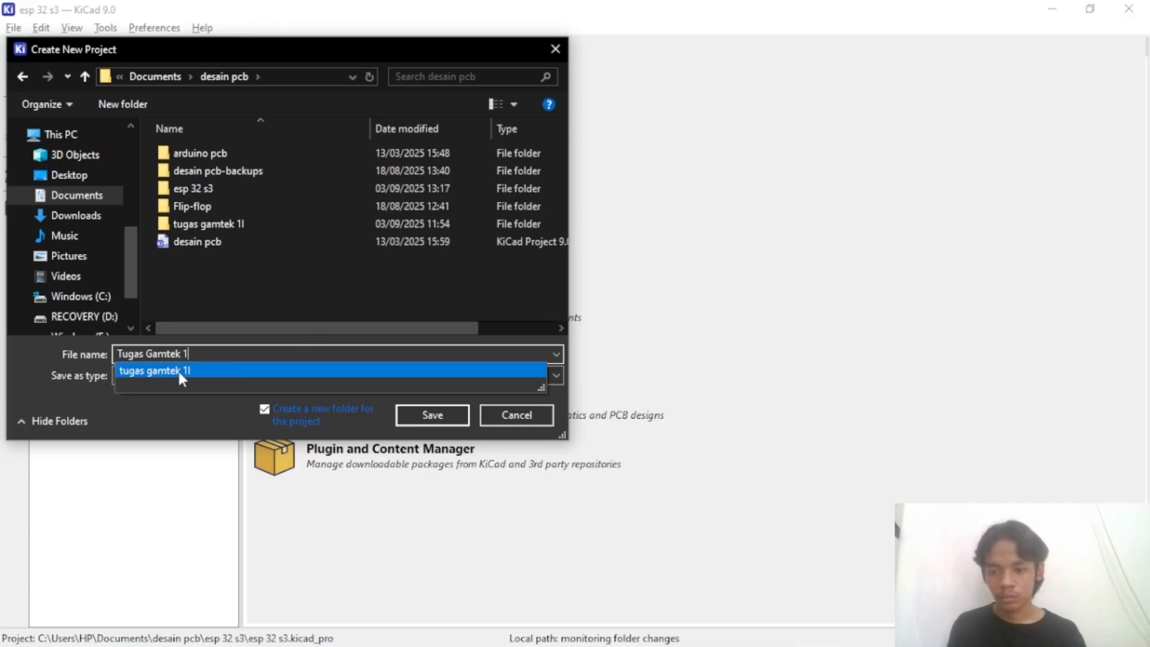
Save the new project as "Tugas 1 Gamtek" in its own folder and open its schematic file
{"action": "key", "text": "BackSpace"}
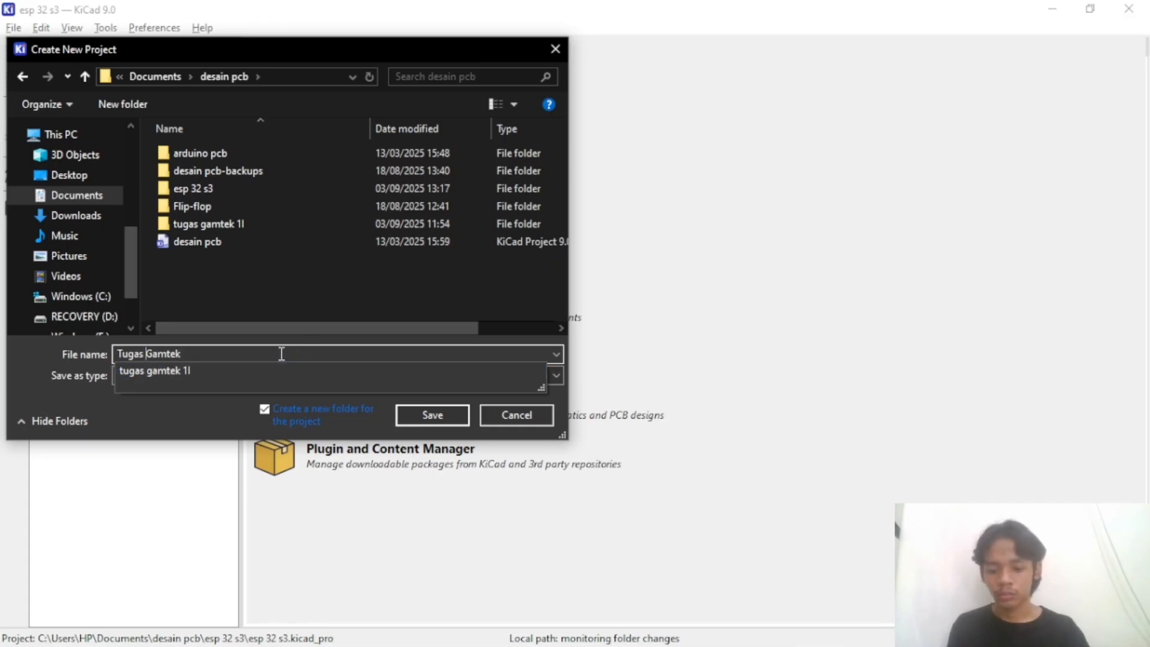
{"action": "key", "text": "ctrl+Left"}
{"action": "type", "text": "1"}
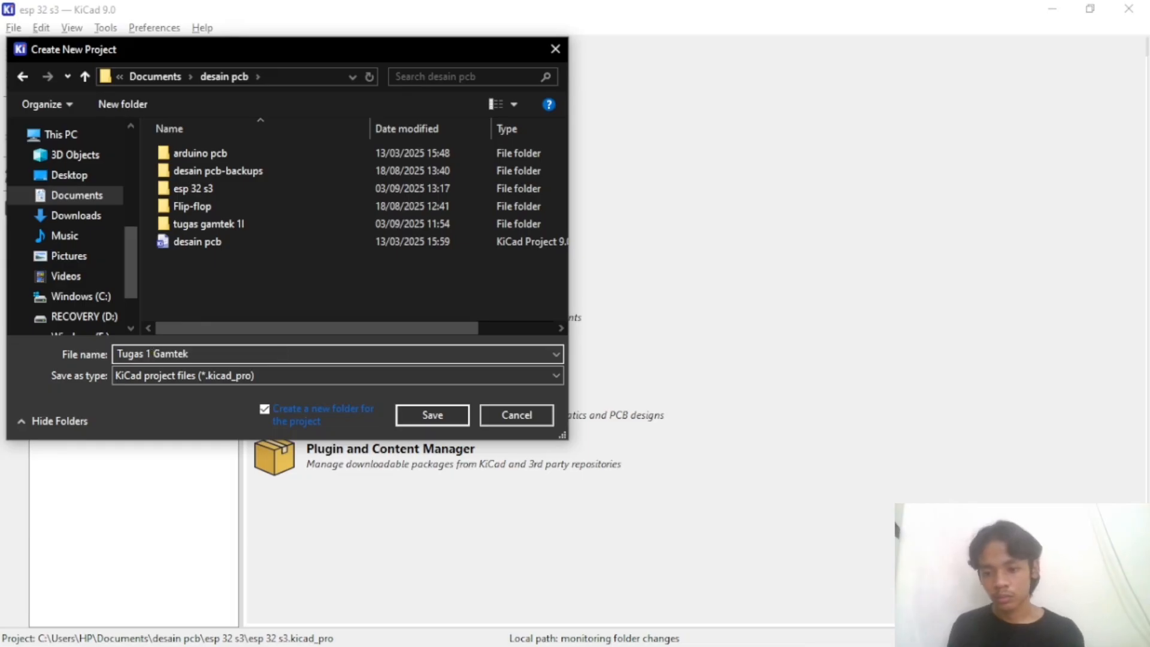
{"action": "left_click", "coordinate": [457, 416]}
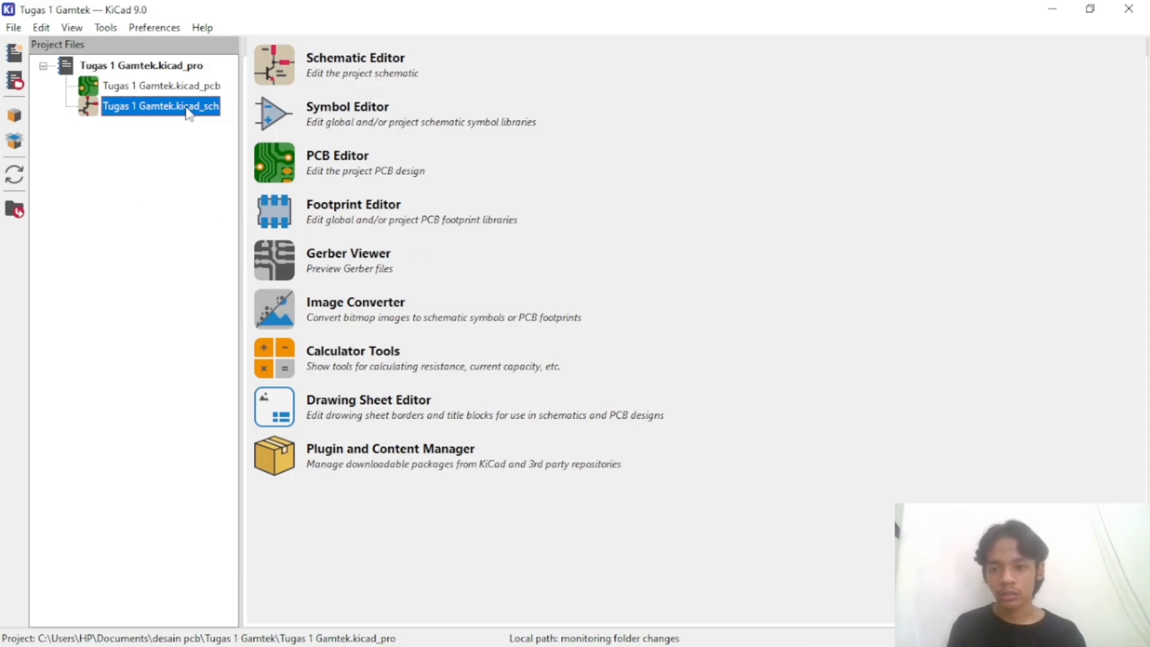
{"action": "double_click", "coordinate": [160, 106]}
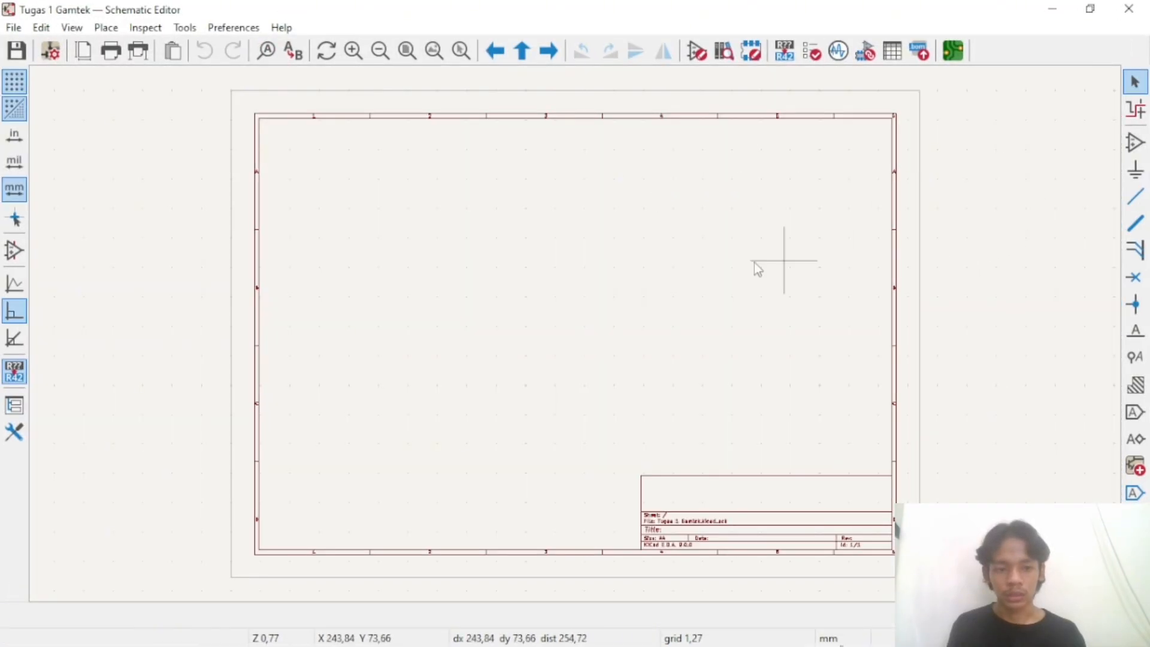
Start adding a symbol, search the libraries for "attiny85" and select ATtiny85-20M
{"action": "scroll", "coordinate": [576, 335], "scroll_direction": "down", "scroll_amount": 1}
{"action": "scroll", "coordinate": [576, 335], "scroll_direction": "up", "scroll_amount": 1}
{"action": "scroll", "coordinate": [576, 335], "scroll_direction": "down", "scroll_amount": 1}
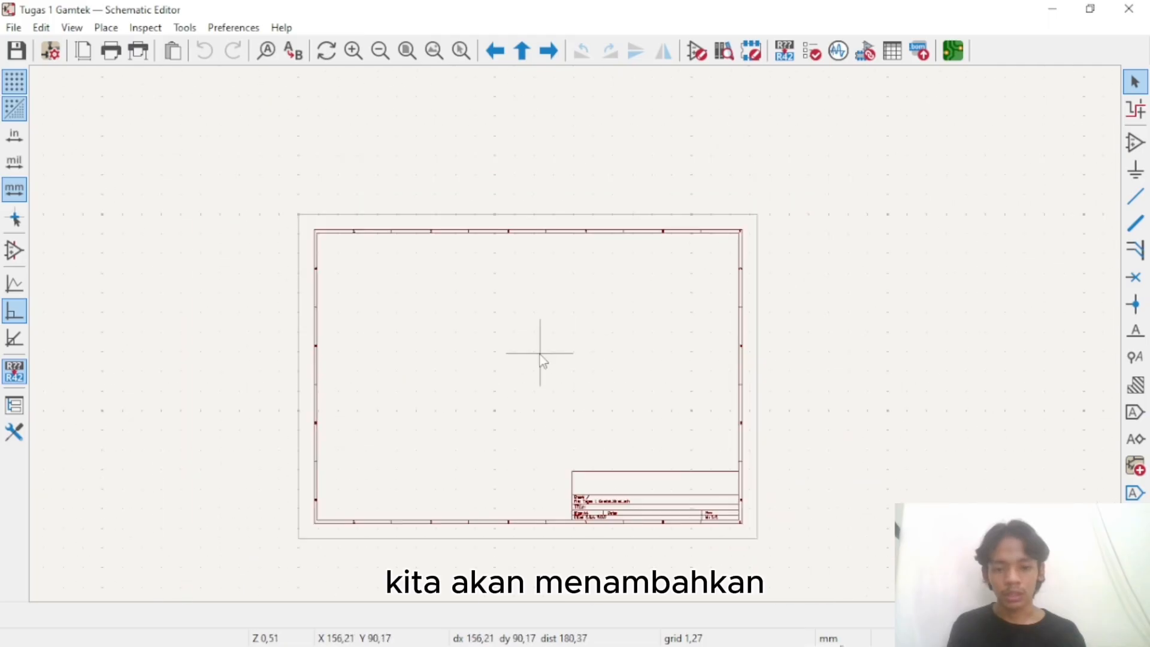
{"action": "middle_click_drag", "start_coordinate": [540, 355], "coordinate": [635, 315]}
{"action": "scroll", "coordinate": [588, 318], "scroll_direction": "up", "scroll_amount": 1}
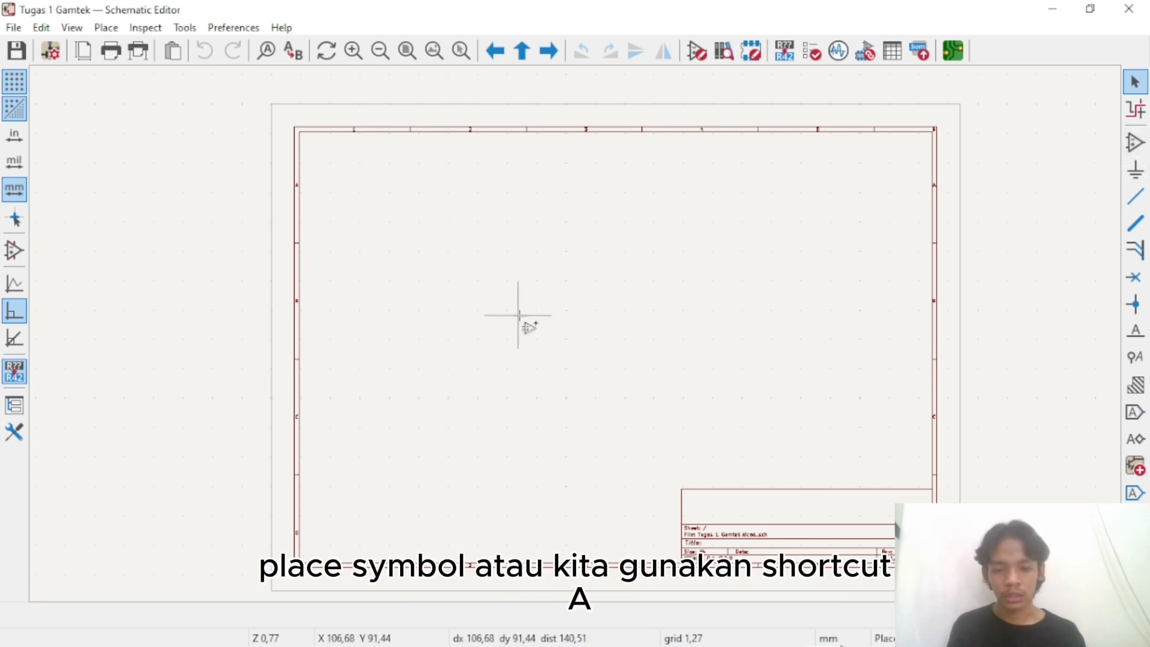
{"action": "key", "text": "a"}
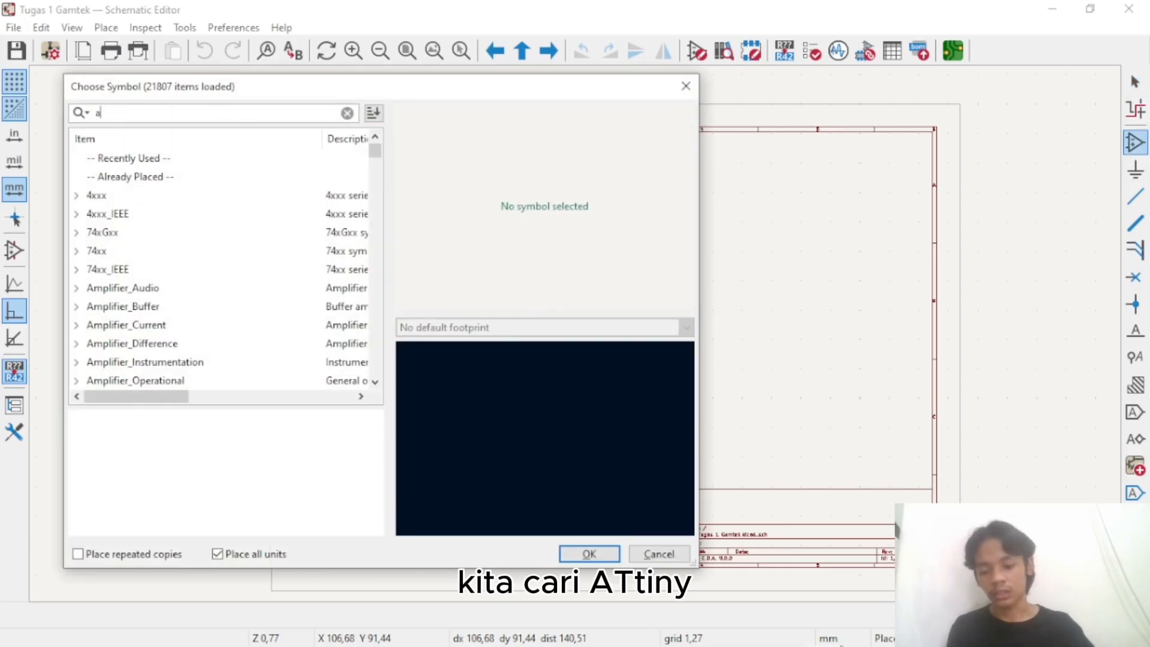
{"action": "type", "text": "tt"}
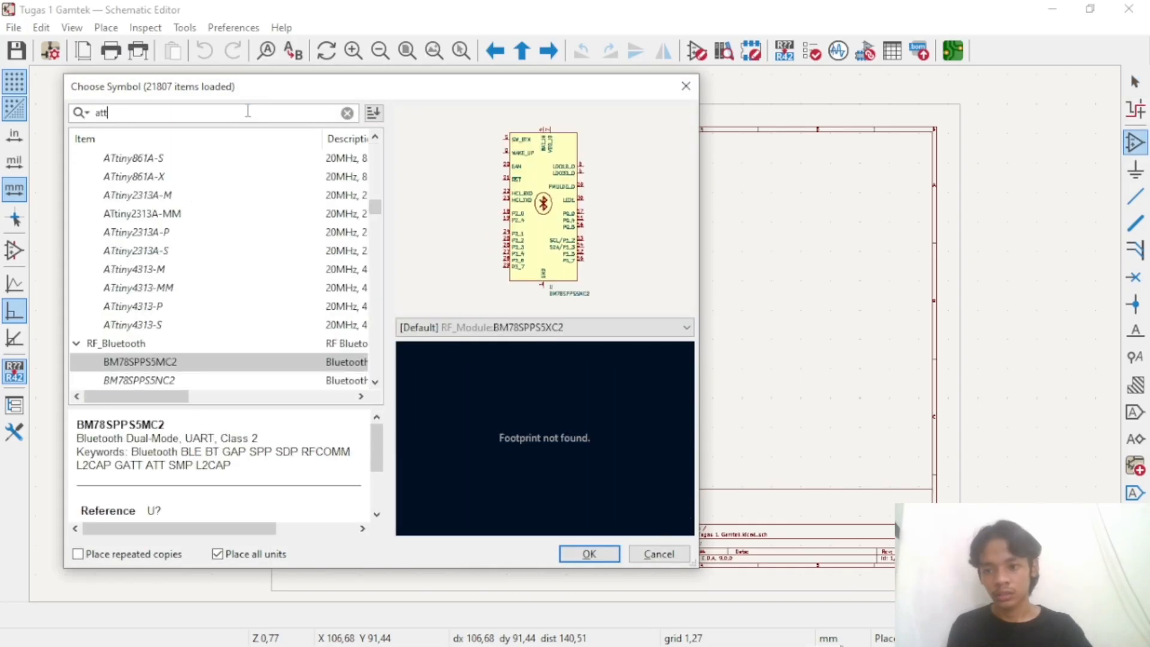
{"action": "type", "text": "yn"}
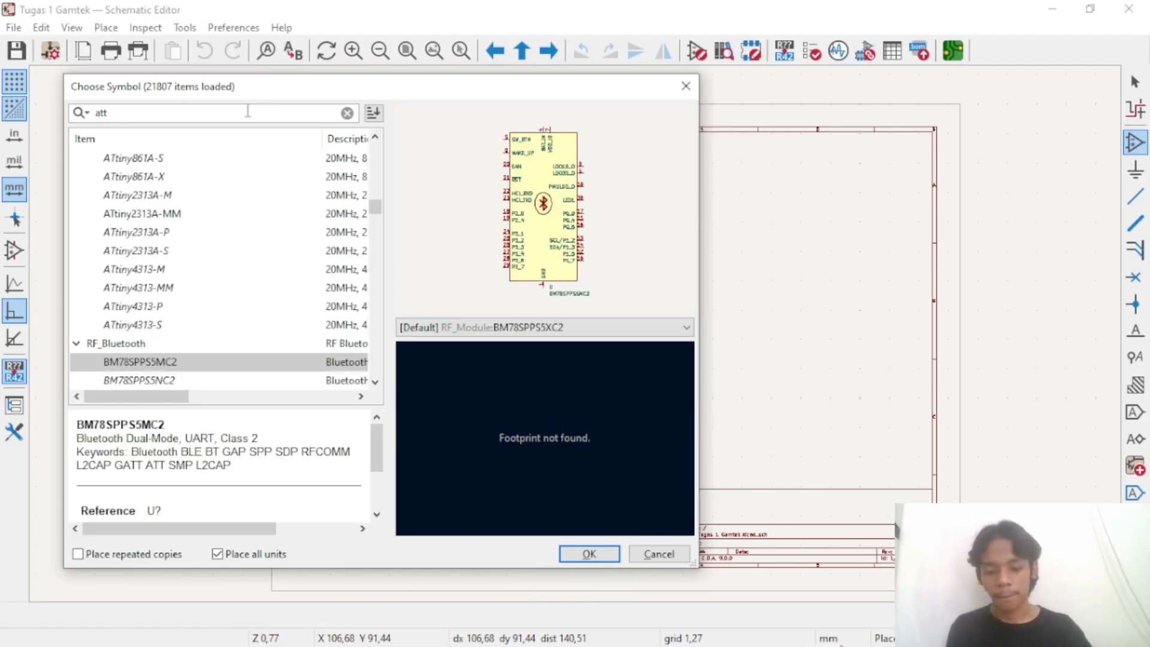
{"action": "type", "text": "iny8"}
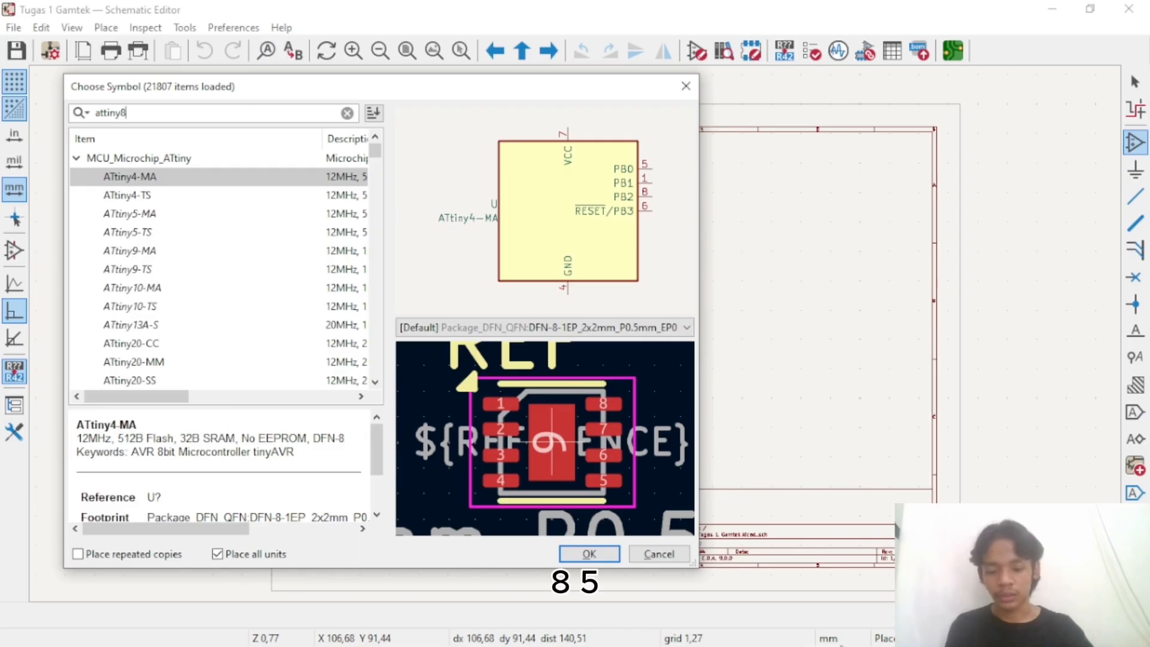
{"action": "type", "text": "5"}
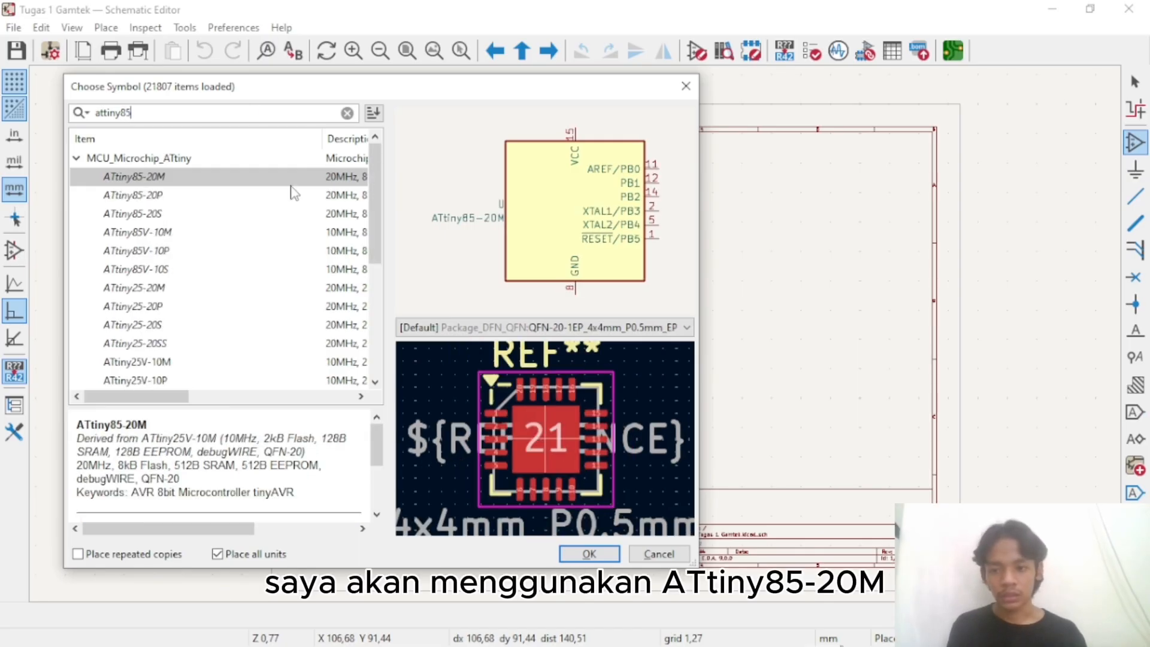
{"action": "left_click", "coordinate": [272, 198]}
{"action": "left_click", "coordinate": [264, 180]}
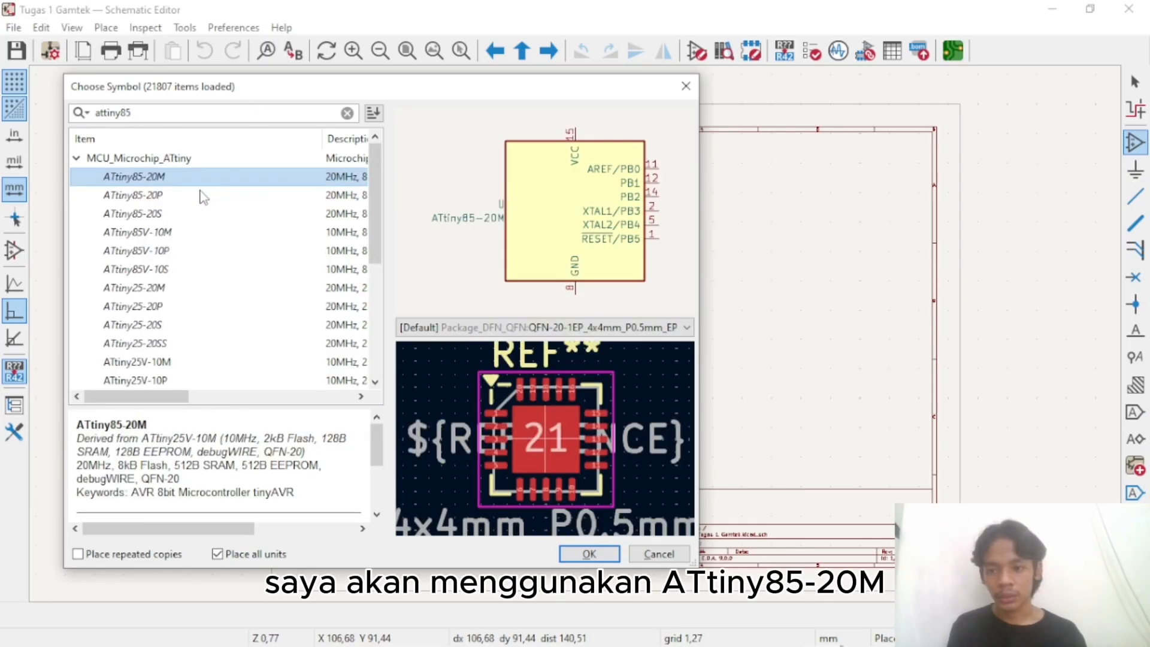
Place the ATtiny85-20M microcontroller near the centre of the sheet and end symbol placement
{"action": "left_click", "coordinate": [587, 554]}
{"action": "left_click", "coordinate": [602, 284]}
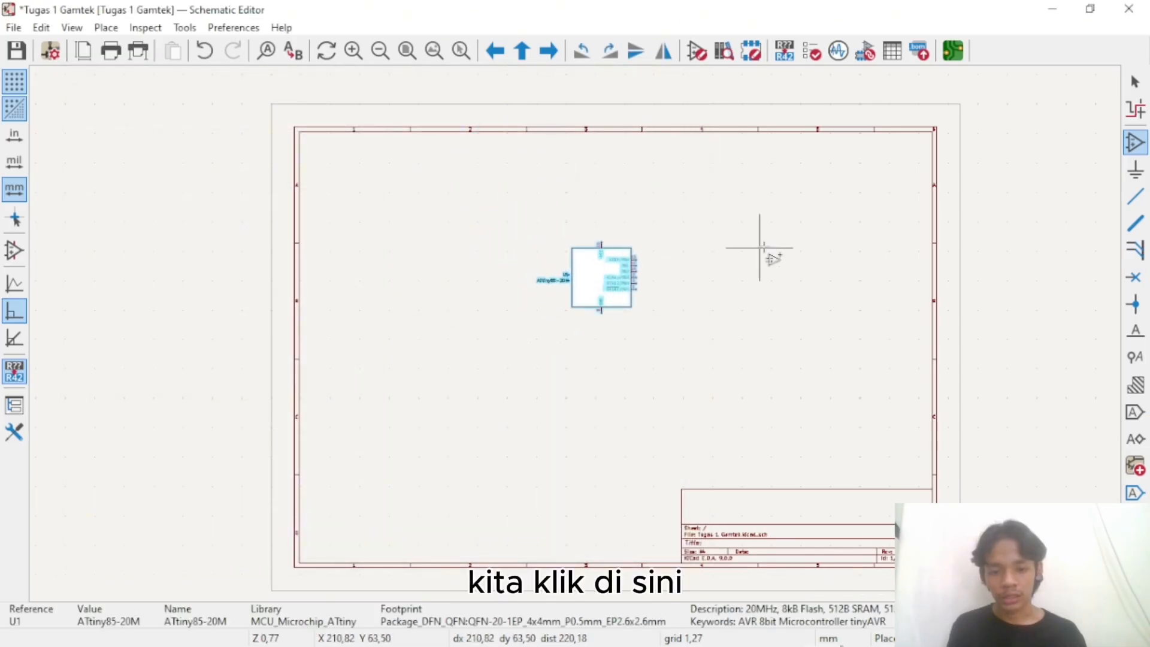
{"action": "right_click", "coordinate": [766, 245]}
{"action": "left_click", "coordinate": [838, 261]}
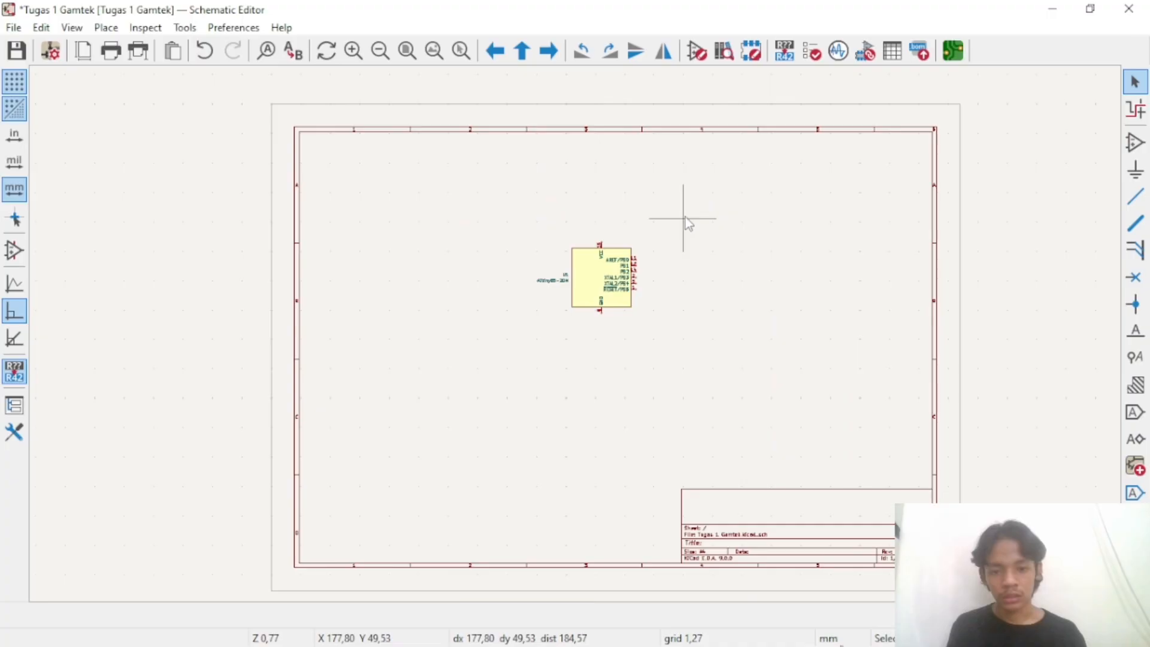
Search the symbol libraries for "led" and choose the Device LED with the LED_THT:LED_D3.0mm footprint
{"action": "left_click", "coordinate": [1135, 143]}
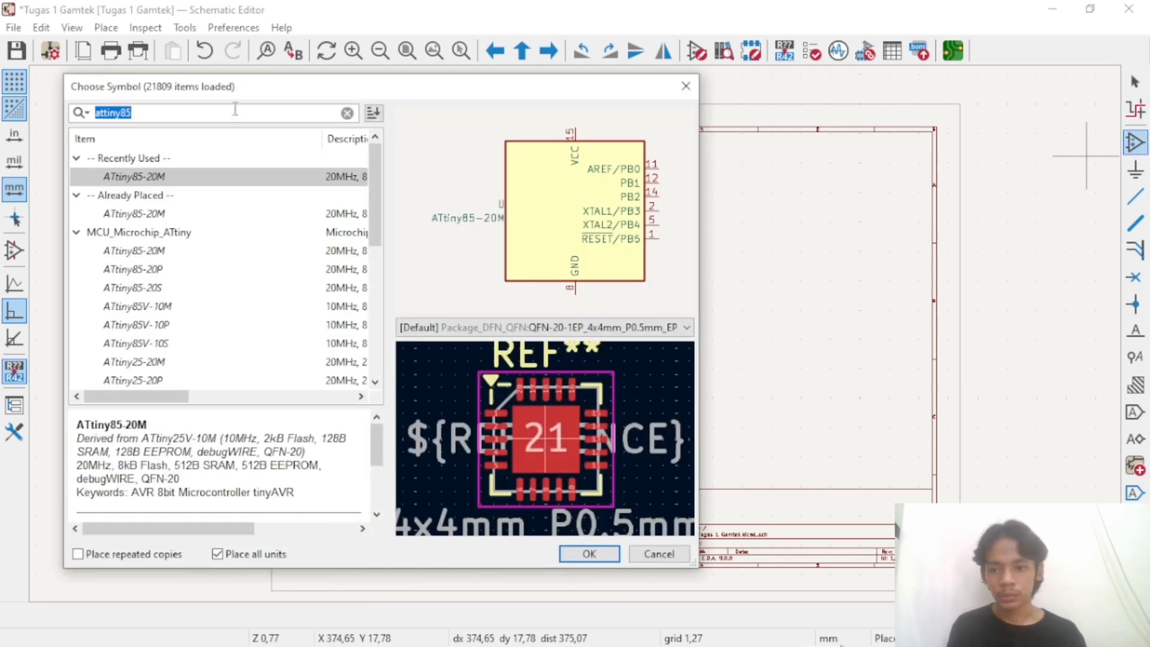
{"action": "type", "text": "le"}
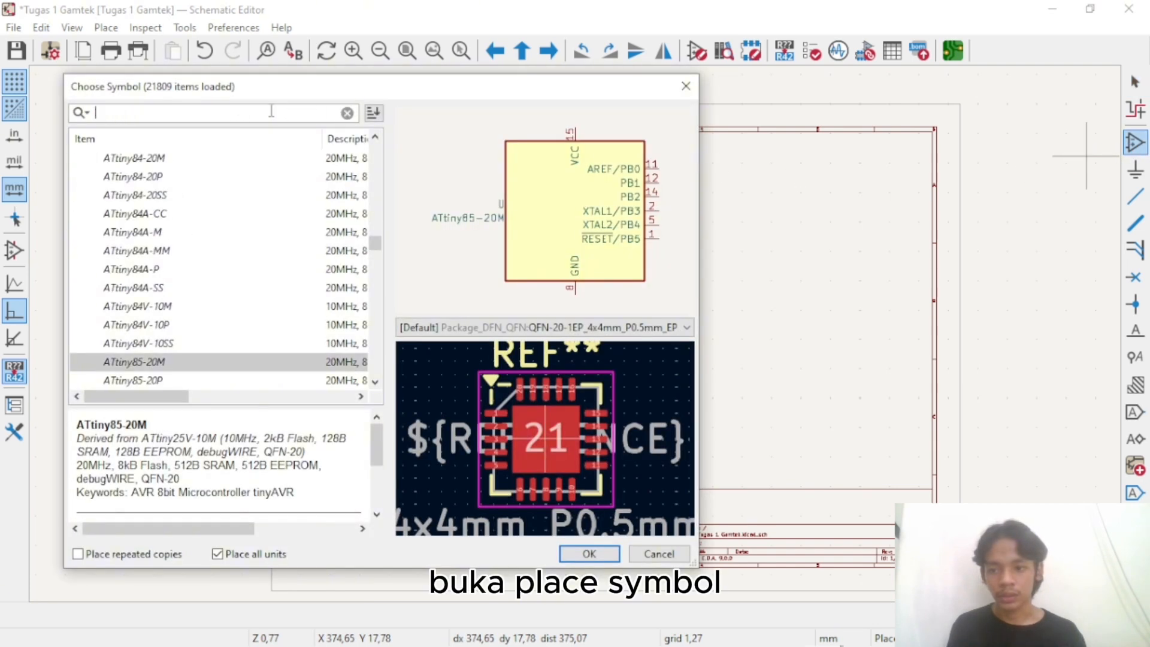
{"action": "type", "text": "d"}
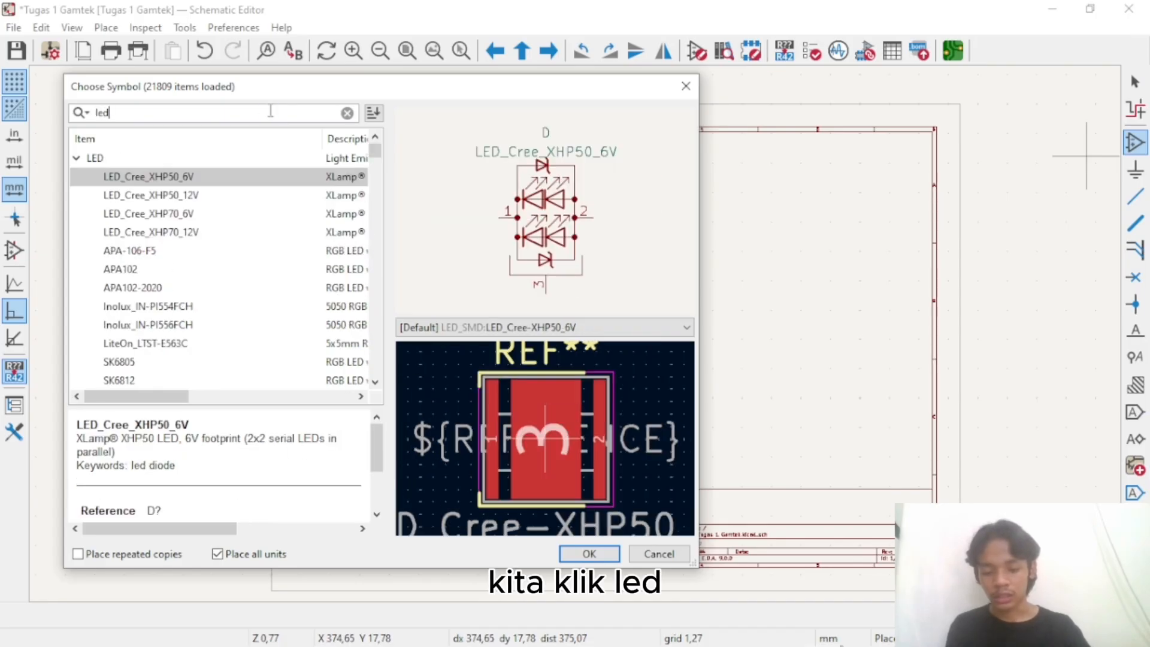
{"action": "left_click", "coordinate": [600, 327]}
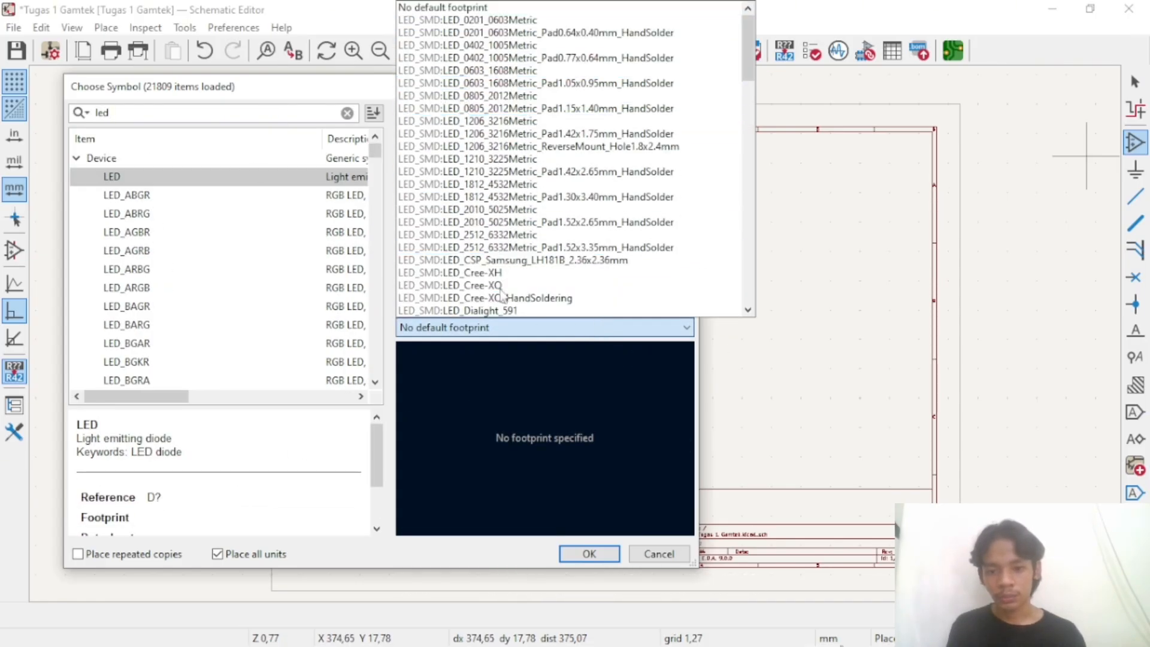
{"action": "scroll", "coordinate": [531, 251], "scroll_direction": "down", "scroll_amount": 15}
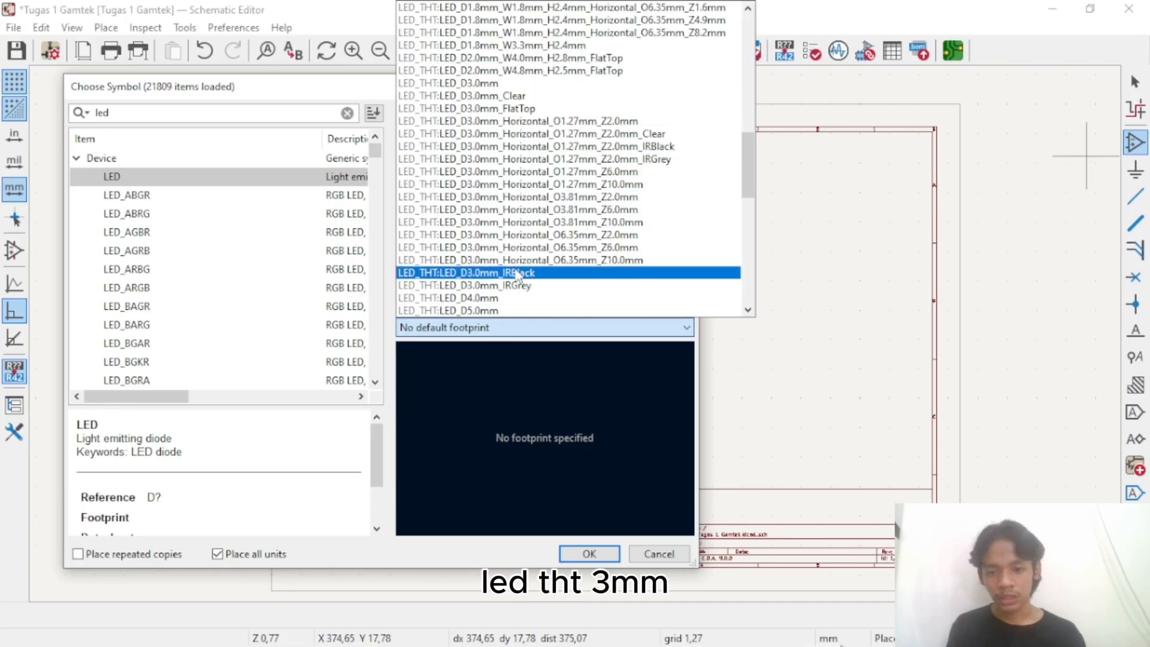
{"action": "scroll", "coordinate": [516, 273], "scroll_direction": "down", "scroll_amount": 1}
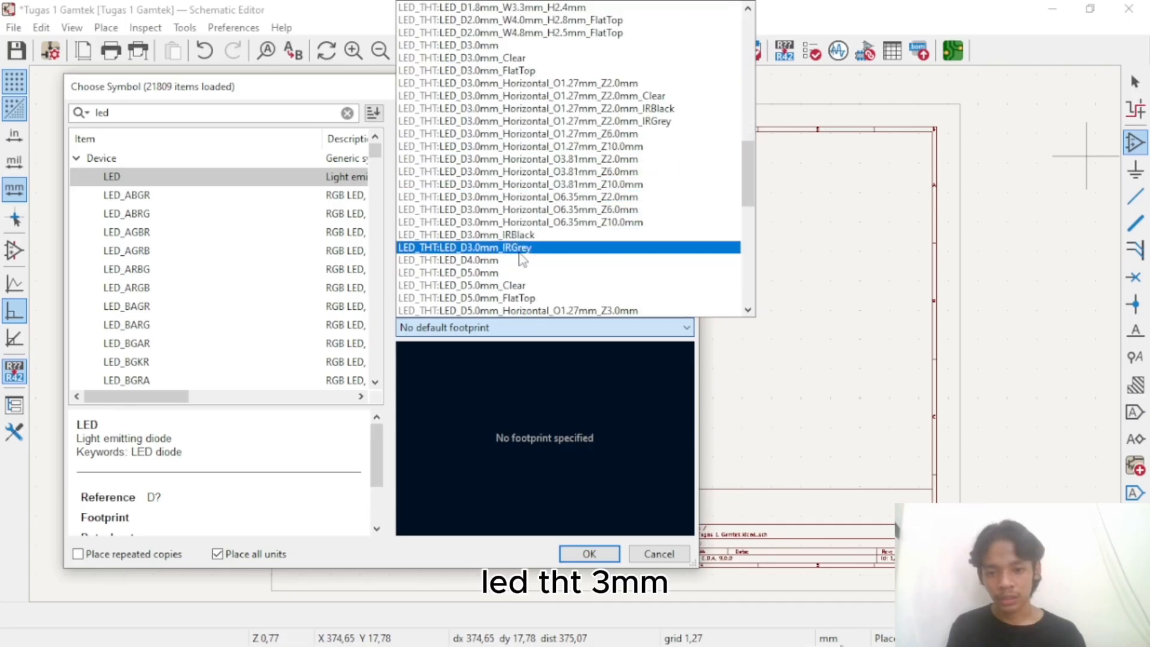
{"action": "left_click", "coordinate": [512, 46]}
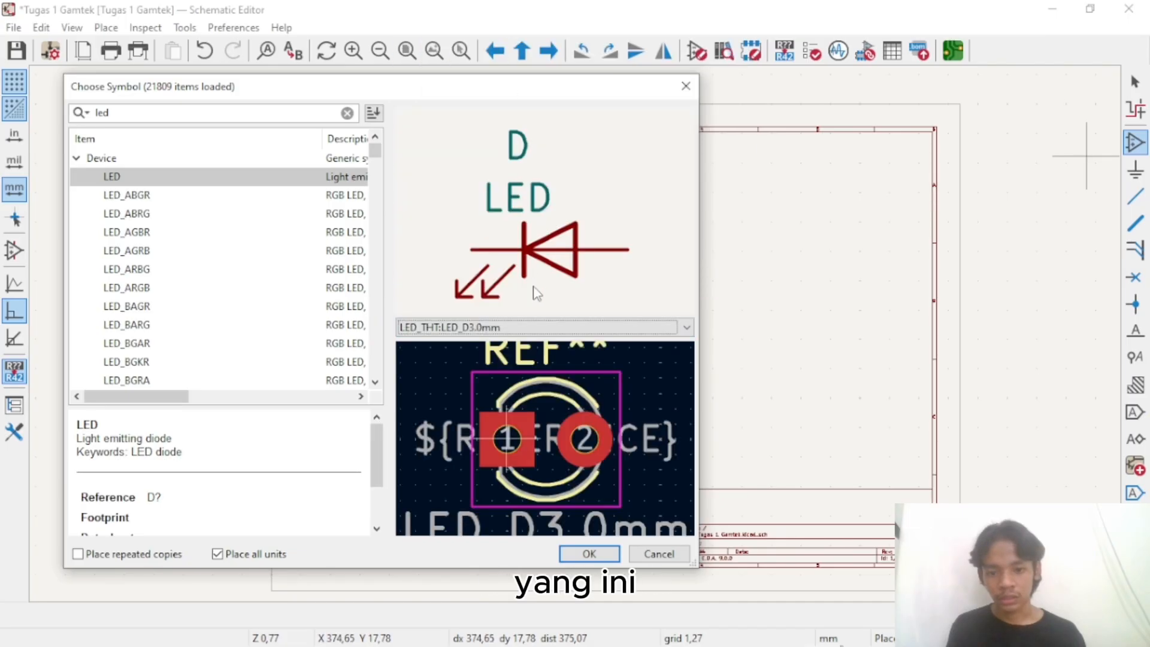
Place the LED to the right of the ATtiny85's PB0 pin, rotated 180° so it points away from the chip
{"action": "left_click", "coordinate": [589, 554]}
{"action": "scroll", "coordinate": [613, 328], "scroll_direction": "up", "scroll_amount": 4}
{"action": "scroll", "coordinate": [654, 315], "scroll_direction": "down", "scroll_amount": 4}
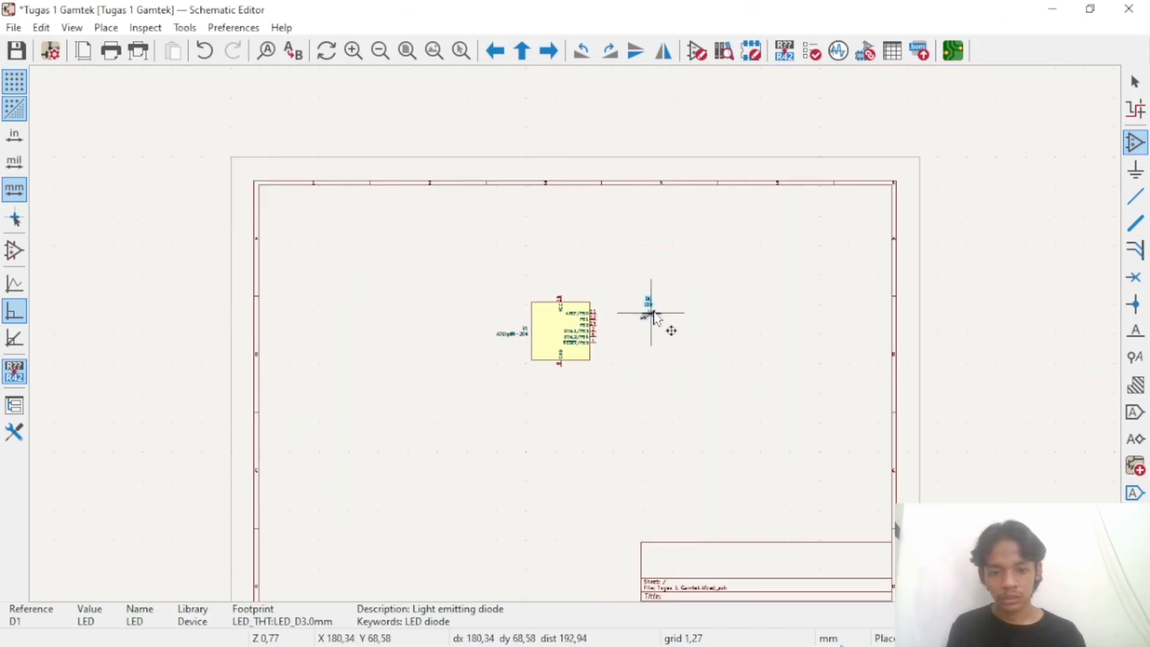
{"action": "scroll", "coordinate": [654, 315], "scroll_direction": "up", "scroll_amount": 5}
{"action": "scroll", "coordinate": [590, 344], "scroll_direction": "down", "scroll_amount": 2}
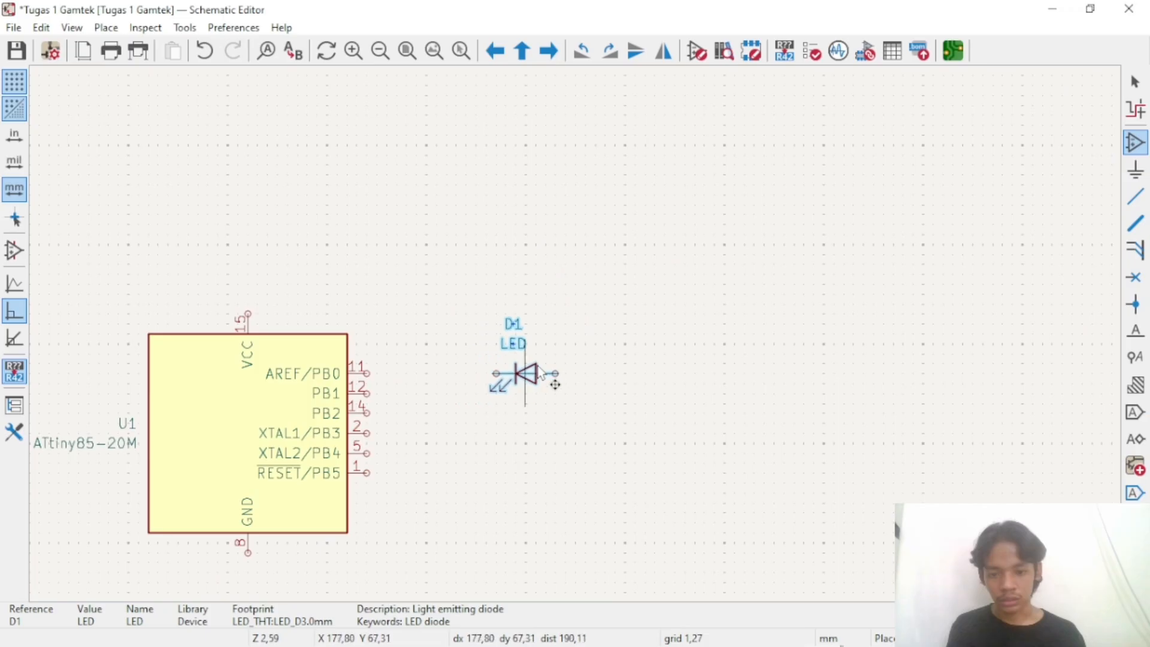
{"action": "scroll", "coordinate": [527, 374], "scroll_direction": "up", "scroll_amount": 2}
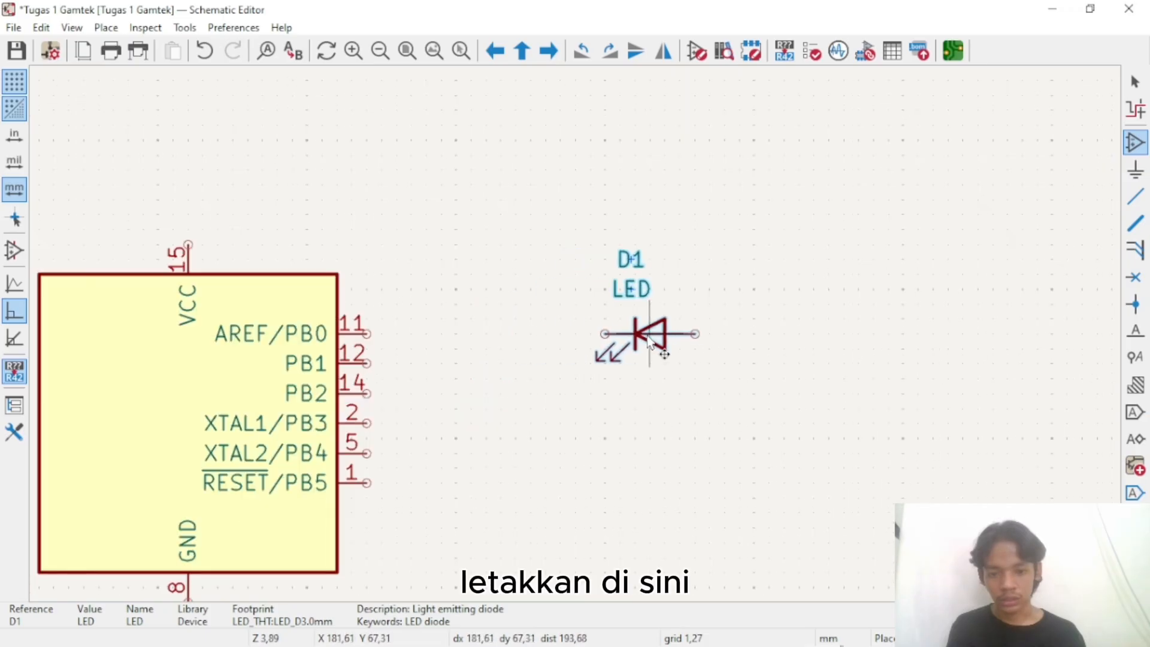
{"action": "key", "text": "r"}
{"action": "key", "text": "r"}
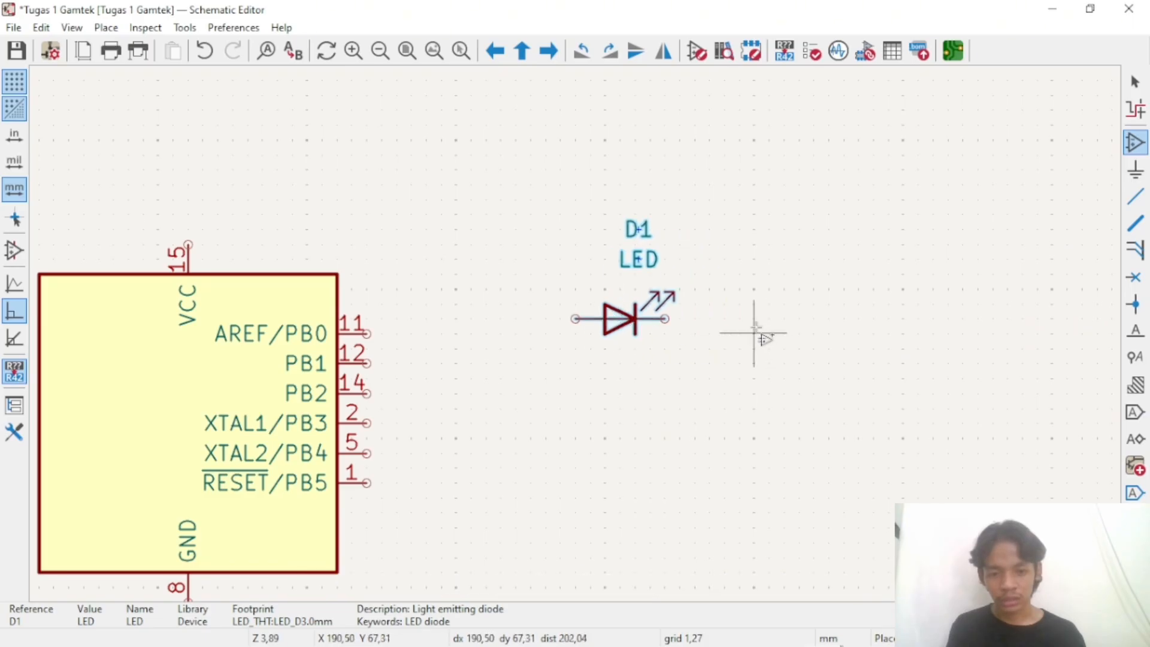
Rotate LED D1 in 90° steps through other orientations, bring it back to pointing right, and end symbol placement
{"action": "left_click", "coordinate": [609, 53]}
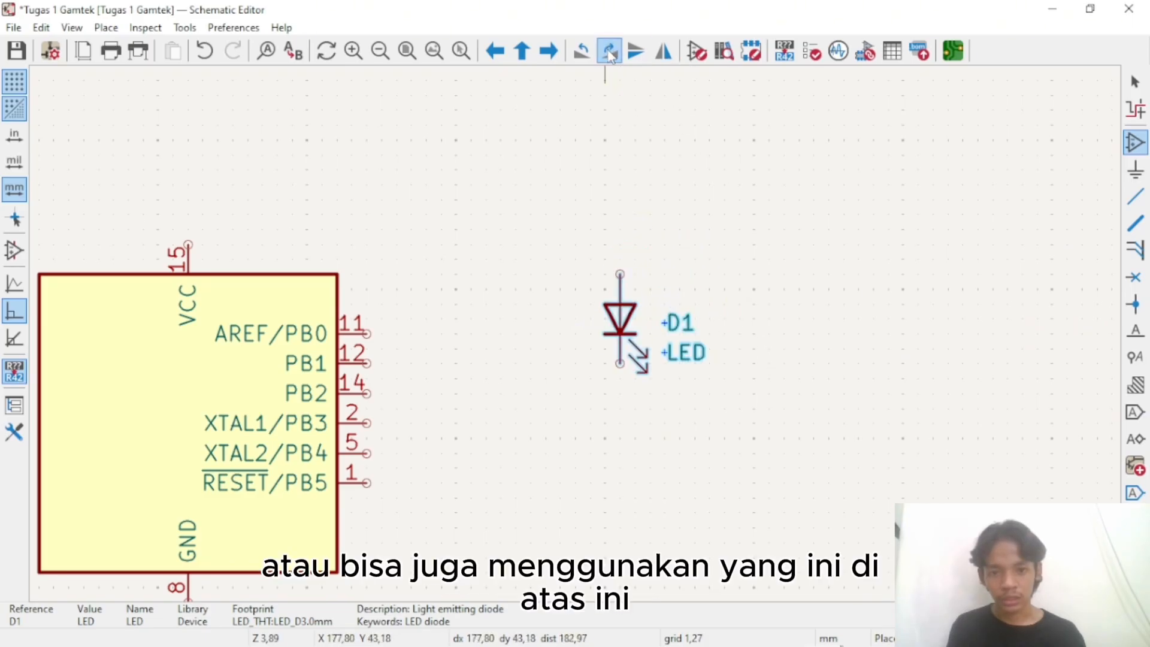
{"action": "left_click", "coordinate": [612, 59]}
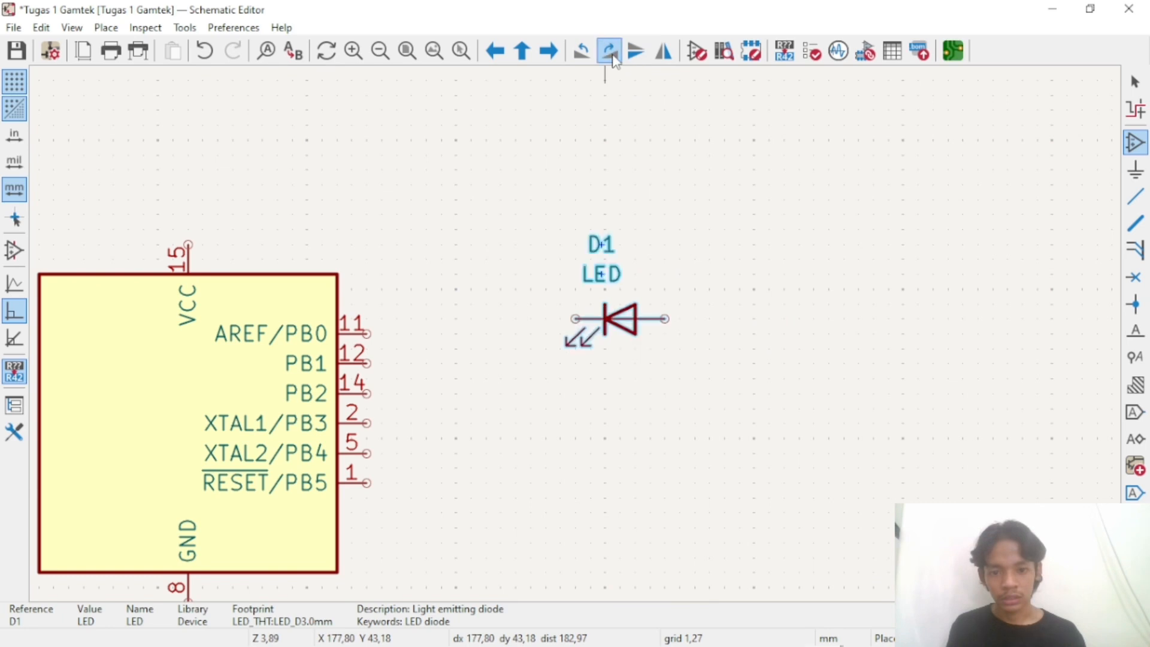
{"action": "left_click", "coordinate": [620, 58]}
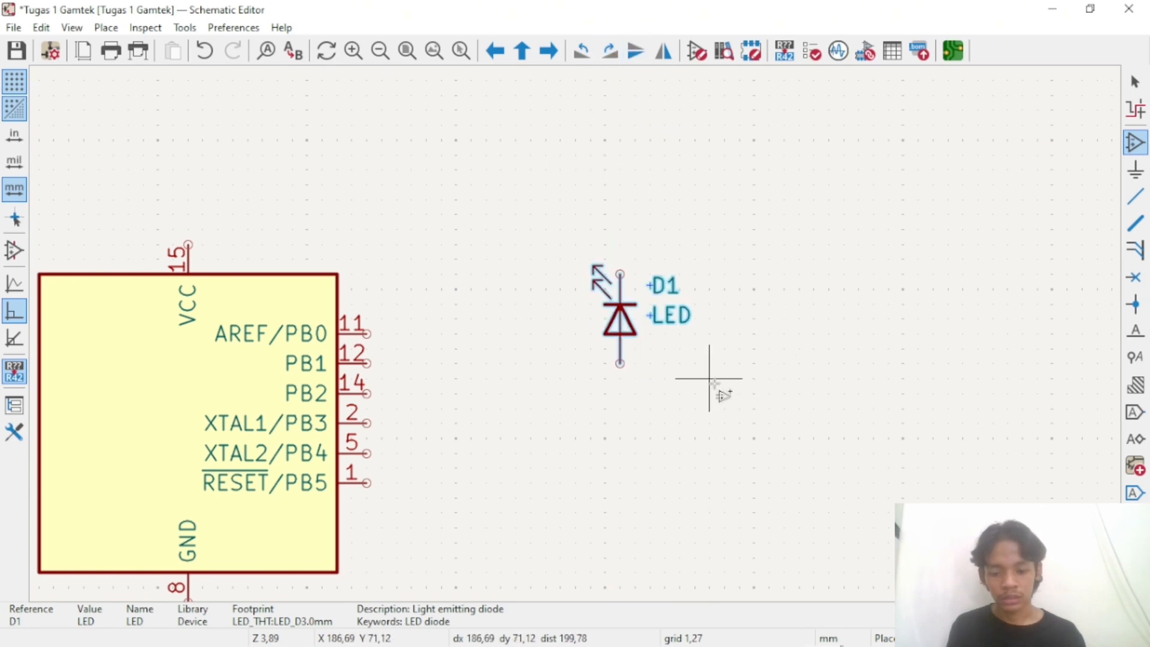
{"action": "key", "text": "r"}
{"action": "key", "text": "r"}
{"action": "key", "text": "r"}
{"action": "right_click", "coordinate": [780, 299]}
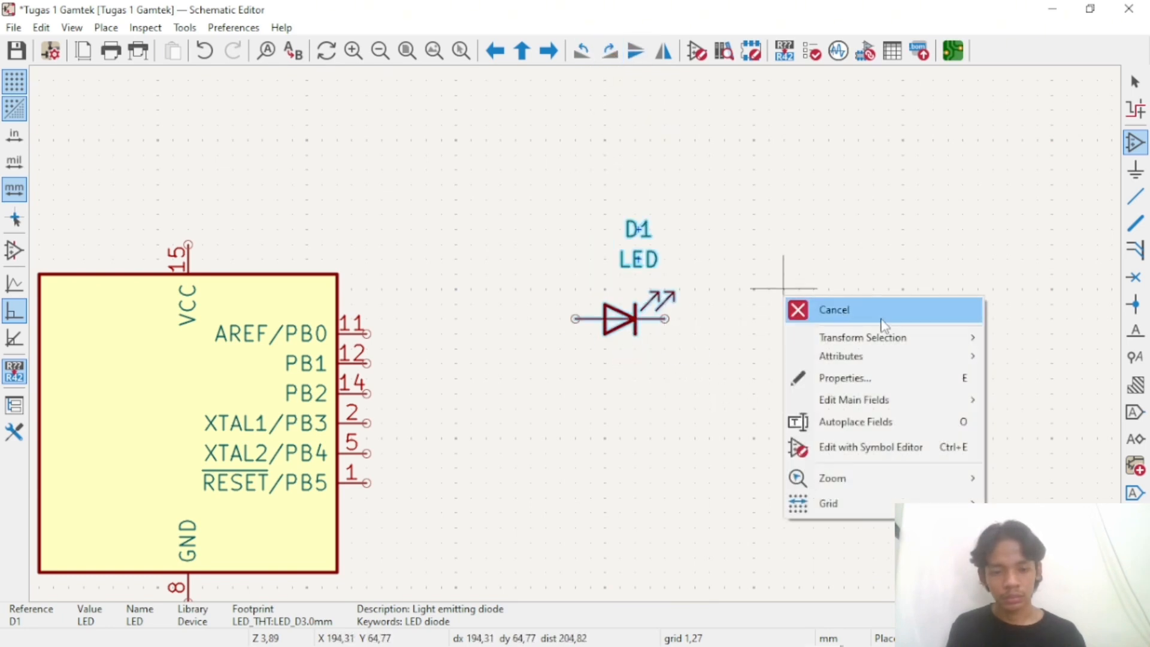
{"action": "left_click", "coordinate": [872, 312]}
Duplicate LED D1 and place the copy directly below it, aligned with the original
{"action": "left_click", "coordinate": [631, 324]}
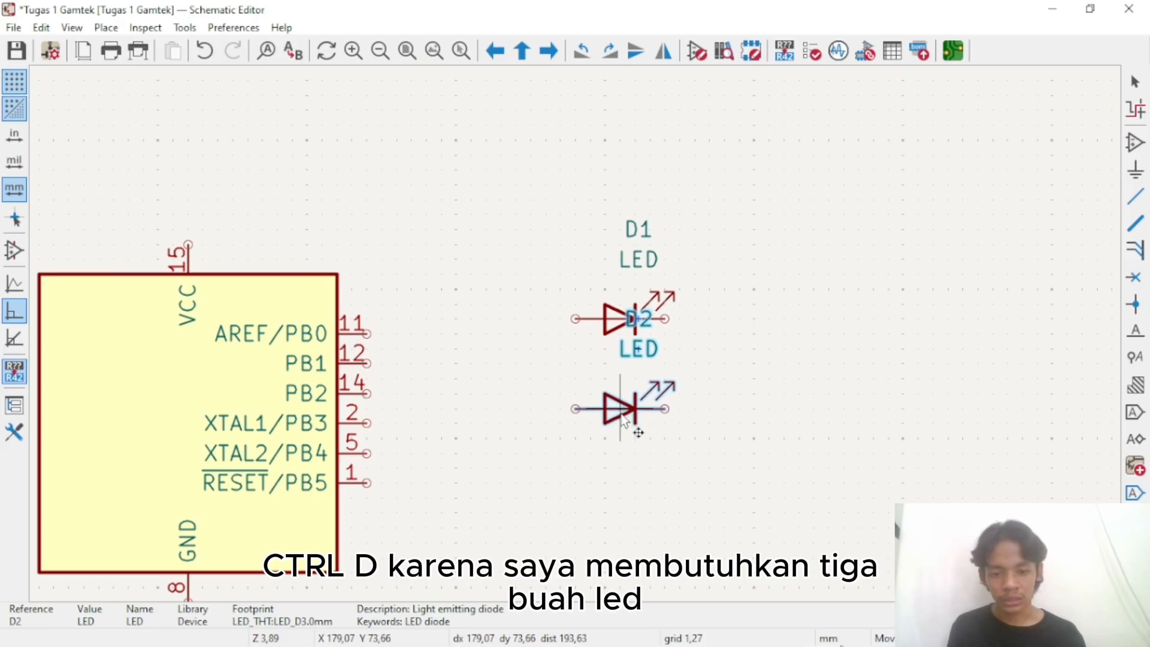
{"action": "left_click", "coordinate": [626, 419]}
{"action": "scroll", "coordinate": [661, 430], "scroll_direction": "down", "scroll_amount": 2}
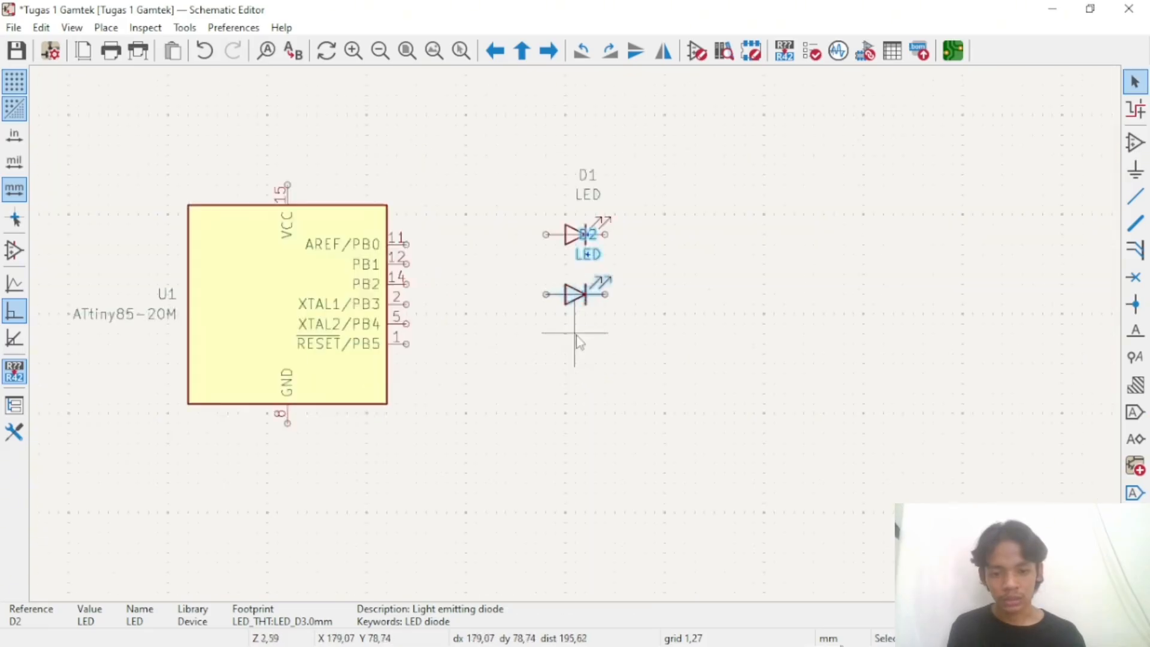
{"action": "scroll", "coordinate": [576, 336], "scroll_direction": "up", "scroll_amount": 1}
{"action": "scroll", "coordinate": [576, 335], "scroll_direction": "down", "scroll_amount": 1}
{"action": "left_click", "coordinate": [577, 341]}
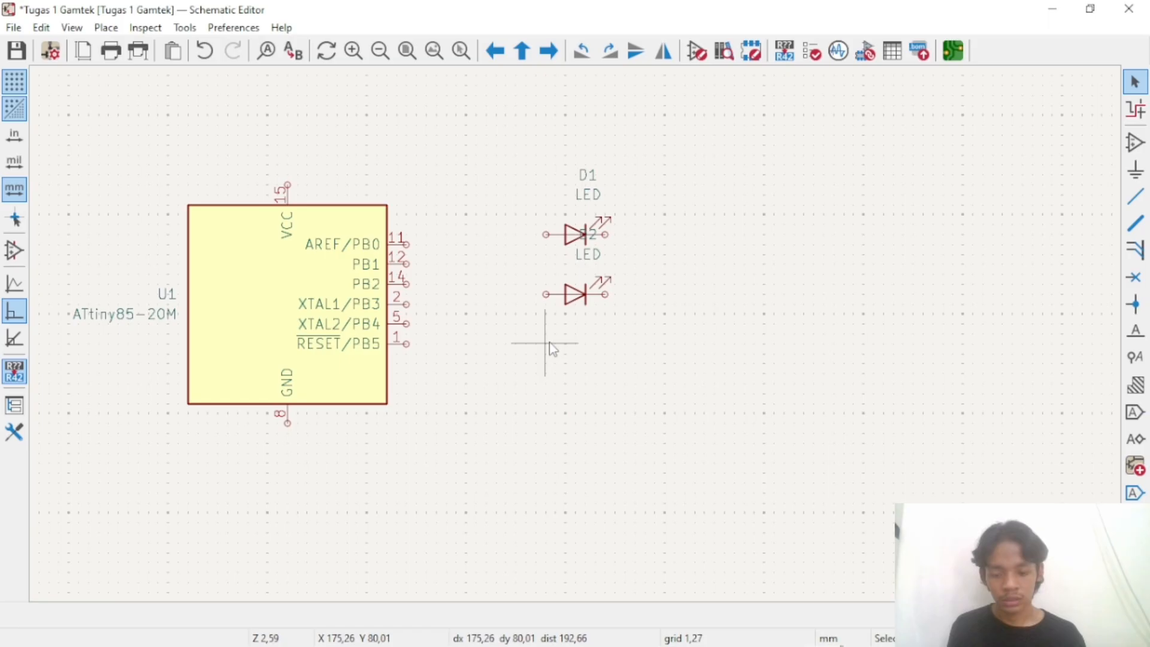
Duplicate the LED once more and place the third one below D2, aligned and equally spaced
{"action": "key", "text": "ctrl+d"}
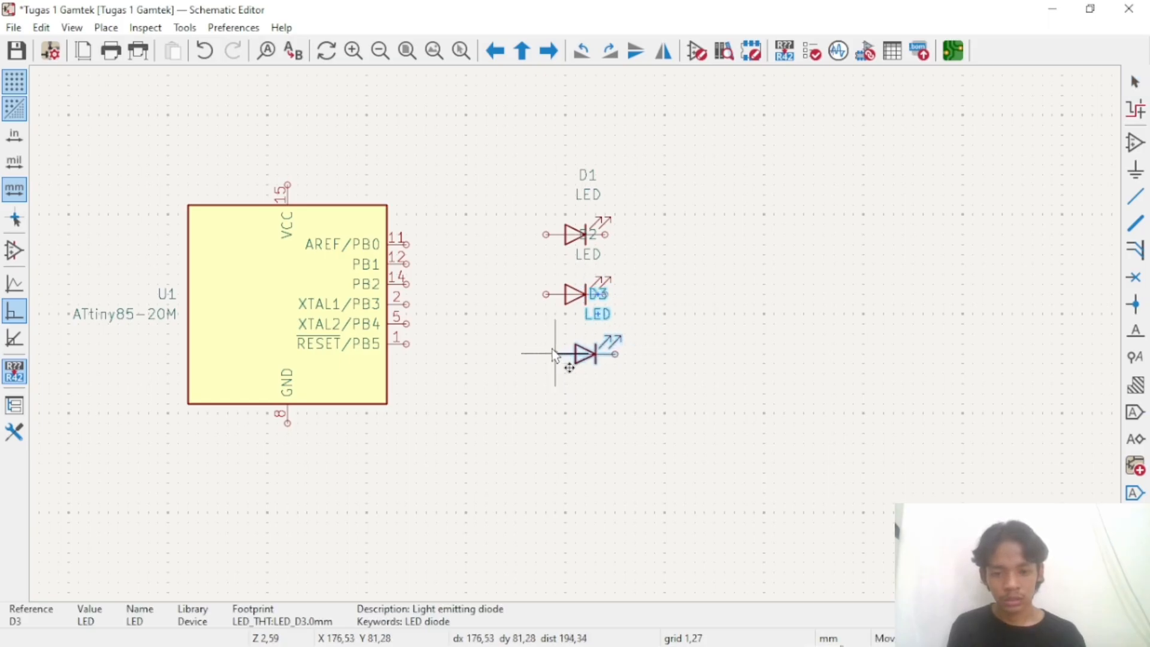
{"action": "left_click", "coordinate": [546, 353]}
{"action": "right_click", "coordinate": [883, 357]}
{"action": "left_click", "coordinate": [738, 269]}
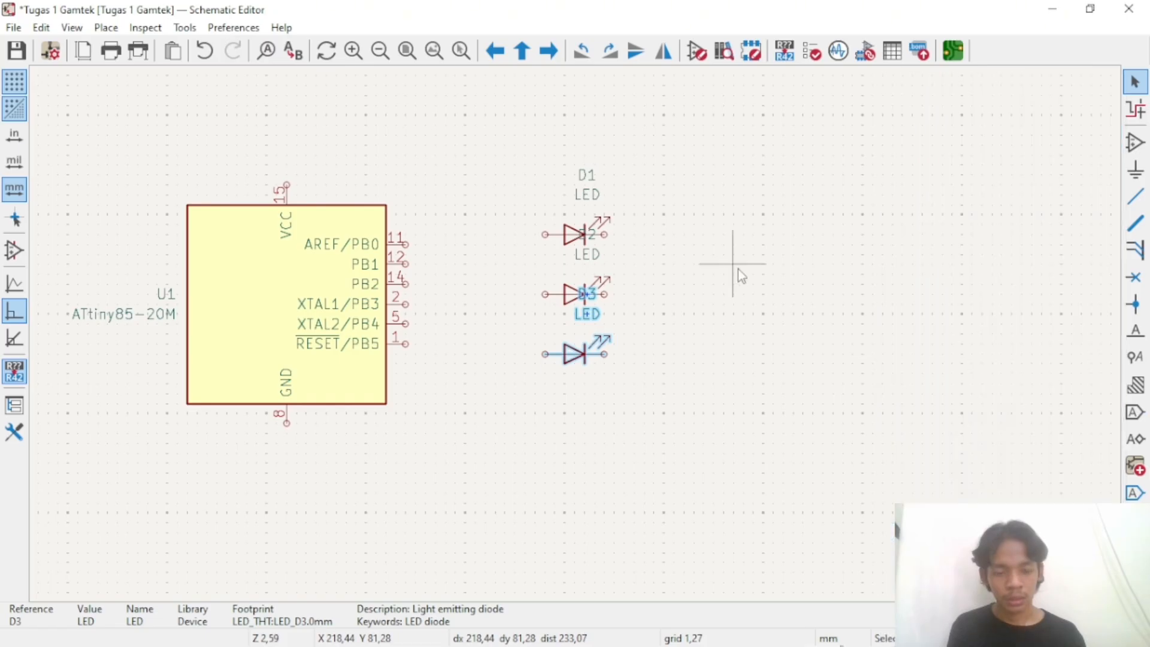
{"action": "left_click", "coordinate": [737, 269]}
Start adding a new symbol and search the symbol library for the resistor "r"
{"action": "left_click", "coordinate": [1129, 150]}
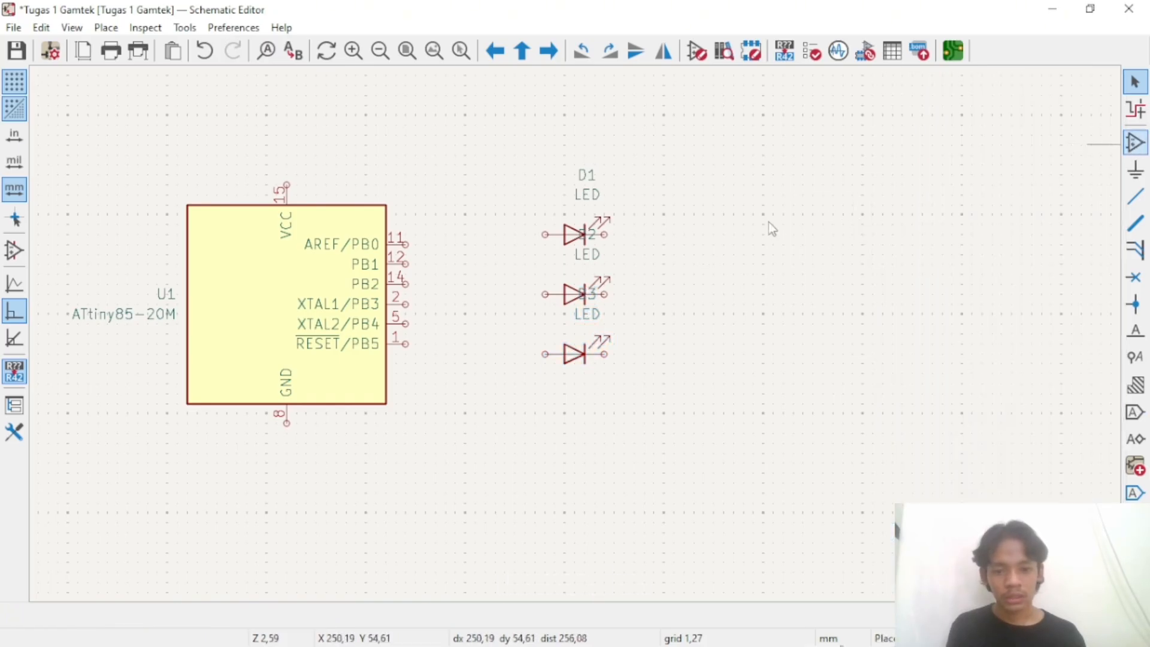
{"action": "left_click", "coordinate": [602, 237]}
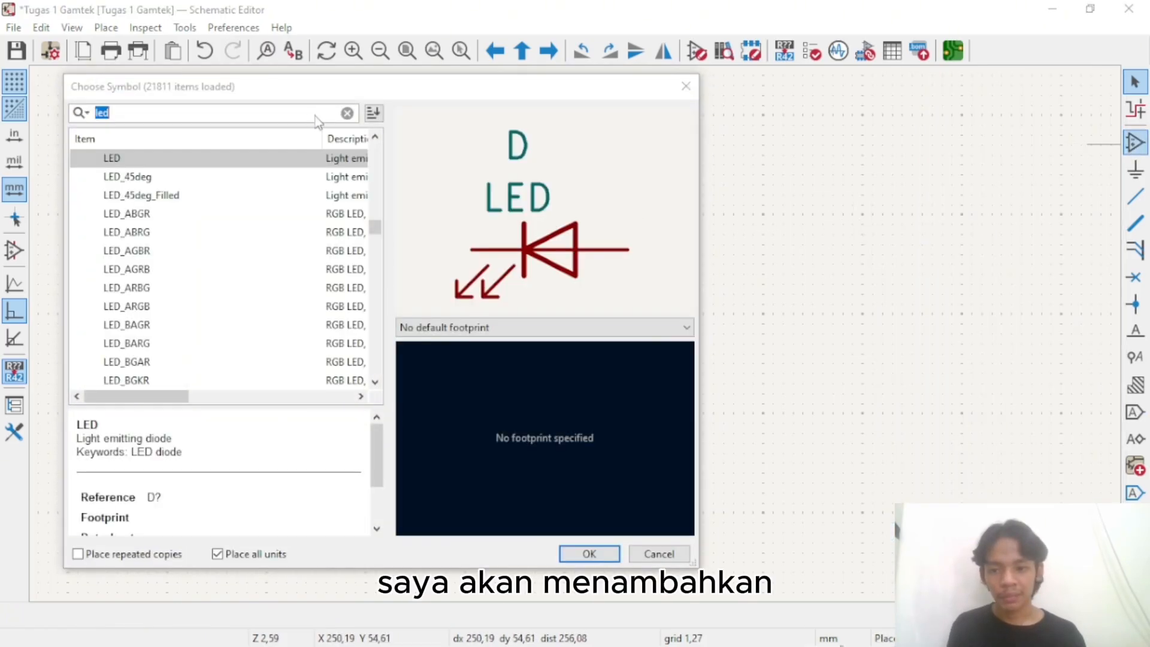
{"action": "left_click", "coordinate": [347, 113]}
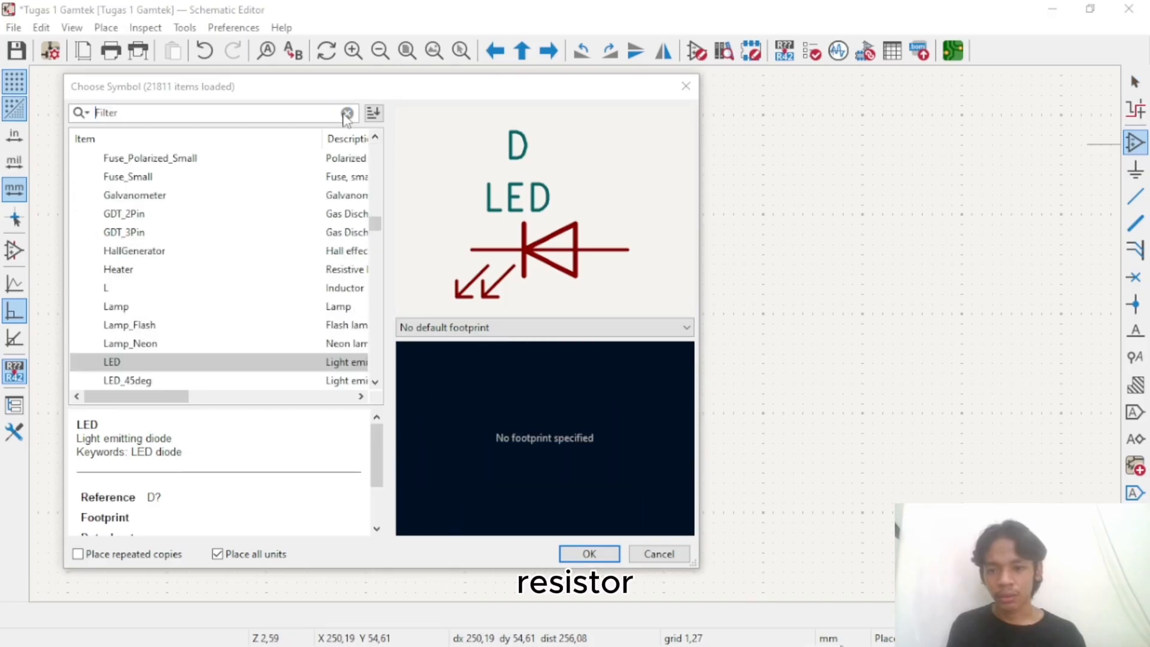
{"action": "type", "text": "r"}
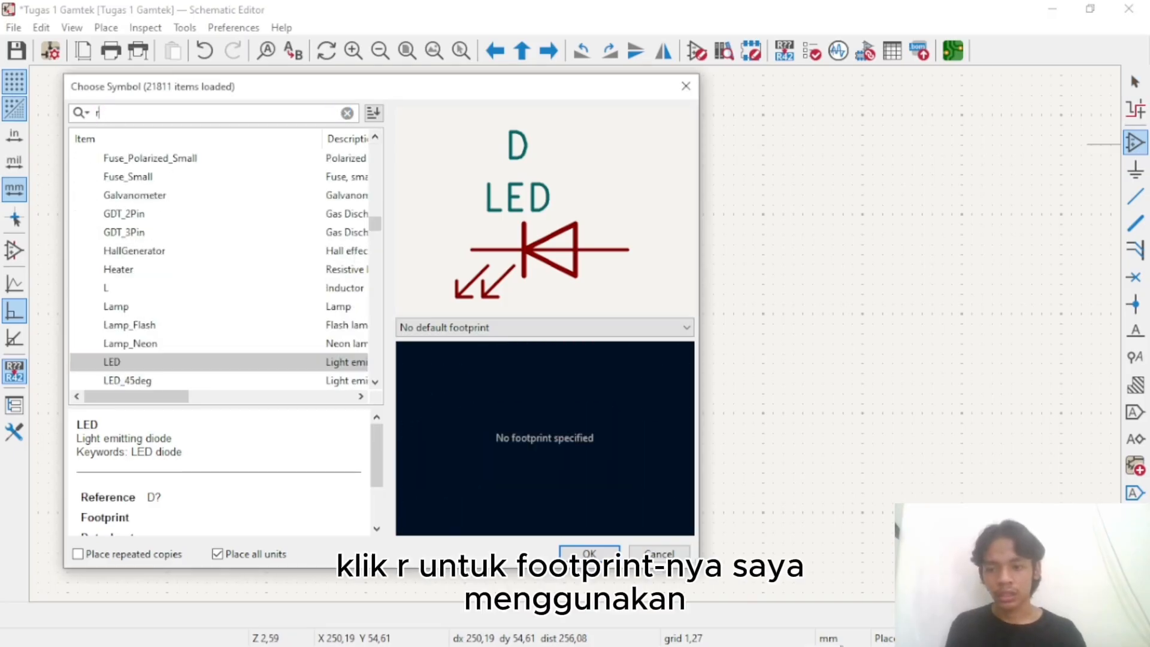
Assign the footprint Resistor_SMD:R_0612_1632Metric to the resistor R and accept the symbol for placement
{"action": "left_click", "coordinate": [479, 327]}
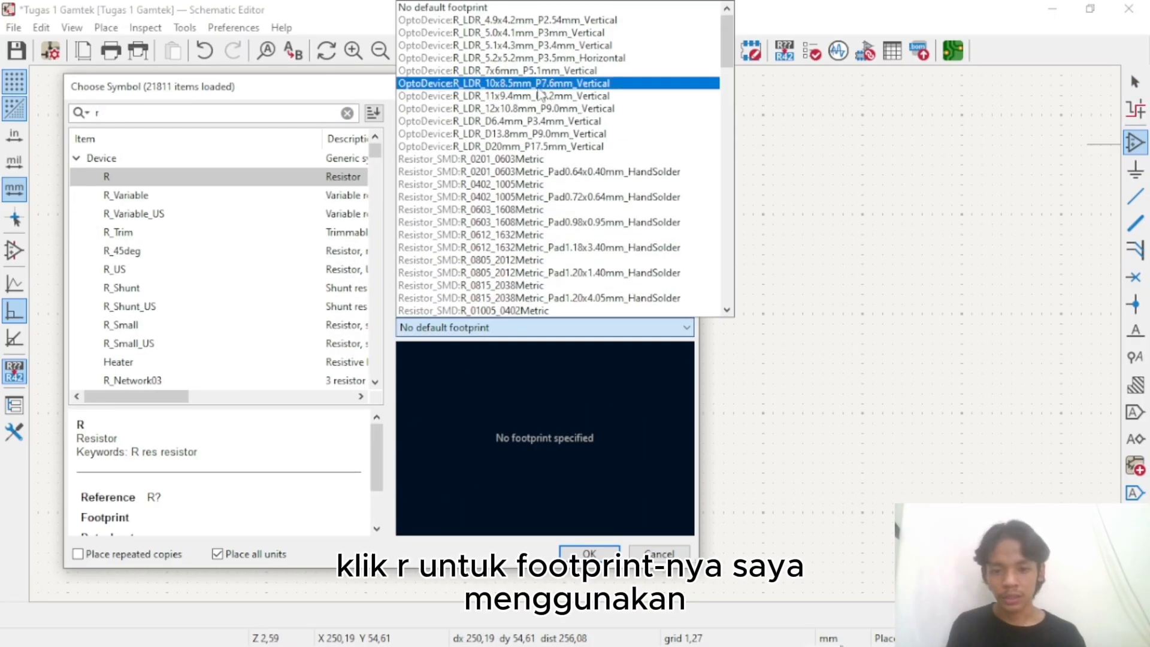
{"action": "scroll", "coordinate": [507, 241], "scroll_direction": "down", "scroll_amount": 3}
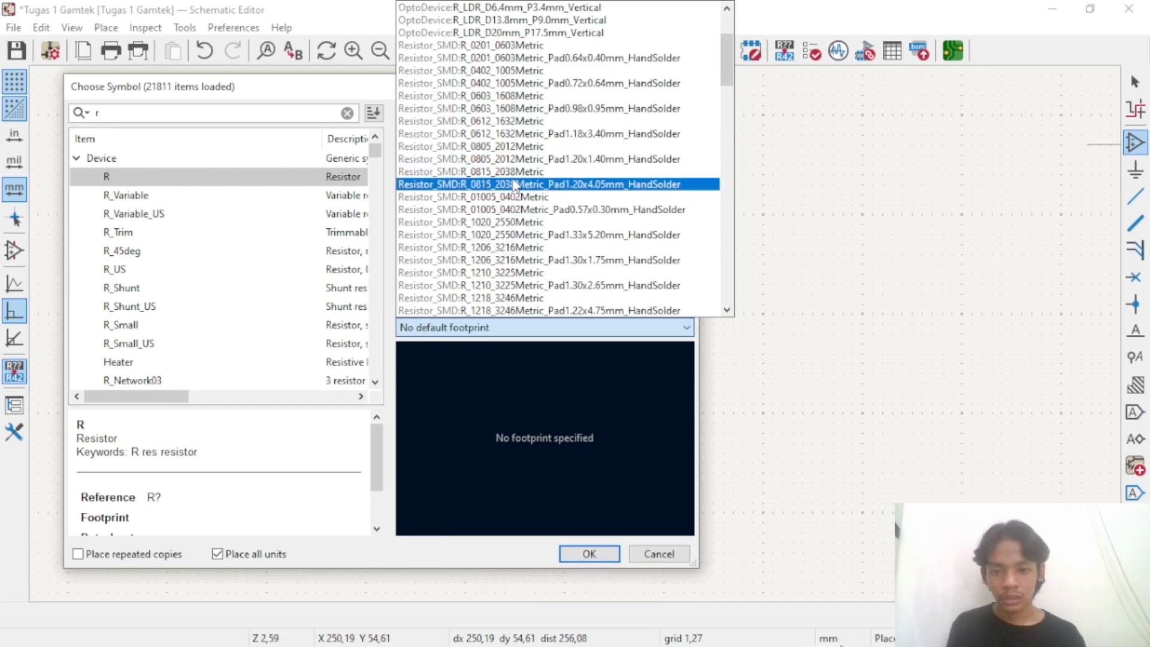
{"action": "scroll", "coordinate": [511, 120], "scroll_direction": "up", "scroll_amount": 3}
{"action": "scroll", "coordinate": [512, 120], "scroll_direction": "down", "scroll_amount": 2}
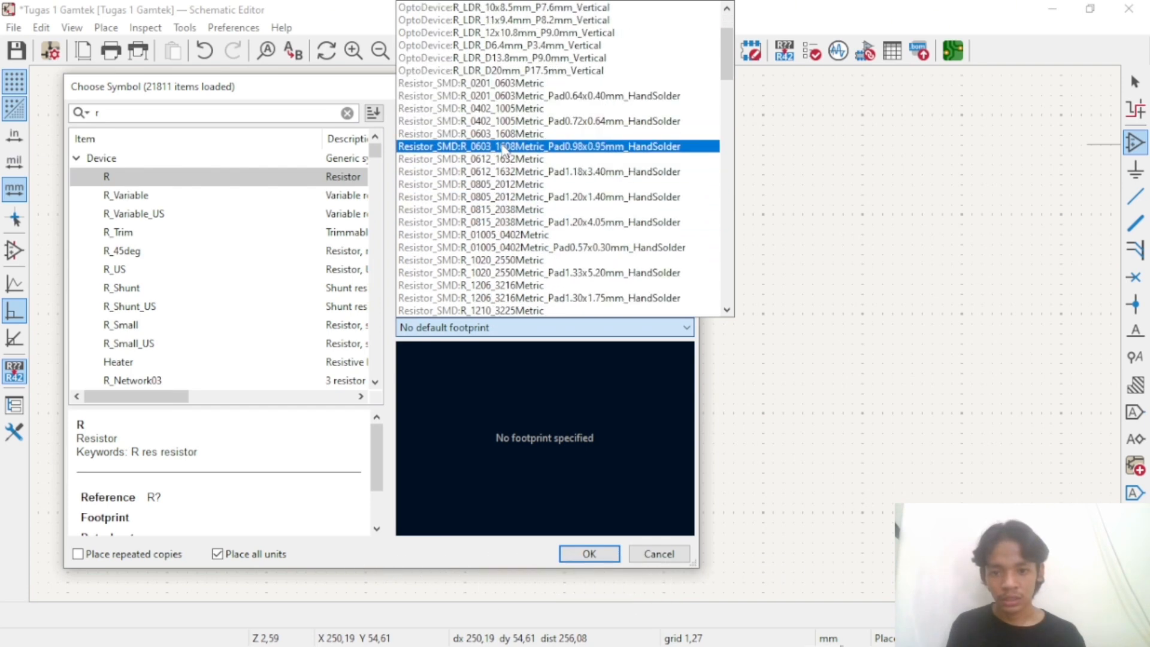
{"action": "scroll", "coordinate": [502, 198], "scroll_direction": "down", "scroll_amount": 1}
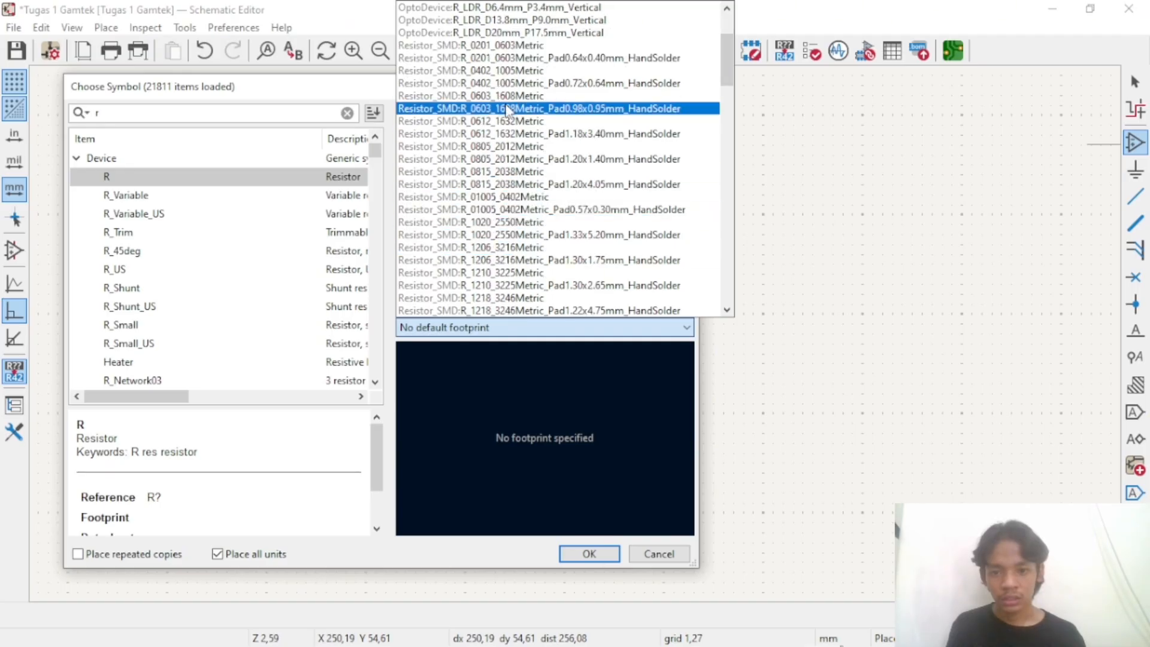
{"action": "scroll", "coordinate": [509, 179], "scroll_direction": "up", "scroll_amount": 3}
{"action": "scroll", "coordinate": [517, 243], "scroll_direction": "down", "scroll_amount": 3}
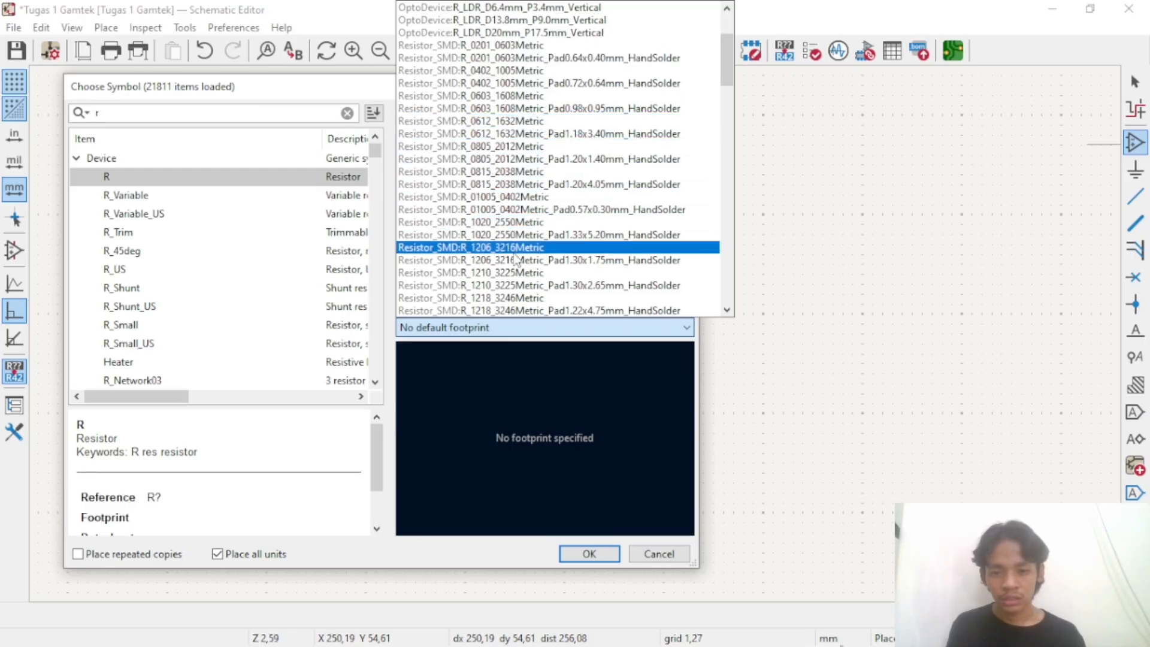
{"action": "scroll", "coordinate": [517, 252], "scroll_direction": "up", "scroll_amount": 2}
{"action": "scroll", "coordinate": [516, 259], "scroll_direction": "up", "scroll_amount": 1}
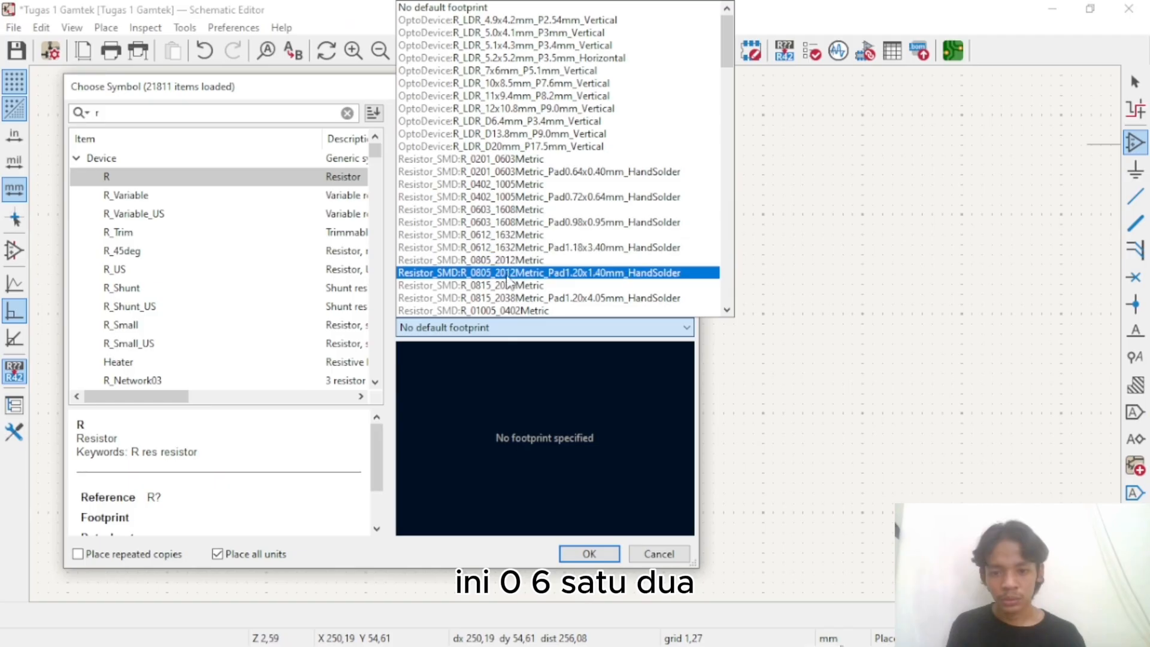
{"action": "left_click", "coordinate": [509, 239]}
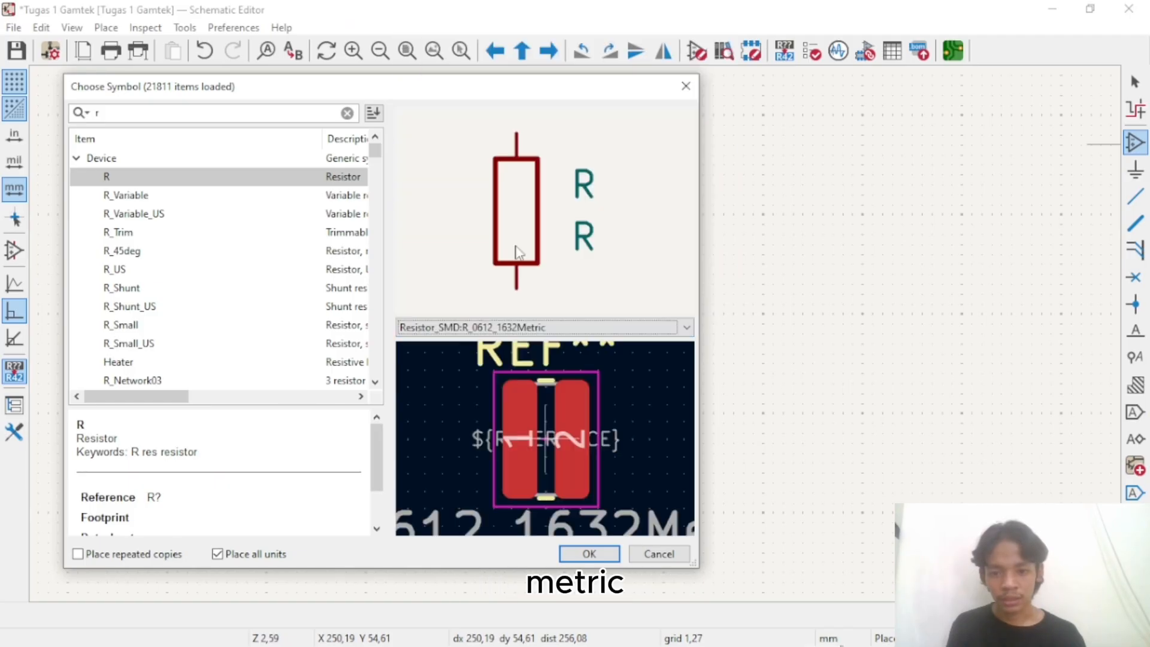
{"action": "left_click", "coordinate": [589, 554]}
Place the resistor between the ATtiny85 and LED D1, rotate it horizontal in line with D1, and end symbol placement
{"action": "scroll", "coordinate": [577, 339], "scroll_direction": "up", "scroll_amount": 3}
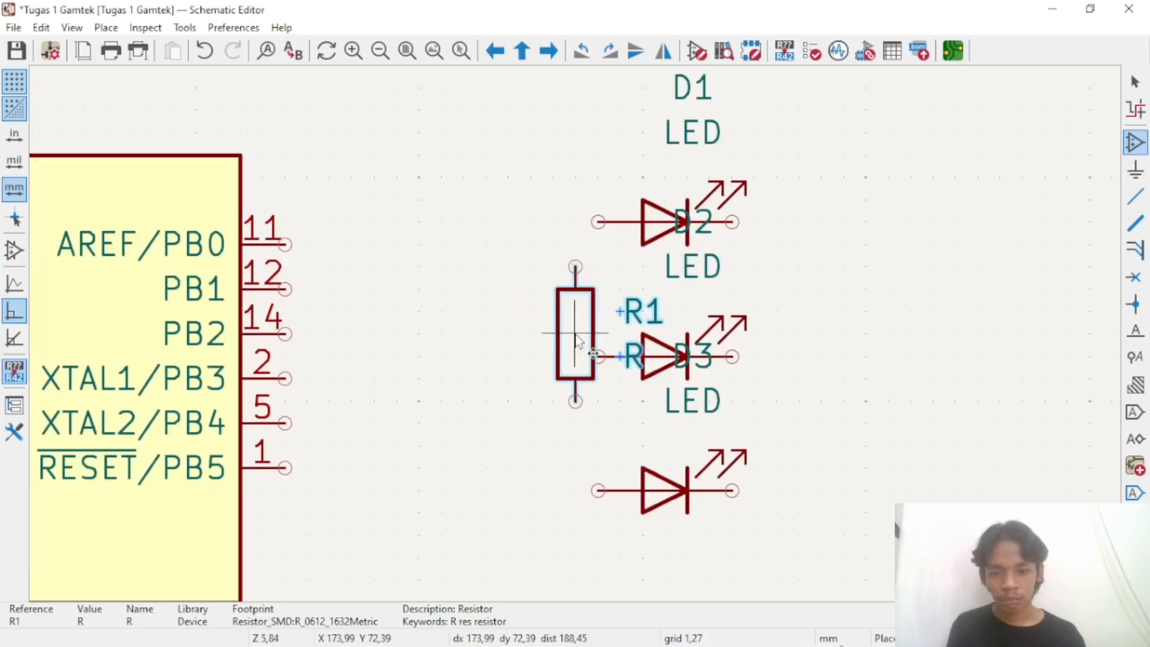
{"action": "scroll", "coordinate": [576, 339], "scroll_direction": "up", "scroll_amount": 2}
{"action": "scroll", "coordinate": [574, 340], "scroll_direction": "down", "scroll_amount": 5}
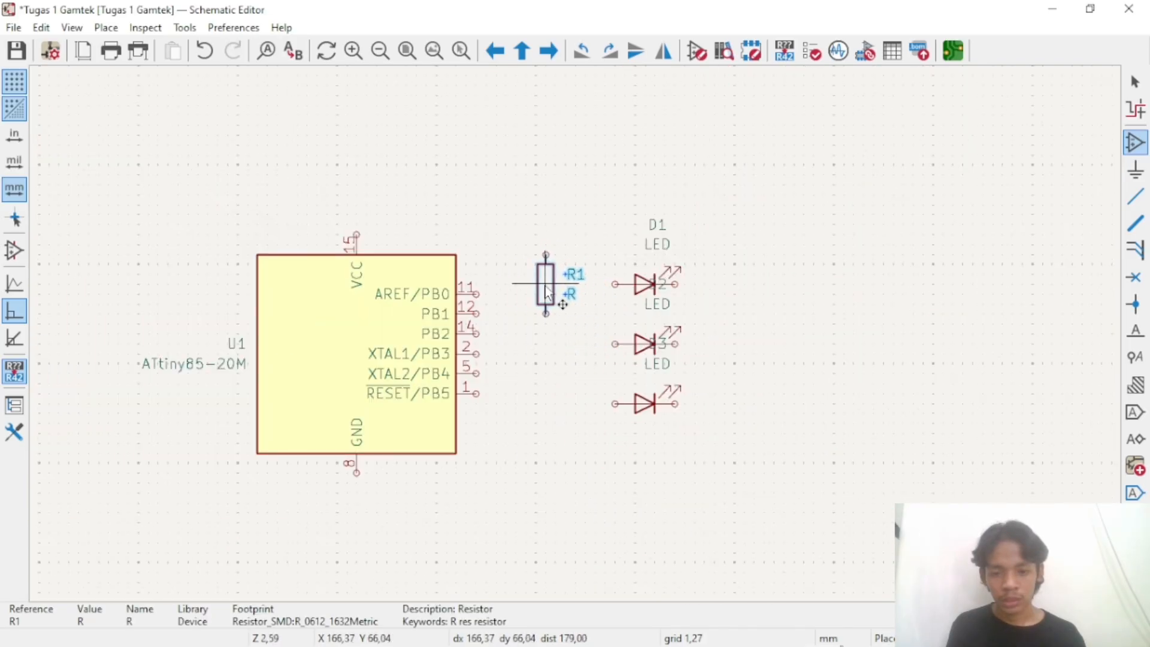
{"action": "left_click", "coordinate": [551, 293]}
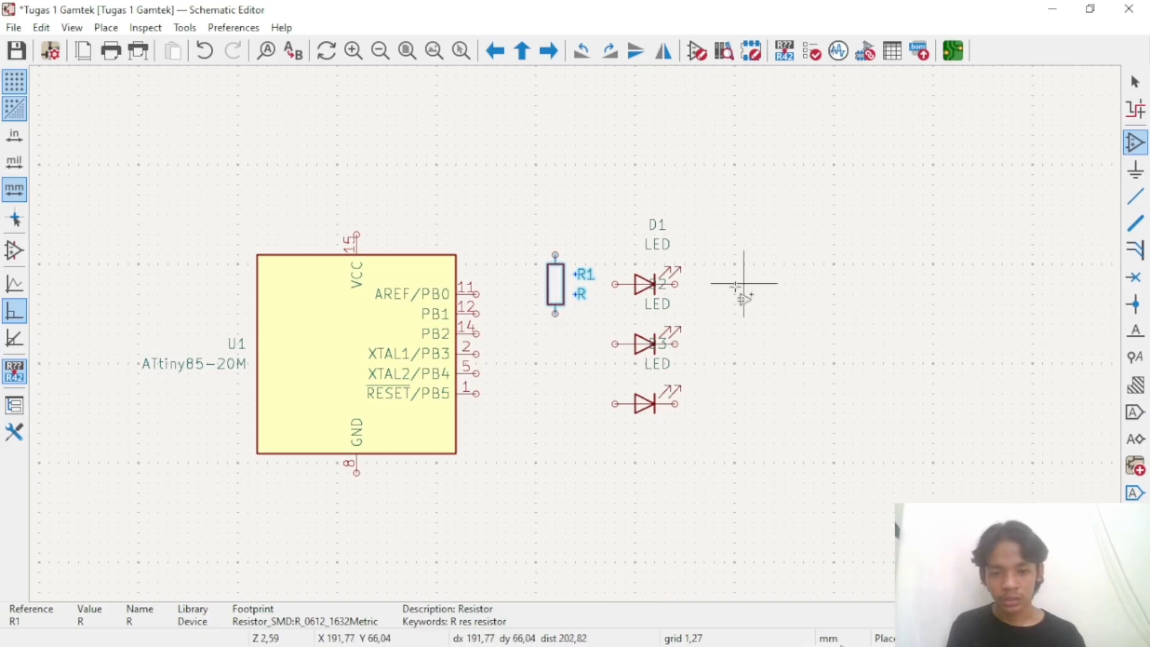
{"action": "key", "text": "r"}
{"action": "mouse_move", "coordinate": [580, 287]}
{"action": "left_mouse_down"}
{"action": "mouse_move", "coordinate": [546, 289]}
{"action": "mouse_move", "coordinate": [557, 288]}
{"action": "left_mouse_up"}
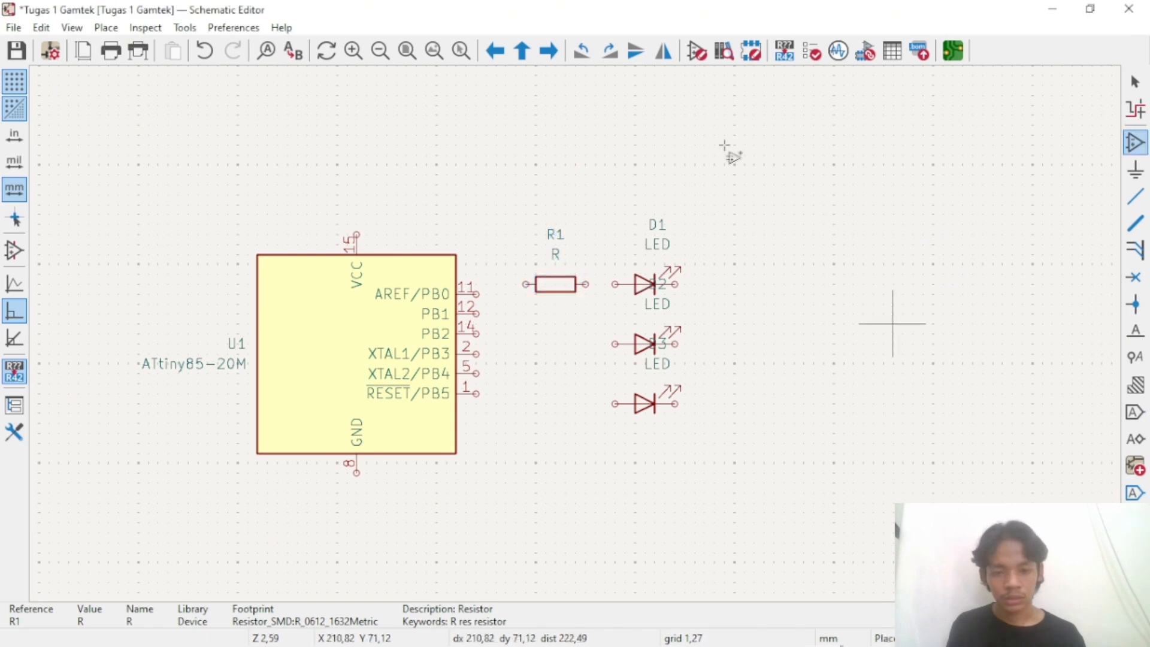
{"action": "left_click", "coordinate": [734, 160]}
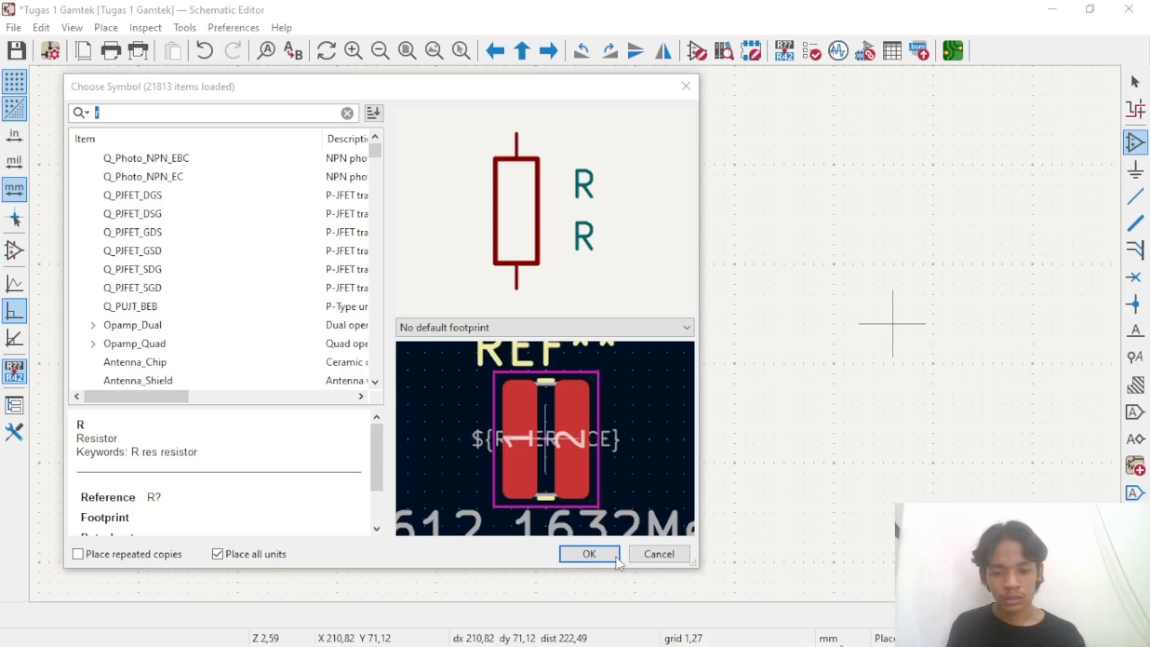
{"action": "left_click", "coordinate": [657, 553]}
{"action": "right_click", "coordinate": [861, 337]}
{"action": "left_click", "coordinate": [912, 349]}
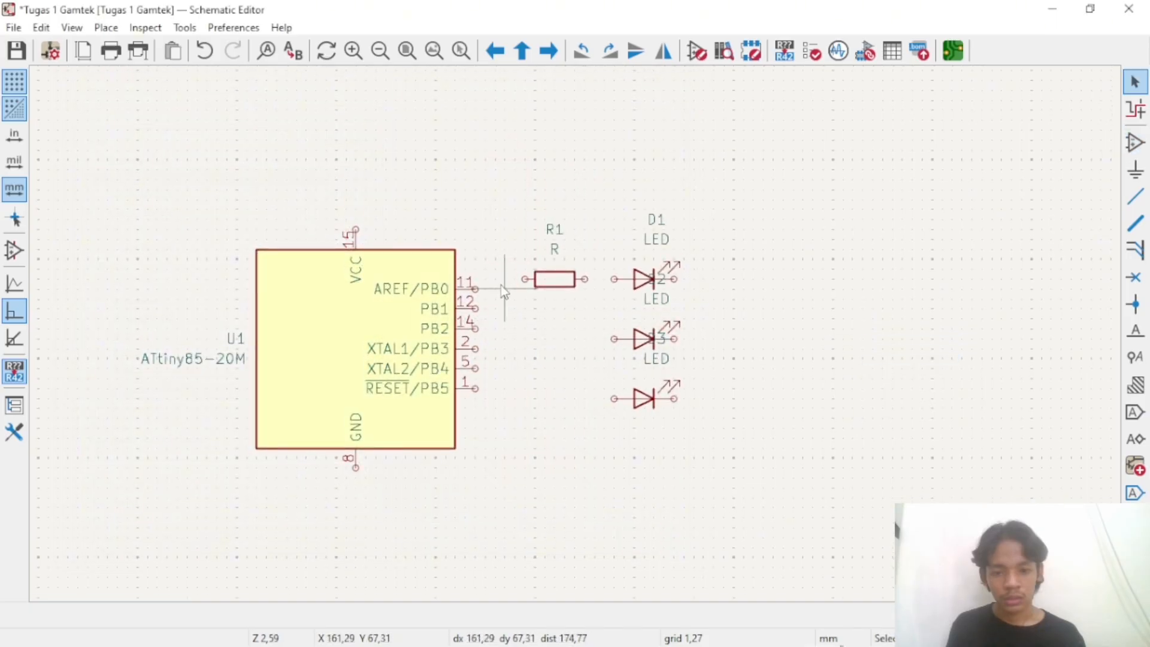
Duplicate resistor R1 twice, placing the copies directly below it in line with the second and third LEDs
{"action": "left_click", "coordinate": [566, 281]}
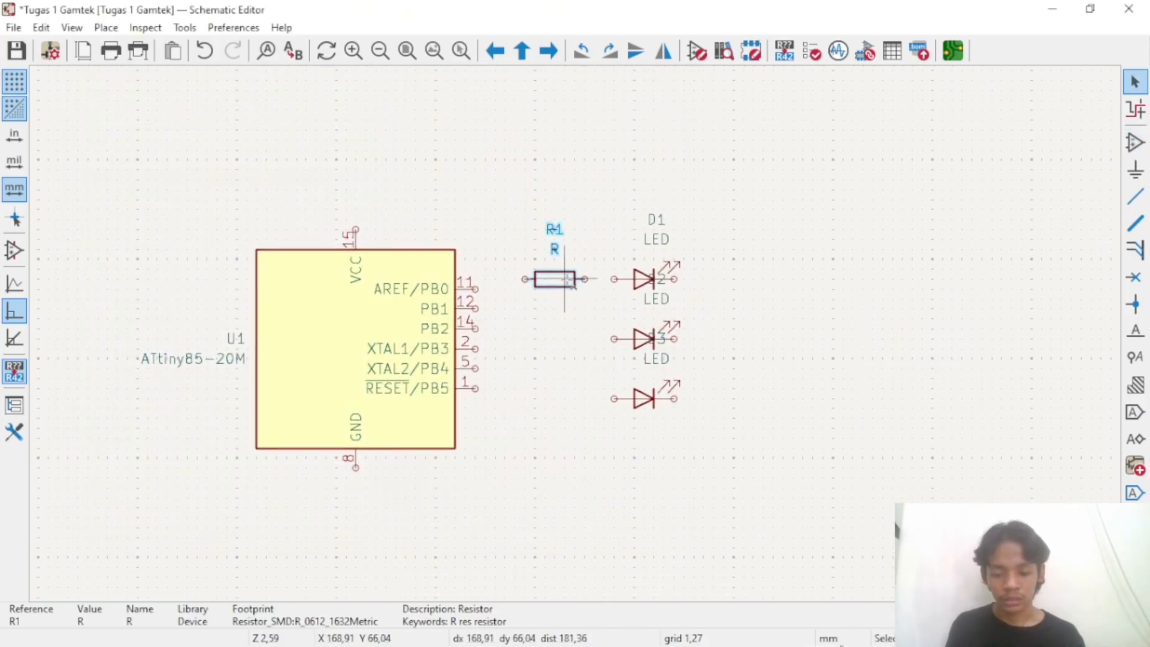
{"action": "key", "text": "ctrl+d"}
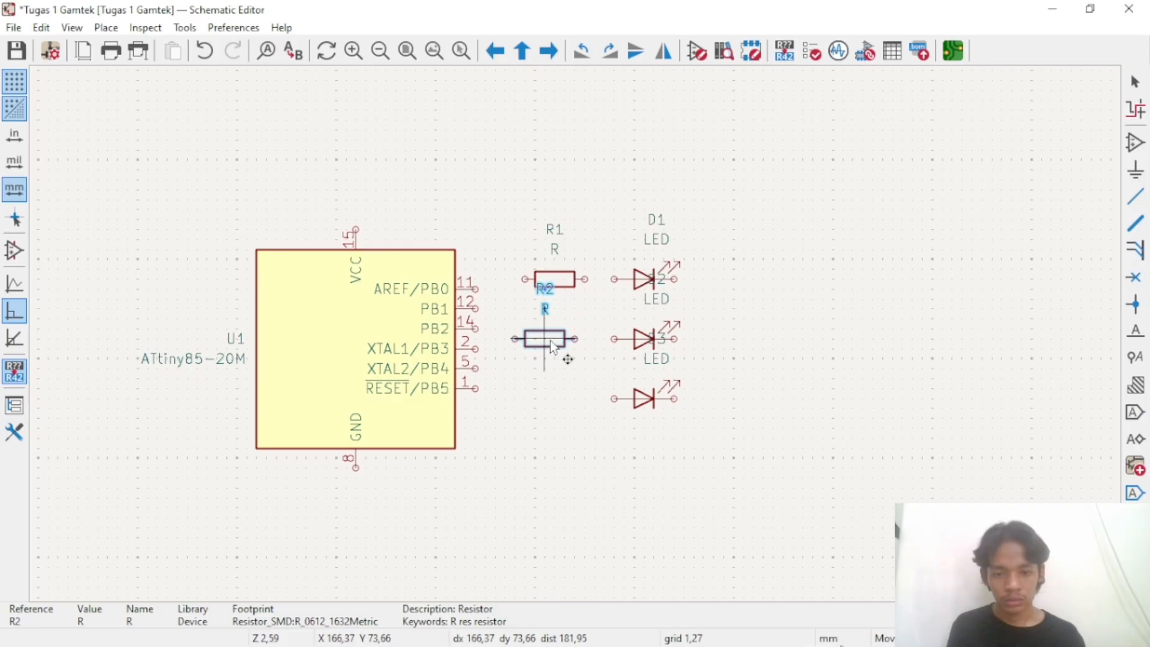
{"action": "left_click", "coordinate": [560, 346]}
{"action": "key", "text": "ctrl+d"}
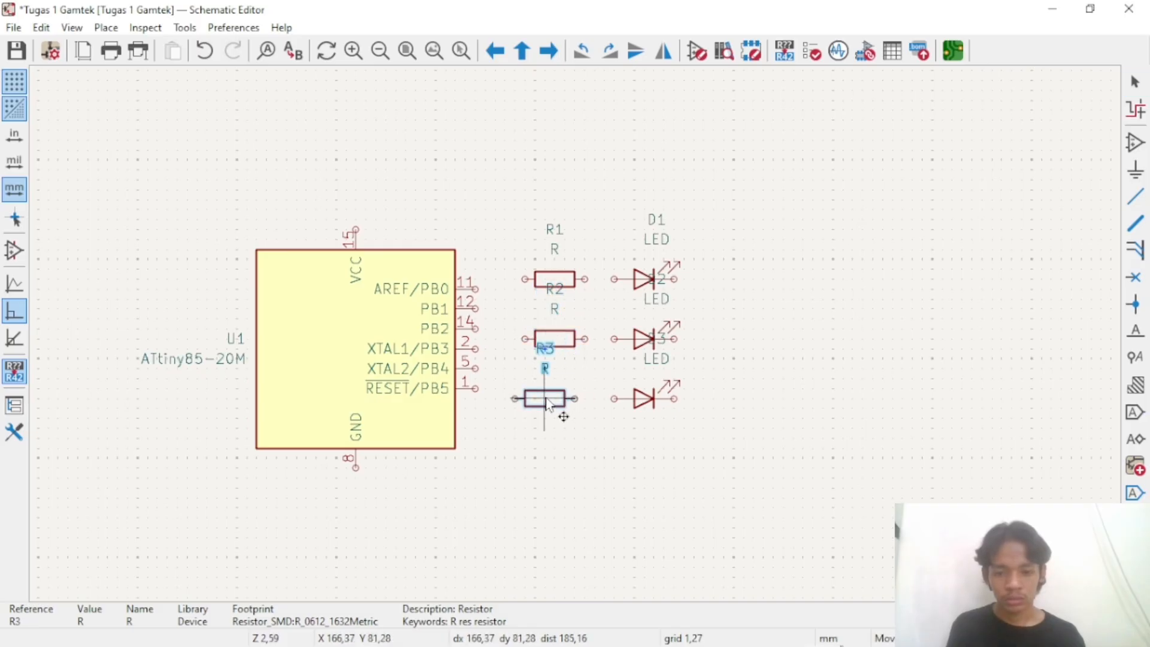
{"action": "left_click", "coordinate": [566, 407]}
{"action": "right_click", "coordinate": [813, 368]}
{"action": "left_click", "coordinate": [729, 204]}
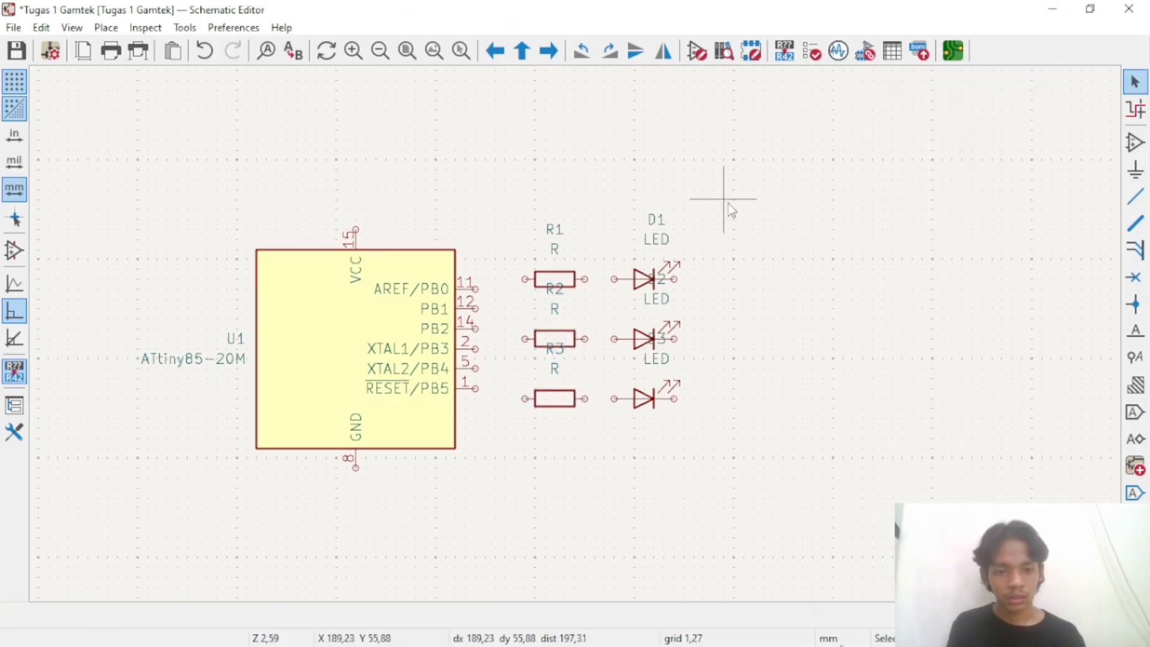
Search the symbol library for "ws" and choose the WS2812B RGB LED with its default footprint
{"action": "left_click", "coordinate": [1134, 147]}
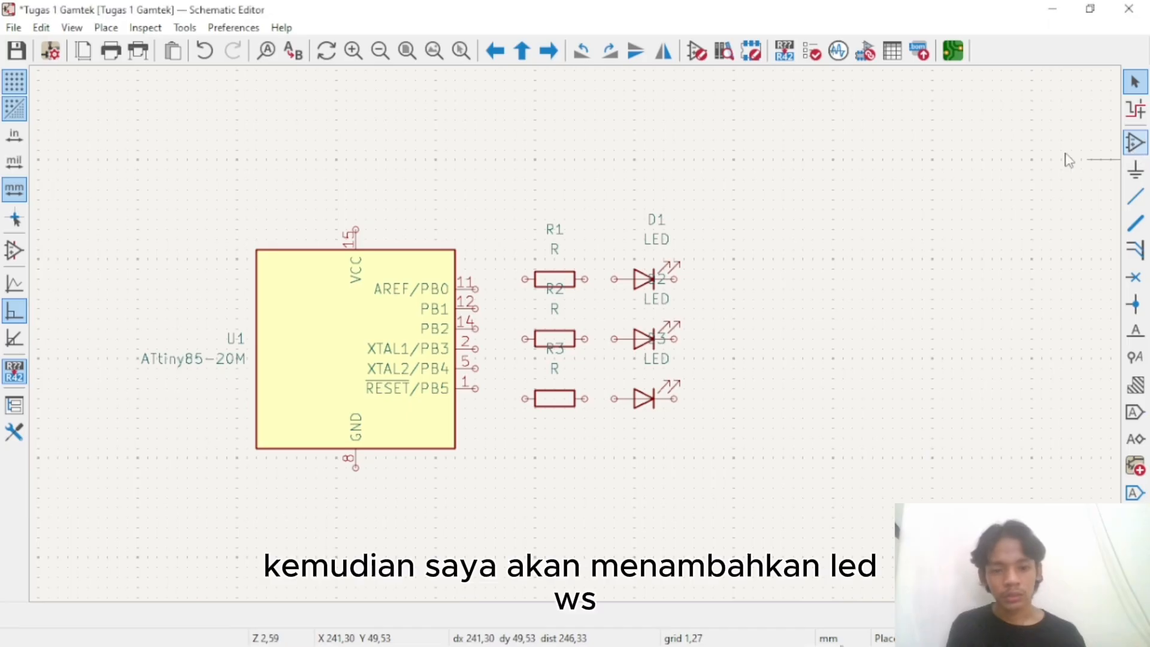
{"action": "left_click", "coordinate": [1065, 159]}
{"action": "type", "text": "r"}
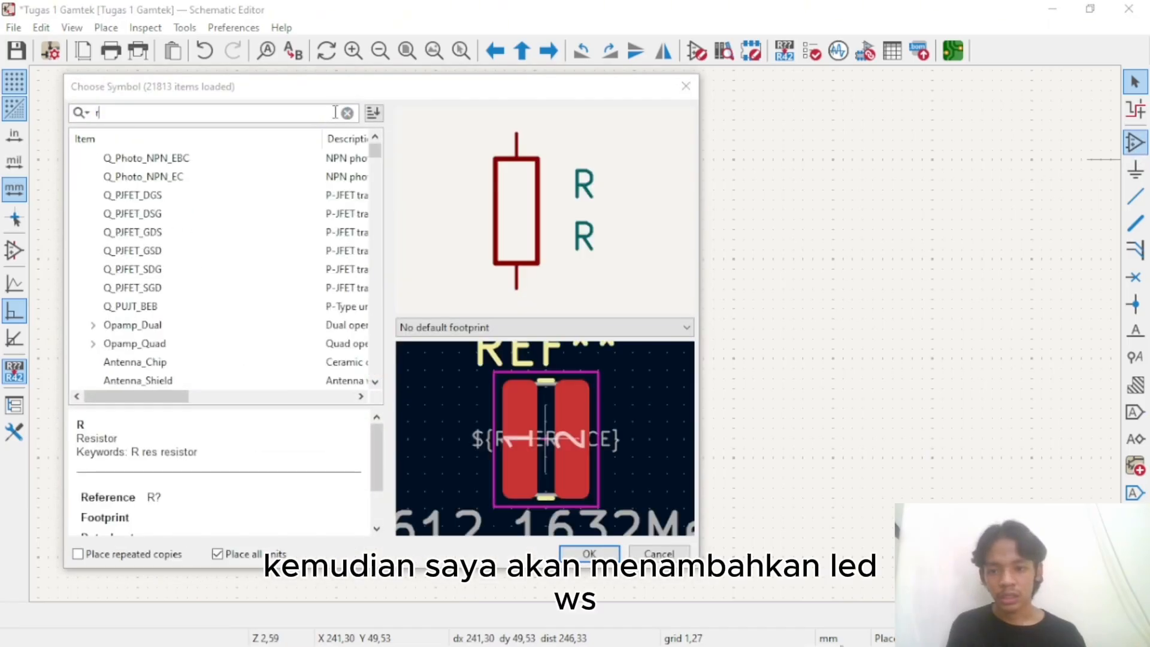
{"action": "key", "text": "BackSpace"}
{"action": "type", "text": "ws"}
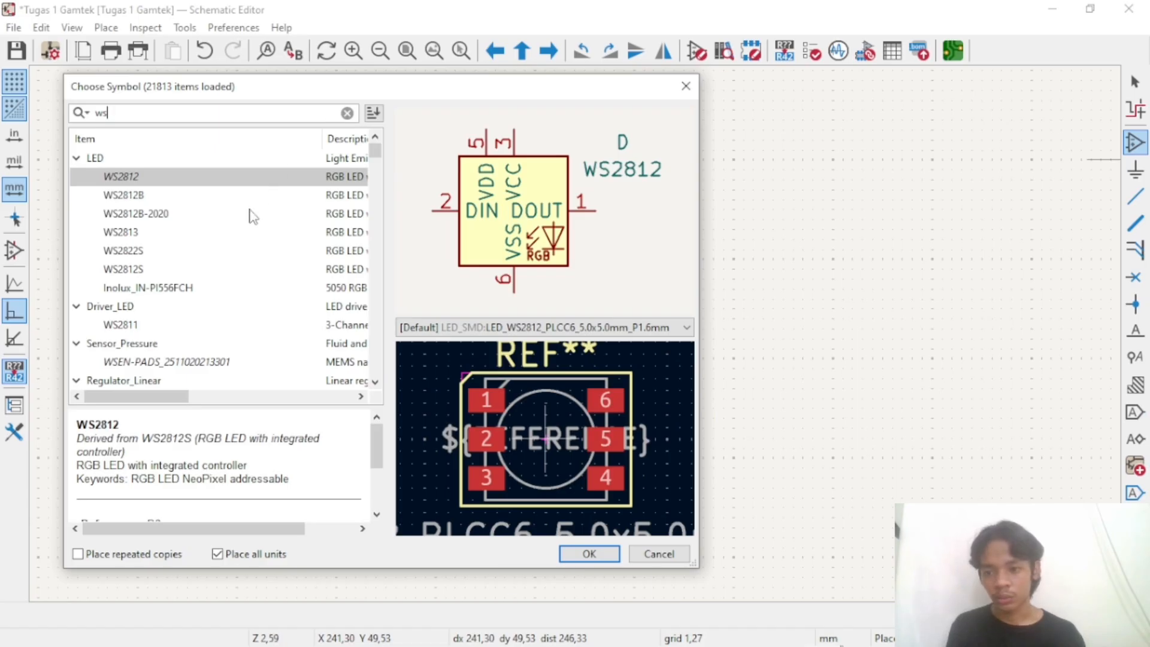
{"action": "left_click", "coordinate": [252, 203]}
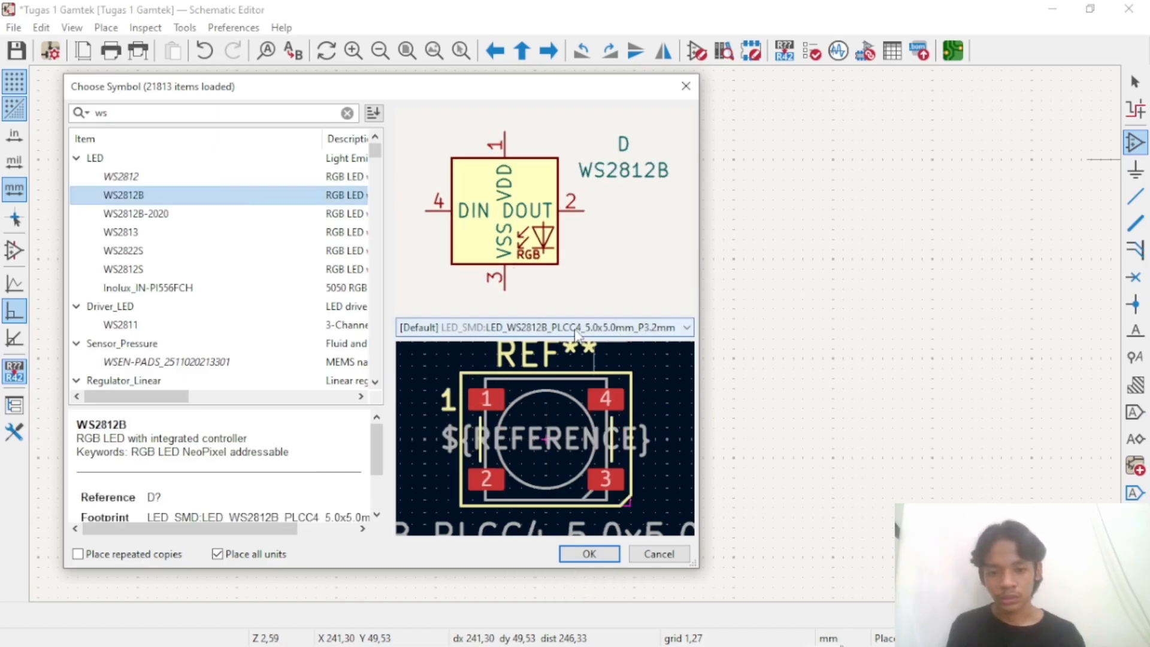
{"action": "left_click", "coordinate": [606, 551]}
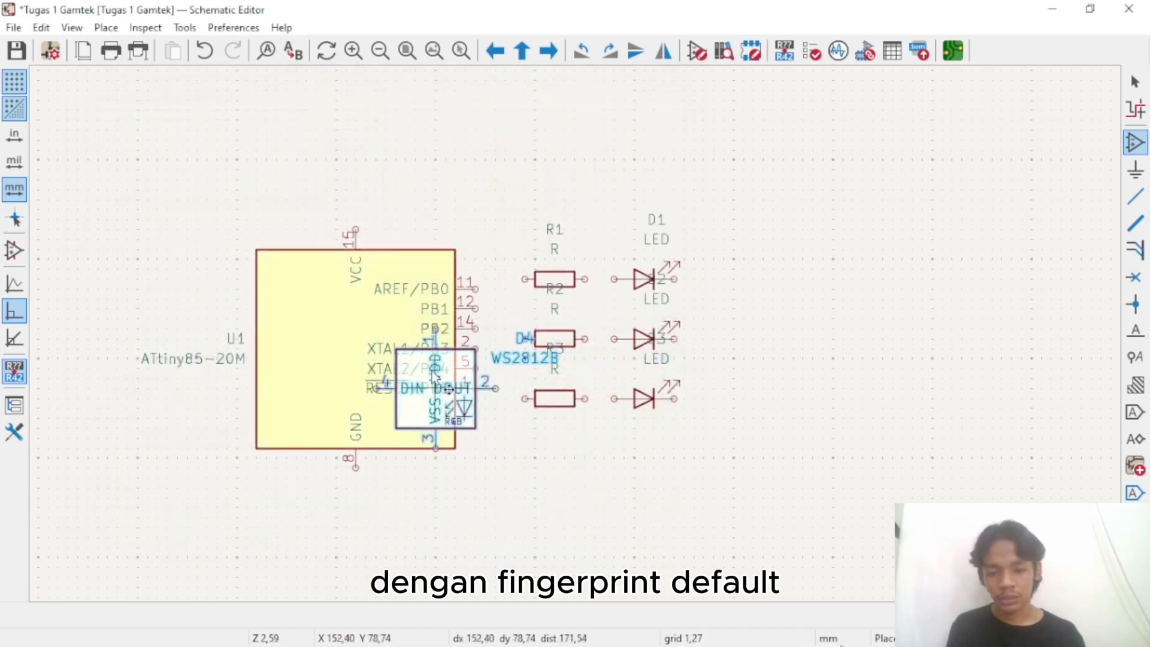
Place the WS2812B above and to the left of the ATtiny85, and end symbol placement
{"action": "scroll", "coordinate": [318, 233], "scroll_direction": "down", "scroll_amount": 2}
{"action": "scroll", "coordinate": [596, 311], "scroll_direction": "up", "scroll_amount": 3}
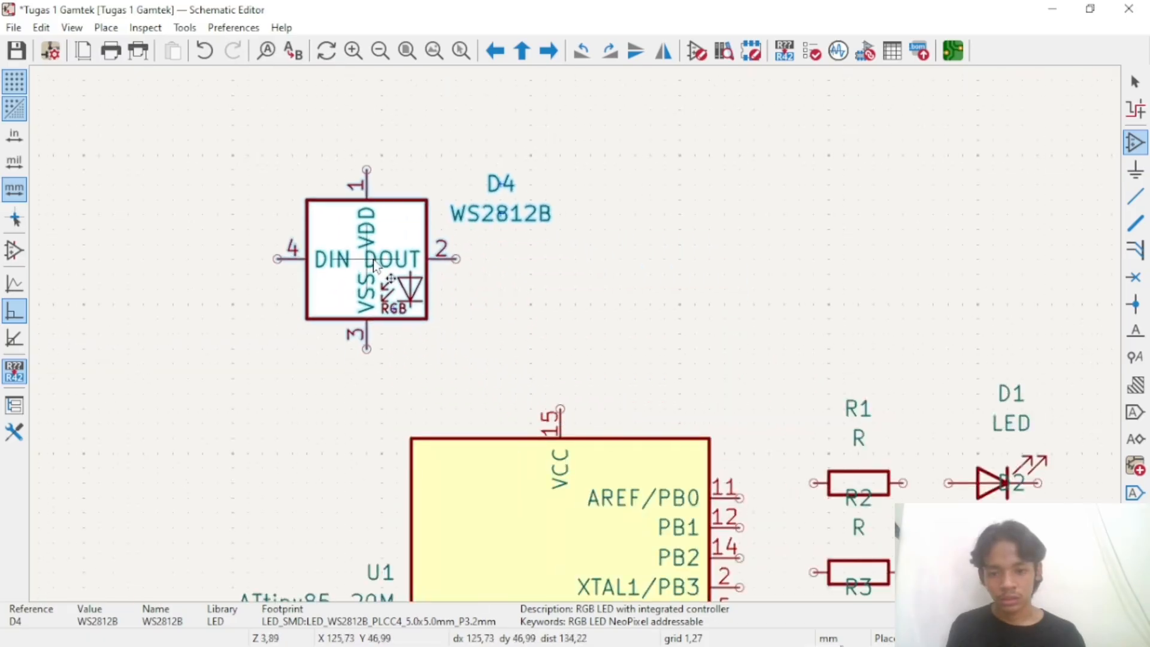
{"action": "left_click", "coordinate": [371, 262]}
{"action": "right_click", "coordinate": [699, 259]}
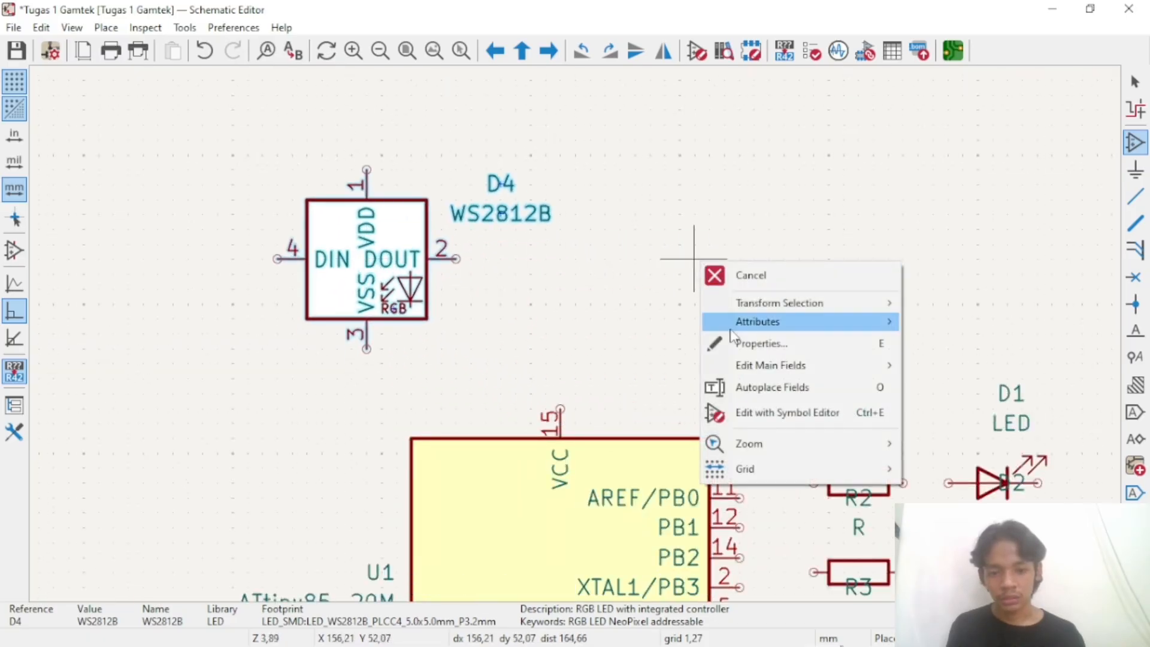
{"action": "left_click", "coordinate": [745, 275]}
Search the symbol library for "c" and choose the unpolarized capacitor C with footprint Capacitor_SMD:C_1206_3216Metric
{"action": "scroll", "coordinate": [577, 341], "scroll_direction": "down", "scroll_amount": 4}
{"action": "scroll", "coordinate": [575, 342], "scroll_direction": "up", "scroll_amount": 3}
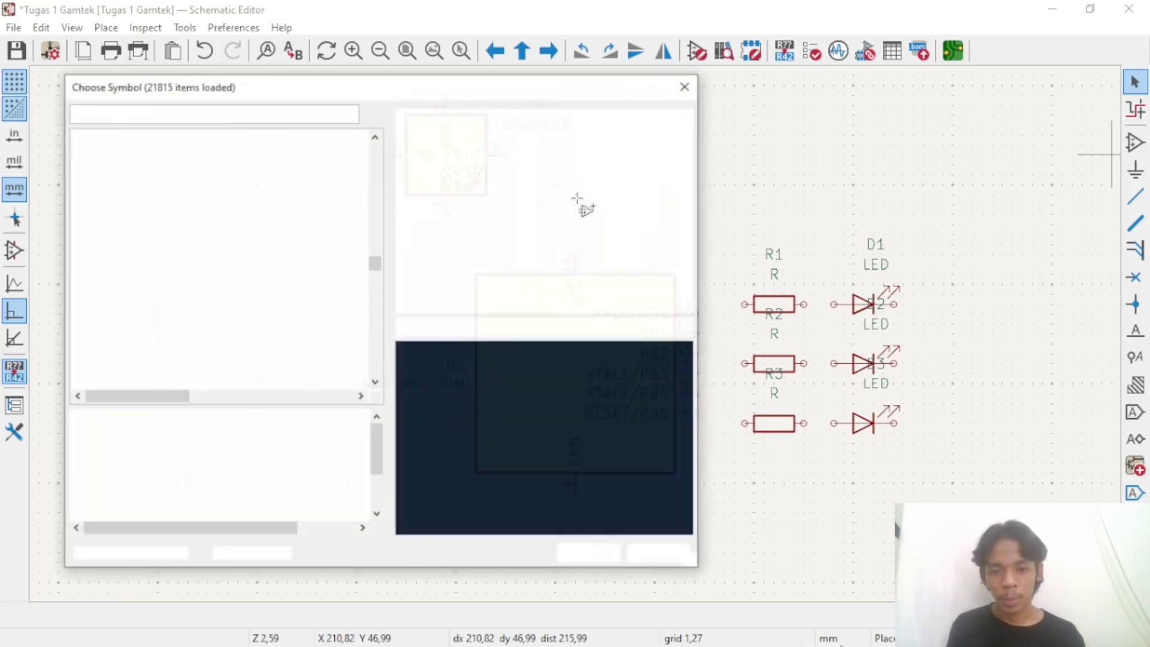
{"action": "key", "text": "BackSpace"}
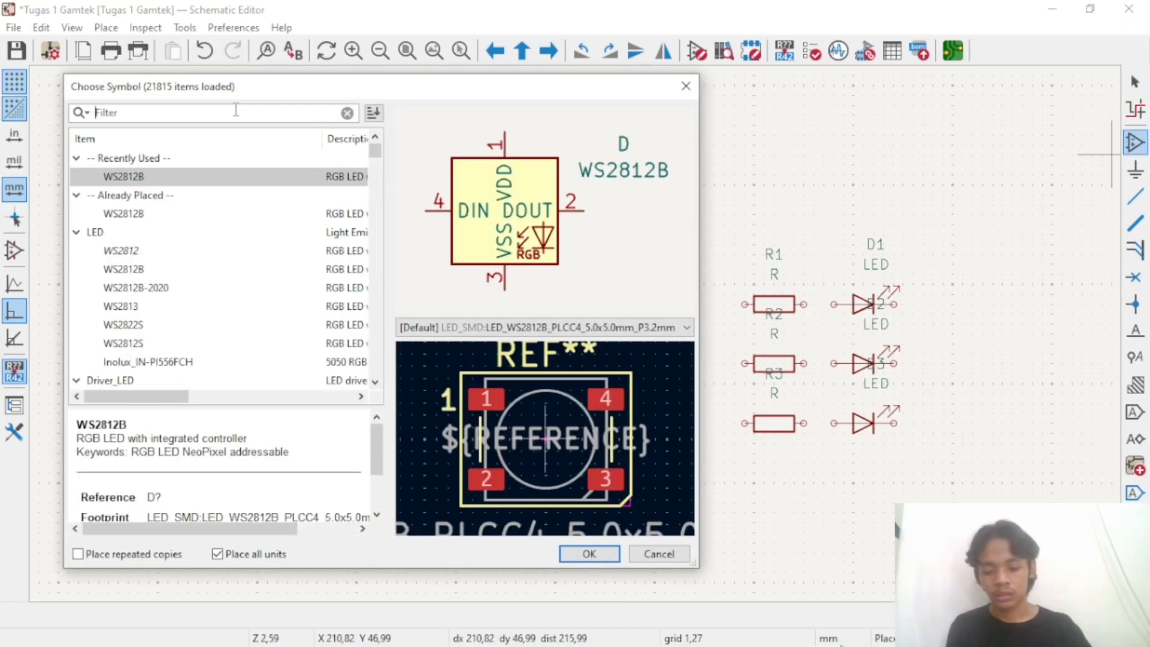
{"action": "type", "text": "c"}
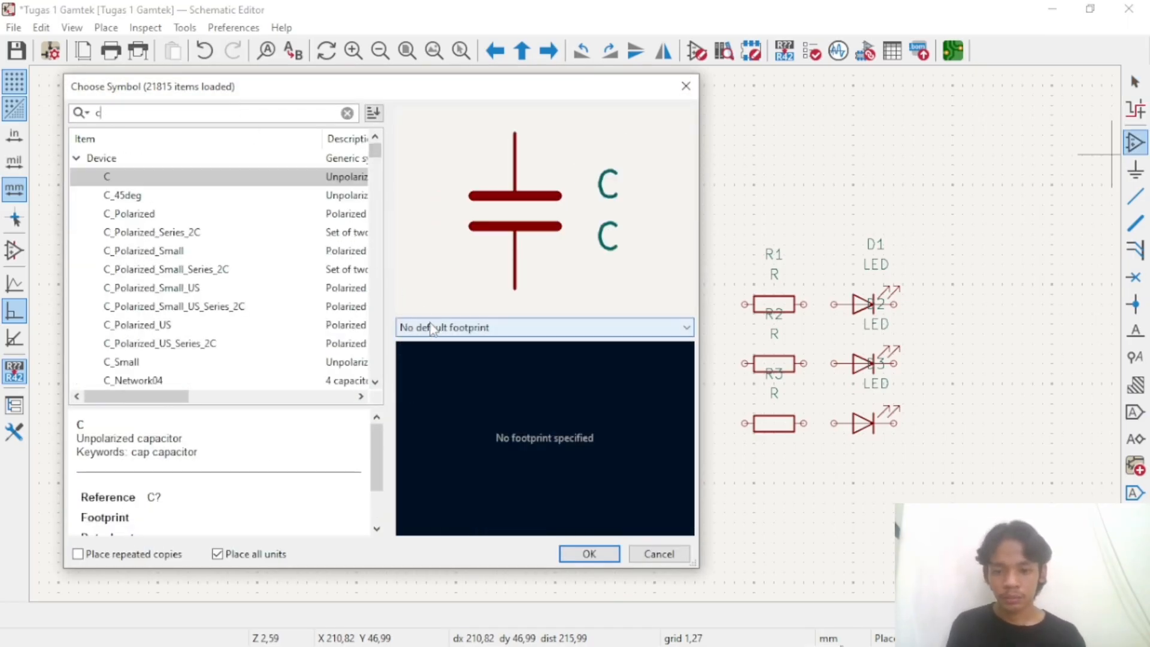
{"action": "left_click", "coordinate": [542, 327]}
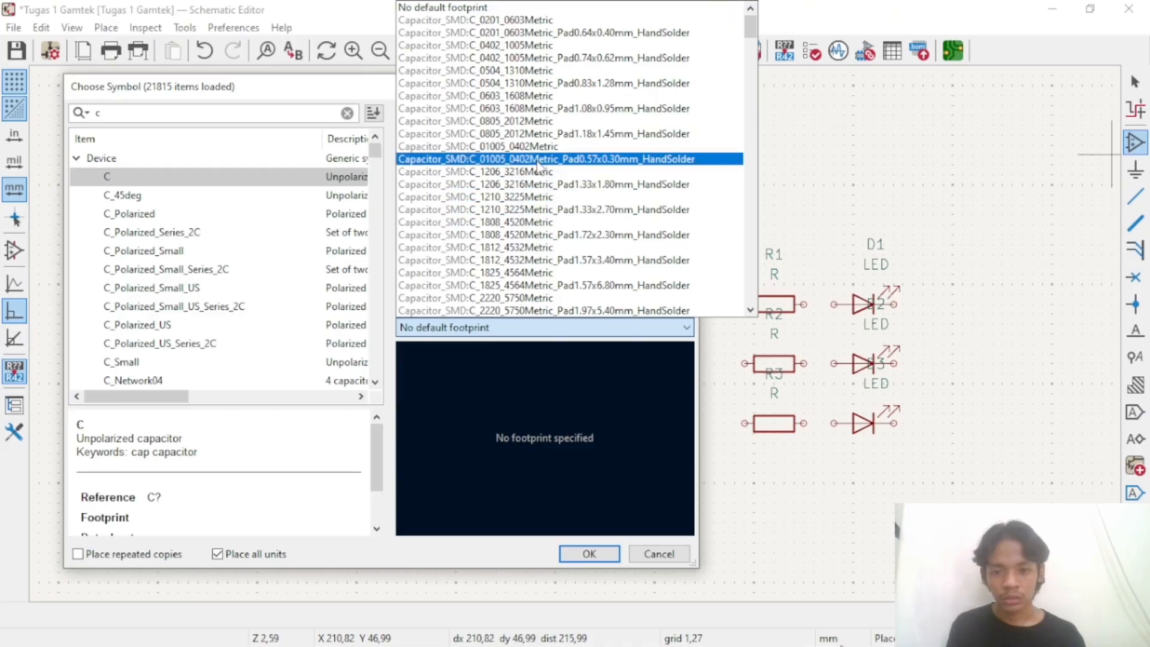
{"action": "left_click", "coordinate": [536, 184]}
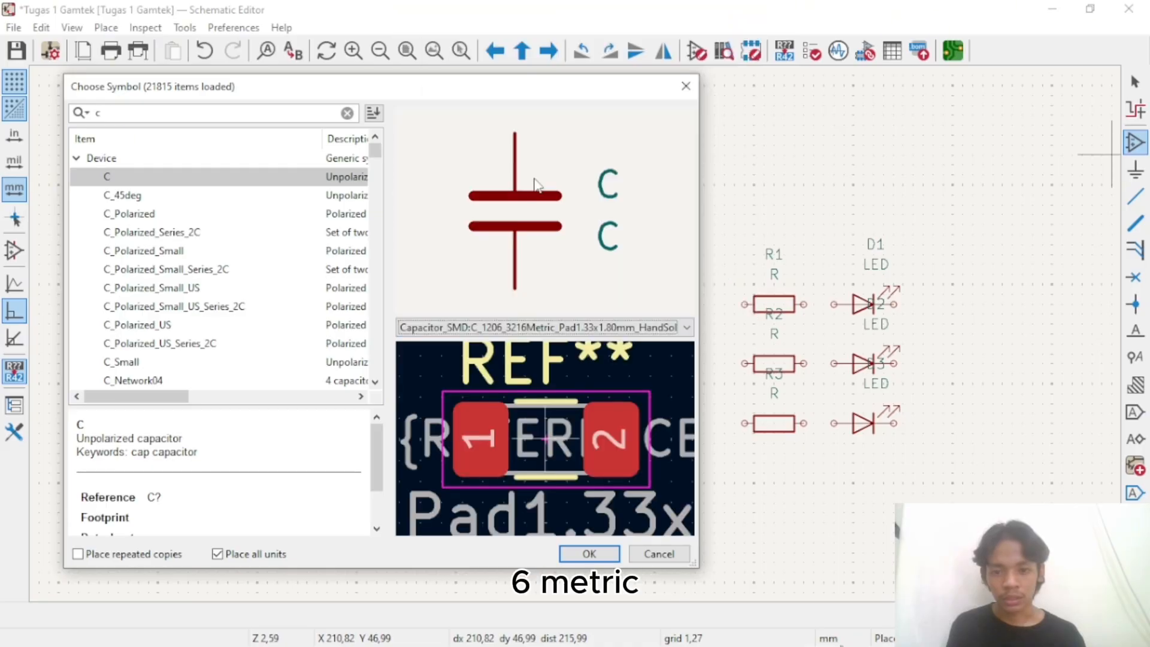
{"action": "left_click", "coordinate": [548, 327]}
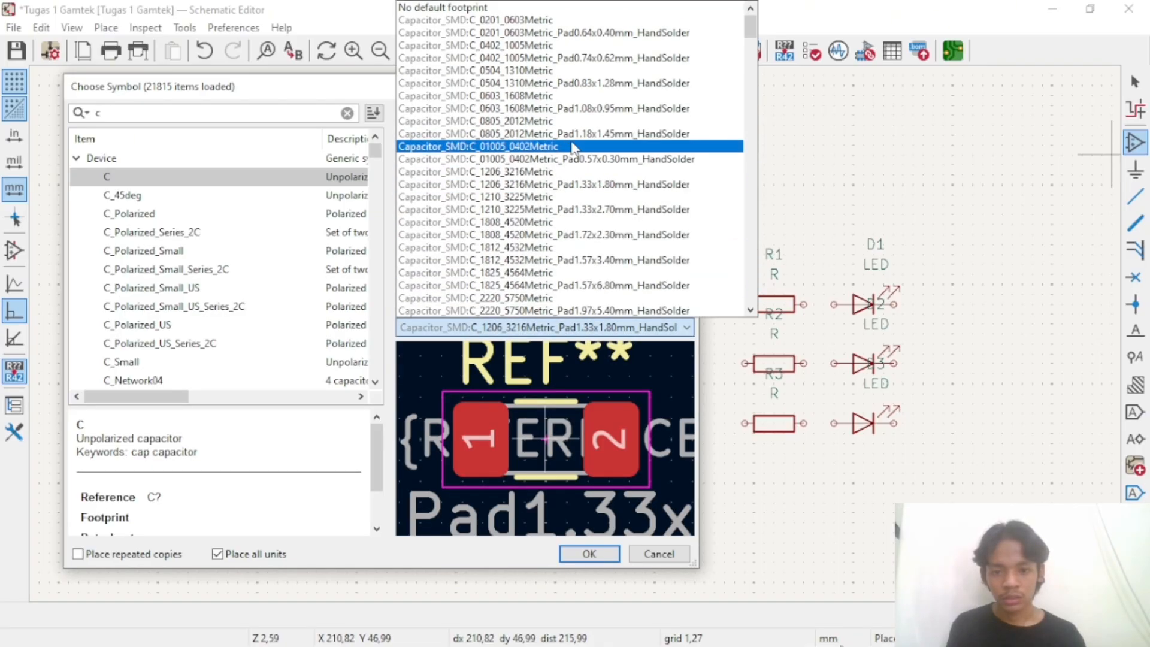
{"action": "left_click", "coordinate": [571, 172]}
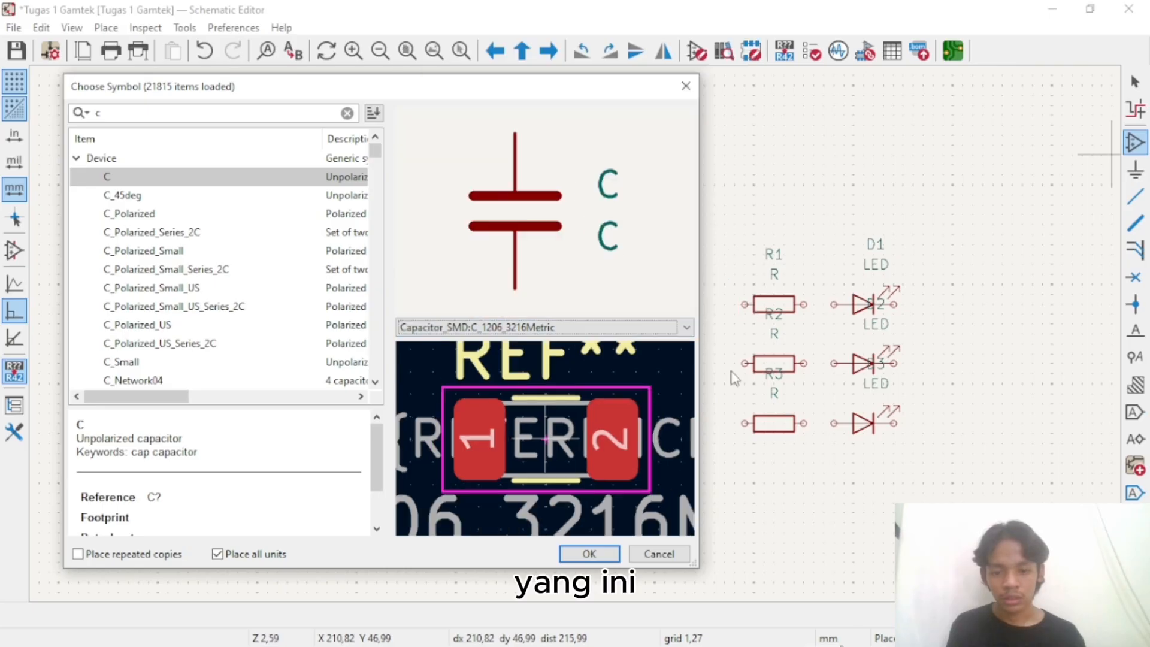
{"action": "left_click", "coordinate": [589, 553]}
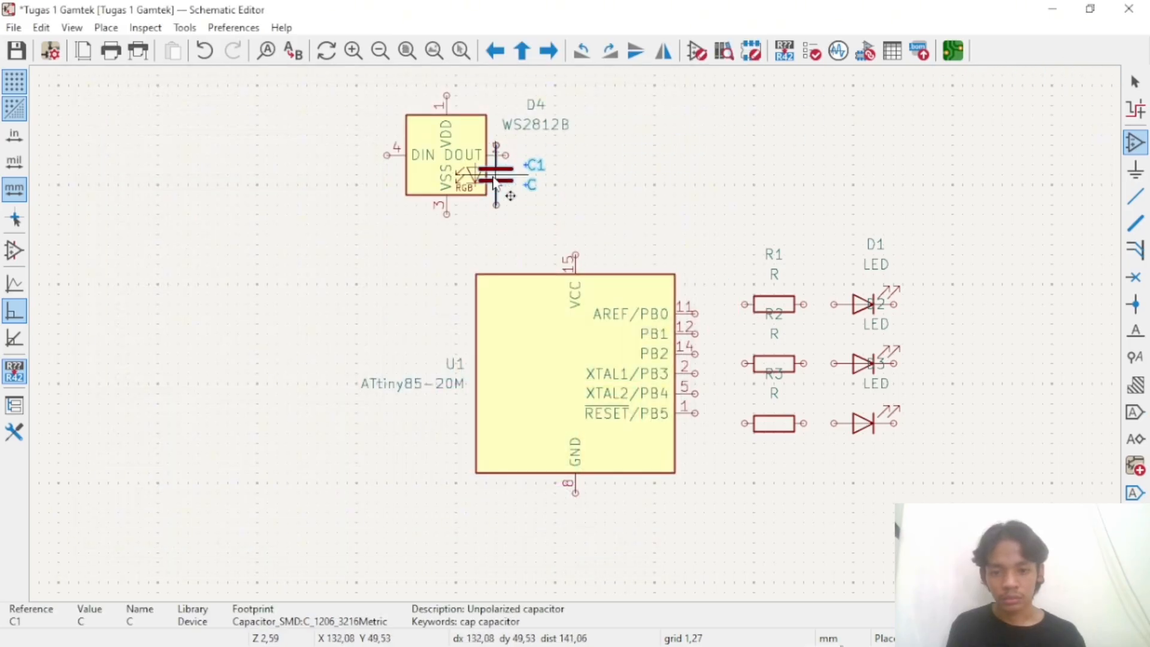
Place the capacitor to the right of the WS2812B, above the ATtiny85, and end symbol placement
{"action": "scroll", "coordinate": [545, 195], "scroll_direction": "up", "scroll_amount": 3}
{"action": "scroll", "coordinate": [585, 324], "scroll_direction": "down", "scroll_amount": 3}
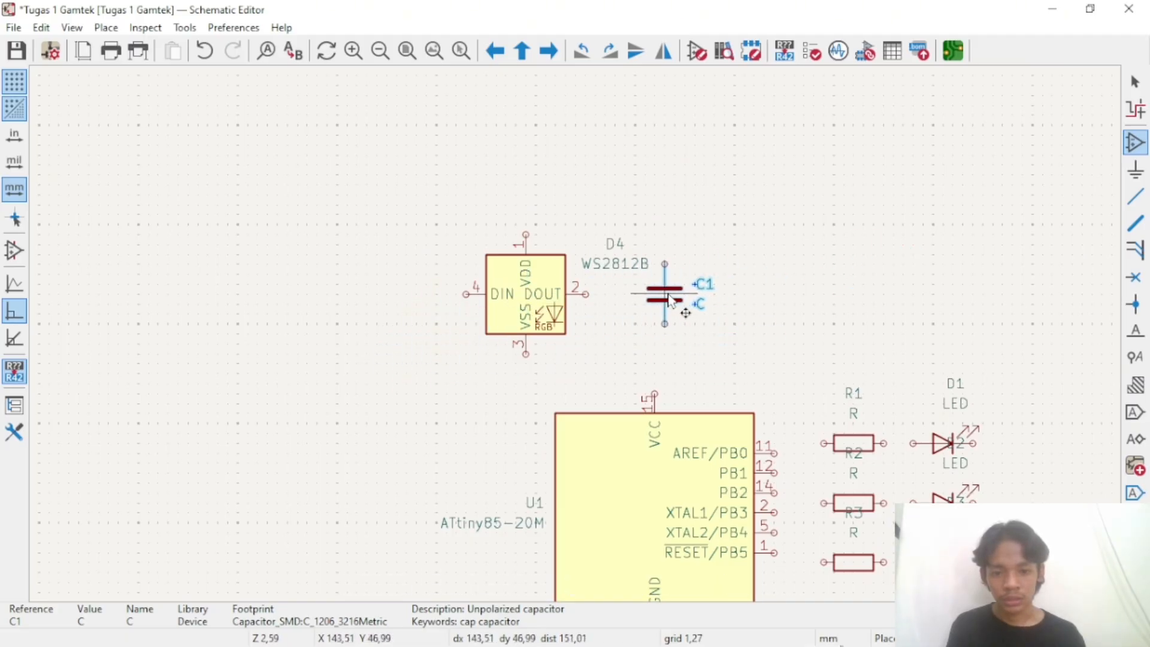
{"action": "left_click", "coordinate": [669, 299]}
{"action": "right_click", "coordinate": [846, 227]}
{"action": "left_click", "coordinate": [929, 243]}
{"action": "scroll", "coordinate": [577, 327], "scroll_direction": "down", "scroll_amount": 3}
{"action": "scroll", "coordinate": [576, 339], "scroll_direction": "up", "scroll_amount": 2}
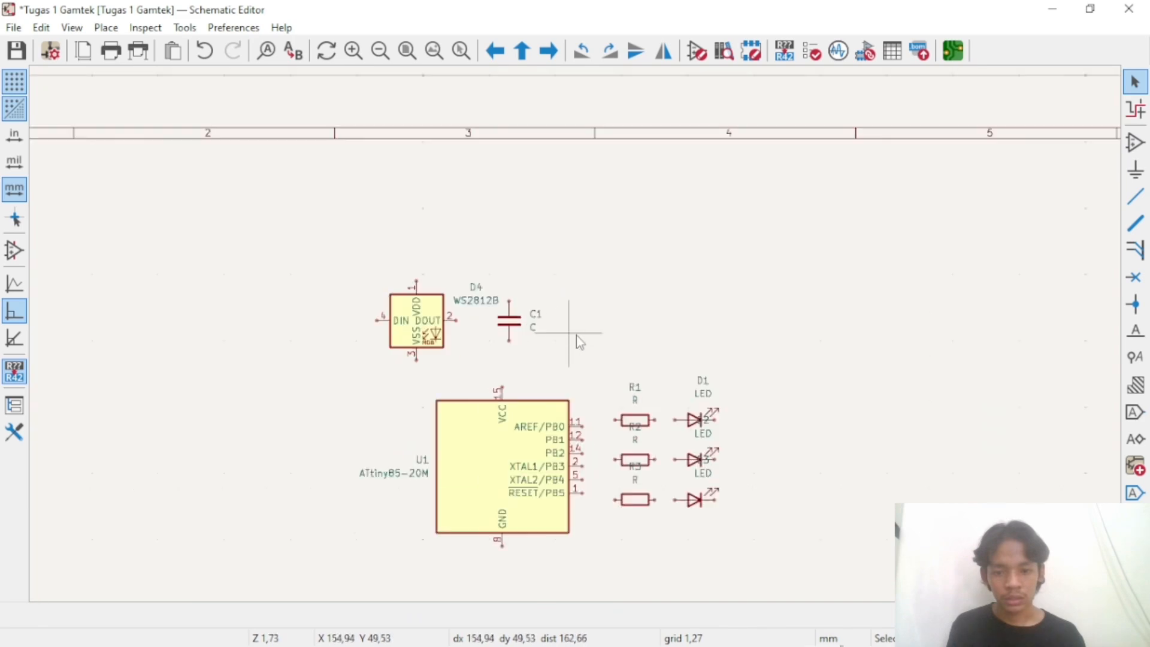
{"action": "scroll", "coordinate": [578, 340], "scroll_direction": "down", "scroll_amount": 2}
{"action": "scroll", "coordinate": [578, 341], "scroll_direction": "up", "scroll_amount": 3}
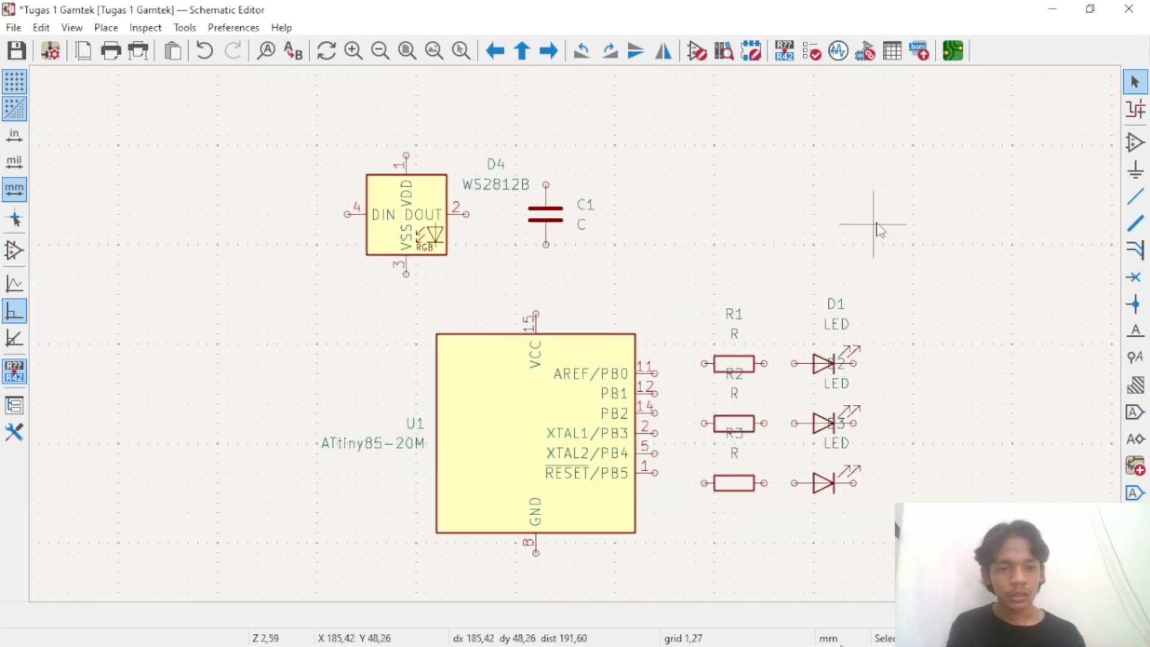
{"action": "left_click", "coordinate": [865, 51]}
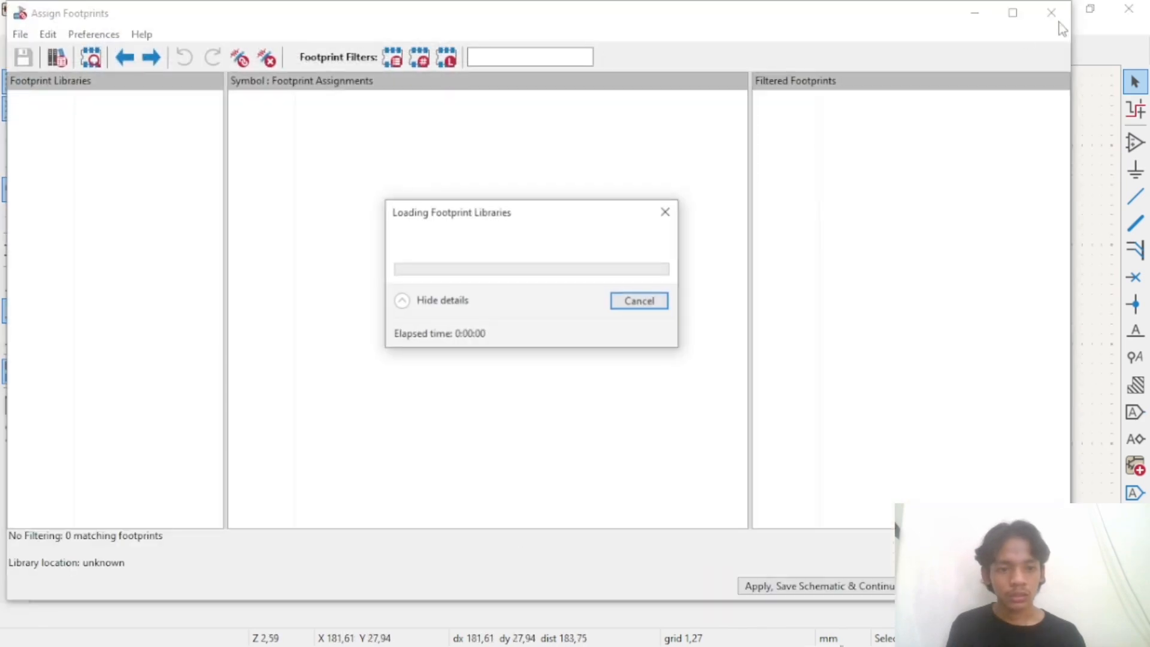
{"action": "left_click", "coordinate": [1051, 13]}
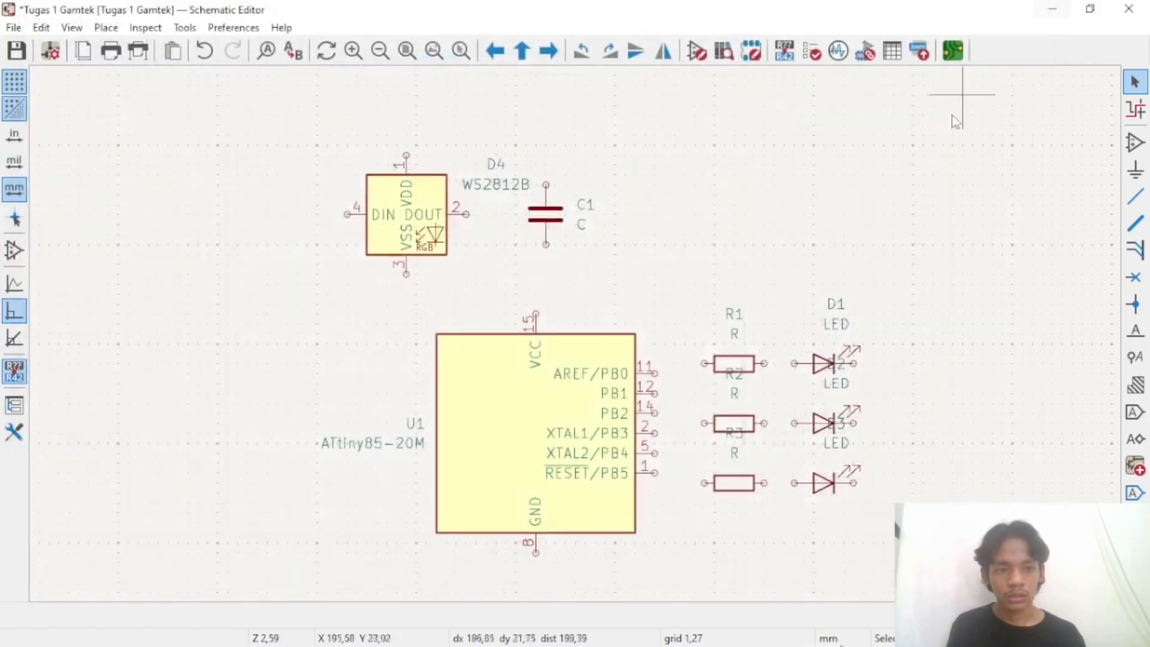
{"action": "scroll", "coordinate": [959, 180], "scroll_direction": "down", "scroll_amount": 2}
{"action": "scroll", "coordinate": [1019, 197], "scroll_direction": "up", "scroll_amount": 1}
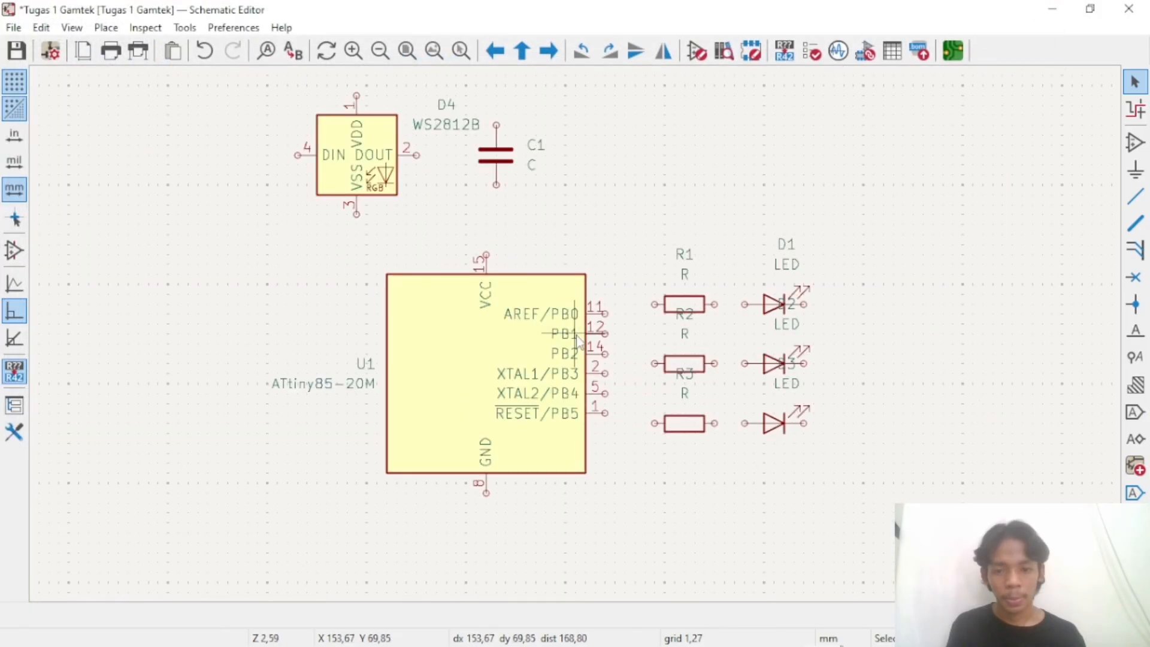
{"action": "left_click", "coordinate": [1135, 144]}
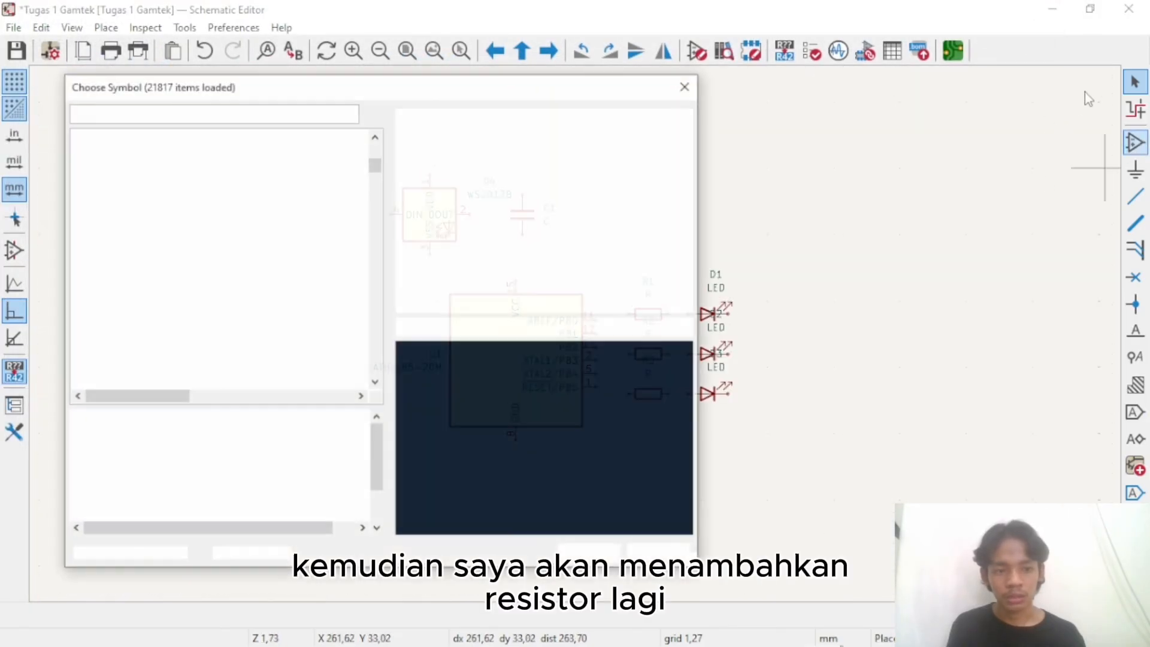
{"action": "key", "text": "Escape"}
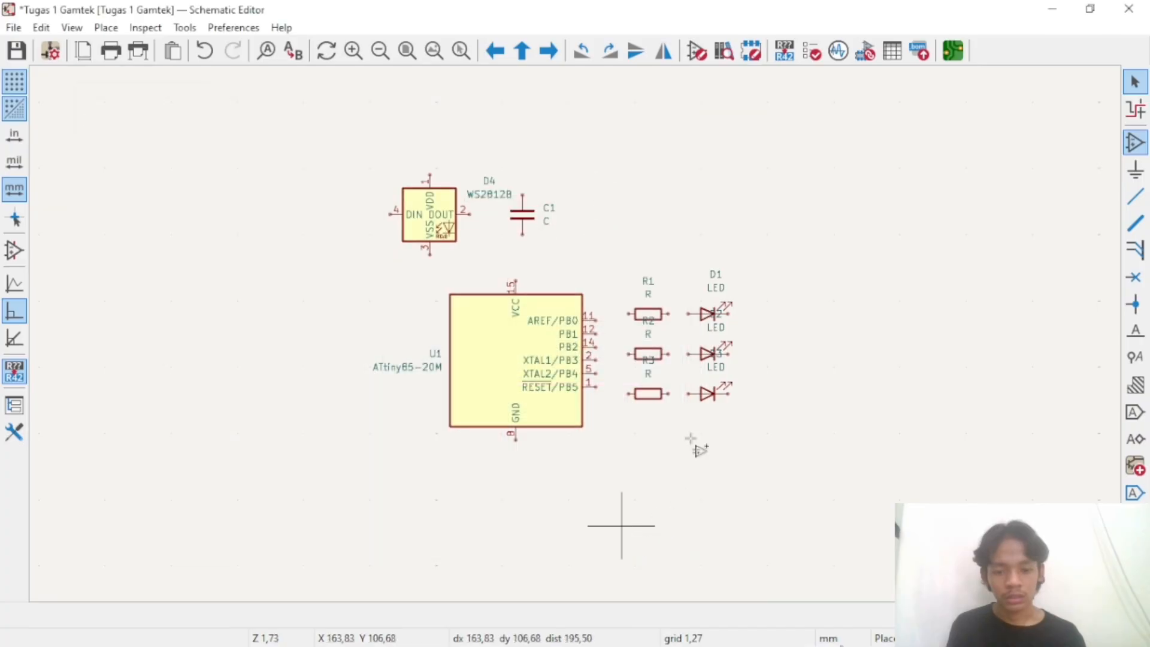
{"action": "left_click", "coordinate": [621, 525]}
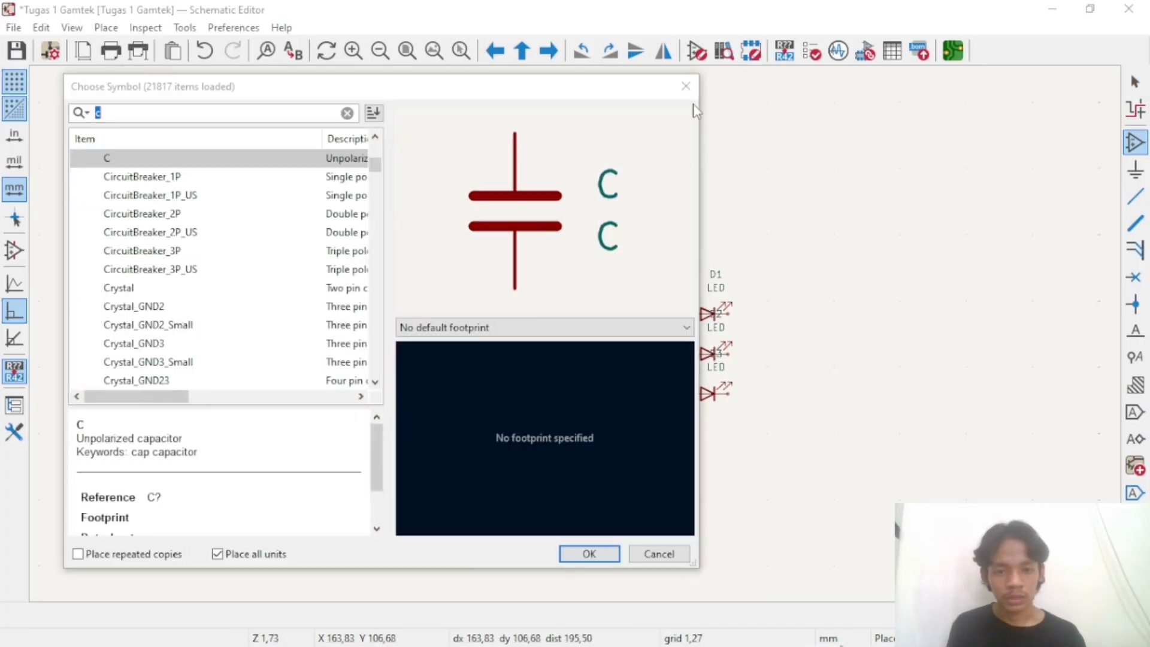
{"action": "left_click", "coordinate": [687, 87]}
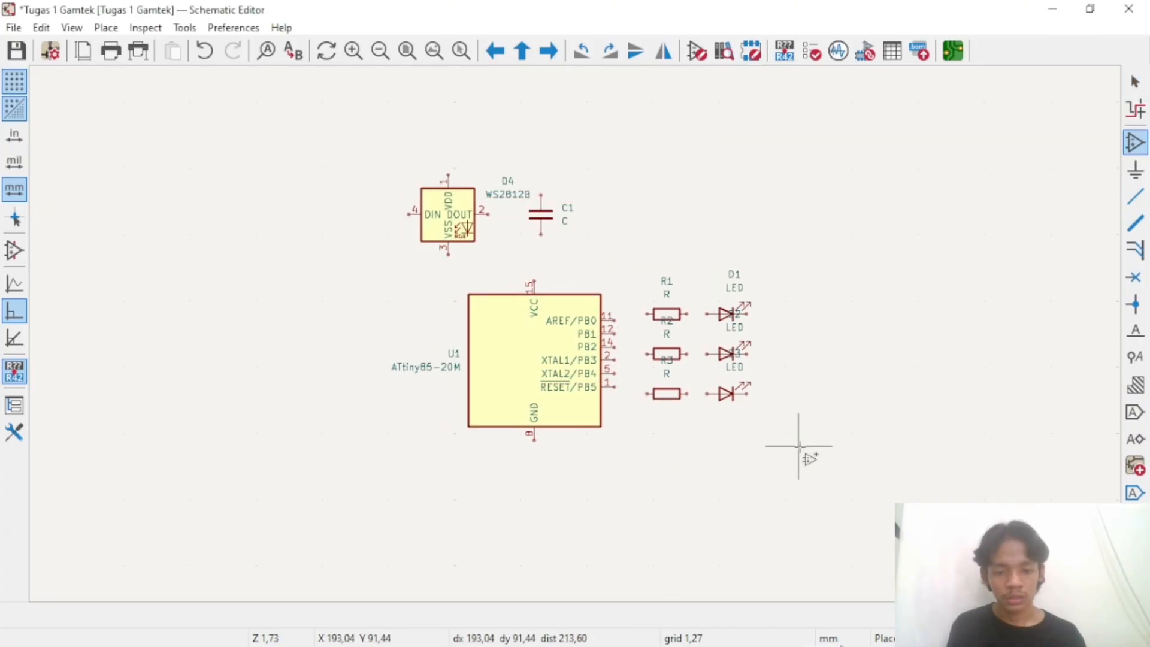
{"action": "right_click", "coordinate": [745, 479]}
{"action": "left_click", "coordinate": [844, 491]}
Duplicate resistor R3 and place the copy to the left of the WS2812B, in line with its DIN pin
{"action": "left_click", "coordinate": [662, 400]}
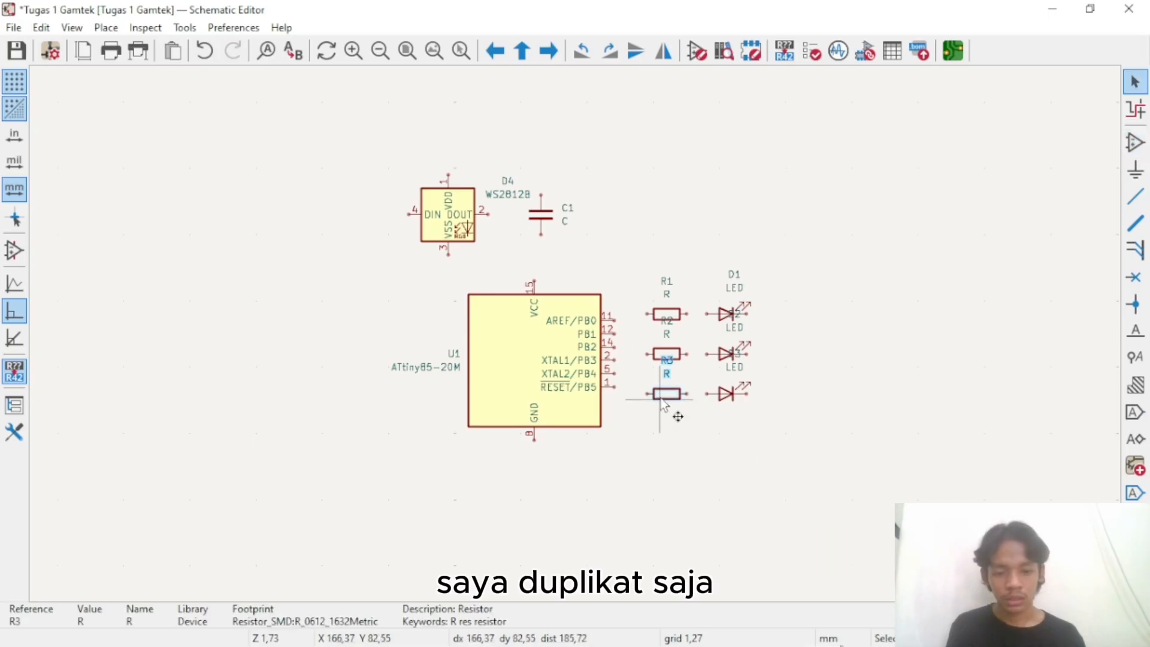
{"action": "key", "text": "ctrl+d"}
{"action": "scroll", "coordinate": [551, 377], "scroll_direction": "up", "scroll_amount": 5}
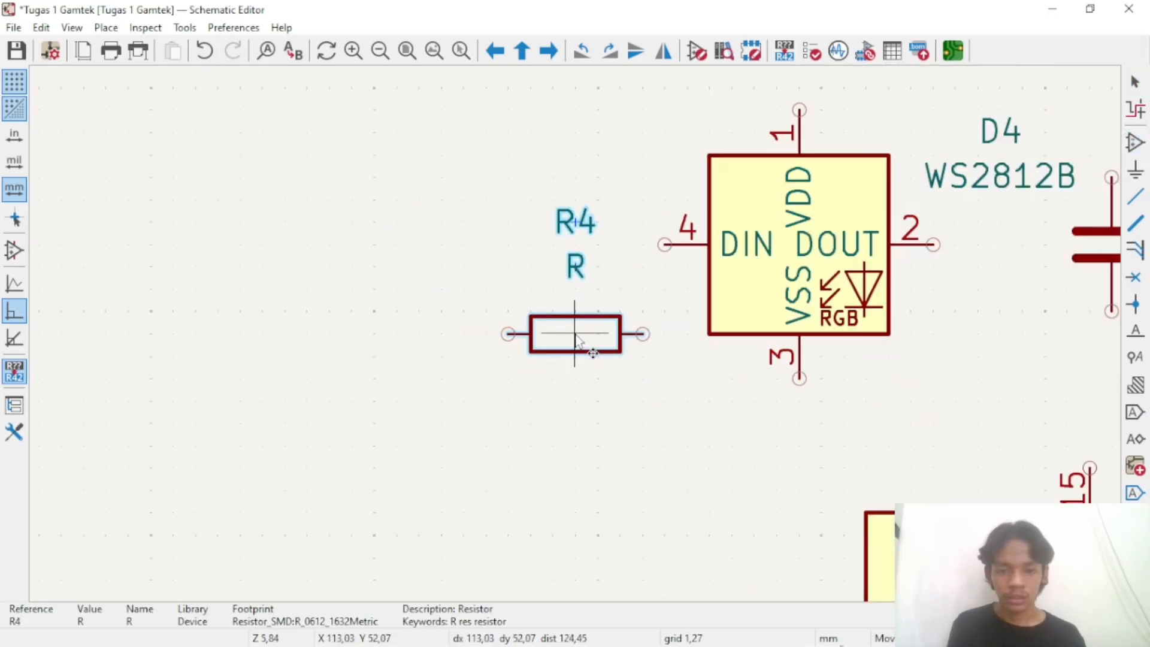
{"action": "left_click", "coordinate": [546, 245]}
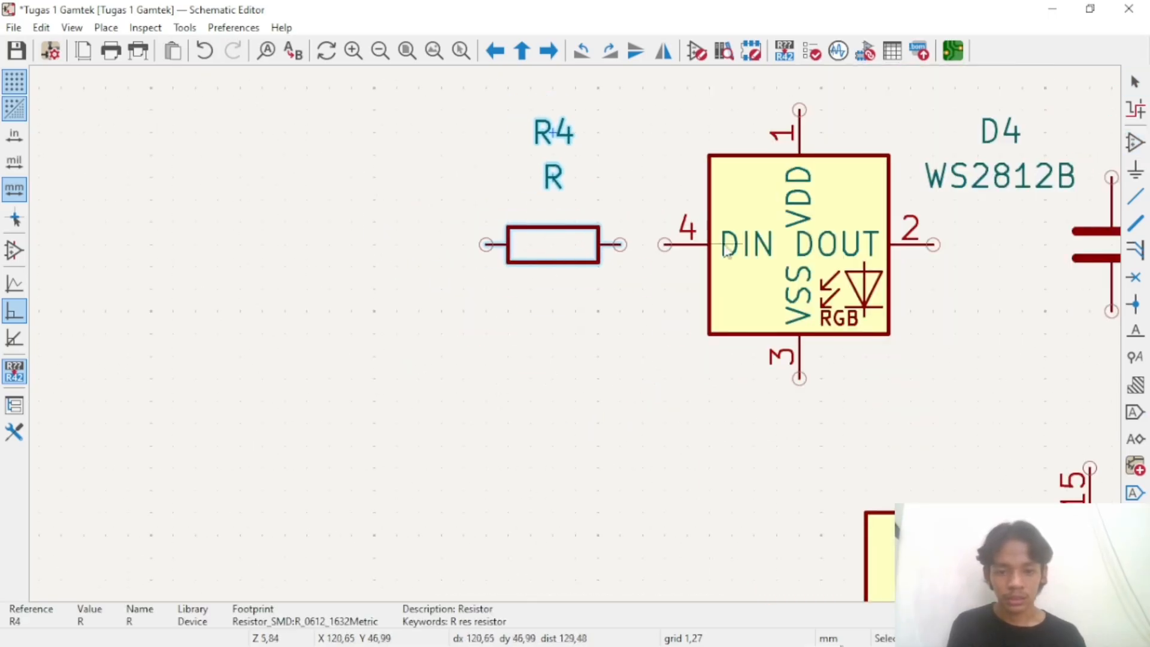
{"action": "right_click", "coordinate": [995, 331]}
{"action": "left_click", "coordinate": [725, 384]}
{"action": "left_click", "coordinate": [718, 386]}
{"action": "scroll", "coordinate": [820, 378], "scroll_direction": "down", "scroll_amount": 3}
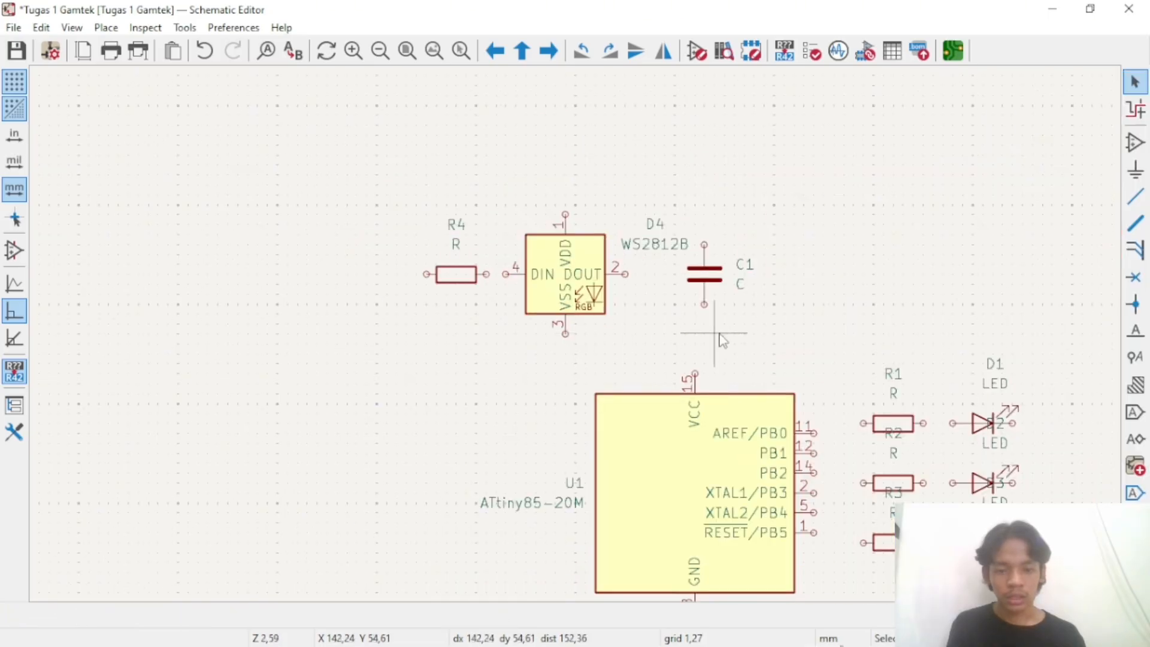
{"action": "middle_click_drag", "start_coordinate": [922, 312], "coordinate": [799, 298]}
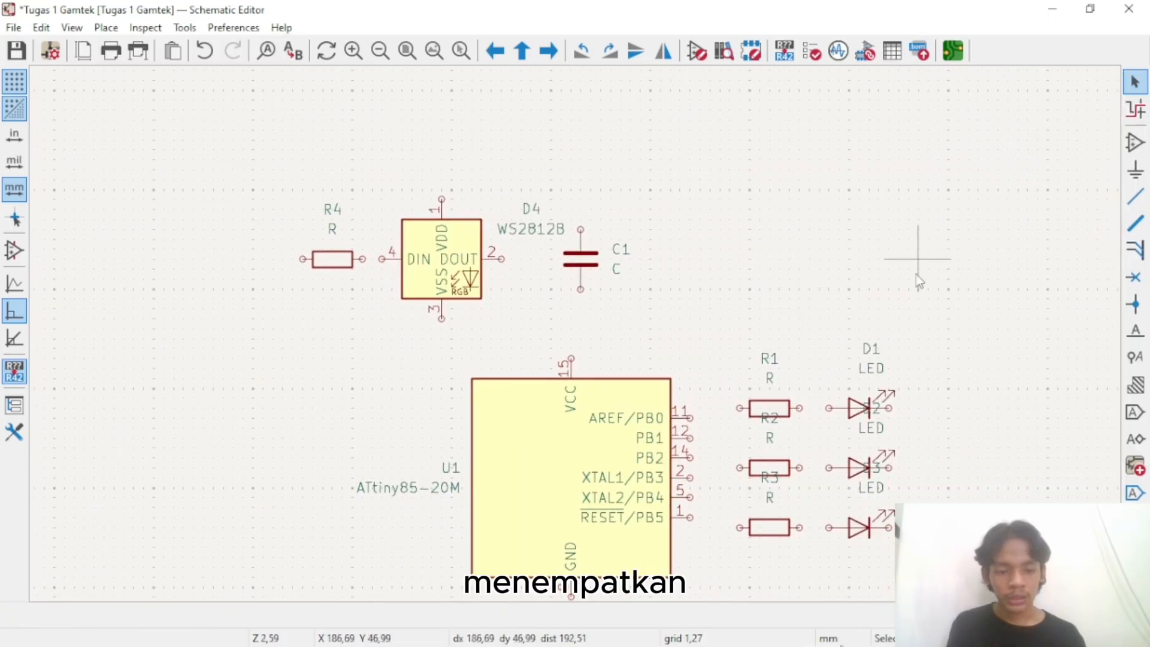
{"action": "middle_click_drag", "start_coordinate": [917, 275], "coordinate": [883, 185]}
{"action": "right_click", "coordinate": [882, 185]}
{"action": "left_click", "coordinate": [791, 182]}
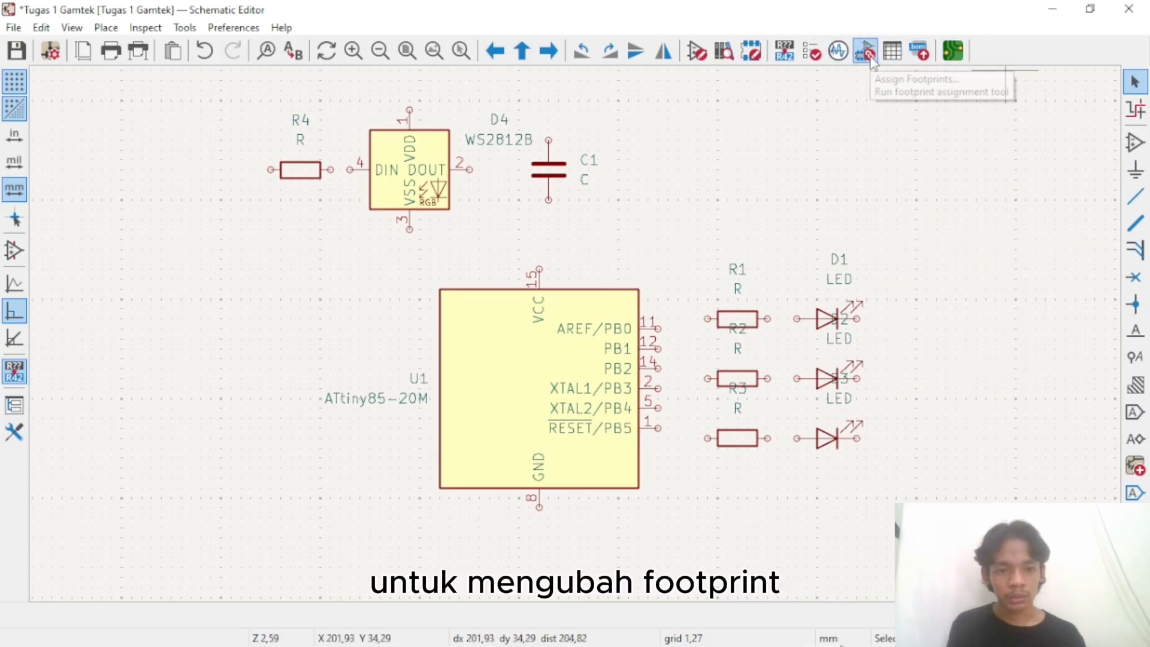
Open the symbol properties of resistor R1 and bring up the footprint chooser for its Footprint field
{"action": "double_click", "coordinate": [754, 322]}
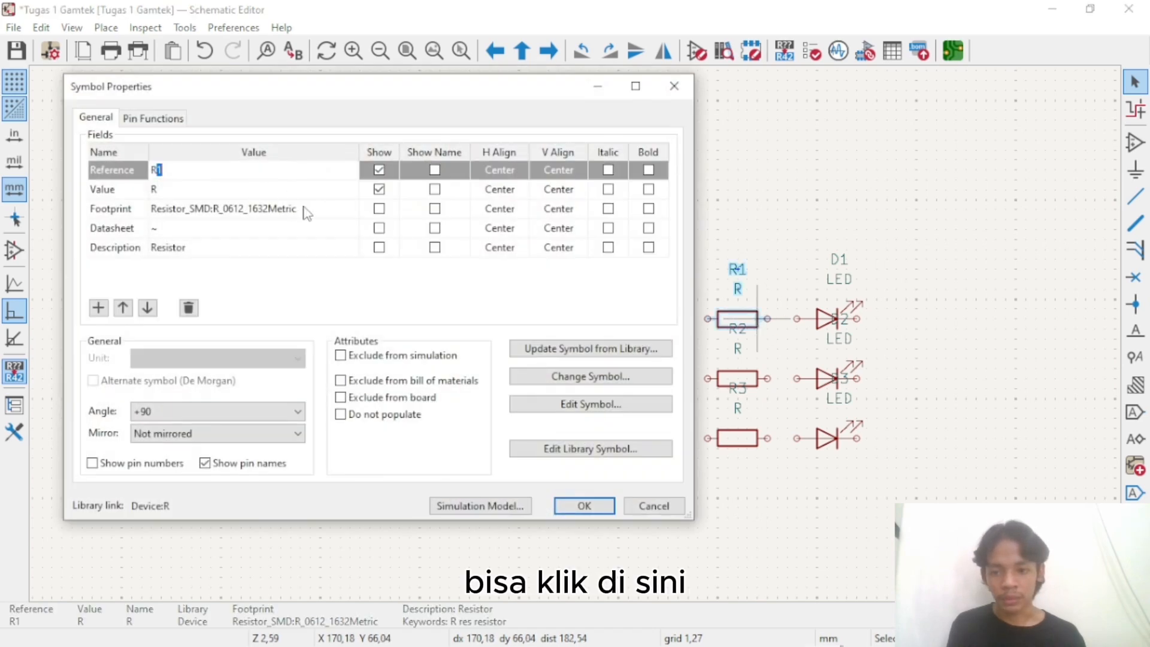
{"action": "left_click", "coordinate": [307, 214]}
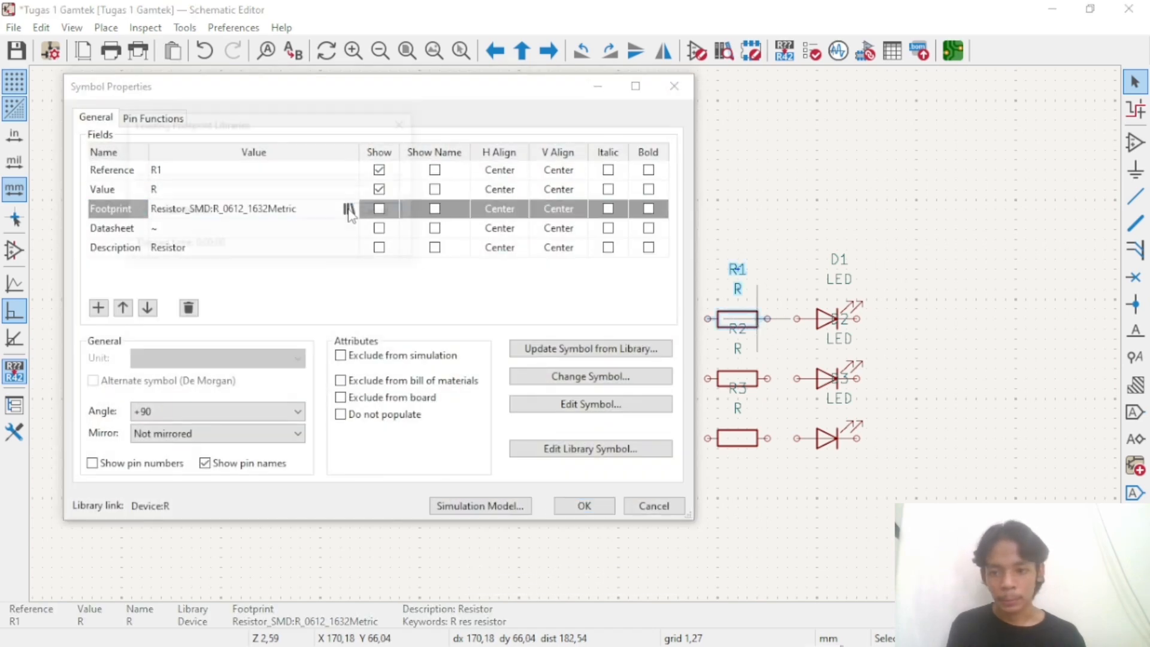
{"action": "left_click", "coordinate": [349, 209]}
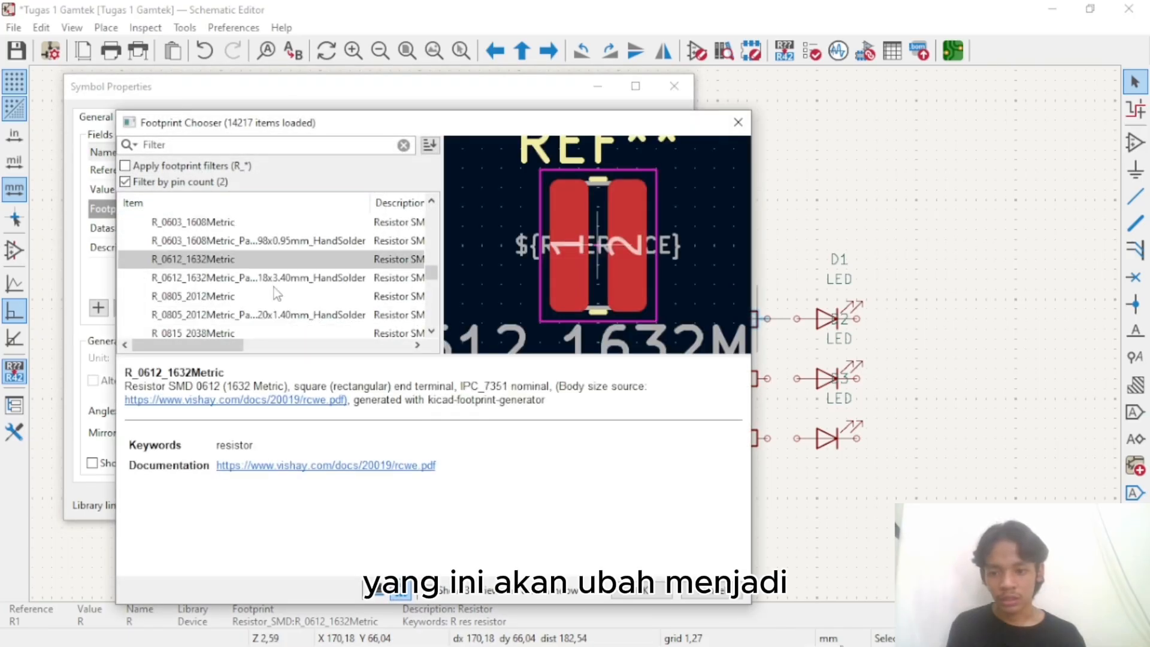
Look through the Resistor_SMD footprint variants for R1 and leave the footprint chooser without picking one
{"action": "scroll", "coordinate": [258, 301], "scroll_direction": "up", "scroll_amount": 2}
{"action": "scroll", "coordinate": [259, 301], "scroll_direction": "down", "scroll_amount": 5}
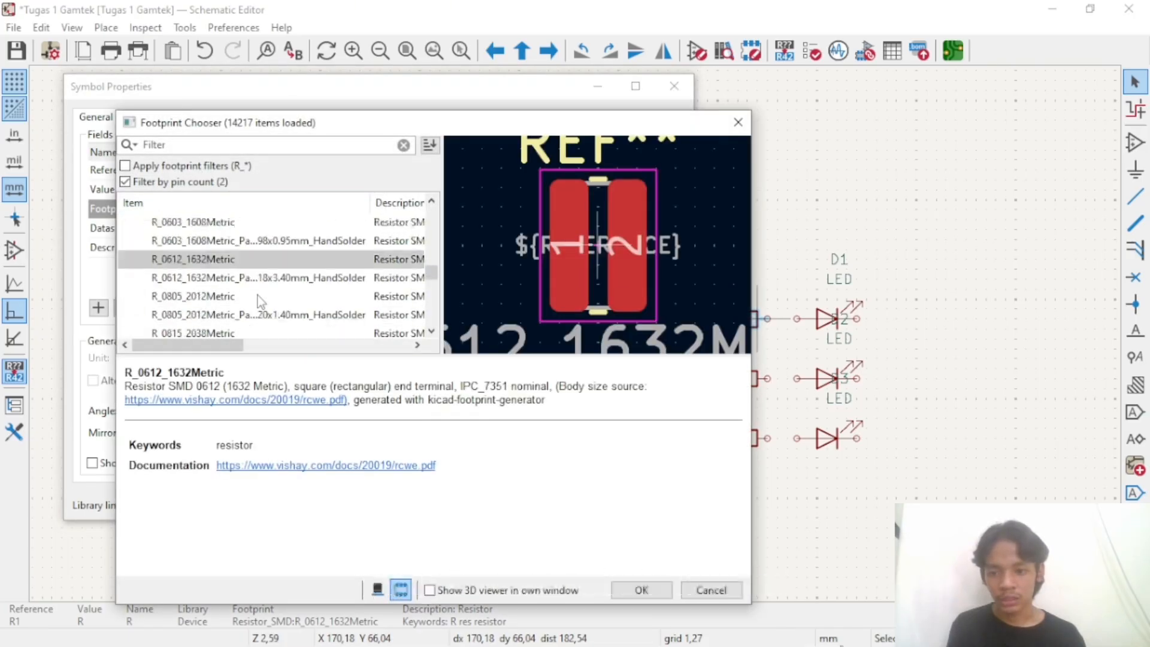
{"action": "scroll", "coordinate": [259, 300], "scroll_direction": "down", "scroll_amount": 4}
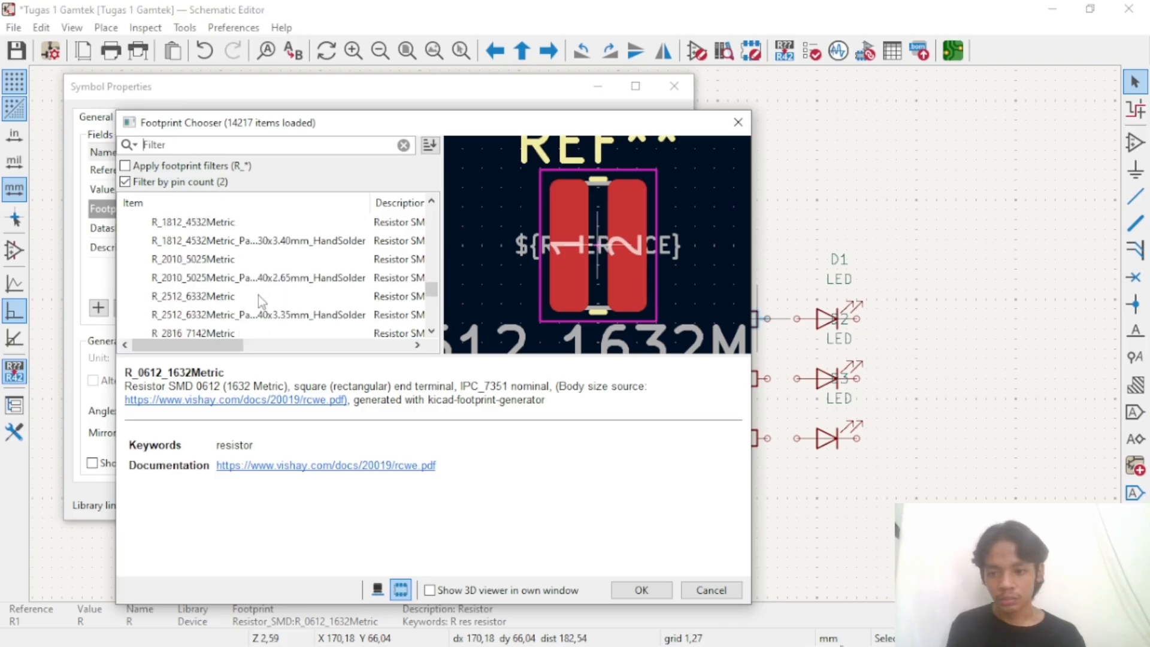
{"action": "scroll", "coordinate": [258, 296], "scroll_direction": "up", "scroll_amount": 5}
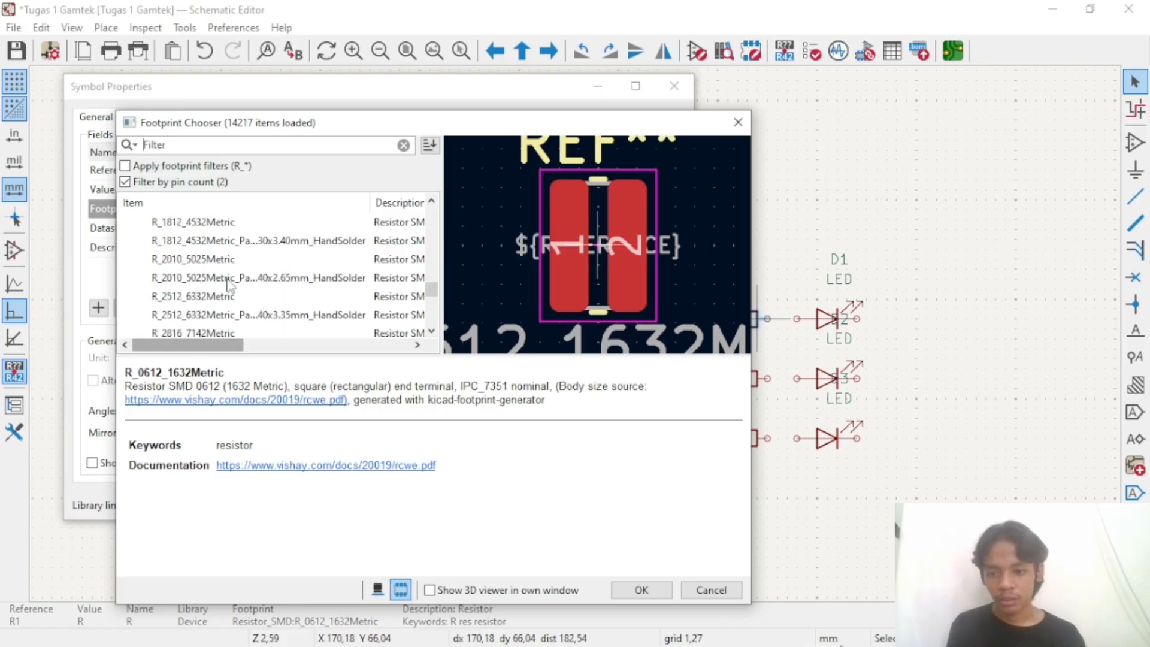
{"action": "scroll", "coordinate": [230, 285], "scroll_direction": "up", "scroll_amount": 2}
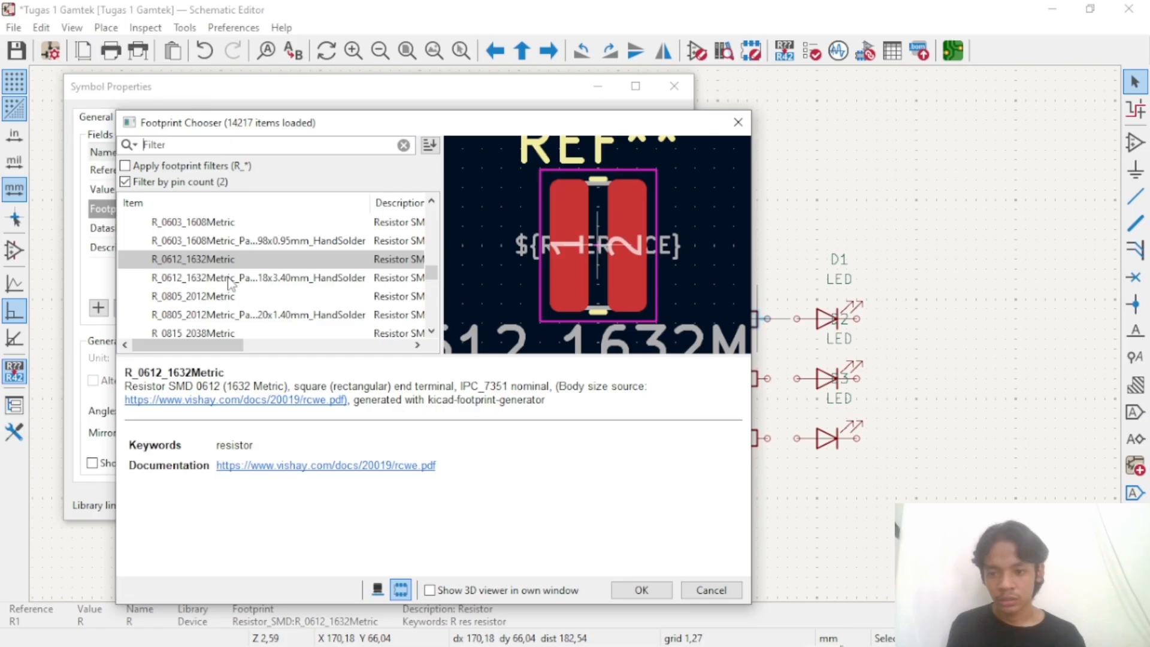
{"action": "scroll", "coordinate": [231, 285], "scroll_direction": "up", "scroll_amount": 2}
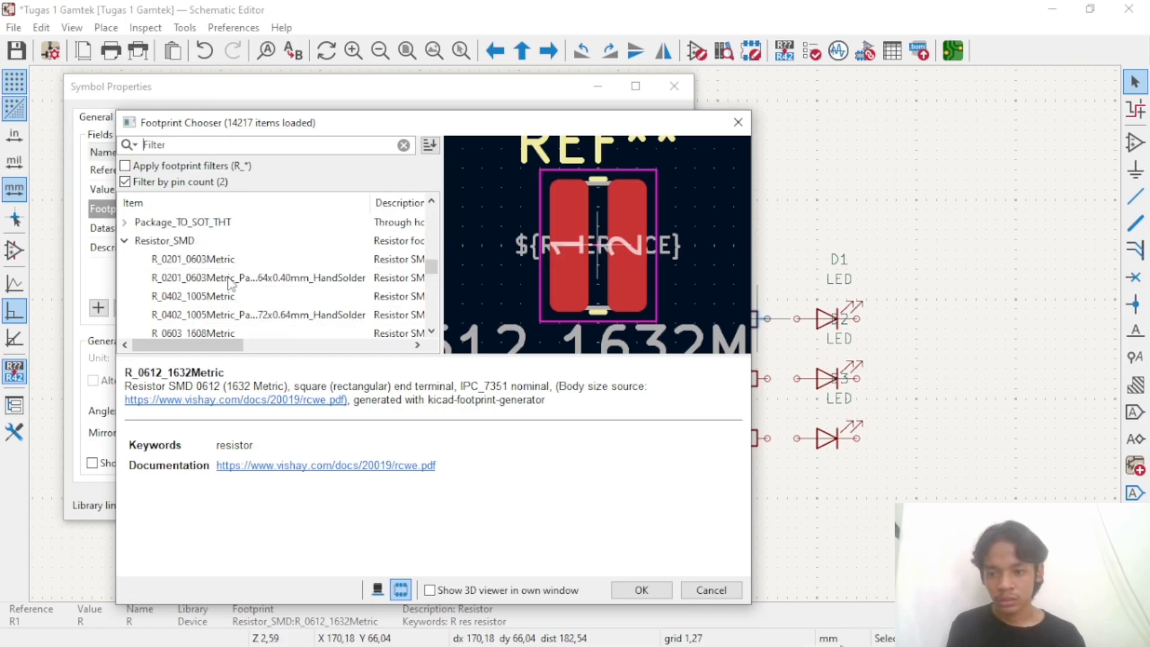
{"action": "scroll", "coordinate": [230, 284], "scroll_direction": "down", "scroll_amount": 2}
{"action": "scroll", "coordinate": [230, 285], "scroll_direction": "up", "scroll_amount": 1}
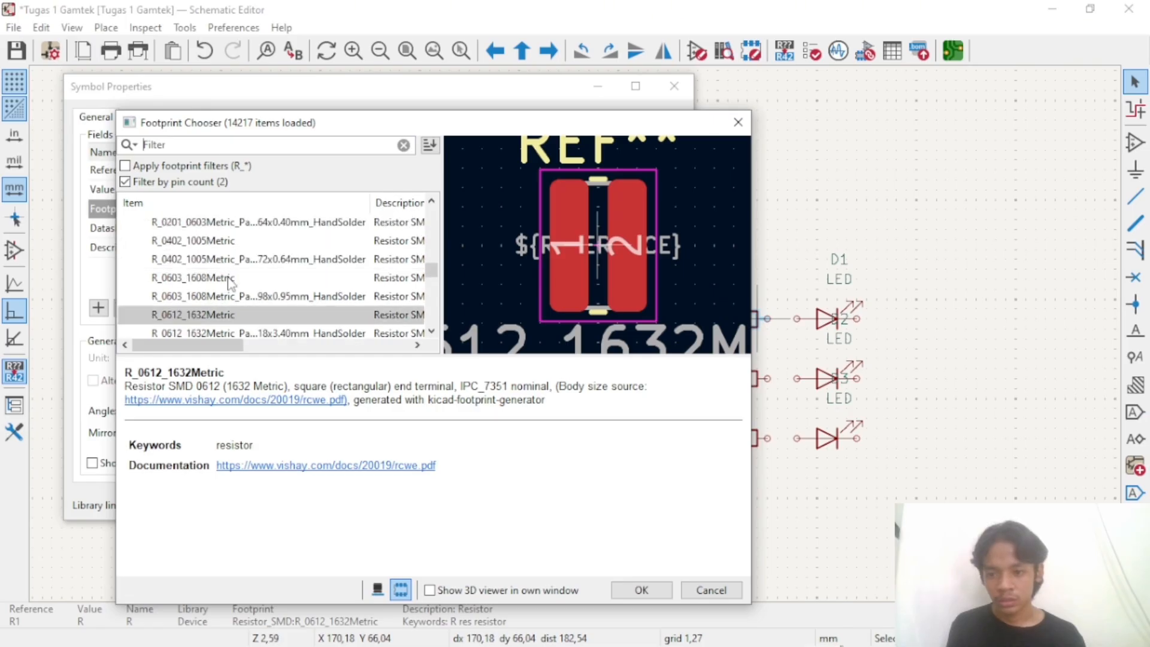
{"action": "scroll", "coordinate": [231, 285], "scroll_direction": "down", "scroll_amount": 4}
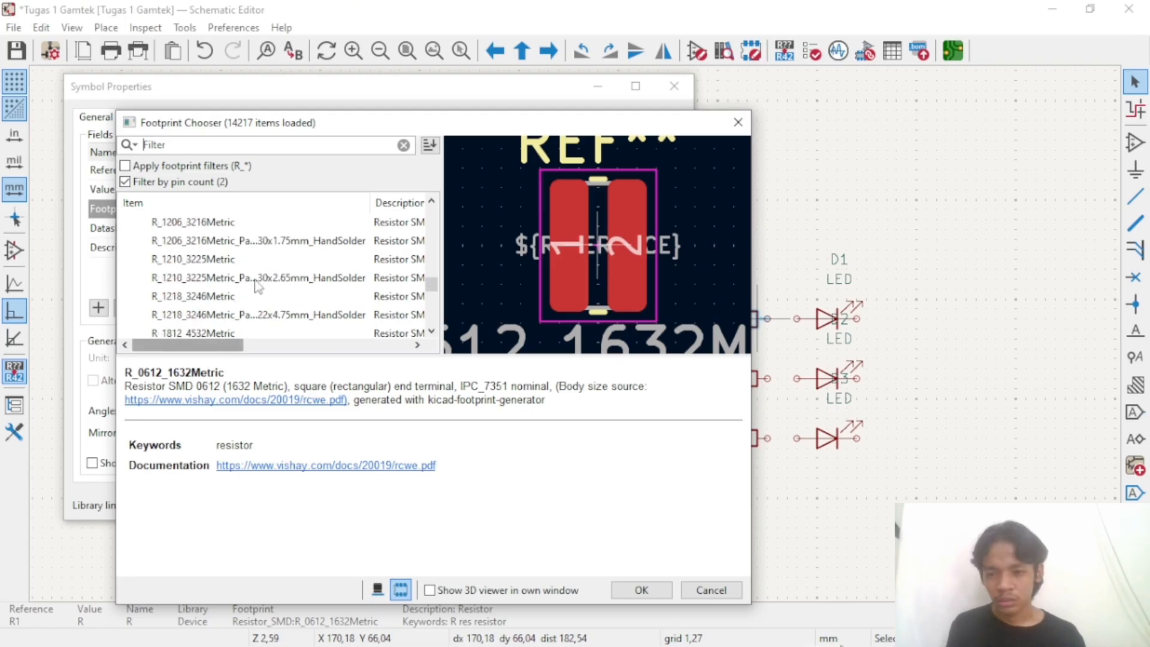
{"action": "scroll", "coordinate": [258, 272], "scroll_direction": "down", "scroll_amount": 8}
{"action": "scroll", "coordinate": [257, 272], "scroll_direction": "up", "scroll_amount": 5}
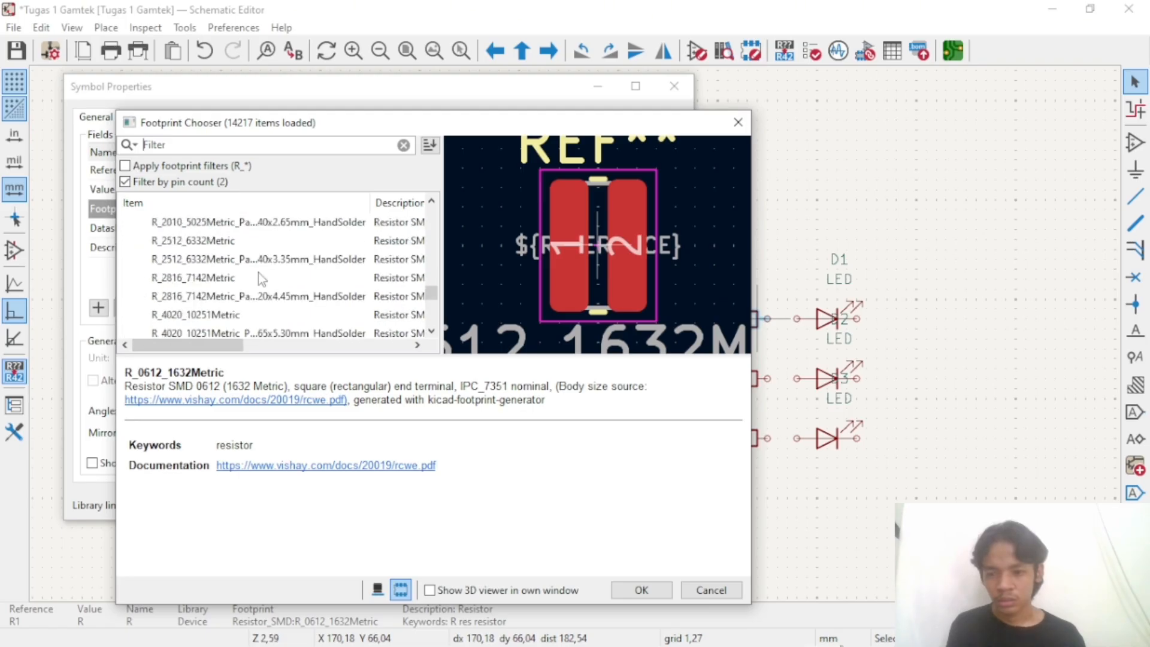
{"action": "scroll", "coordinate": [259, 273], "scroll_direction": "up", "scroll_amount": 3}
{"action": "left_click", "coordinate": [738, 123]}
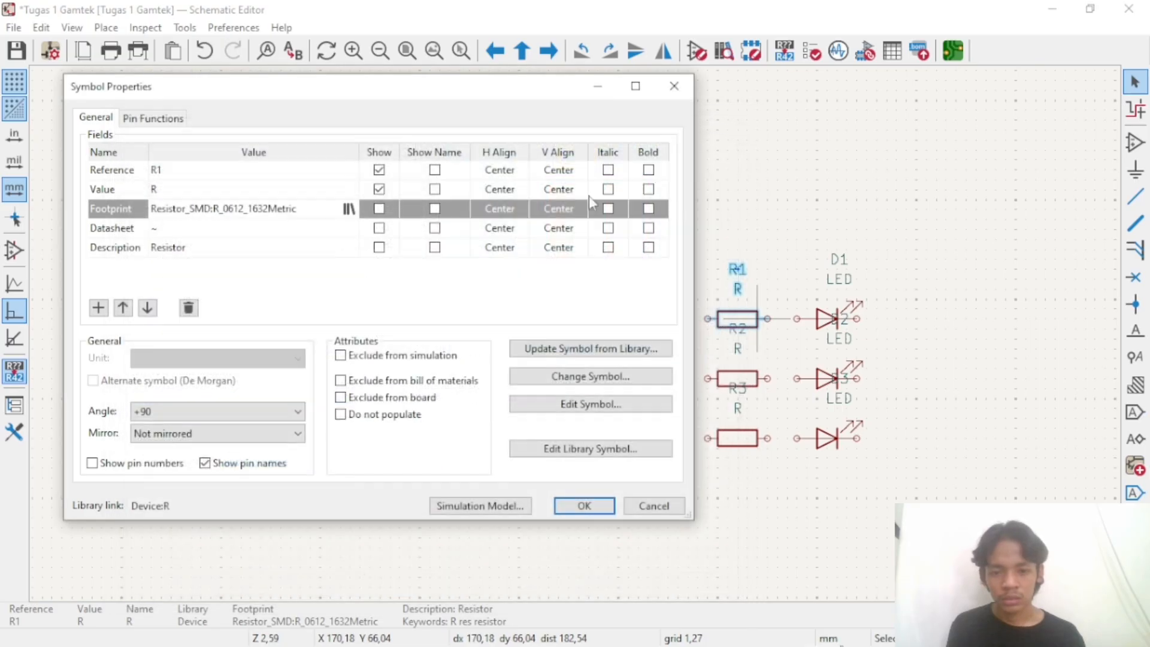
Set R1's footprint to Resistor_SMD R_1206_3216Metric_Pad1.30x1.75mm_HandSolder and accept the symbol properties
{"action": "left_click", "coordinate": [349, 209]}
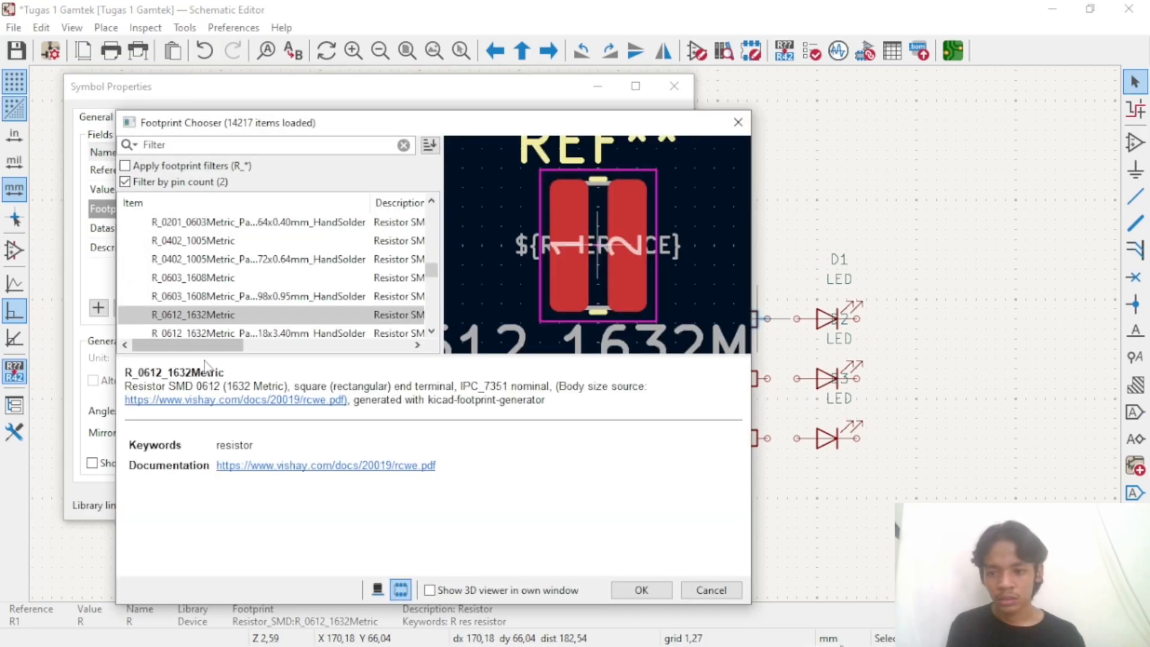
{"action": "left_click_drag", "start_coordinate": [220, 346], "coordinate": [276, 359]}
{"action": "scroll", "coordinate": [316, 309], "scroll_direction": "down", "scroll_amount": 1}
{"action": "scroll", "coordinate": [316, 309], "scroll_direction": "down", "scroll_amount": 5}
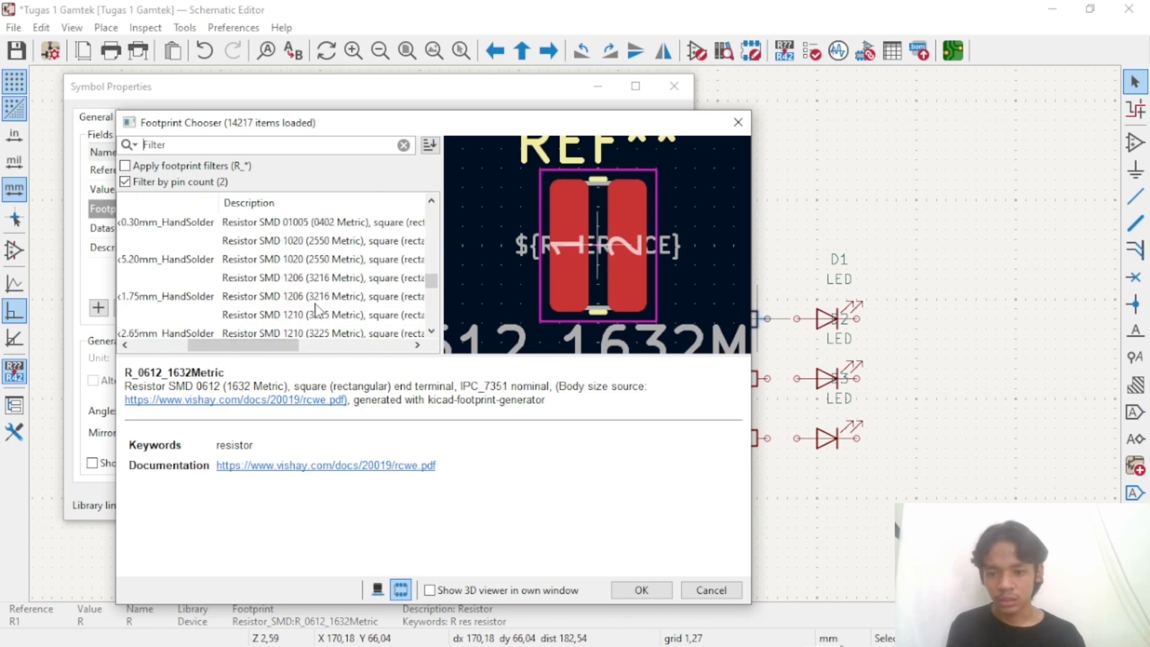
{"action": "scroll", "coordinate": [316, 309], "scroll_direction": "up", "scroll_amount": 1}
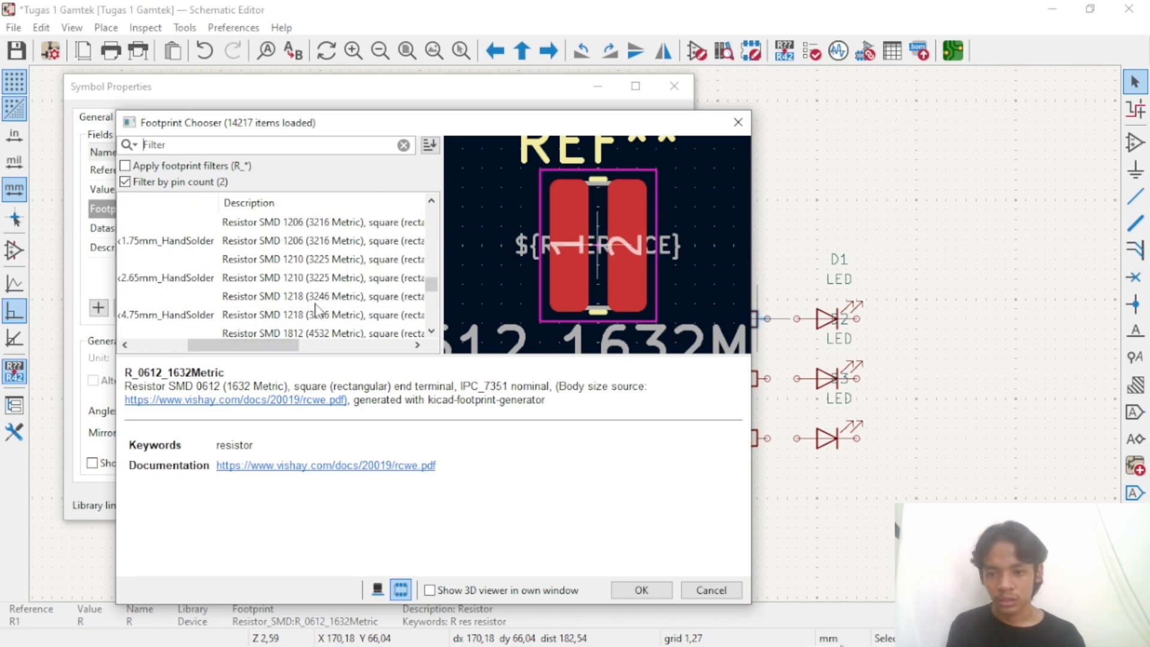
{"action": "left_click", "coordinate": [304, 240]}
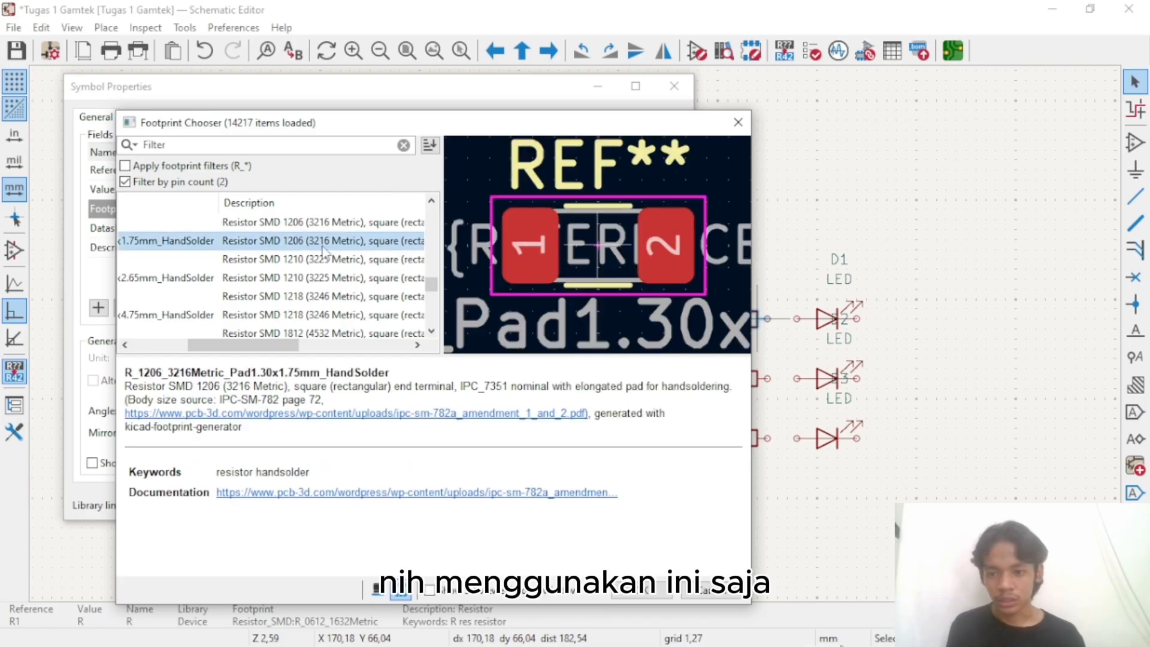
{"action": "scroll", "coordinate": [328, 263], "scroll_direction": "up", "scroll_amount": 1}
{"action": "left_click_drag", "start_coordinate": [249, 358], "coordinate": [223, 362]}
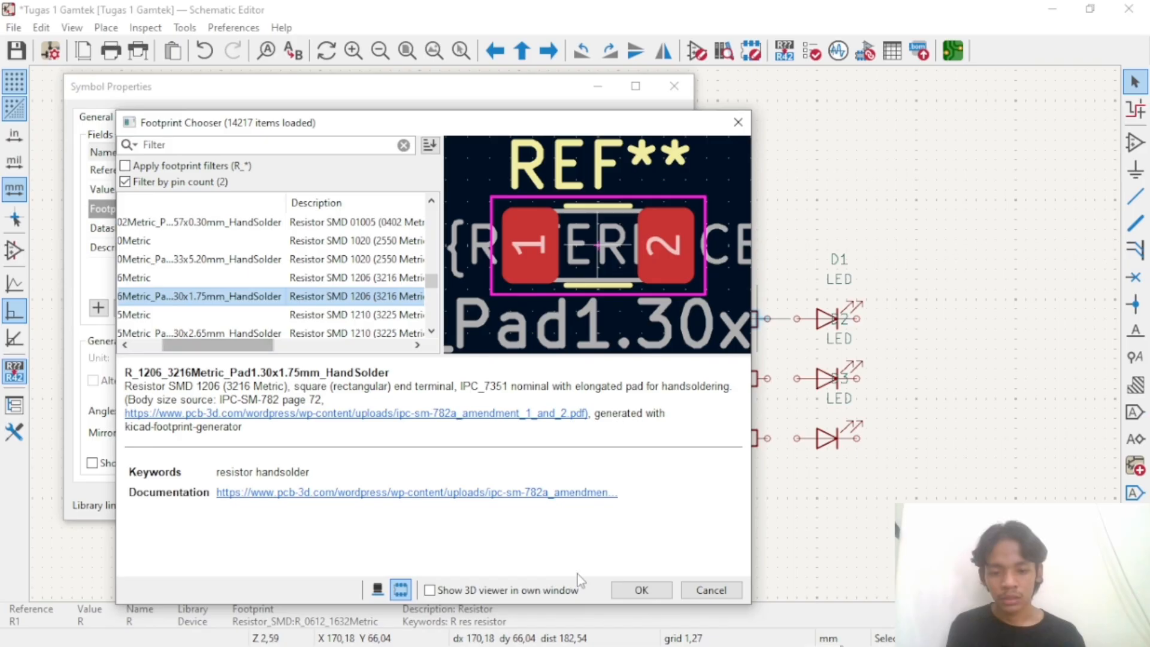
{"action": "left_click", "coordinate": [642, 592]}
{"action": "left_click", "coordinate": [575, 503]}
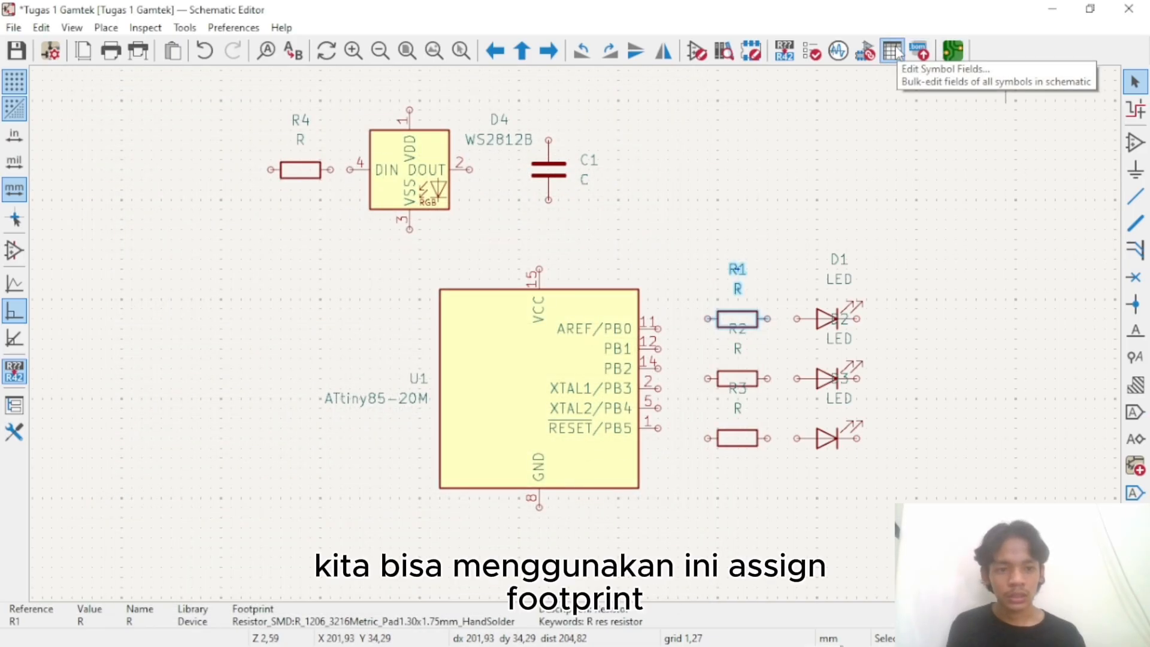
Open the schematic's footprint assignments, filter the footprints by "resistor" and assign Resistor_SMD:R_1206_3216Metric to R2
{"action": "left_click", "coordinate": [865, 52]}
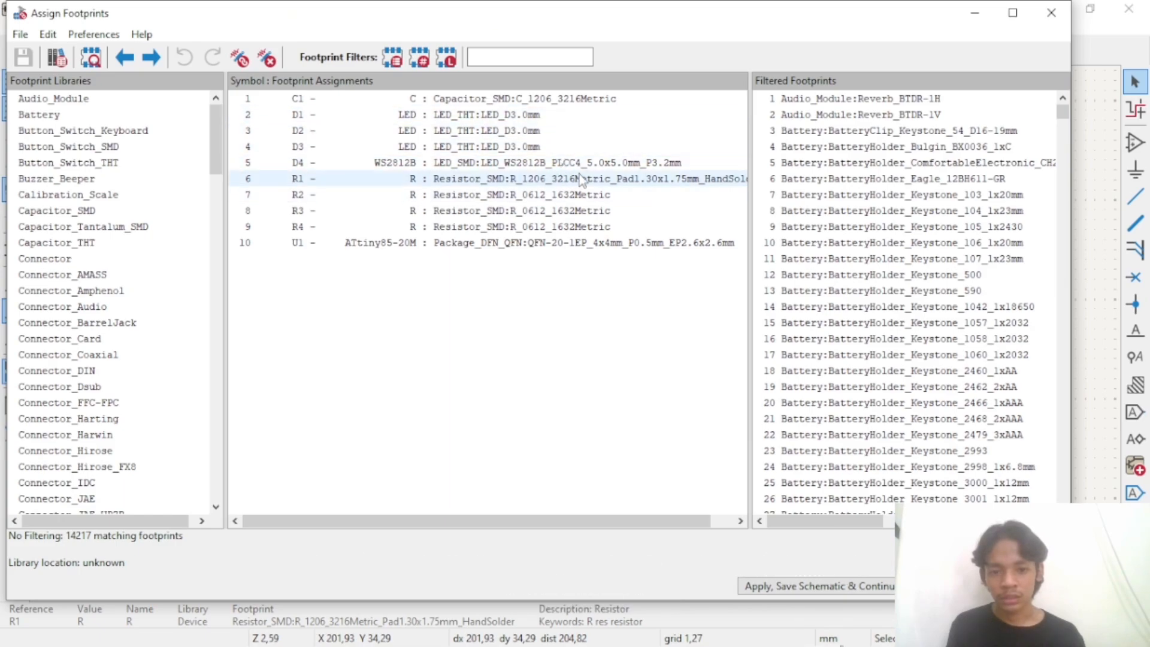
{"action": "left_click", "coordinate": [570, 202]}
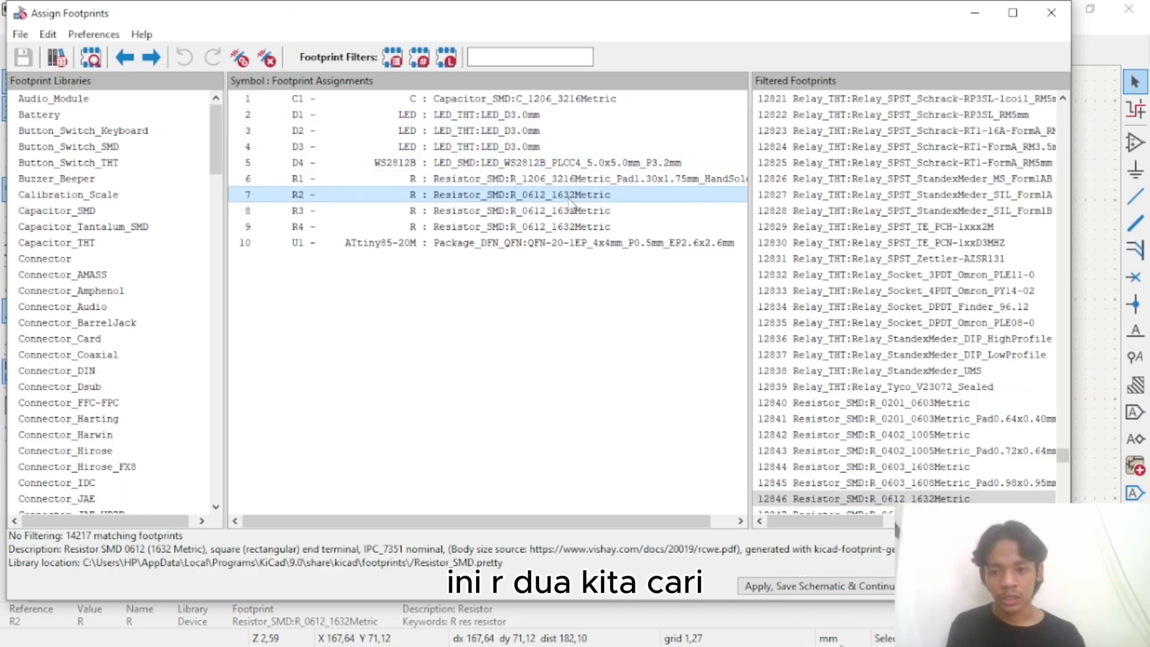
{"action": "left_click", "coordinate": [582, 57]}
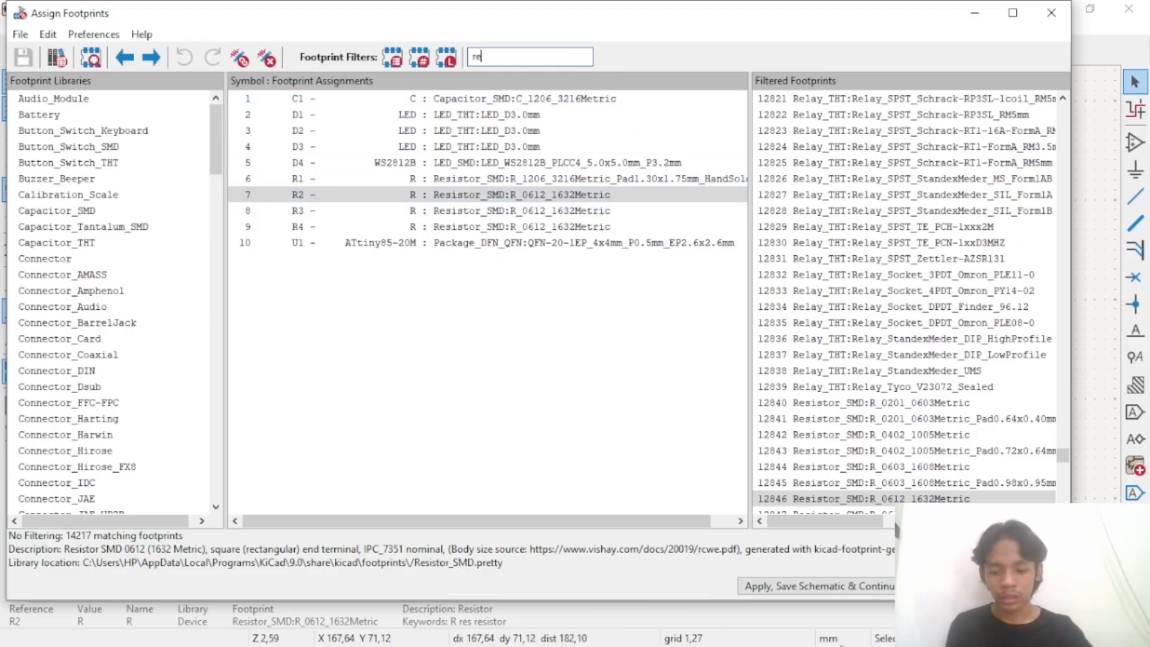
{"action": "type", "text": "resistor"}
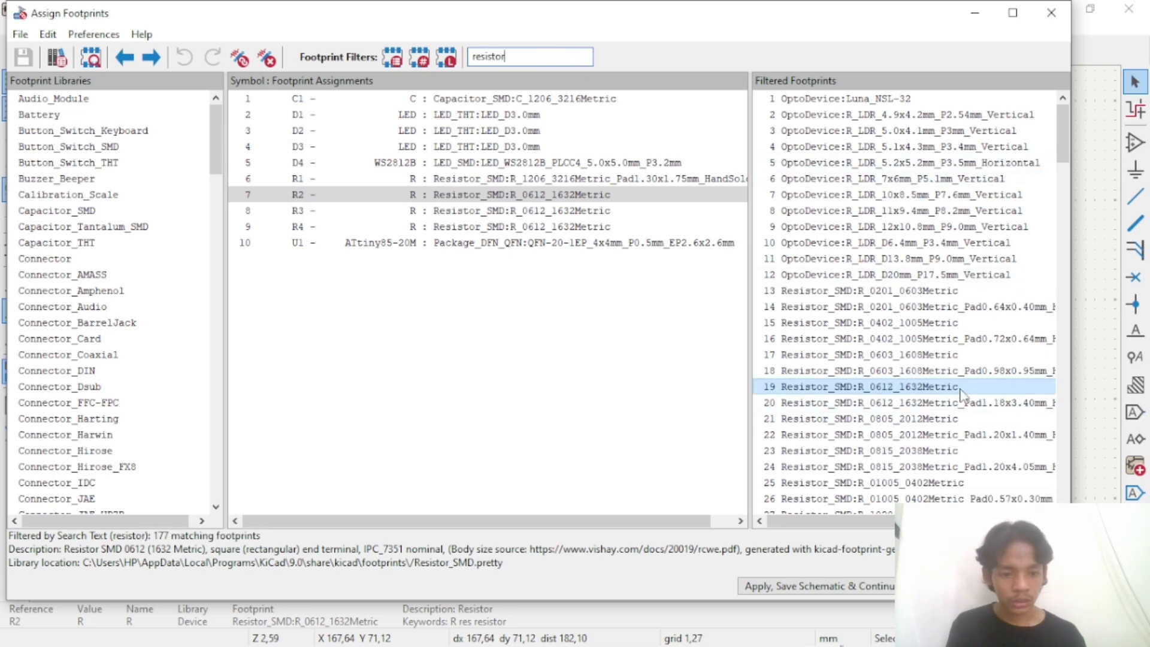
{"action": "scroll", "coordinate": [934, 407], "scroll_direction": "down", "scroll_amount": 2}
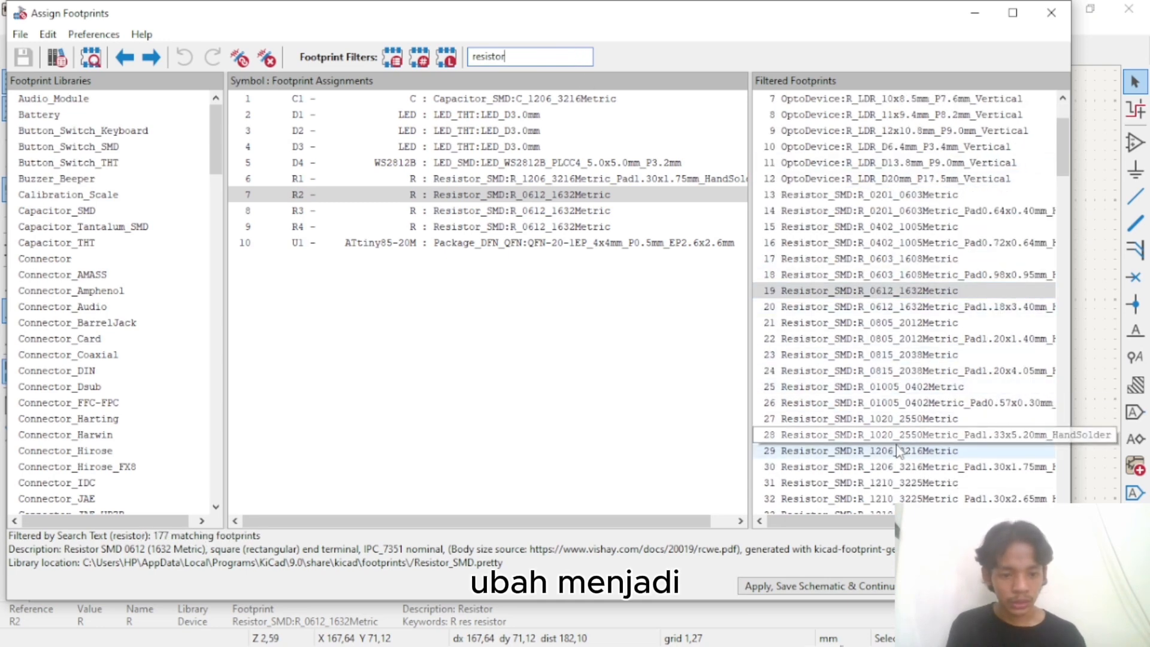
{"action": "scroll", "coordinate": [918, 419], "scroll_direction": "down", "scroll_amount": 1}
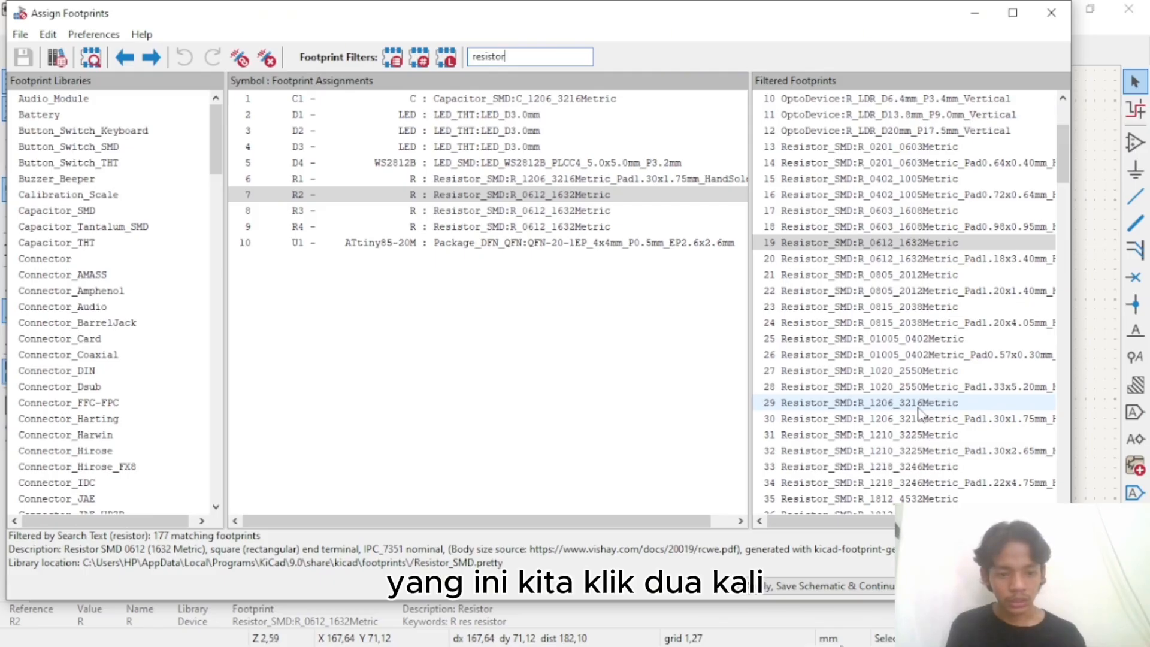
{"action": "double_click", "coordinate": [920, 404]}
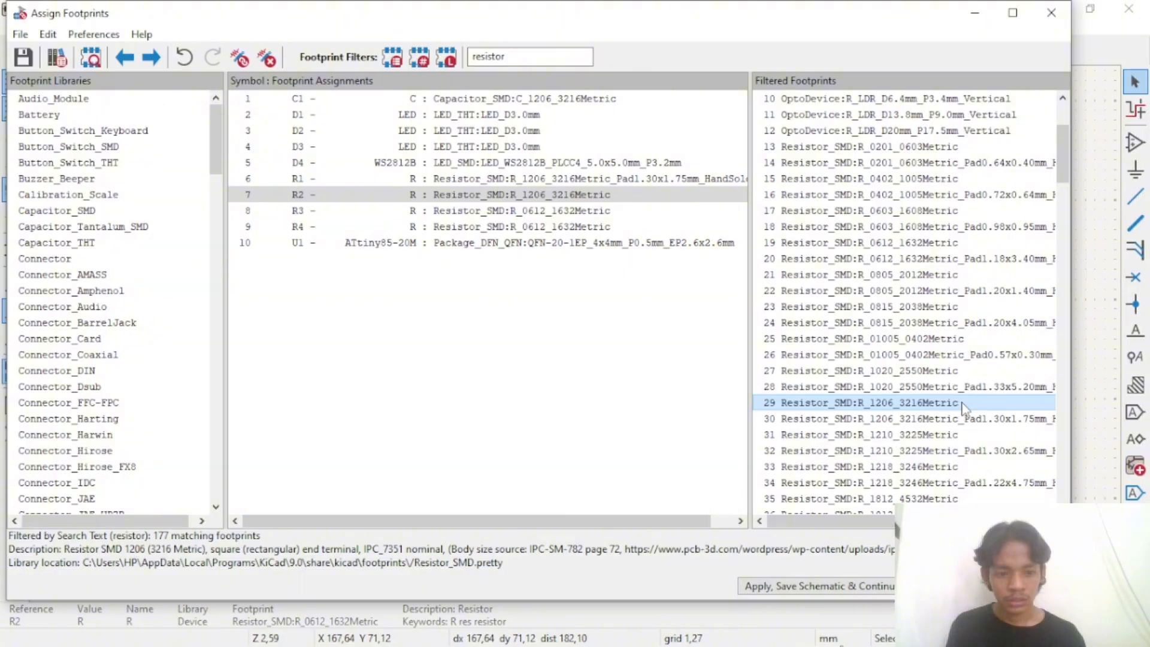
Assign the footprint Resistor_SMD:R_1206_3216Metric to resistor R3
{"action": "left_click", "coordinate": [527, 199]}
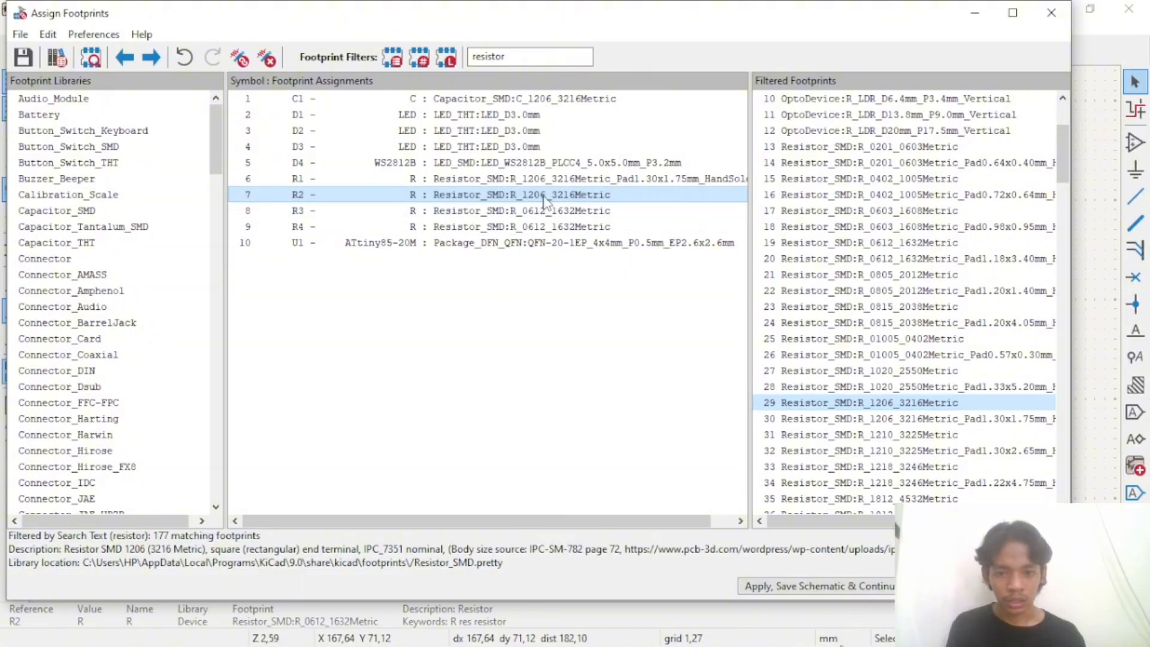
{"action": "left_click", "coordinate": [584, 216]}
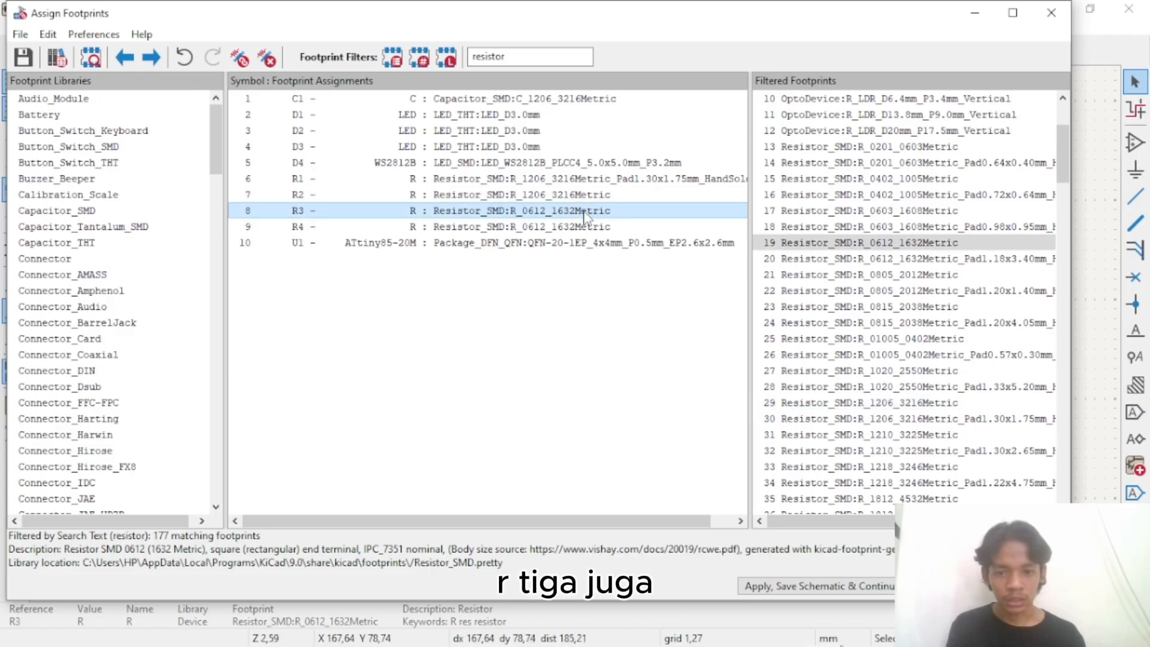
{"action": "scroll", "coordinate": [926, 405], "scroll_direction": "down", "scroll_amount": 4}
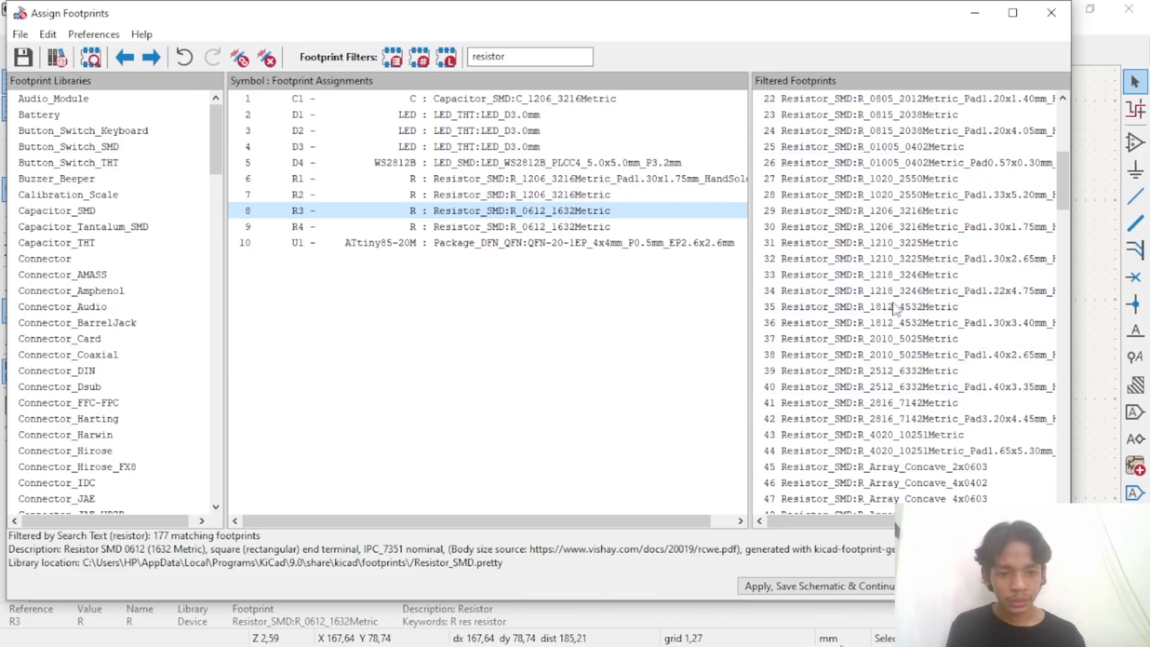
{"action": "scroll", "coordinate": [914, 269], "scroll_direction": "up", "scroll_amount": 3}
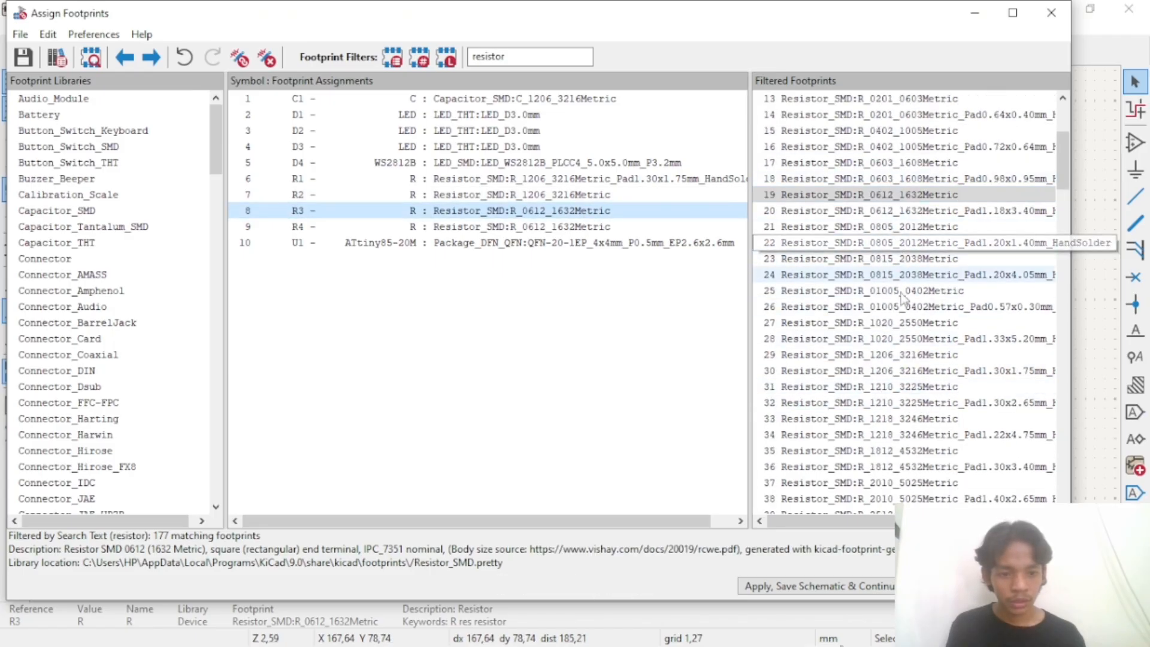
{"action": "scroll", "coordinate": [892, 335], "scroll_direction": "down", "scroll_amount": 2}
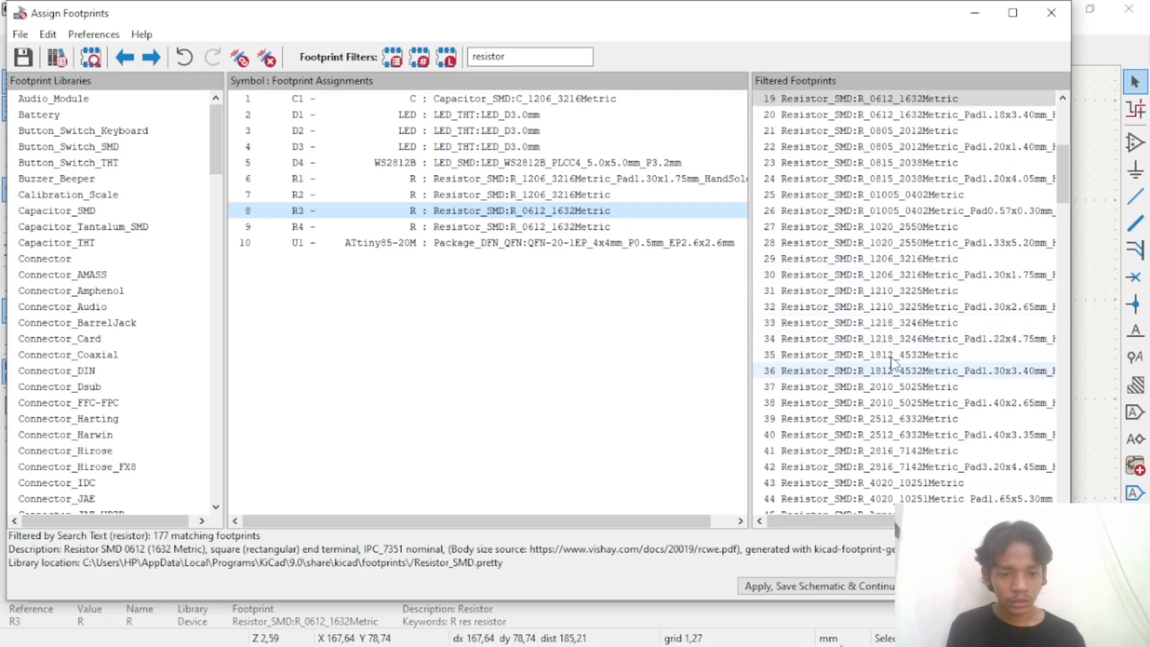
{"action": "left_click", "coordinate": [896, 264]}
{"action": "double_click", "coordinate": [896, 264]}
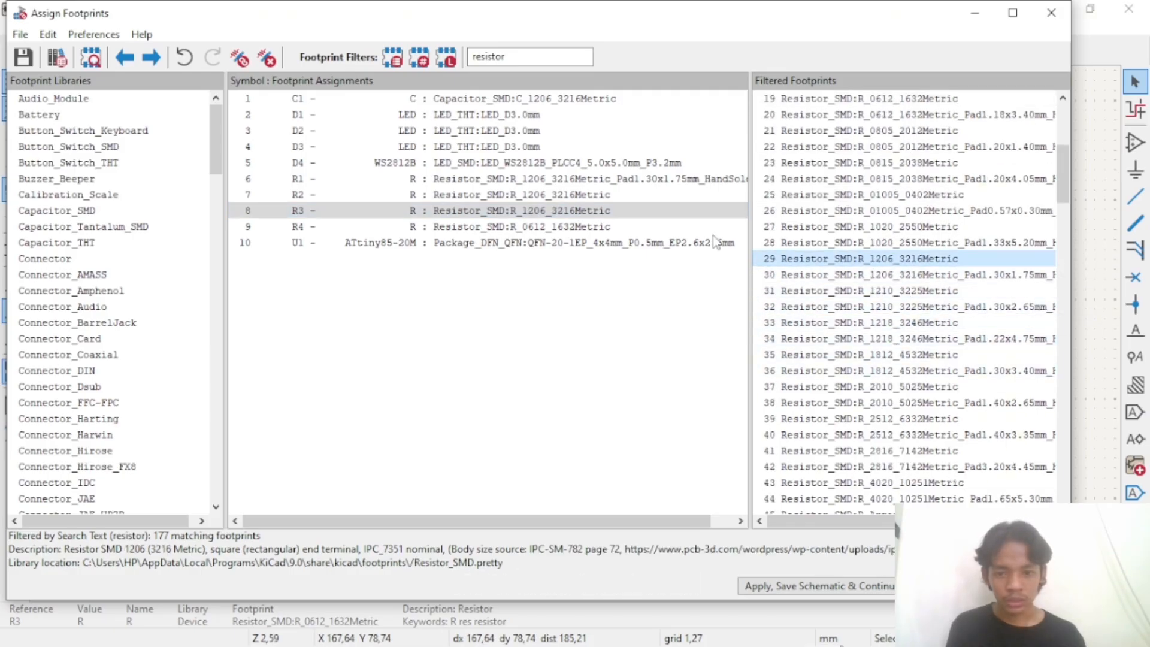
Assign the footprint Resistor_SMD:R_1206_3216Metric to R4 and R1, and accept the footprint assignments
{"action": "left_click", "coordinate": [621, 231]}
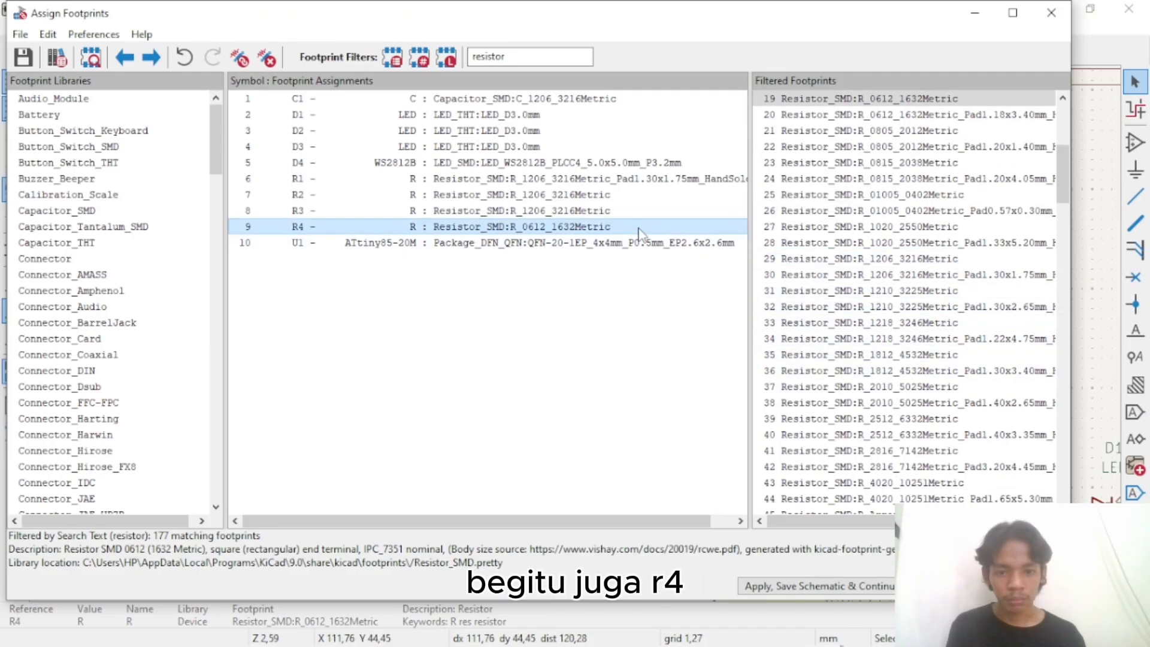
{"action": "scroll", "coordinate": [898, 269], "scroll_direction": "down", "scroll_amount": 1}
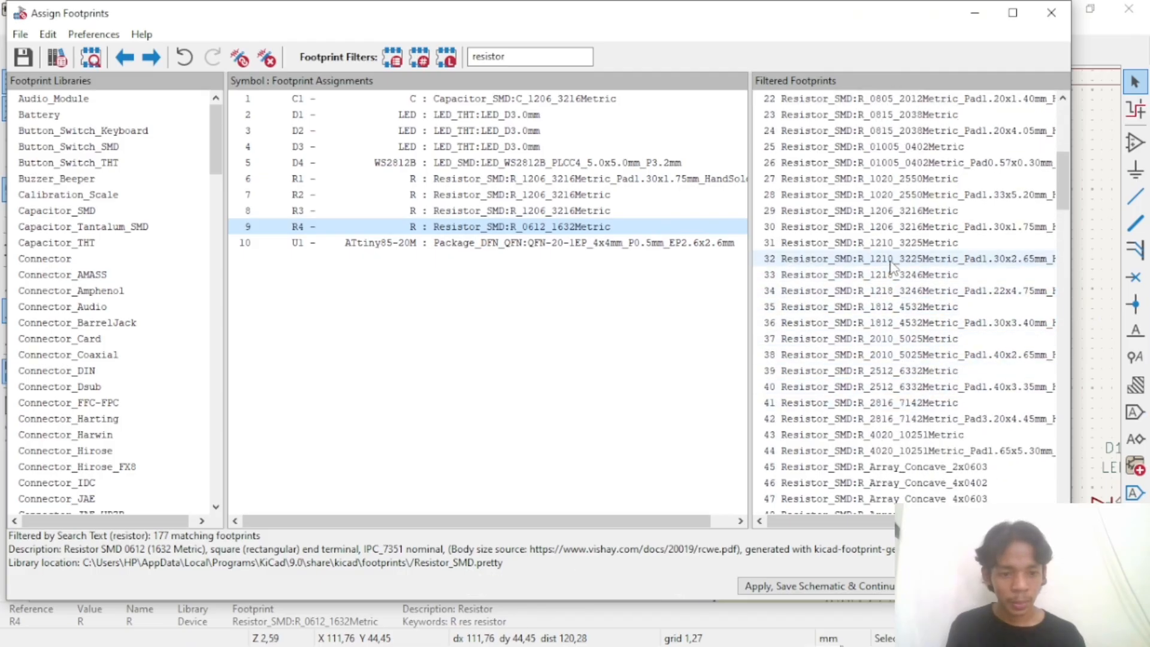
{"action": "double_click", "coordinate": [915, 211]}
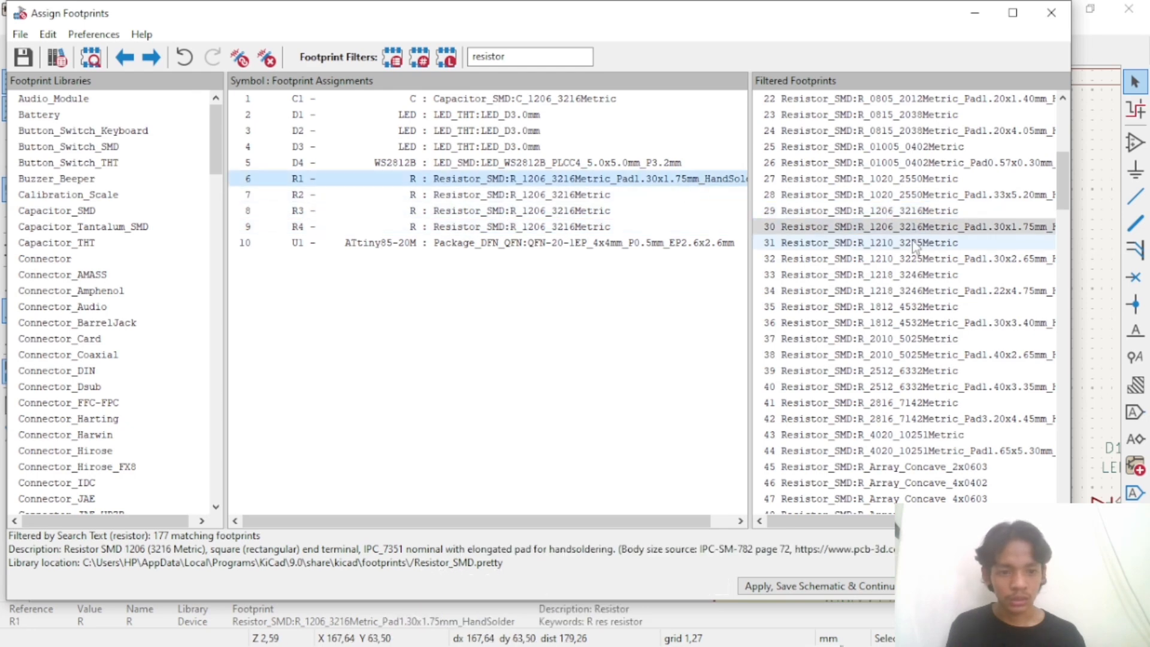
{"action": "double_click", "coordinate": [921, 213]}
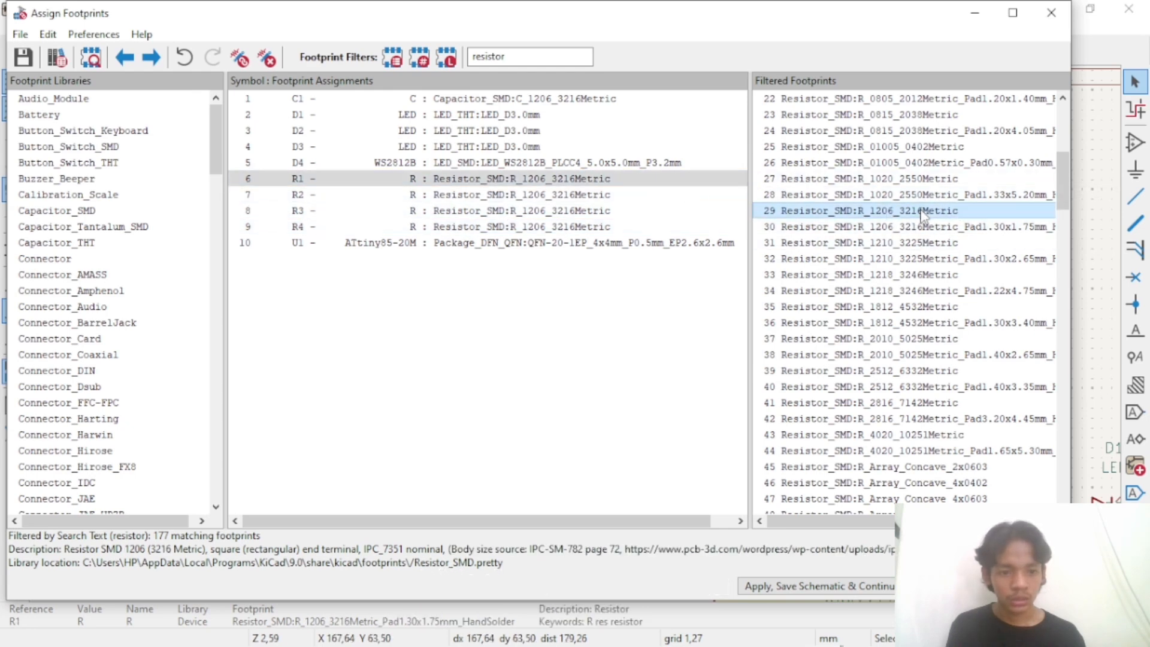
{"action": "left_click", "coordinate": [947, 586]}
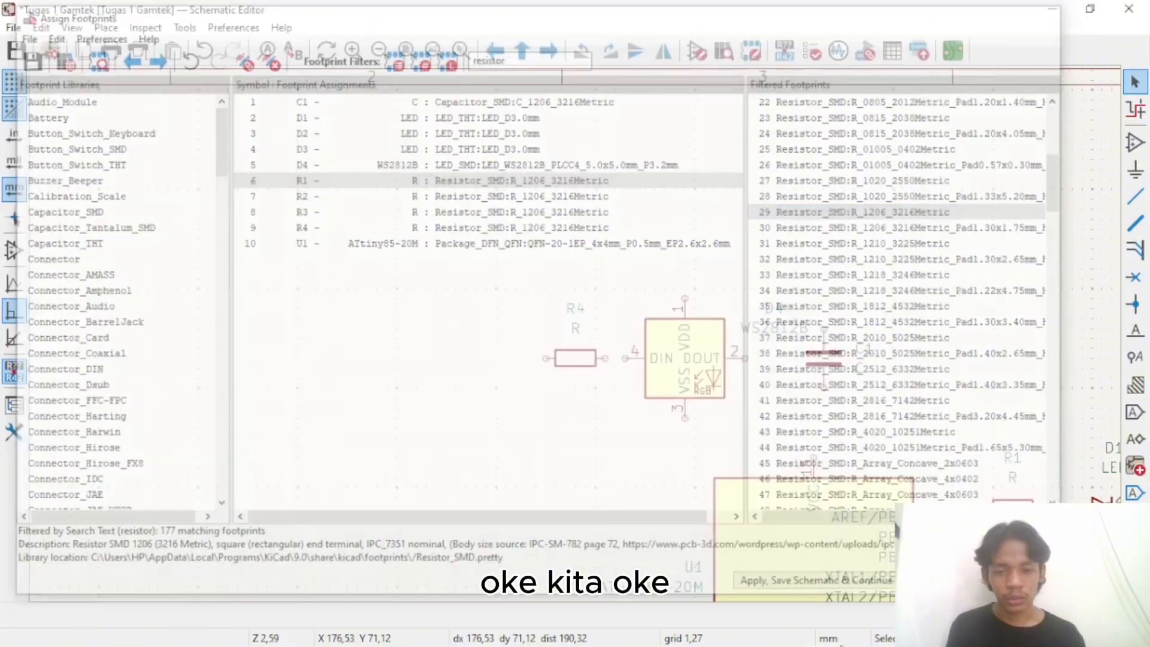
Place a VCC power symbol above capacitor C1, in line with the ATtiny85's VCC pin
{"action": "scroll", "coordinate": [813, 299], "scroll_direction": "down", "scroll_amount": 5}
{"action": "scroll", "coordinate": [554, 348], "scroll_direction": "up", "scroll_amount": 5}
{"action": "scroll", "coordinate": [574, 337], "scroll_direction": "down", "scroll_amount": 2}
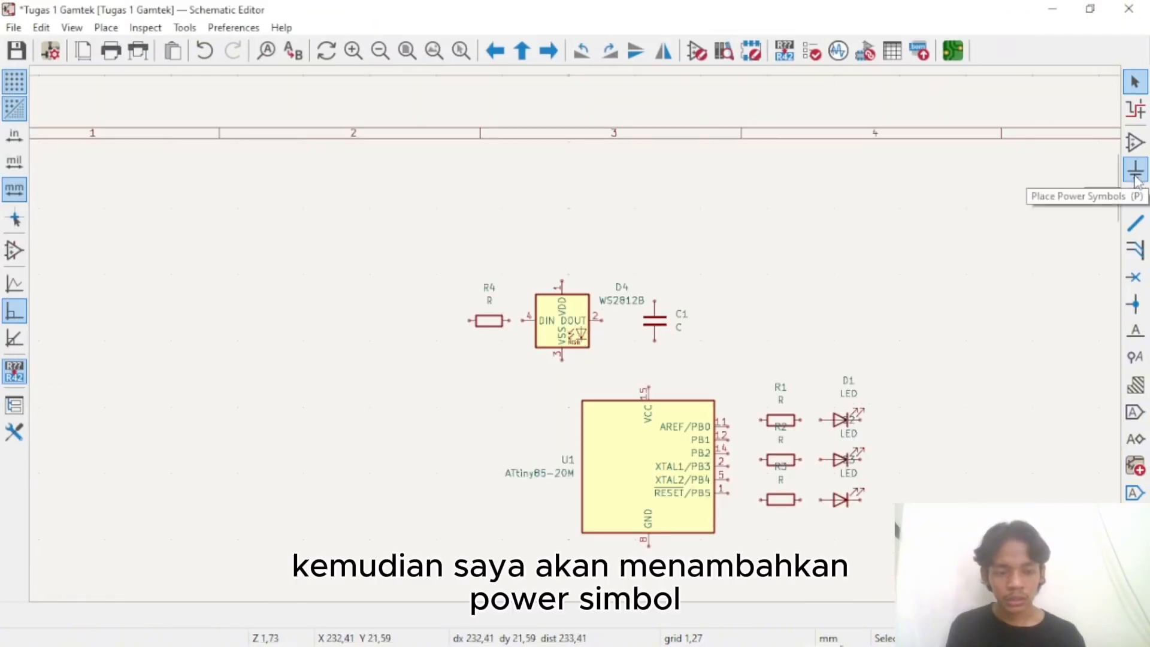
{"action": "left_click", "coordinate": [891, 268]}
{"action": "left_click", "coordinate": [222, 112]}
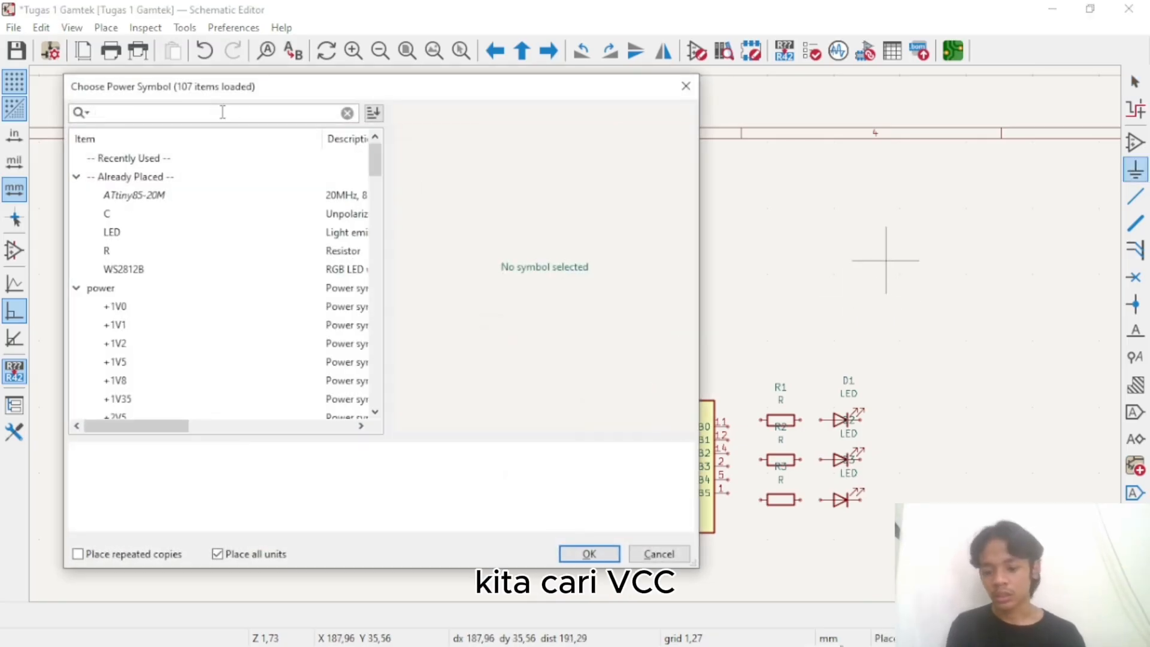
{"action": "type", "text": "vcc"}
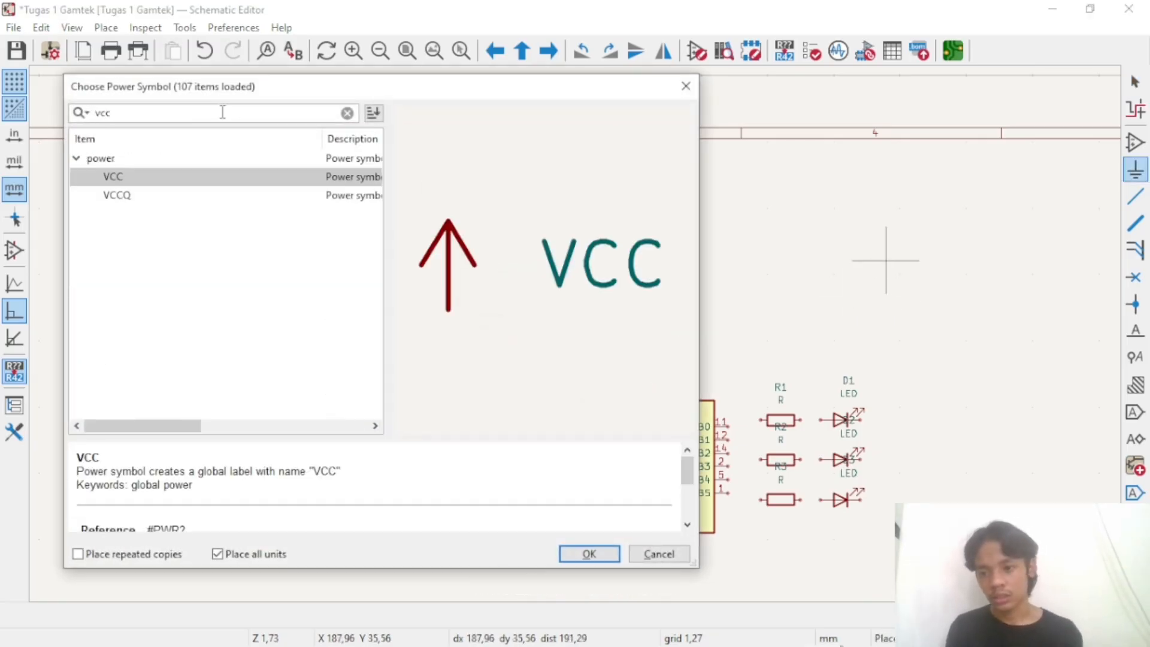
{"action": "left_click", "coordinate": [589, 554]}
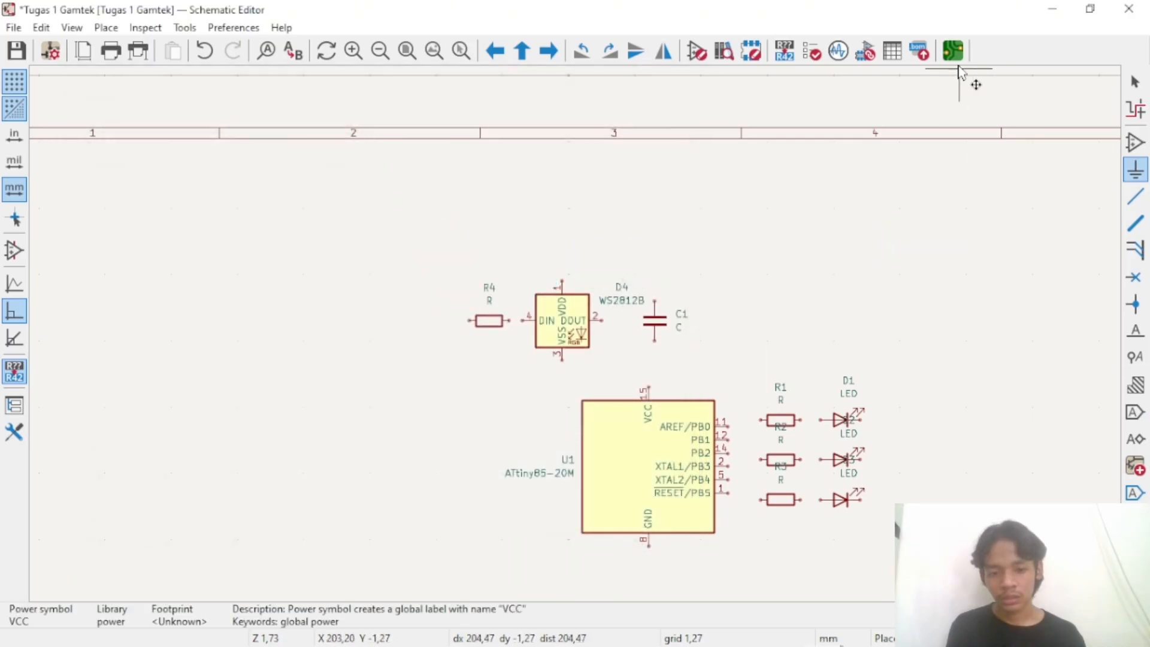
{"action": "right_click", "coordinate": [770, 258]}
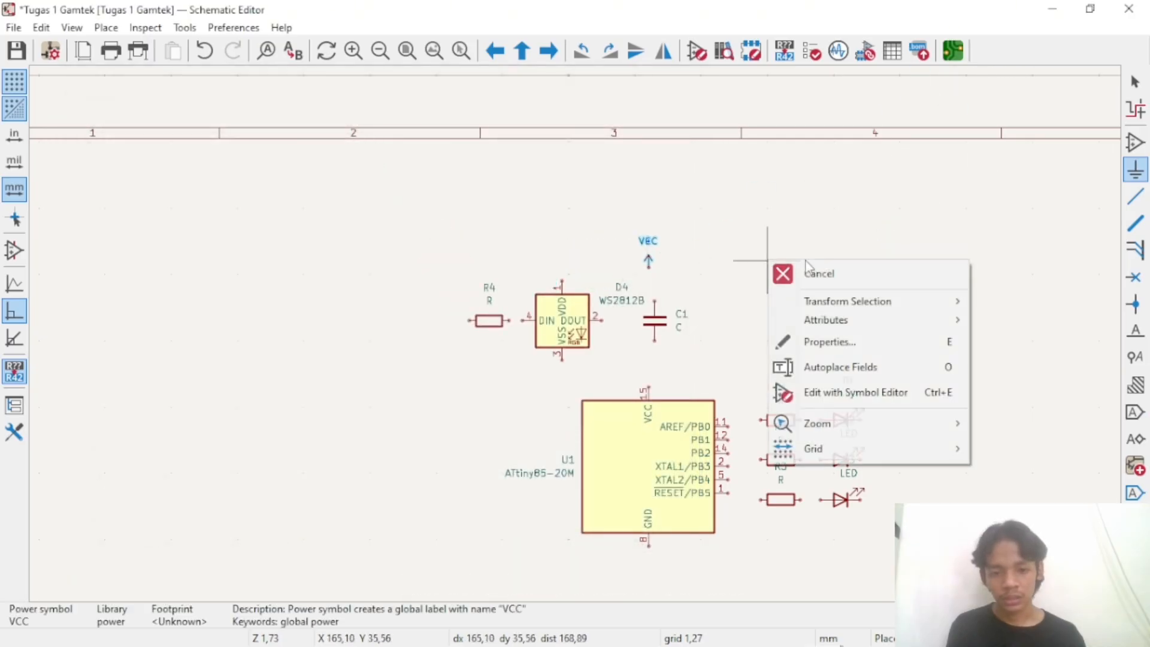
{"action": "left_click", "coordinate": [831, 268]}
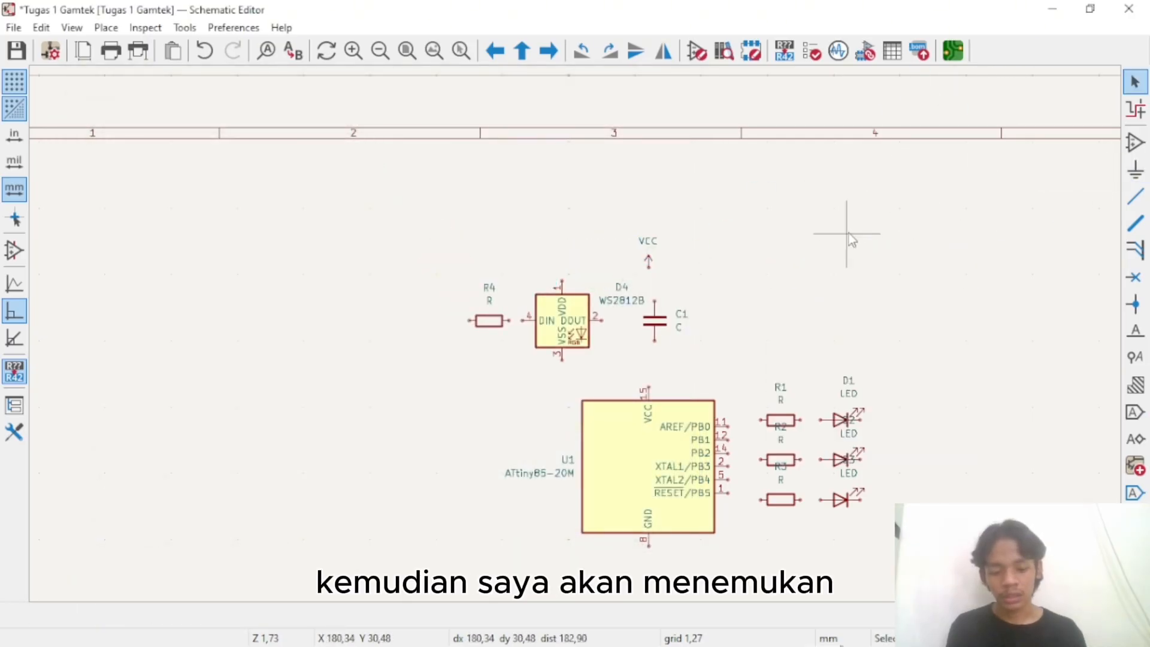
Place a GND power symbol just below the ATtiny85's GND pin
{"action": "type", "text": "p"}
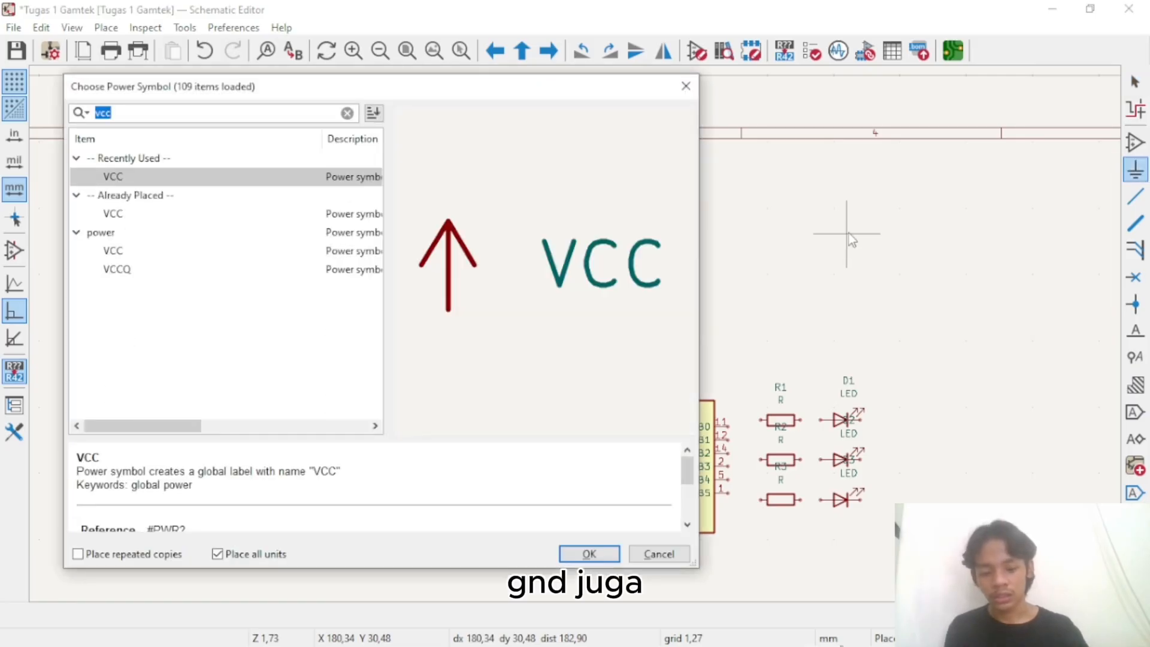
{"action": "type", "text": "gnd"}
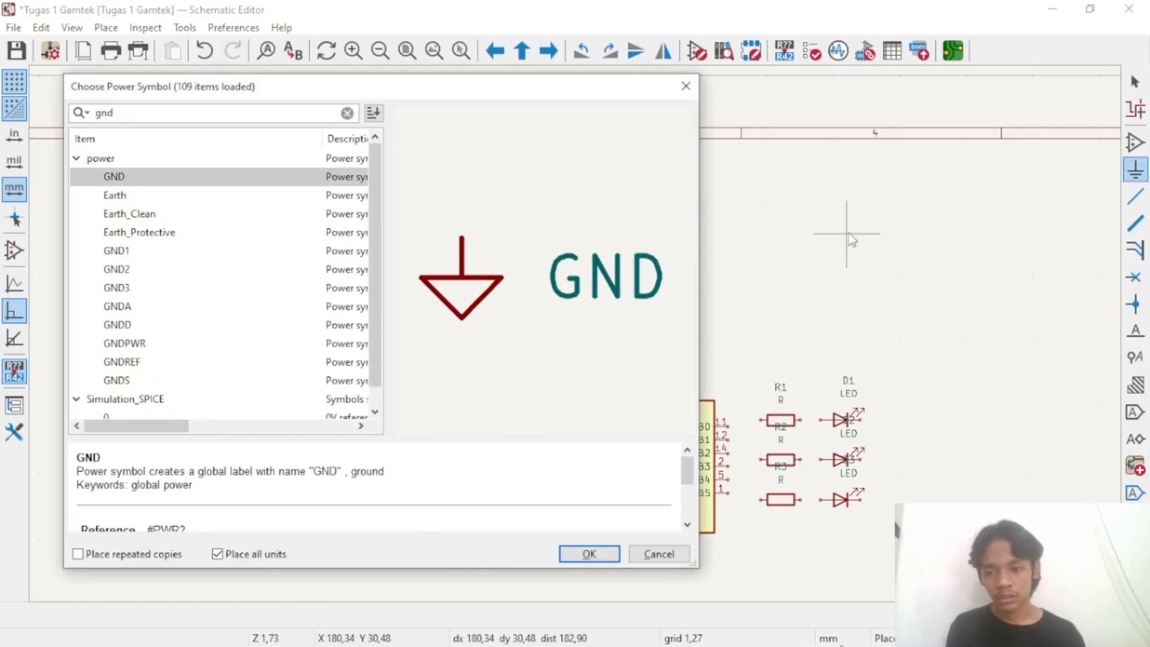
{"action": "left_click", "coordinate": [585, 557]}
{"action": "scroll", "coordinate": [847, 249], "scroll_direction": "down", "scroll_amount": 3}
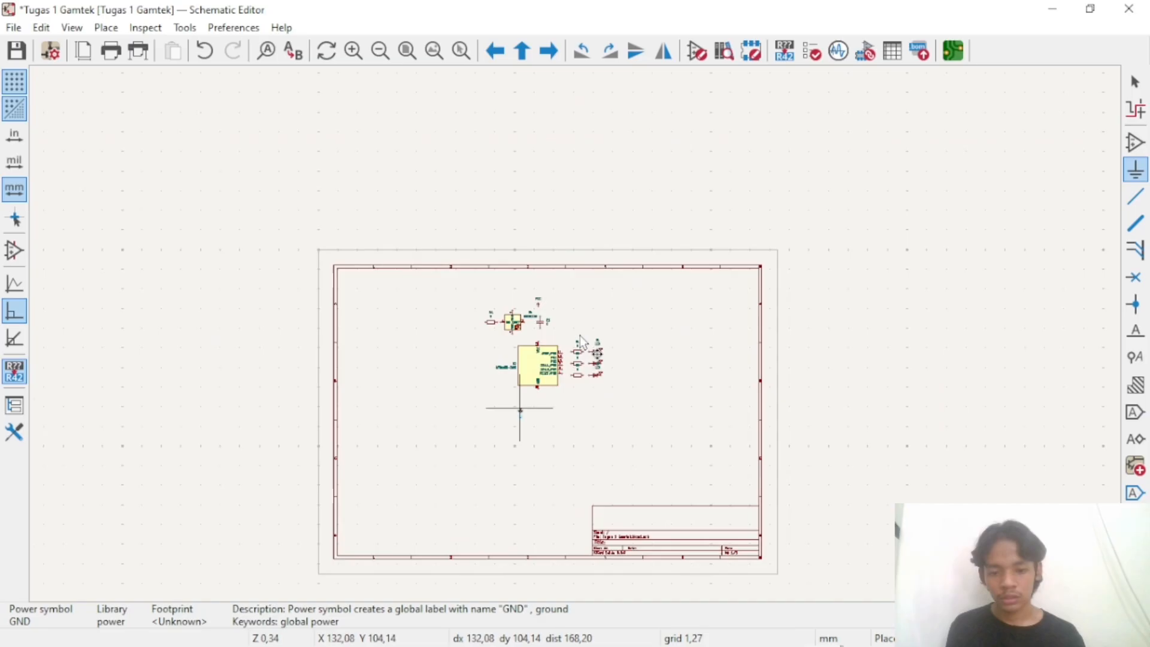
{"action": "scroll", "coordinate": [521, 335], "scroll_direction": "up", "scroll_amount": 4}
{"action": "left_click", "coordinate": [569, 295]}
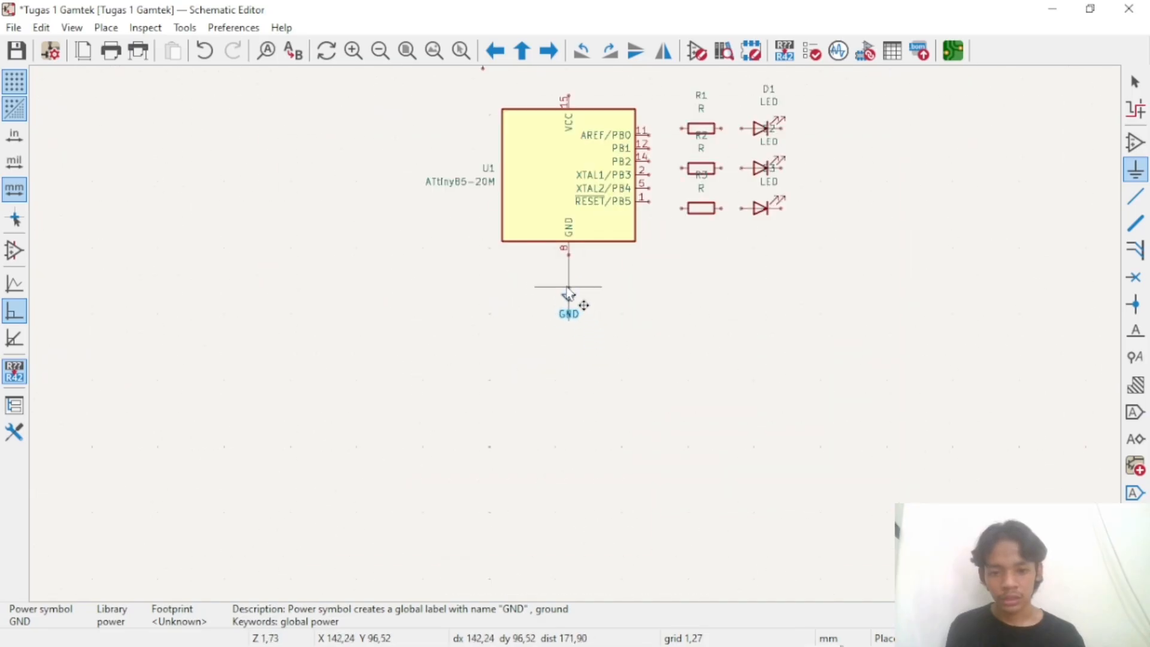
{"action": "right_click", "coordinate": [664, 280]}
{"action": "left_click", "coordinate": [729, 296]}
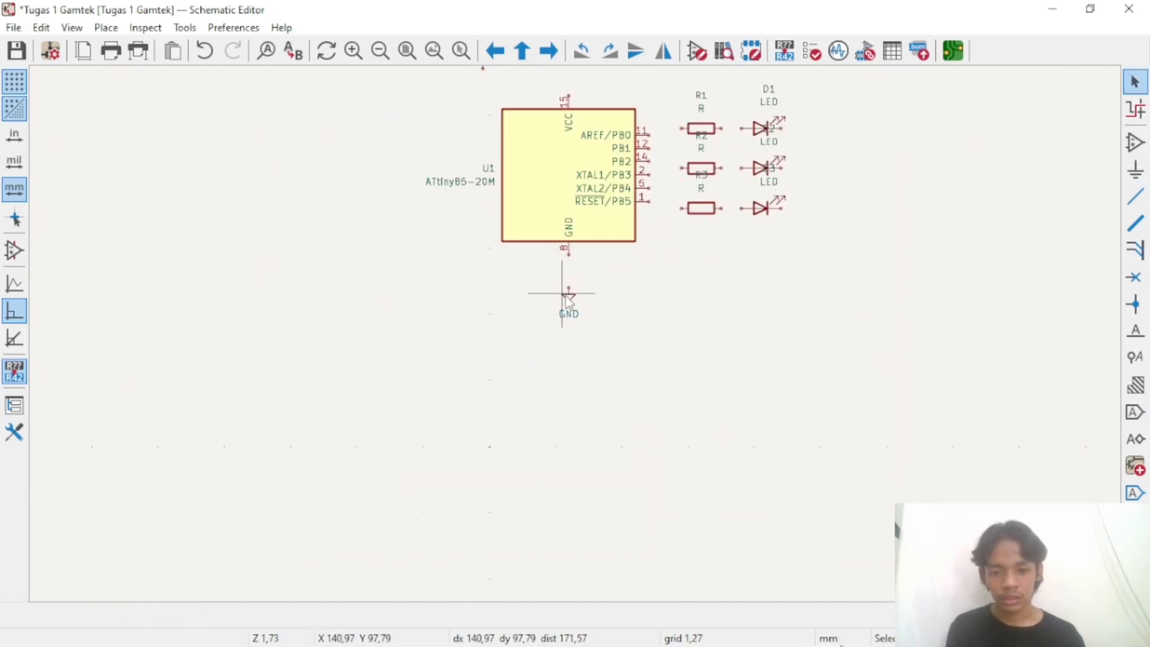
Copy the GND symbol and place the copy just below the VSS pin of WS2812B D4
{"action": "left_click", "coordinate": [572, 301]}
{"action": "key", "text": "m"}
{"action": "scroll", "coordinate": [506, 295], "scroll_direction": "up", "scroll_amount": 3}
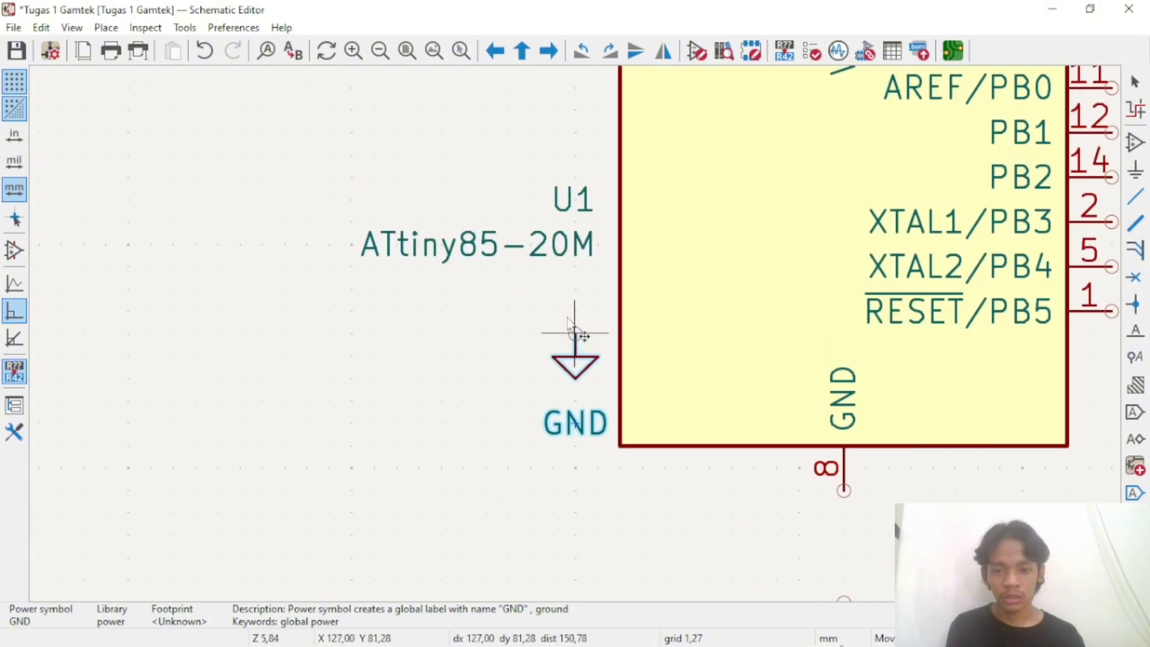
{"action": "scroll", "coordinate": [578, 333], "scroll_direction": "down", "scroll_amount": 6}
{"action": "scroll", "coordinate": [570, 257], "scroll_direction": "up", "scroll_amount": 6}
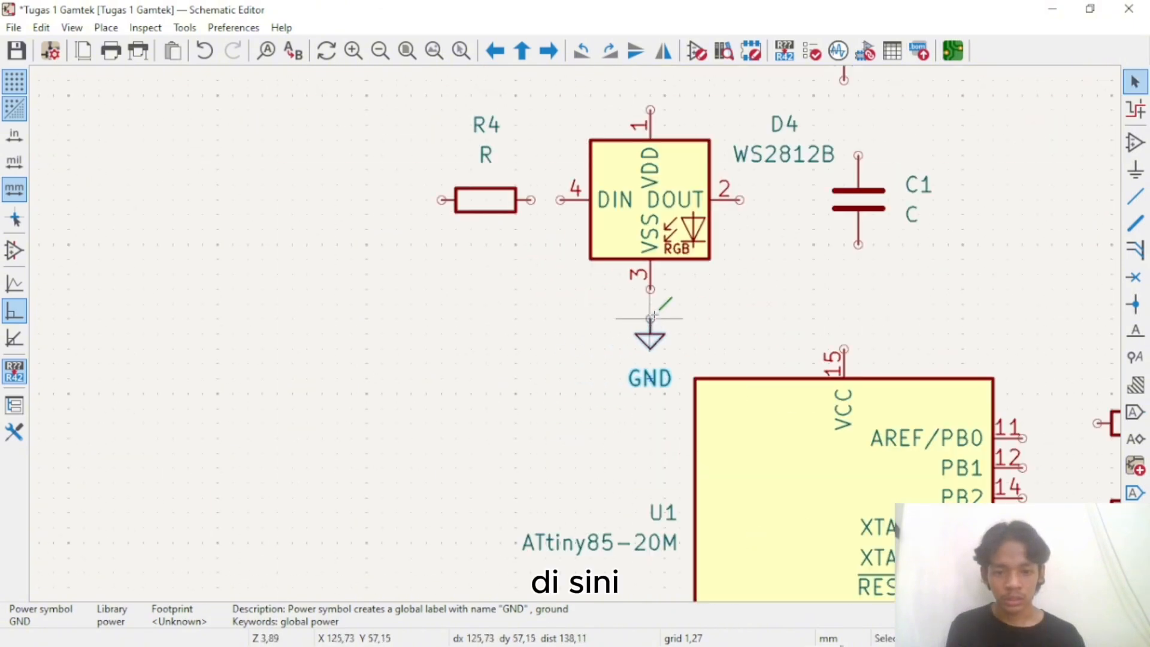
{"action": "right_click", "coordinate": [769, 302]}
{"action": "left_click", "coordinate": [690, 376]}
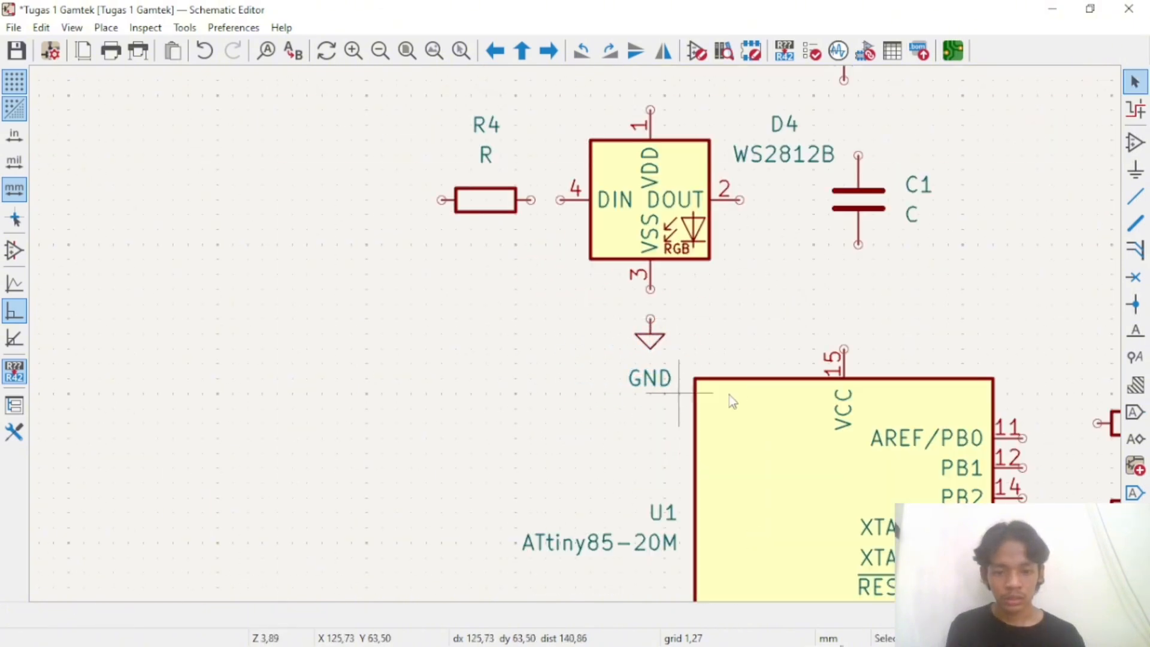
Start adding a symbol to the schematic and search the symbol library for "con"
{"action": "scroll", "coordinate": [730, 397], "scroll_direction": "down", "scroll_amount": 5}
{"action": "scroll", "coordinate": [576, 336], "scroll_direction": "up", "scroll_amount": 5}
{"action": "scroll", "coordinate": [576, 335], "scroll_direction": "down", "scroll_amount": 5}
{"action": "scroll", "coordinate": [563, 336], "scroll_direction": "up", "scroll_amount": 5}
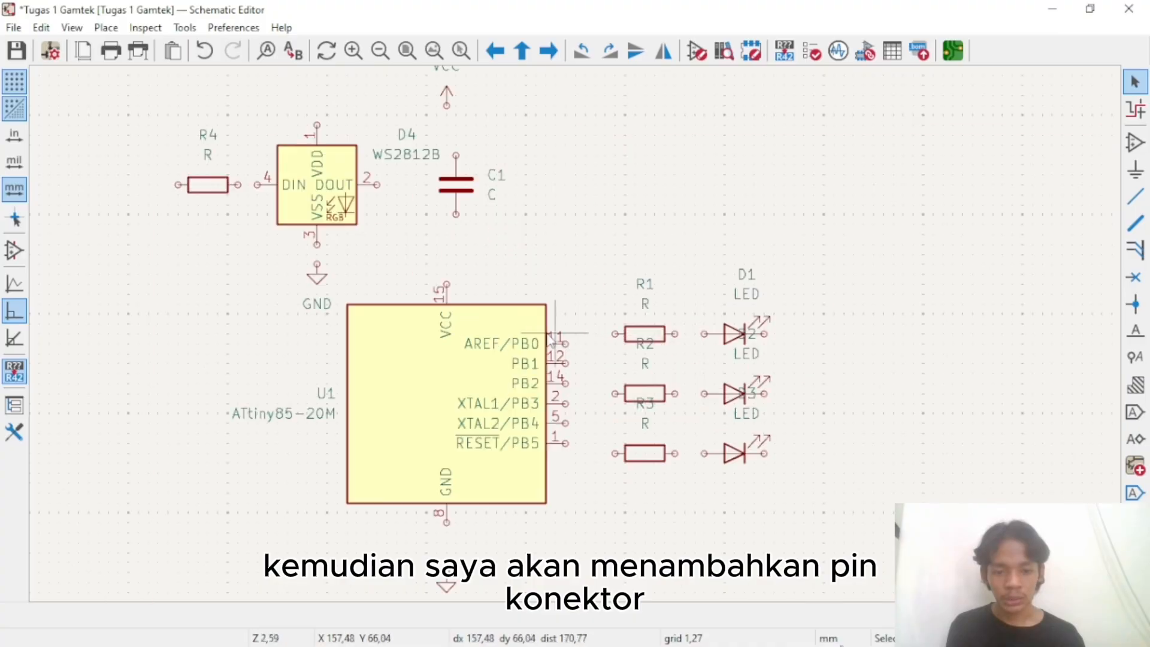
{"action": "scroll", "coordinate": [549, 334], "scroll_direction": "down", "scroll_amount": 5}
{"action": "scroll", "coordinate": [563, 337], "scroll_direction": "up", "scroll_amount": 6}
{"action": "scroll", "coordinate": [577, 343], "scroll_direction": "up", "scroll_amount": 2}
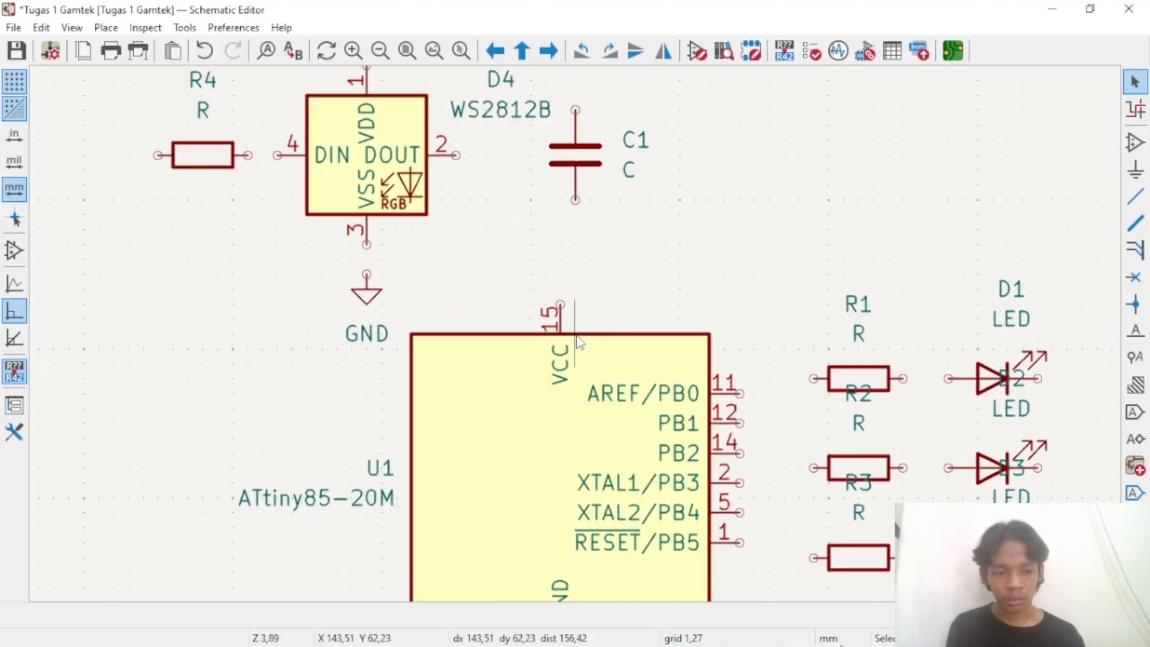
{"action": "key", "text": "p"}
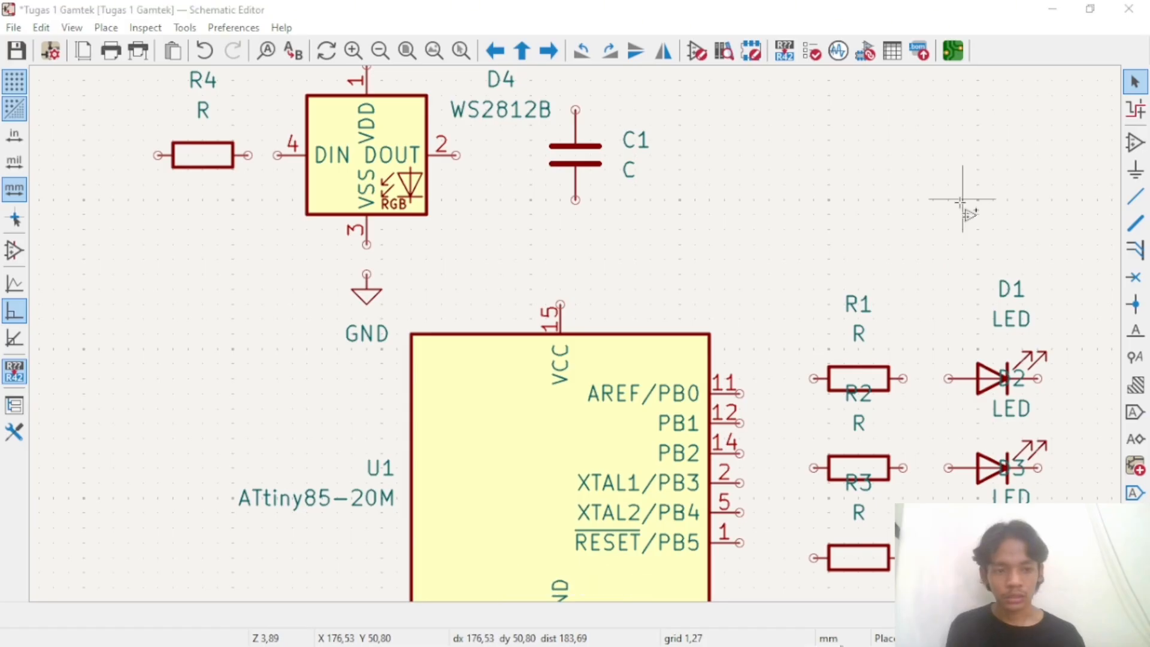
{"action": "key", "text": "a"}
{"action": "key", "text": "BackSpace"}
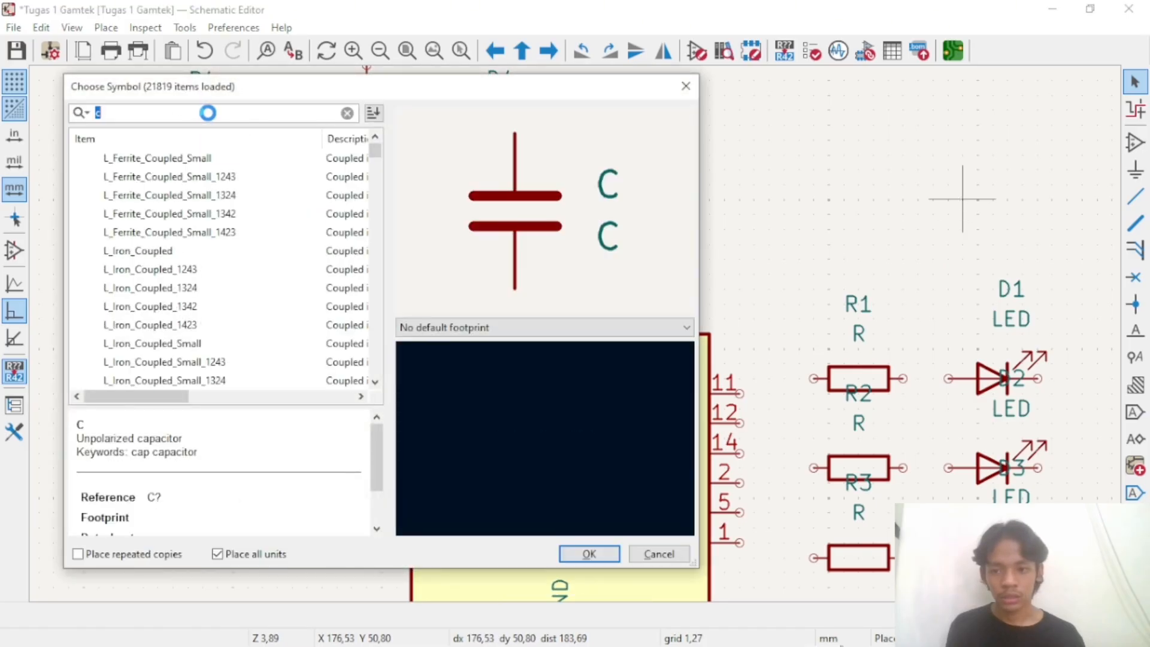
{"action": "type", "text": "con"}
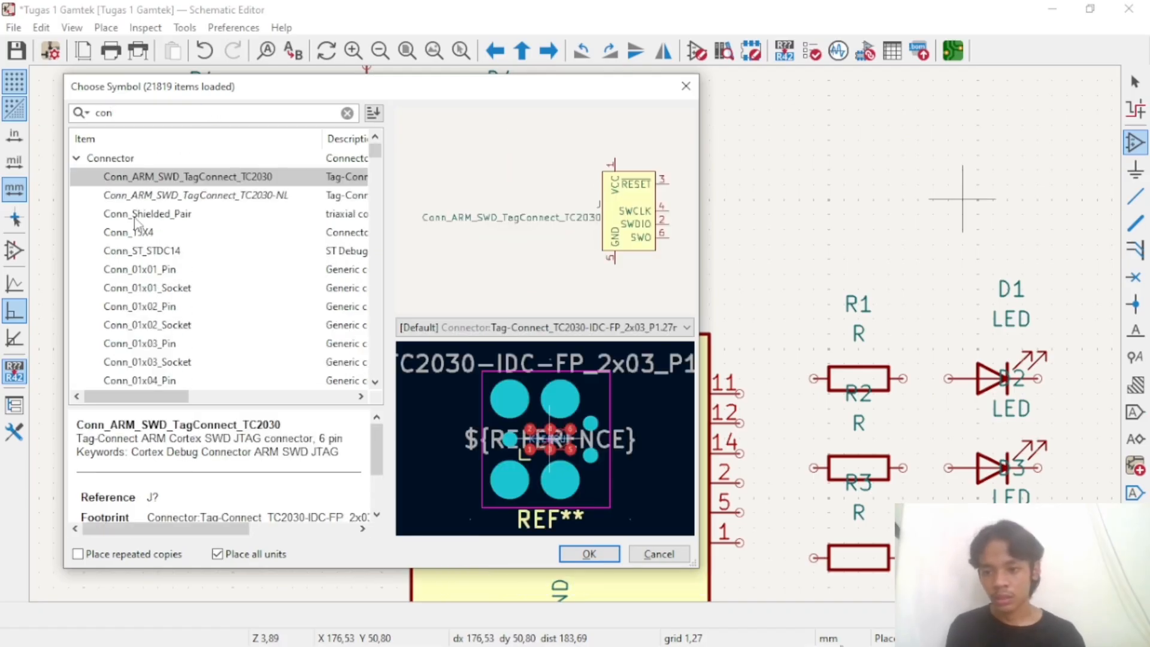
Browse the generic connector symbols and select Conn_01x02_Socket
{"action": "scroll", "coordinate": [153, 251], "scroll_direction": "down", "scroll_amount": 20}
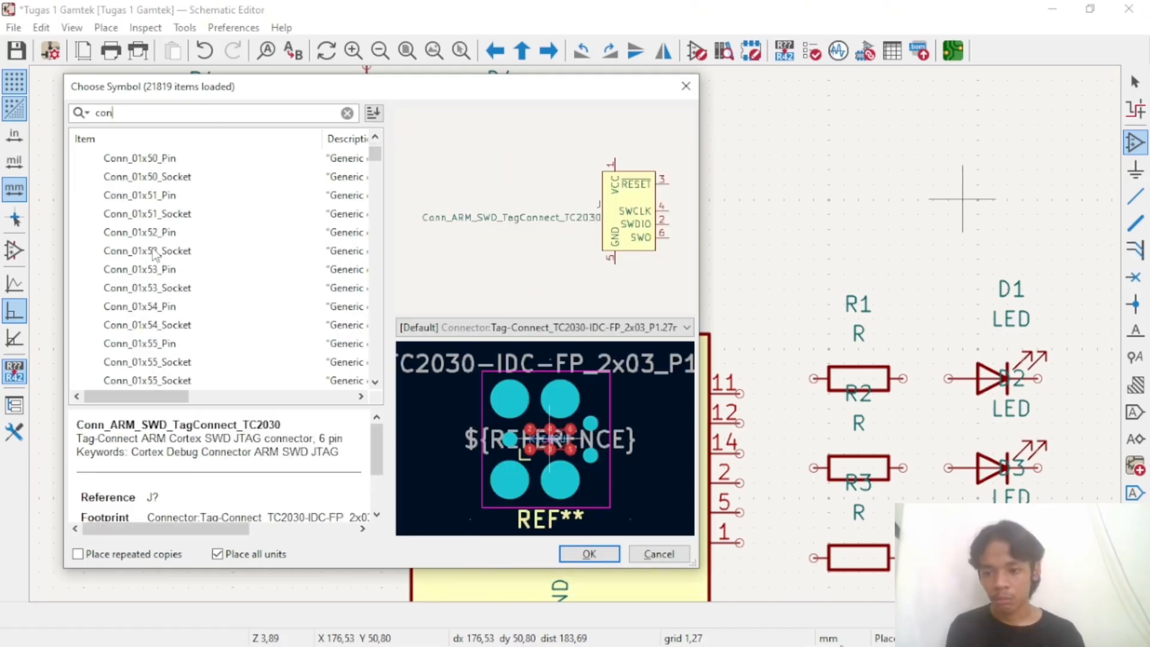
{"action": "scroll", "coordinate": [154, 253], "scroll_direction": "down", "scroll_amount": 5}
{"action": "scroll", "coordinate": [154, 254], "scroll_direction": "up", "scroll_amount": 10}
{"action": "scroll", "coordinate": [154, 254], "scroll_direction": "up", "scroll_amount": 1}
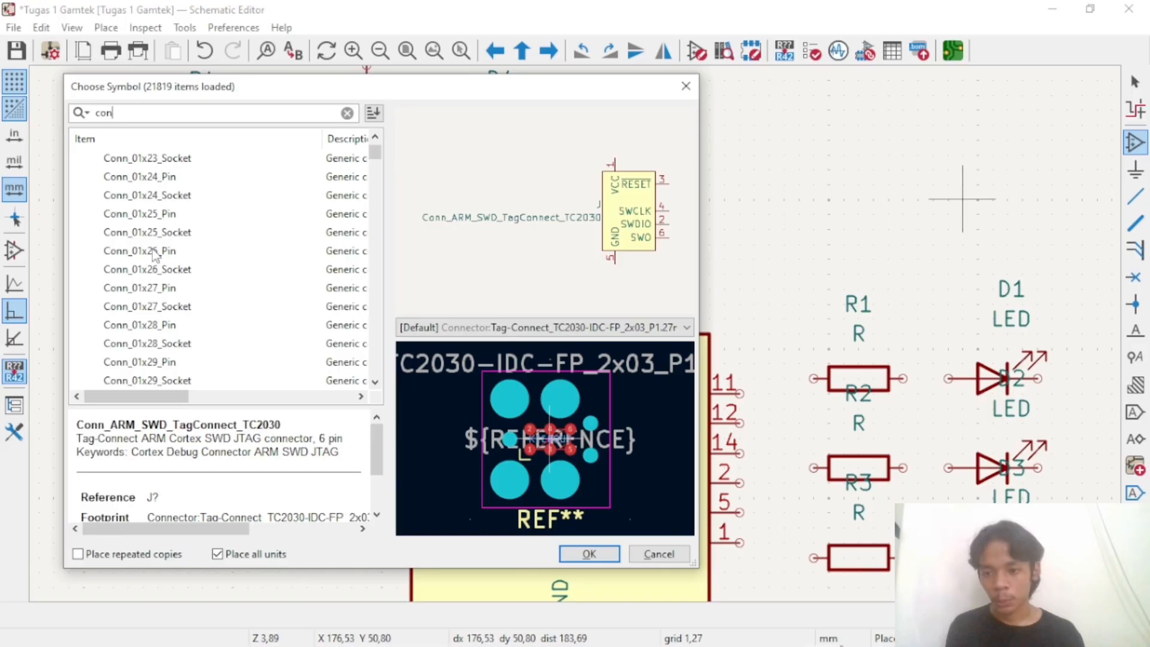
{"action": "left_click", "coordinate": [181, 238]}
{"action": "scroll", "coordinate": [183, 245], "scroll_direction": "up", "scroll_amount": 10}
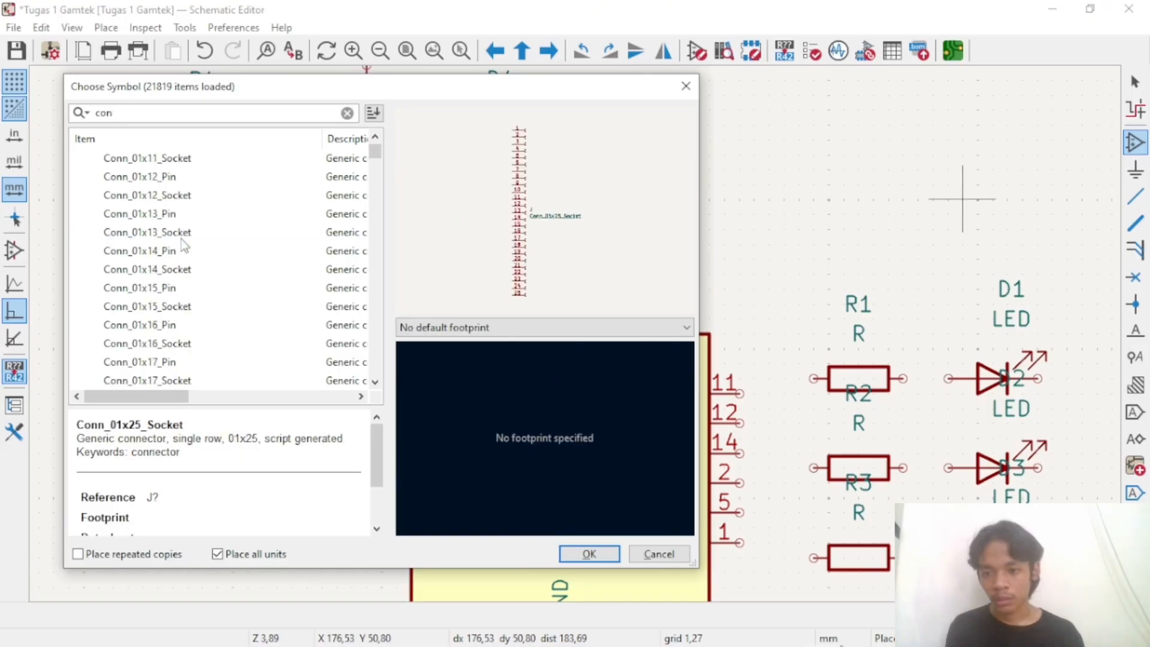
{"action": "scroll", "coordinate": [184, 245], "scroll_direction": "up", "scroll_amount": 4}
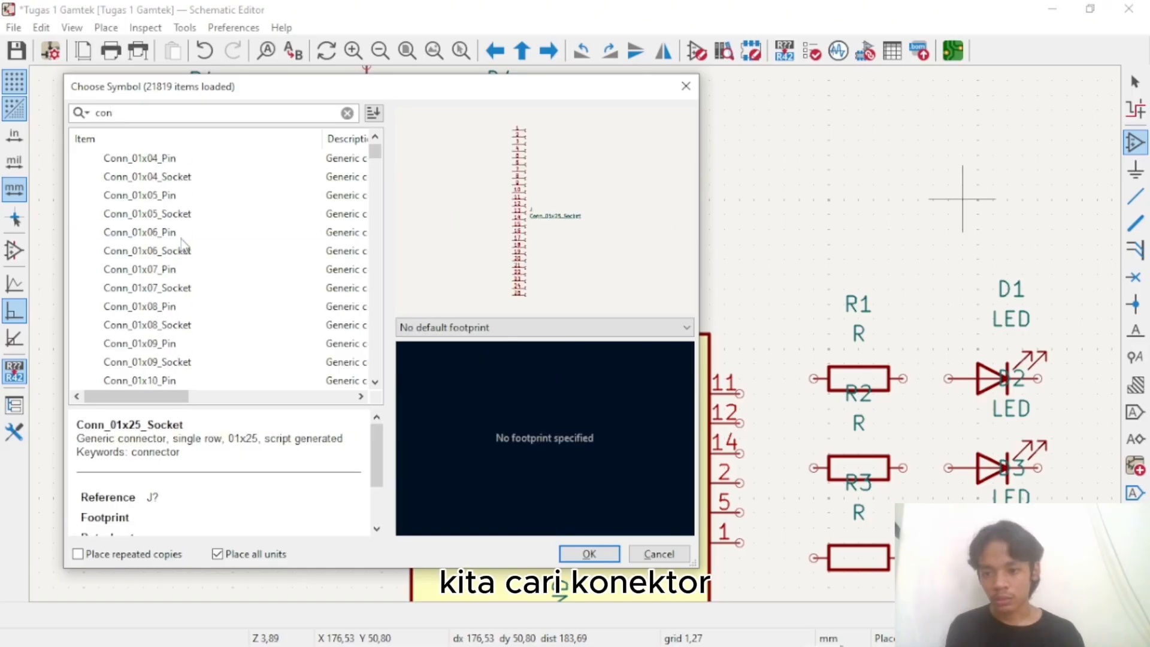
{"action": "scroll", "coordinate": [184, 246], "scroll_direction": "up", "scroll_amount": 4}
{"action": "scroll", "coordinate": [184, 246], "scroll_direction": "down", "scroll_amount": 2}
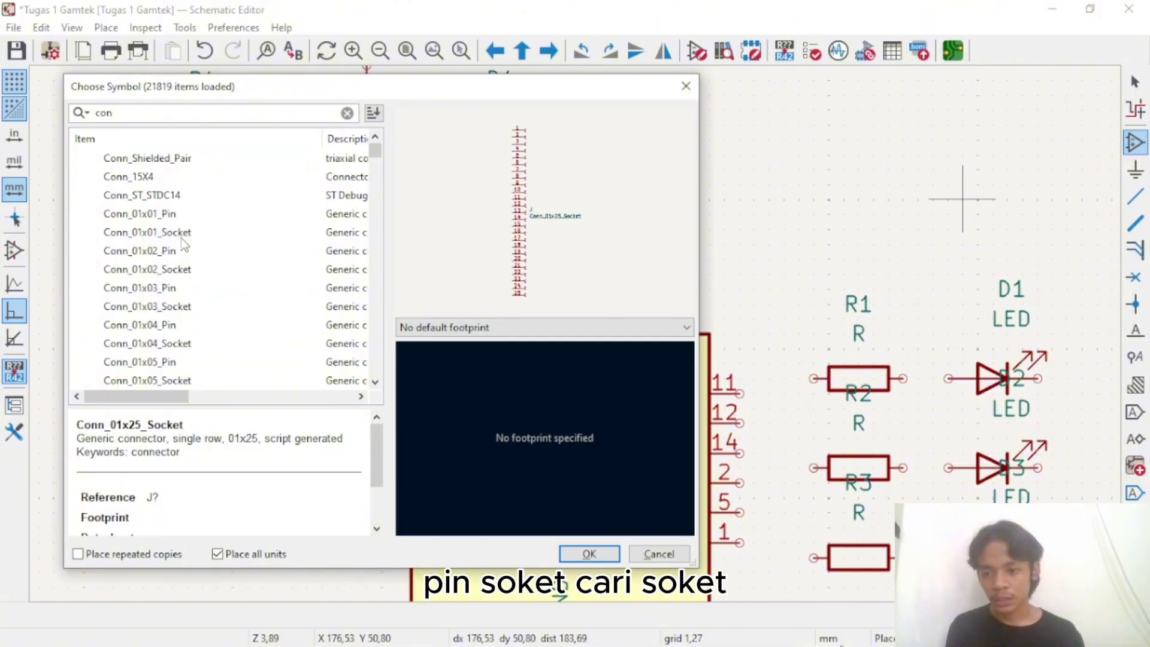
{"action": "left_click", "coordinate": [169, 271]}
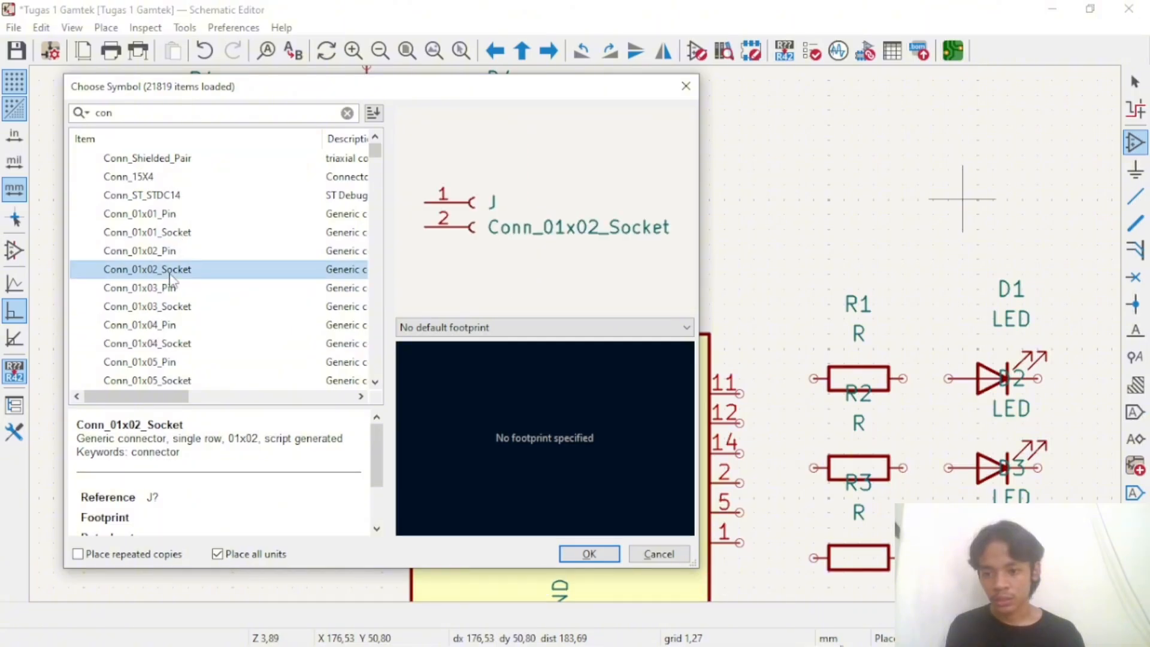
Choose the footprint Connector_PinHeader_2.54mm:PinHeader_1x02_P2.54mm_Vertical for the two-pin socket
{"action": "left_click", "coordinate": [515, 328]}
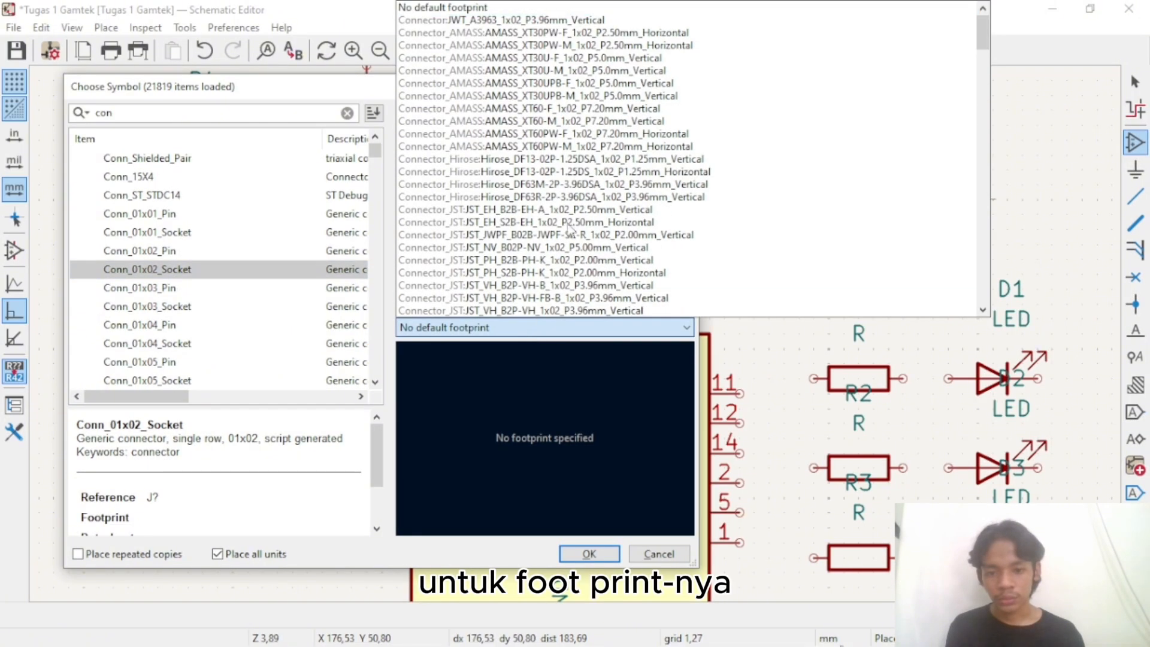
{"action": "scroll", "coordinate": [574, 211], "scroll_direction": "down", "scroll_amount": 10}
{"action": "scroll", "coordinate": [573, 210], "scroll_direction": "down", "scroll_amount": 10}
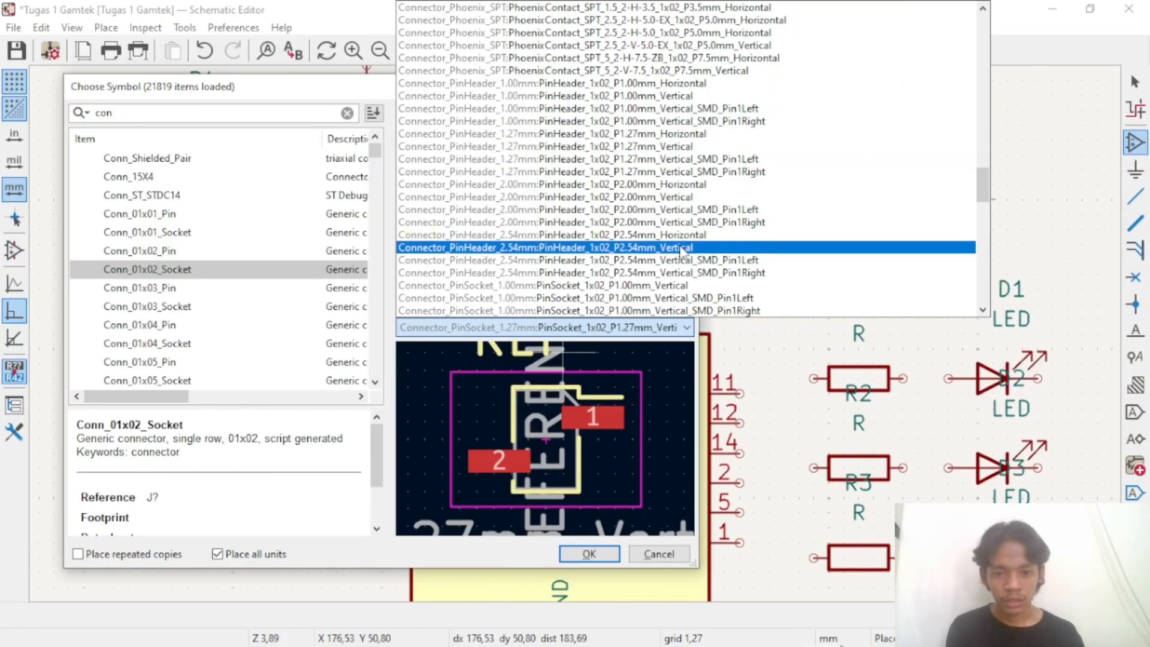
{"action": "left_click", "coordinate": [637, 250]}
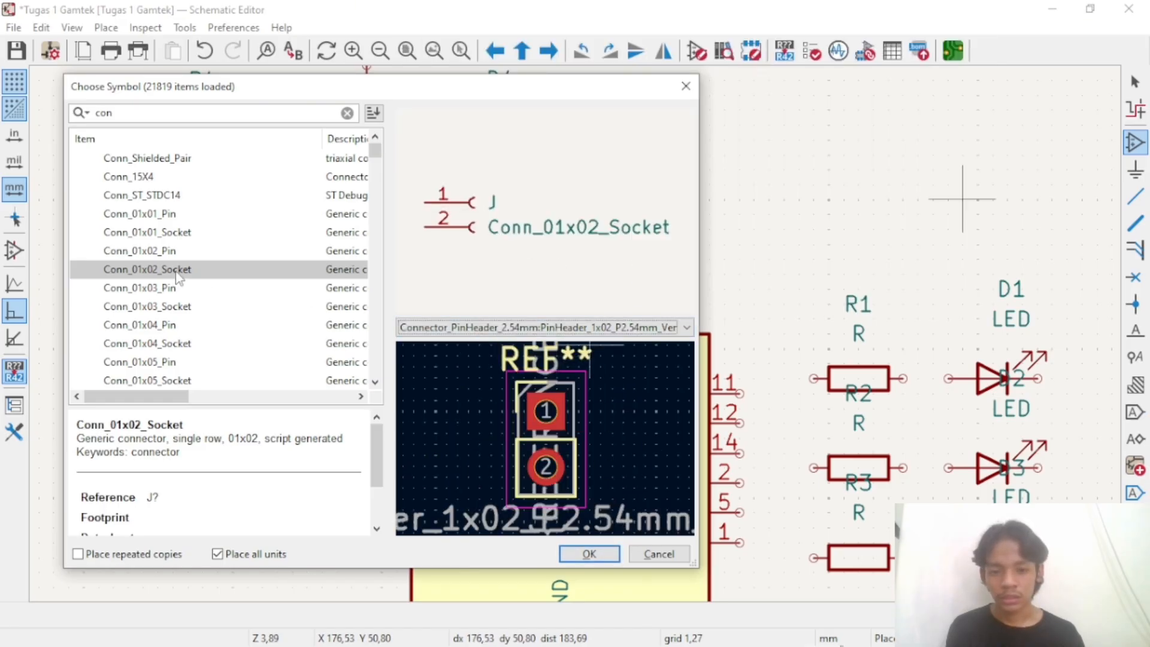
{"action": "left_click_drag", "start_coordinate": [638, 92], "coordinate": [378, 153]}
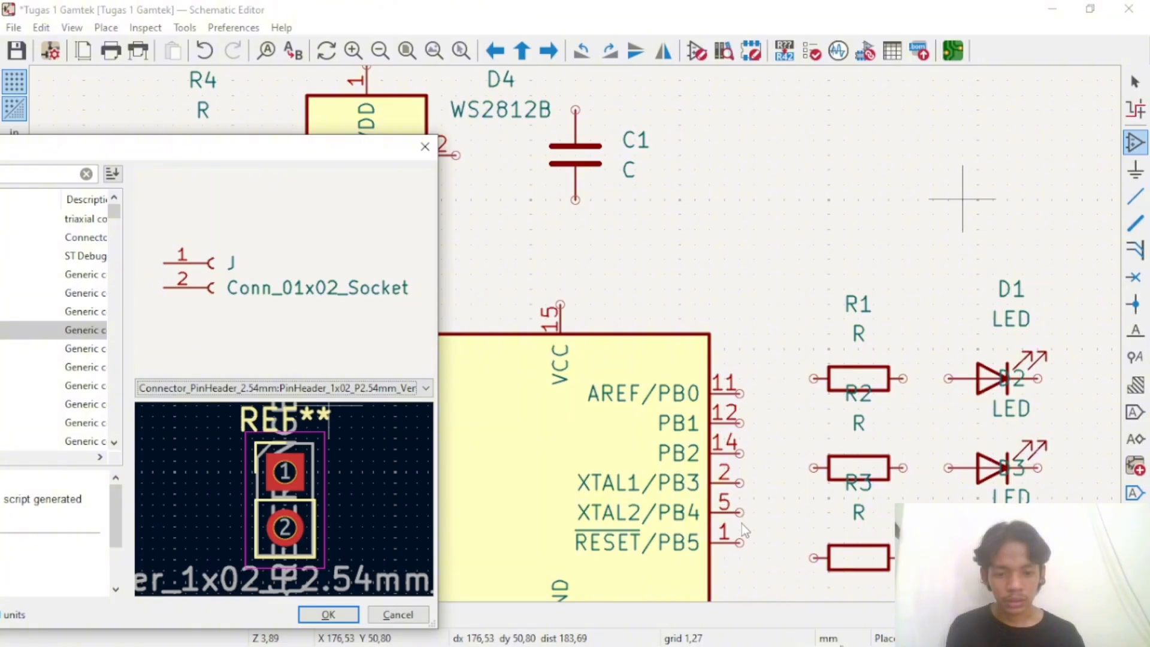
{"action": "left_click_drag", "start_coordinate": [338, 155], "coordinate": [806, 78]}
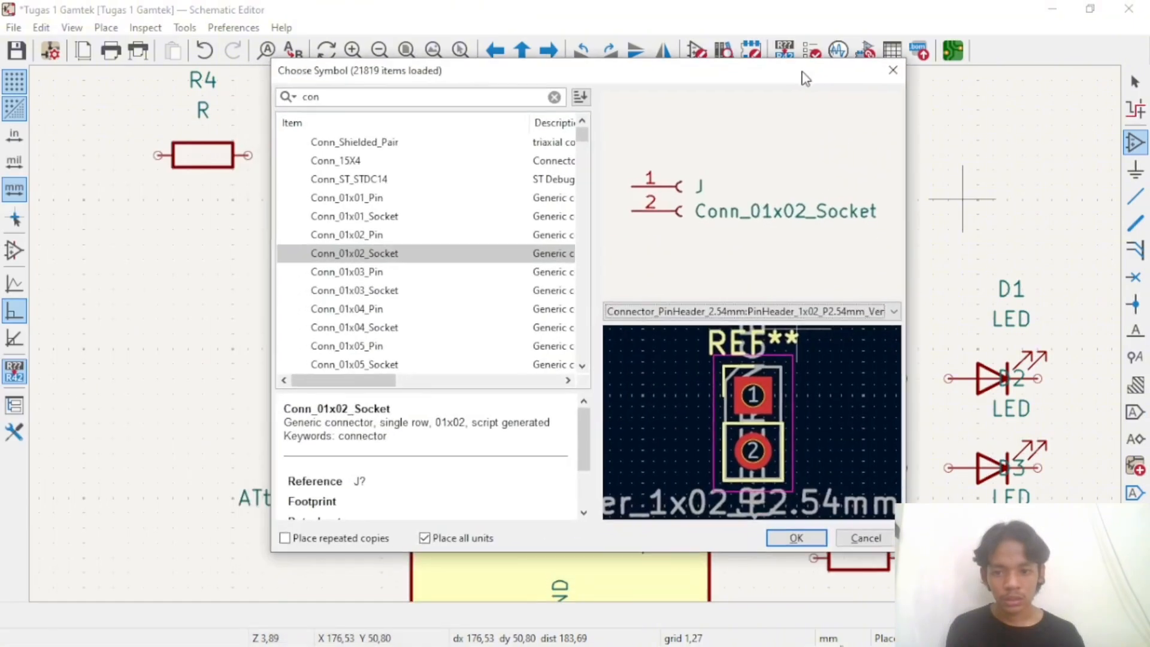
Select Conn_01x04_Socket instead and choose its footprint Connector_PinHeader_2.54mm:PinHeader_1x04_P2.54mm_Vertical
{"action": "left_click", "coordinate": [409, 329]}
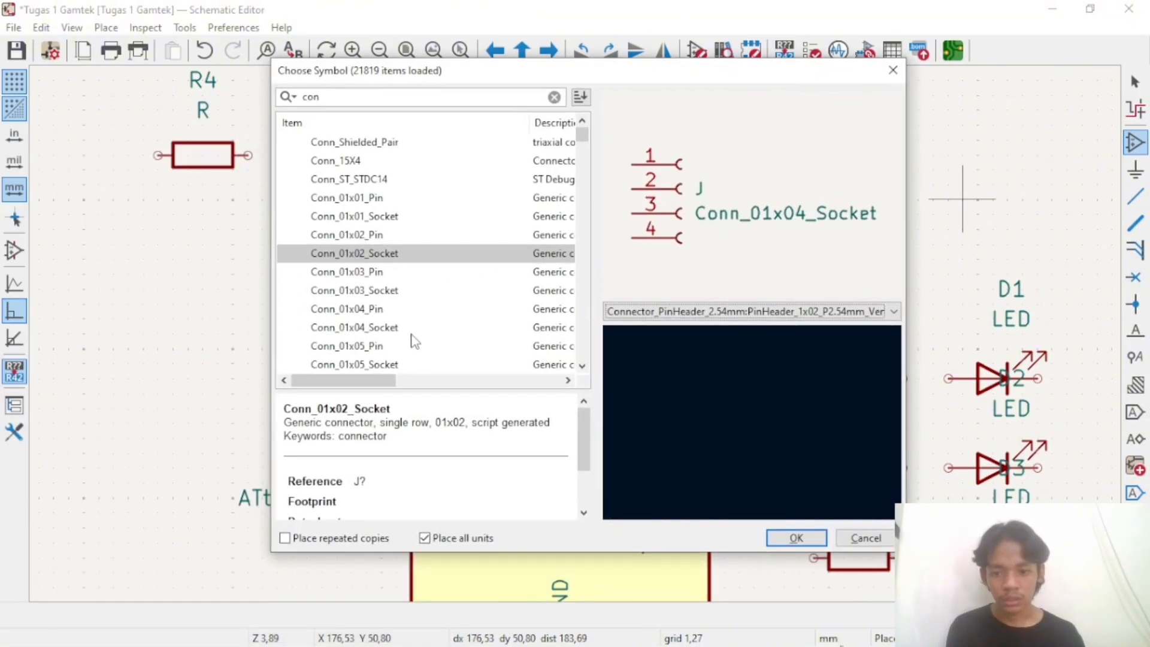
{"action": "left_click", "coordinate": [779, 312]}
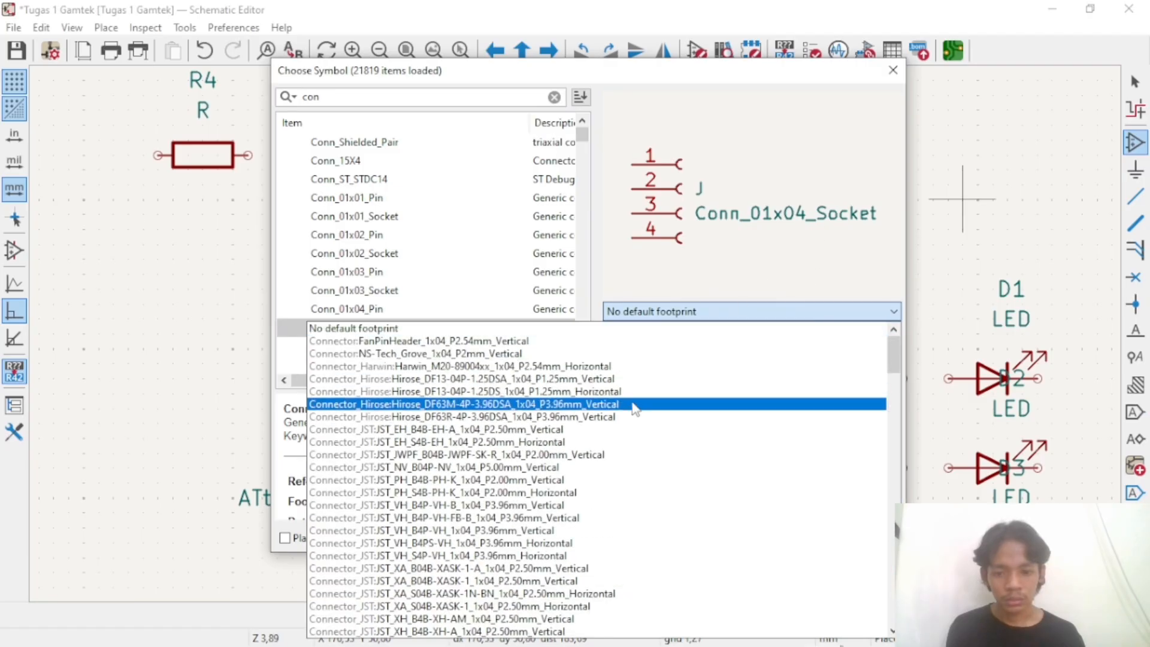
{"action": "scroll", "coordinate": [623, 444], "scroll_direction": "down", "scroll_amount": 15}
{"action": "scroll", "coordinate": [610, 520], "scroll_direction": "down", "scroll_amount": 20}
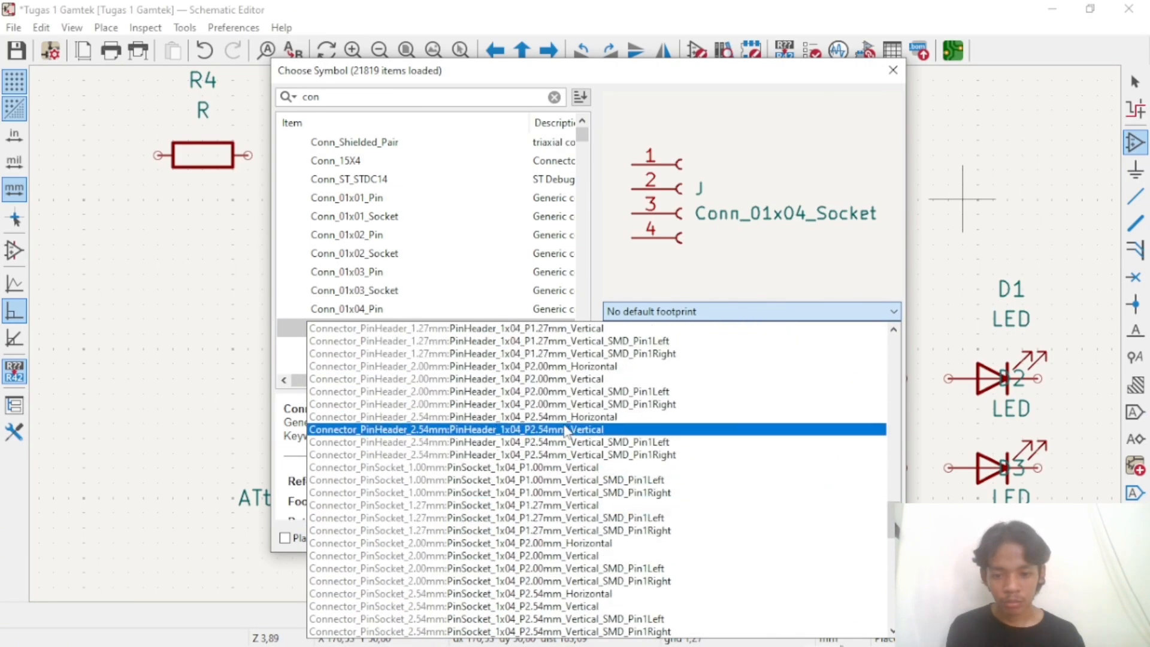
{"action": "left_click", "coordinate": [596, 428]}
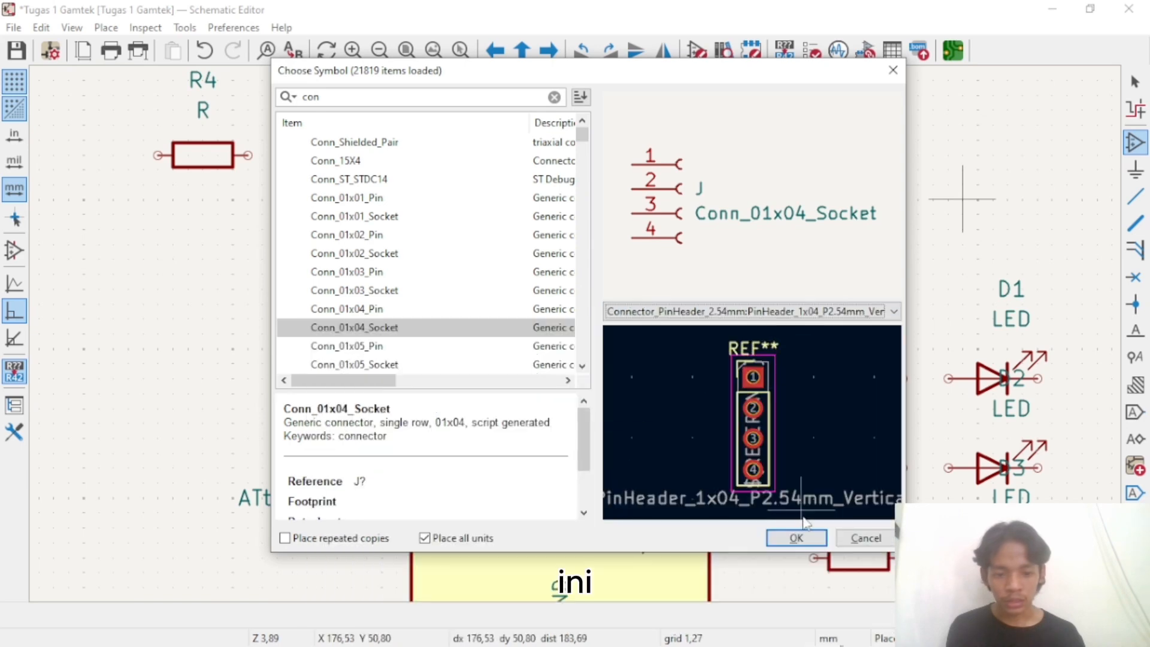
Place the four-pin socket above resistor R1 and LED D1, and finish adding symbols
{"action": "left_click", "coordinate": [796, 537]}
{"action": "scroll", "coordinate": [577, 338], "scroll_direction": "down", "scroll_amount": 2}
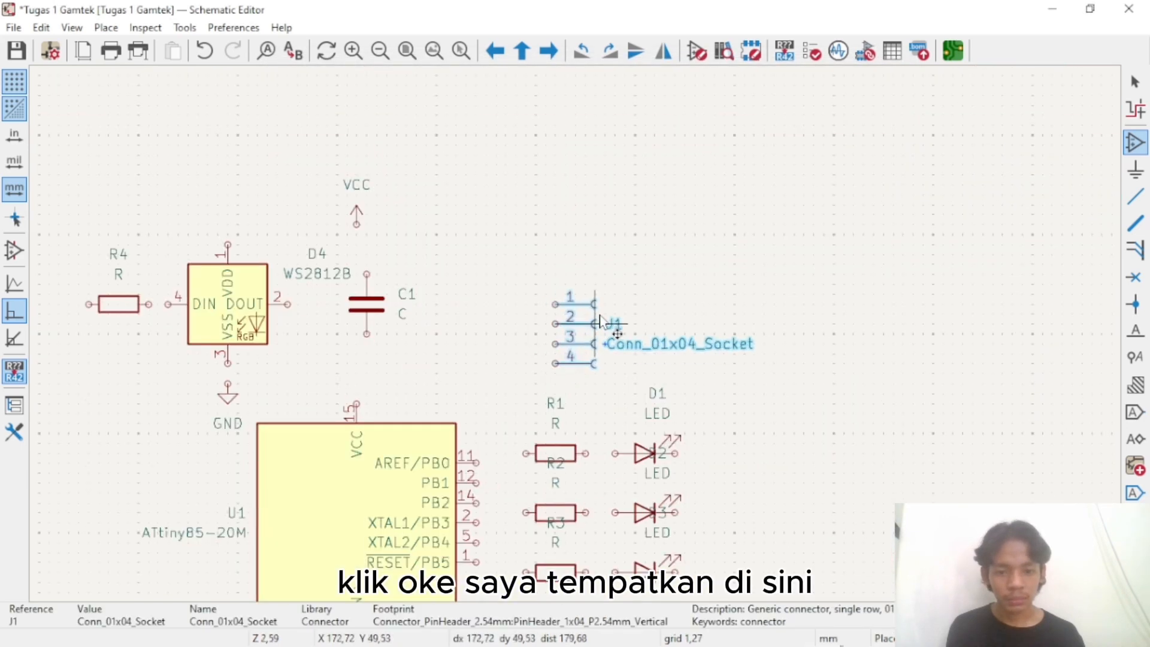
{"action": "left_click", "coordinate": [636, 277]}
{"action": "right_click", "coordinate": [856, 282]}
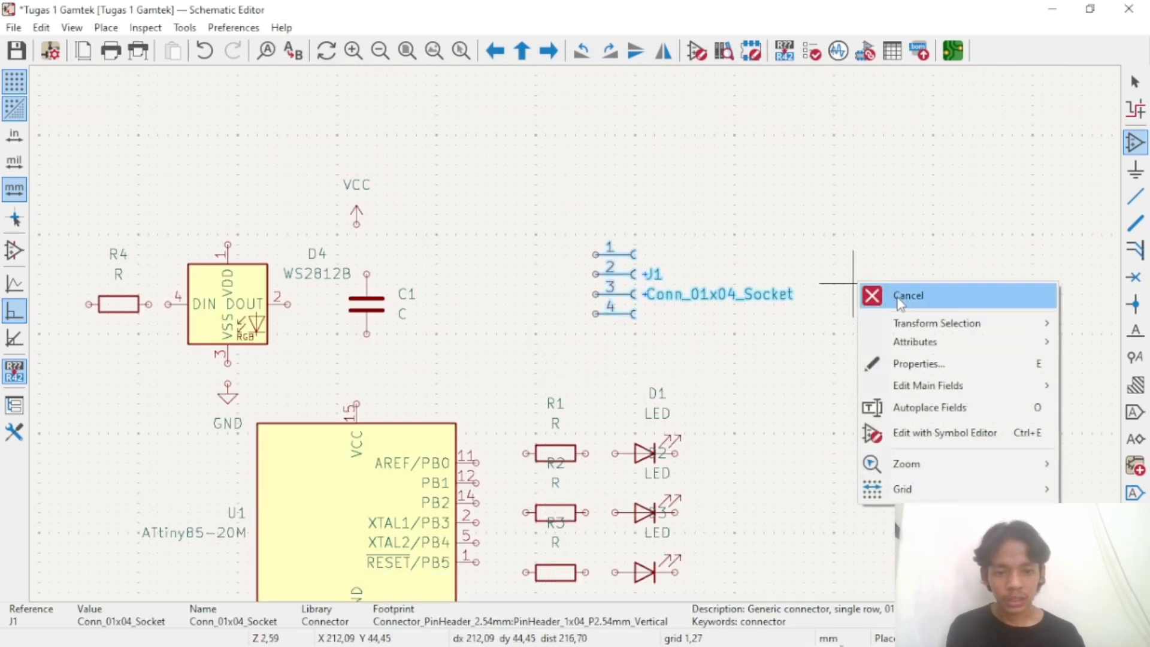
{"action": "left_click", "coordinate": [901, 297]}
Duplicate the VCC symbol, rotate the copy to point right, and place it to the right of J1's pin 1
{"action": "scroll", "coordinate": [585, 341], "scroll_direction": "down", "scroll_amount": 3}
{"action": "scroll", "coordinate": [578, 341], "scroll_direction": "up", "scroll_amount": 3}
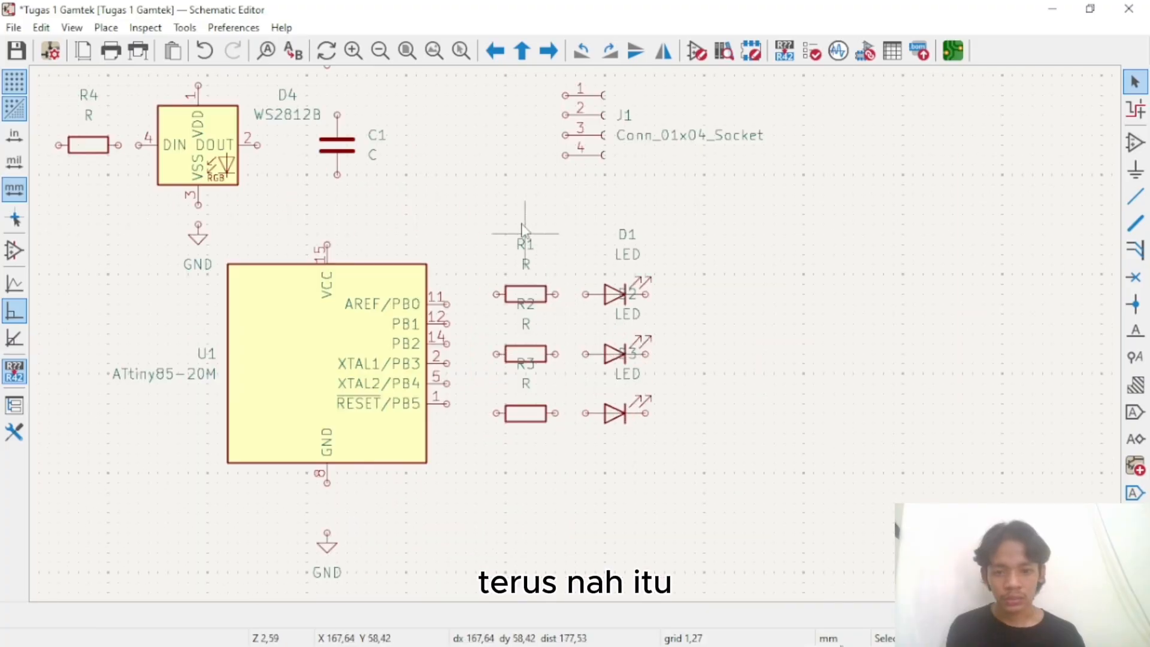
{"action": "scroll", "coordinate": [576, 335], "scroll_direction": "down", "scroll_amount": 2}
{"action": "scroll", "coordinate": [577, 336], "scroll_direction": "up", "scroll_amount": 2}
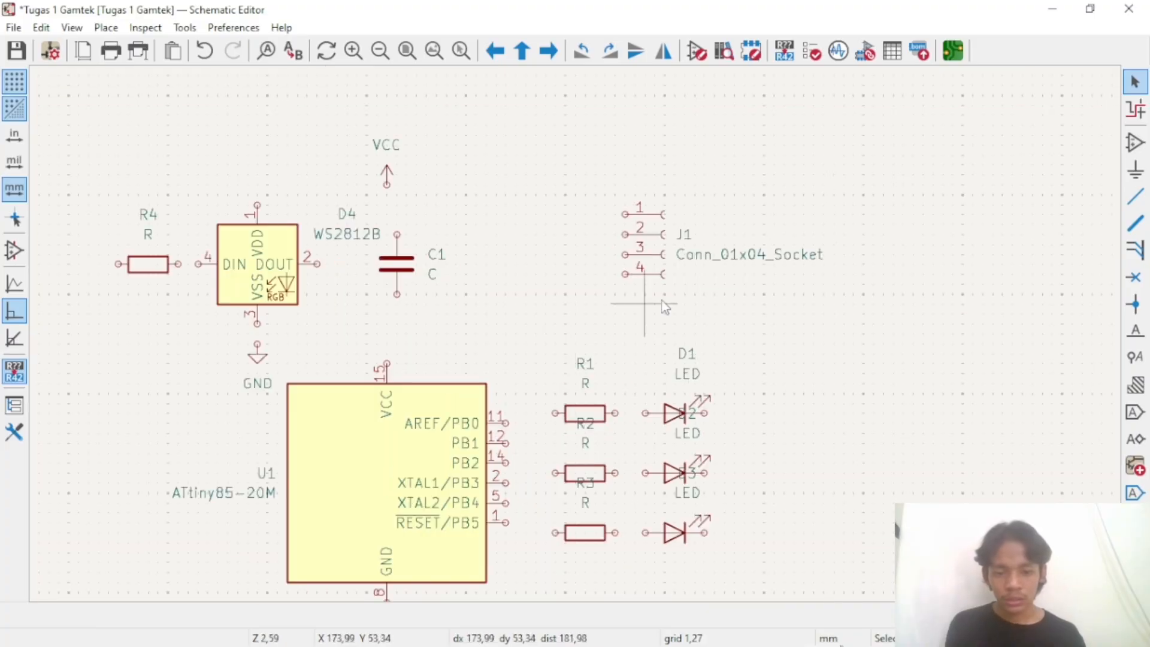
{"action": "left_click", "coordinate": [719, 254]}
{"action": "middle_click_drag", "start_coordinate": [436, 169], "coordinate": [526, 200]}
{"action": "left_click", "coordinate": [476, 203]}
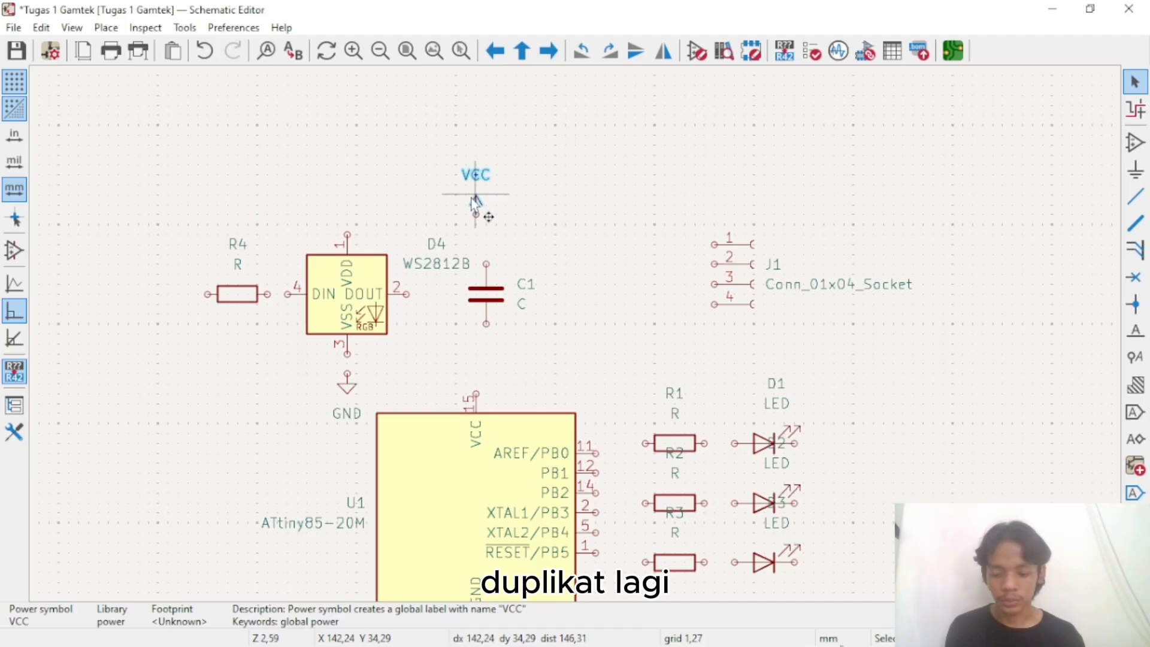
{"action": "key", "text": "ctrl+d"}
{"action": "key", "text": "r"}
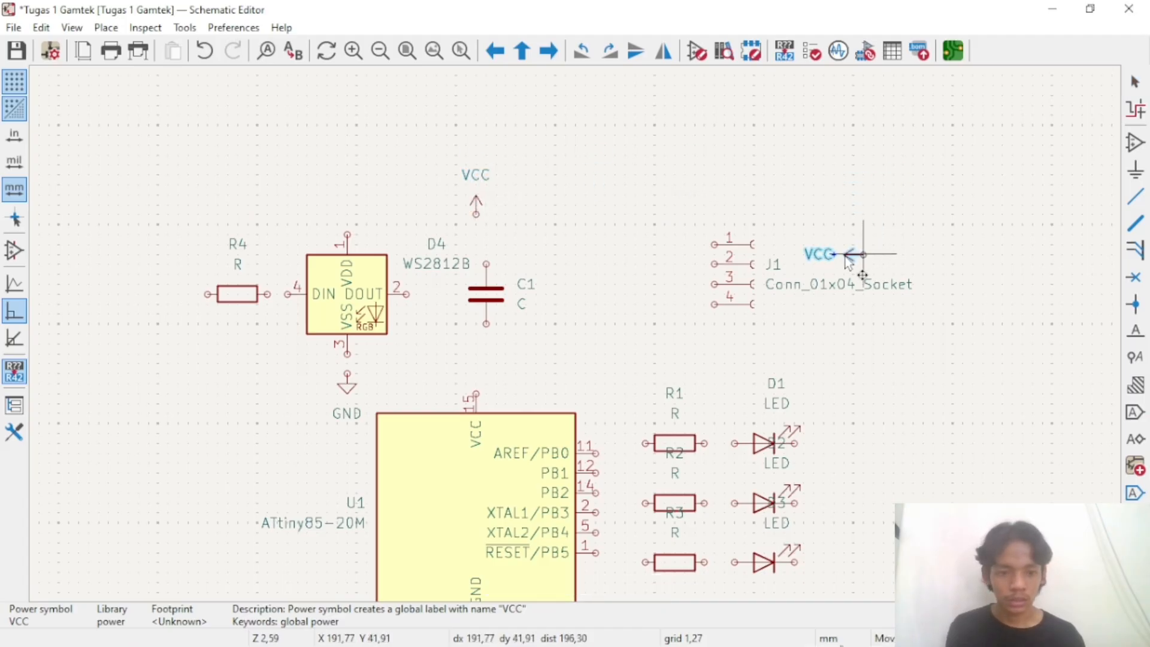
{"action": "key", "text": "r"}
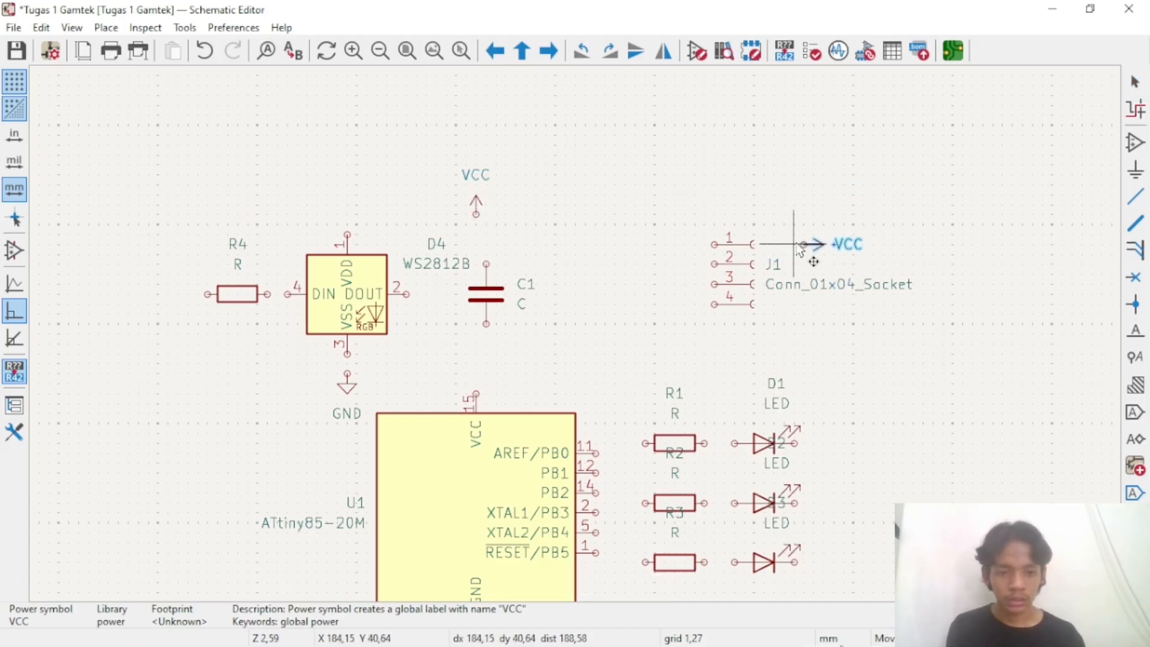
{"action": "left_click", "coordinate": [795, 244]}
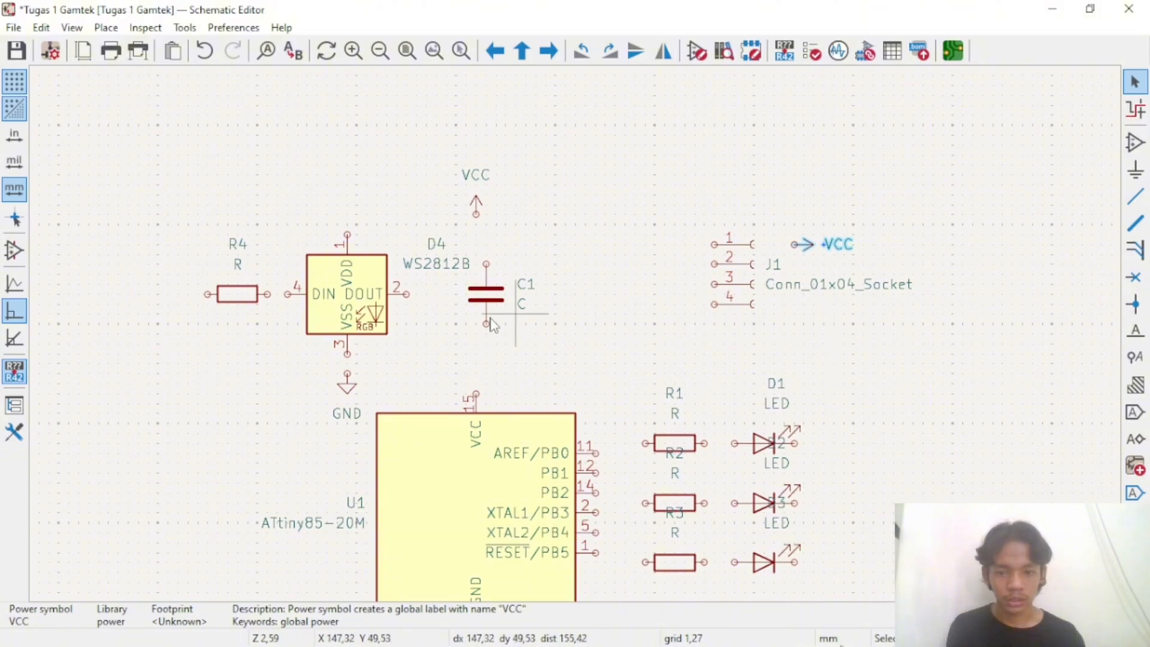
Duplicate the GND symbol below D4, rotate the copy to point right, and place it to the right of J1's pin 4
{"action": "left_click", "coordinate": [346, 391]}
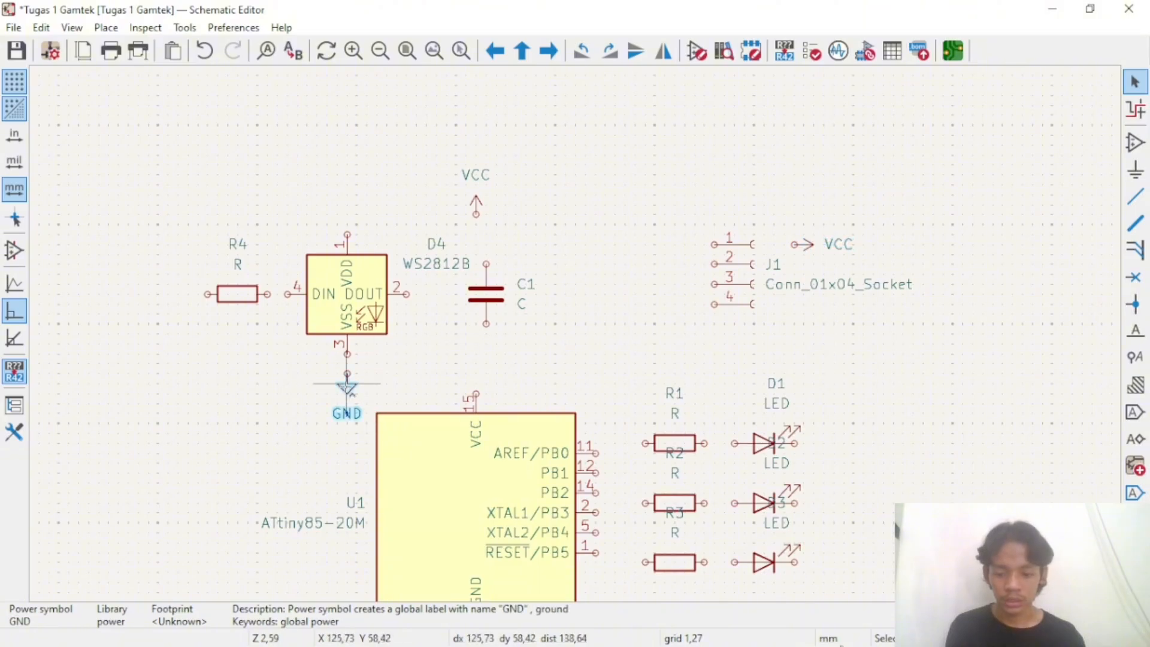
{"action": "key", "text": "ctrl+d"}
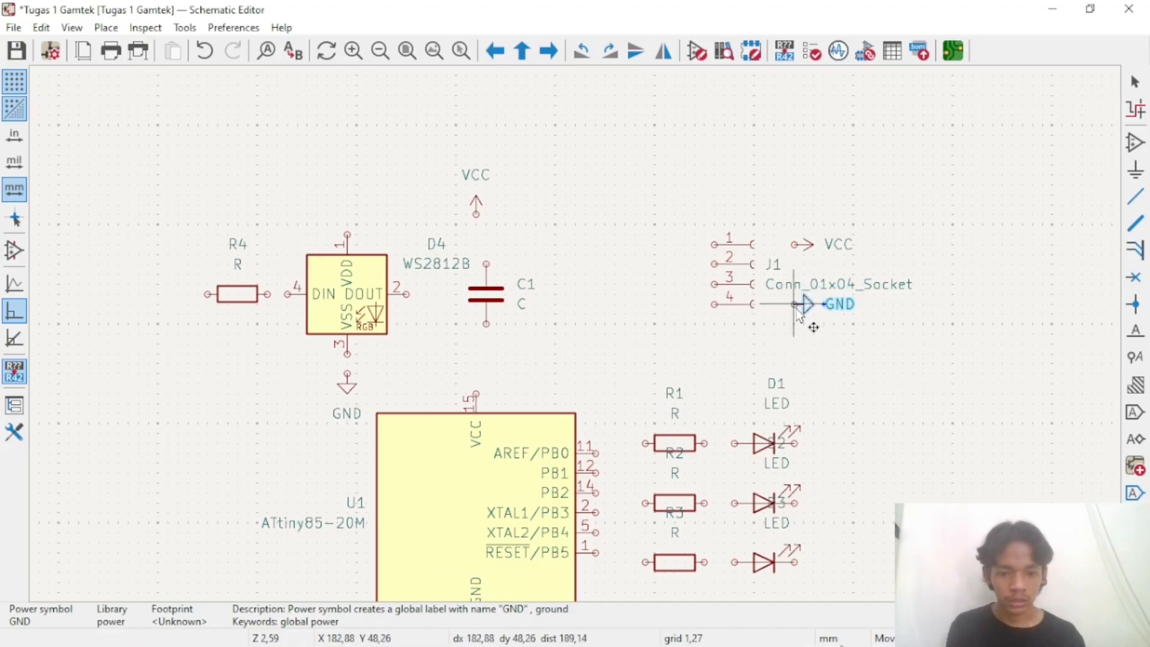
{"action": "left_click", "coordinate": [797, 307]}
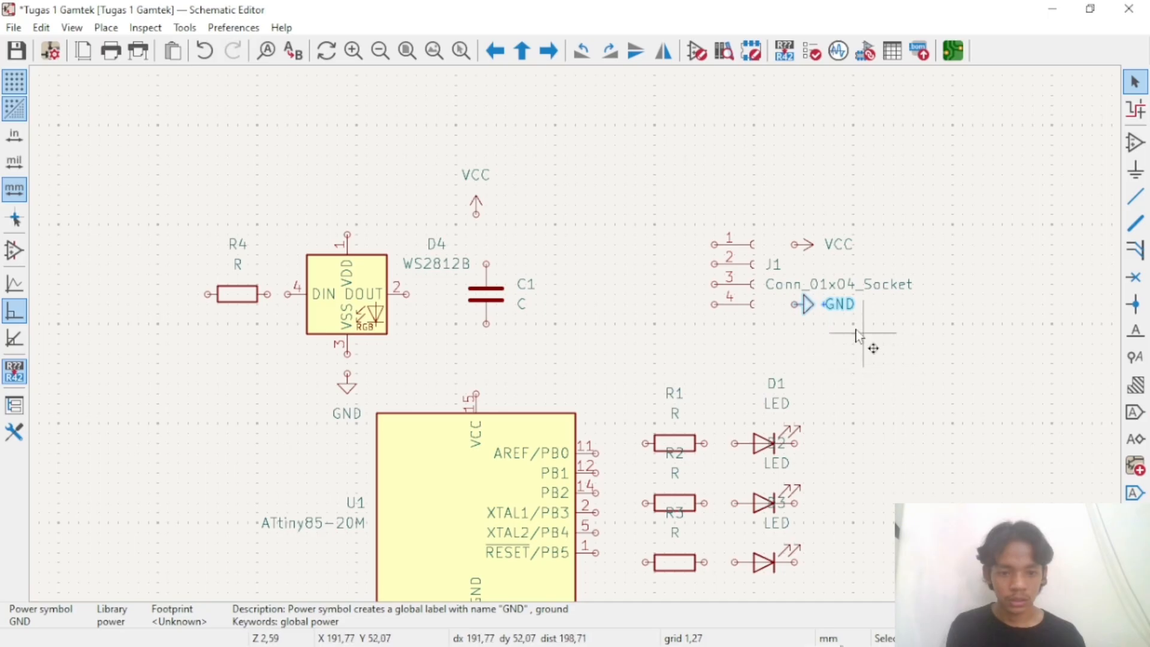
{"action": "right_click", "coordinate": [1005, 305]}
{"action": "left_click", "coordinate": [856, 176]}
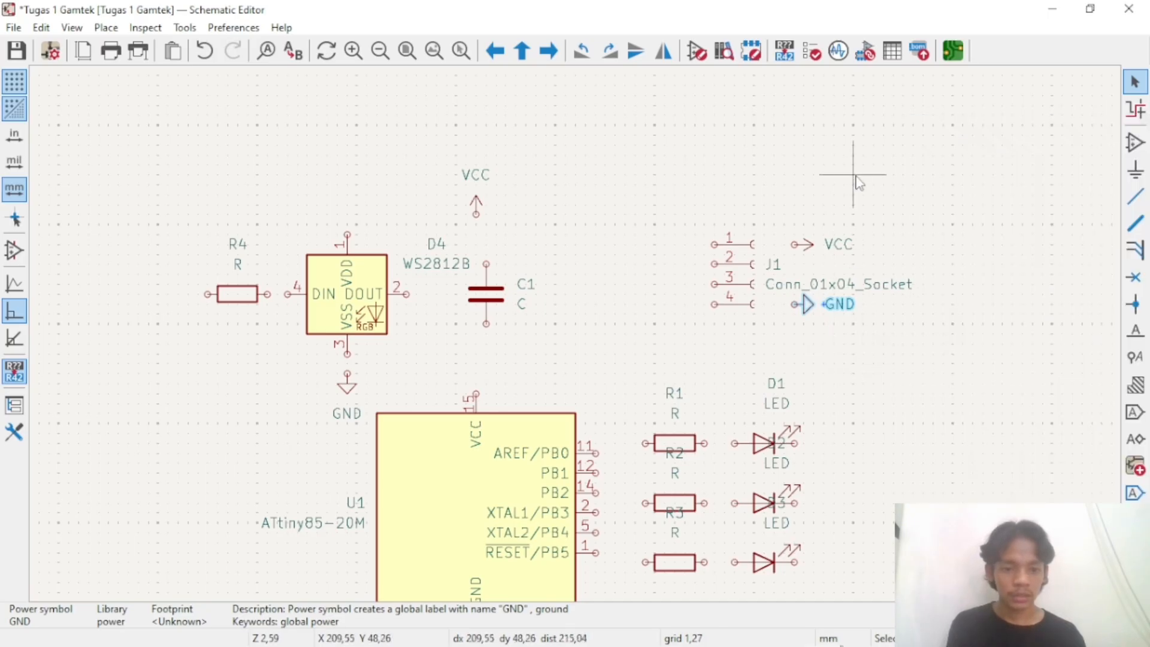
Move J1's VCC and GND symbols to the left of pins 1 and 4, flipped to point away from the connector
{"action": "scroll", "coordinate": [744, 274], "scroll_direction": "up", "scroll_amount": 5}
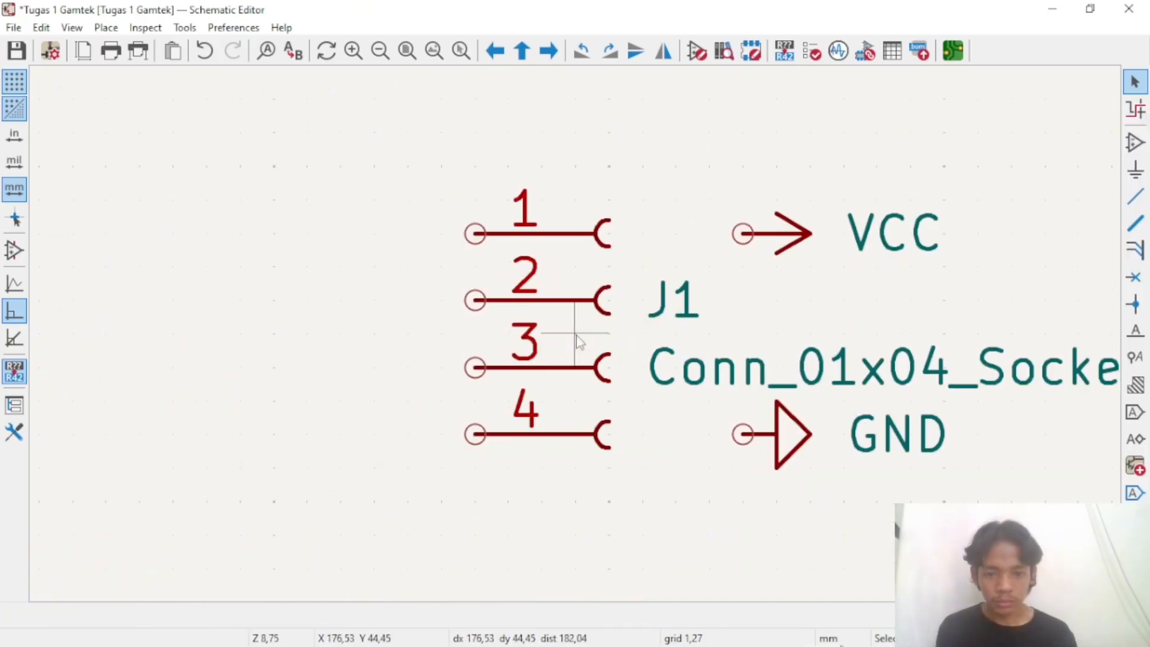
{"action": "scroll", "coordinate": [576, 335], "scroll_direction": "down", "scroll_amount": 4}
{"action": "left_click", "coordinate": [576, 334]}
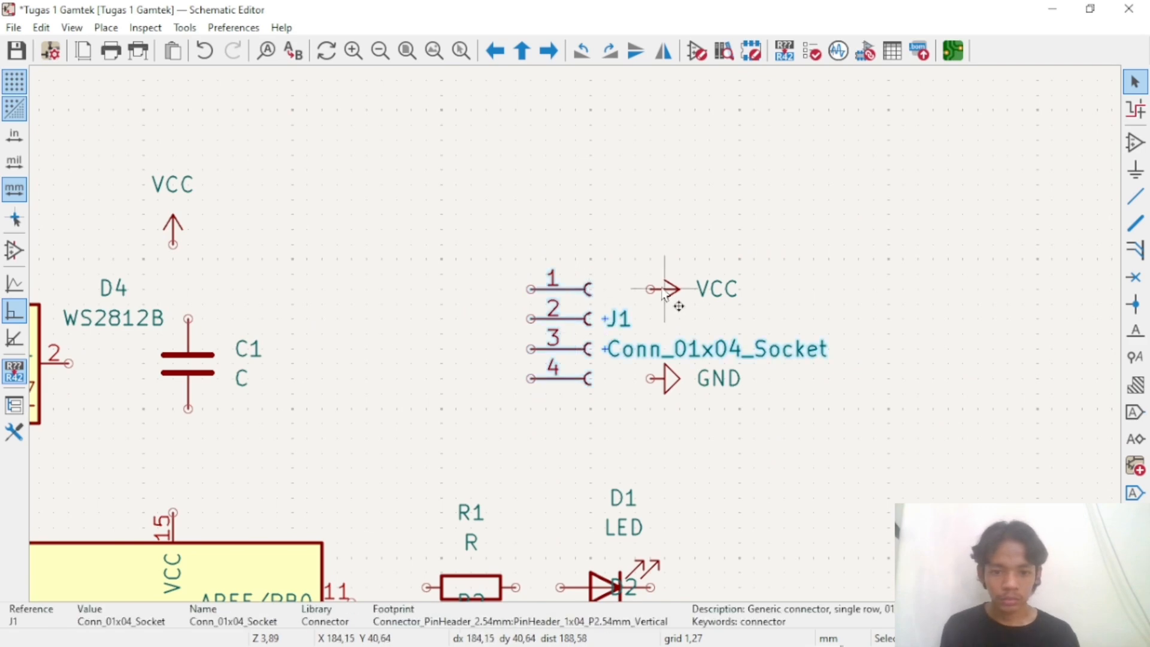
{"action": "left_click_drag", "start_coordinate": [664, 291], "coordinate": [463, 278]}
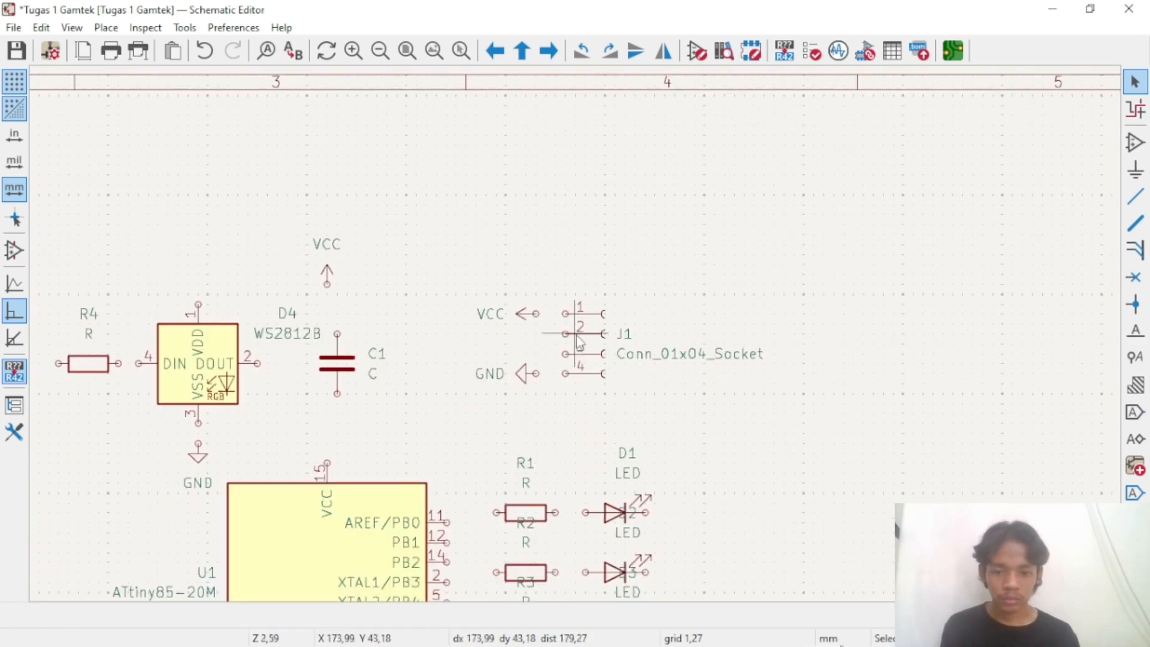
{"action": "scroll", "coordinate": [485, 493], "scroll_direction": "up", "scroll_amount": 1}
{"action": "scroll", "coordinate": [575, 335], "scroll_direction": "down", "scroll_amount": 3}
{"action": "scroll", "coordinate": [557, 382], "scroll_direction": "up", "scroll_amount": 3}
{"action": "scroll", "coordinate": [574, 334], "scroll_direction": "down", "scroll_amount": 1}
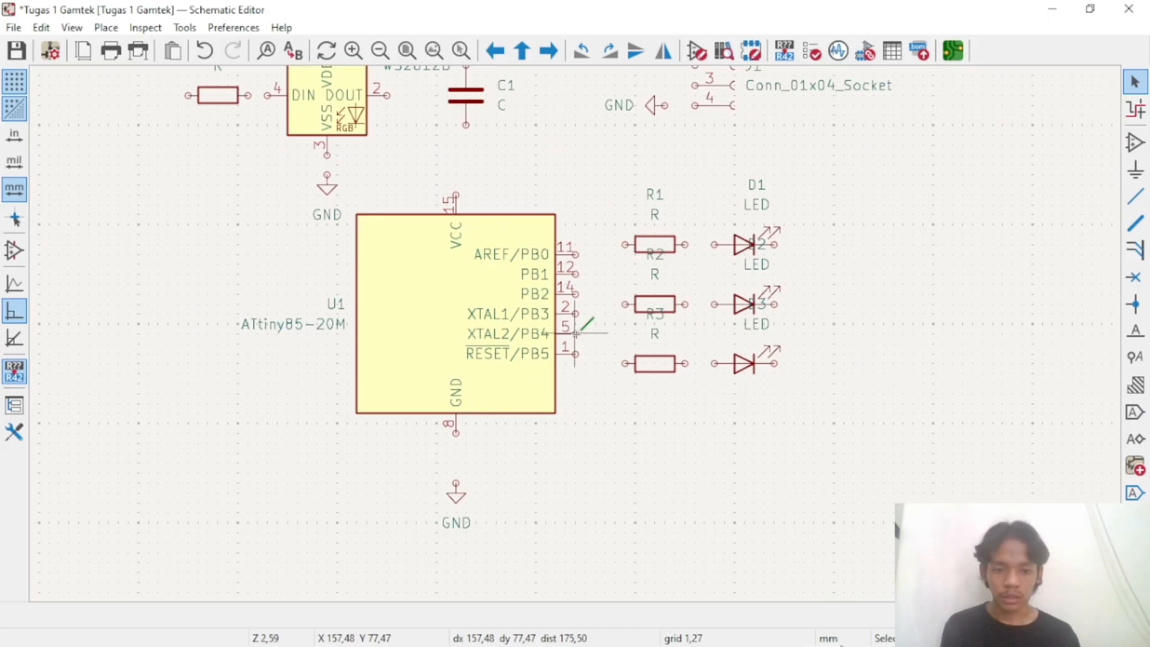
{"action": "scroll", "coordinate": [575, 334], "scroll_direction": "down", "scroll_amount": 2}
{"action": "scroll", "coordinate": [494, 144], "scroll_direction": "up", "scroll_amount": 2}
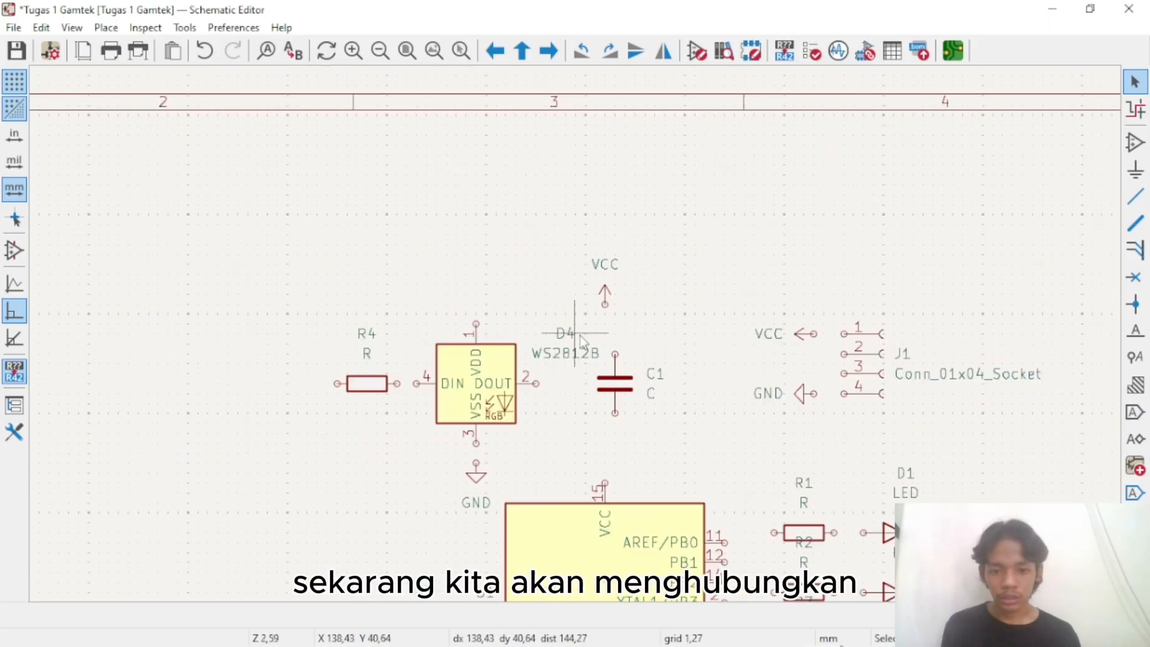
{"action": "scroll", "coordinate": [604, 324], "scroll_direction": "down", "scroll_amount": 1}
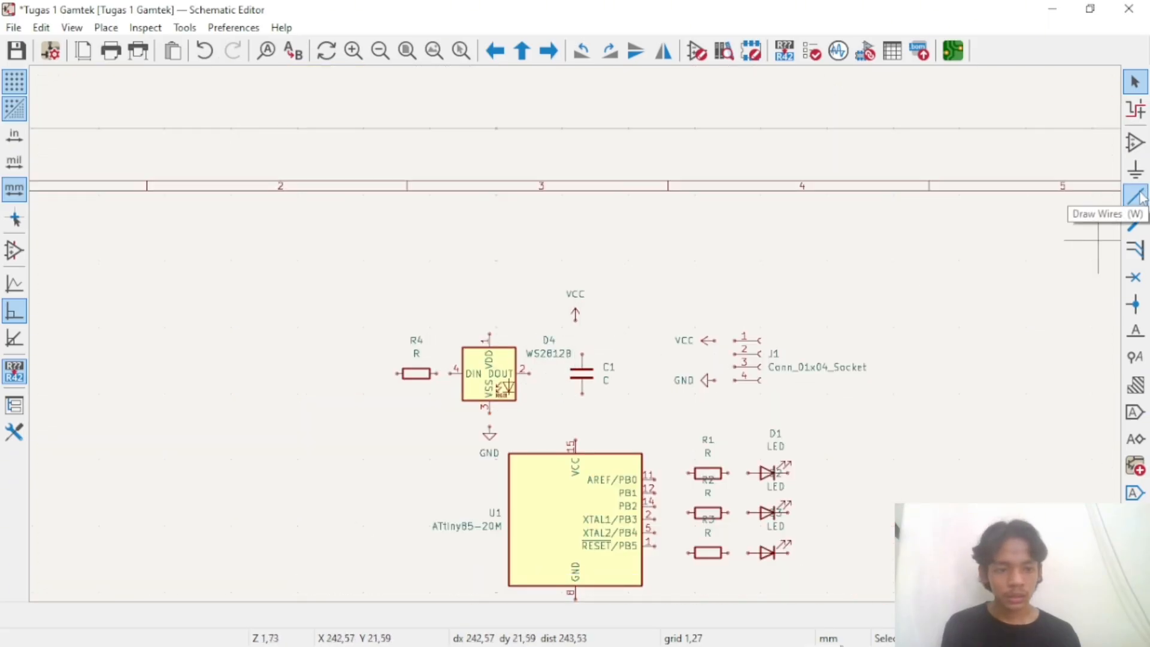
{"action": "scroll", "coordinate": [539, 318], "scroll_direction": "down", "scroll_amount": 3}
{"action": "scroll", "coordinate": [576, 338], "scroll_direction": "up", "scroll_amount": 3}
{"action": "scroll", "coordinate": [576, 338], "scroll_direction": "up", "scroll_amount": 1}
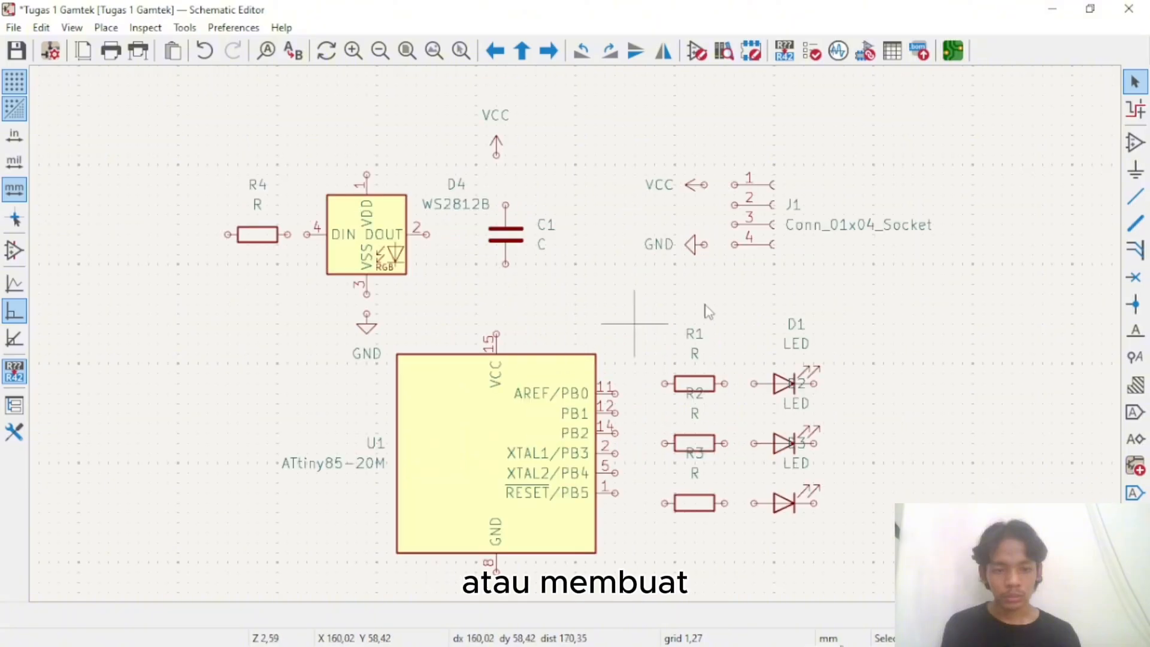
{"action": "left_click", "coordinate": [1133, 196]}
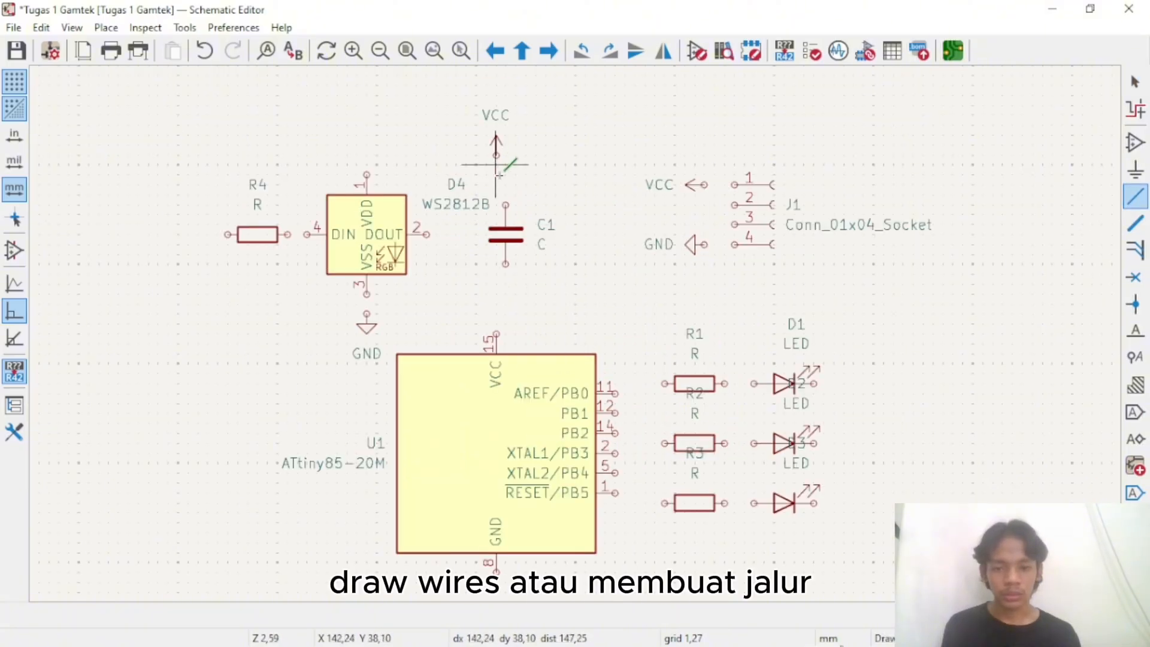
{"action": "right_click", "coordinate": [632, 144]}
{"action": "left_click", "coordinate": [668, 154]}
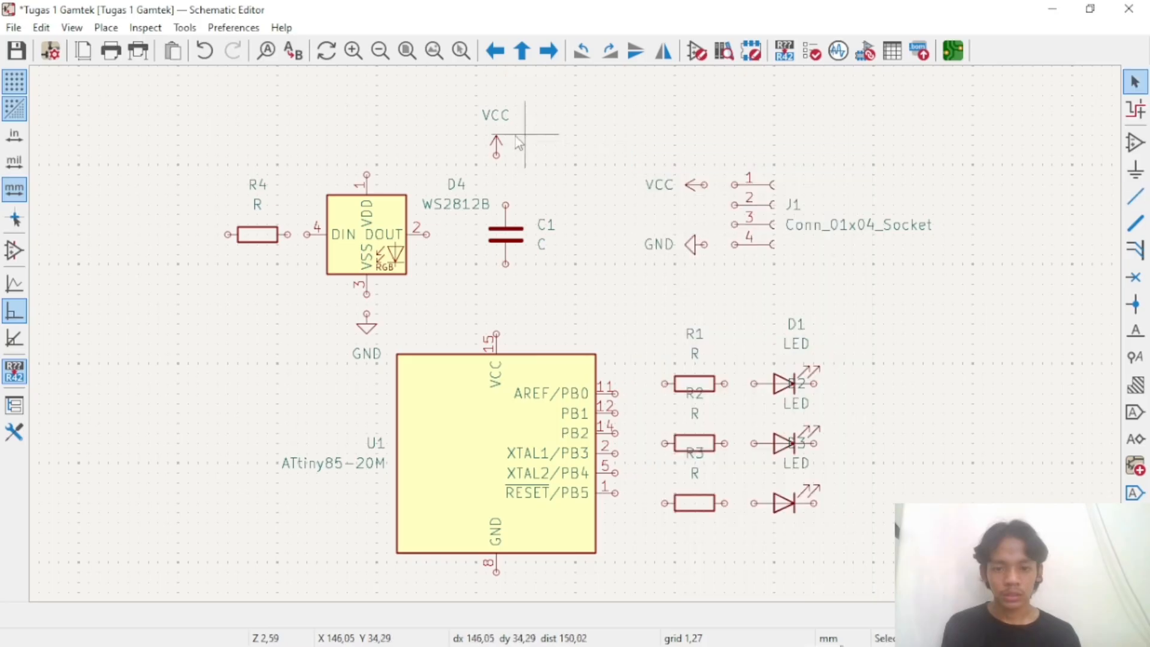
Move the VCC symbol above capacitor C1 so that it lines up with the capacitor's upper pin, and clear the selection
{"action": "left_click", "coordinate": [505, 154]}
{"action": "mouse_move", "coordinate": [505, 154]}
{"action": "left_mouse_down"}
{"action": "mouse_move", "coordinate": [524, 164]}
{"action": "mouse_move", "coordinate": [510, 171]}
{"action": "left_mouse_up"}
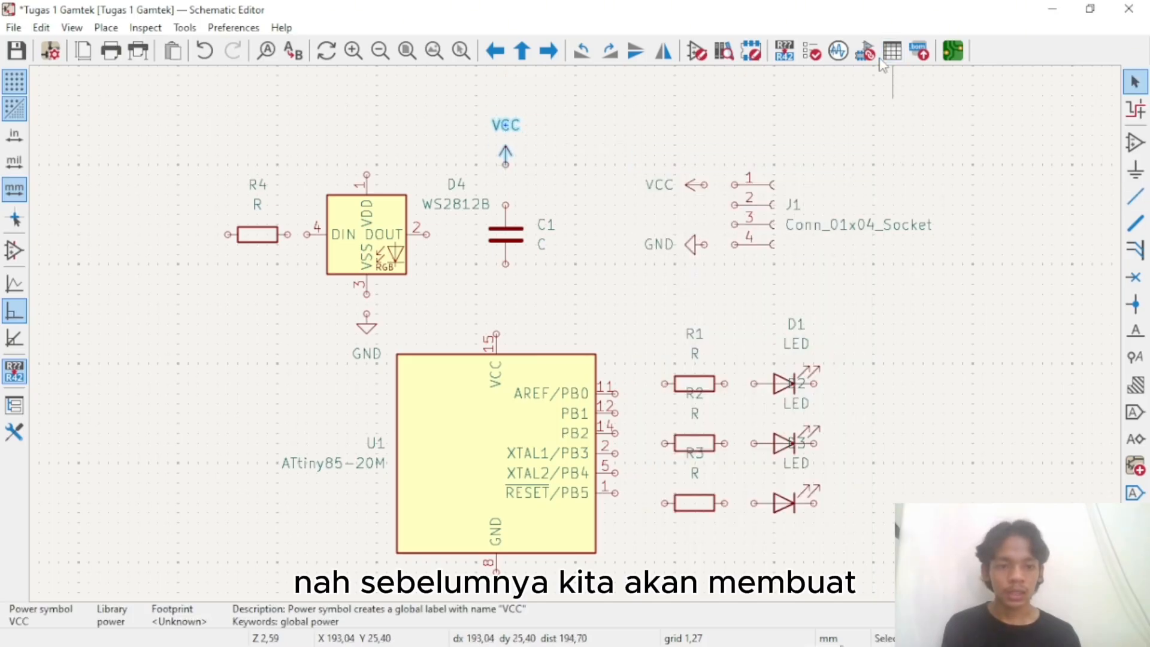
{"action": "scroll", "coordinate": [813, 367], "scroll_direction": "down", "scroll_amount": 2}
{"action": "scroll", "coordinate": [467, 362], "scroll_direction": "up", "scroll_amount": 2}
{"action": "scroll", "coordinate": [575, 333], "scroll_direction": "down", "scroll_amount": 1}
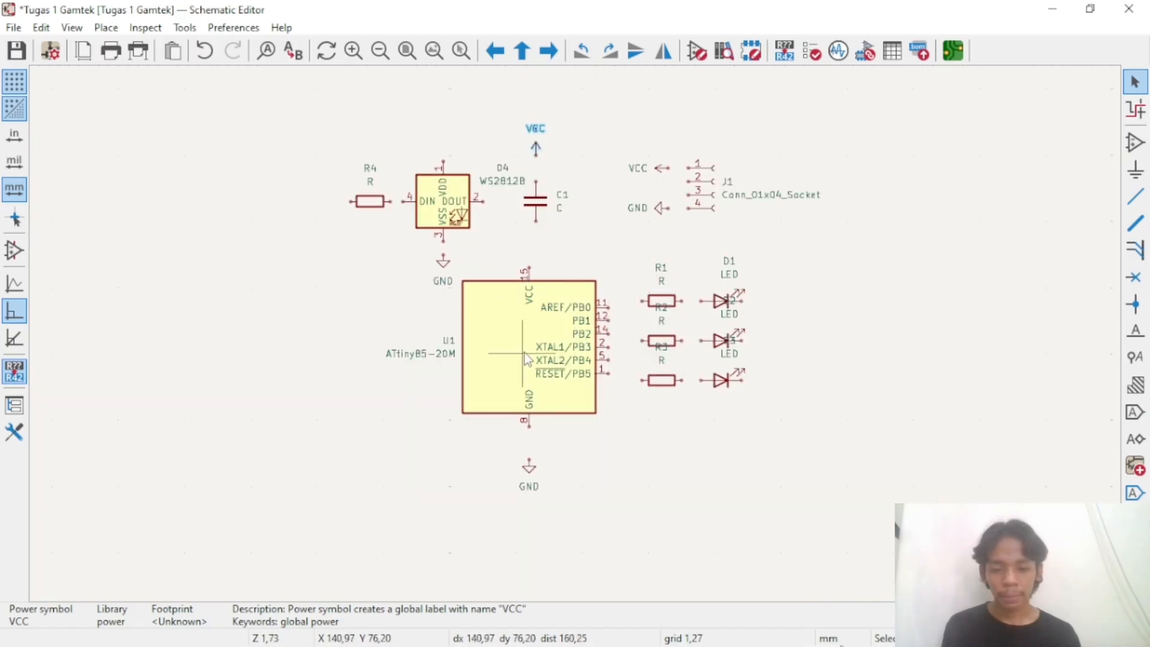
{"action": "scroll", "coordinate": [523, 358], "scroll_direction": "down", "scroll_amount": 1}
{"action": "scroll", "coordinate": [523, 357], "scroll_direction": "up", "scroll_amount": 2}
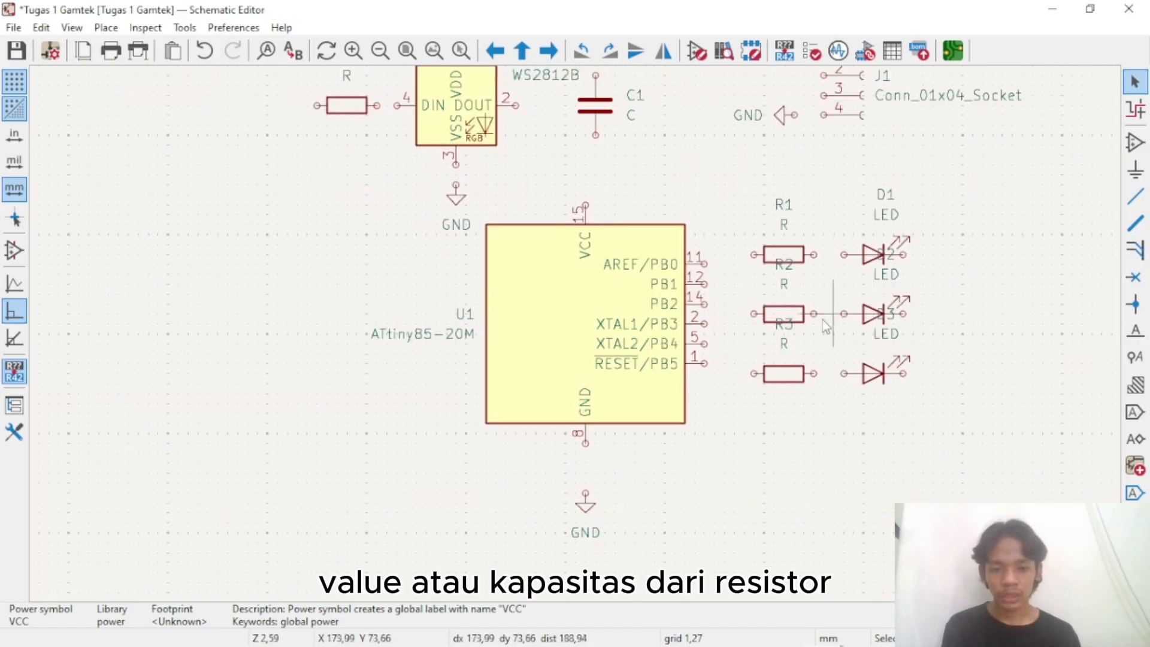
{"action": "scroll", "coordinate": [576, 341], "scroll_direction": "down", "scroll_amount": 1}
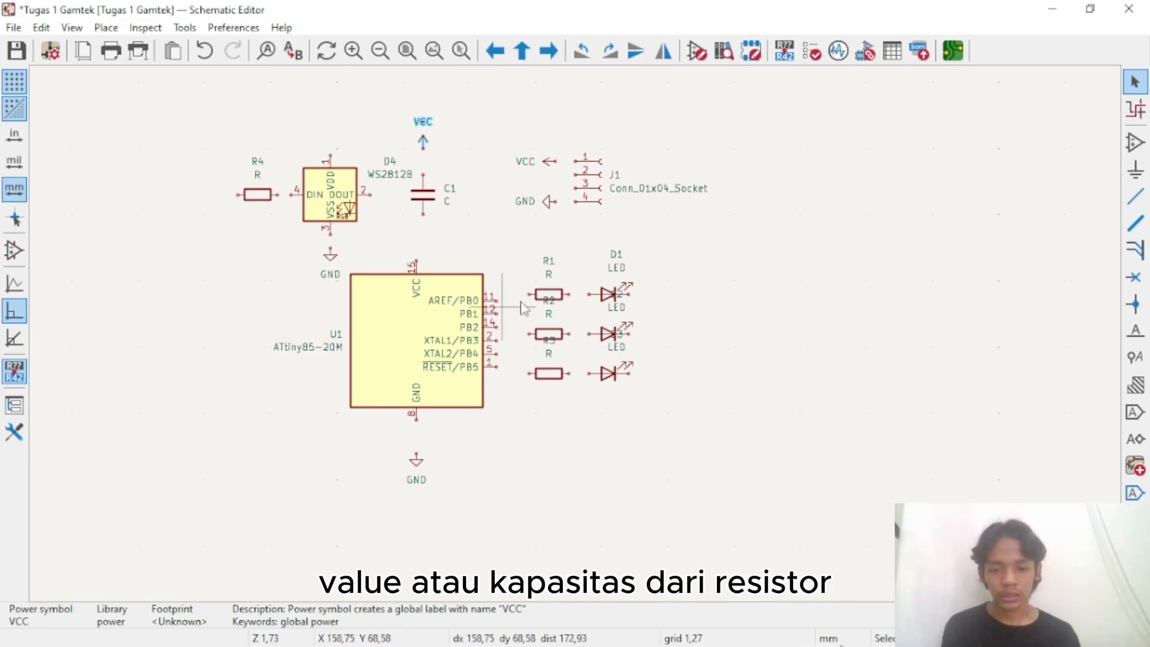
{"action": "left_click", "coordinate": [732, 308]}
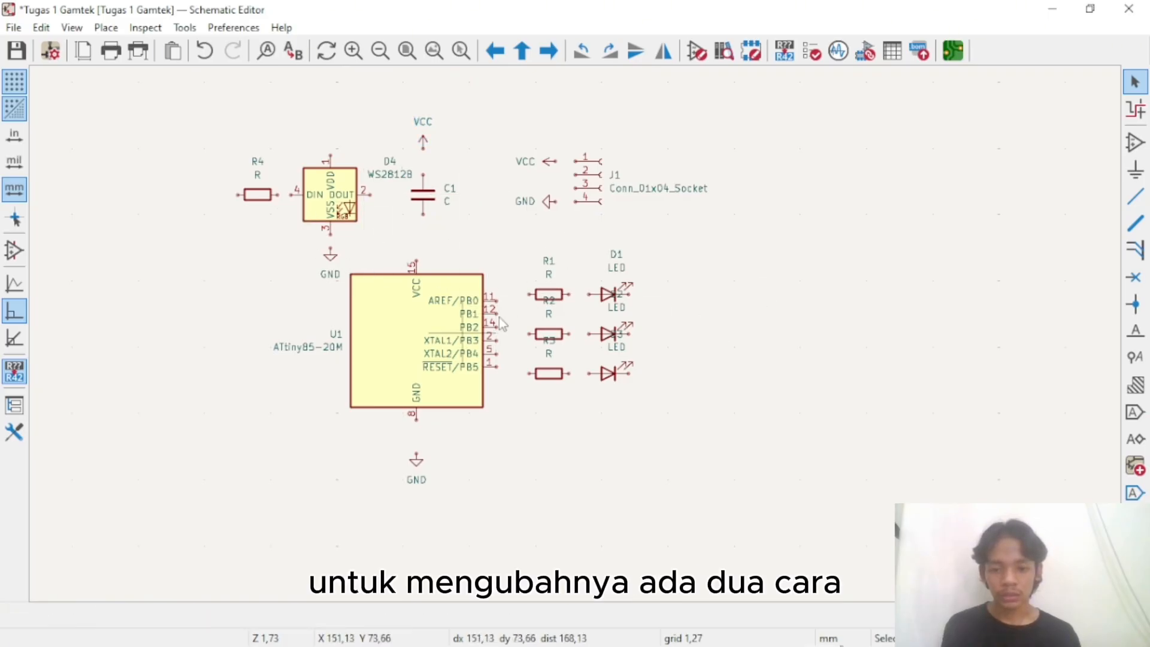
Set the value of resistor R1 to 220 in its symbol properties
{"action": "left_click", "coordinate": [557, 294]}
{"action": "double_click", "coordinate": [557, 294]}
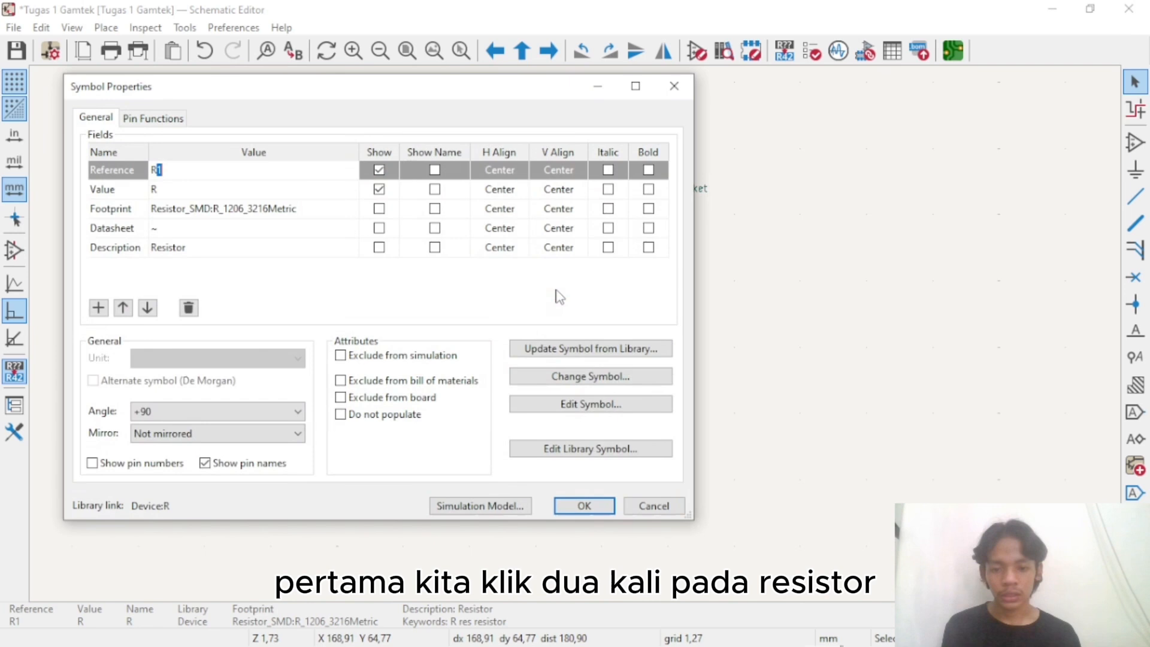
{"action": "left_click", "coordinate": [309, 196]}
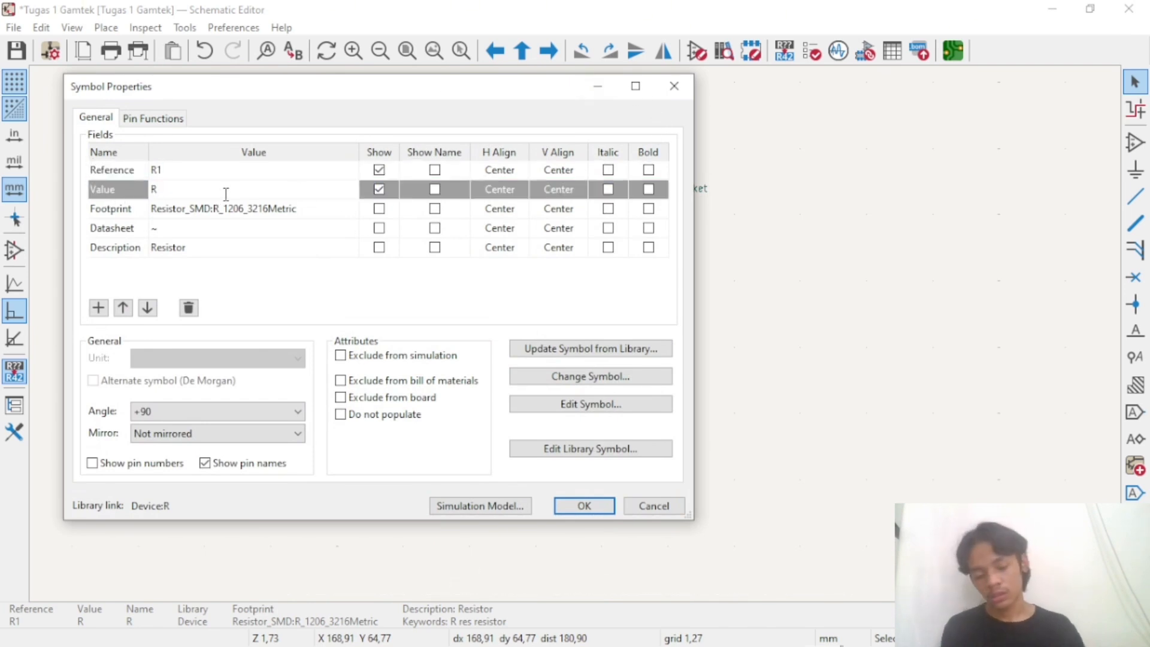
{"action": "key", "text": "BackSpace"}
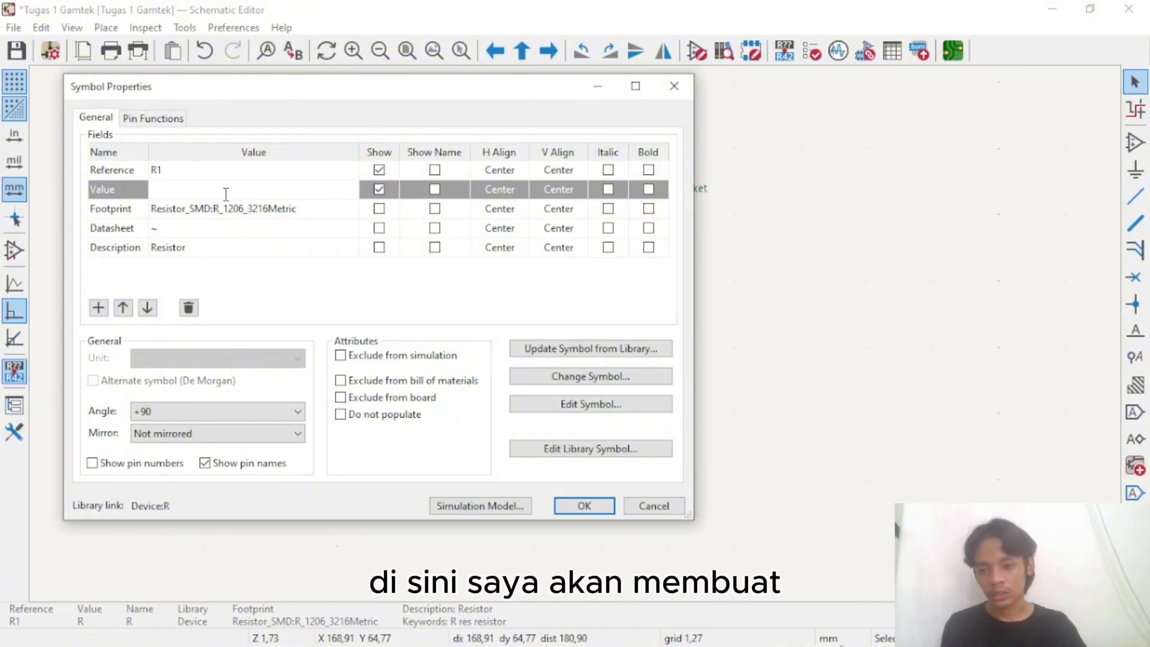
{"action": "key", "text": "BackSpace"}
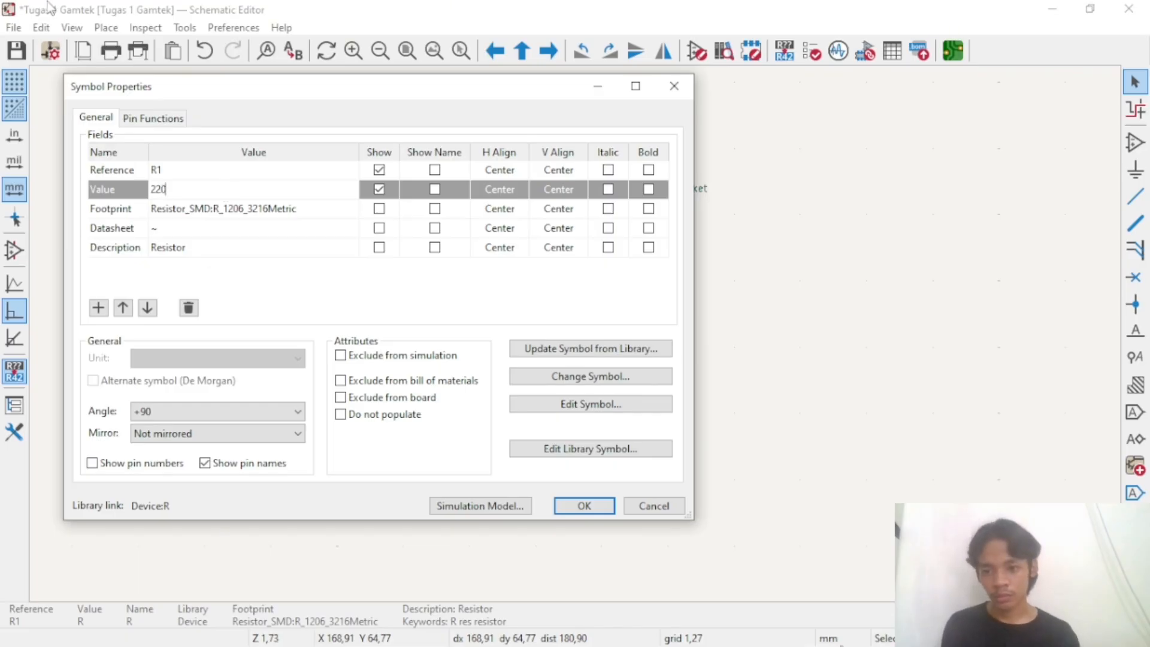
{"action": "left_click", "coordinate": [584, 505]}
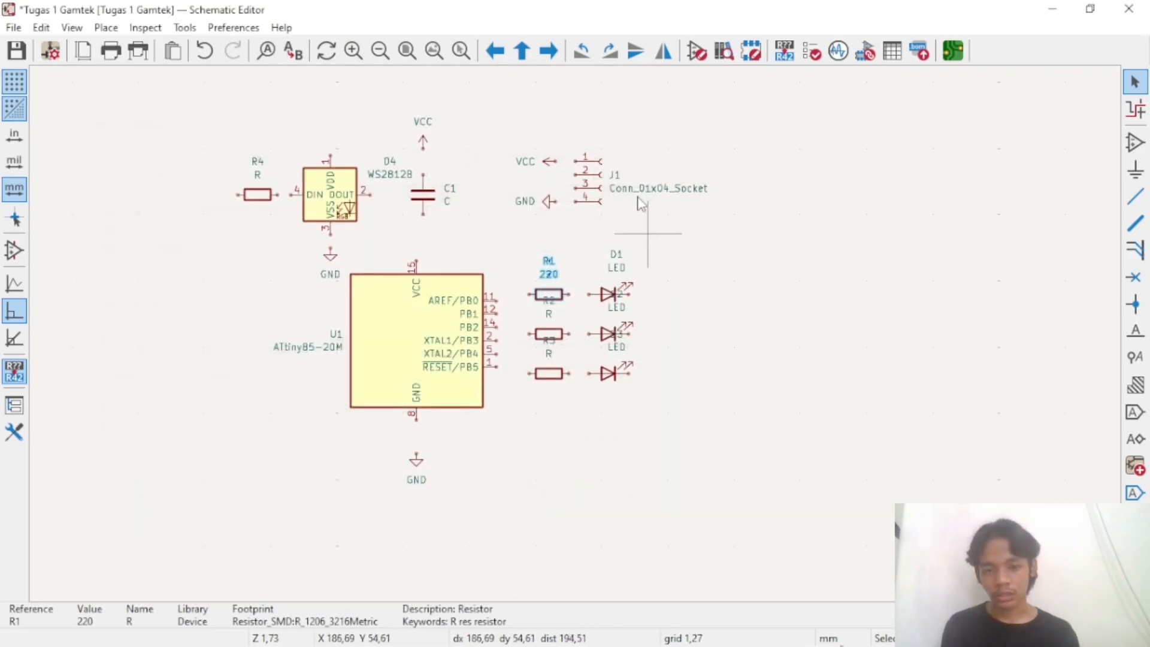
Expand the D1-D3 and R2-R4 groups in the Symbol Fields Table and set R2's value to 220
{"action": "left_click", "coordinate": [856, 150]}
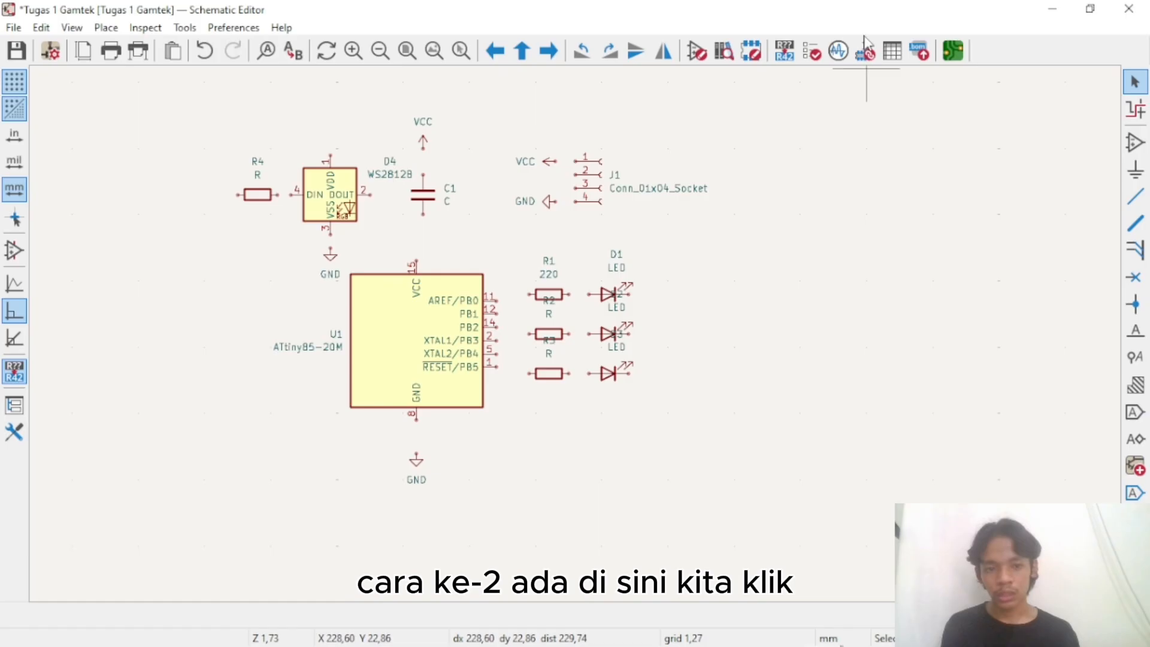
{"action": "left_click", "coordinate": [892, 51]}
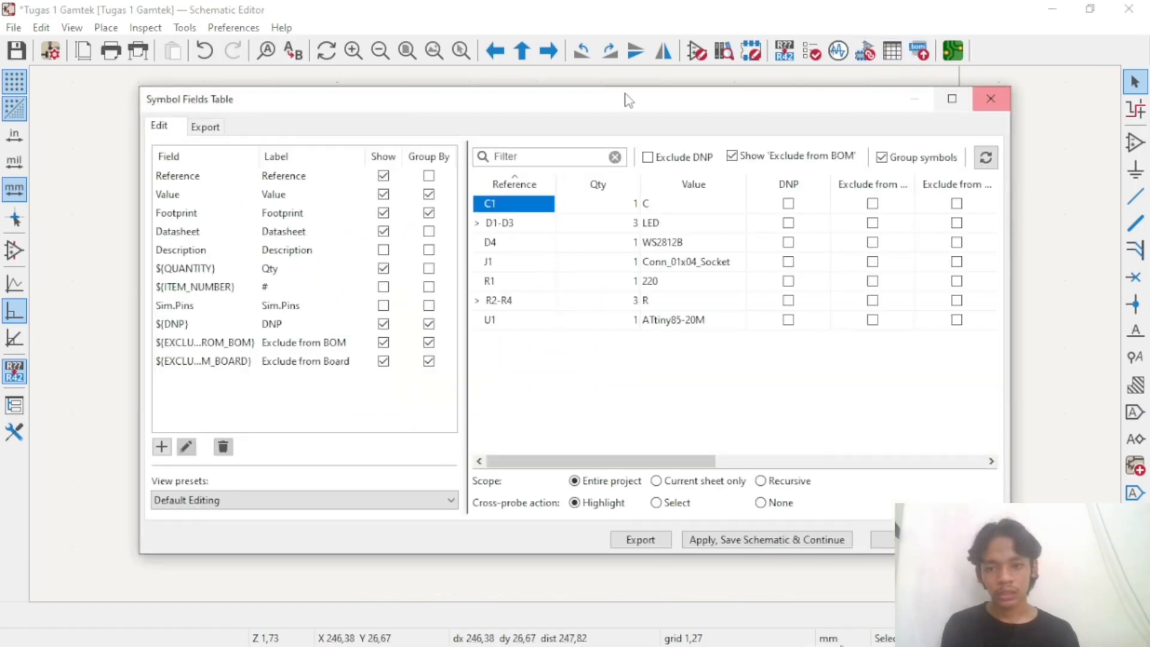
{"action": "left_click", "coordinate": [992, 98]}
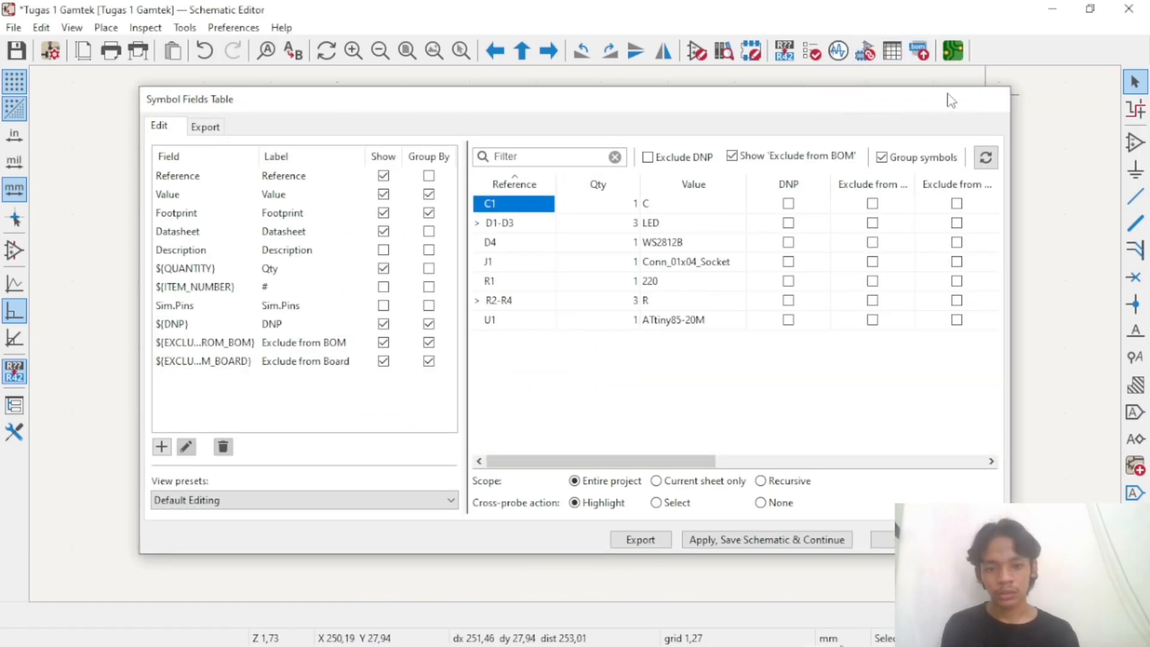
{"action": "left_click", "coordinate": [893, 52]}
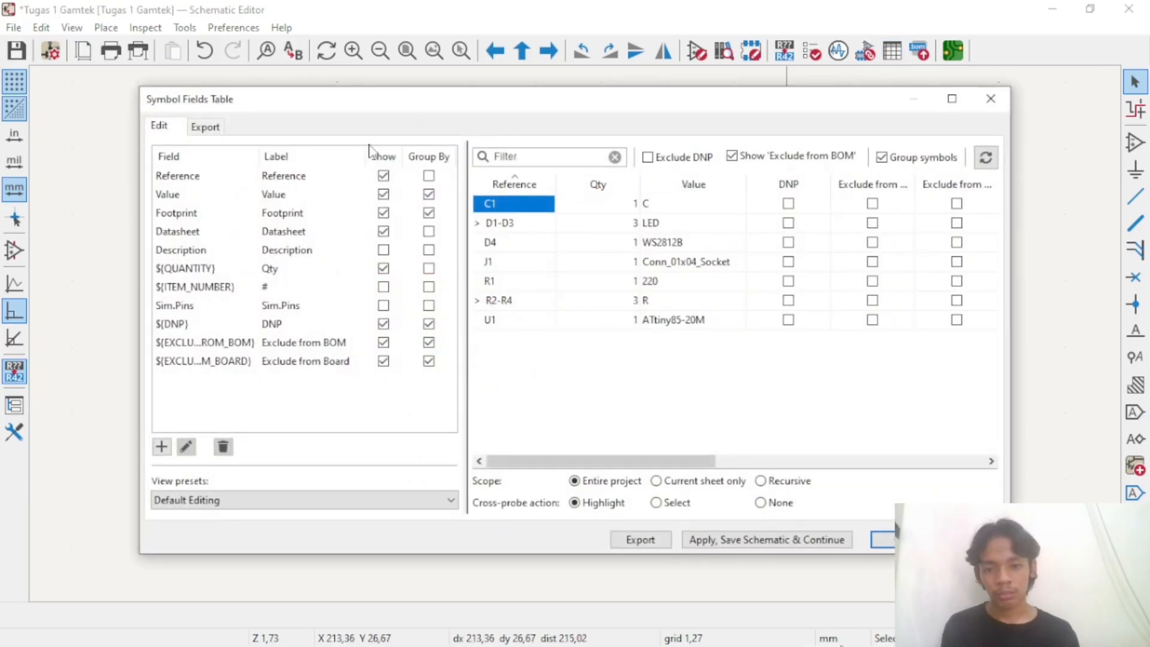
{"action": "left_click", "coordinate": [478, 224]}
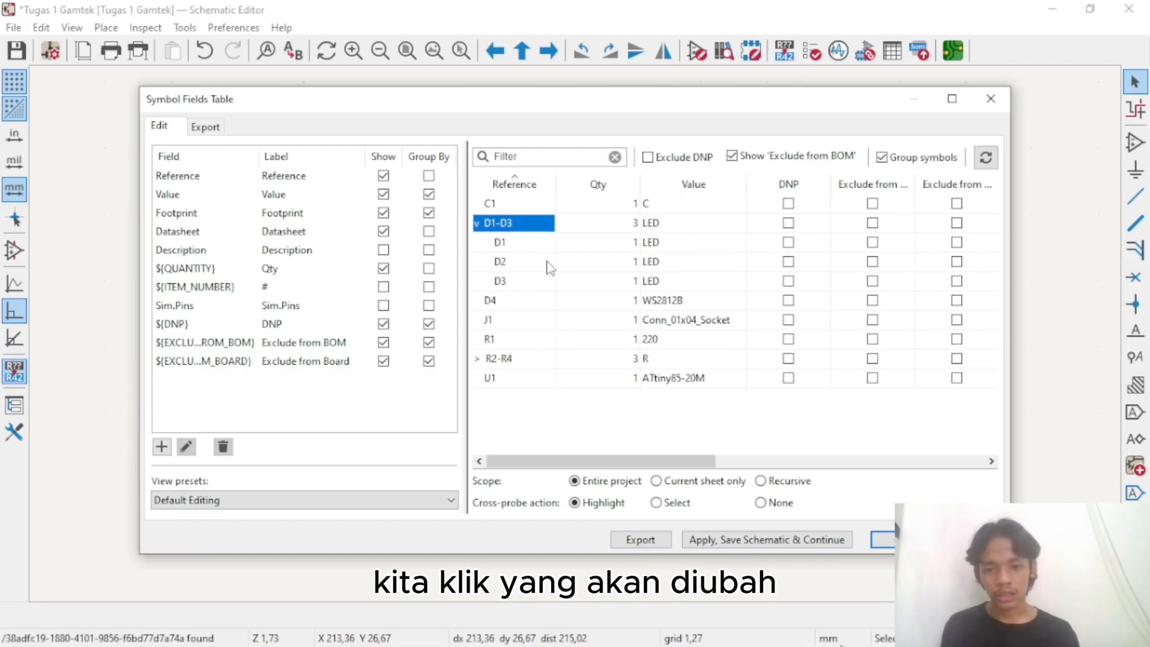
{"action": "left_click", "coordinate": [525, 337]}
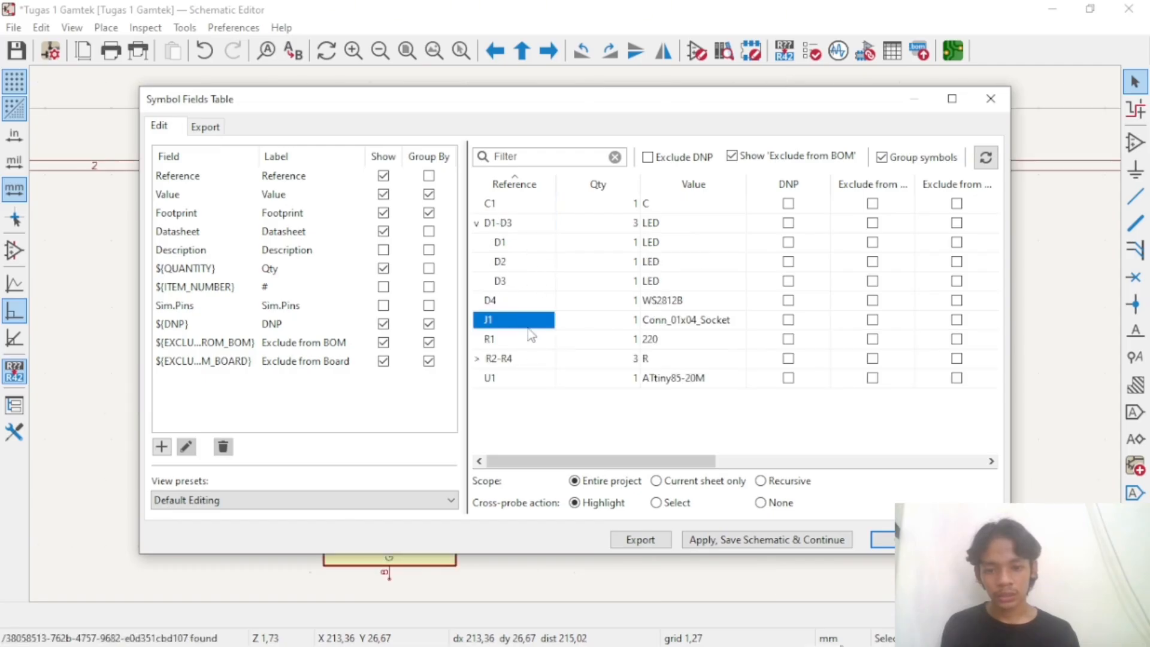
{"action": "left_click", "coordinate": [478, 359]}
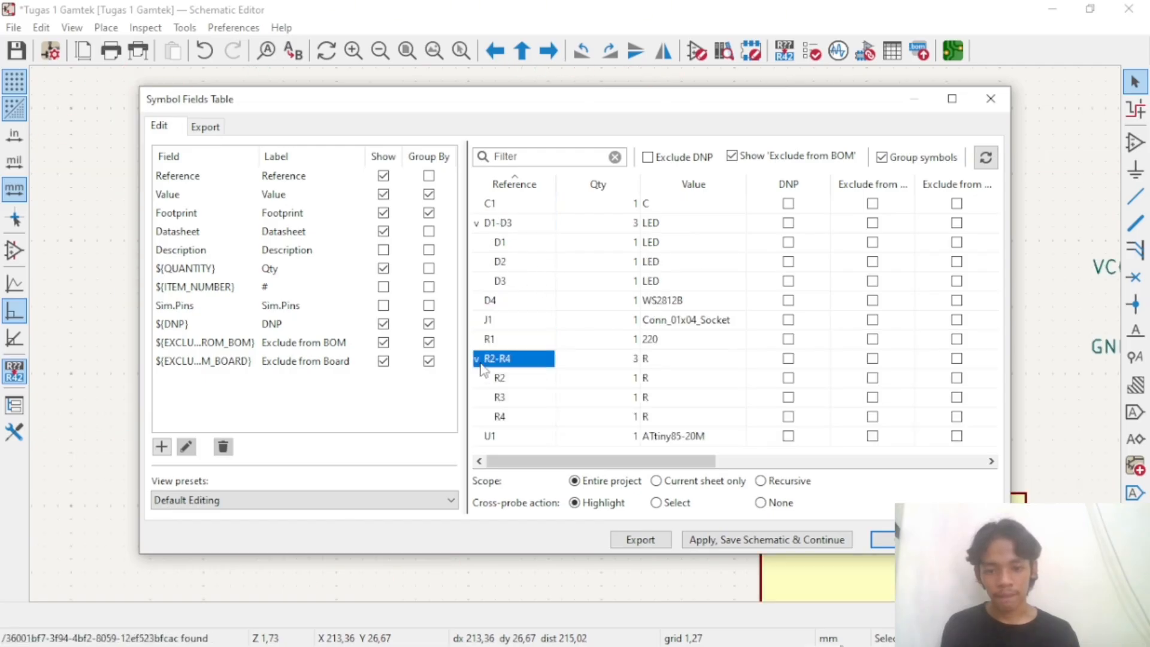
{"action": "double_click", "coordinate": [669, 376]}
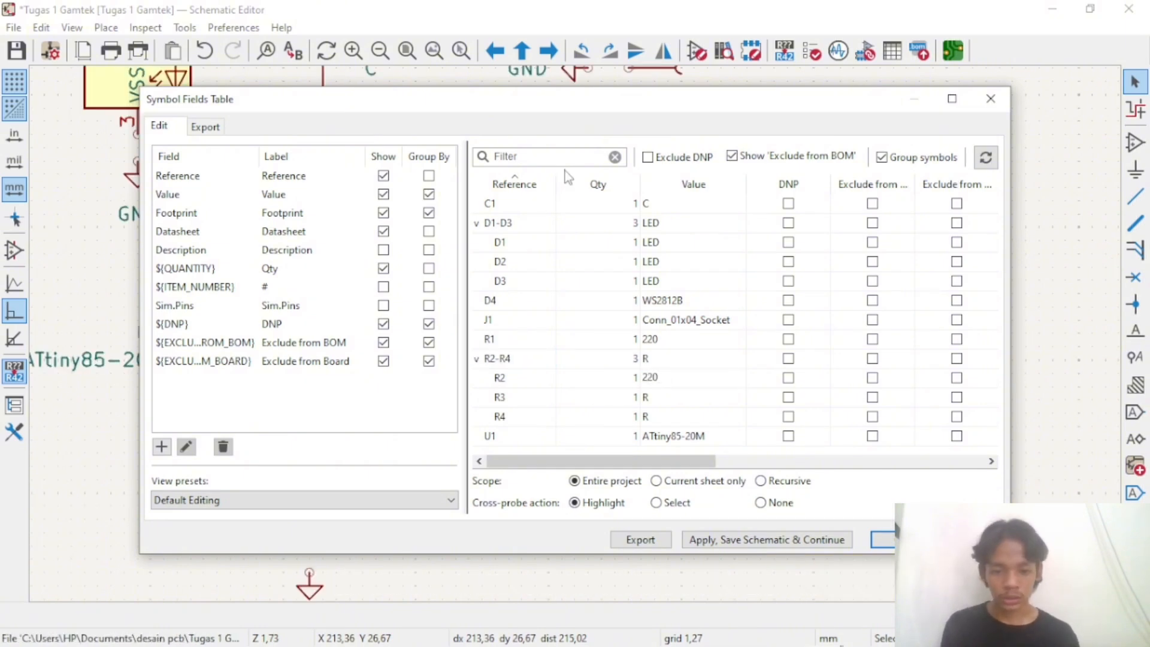
Set the values of resistors R3 and R4 to 220 in the Symbol Fields Table
{"action": "double_click", "coordinate": [671, 399]}
{"action": "type", "text": "2"}
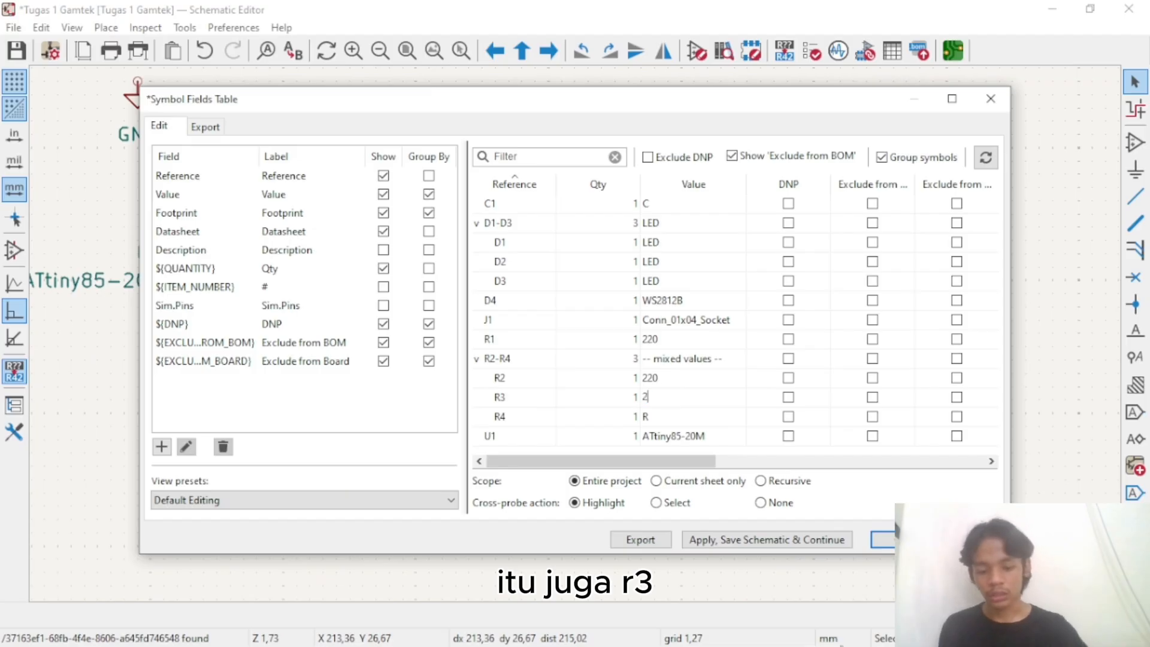
{"action": "type", "text": "20"}
{"action": "double_click", "coordinate": [659, 417]}
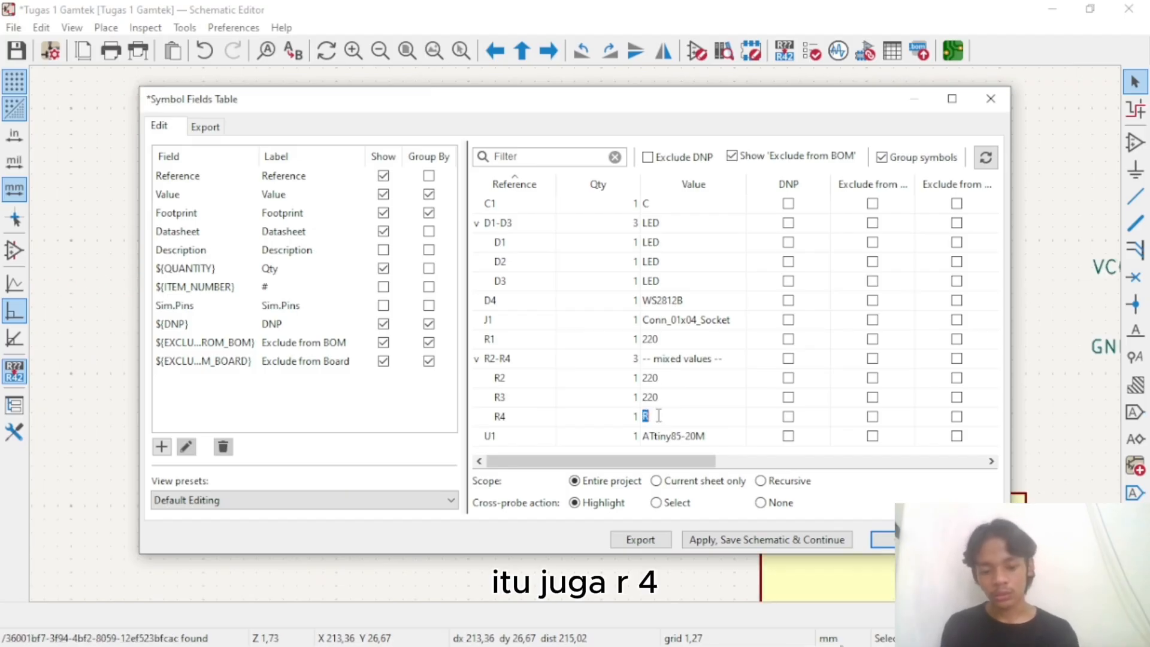
{"action": "key", "text": "Return"}
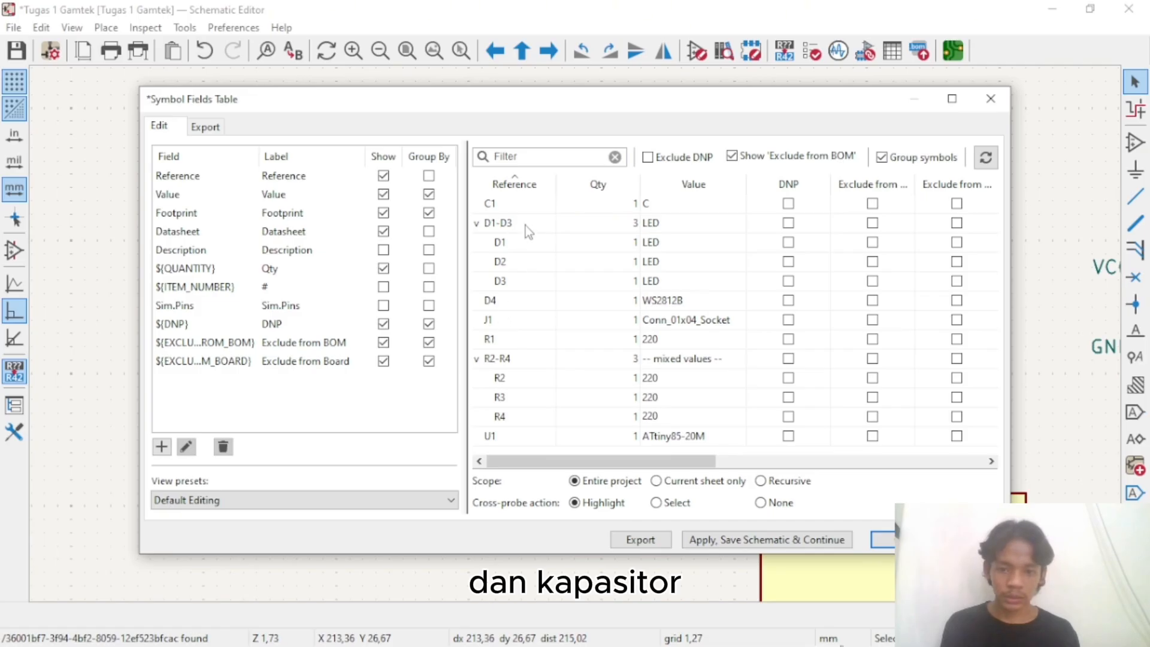
Set capacitor C1's value to 100uF and accept the edits in the Symbol Fields Table
{"action": "double_click", "coordinate": [672, 205]}
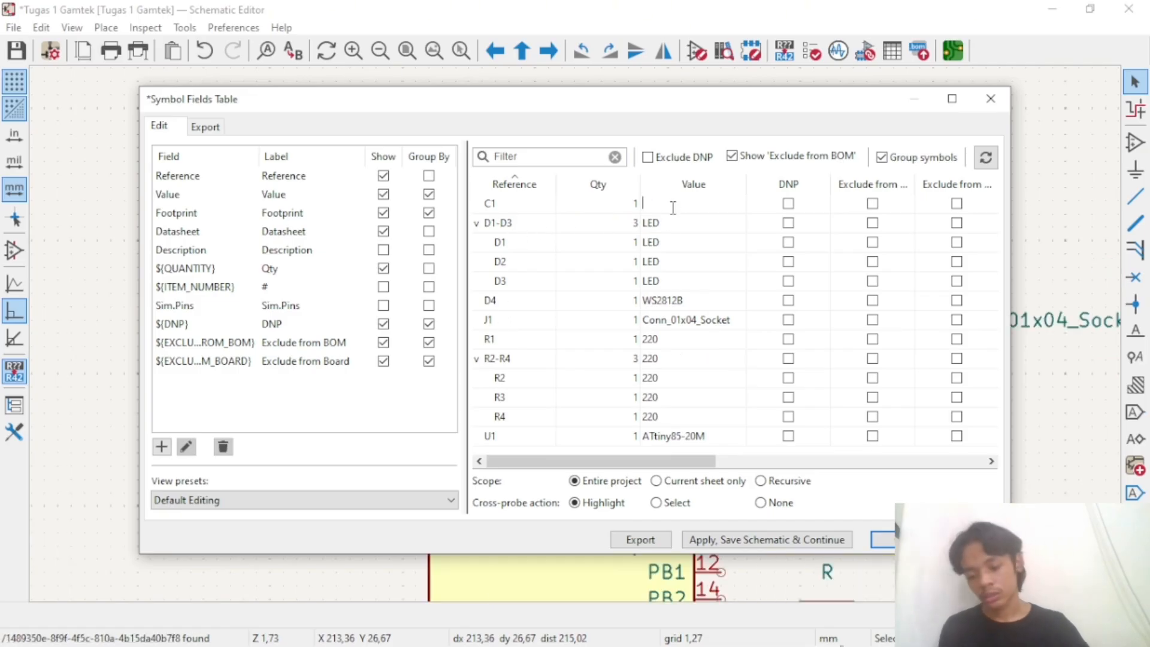
{"action": "type", "text": "100uF"}
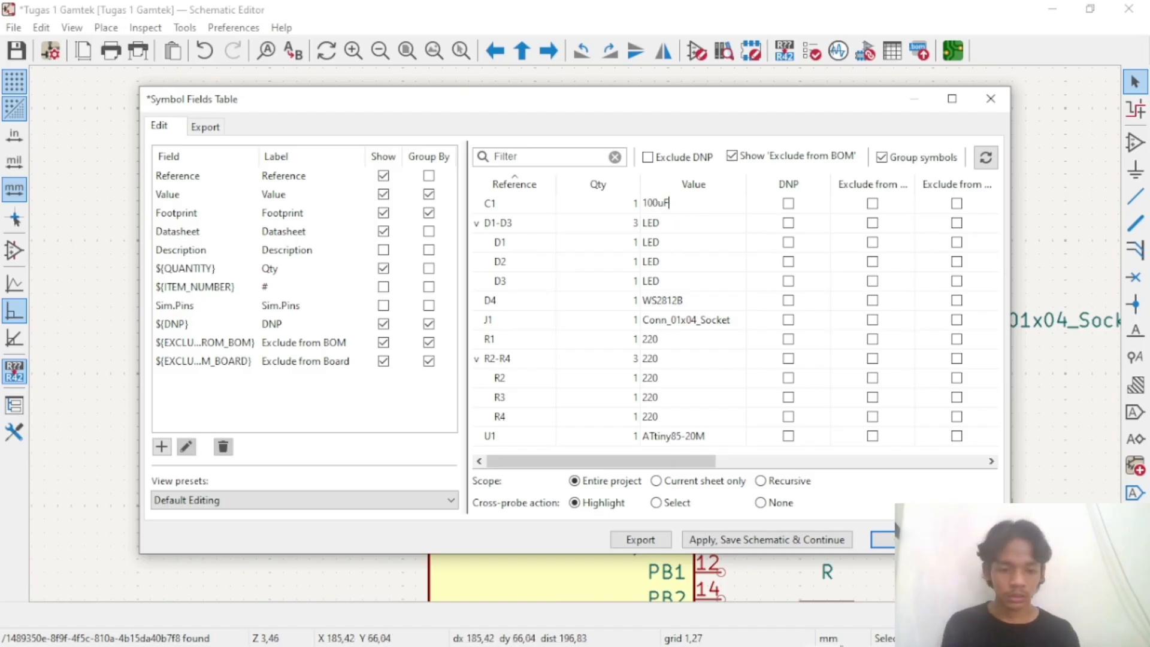
{"action": "left_click", "coordinate": [882, 540]}
Arrange R3's reference and value side by side in one row directly above the resistor, and arrange D3's labels likewise
{"action": "scroll", "coordinate": [616, 372], "scroll_direction": "down", "scroll_amount": 5}
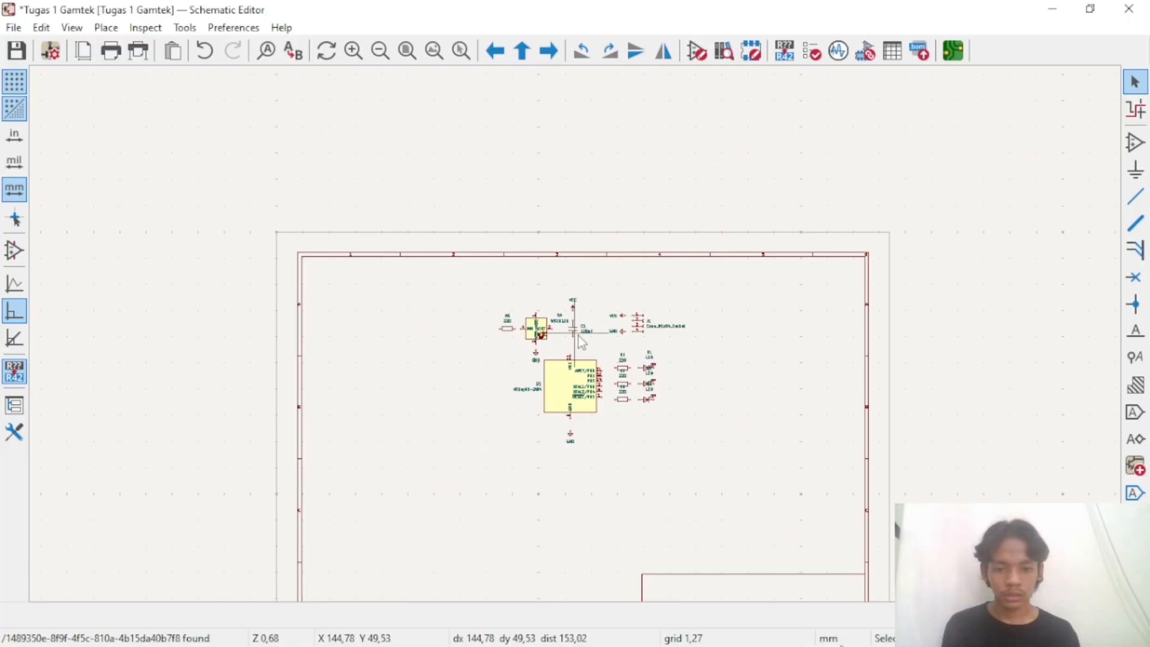
{"action": "scroll", "coordinate": [599, 335], "scroll_direction": "up", "scroll_amount": 6}
{"action": "scroll", "coordinate": [576, 339], "scroll_direction": "down", "scroll_amount": 1}
{"action": "scroll", "coordinate": [575, 335], "scroll_direction": "up", "scroll_amount": 2}
{"action": "left_click", "coordinate": [575, 334]}
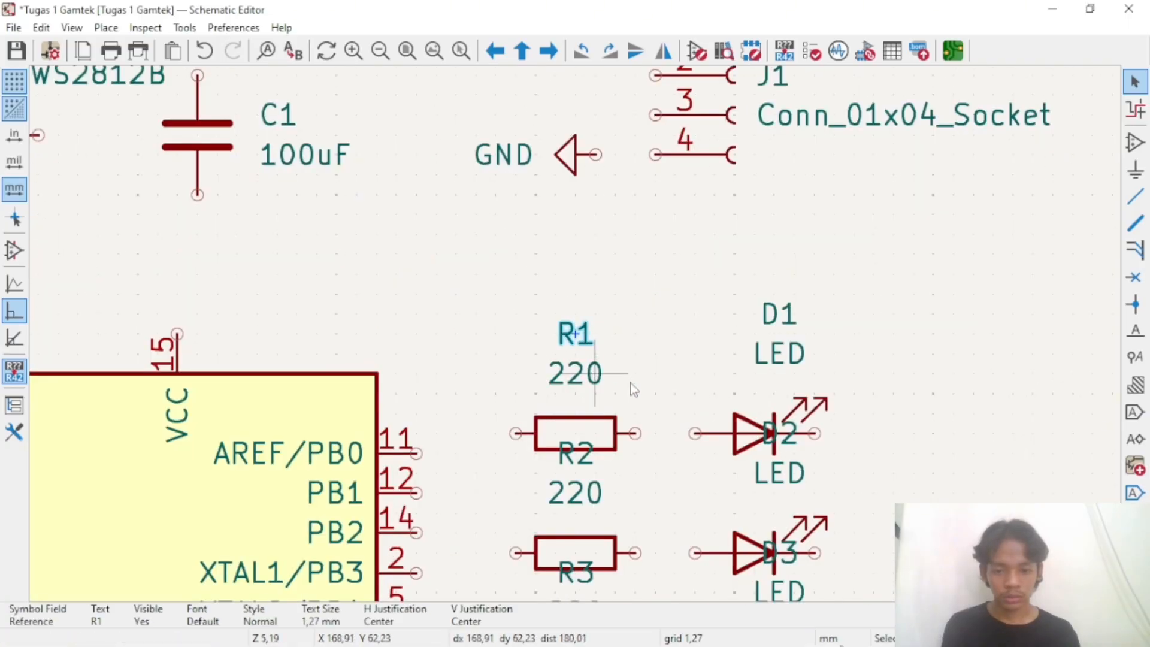
{"action": "left_click", "coordinate": [631, 382]}
{"action": "scroll", "coordinate": [612, 406], "scroll_direction": "down", "scroll_amount": 3}
{"action": "scroll", "coordinate": [576, 340], "scroll_direction": "up", "scroll_amount": 4}
{"action": "scroll", "coordinate": [574, 338], "scroll_direction": "down", "scroll_amount": 3}
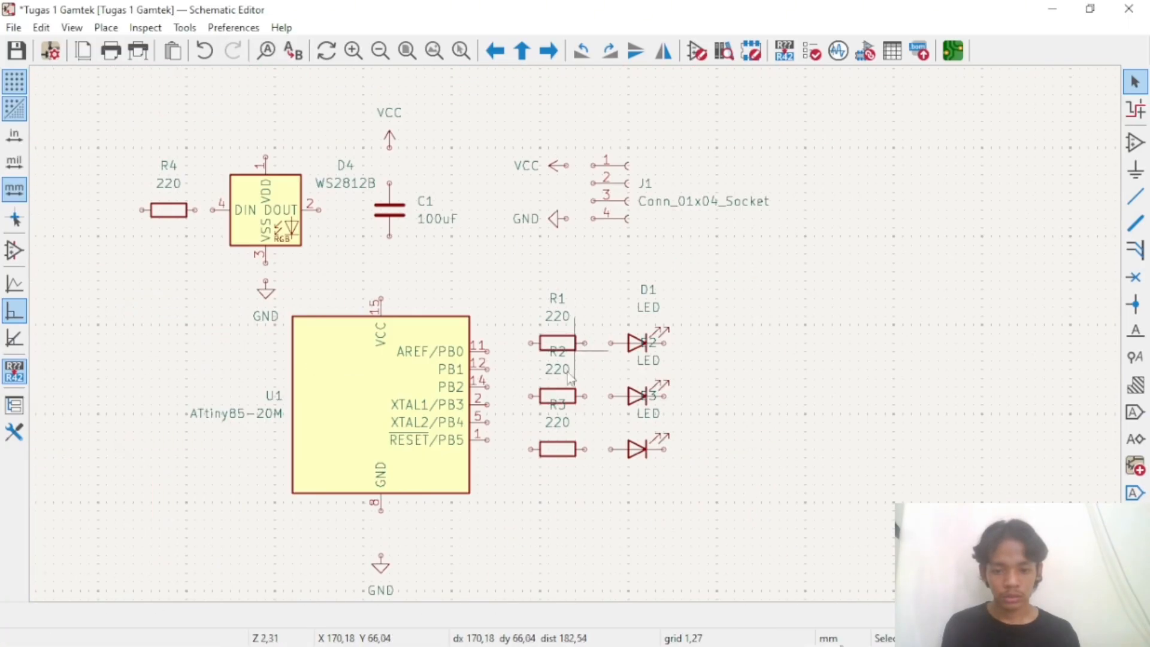
{"action": "scroll", "coordinate": [571, 377], "scroll_direction": "up", "scroll_amount": 3}
{"action": "key", "text": "e"}
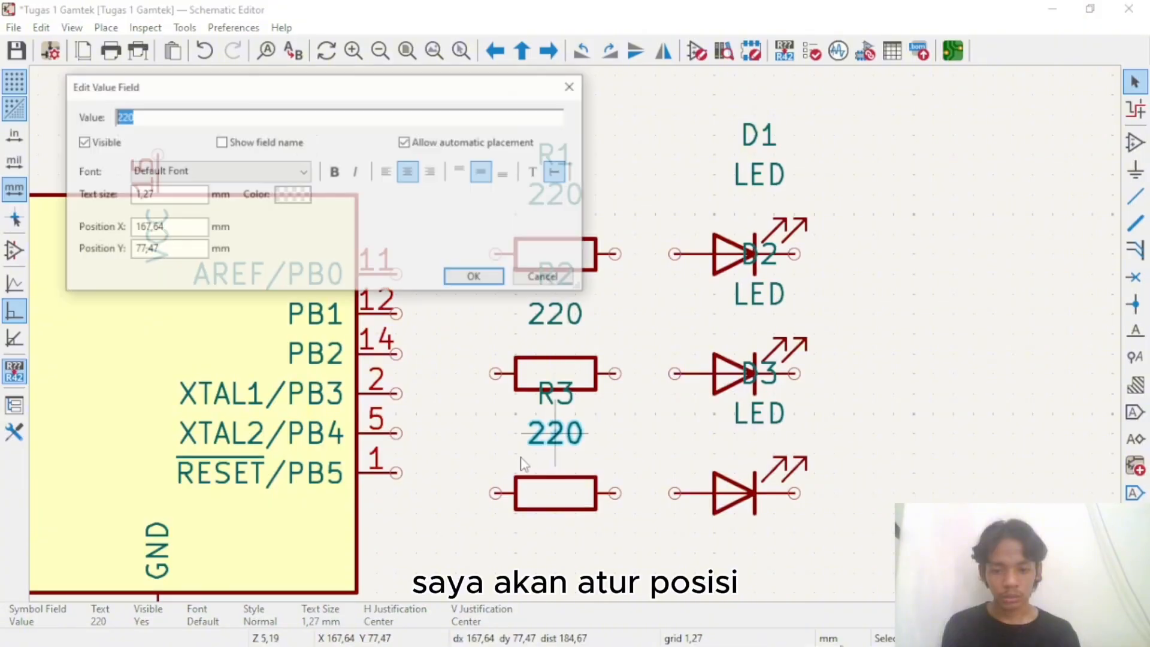
{"action": "left_click", "coordinate": [545, 279]}
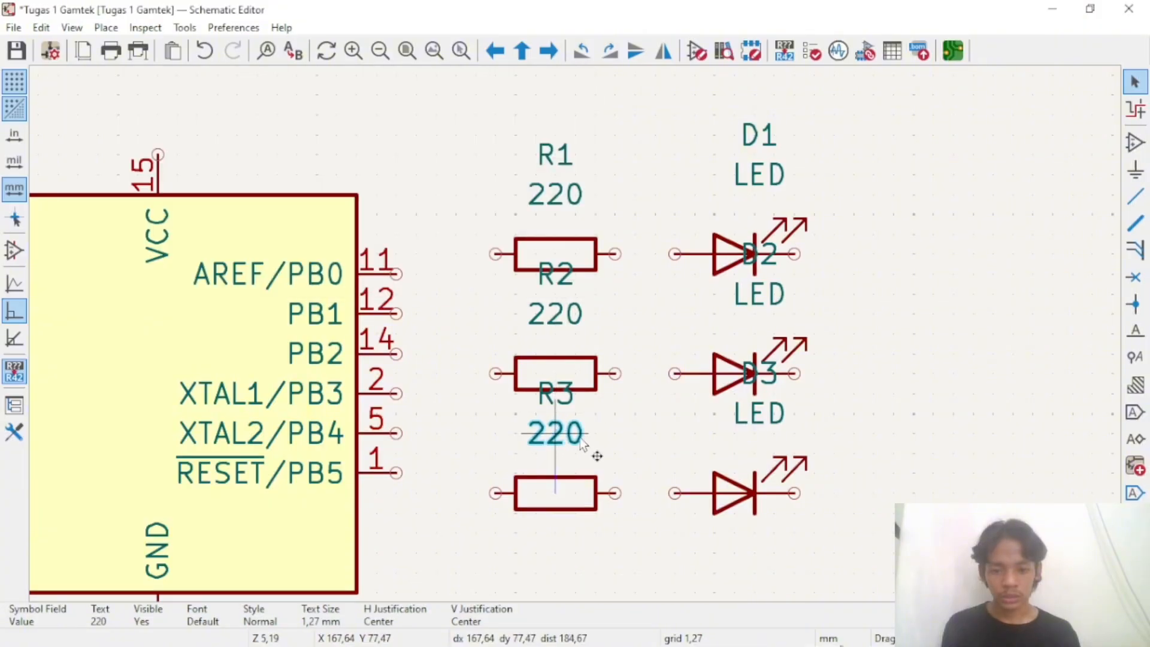
{"action": "left_click", "coordinate": [611, 466]}
{"action": "left_click", "coordinate": [571, 401]}
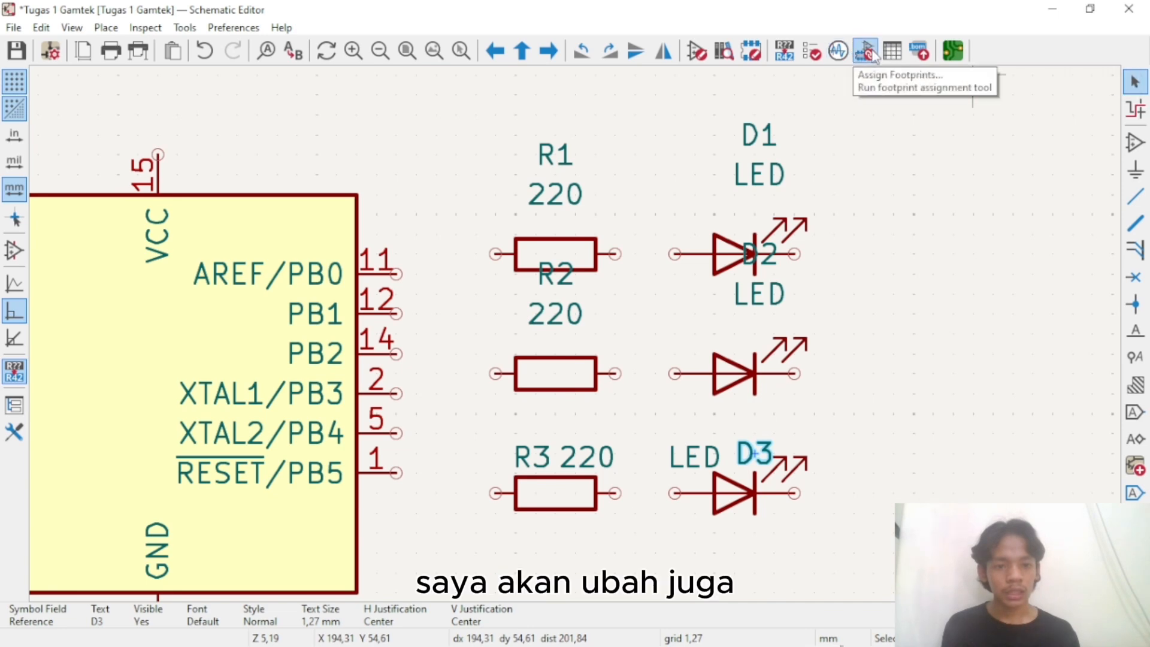
Reopen the Symbol Fields Table and set the value of the whole D1-D3 group to RED
{"action": "left_click", "coordinate": [892, 51]}
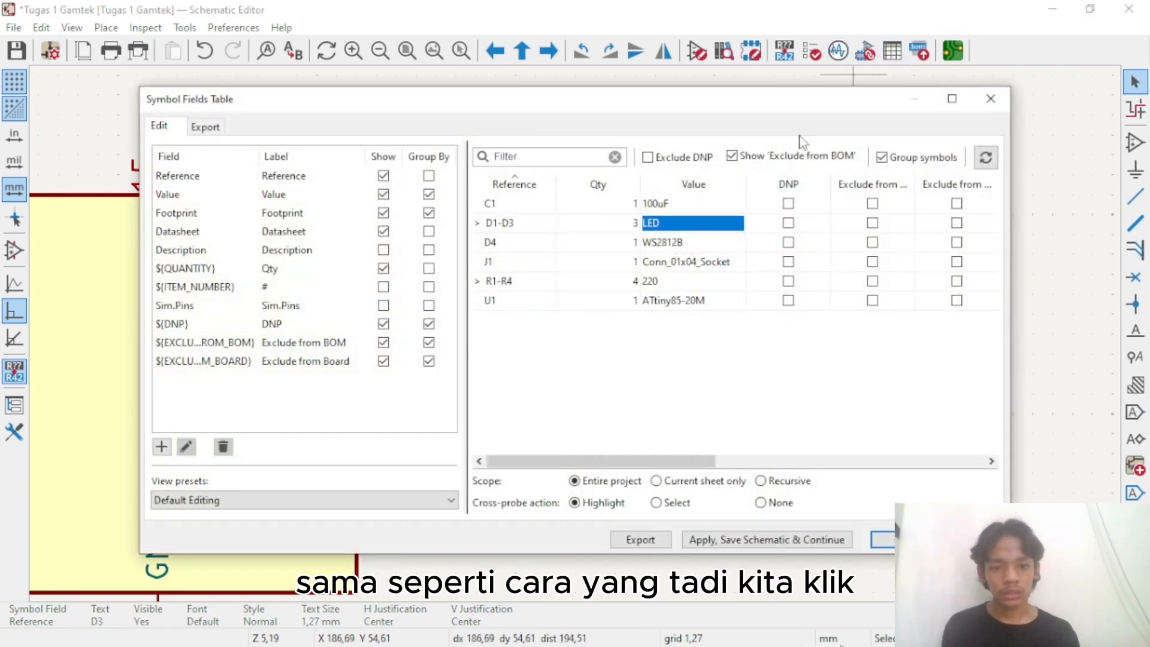
{"action": "left_click", "coordinate": [478, 223]}
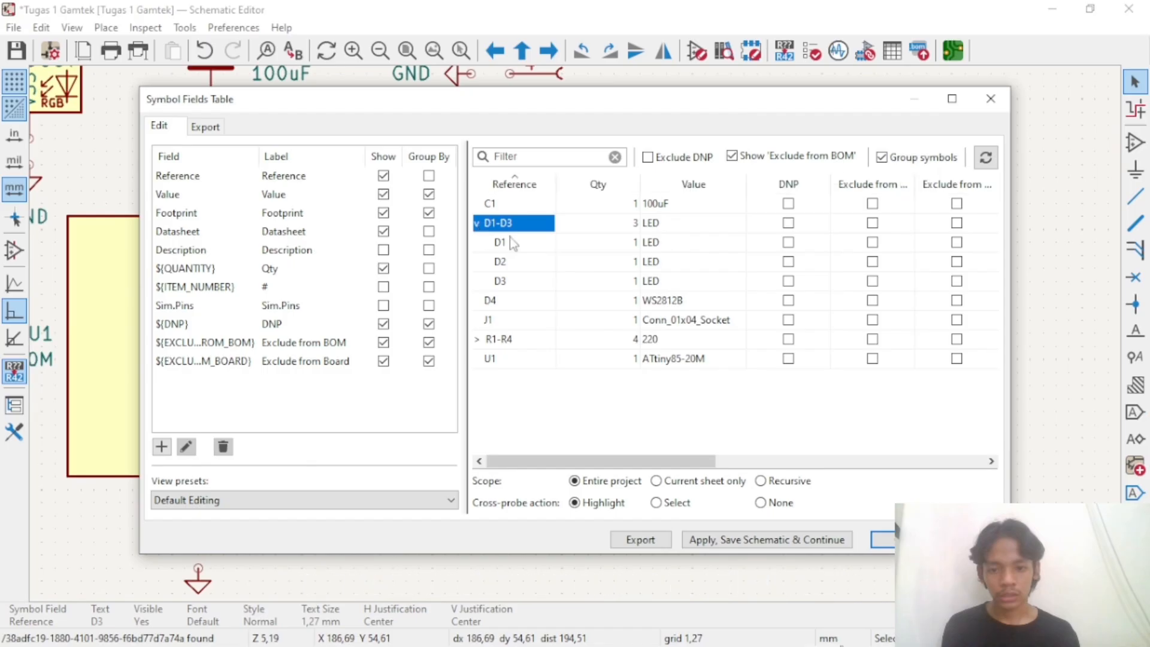
{"action": "double_click", "coordinate": [706, 228]}
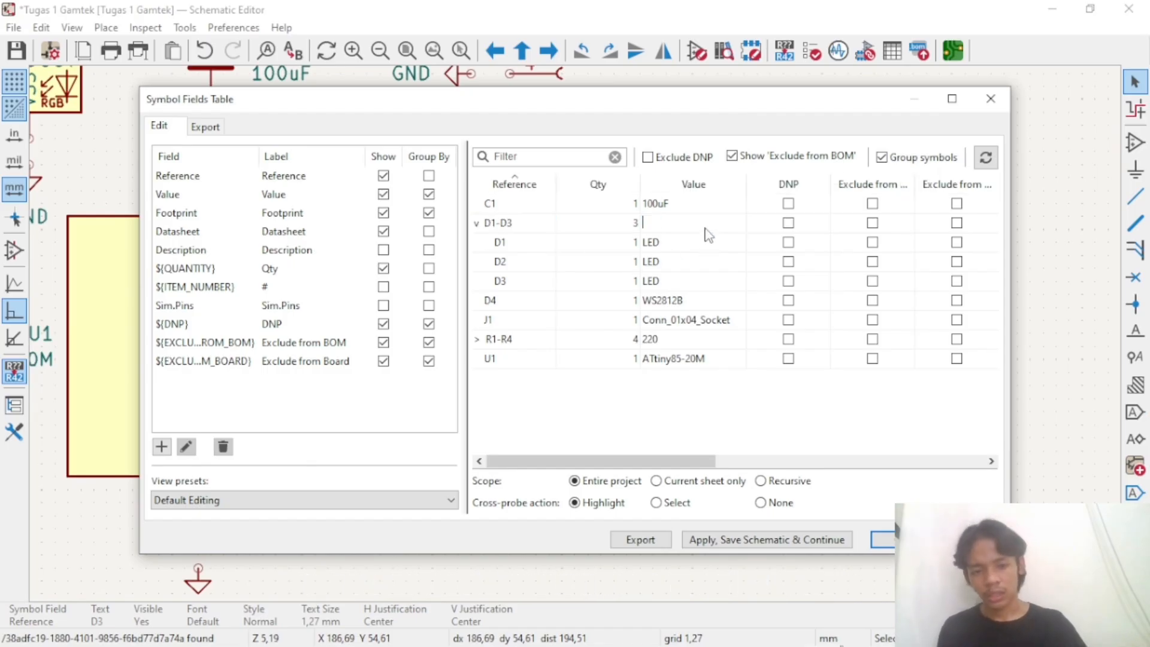
{"action": "type", "text": "red"}
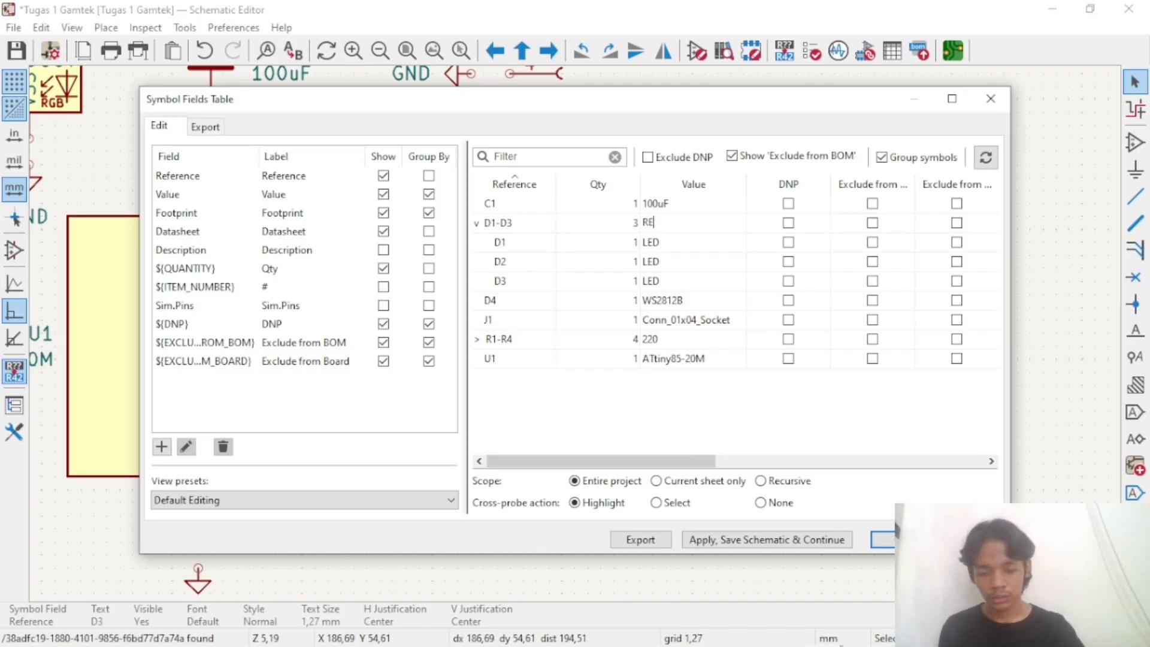
Set D1's value to GREEN and D2's value to BLUE, and accept the table edits
{"action": "double_click", "coordinate": [707, 242]}
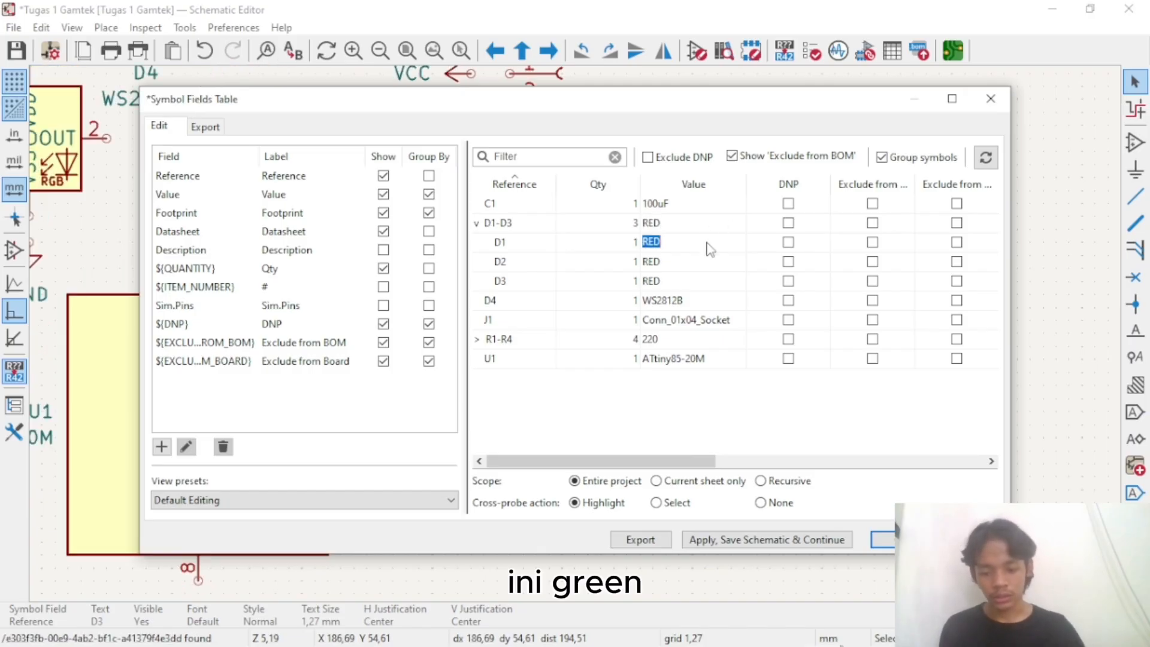
{"action": "type", "text": "GREEN"}
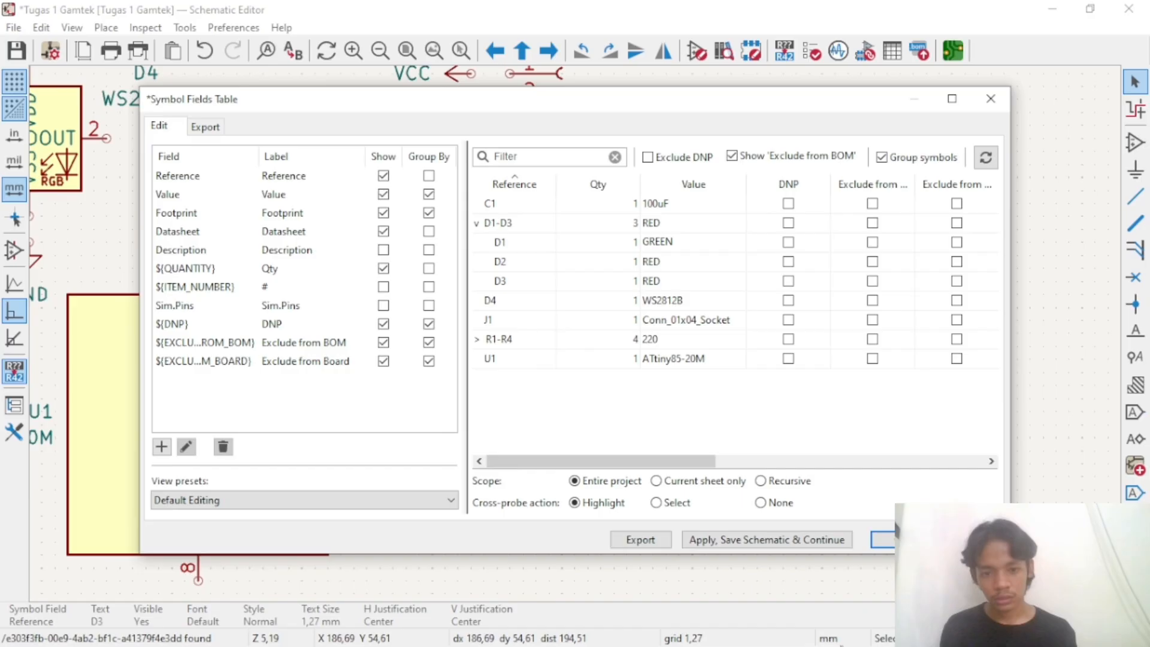
{"action": "double_click", "coordinate": [707, 264]}
{"action": "type", "text": "B"}
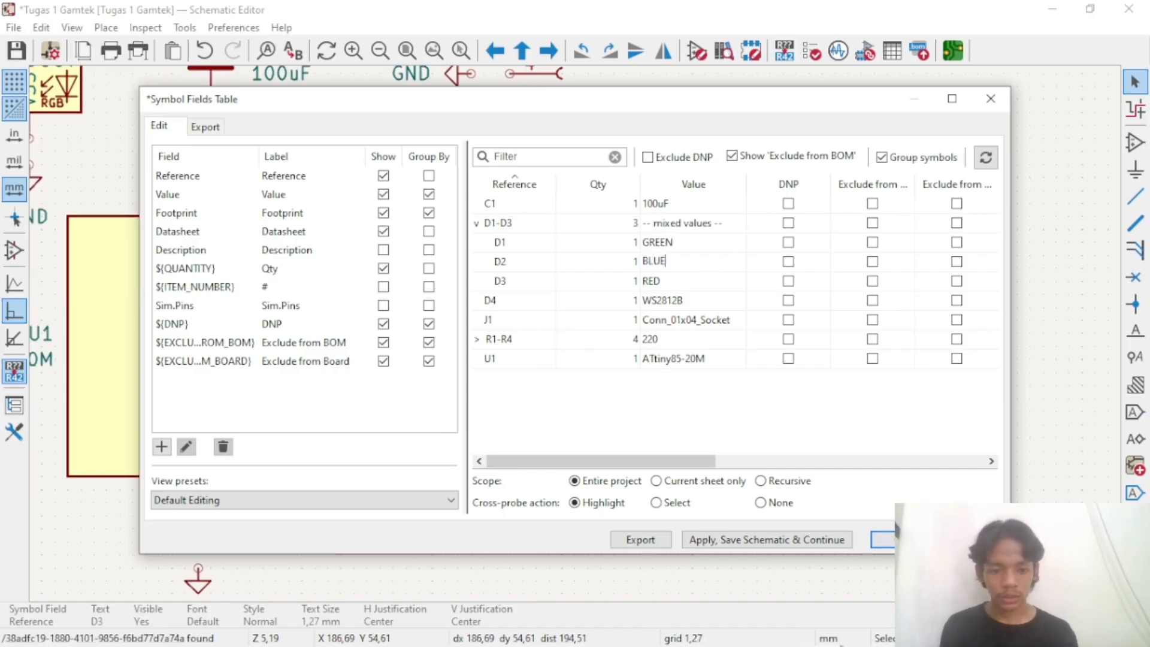
{"action": "type", "text": "LUE"}
{"action": "left_click", "coordinate": [882, 539]}
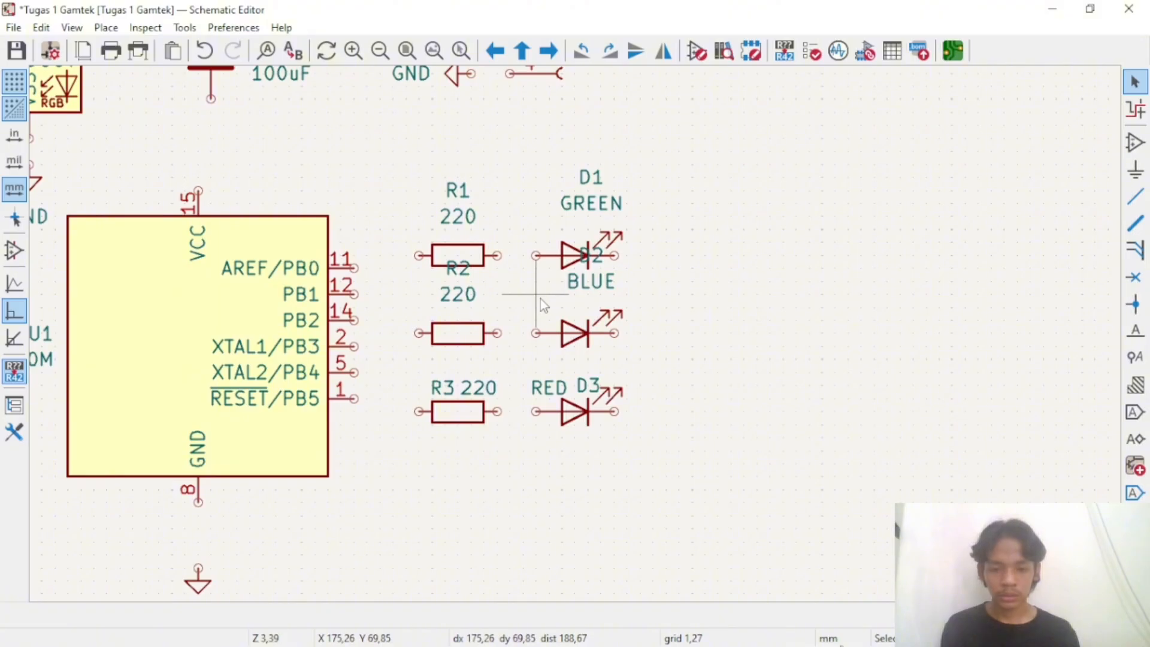
Wire R1 between U1's AREF/PB0 pin 11 and the anode of the green LED D1
{"action": "key", "text": "w"}
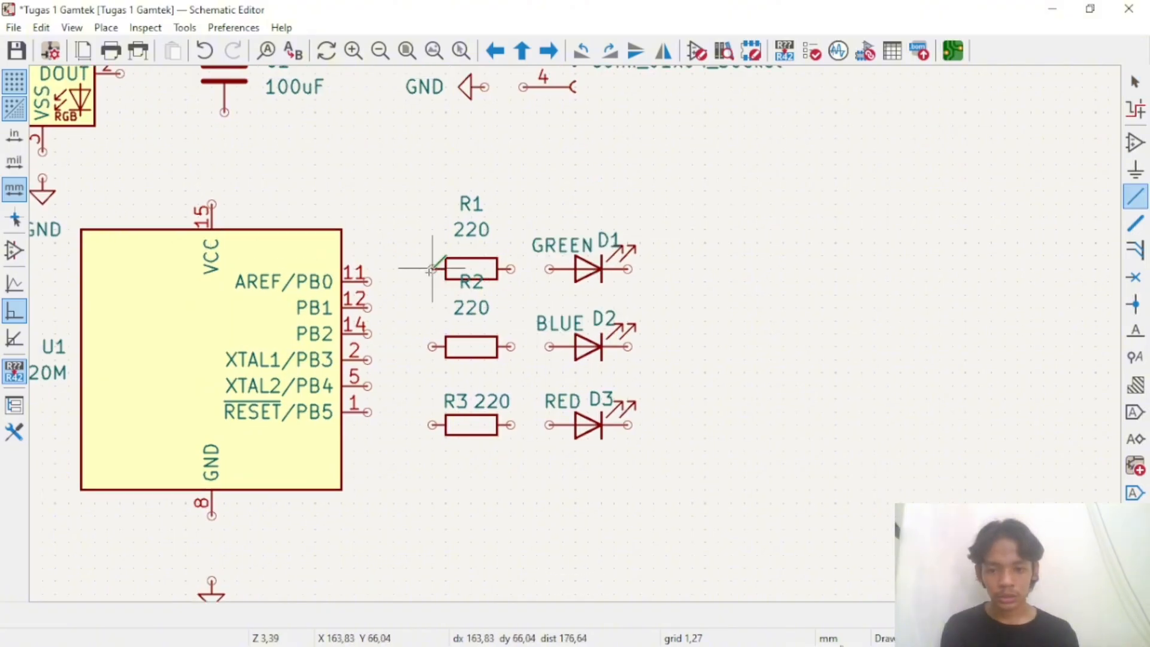
{"action": "left_click", "coordinate": [367, 281]}
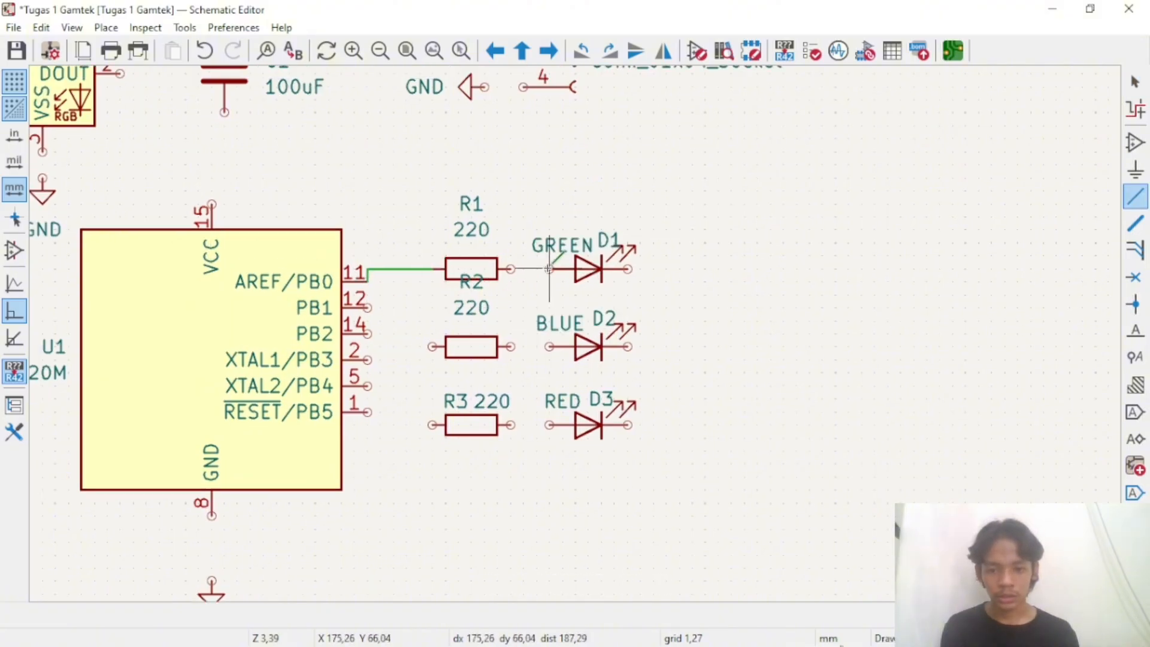
{"action": "scroll", "coordinate": [548, 269], "scroll_direction": "up", "scroll_amount": 5}
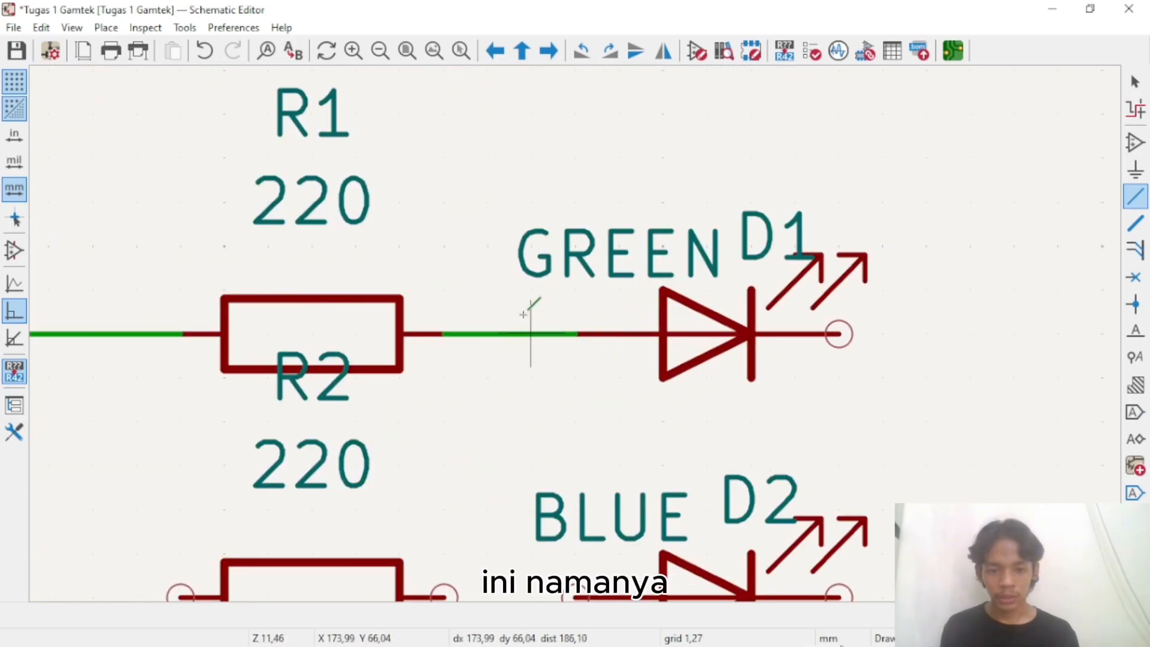
{"action": "scroll", "coordinate": [569, 331], "scroll_direction": "down", "scroll_amount": 5}
{"action": "scroll", "coordinate": [574, 334], "scroll_direction": "up", "scroll_amount": 3}
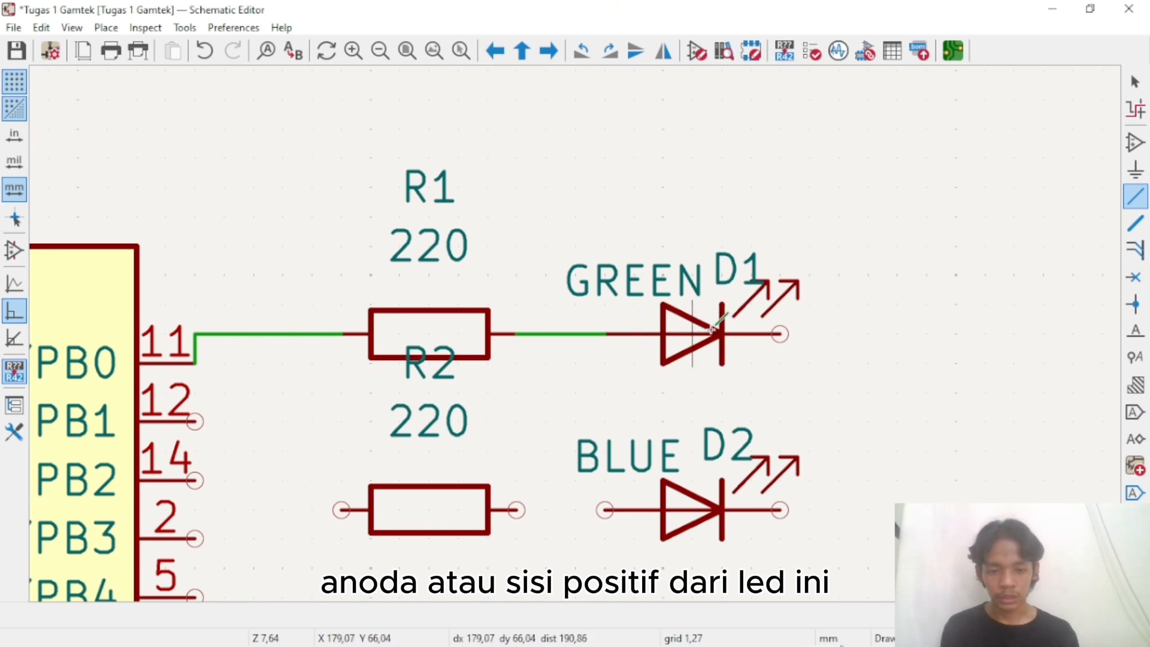
Wire R2 between the anode of the blue LED D2 and U1's PB1 pin 12
{"action": "scroll", "coordinate": [483, 415], "scroll_direction": "down", "scroll_amount": 3}
{"action": "scroll", "coordinate": [577, 325], "scroll_direction": "up", "scroll_amount": 3}
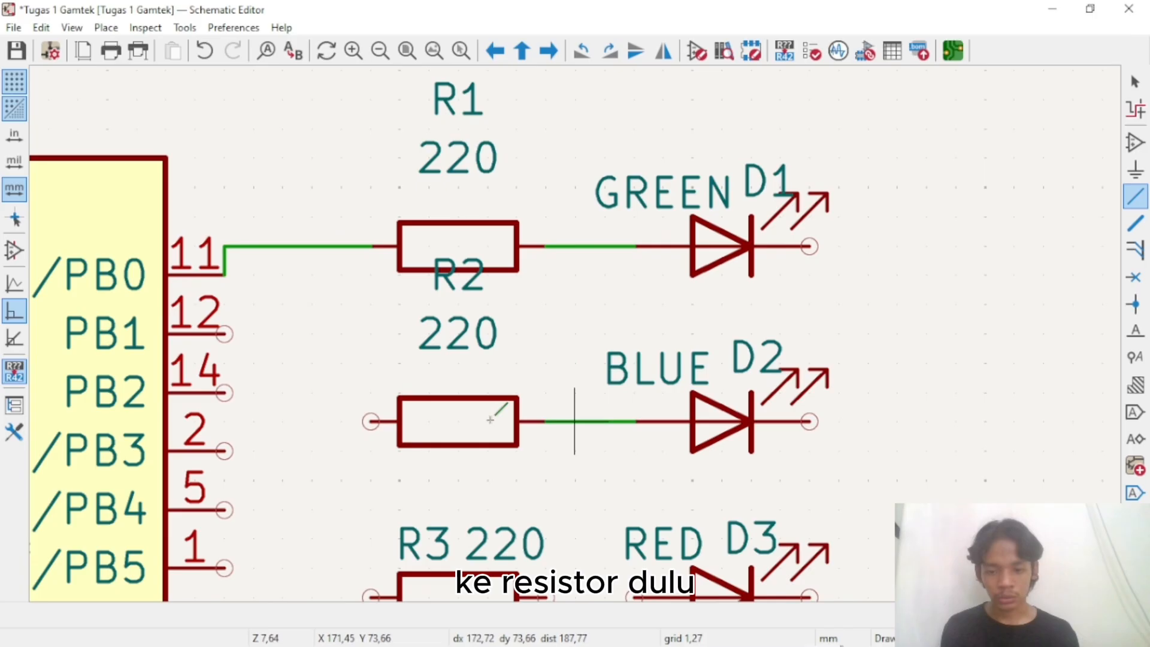
{"action": "left_click", "coordinate": [372, 421]}
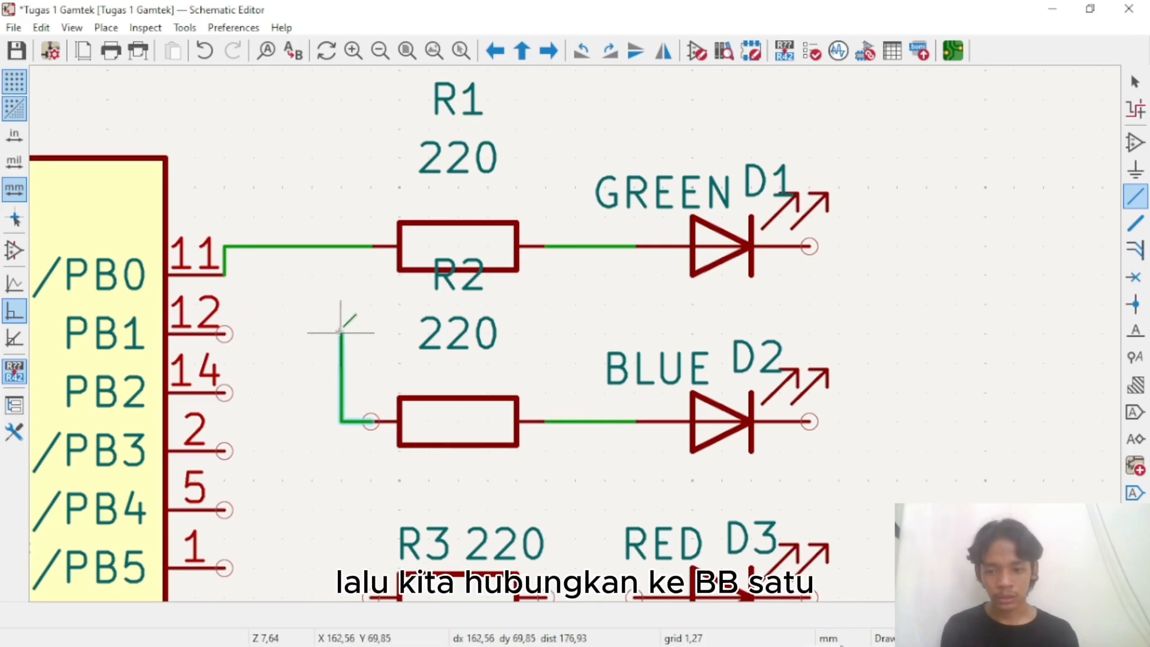
{"action": "left_click", "coordinate": [219, 330]}
Draw a wire from the anode of the red LED D3 to the adjacent pin of R3
{"action": "scroll", "coordinate": [427, 333], "scroll_direction": "down", "scroll_amount": 4}
{"action": "scroll", "coordinate": [585, 396], "scroll_direction": "up", "scroll_amount": 4}
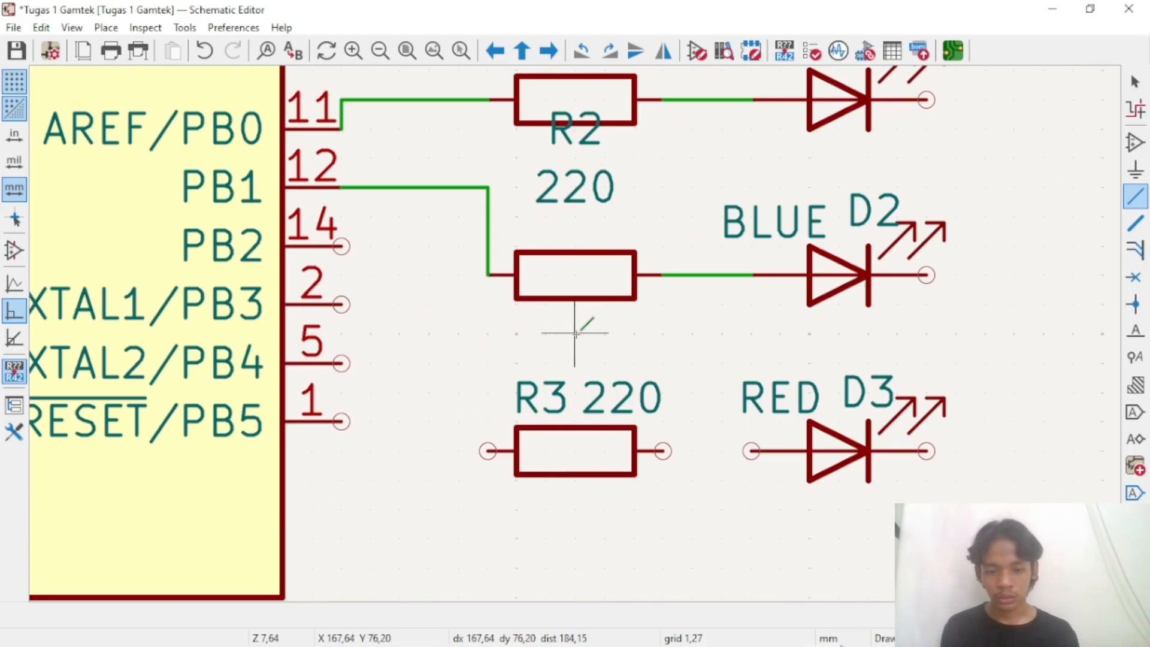
{"action": "left_click", "coordinate": [751, 450]}
{"action": "left_click", "coordinate": [662, 451]}
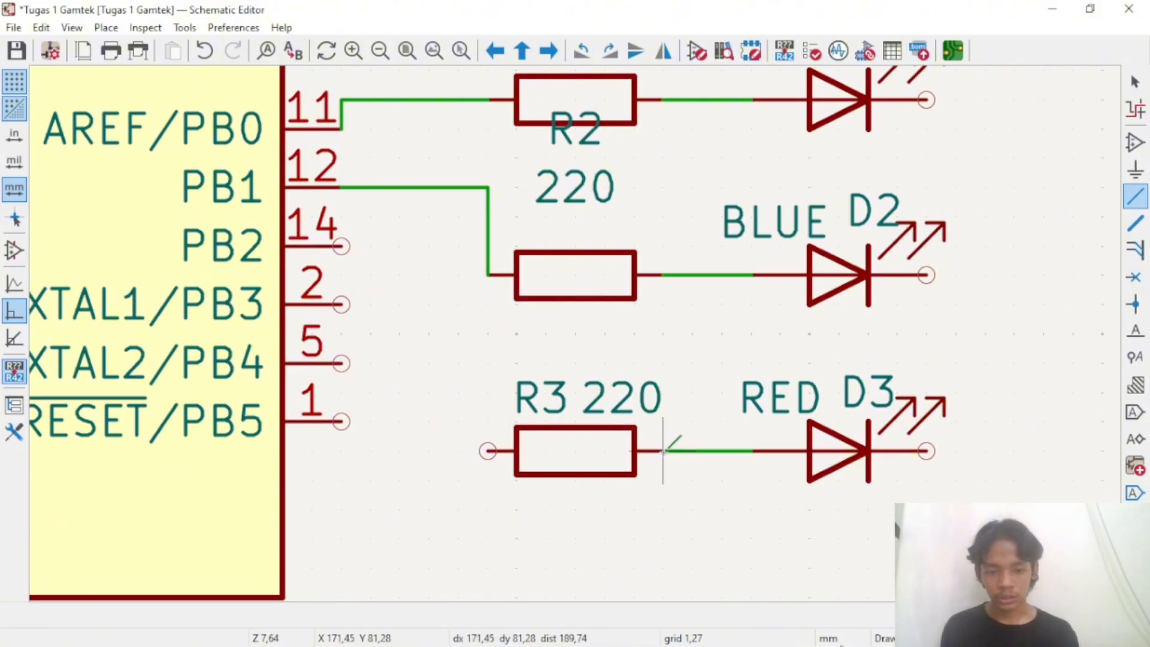
Wire the free pin of R3 to U1's PB2 pin 14
{"action": "left_click", "coordinate": [488, 451]}
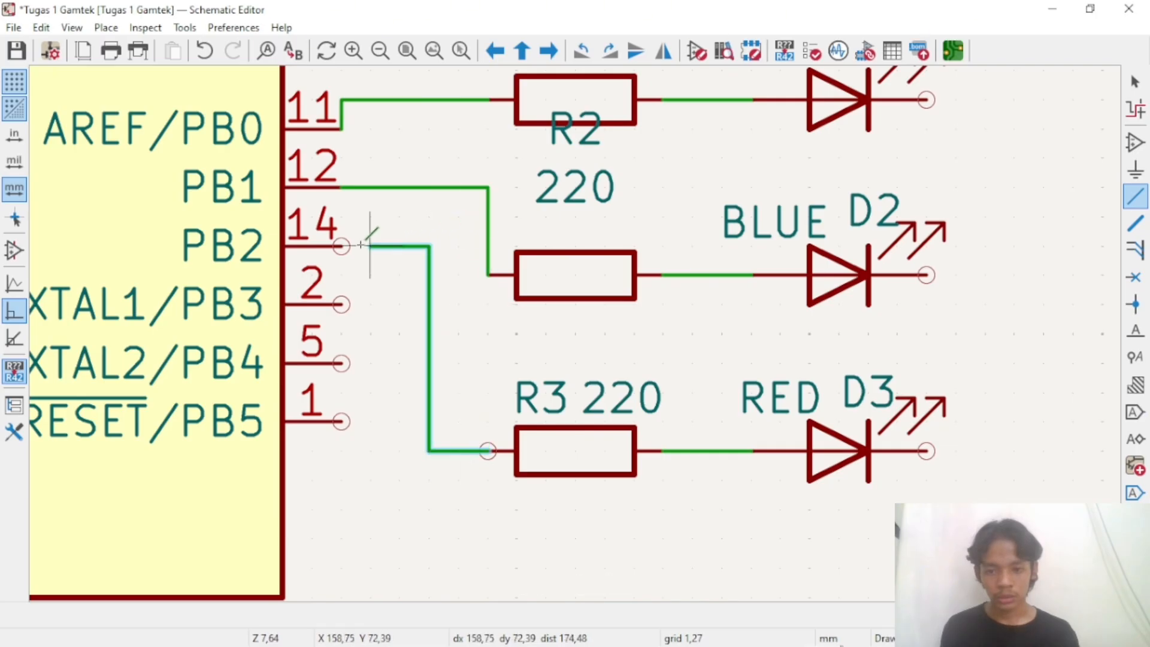
{"action": "left_click", "coordinate": [341, 246]}
Wire the cathode of the green LED D1 to the GND symbol below U1, and connect U1's GND pin 8 to that wire
{"action": "scroll", "coordinate": [665, 258], "scroll_direction": "down", "scroll_amount": 5}
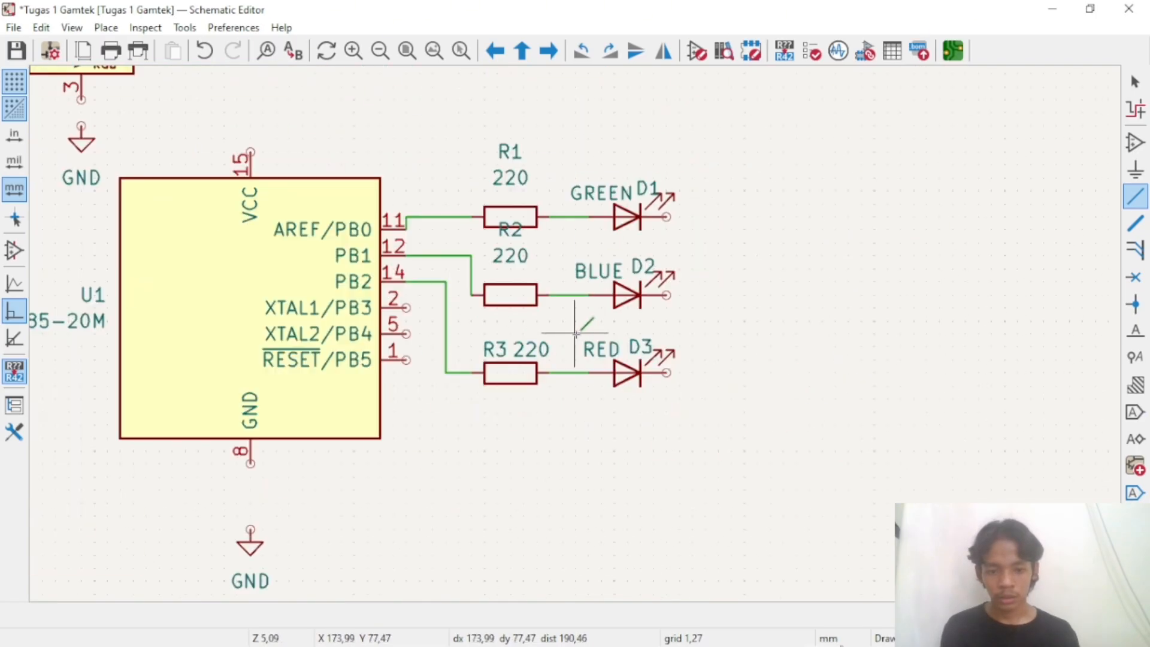
{"action": "scroll", "coordinate": [619, 257], "scroll_direction": "up", "scroll_amount": 7}
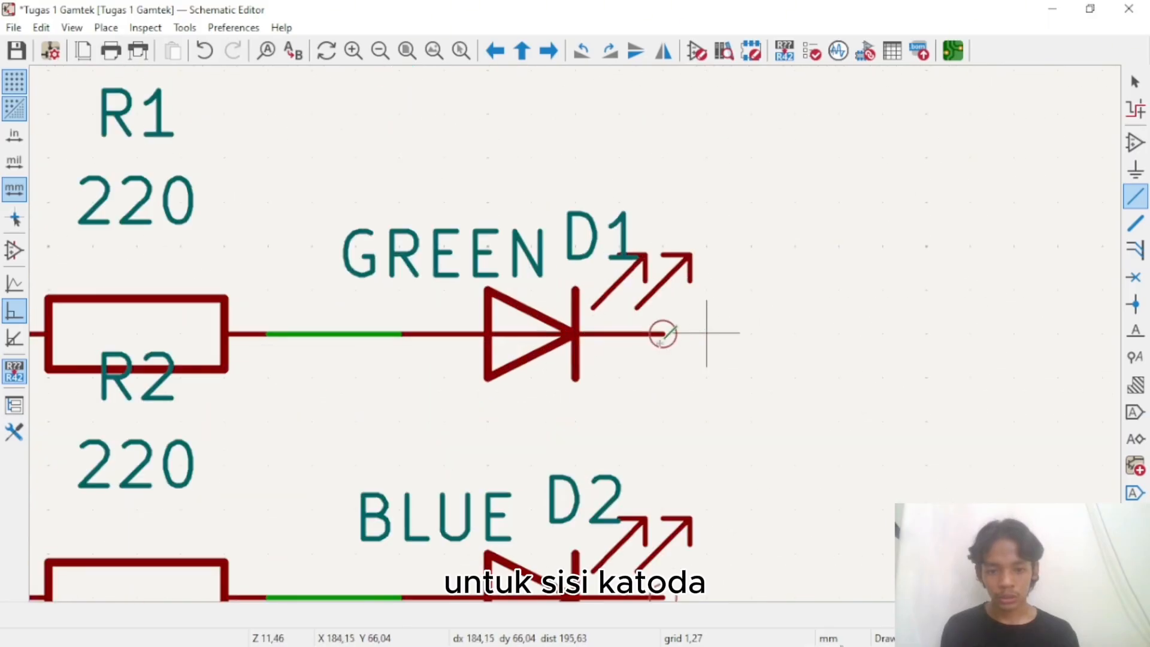
{"action": "scroll", "coordinate": [707, 332], "scroll_direction": "down", "scroll_amount": 9}
{"action": "scroll", "coordinate": [575, 334], "scroll_direction": "up", "scroll_amount": 4}
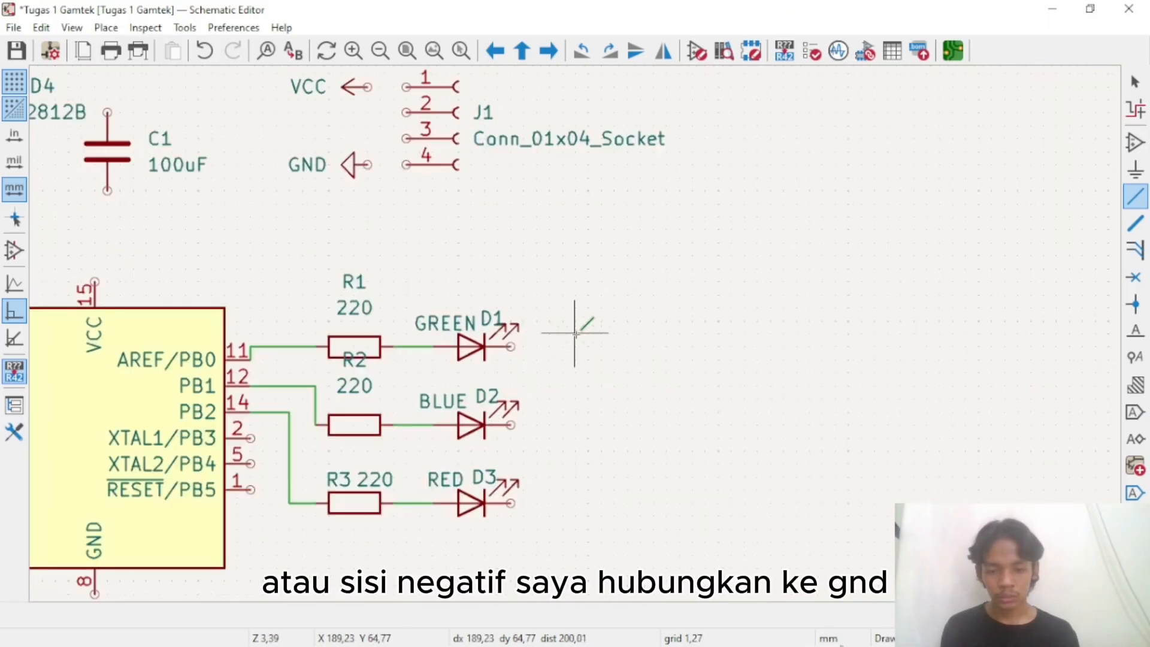
{"action": "left_click", "coordinate": [510, 346]}
{"action": "scroll", "coordinate": [566, 365], "scroll_direction": "down", "scroll_amount": 5}
{"action": "scroll", "coordinate": [578, 326], "scroll_direction": "up", "scroll_amount": 7}
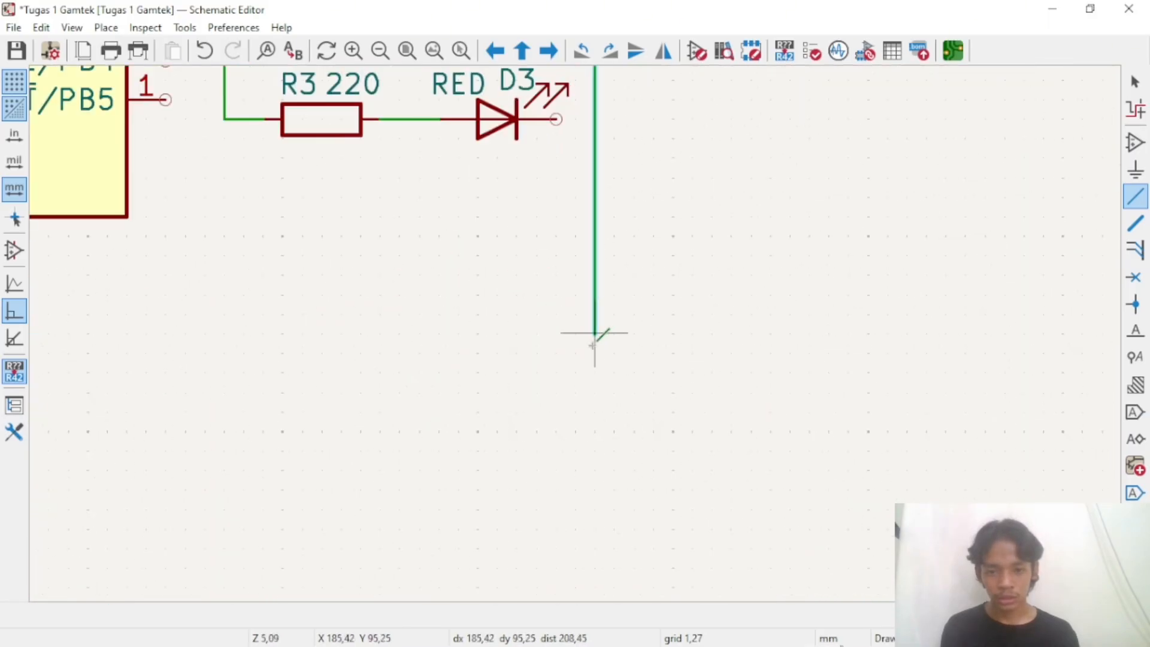
{"action": "scroll", "coordinate": [578, 321], "scroll_direction": "down", "scroll_amount": 3}
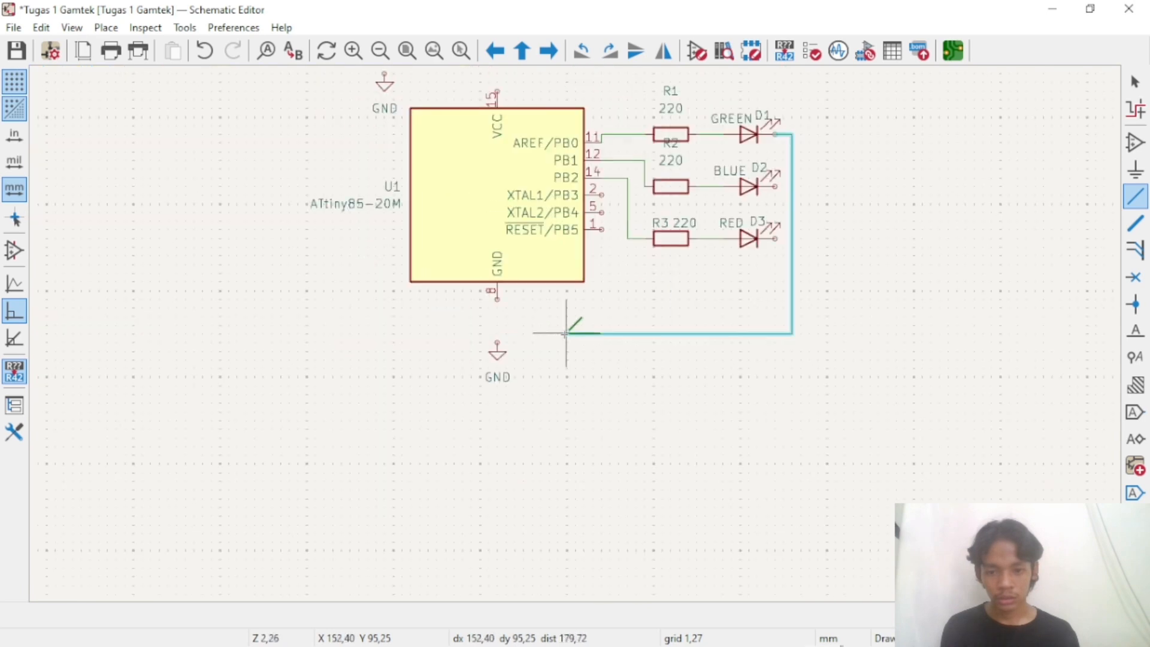
{"action": "scroll", "coordinate": [570, 329], "scroll_direction": "up", "scroll_amount": 3}
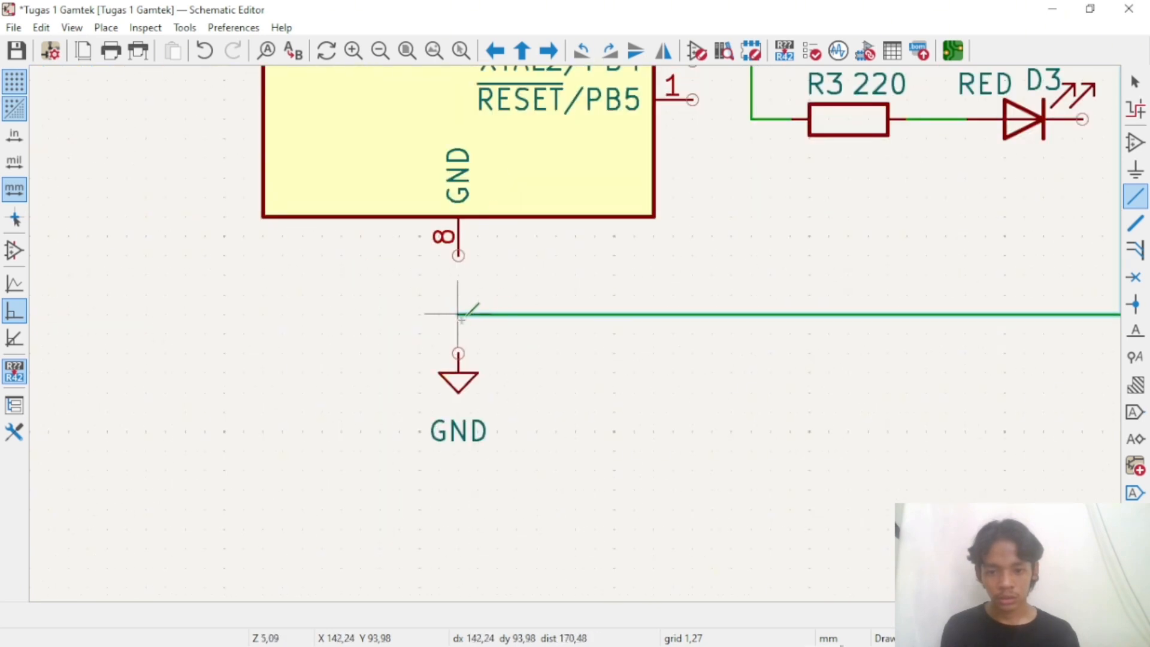
{"action": "left_click", "coordinate": [458, 353]}
{"action": "left_click", "coordinate": [458, 256]}
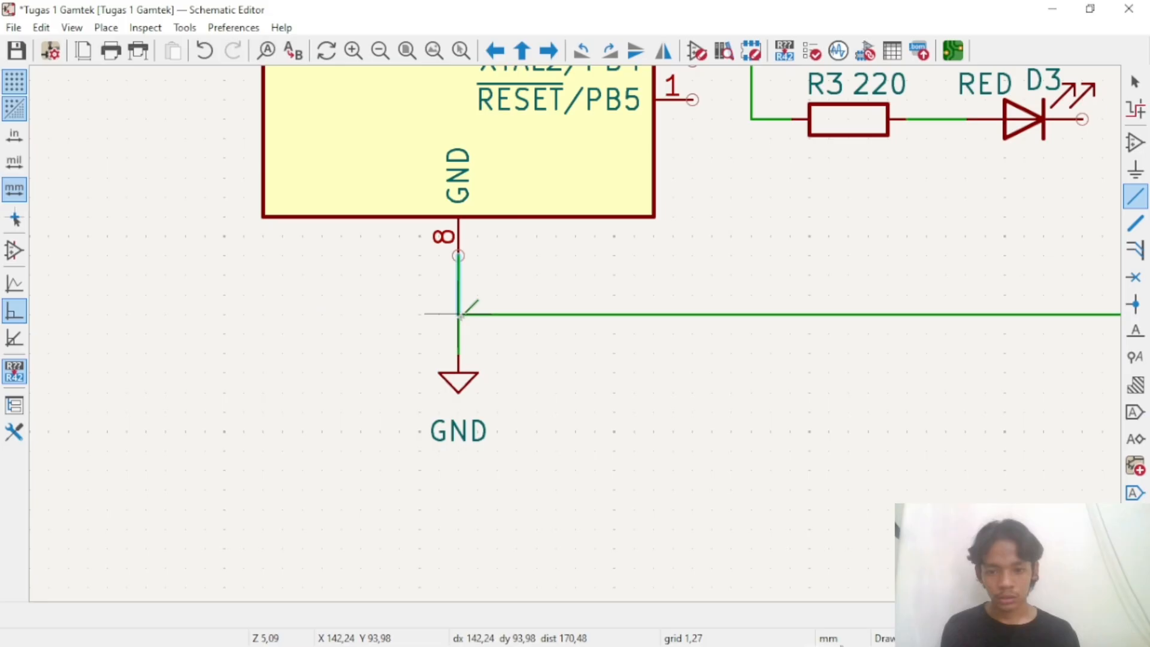
Wire the cathode of the blue LED D2 to the vertical ground wire coming from D1
{"action": "scroll", "coordinate": [483, 285], "scroll_direction": "down", "scroll_amount": 5}
{"action": "scroll", "coordinate": [587, 321], "scroll_direction": "up", "scroll_amount": 5}
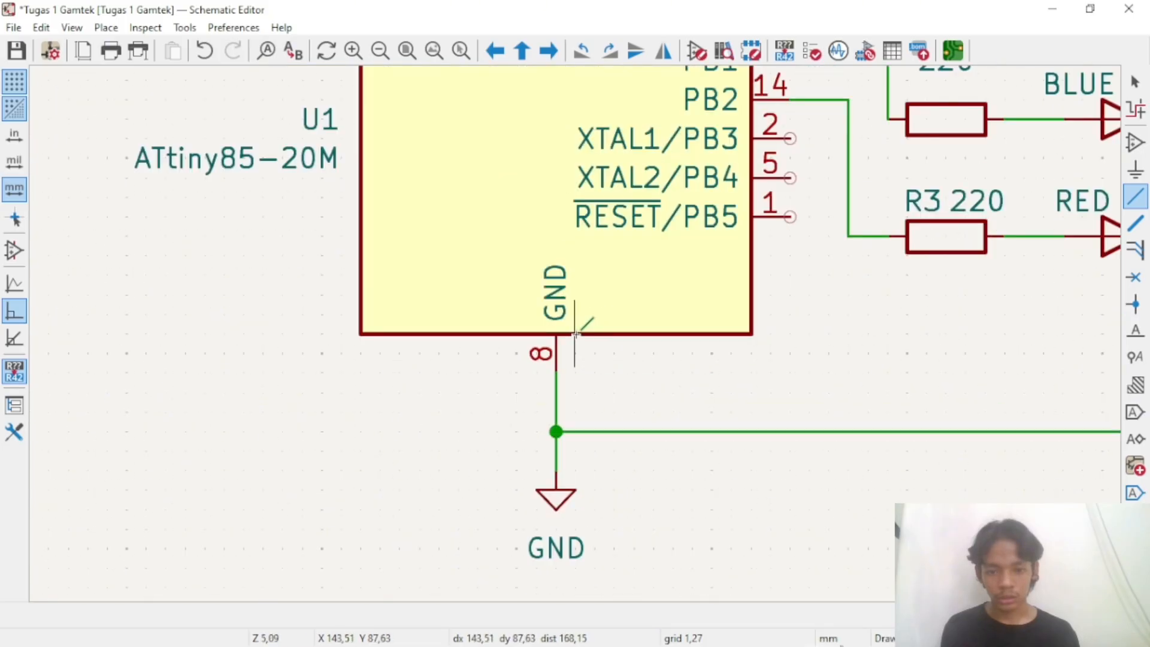
{"action": "scroll", "coordinate": [585, 324], "scroll_direction": "down", "scroll_amount": 5}
{"action": "scroll", "coordinate": [761, 282], "scroll_direction": "up", "scroll_amount": 5}
{"action": "scroll", "coordinate": [575, 329], "scroll_direction": "down", "scroll_amount": 5}
{"action": "scroll", "coordinate": [539, 333], "scroll_direction": "up", "scroll_amount": 7}
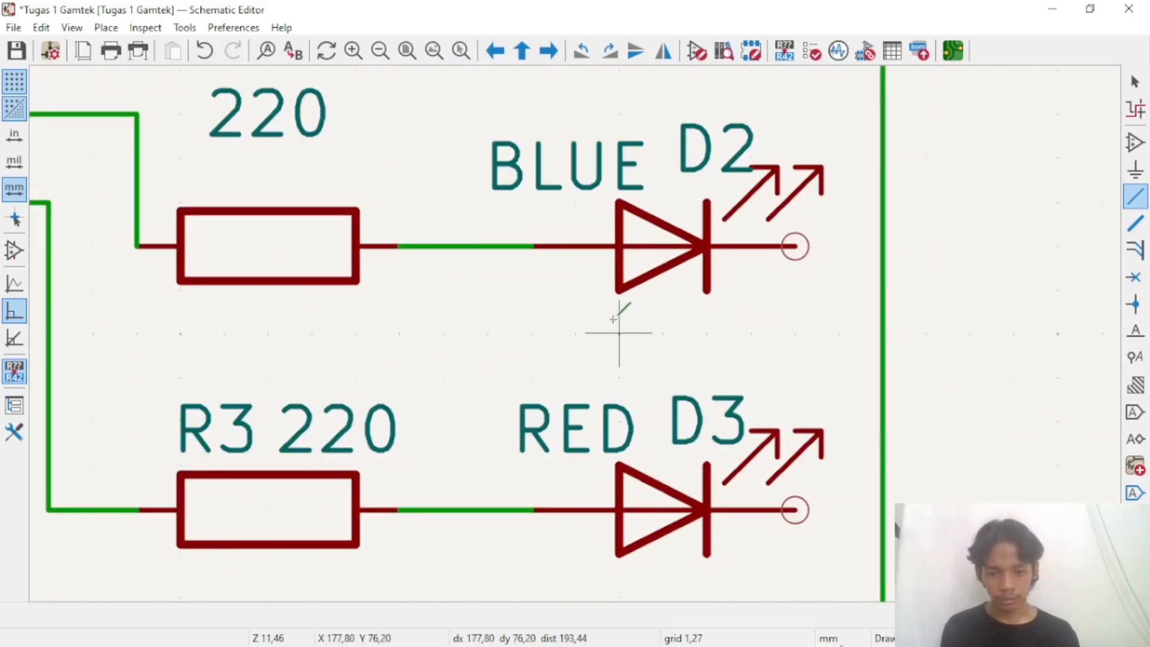
{"action": "left_click", "coordinate": [795, 245]}
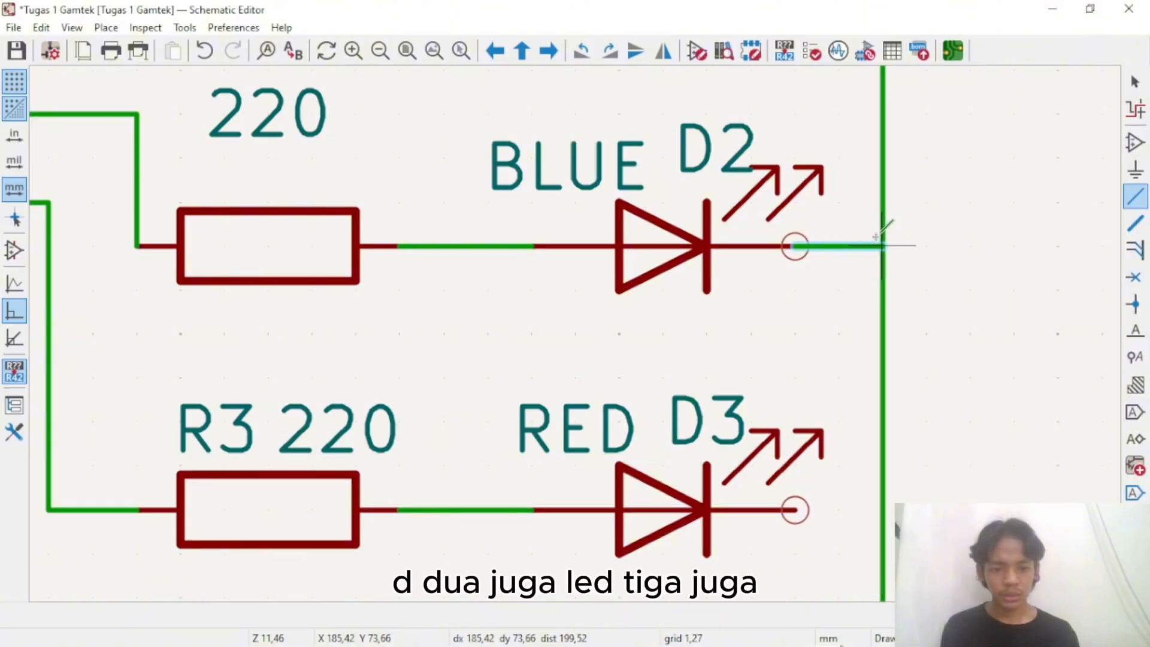
Finish wiring the cathodes of LEDs D2 and D3 to the vertical ground wire beside them
{"action": "left_click", "coordinate": [876, 241]}
{"action": "scroll", "coordinate": [838, 376], "scroll_direction": "down", "scroll_amount": 2}
{"action": "scroll", "coordinate": [516, 386], "scroll_direction": "up", "scroll_amount": 3}
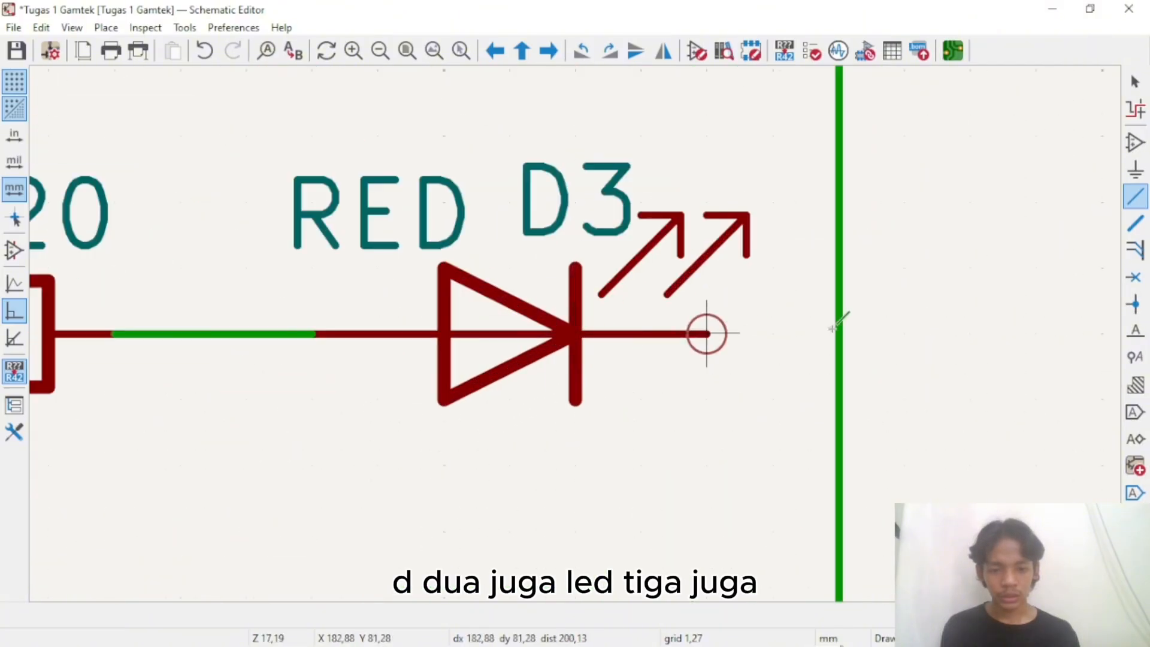
{"action": "left_click", "coordinate": [839, 333]}
Wire the VSS pin of the WS2812B LED D4 to the GND symbol below it
{"action": "scroll", "coordinate": [839, 333], "scroll_direction": "down", "scroll_amount": 6}
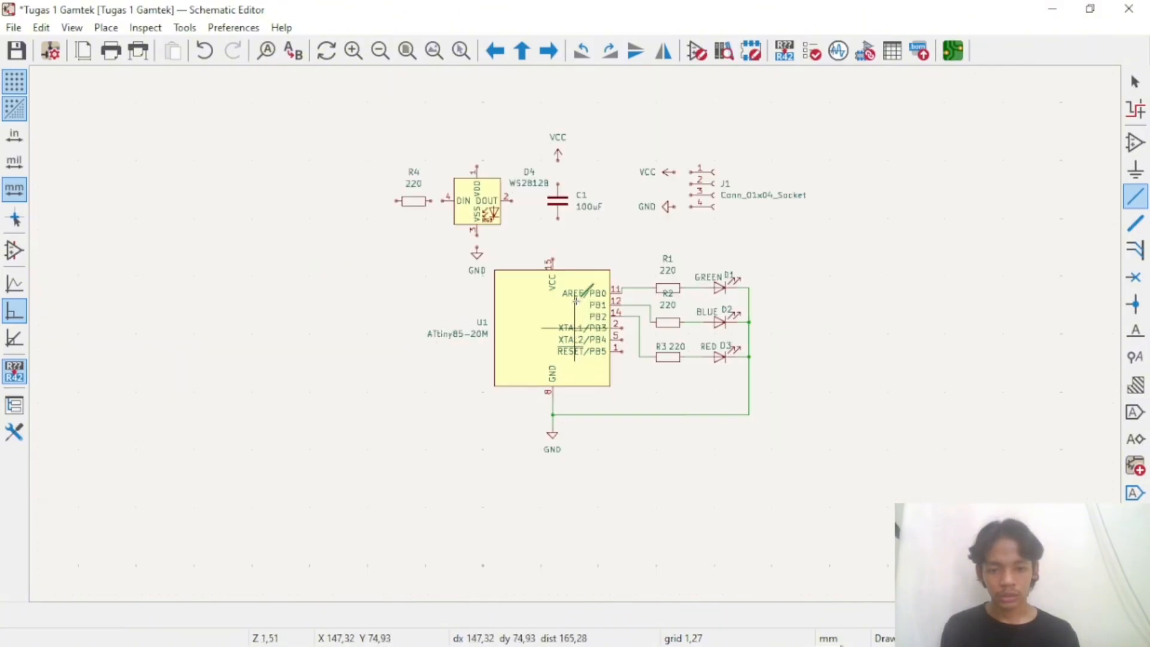
{"action": "scroll", "coordinate": [576, 305], "scroll_direction": "up", "scroll_amount": 3}
{"action": "scroll", "coordinate": [574, 317], "scroll_direction": "down", "scroll_amount": 4}
{"action": "scroll", "coordinate": [569, 335], "scroll_direction": "up", "scroll_amount": 4}
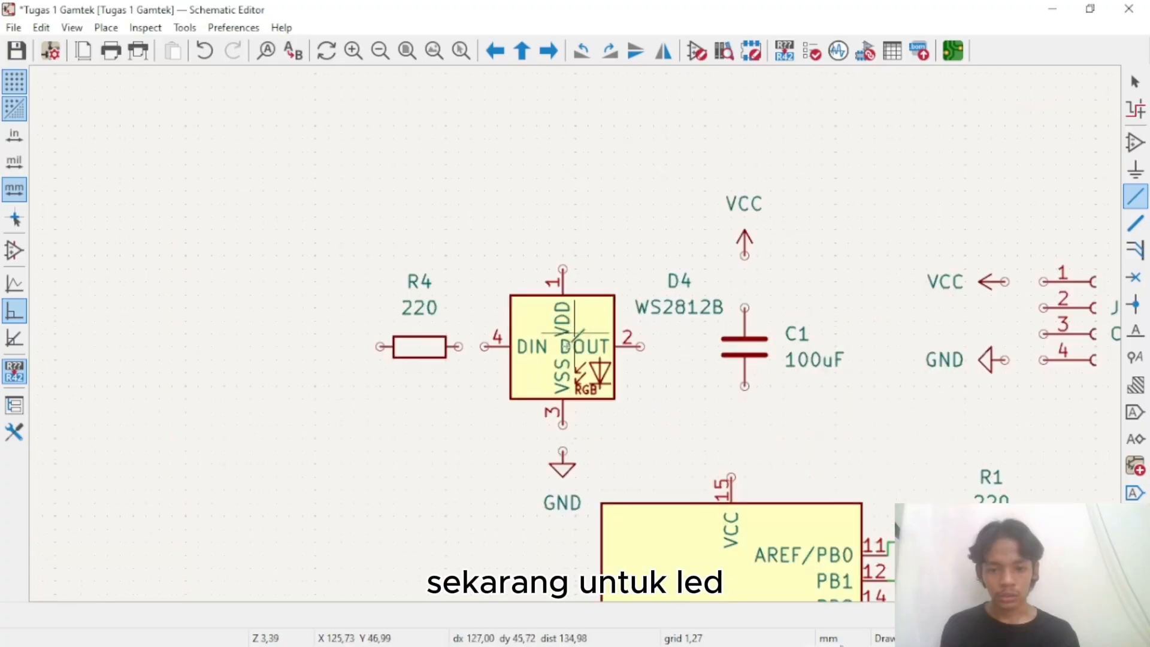
{"action": "scroll", "coordinate": [574, 335], "scroll_direction": "up", "scroll_amount": 1}
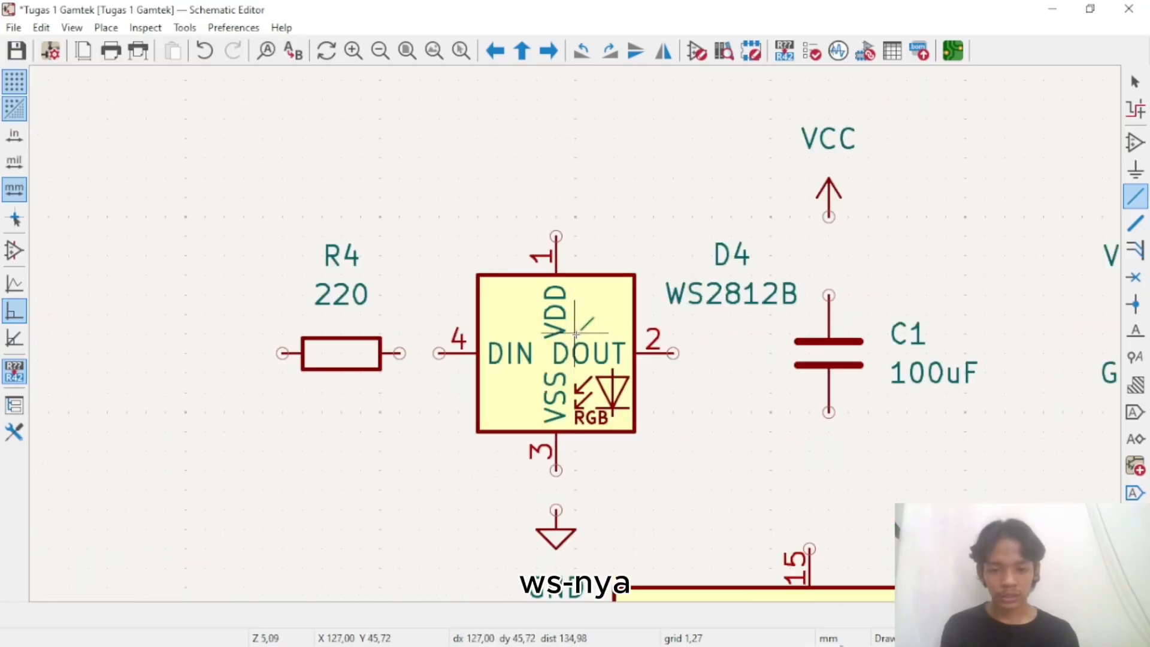
{"action": "scroll", "coordinate": [574, 334], "scroll_direction": "up", "scroll_amount": 1}
{"action": "left_click", "coordinate": [546, 364]}
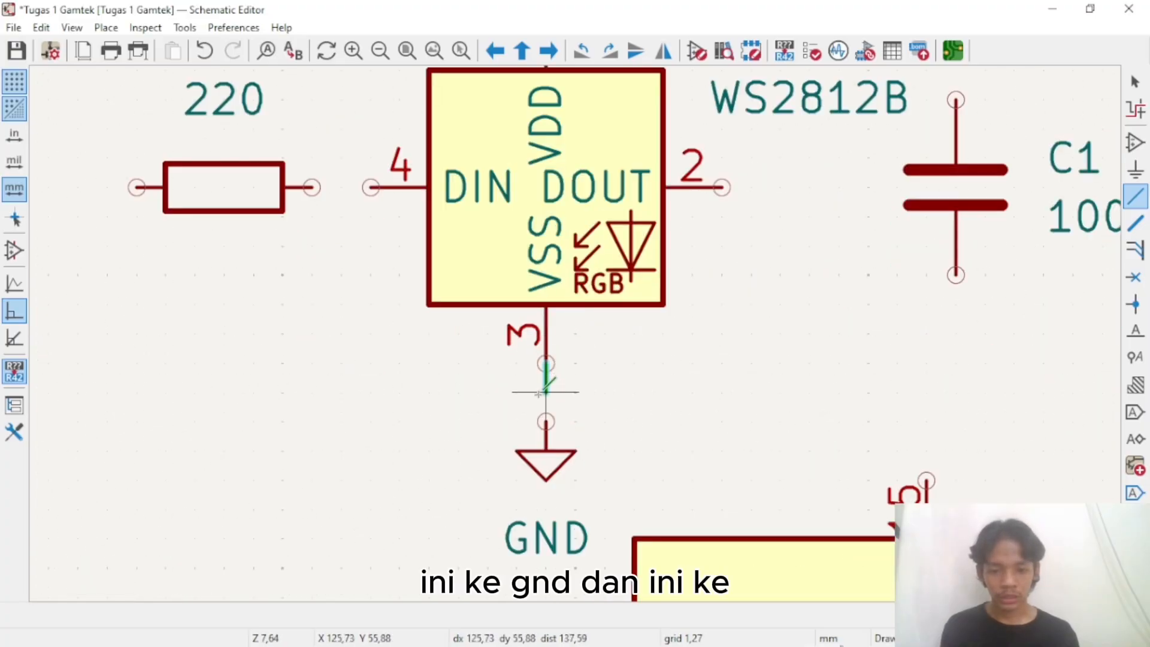
{"action": "left_click", "coordinate": [546, 422]}
Wire D4's VDD pin to the upper end of capacitor C1 and connect that wire to the VCC symbol
{"action": "scroll", "coordinate": [546, 395], "scroll_direction": "down", "scroll_amount": 3}
{"action": "scroll", "coordinate": [575, 239], "scroll_direction": "up", "scroll_amount": 3}
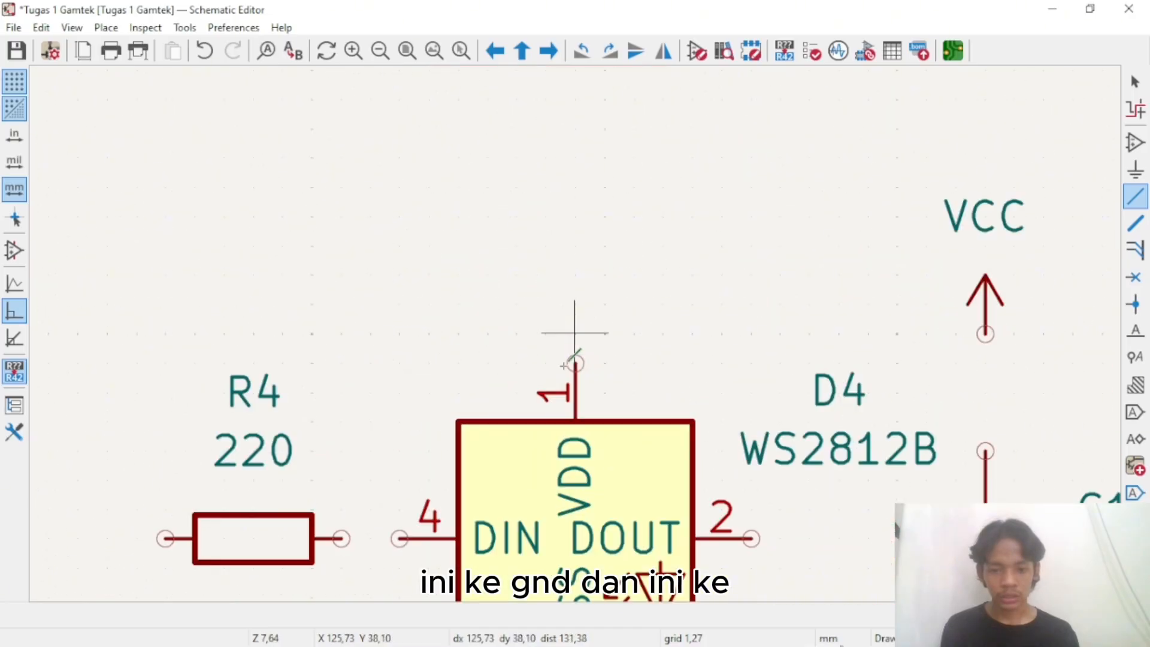
{"action": "left_click", "coordinate": [575, 362]}
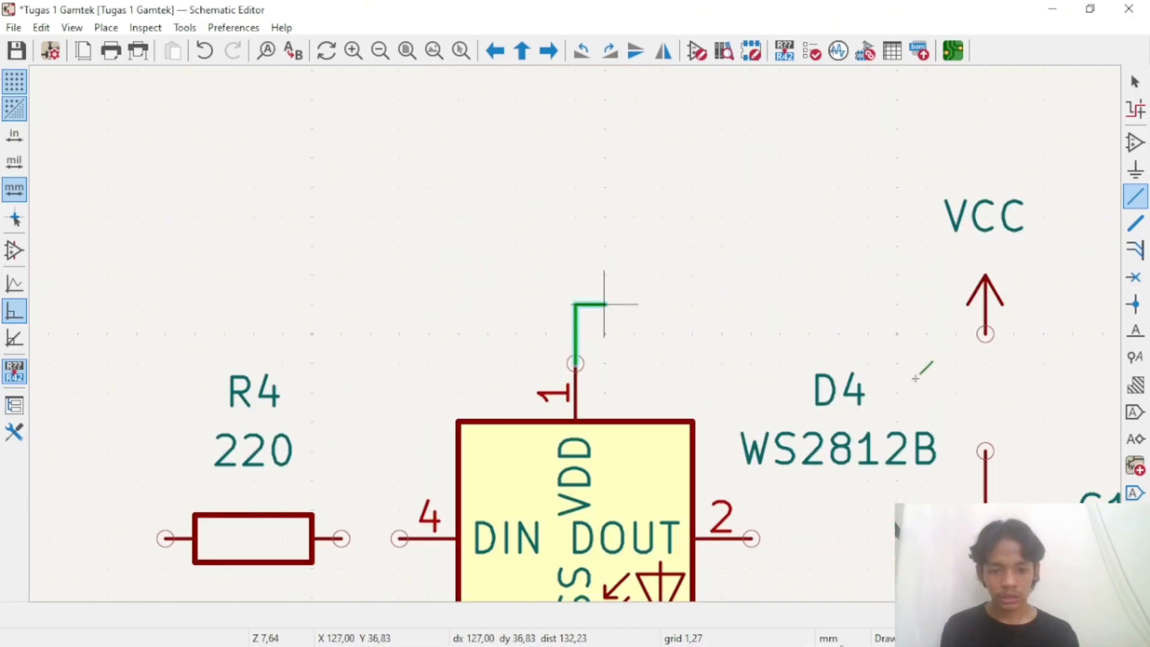
{"action": "left_click", "coordinate": [985, 450]}
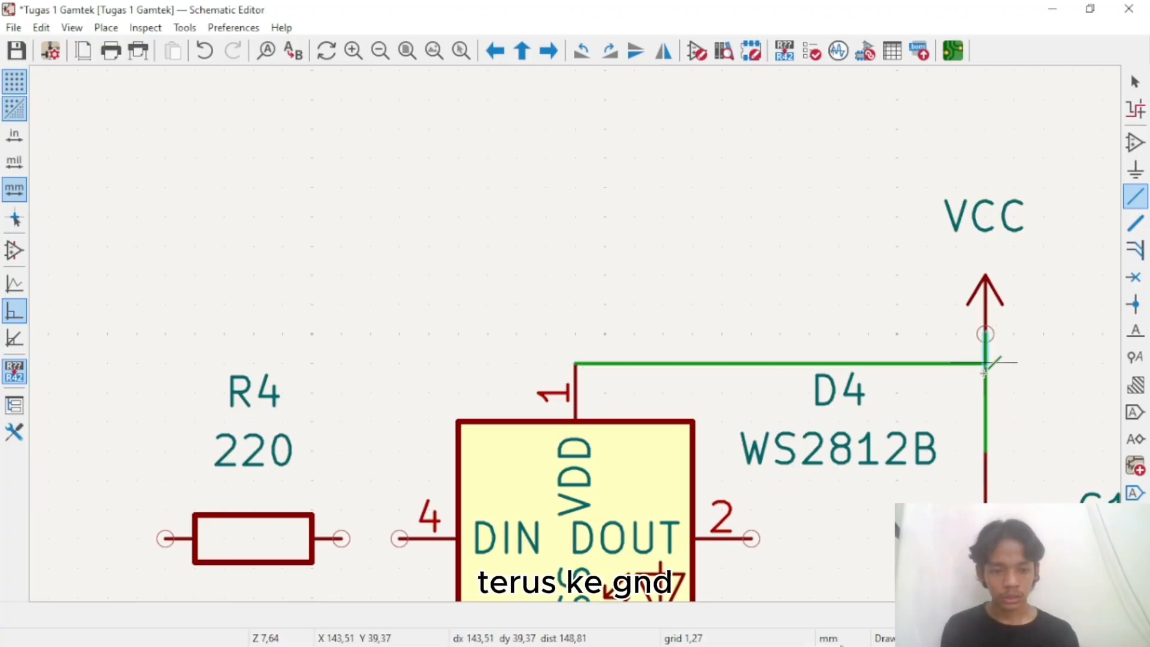
Wire the lower end of capacitor C1 to the ground wire under D4's VSS pin
{"action": "scroll", "coordinate": [985, 363], "scroll_direction": "down", "scroll_amount": 3}
{"action": "scroll", "coordinate": [489, 392], "scroll_direction": "up", "scroll_amount": 5}
{"action": "scroll", "coordinate": [578, 329], "scroll_direction": "down", "scroll_amount": 2}
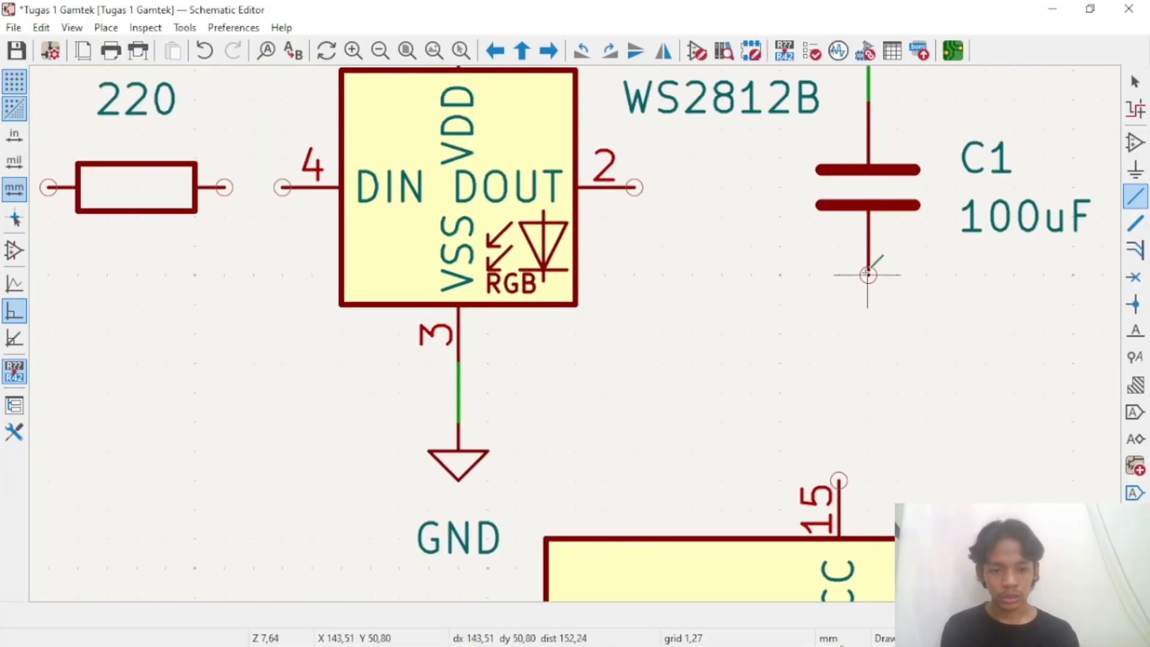
{"action": "left_click", "coordinate": [868, 274]}
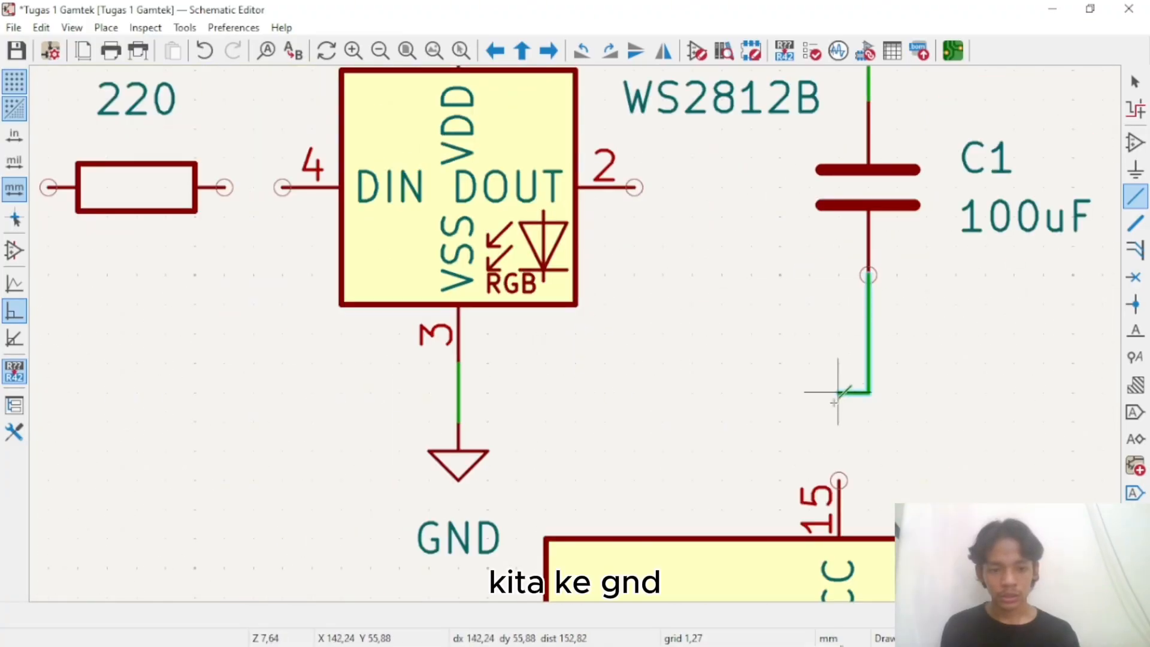
{"action": "left_click", "coordinate": [458, 390]}
Wire resistor R4 to the DIN pin of D4
{"action": "scroll", "coordinate": [575, 333], "scroll_direction": "down", "scroll_amount": 5}
{"action": "scroll", "coordinate": [528, 334], "scroll_direction": "up", "scroll_amount": 6}
{"action": "scroll", "coordinate": [486, 334], "scroll_direction": "down", "scroll_amount": 3}
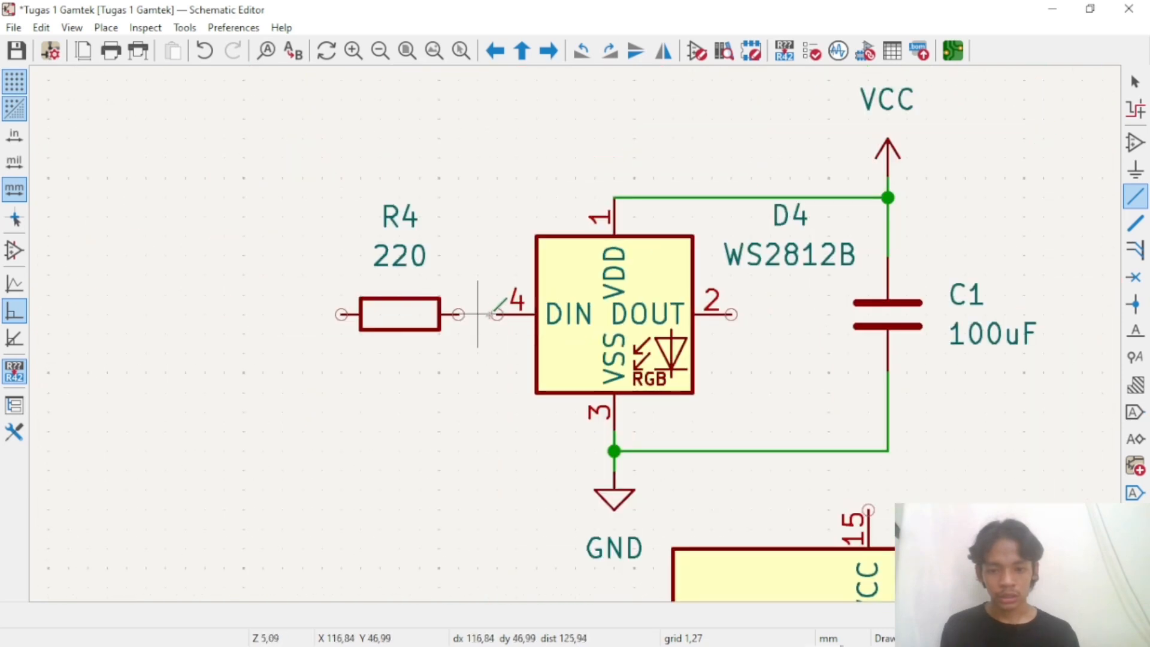
{"action": "scroll", "coordinate": [458, 314], "scroll_direction": "up", "scroll_amount": 2}
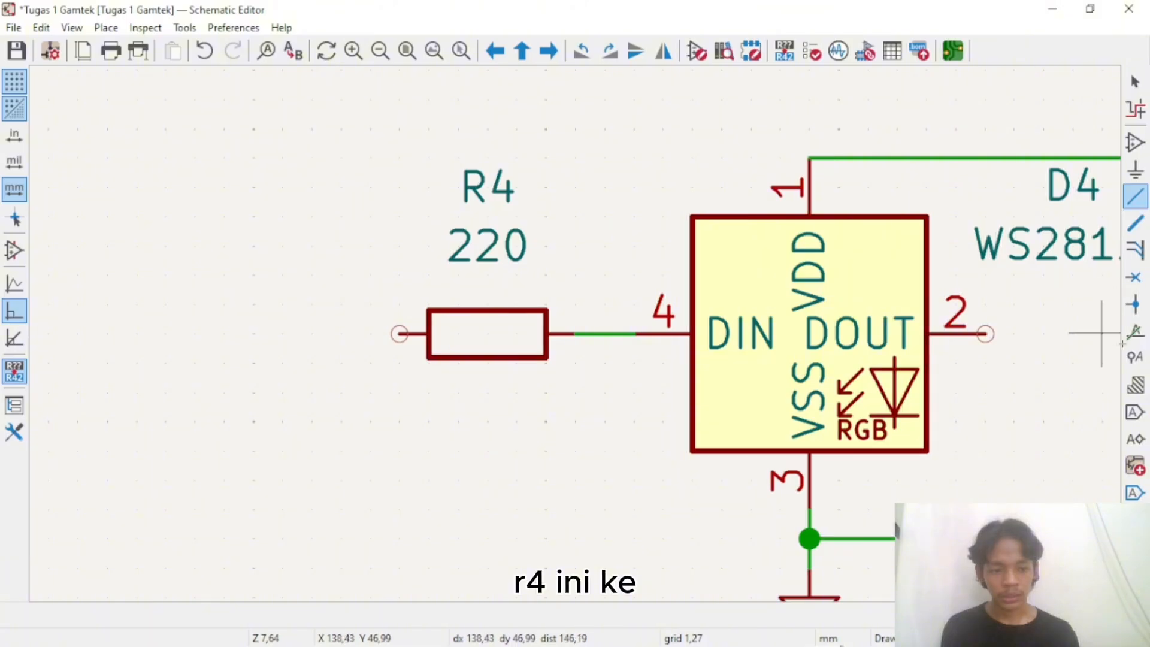
Create a global label named PB3
{"action": "scroll", "coordinate": [950, 410], "scroll_direction": "down", "scroll_amount": 4}
{"action": "scroll", "coordinate": [563, 378], "scroll_direction": "up", "scroll_amount": 4}
{"action": "scroll", "coordinate": [590, 333], "scroll_direction": "down", "scroll_amount": 3}
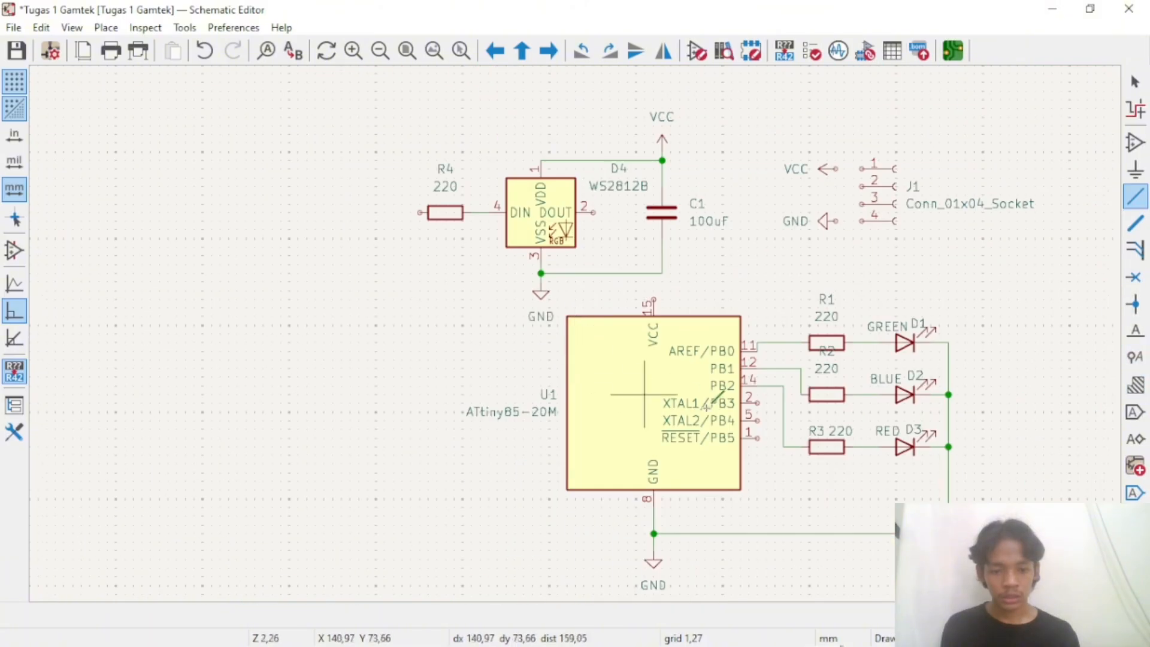
{"action": "scroll", "coordinate": [774, 429], "scroll_direction": "up", "scroll_amount": 1}
{"action": "scroll", "coordinate": [575, 334], "scroll_direction": "up", "scroll_amount": 4}
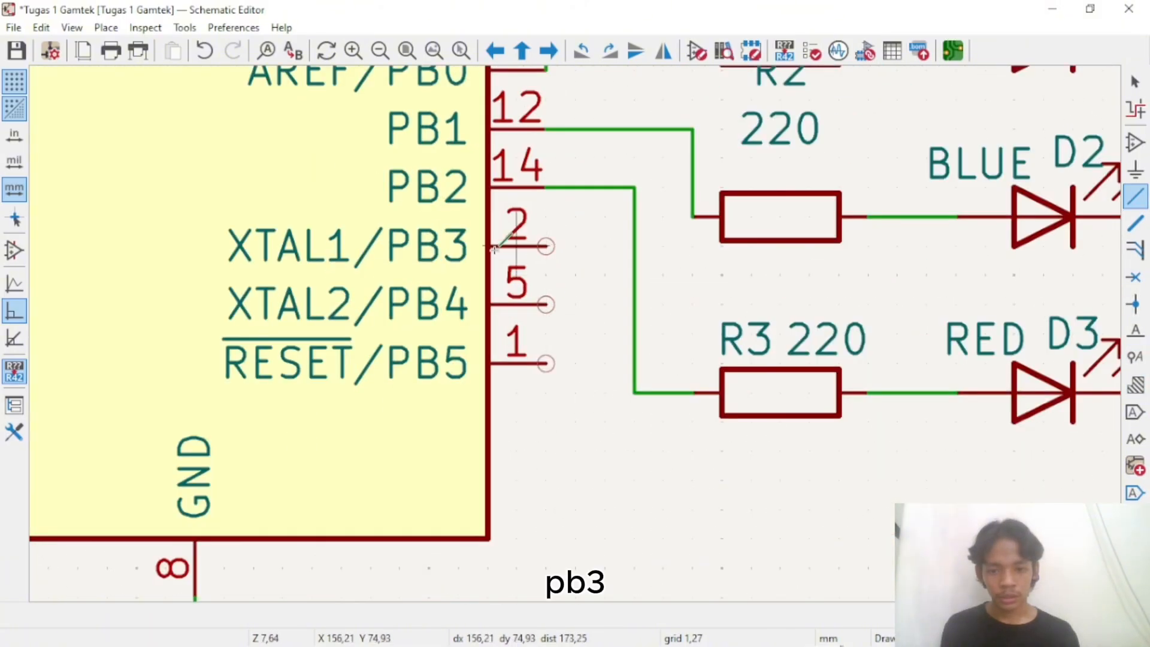
{"action": "scroll", "coordinate": [548, 263], "scroll_direction": "down", "scroll_amount": 8}
{"action": "scroll", "coordinate": [576, 333], "scroll_direction": "up", "scroll_amount": 2}
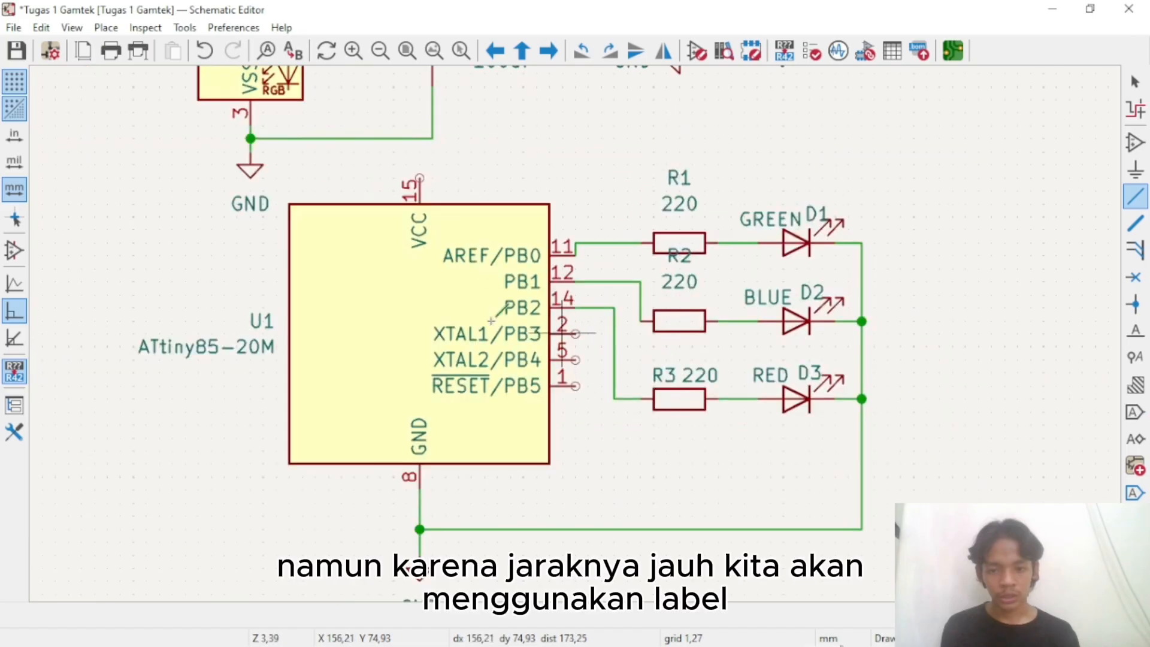
{"action": "scroll", "coordinate": [487, 321], "scroll_direction": "down", "scroll_amount": 2}
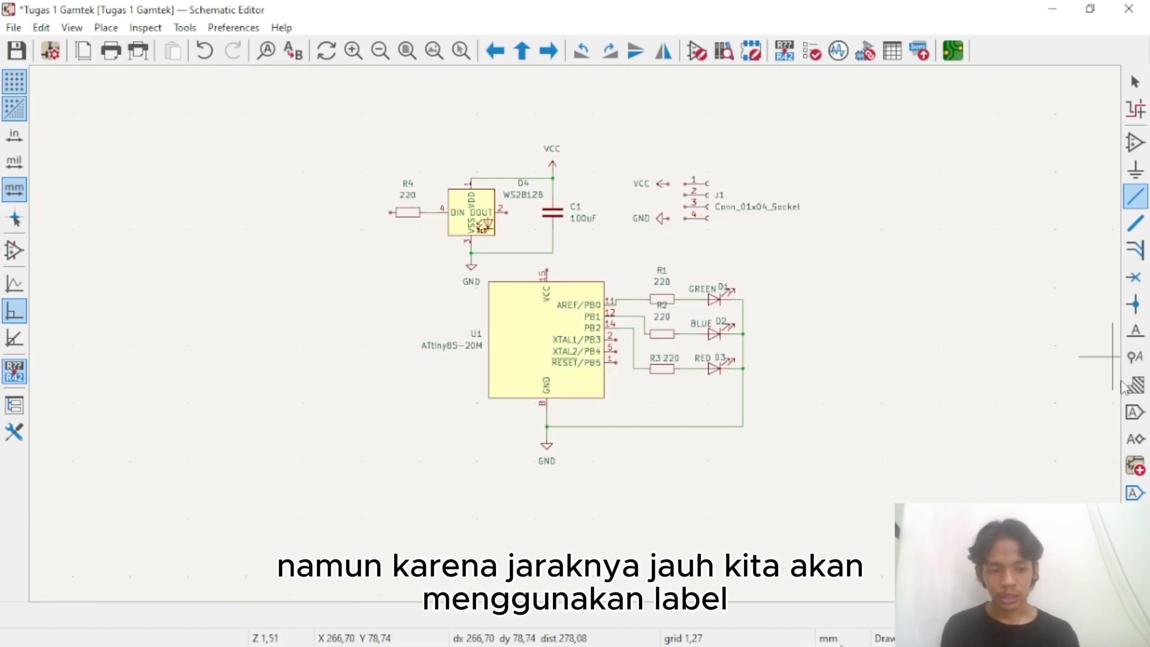
{"action": "left_click", "coordinate": [1134, 412]}
{"action": "left_click", "coordinate": [859, 206]}
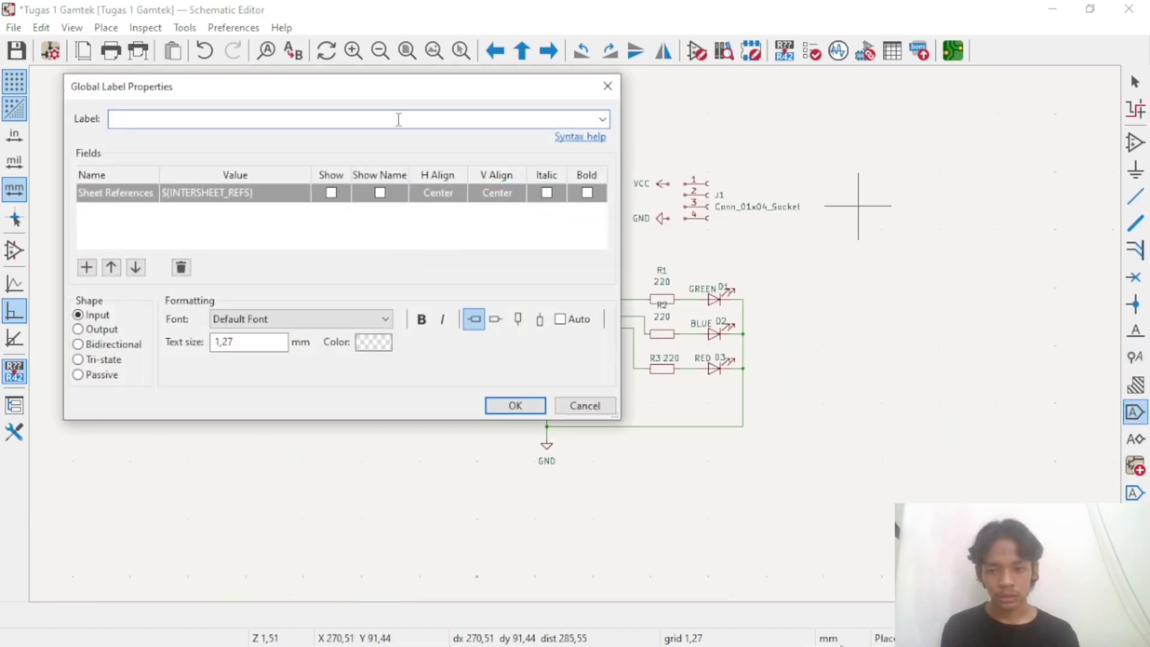
{"action": "type", "text": "PB"}
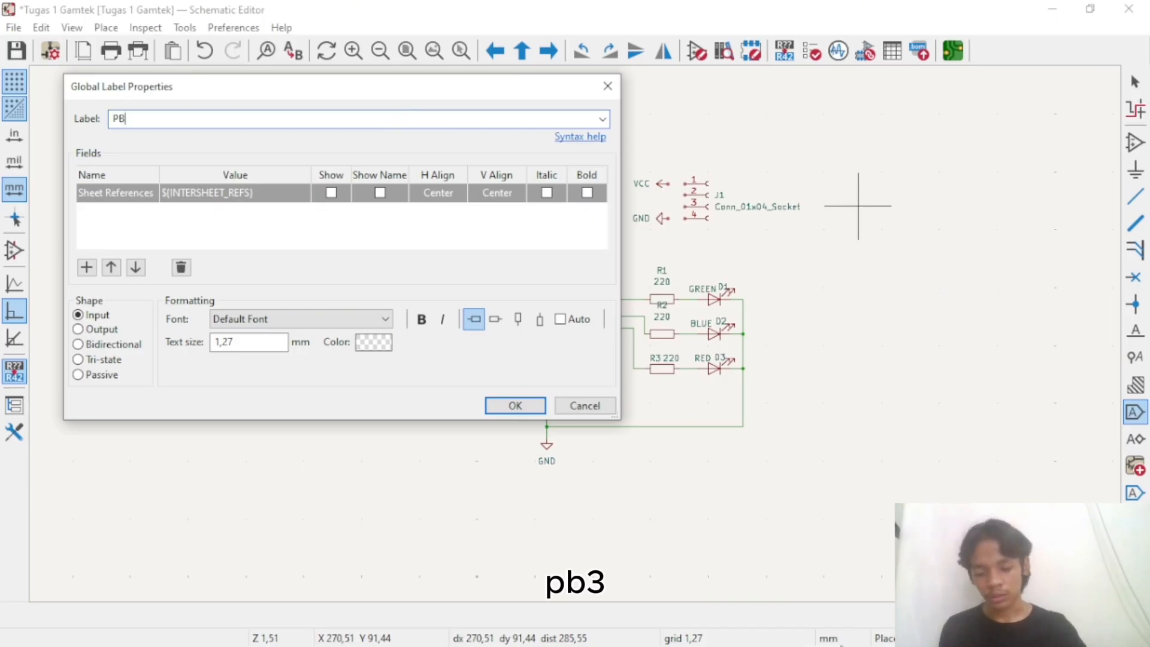
{"action": "type", "text": "3"}
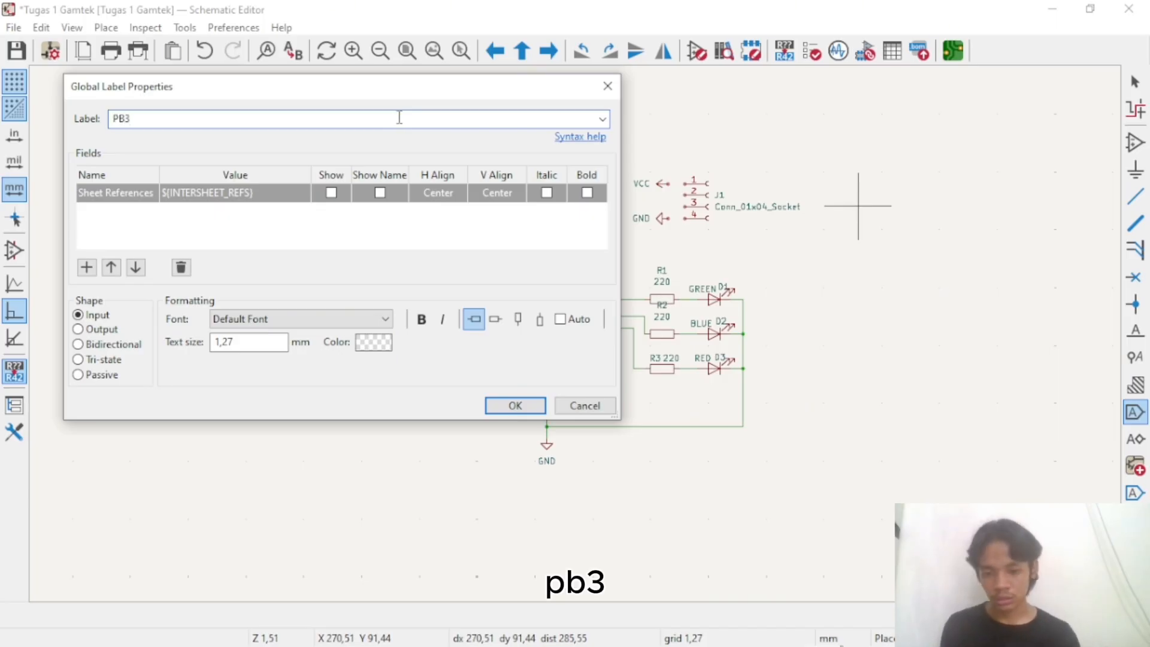
{"action": "left_click", "coordinate": [515, 406]}
Place the PB3 global label on the XTAL1/PB3 pin of U1 and end label placement
{"action": "scroll", "coordinate": [599, 329], "scroll_direction": "up", "scroll_amount": 8}
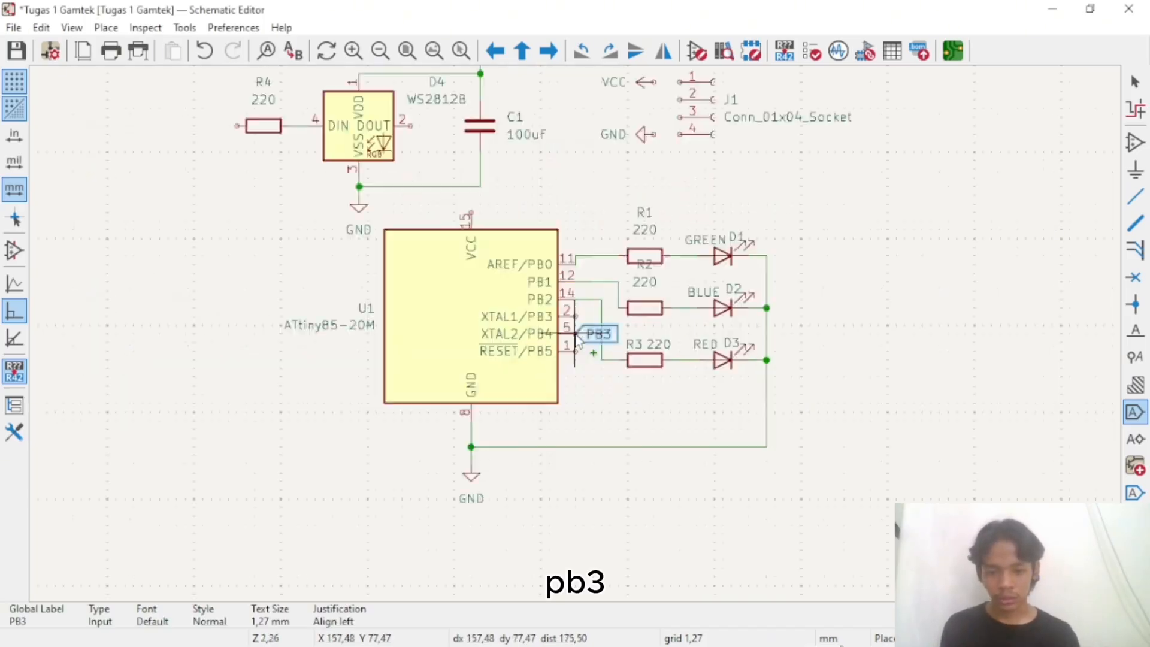
{"action": "left_click", "coordinate": [574, 246]}
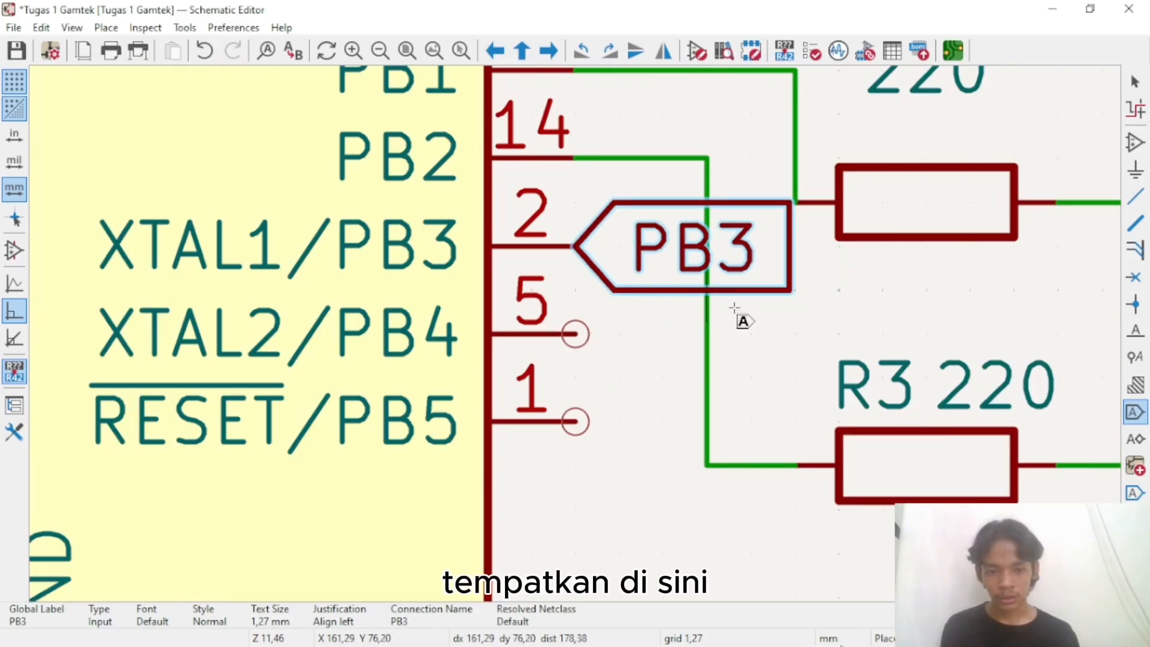
{"action": "right_click", "coordinate": [635, 355]}
{"action": "left_click", "coordinate": [659, 361]}
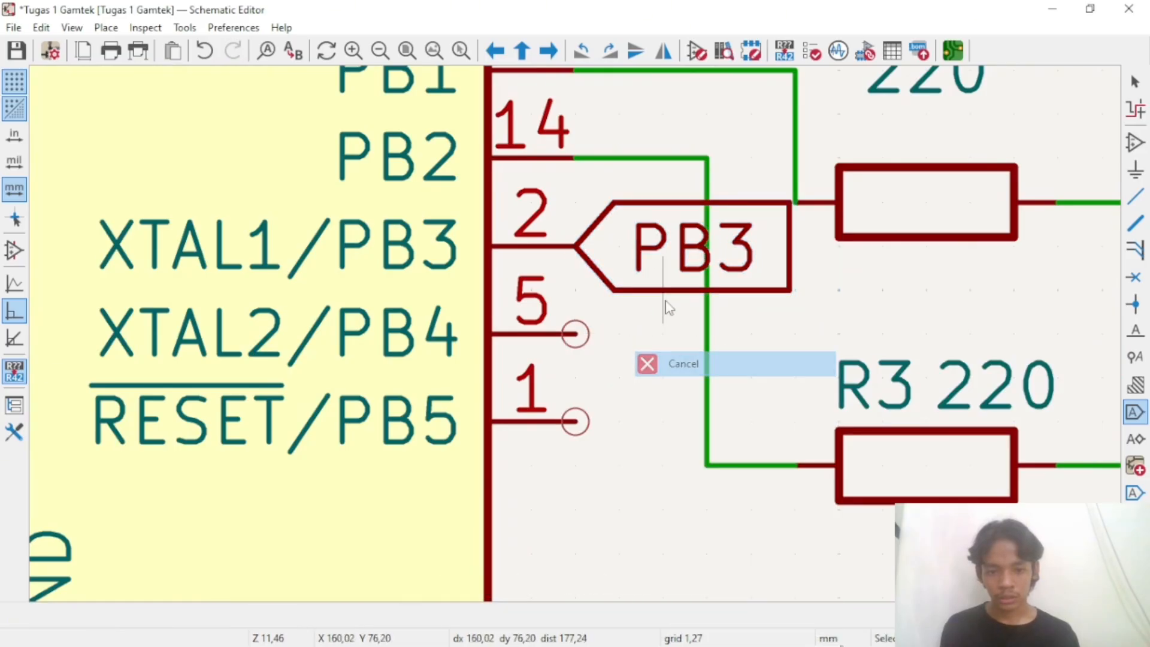
Duplicate the PB3 label, rotate the copy 180 degrees and attach it to the free end of resistor R4
{"action": "key", "text": "ctrl+d"}
{"action": "scroll", "coordinate": [569, 323], "scroll_direction": "down", "scroll_amount": 15}
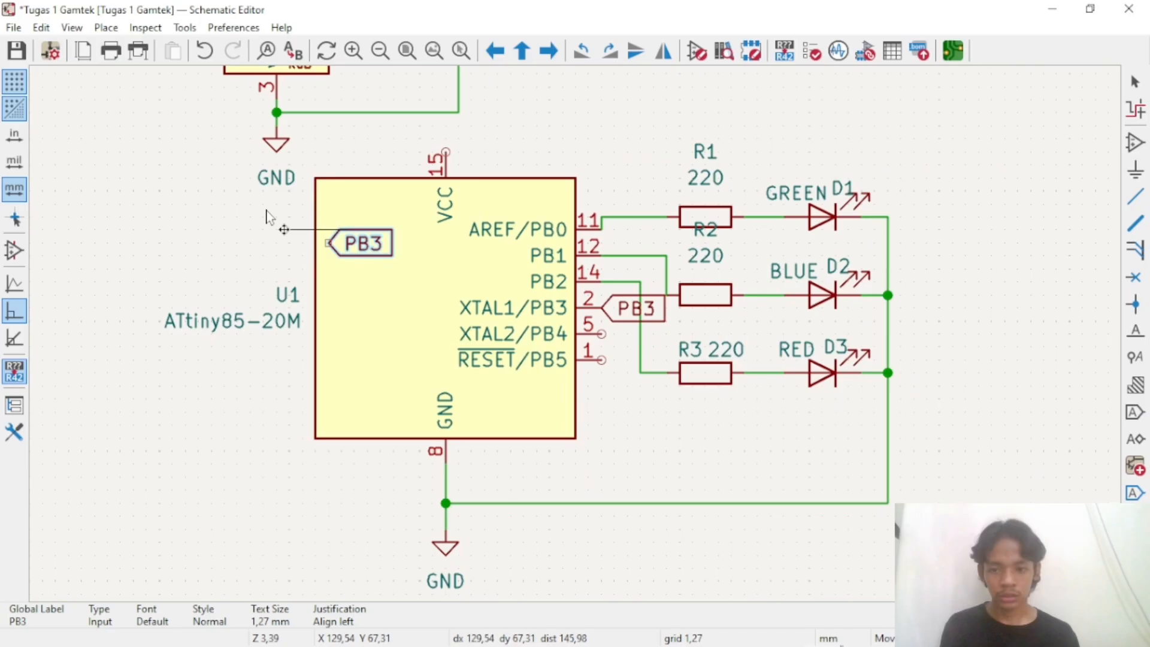
{"action": "scroll", "coordinate": [542, 303], "scroll_direction": "up", "scroll_amount": 10}
{"action": "key", "text": "r"}
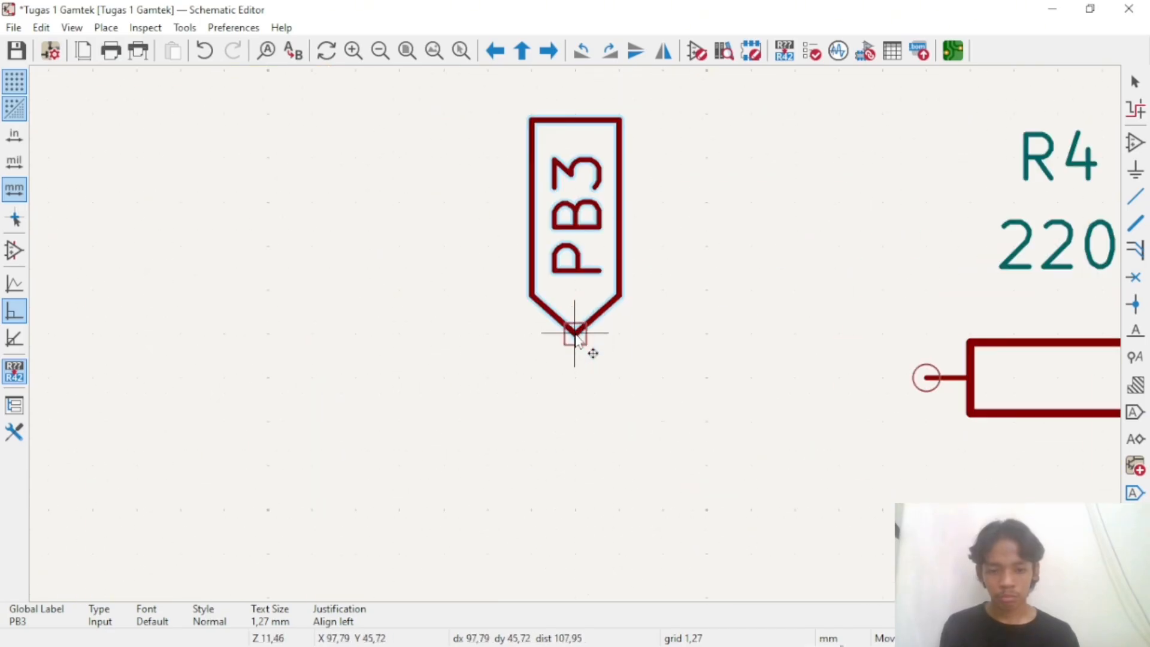
{"action": "key", "text": "r"}
{"action": "left_click", "coordinate": [926, 378]}
{"action": "scroll", "coordinate": [599, 347], "scroll_direction": "down", "scroll_amount": 6}
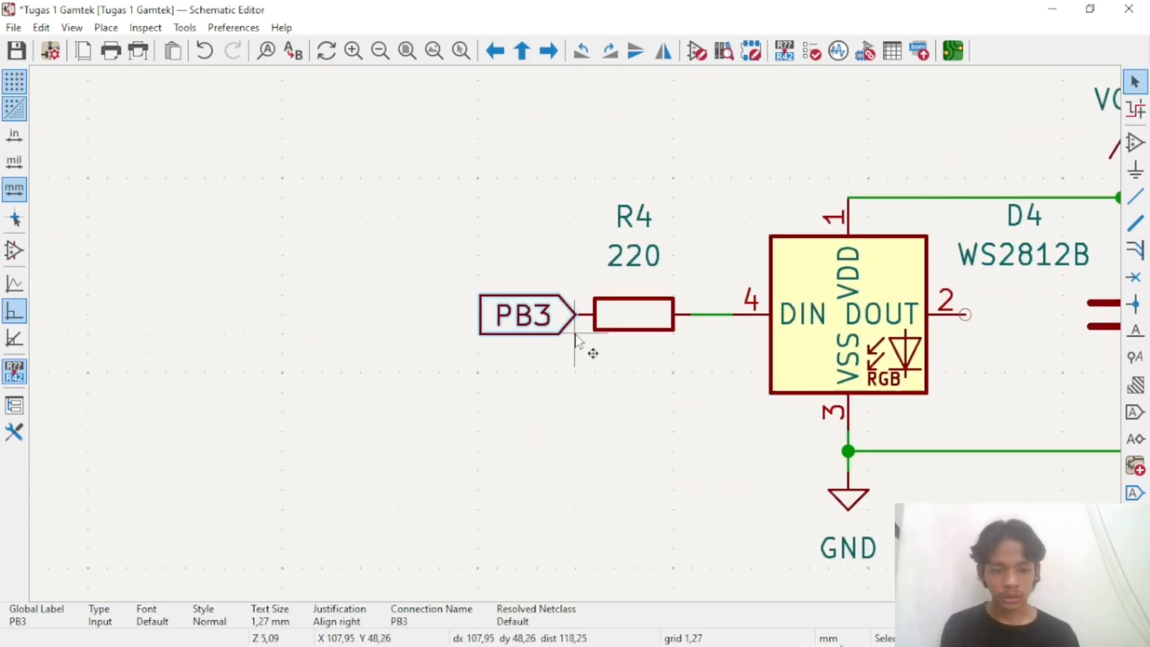
{"action": "right_click", "coordinate": [614, 398]}
{"action": "left_click", "coordinate": [698, 398]}
Move resistors R1 to R3 and LEDs D1 to D3 with their wires away from U1 to clear the PB3 label
{"action": "scroll", "coordinate": [552, 395], "scroll_direction": "down", "scroll_amount": 8}
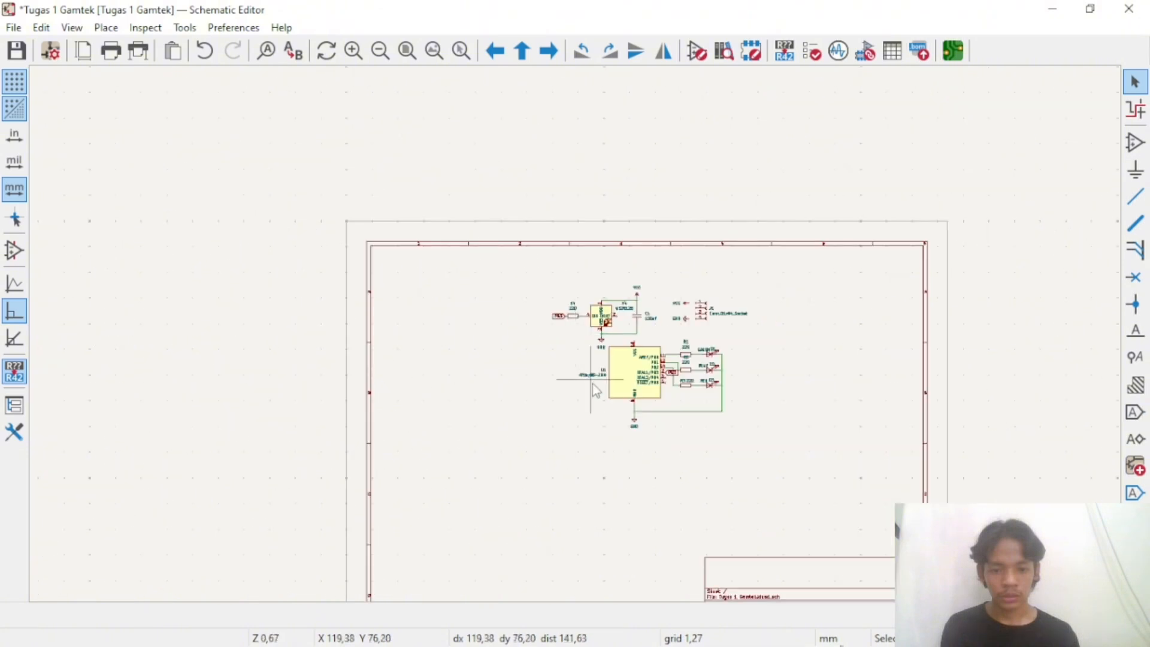
{"action": "scroll", "coordinate": [577, 313], "scroll_direction": "up", "scroll_amount": 8}
{"action": "scroll", "coordinate": [599, 316], "scroll_direction": "down", "scroll_amount": 2}
{"action": "scroll", "coordinate": [620, 320], "scroll_direction": "up", "scroll_amount": 3}
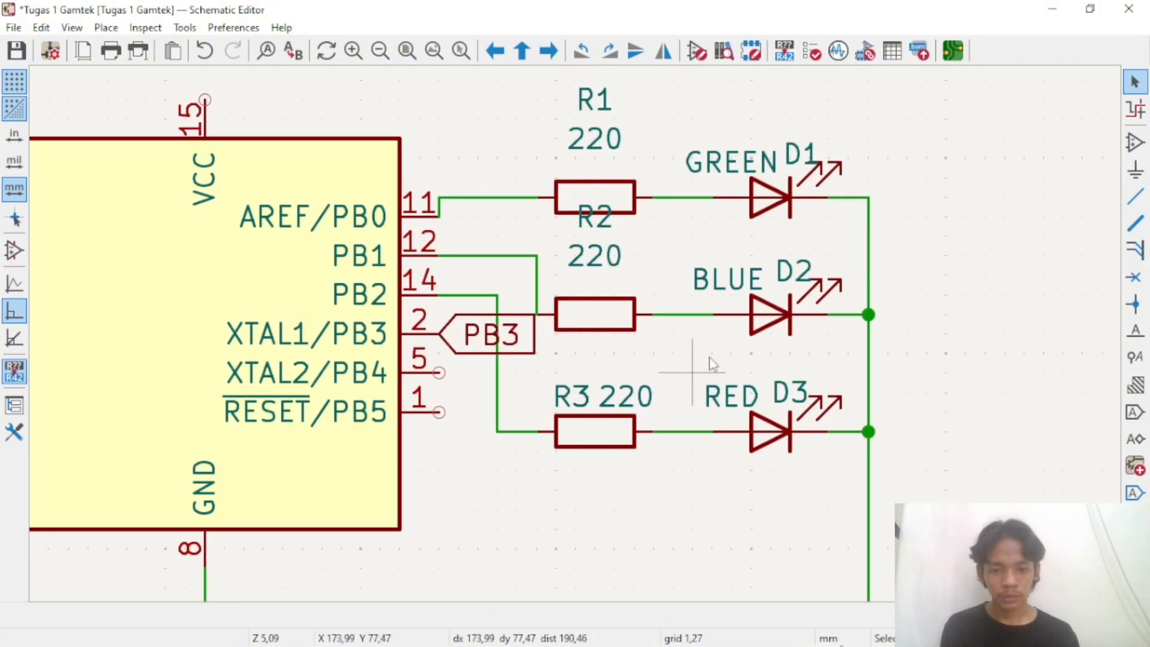
{"action": "scroll", "coordinate": [599, 336], "scroll_direction": "down", "scroll_amount": 3}
{"action": "left_click_drag", "start_coordinate": [570, 324], "coordinate": [774, 507]}
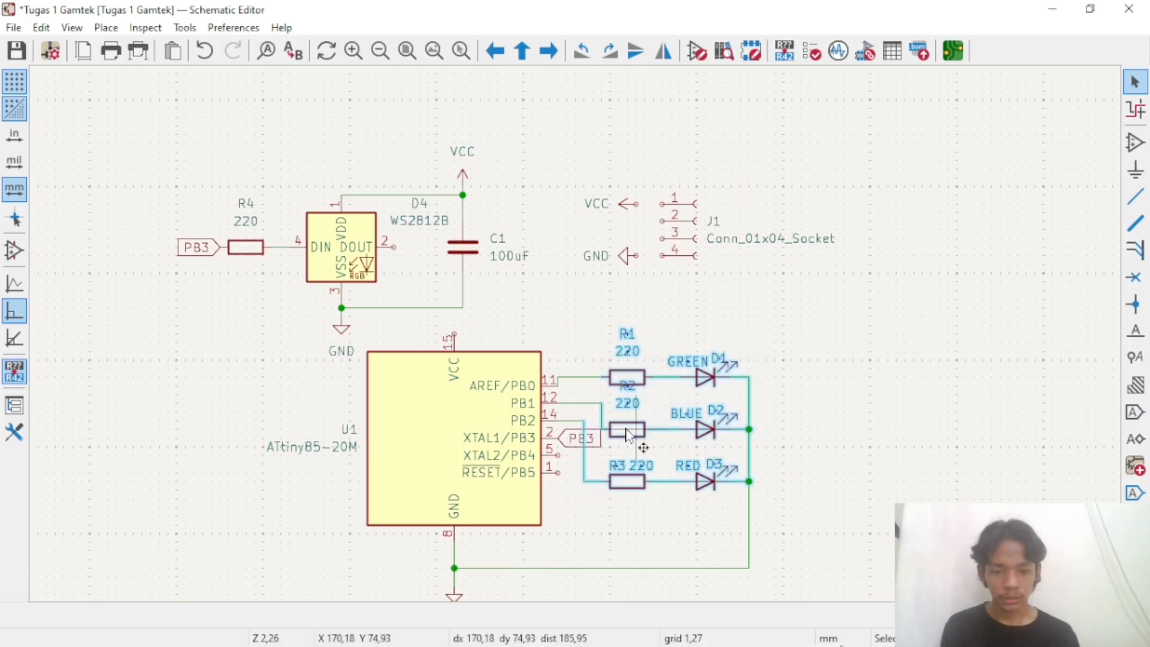
{"action": "left_click_drag", "start_coordinate": [626, 429], "coordinate": [662, 429]}
{"action": "left_click", "coordinate": [976, 482]}
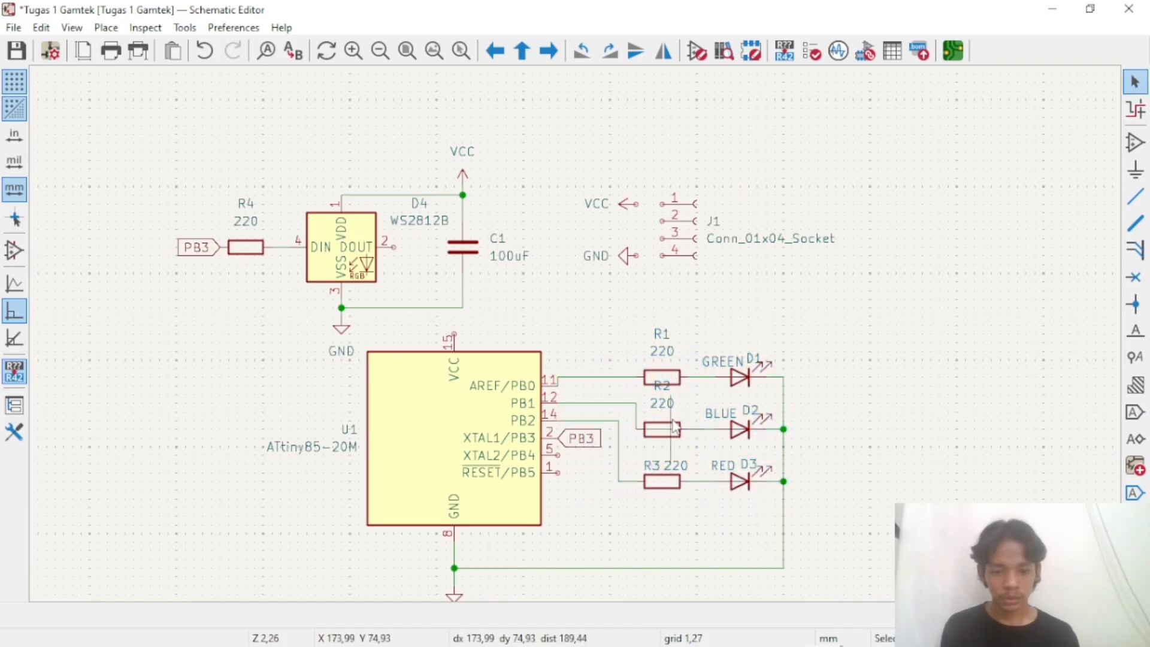
Rearrange the reference and value texts of R1, R2 and R4 side by side above each resistor
{"action": "scroll", "coordinate": [675, 428], "scroll_direction": "up", "scroll_amount": 3}
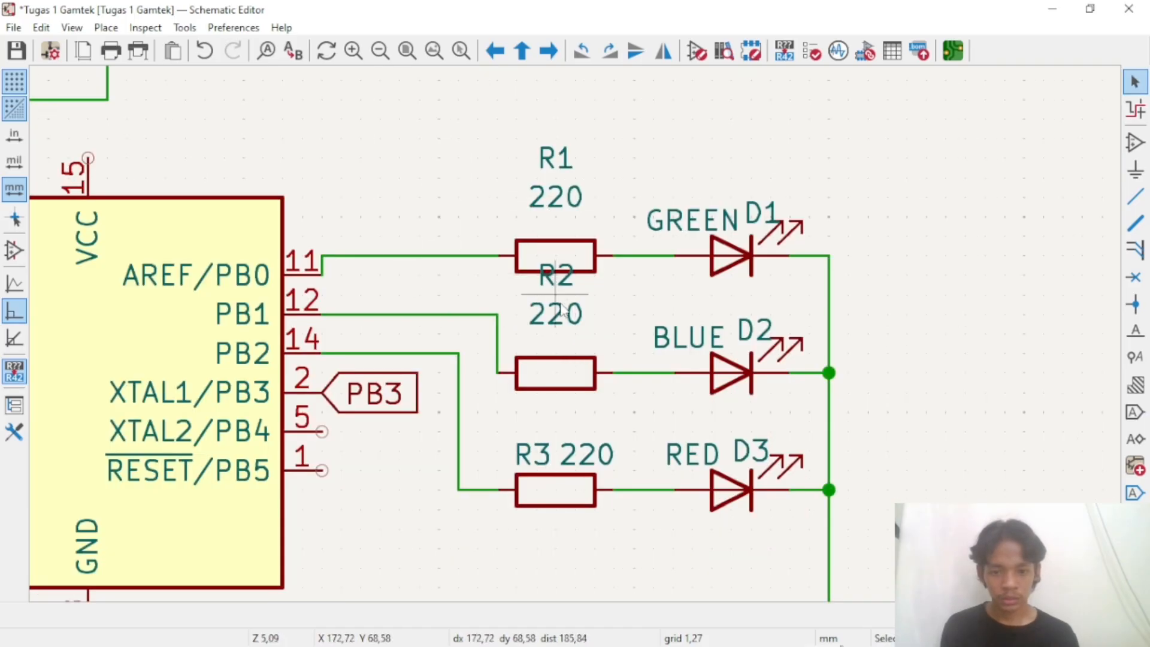
{"action": "left_click", "coordinate": [561, 308]}
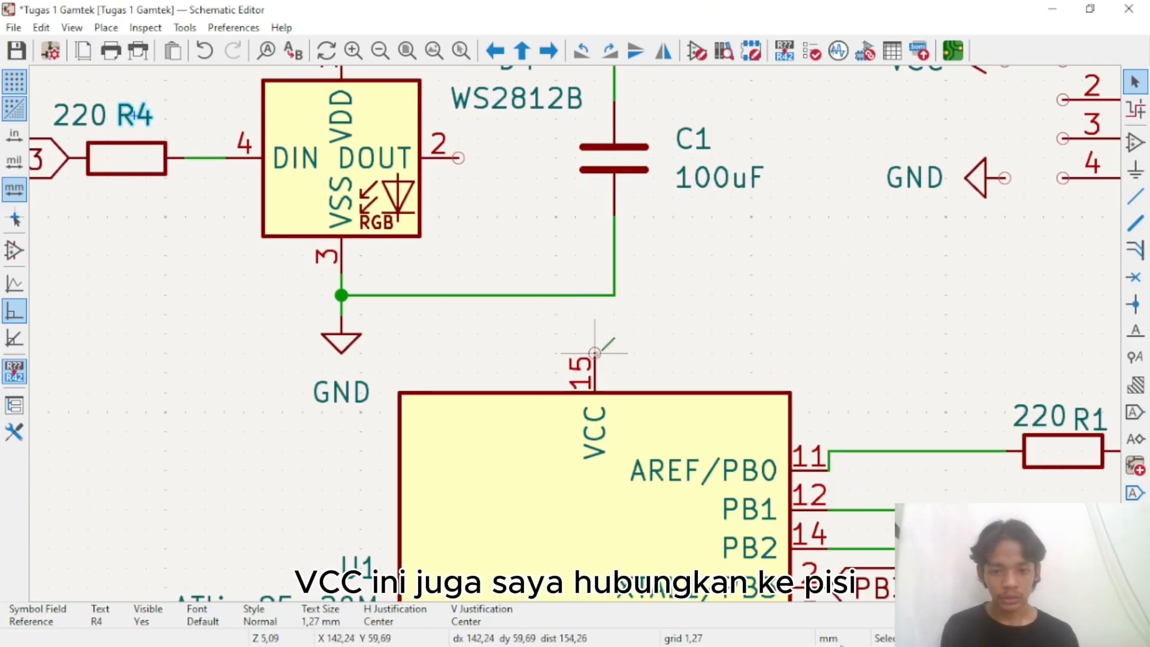
Wire U1's VCC pin to the horizontal wire running from C1's lower end to D4's ground
{"action": "key", "text": "w"}
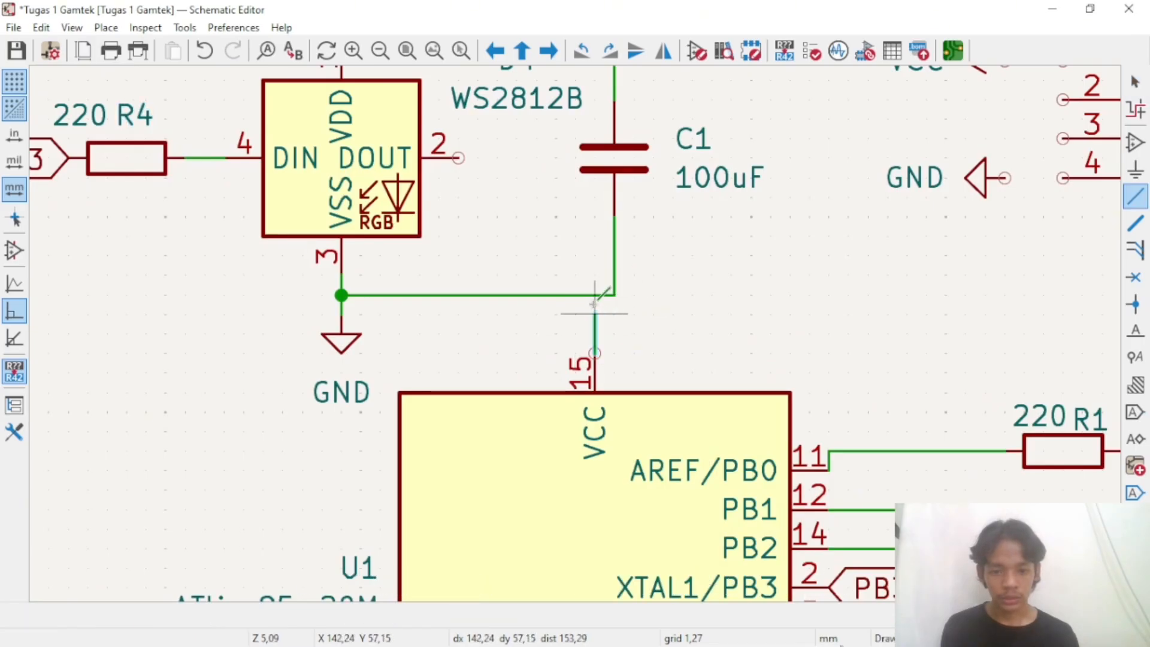
{"action": "left_click", "coordinate": [595, 295]}
{"action": "key", "text": "Escape"}
{"action": "scroll", "coordinate": [653, 333], "scroll_direction": "down", "scroll_amount": 1}
{"action": "right_click", "coordinate": [640, 293]}
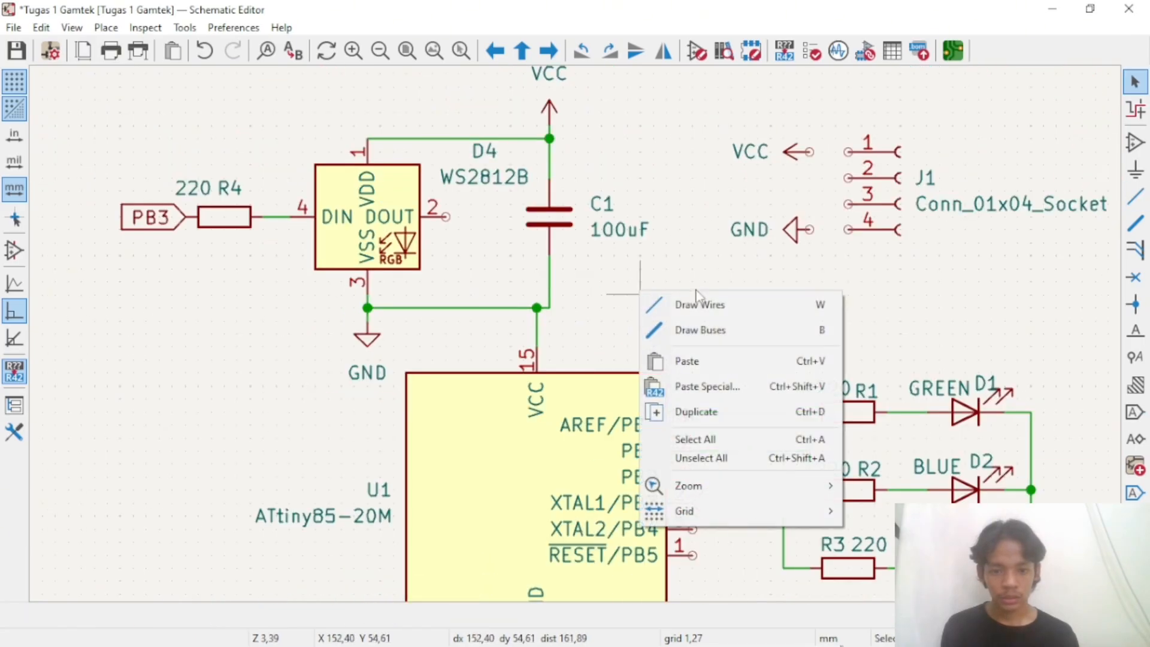
{"action": "left_click", "coordinate": [667, 250]}
Move capacitor C1 together with its VCC symbol so they line up vertically with U1's VCC pin
{"action": "left_click_drag", "start_coordinate": [488, 72], "coordinate": [629, 306]}
{"action": "left_click_drag", "start_coordinate": [549, 220], "coordinate": [533, 219]}
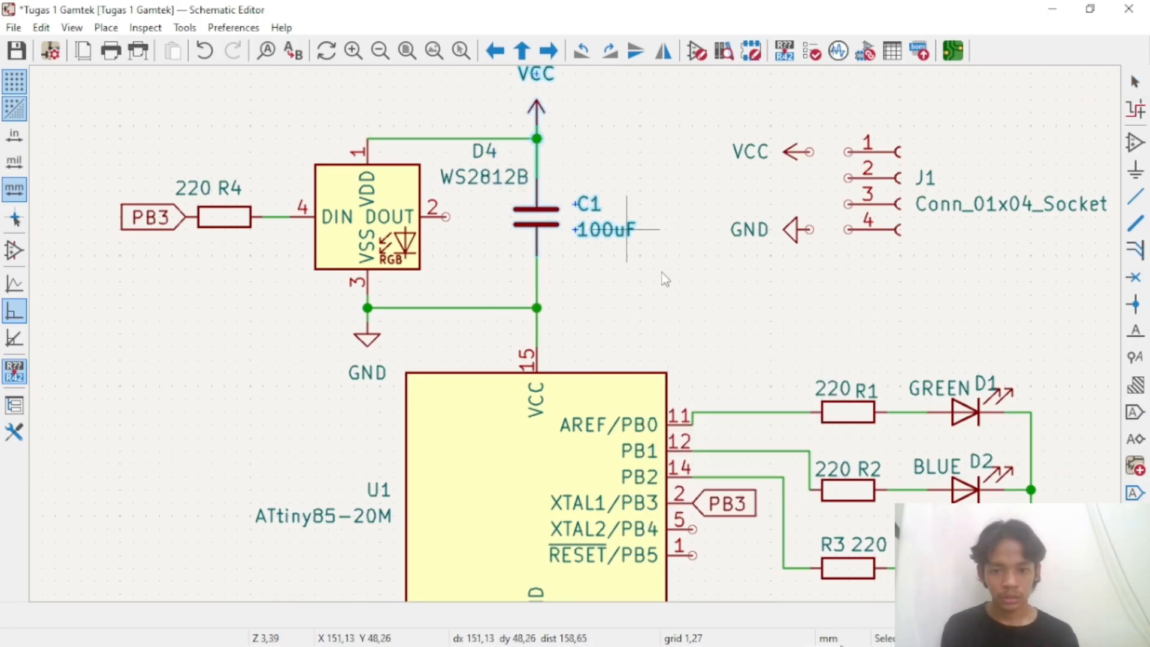
{"action": "left_click", "coordinate": [663, 343]}
{"action": "scroll", "coordinate": [665, 345], "scroll_direction": "down", "scroll_amount": 3}
{"action": "scroll", "coordinate": [620, 314], "scroll_direction": "up", "scroll_amount": 2}
{"action": "scroll", "coordinate": [576, 336], "scroll_direction": "up", "scroll_amount": 3}
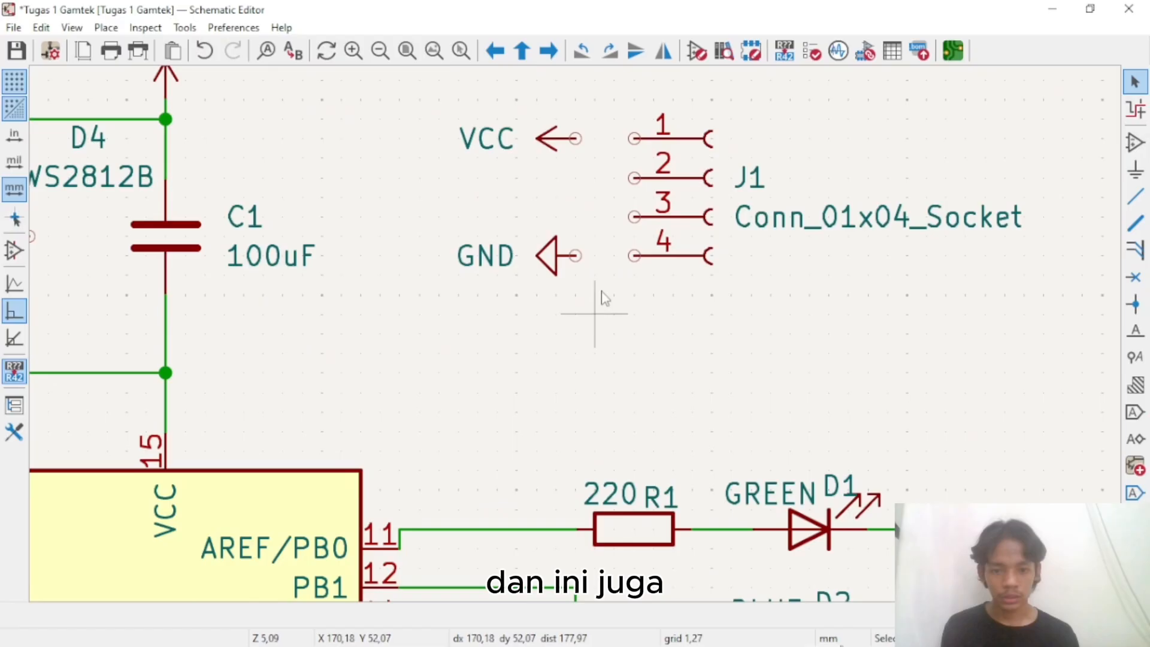
Wire the GND symbol to pin 4 and the VCC symbol to pin 1 of socket J1
{"action": "left_click", "coordinate": [601, 300]}
{"action": "left_click", "coordinate": [575, 256]}
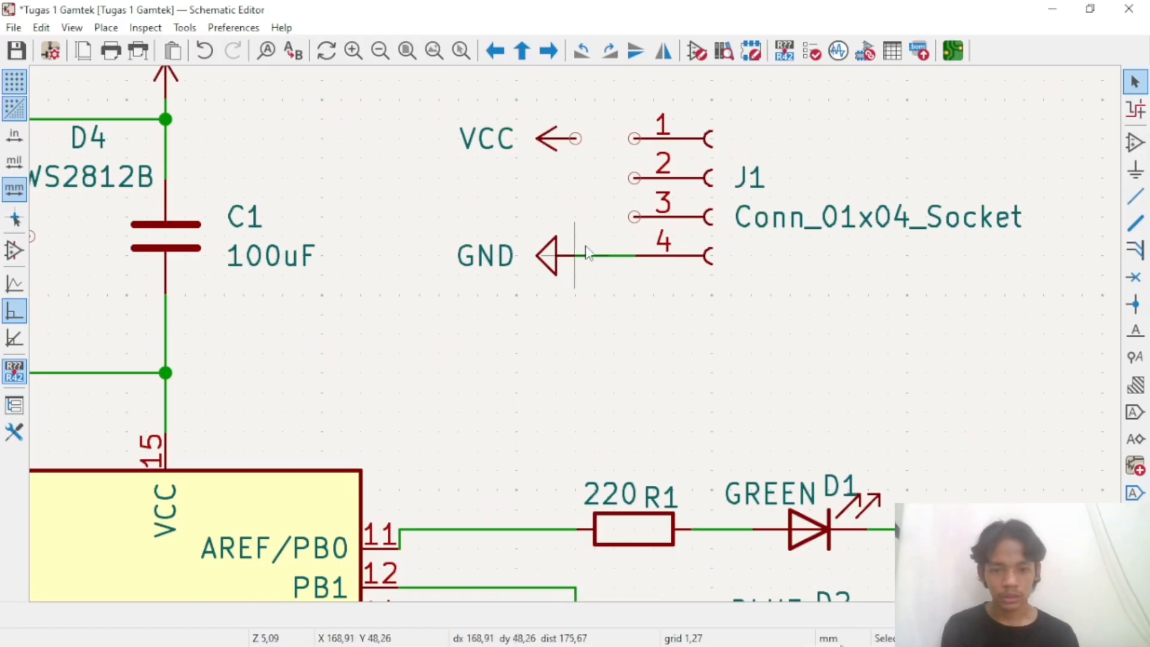
{"action": "key", "text": "w"}
{"action": "left_click", "coordinate": [575, 139]}
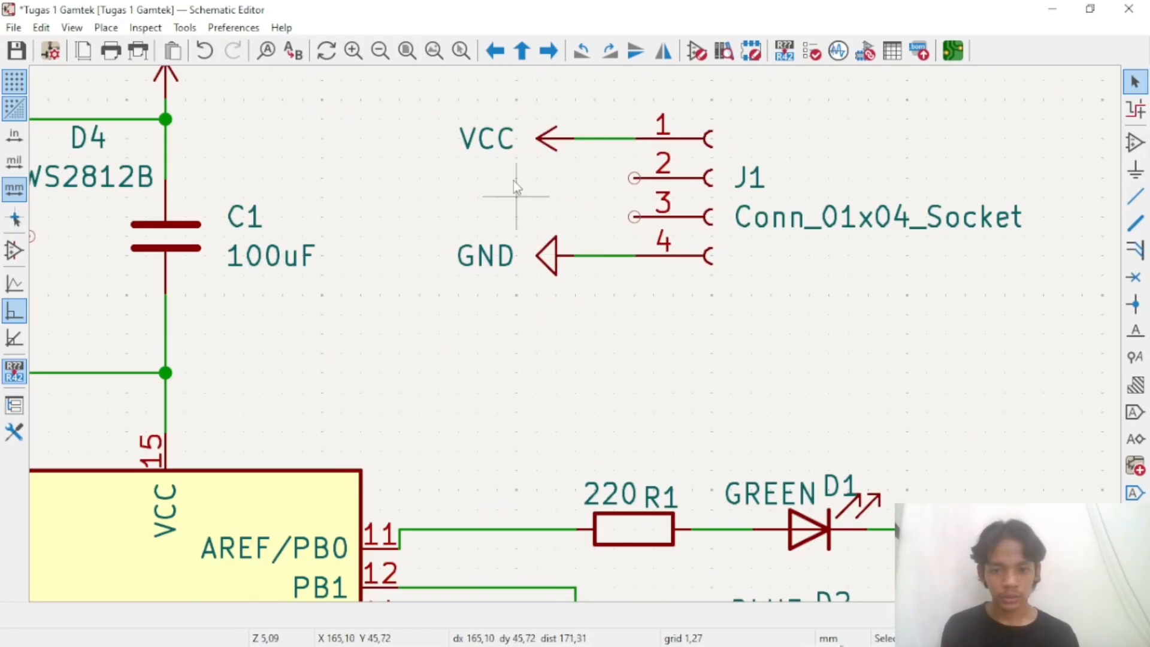
Create a global label RESET, rotate it to face the socket, and attach it to pin 2 of J1
{"action": "scroll", "coordinate": [576, 337], "scroll_direction": "down", "scroll_amount": 5}
{"action": "scroll", "coordinate": [576, 337], "scroll_direction": "up", "scroll_amount": 5}
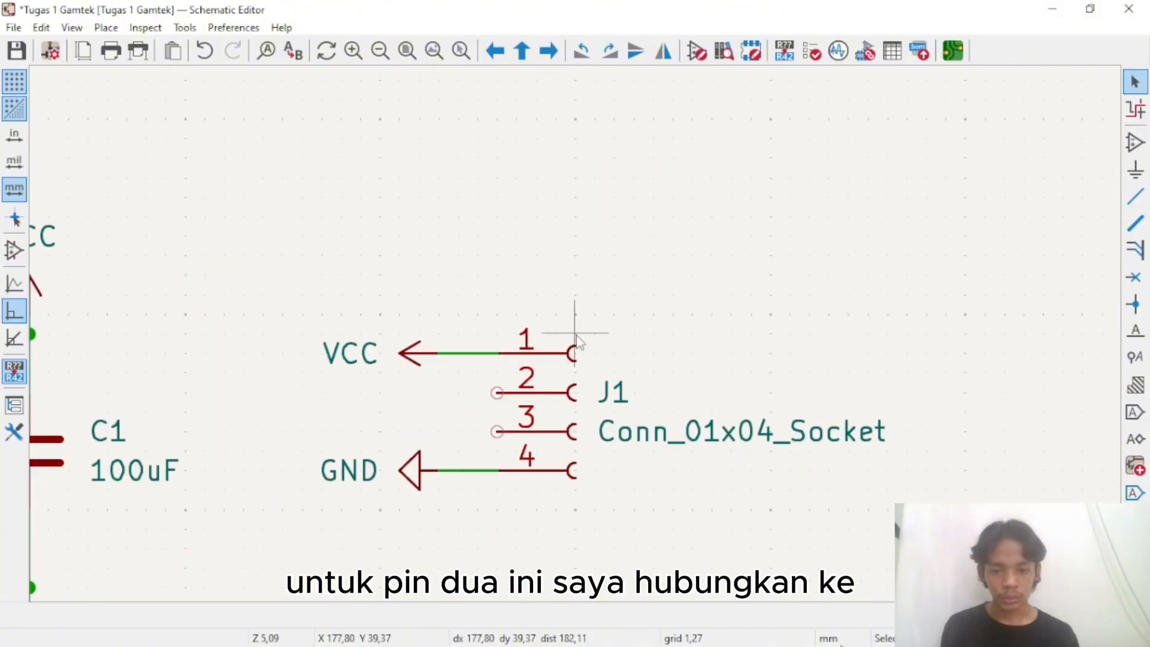
{"action": "scroll", "coordinate": [497, 392], "scroll_direction": "down", "scroll_amount": 5}
{"action": "scroll", "coordinate": [485, 500], "scroll_direction": "up", "scroll_amount": 6}
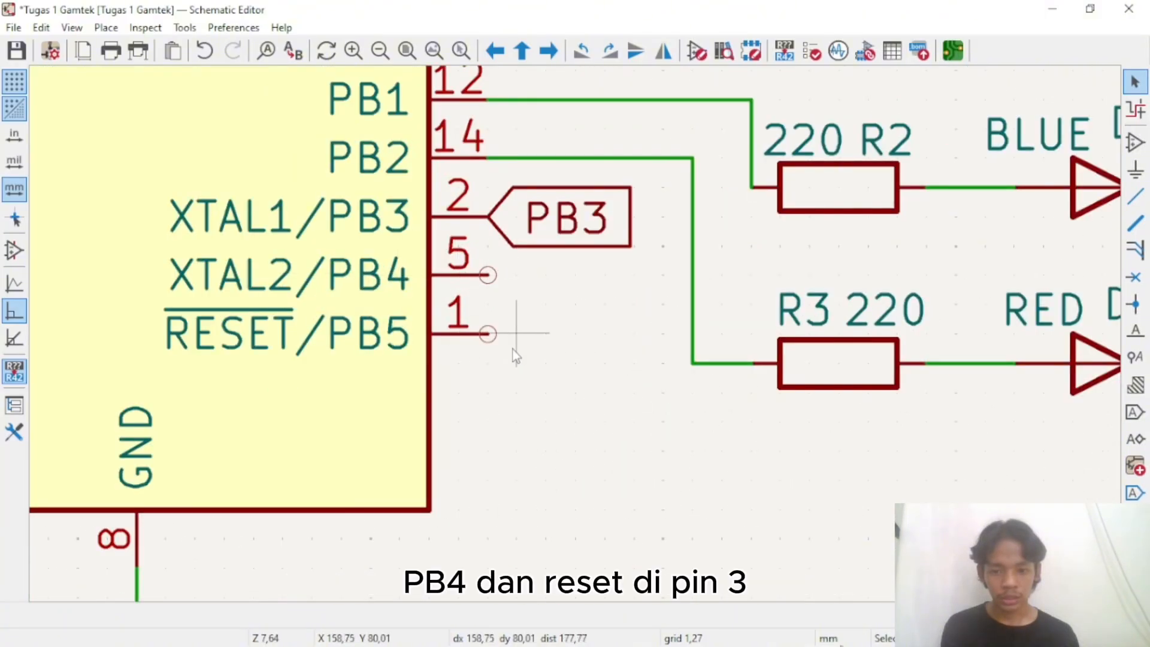
{"action": "scroll", "coordinate": [515, 355], "scroll_direction": "down", "scroll_amount": 5}
{"action": "scroll", "coordinate": [576, 337], "scroll_direction": "up", "scroll_amount": 5}
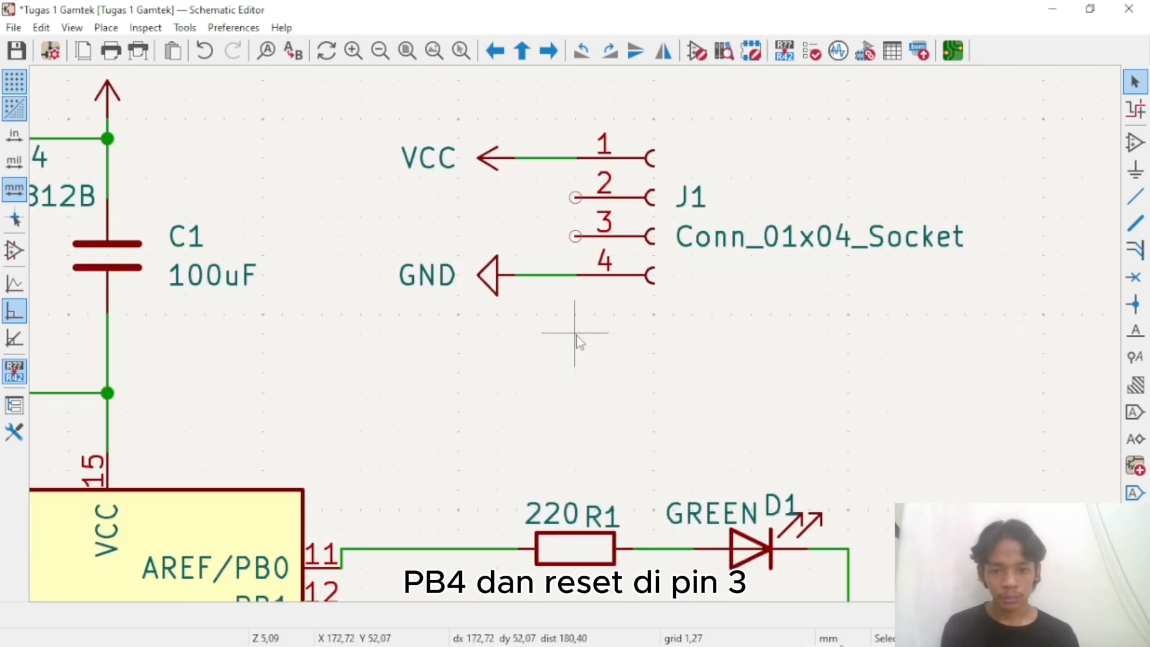
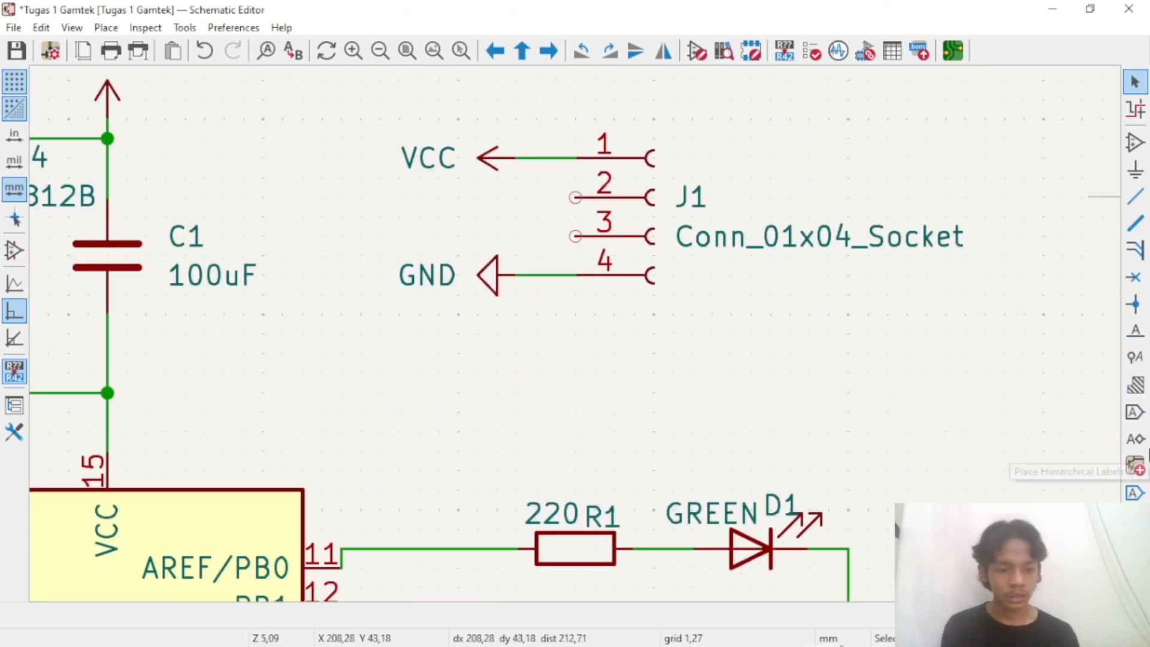
{"action": "left_click", "coordinate": [1136, 414]}
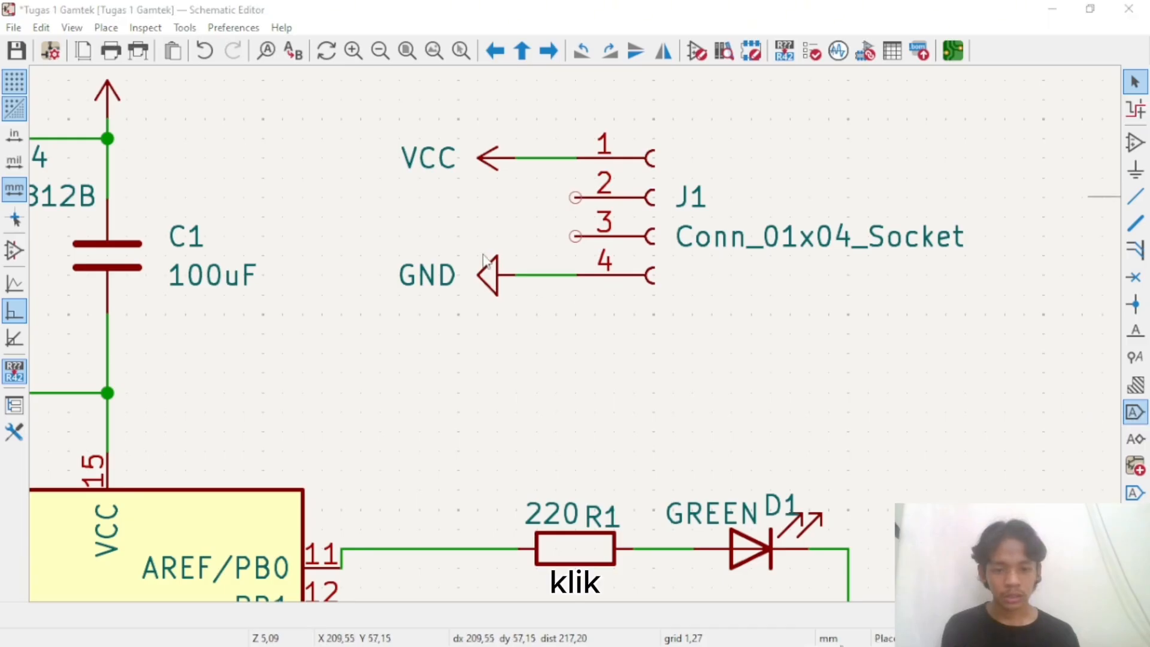
{"action": "left_click", "coordinate": [535, 287]}
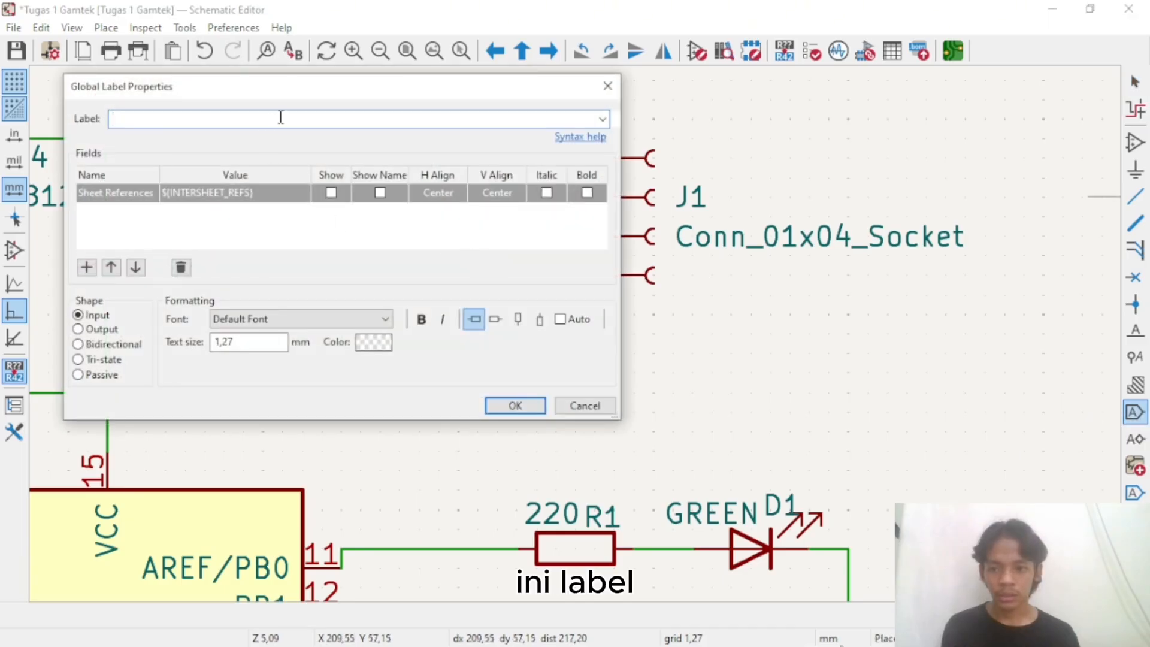
{"action": "type", "text": "RE"}
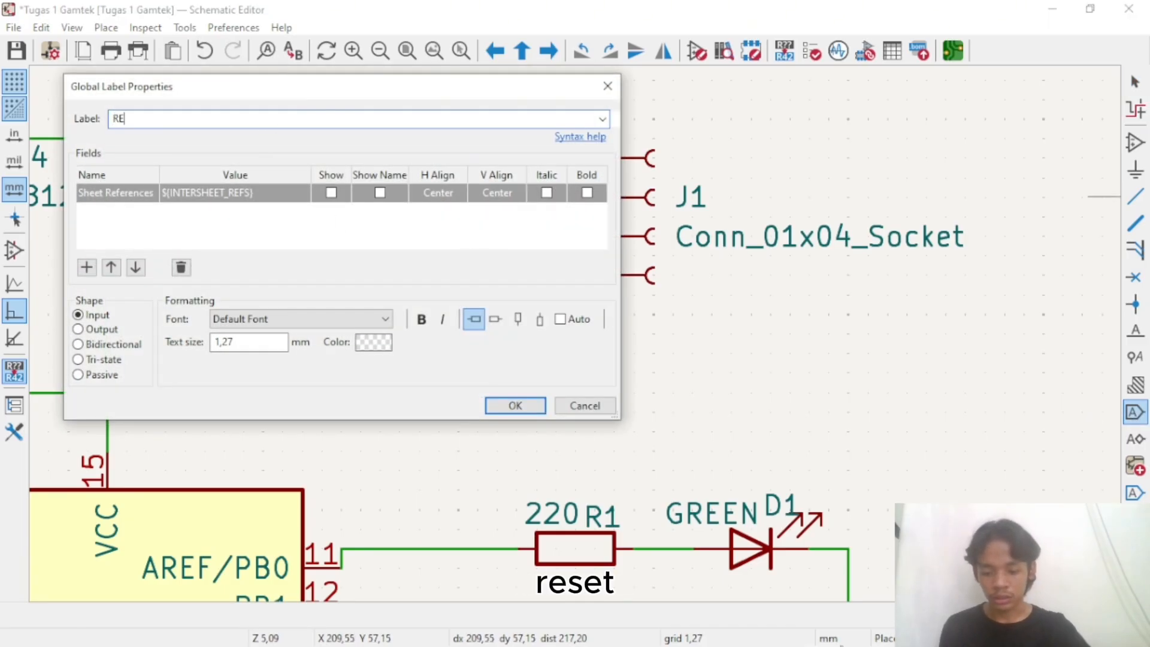
{"action": "type", "text": "SET"}
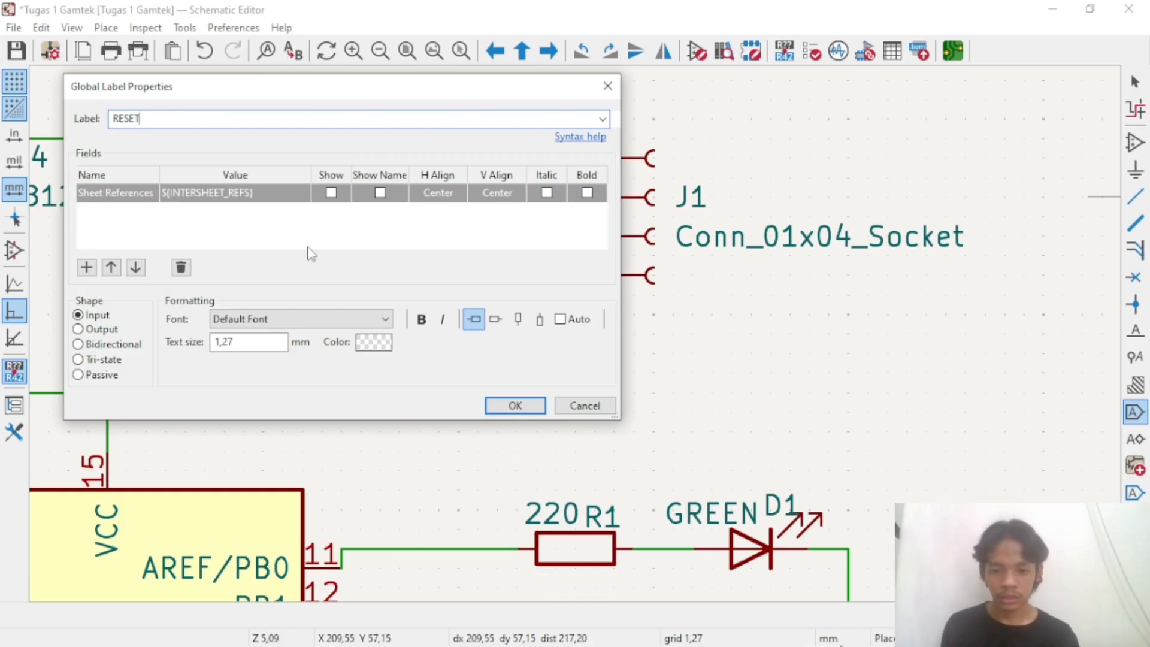
{"action": "left_click", "coordinate": [506, 406]}
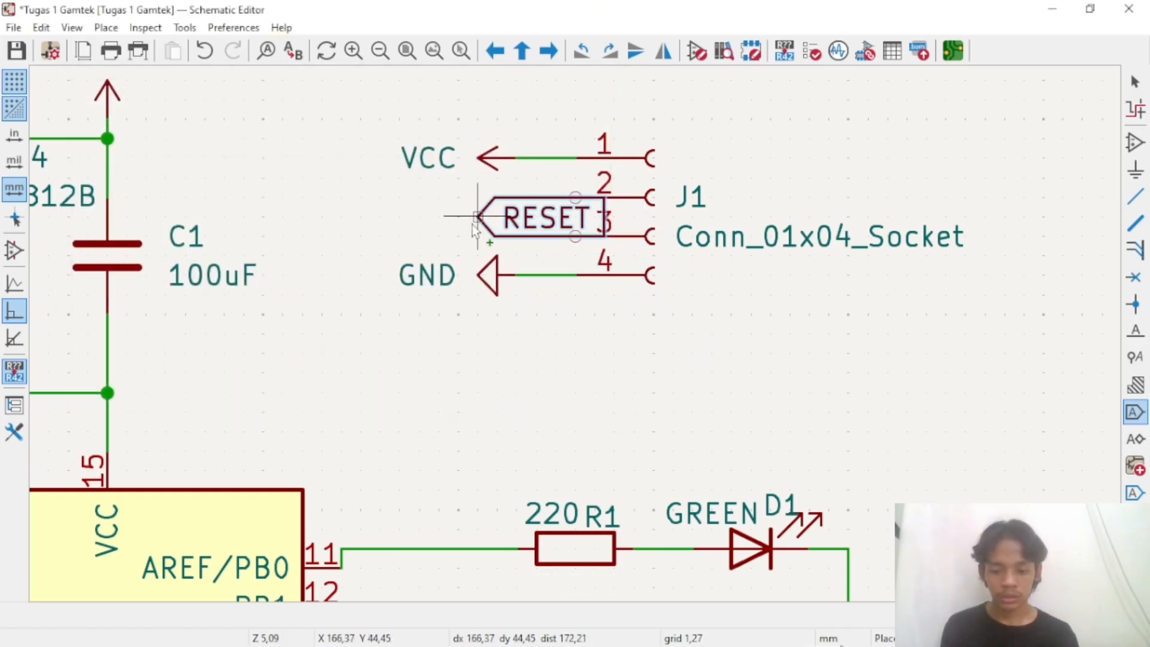
{"action": "key", "text": "r"}
{"action": "key", "text": "r"}
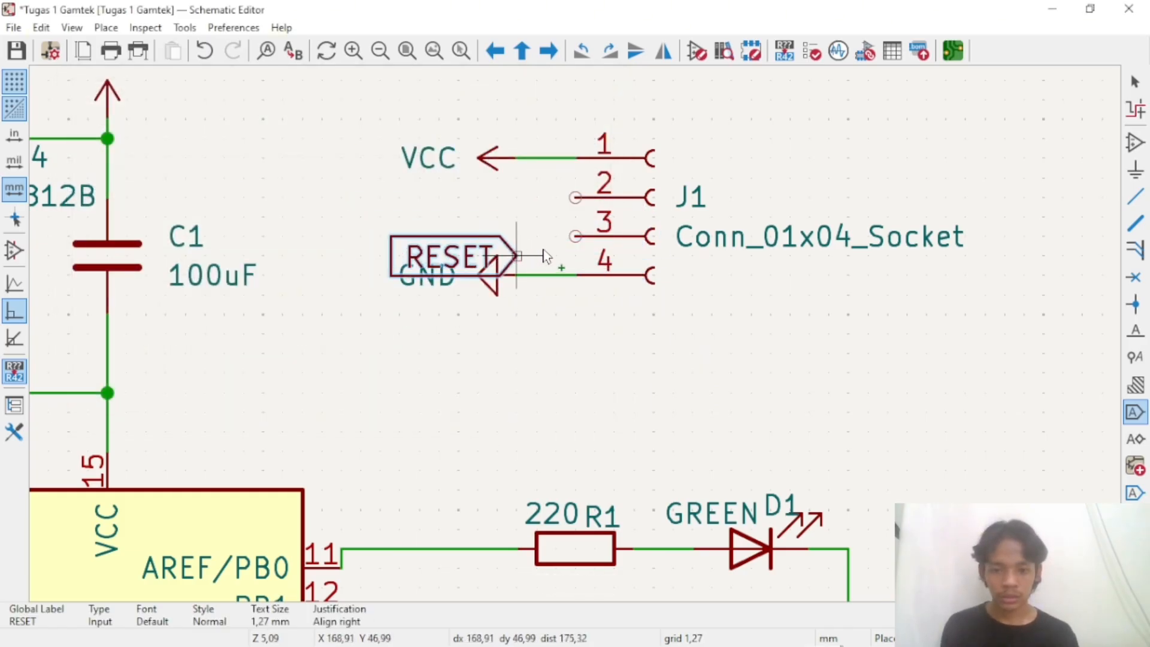
{"action": "left_click", "coordinate": [574, 198]}
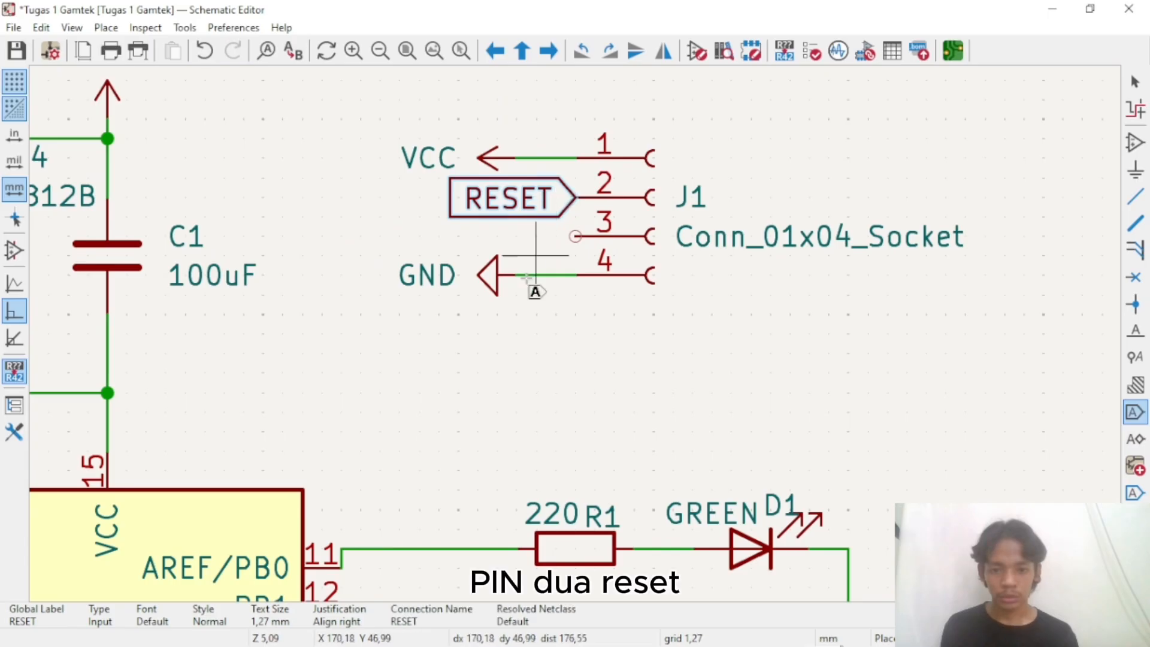
Add a global label PB4 to pin 3 of J1 and end label placement
{"action": "left_click", "coordinate": [574, 236]}
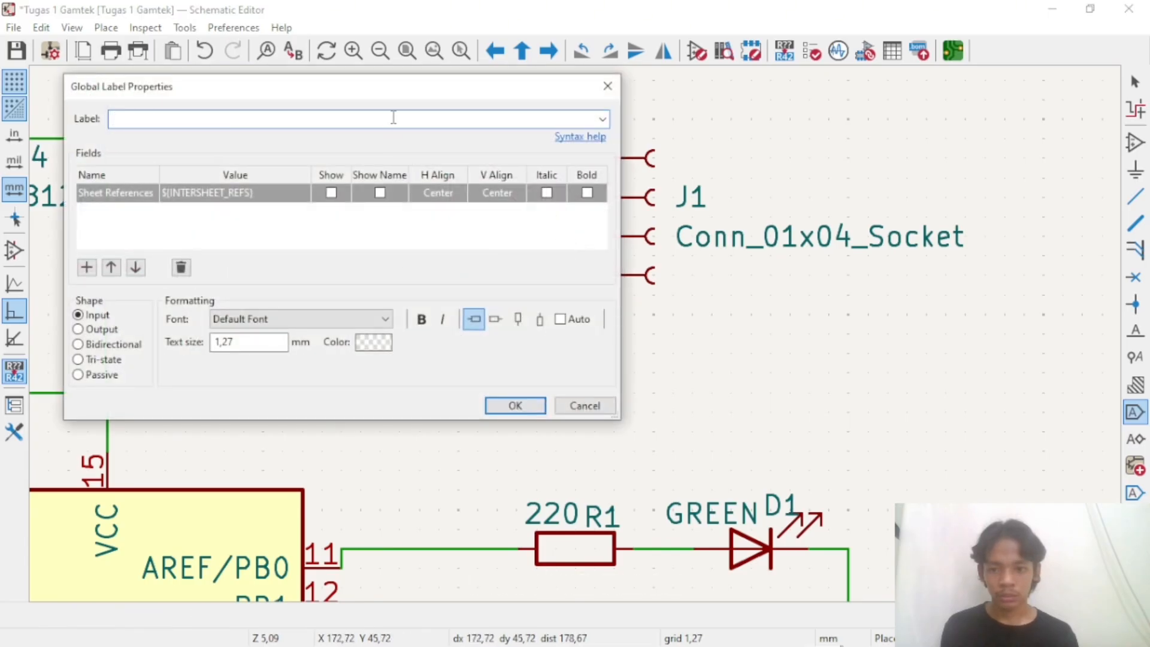
{"action": "type", "text": "PB"}
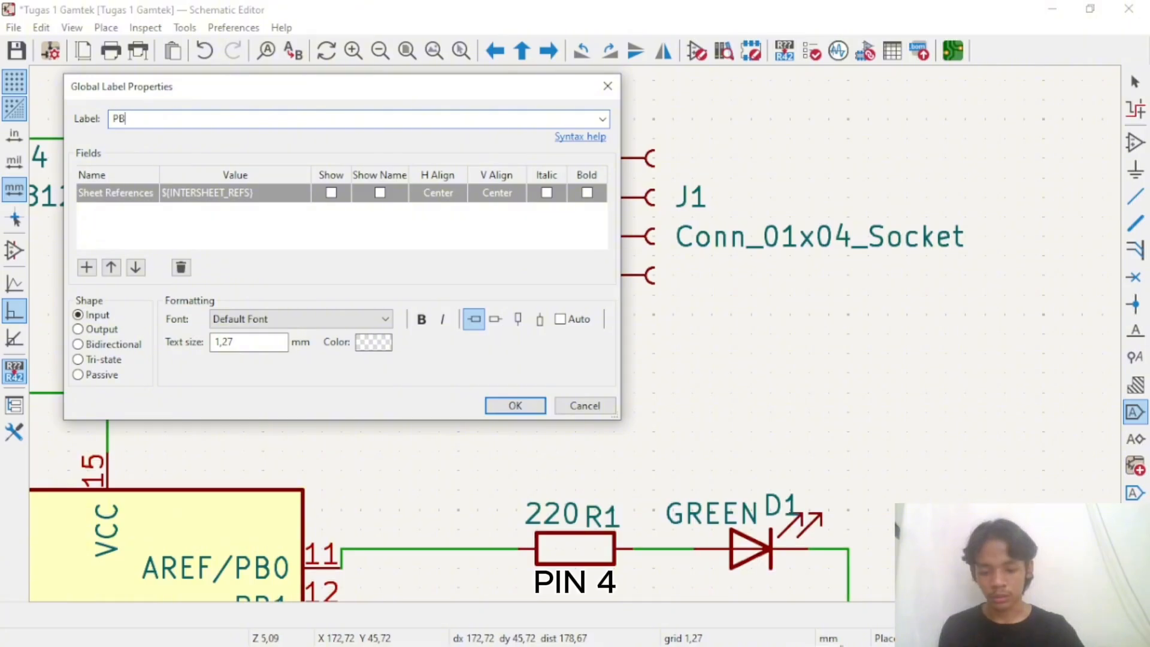
{"action": "type", "text": "4"}
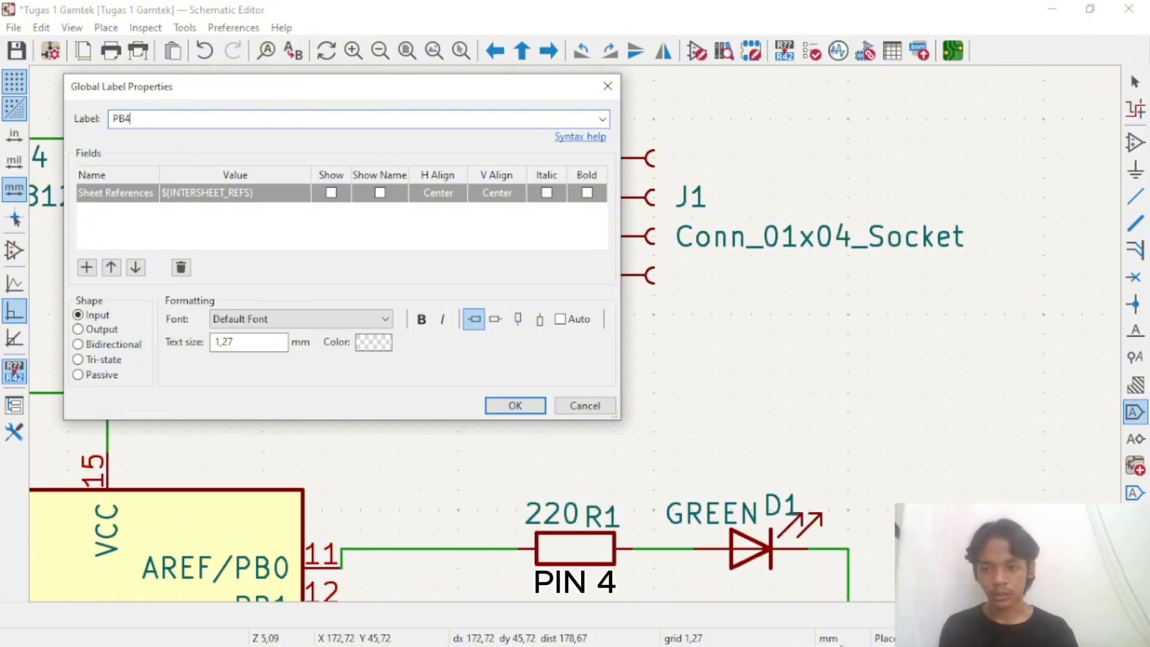
{"action": "left_click", "coordinate": [514, 405]}
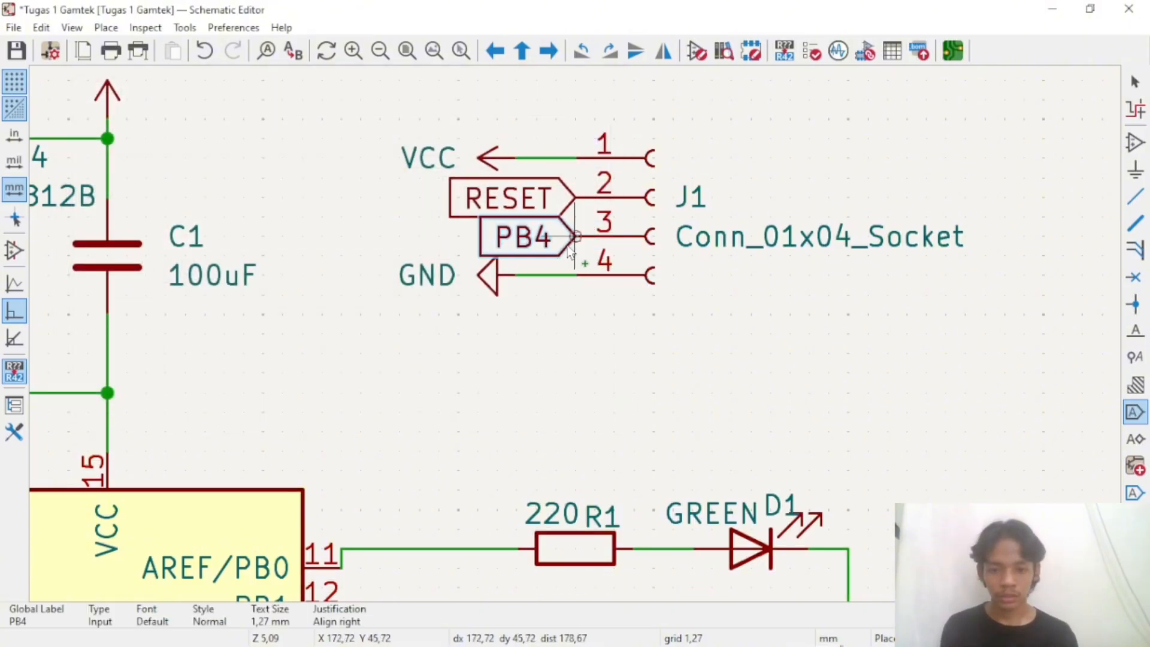
{"action": "left_click", "coordinate": [568, 248]}
{"action": "right_click", "coordinate": [745, 299]}
{"action": "left_click", "coordinate": [828, 309]}
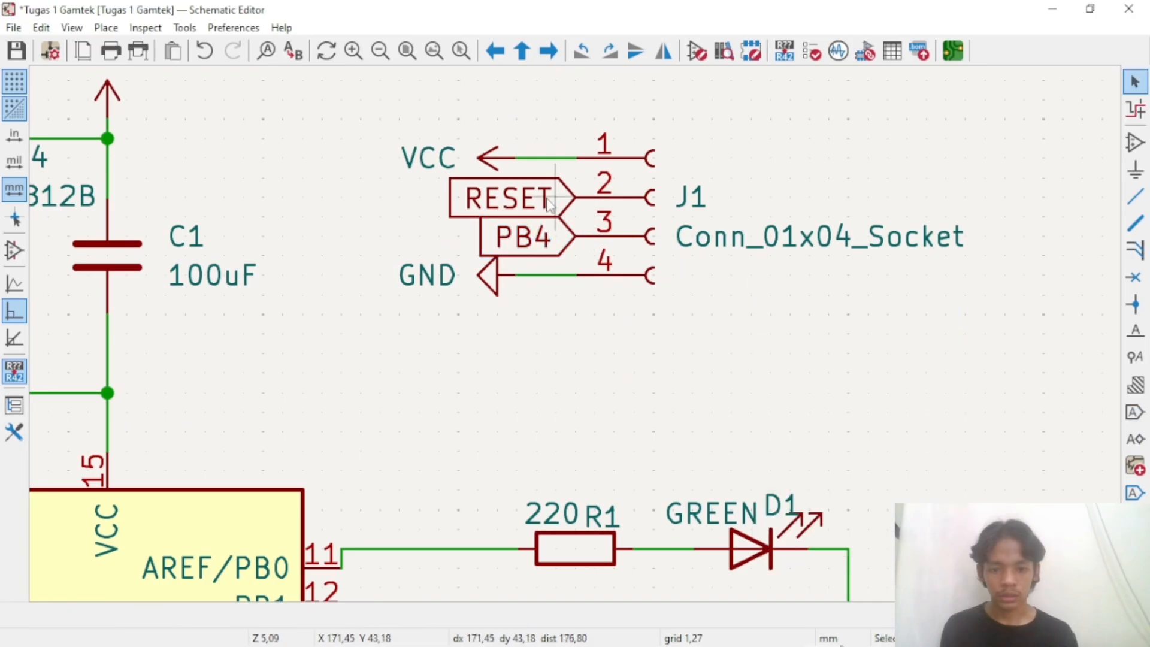
Duplicate J1's RESET label, turn it around, and attach the copy to U1's RESET/PB5 pin
{"action": "left_click", "coordinate": [550, 204]}
{"action": "key", "text": "ctrl+d"}
{"action": "scroll", "coordinate": [569, 223], "scroll_direction": "down", "scroll_amount": 5}
{"action": "scroll", "coordinate": [372, 308], "scroll_direction": "up", "scroll_amount": 7}
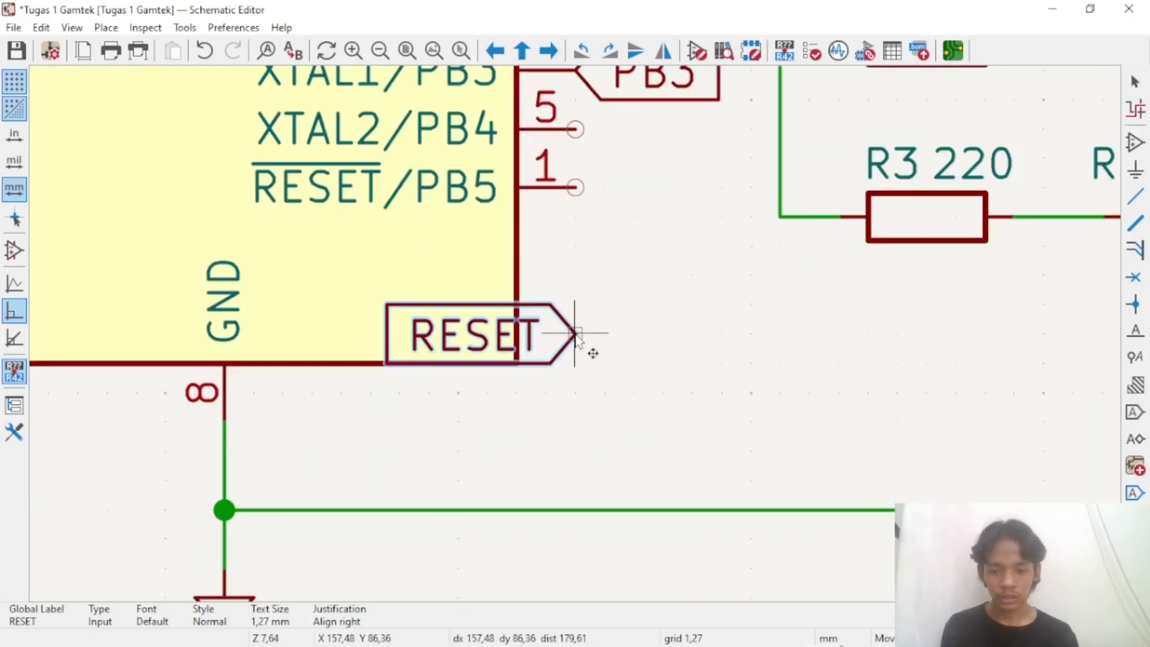
{"action": "key", "text": "r"}
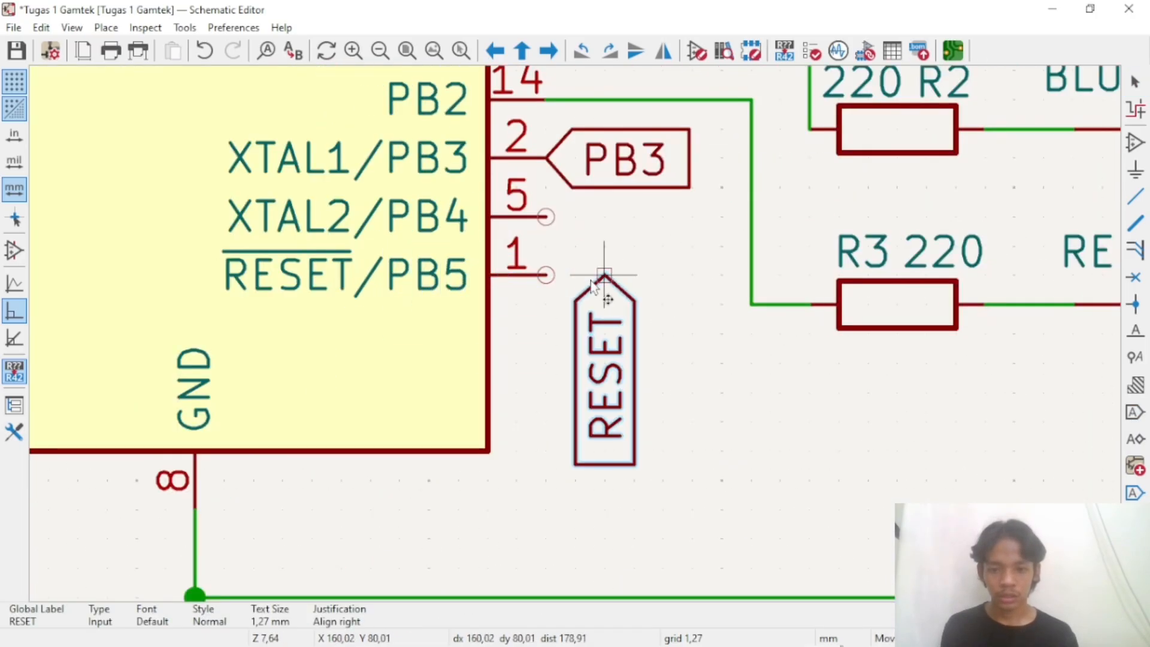
{"action": "key", "text": "r"}
{"action": "left_click", "coordinate": [574, 276]}
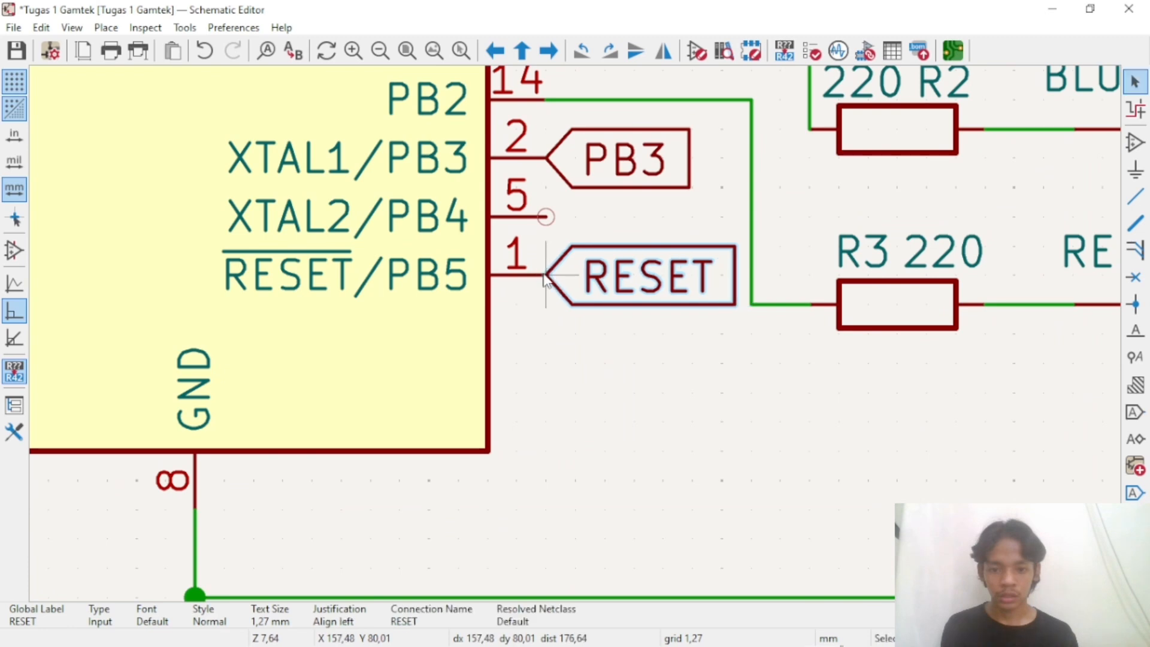
Duplicate J1's PB4 label, turn it around, and attach the copy to U1's XTAL2/PB4 pin
{"action": "scroll", "coordinate": [574, 277], "scroll_direction": "down", "scroll_amount": 5}
{"action": "scroll", "coordinate": [576, 338], "scroll_direction": "up", "scroll_amount": 5}
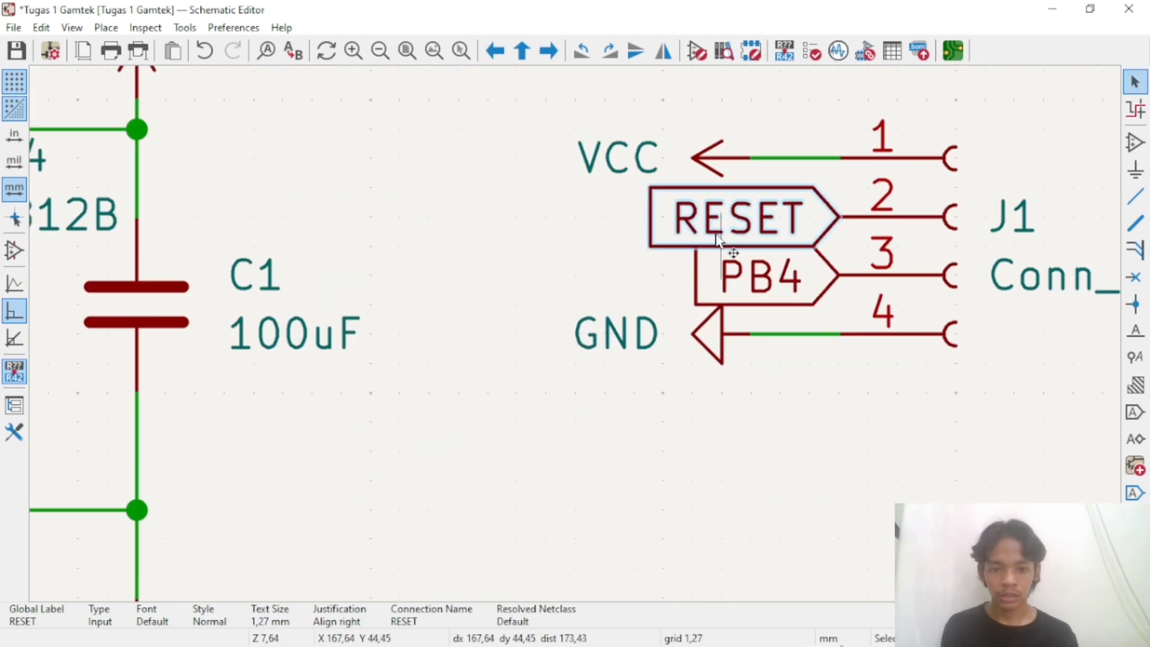
{"action": "left_click", "coordinate": [744, 283]}
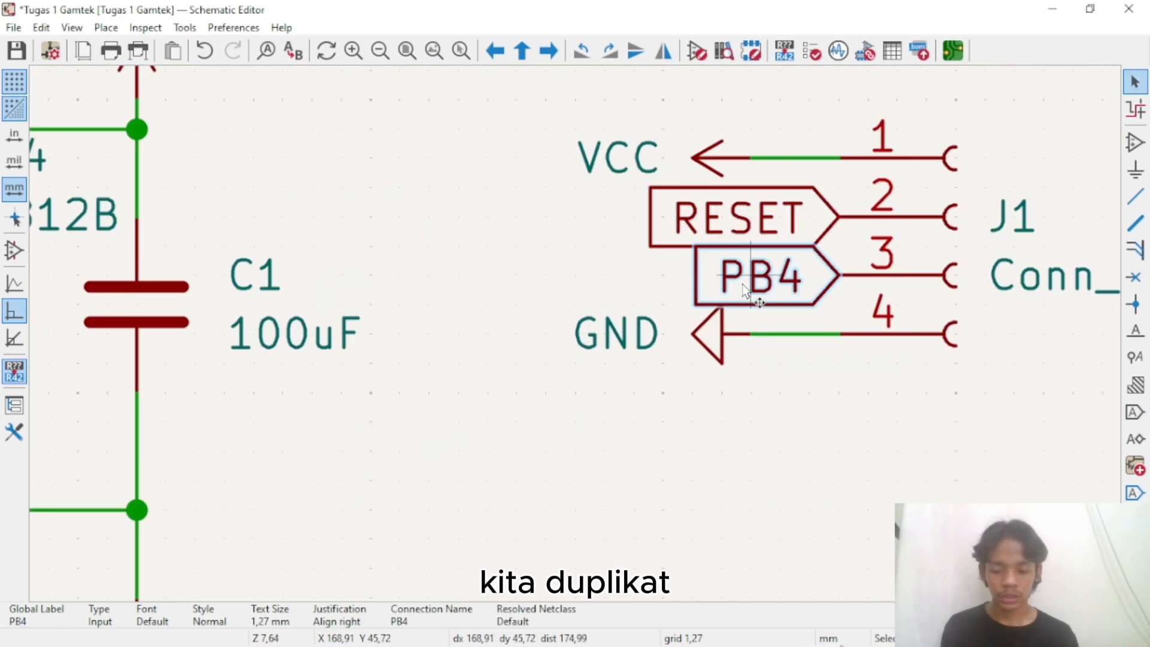
{"action": "key", "text": "ctrl+d"}
{"action": "scroll", "coordinate": [578, 344], "scroll_direction": "down", "scroll_amount": 5}
{"action": "scroll", "coordinate": [576, 339], "scroll_direction": "up", "scroll_amount": 8}
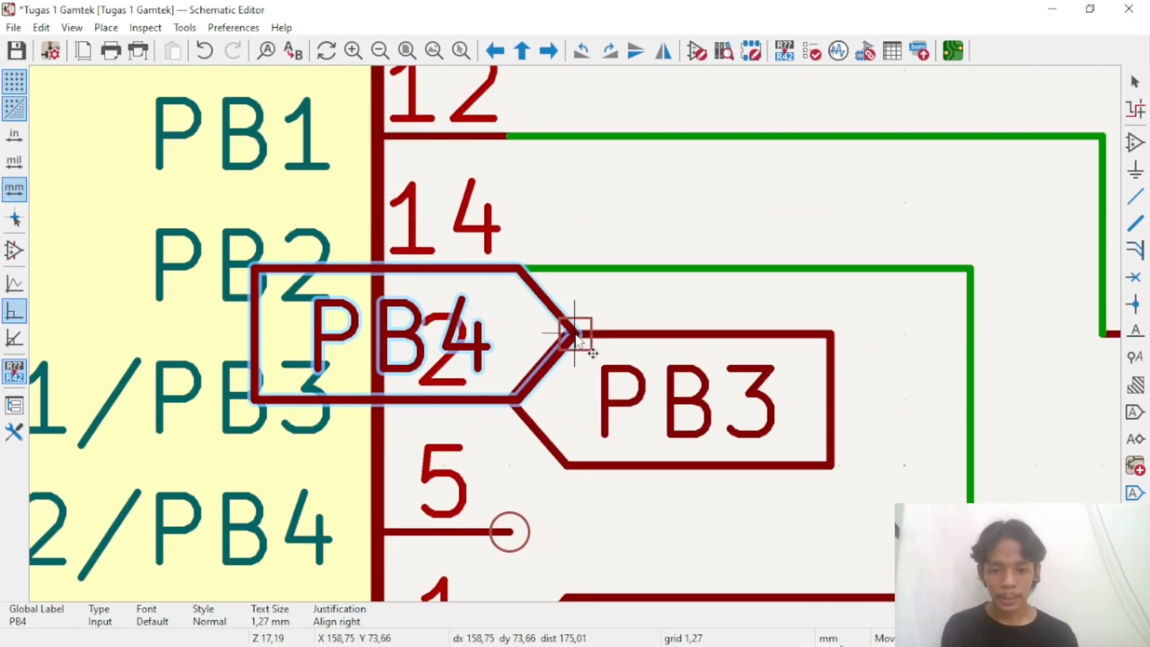
{"action": "scroll", "coordinate": [575, 335], "scroll_direction": "down", "scroll_amount": 3}
{"action": "key", "text": "r"}
{"action": "key", "text": "r"}
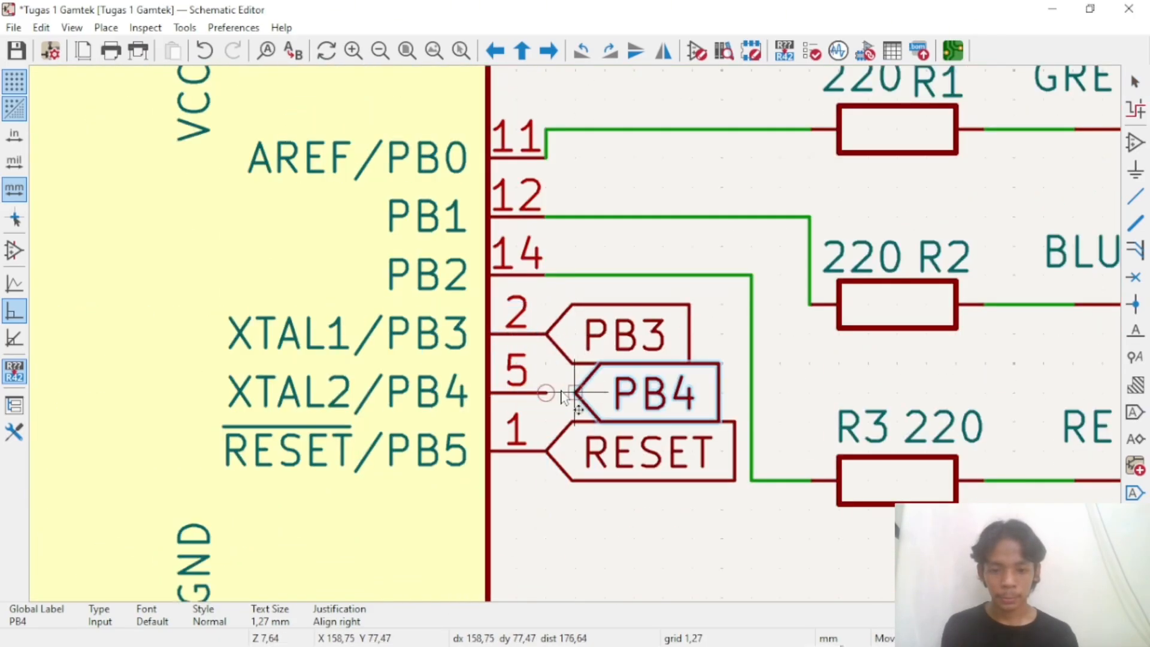
{"action": "left_click", "coordinate": [561, 390]}
Examine the whole schematic to review the wiring and labels of U1, D4, J1 and the LEDs
{"action": "scroll", "coordinate": [575, 360], "scroll_direction": "down", "scroll_amount": 6}
{"action": "scroll", "coordinate": [578, 342], "scroll_direction": "up", "scroll_amount": 3}
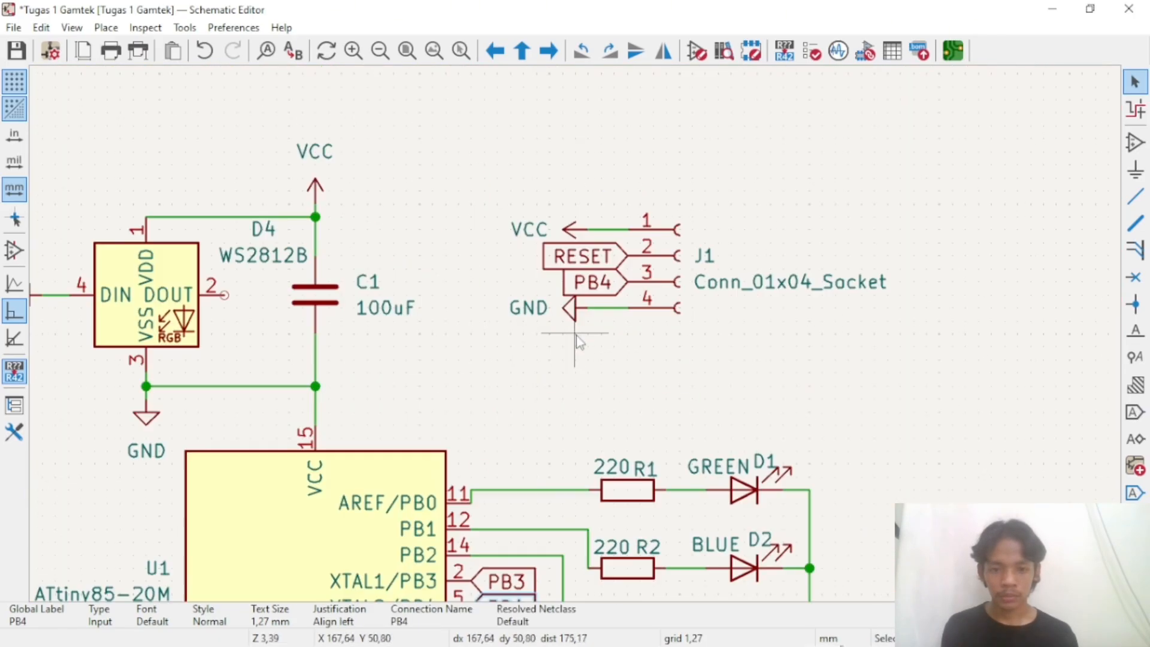
{"action": "scroll", "coordinate": [523, 303], "scroll_direction": "down", "scroll_amount": 3}
{"action": "right_click", "coordinate": [724, 318]}
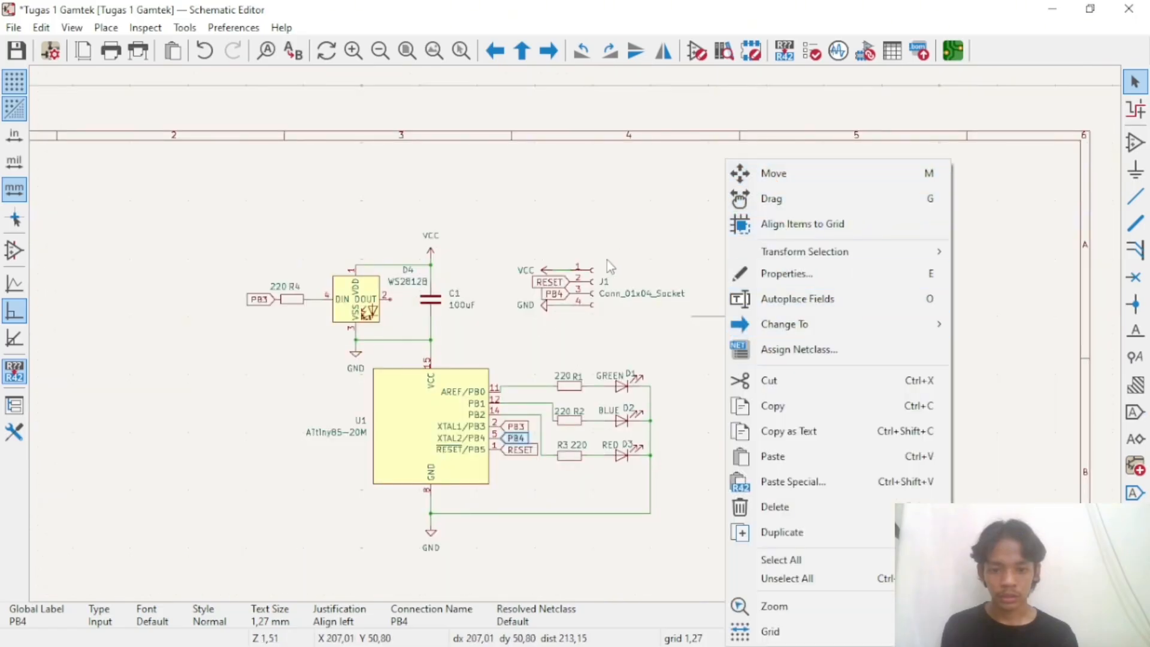
{"action": "left_click", "coordinate": [619, 216]}
{"action": "scroll", "coordinate": [614, 312], "scroll_direction": "down", "scroll_amount": 2}
{"action": "scroll", "coordinate": [578, 341], "scroll_direction": "up", "scroll_amount": 4}
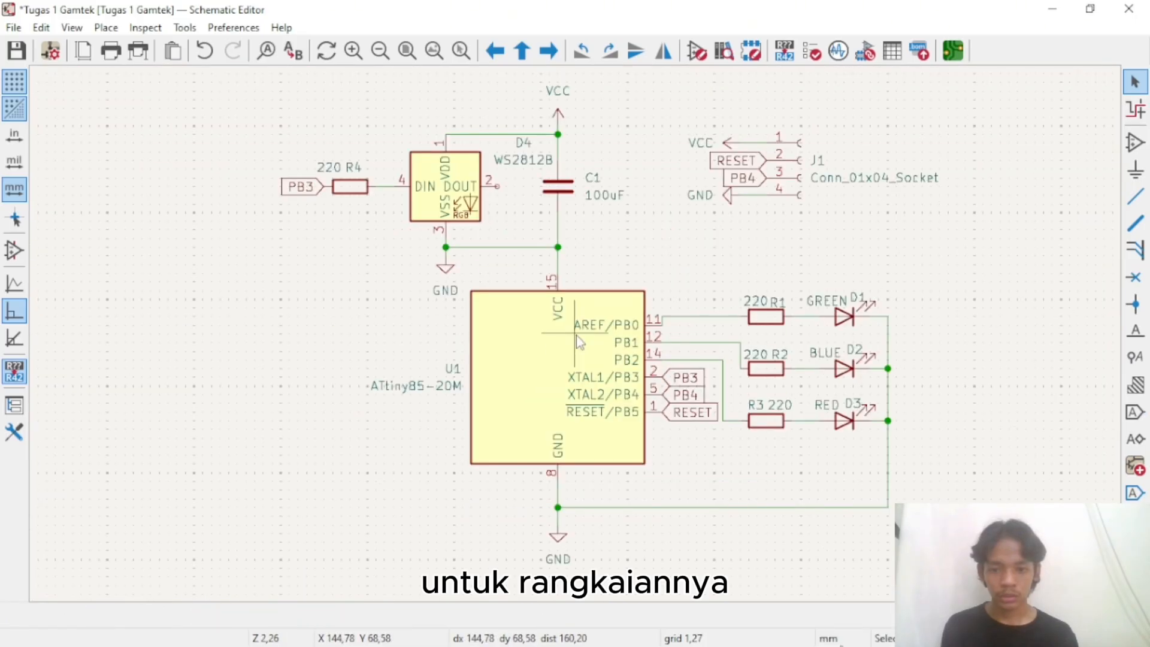
{"action": "scroll", "coordinate": [576, 338], "scroll_direction": "down", "scroll_amount": 4}
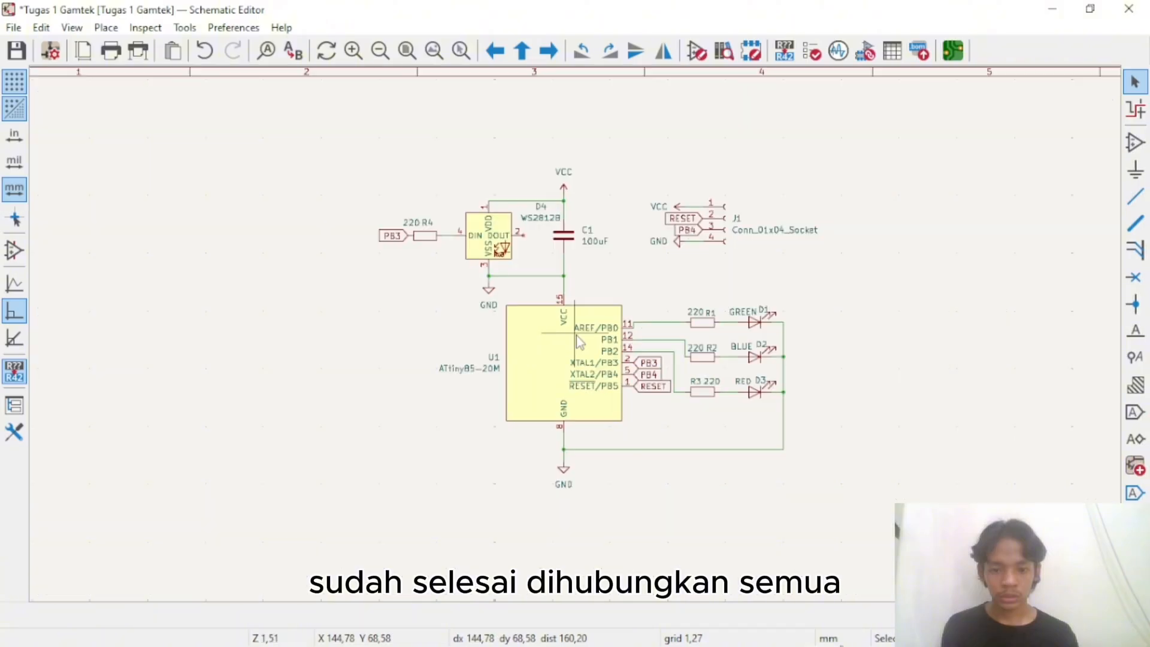
{"action": "scroll", "coordinate": [577, 338], "scroll_direction": "up", "scroll_amount": 4}
{"action": "scroll", "coordinate": [576, 338], "scroll_direction": "down", "scroll_amount": 2}
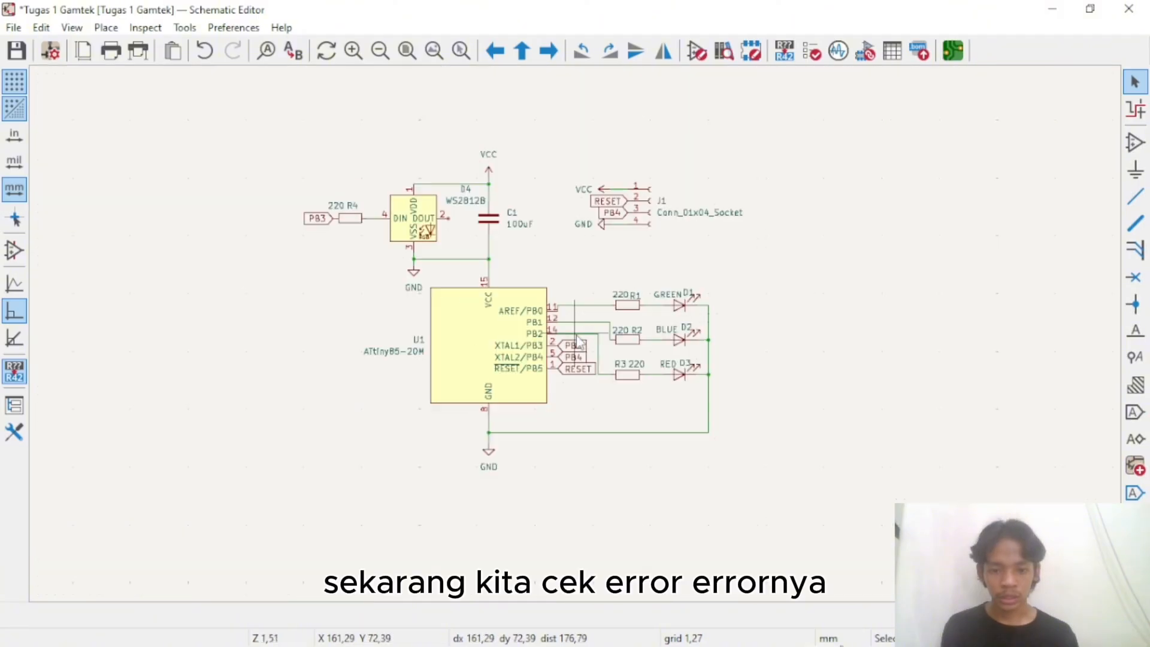
Run the electrical rules check and locate the "Pin not connected" violation in the schematic
{"action": "left_click", "coordinate": [811, 52]}
{"action": "left_click", "coordinate": [532, 411]}
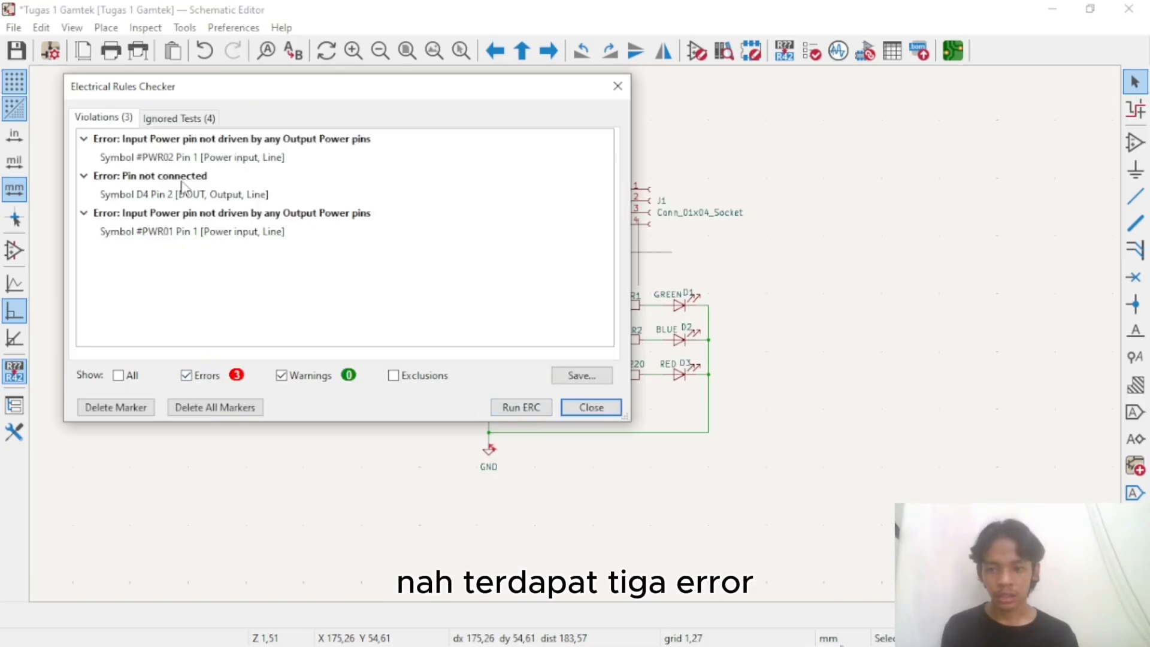
{"action": "left_click", "coordinate": [182, 181]}
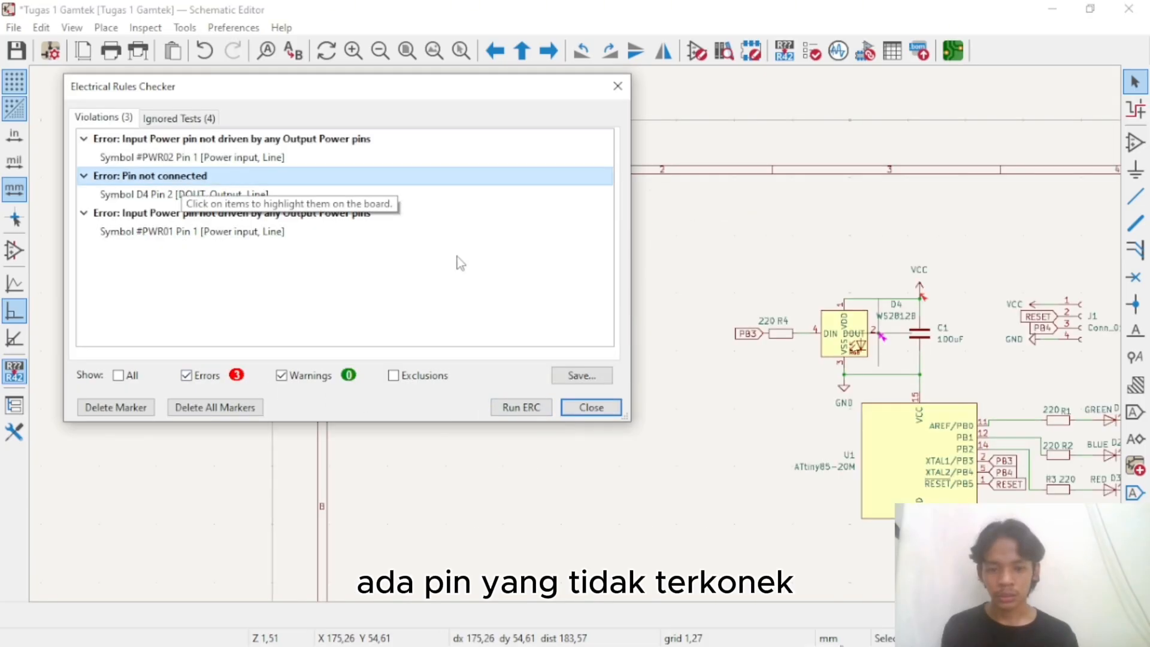
{"action": "left_click", "coordinate": [591, 407]}
Place a no-connect flag on the DOUT pin of D4
{"action": "scroll", "coordinate": [567, 334], "scroll_direction": "up", "scroll_amount": 3}
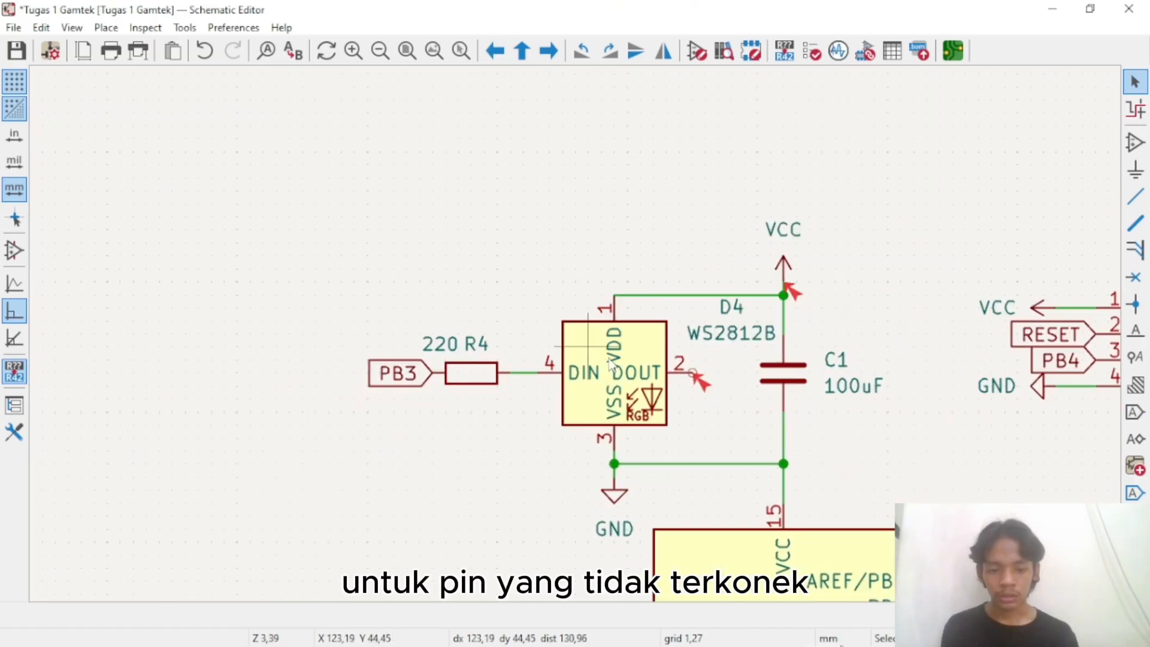
{"action": "scroll", "coordinate": [693, 372], "scroll_direction": "up", "scroll_amount": 5}
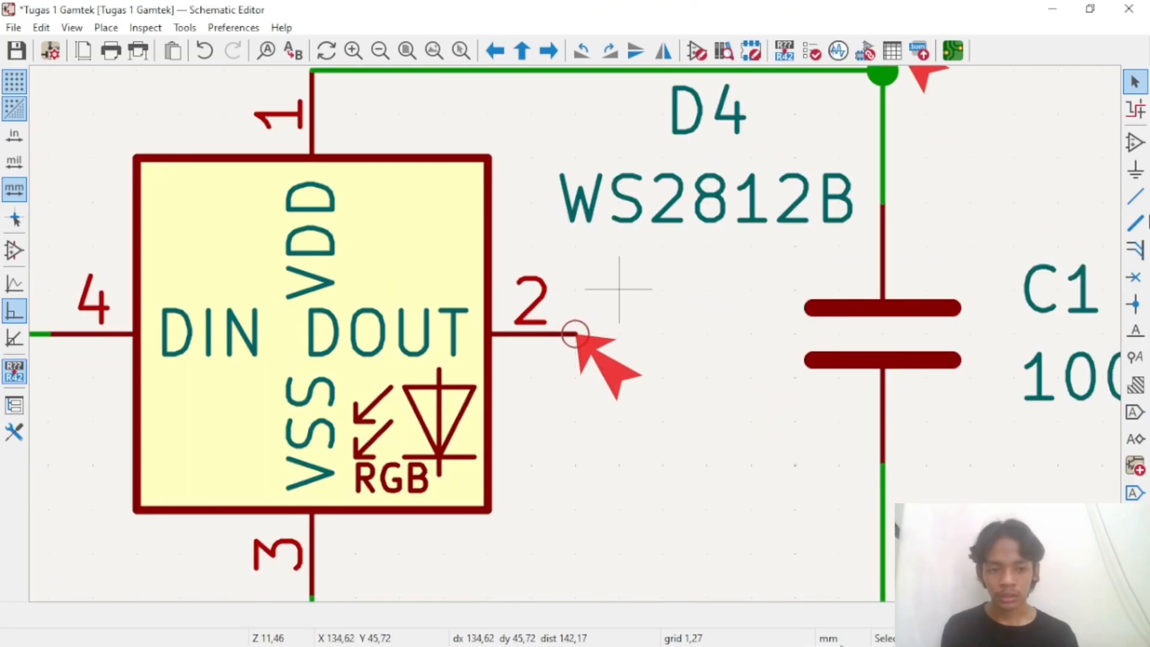
{"action": "left_click", "coordinate": [1135, 284]}
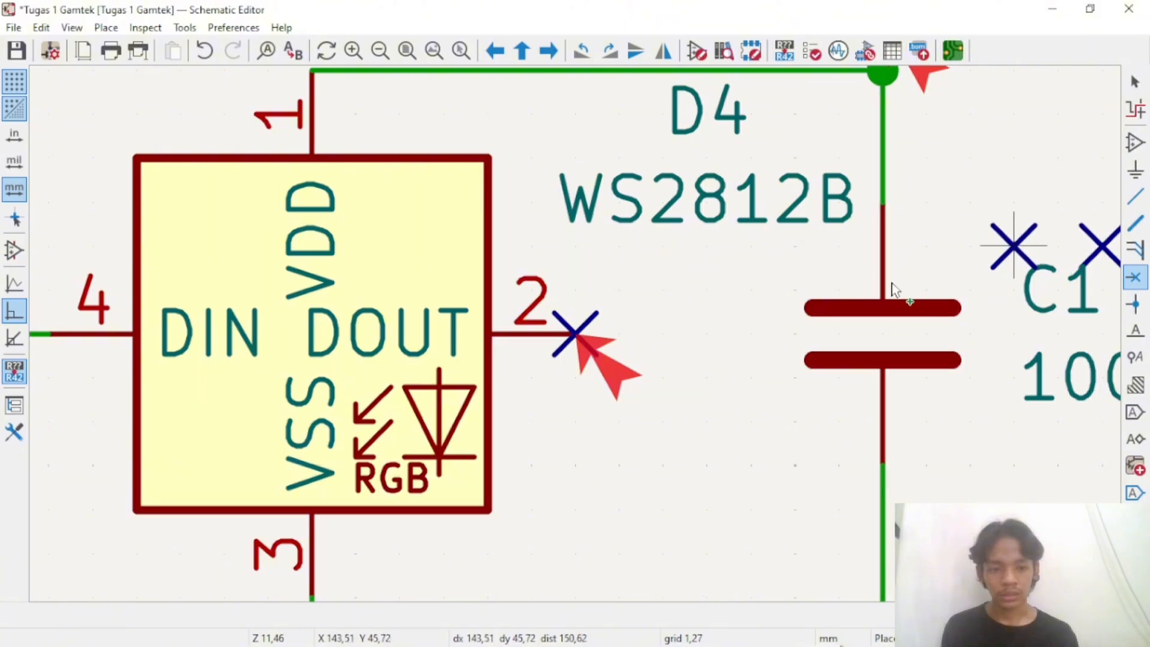
Finish placing no-connect flags and rerun the electrical rules check to review the remaining violations
{"action": "right_click", "coordinate": [734, 279]}
{"action": "left_click", "coordinate": [779, 292]}
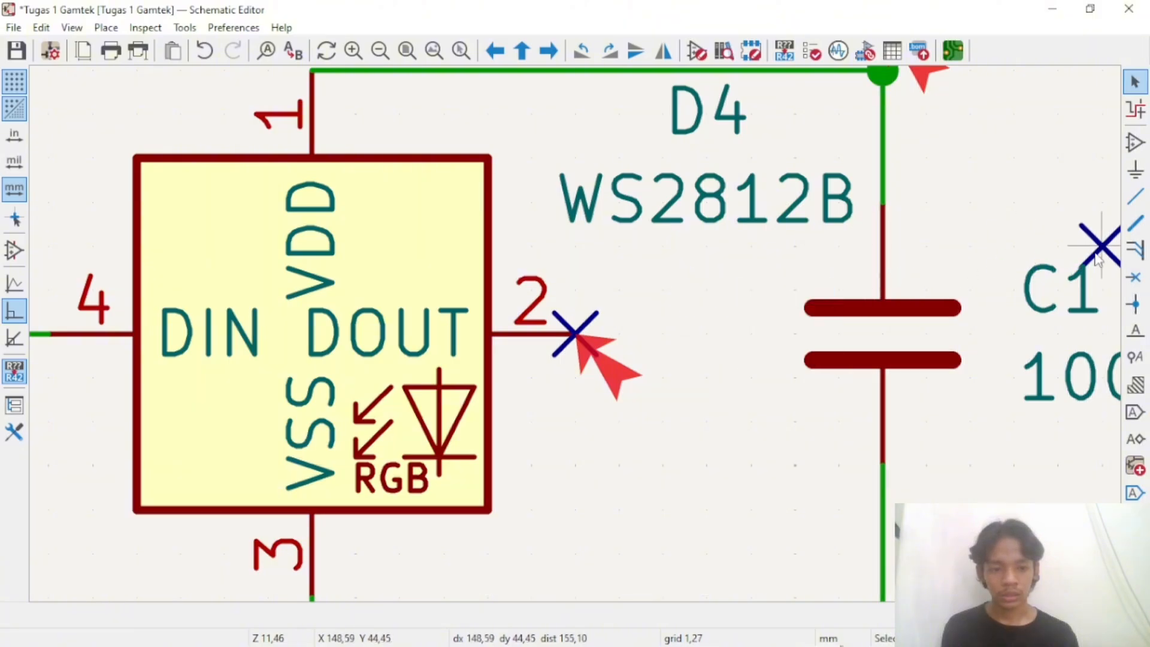
{"action": "scroll", "coordinate": [578, 329], "scroll_direction": "down", "scroll_amount": 8}
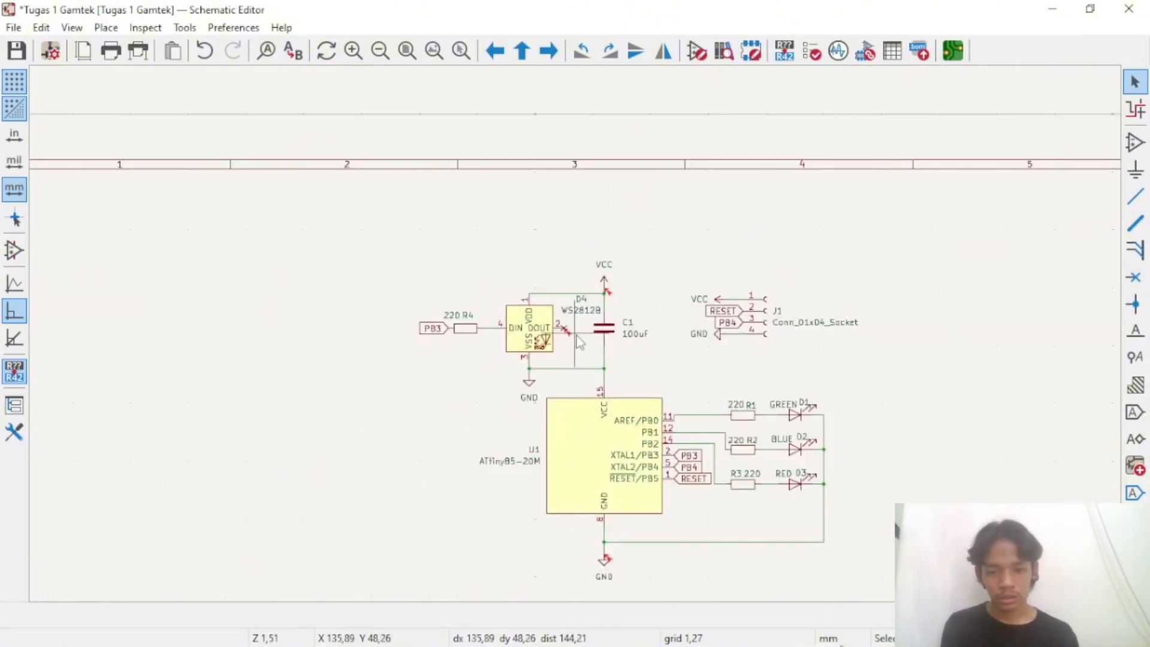
{"action": "left_click", "coordinate": [812, 50]}
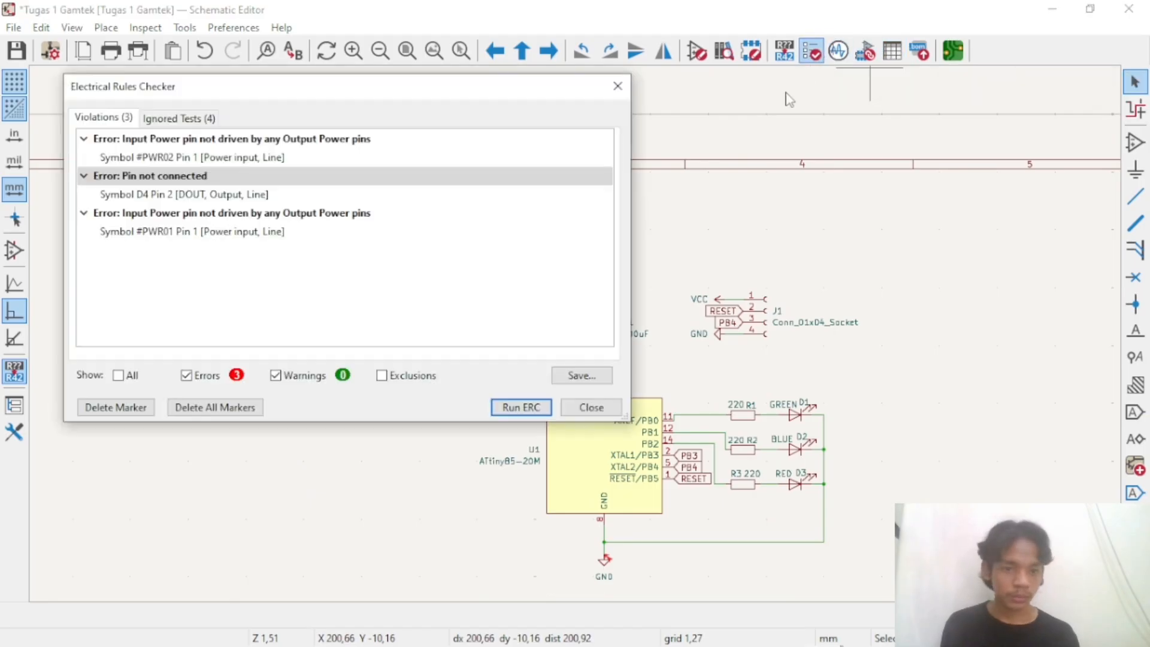
{"action": "left_click", "coordinate": [521, 407]}
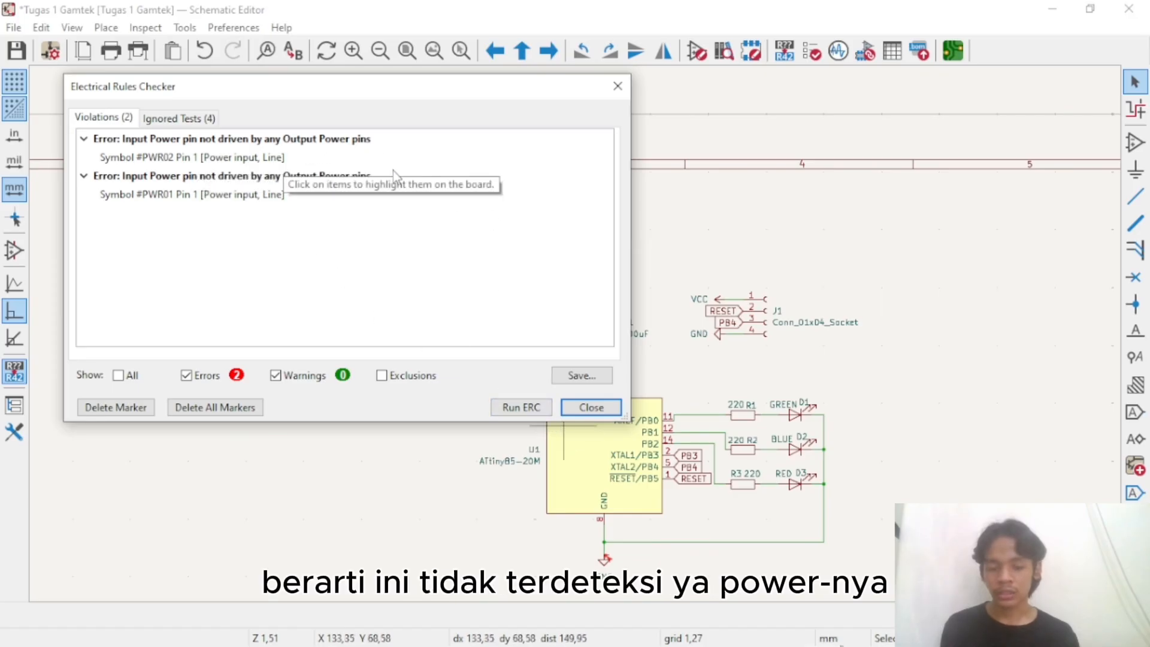
{"action": "left_click", "coordinate": [591, 407]}
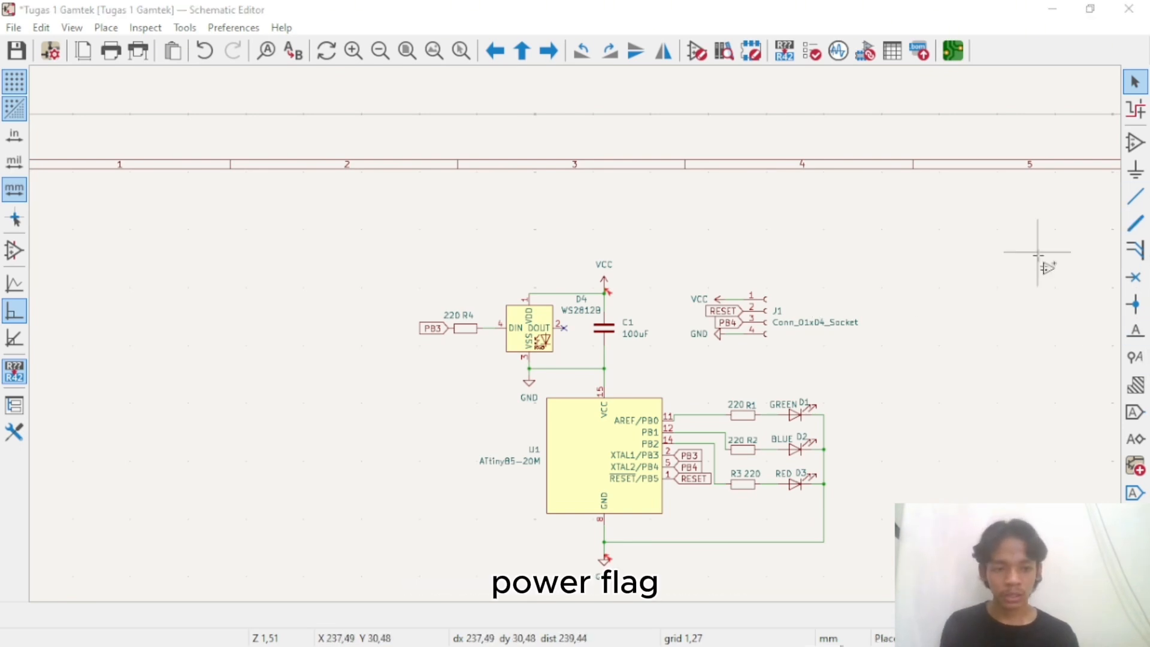
Place a PWR_FLAG power symbol on the VCC connection at pin 1 of J1
{"action": "key", "text": "p"}
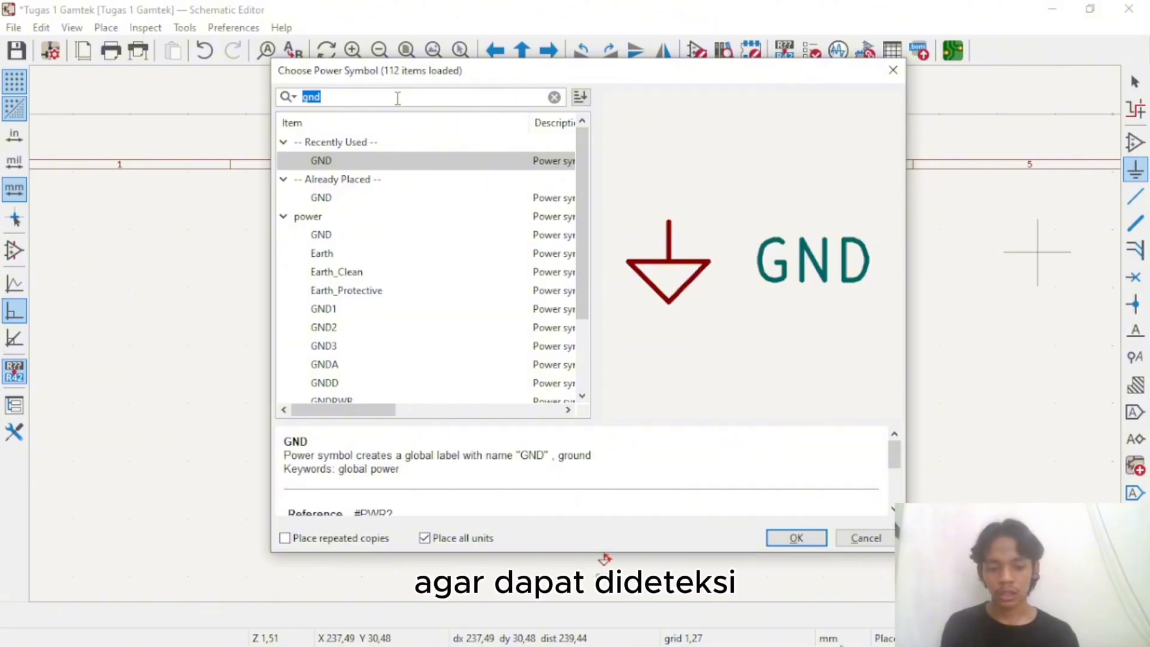
{"action": "type", "text": "PW"}
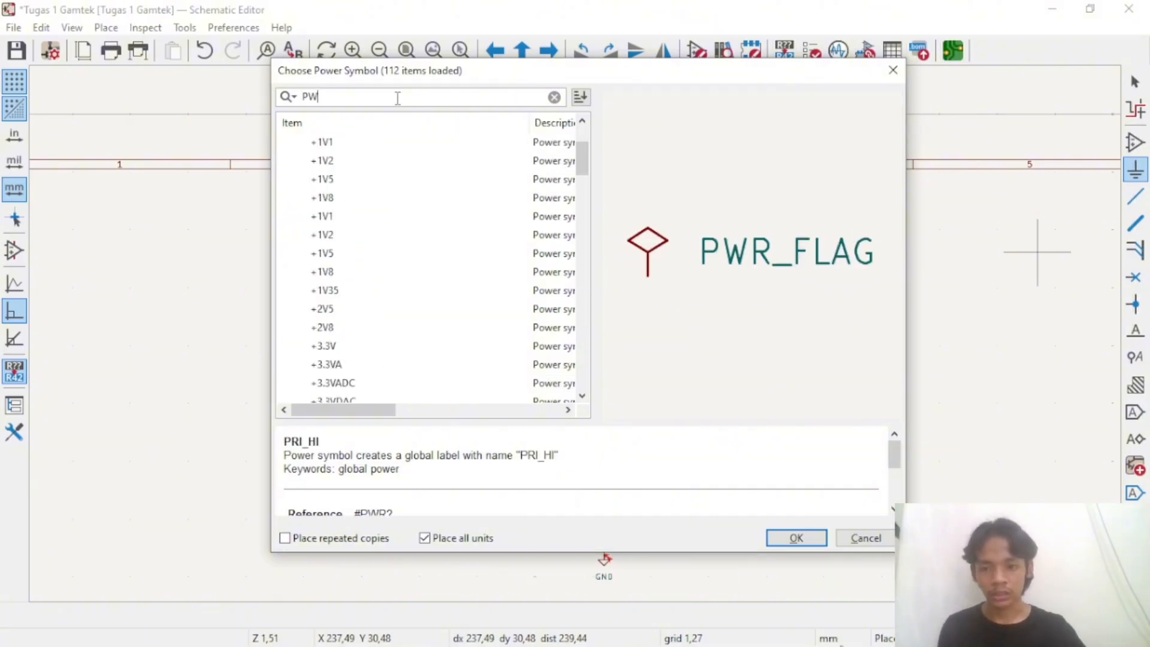
{"action": "left_click", "coordinate": [796, 538]}
{"action": "scroll", "coordinate": [629, 240], "scroll_direction": "up", "scroll_amount": 3}
{"action": "scroll", "coordinate": [575, 300], "scroll_direction": "down", "scroll_amount": 3}
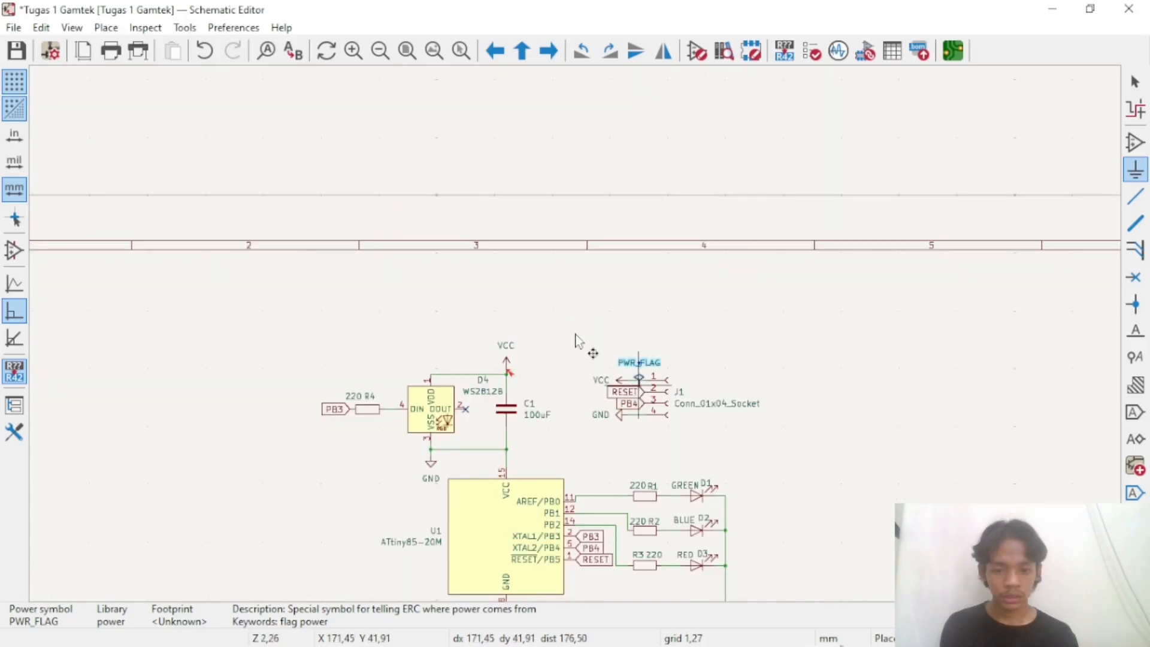
{"action": "scroll", "coordinate": [576, 340], "scroll_direction": "up", "scroll_amount": 5}
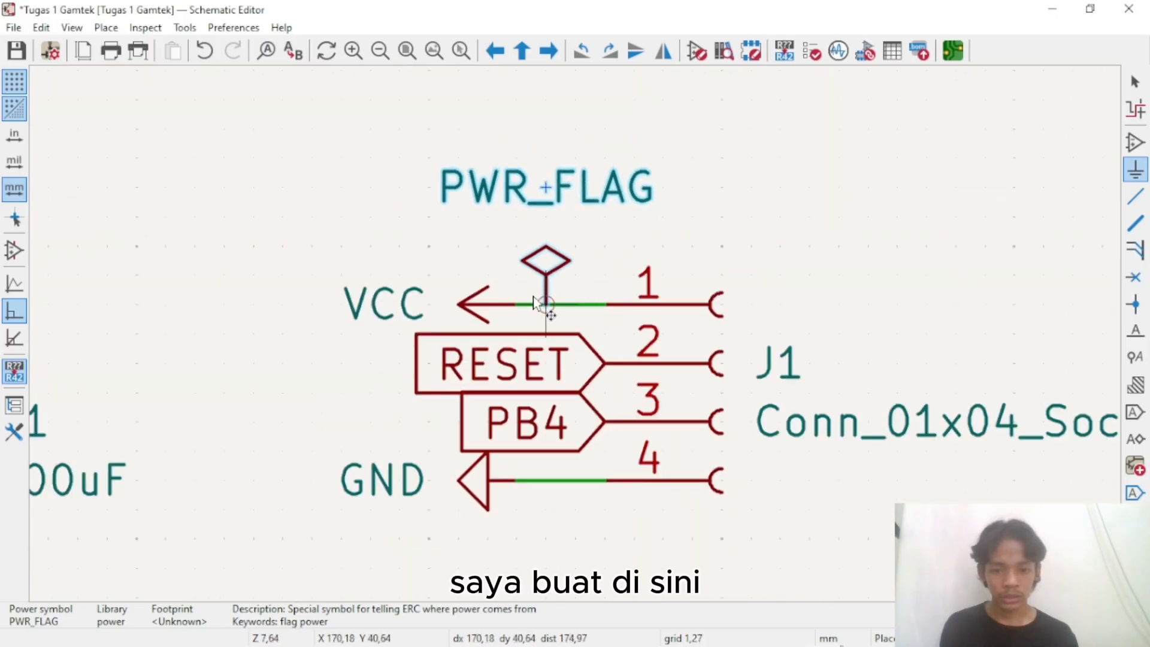
{"action": "right_click", "coordinate": [676, 233]}
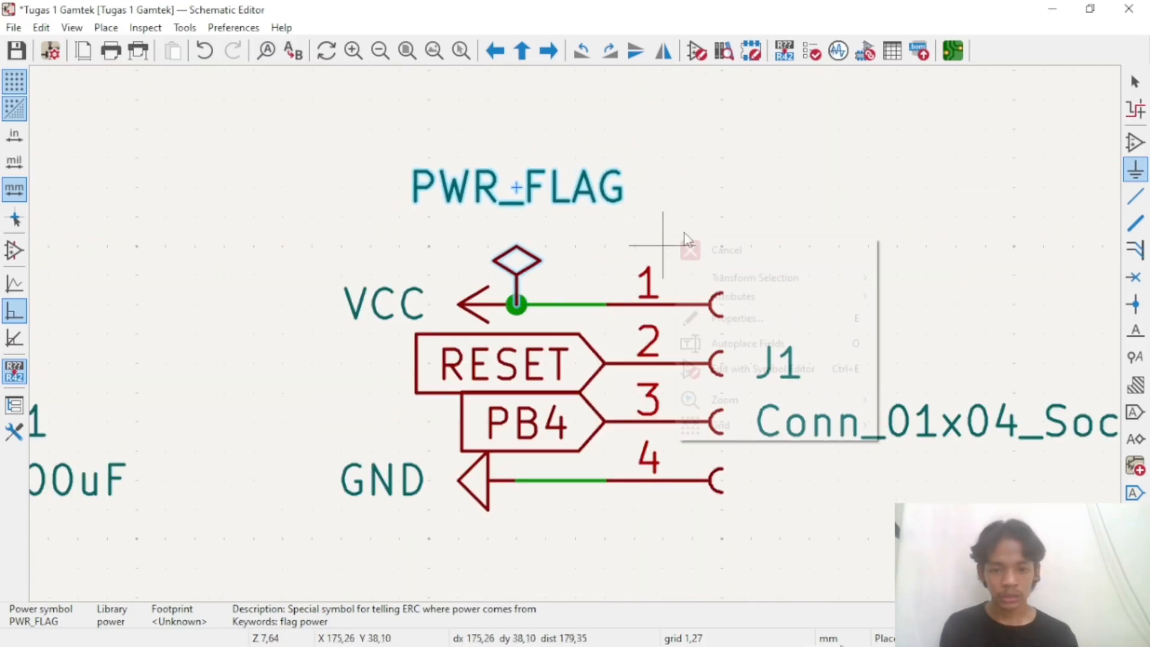
{"action": "left_click", "coordinate": [713, 165]}
{"action": "left_click", "coordinate": [720, 175]}
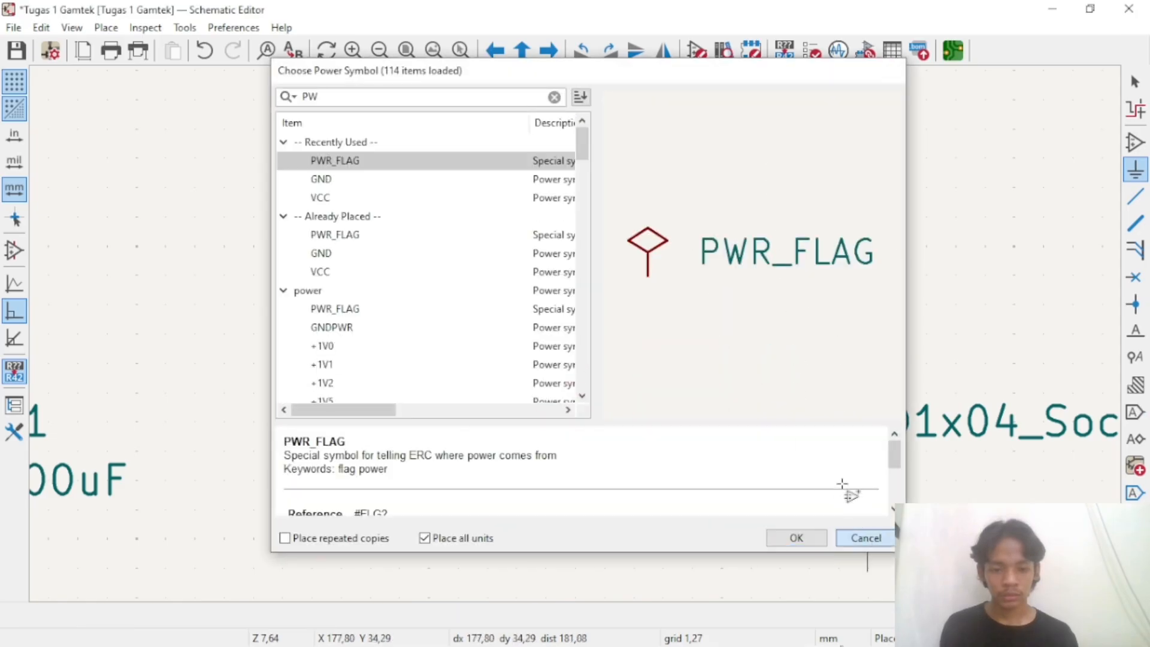
{"action": "left_click", "coordinate": [866, 537]}
{"action": "right_click", "coordinate": [745, 219]}
{"action": "left_click", "coordinate": [791, 235]}
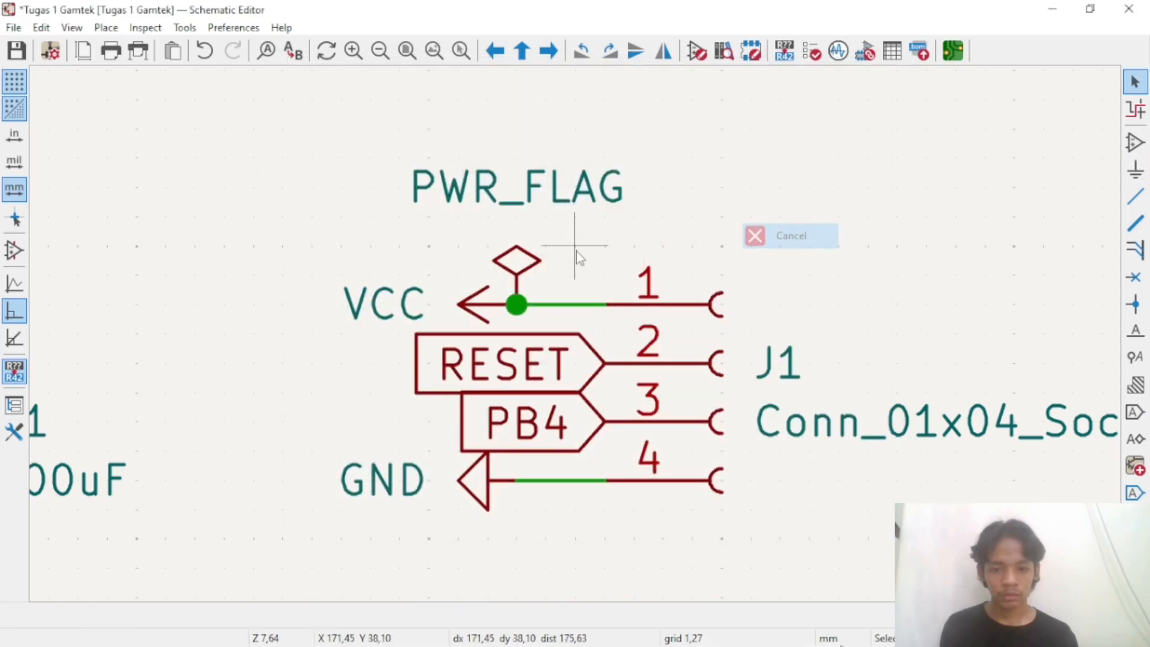
Duplicate the PWR_FLAG, flip the copy upside down, and attach it to the GND wire at pin 4 of J1
{"action": "left_click", "coordinate": [519, 261]}
{"action": "key", "text": "ctrl+d"}
{"action": "scroll", "coordinate": [519, 277], "scroll_direction": "down", "scroll_amount": 6}
{"action": "scroll", "coordinate": [582, 366], "scroll_direction": "up", "scroll_amount": 8}
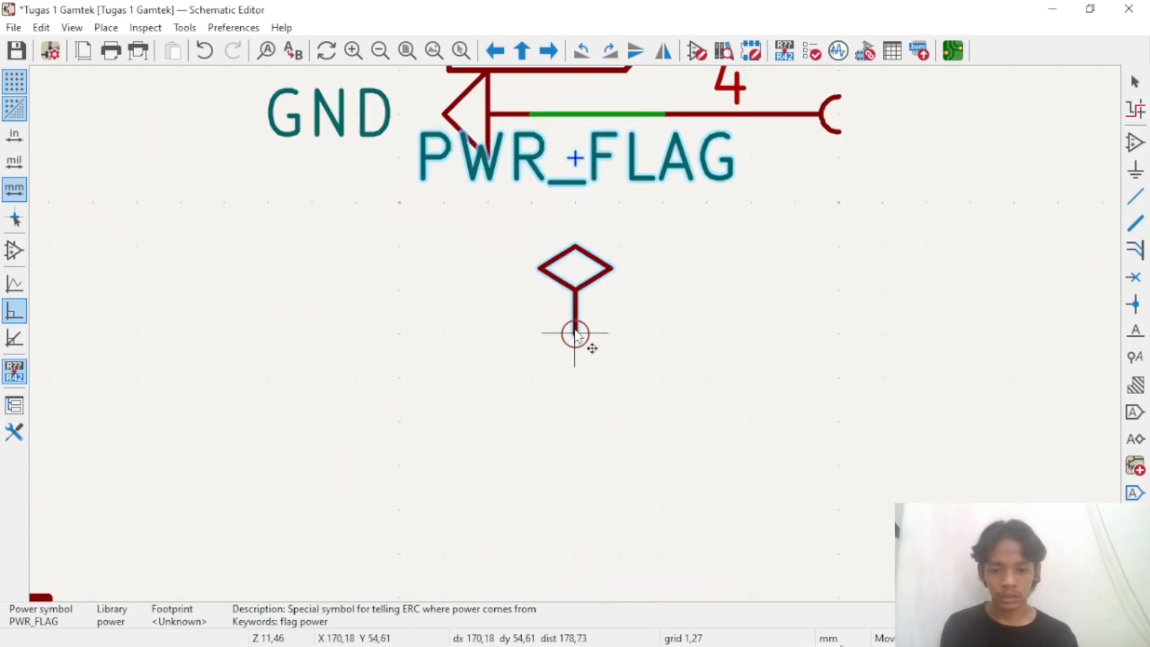
{"action": "key", "text": "x"}
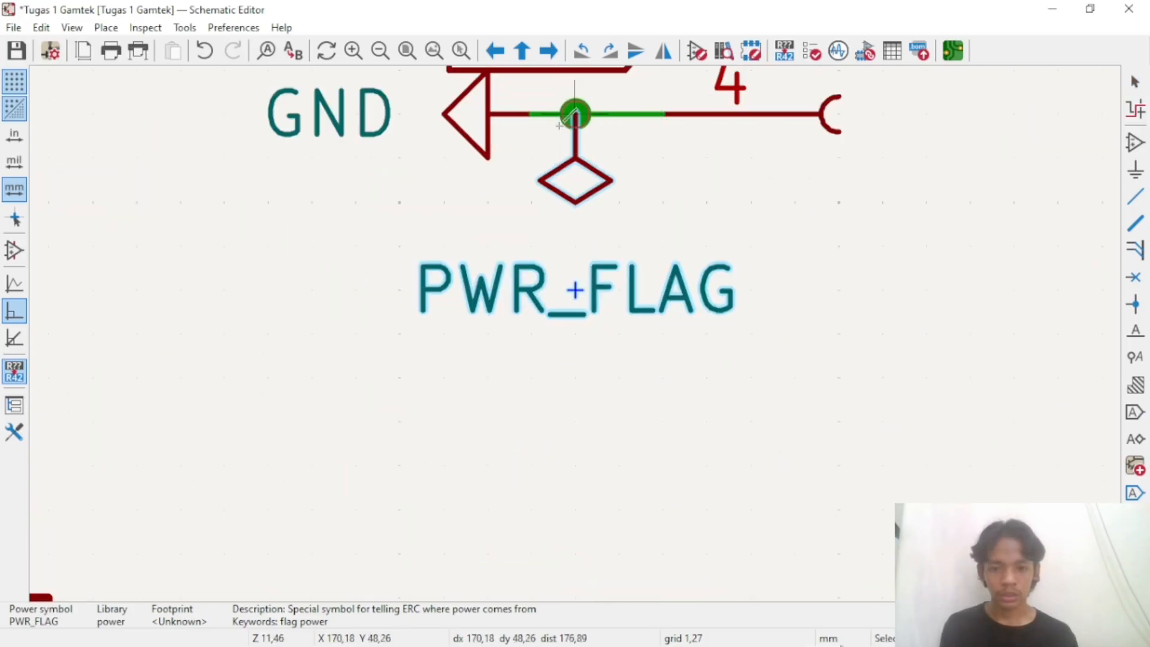
{"action": "right_click", "coordinate": [696, 209]}
{"action": "left_click", "coordinate": [651, 239]}
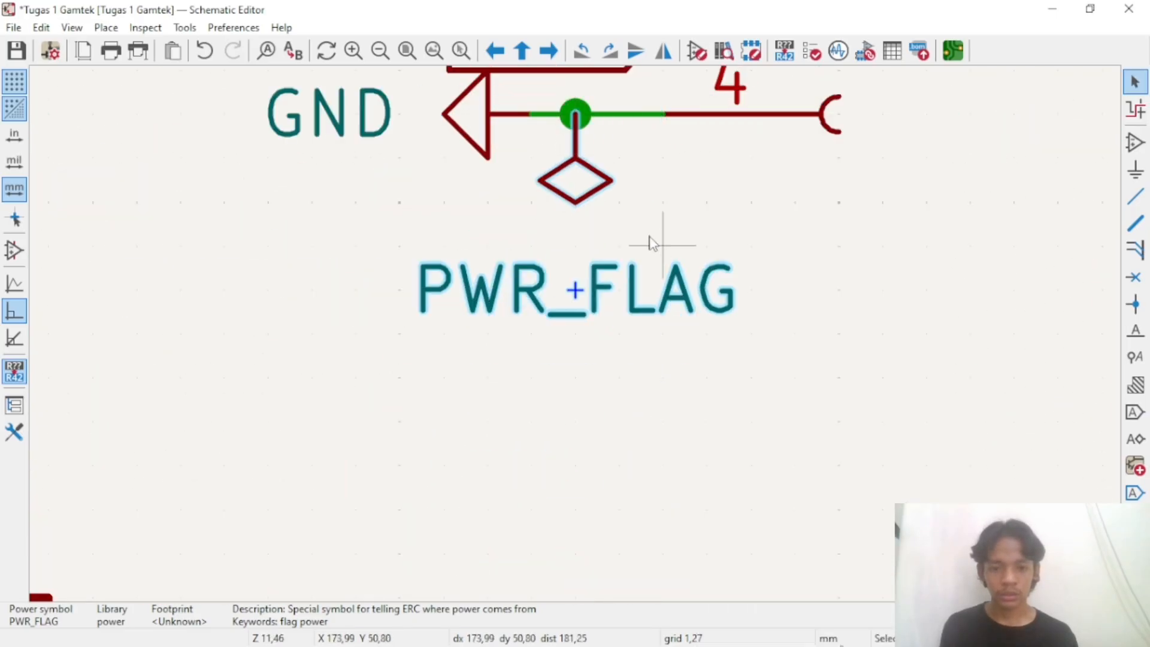
Rerun the electrical rules check on the schematic and look over the whole circuit
{"action": "left_click", "coordinate": [812, 53]}
{"action": "left_click", "coordinate": [508, 408]}
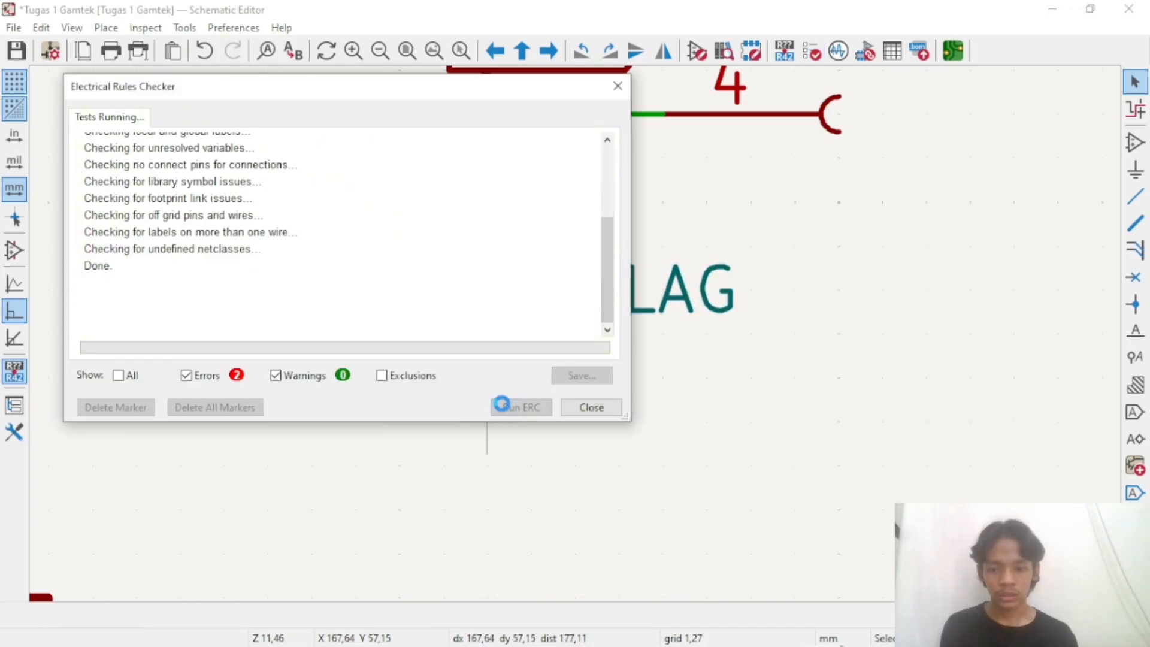
{"action": "left_click", "coordinate": [591, 407]}
{"action": "scroll", "coordinate": [572, 375], "scroll_direction": "down", "scroll_amount": 8}
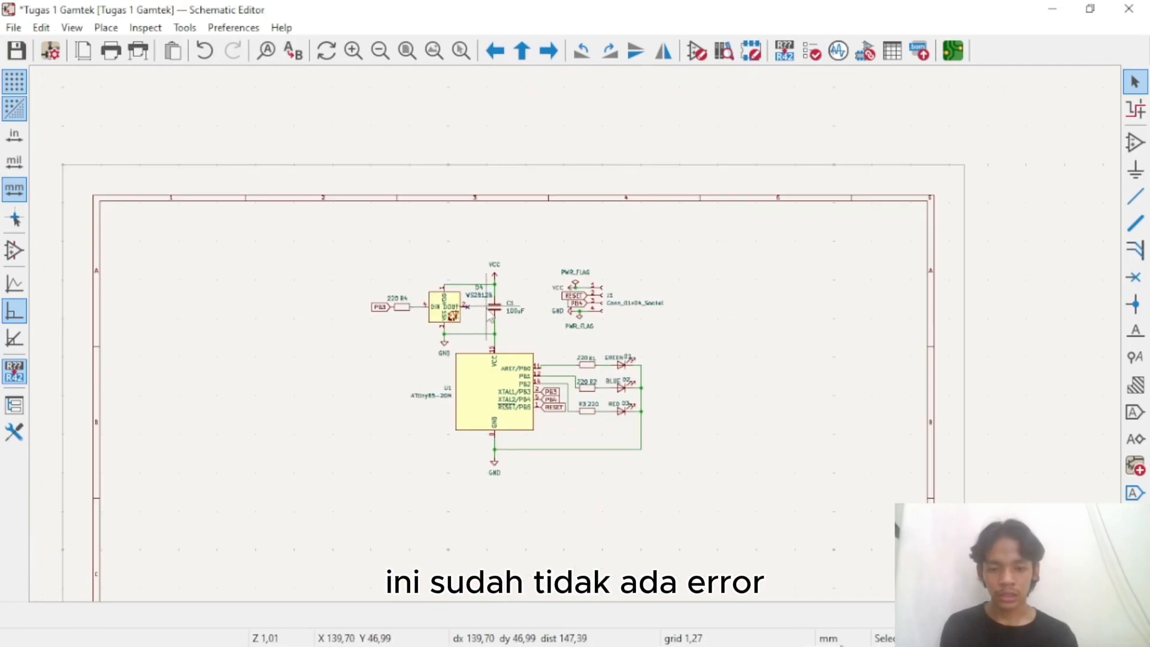
{"action": "scroll", "coordinate": [578, 341], "scroll_direction": "up", "scroll_amount": 4}
{"action": "scroll", "coordinate": [578, 359], "scroll_direction": "down", "scroll_amount": 5}
{"action": "scroll", "coordinate": [605, 317], "scroll_direction": "up", "scroll_amount": 2}
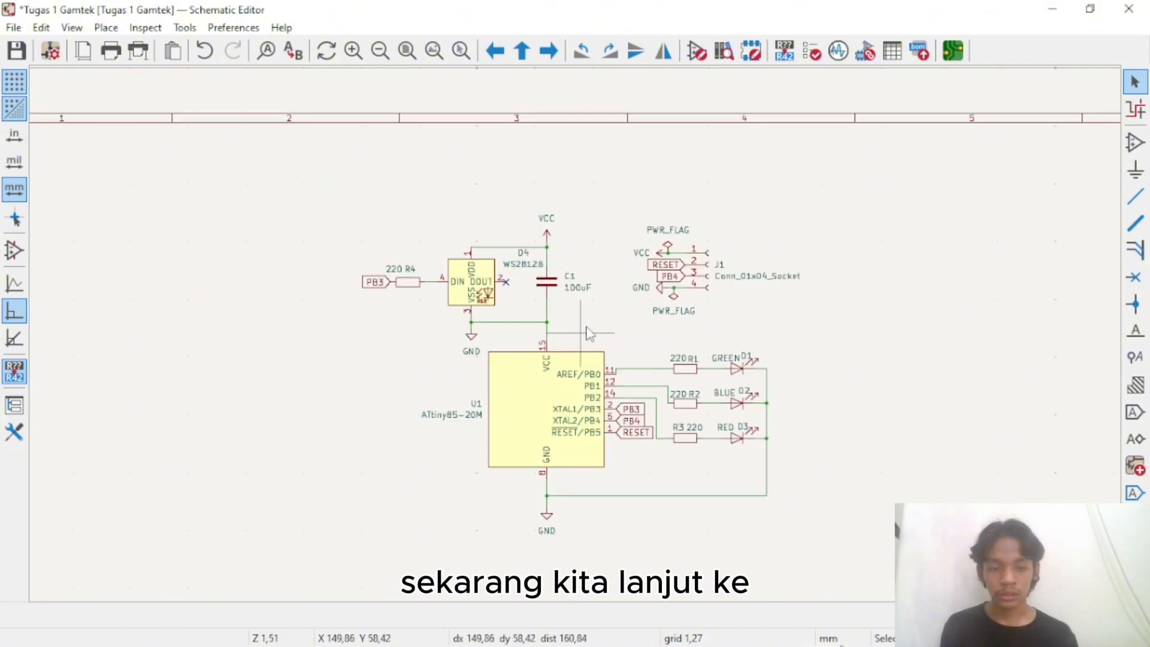
Switch to the PCB Editor and look over the board sheet
{"action": "left_click", "coordinate": [955, 59]}
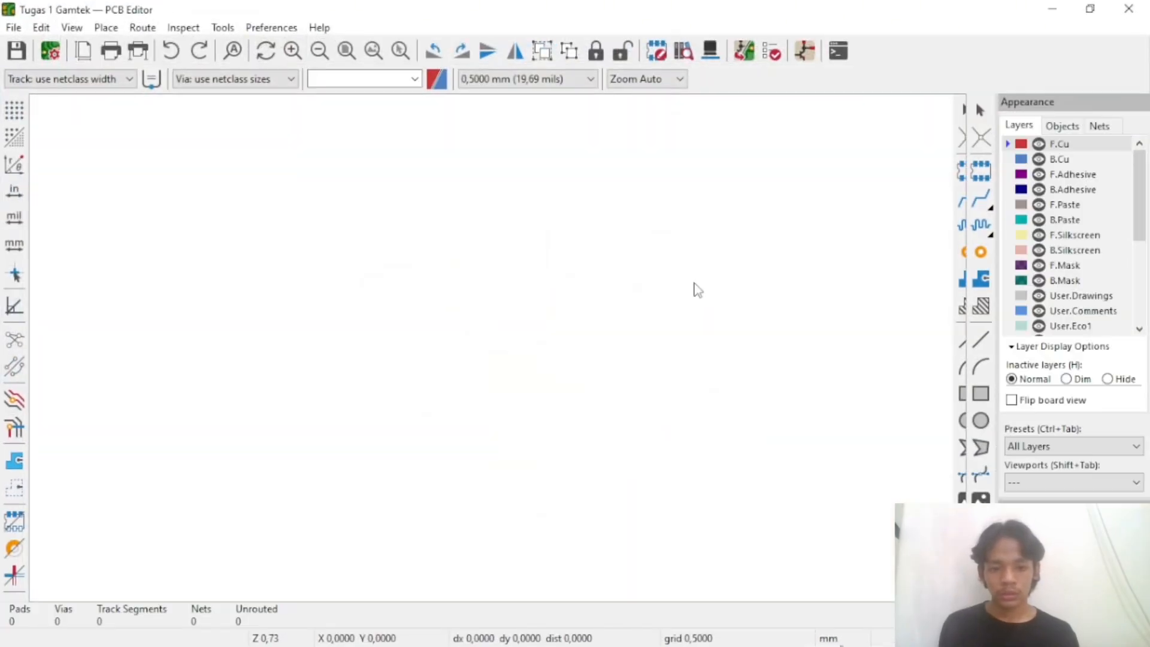
{"action": "scroll", "coordinate": [520, 291], "scroll_direction": "down", "scroll_amount": 3}
{"action": "scroll", "coordinate": [497, 347], "scroll_direction": "up", "scroll_amount": 4}
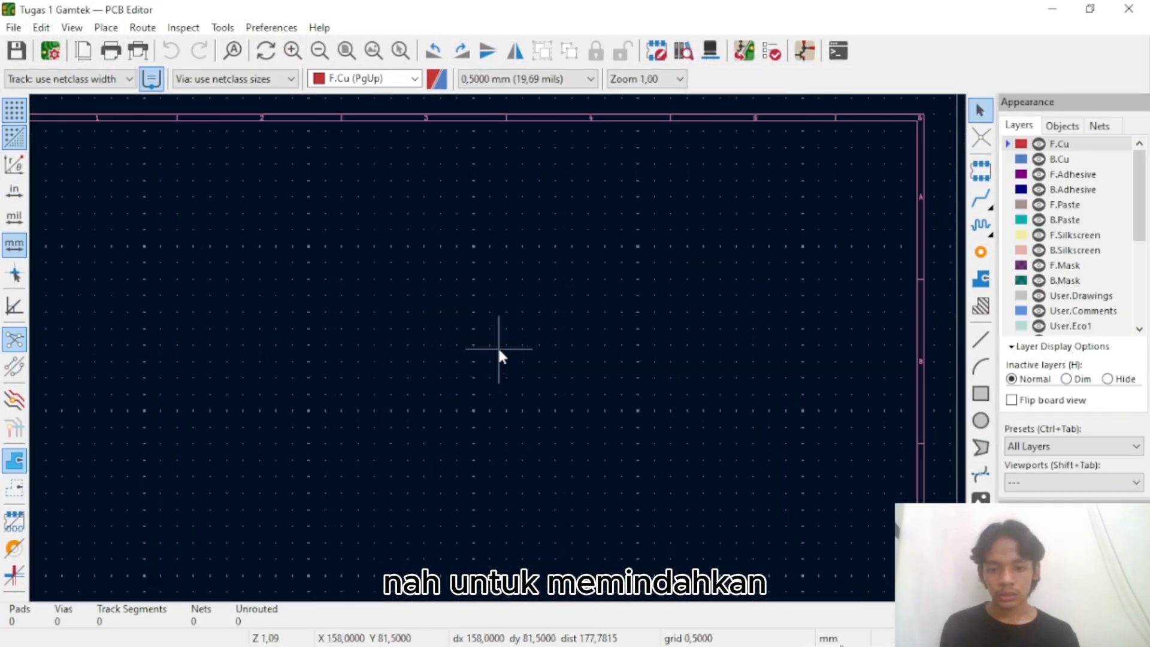
{"action": "scroll", "coordinate": [497, 346], "scroll_direction": "down", "scroll_amount": 3}
{"action": "scroll", "coordinate": [498, 350], "scroll_direction": "up", "scroll_amount": 3}
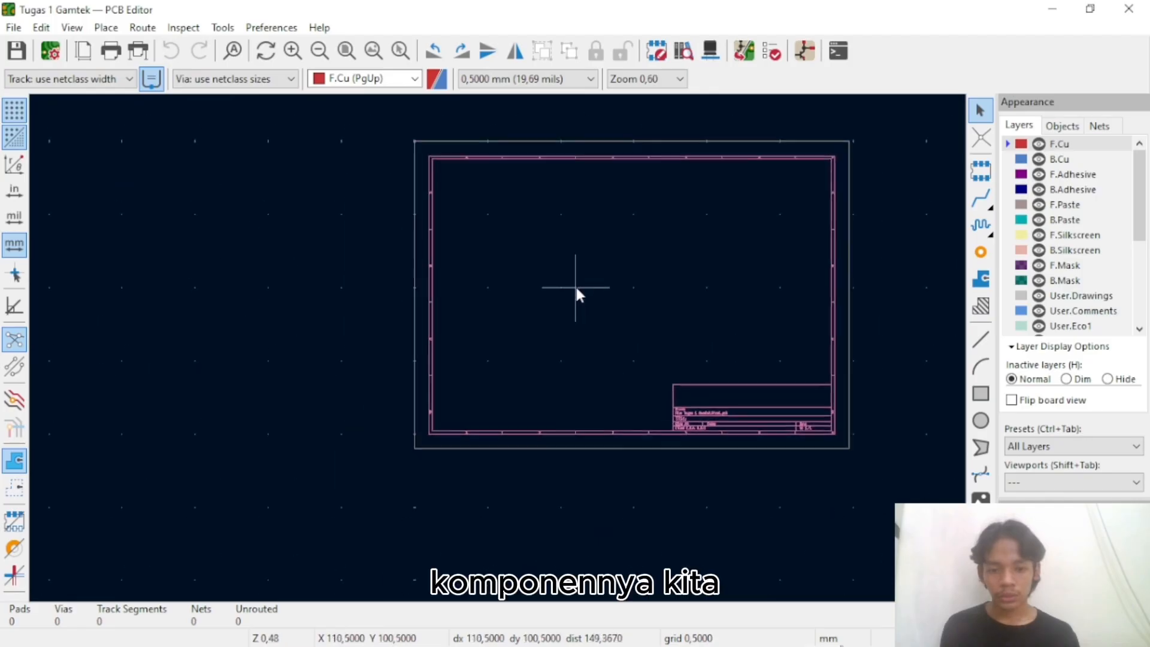
{"action": "scroll", "coordinate": [497, 347], "scroll_direction": "up", "scroll_amount": 5}
{"action": "scroll", "coordinate": [497, 346], "scroll_direction": "down", "scroll_amount": 5}
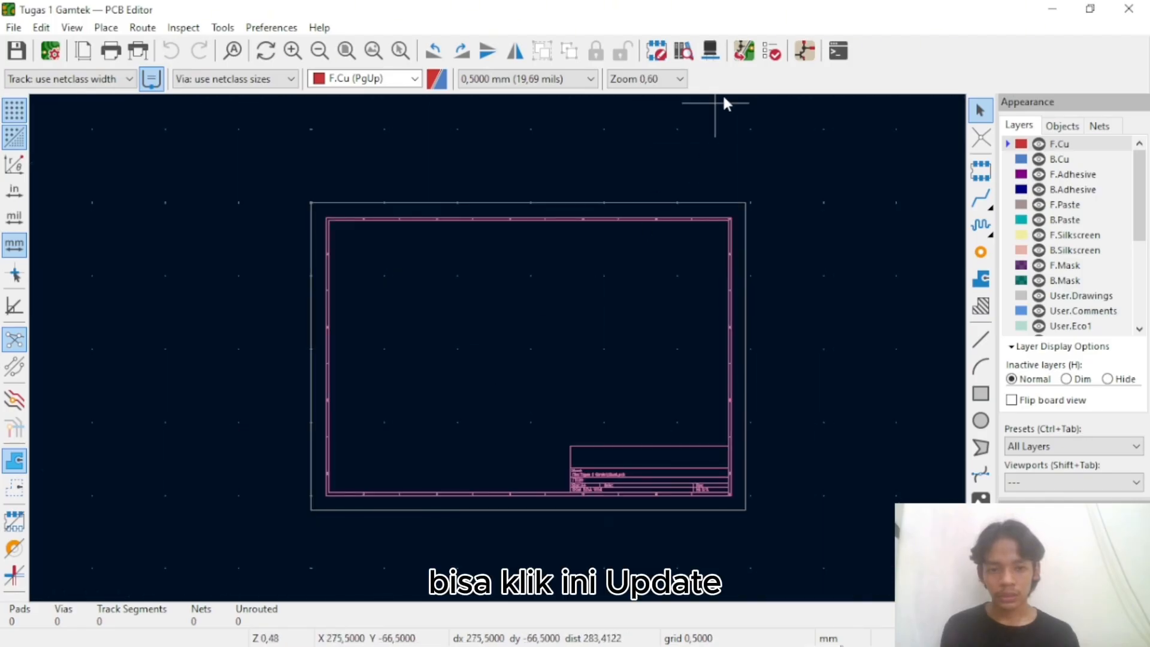
Update the PCB from the schematic and place the imported footprints as a group near the sheet's upper-left corner
{"action": "left_click", "coordinate": [744, 51]}
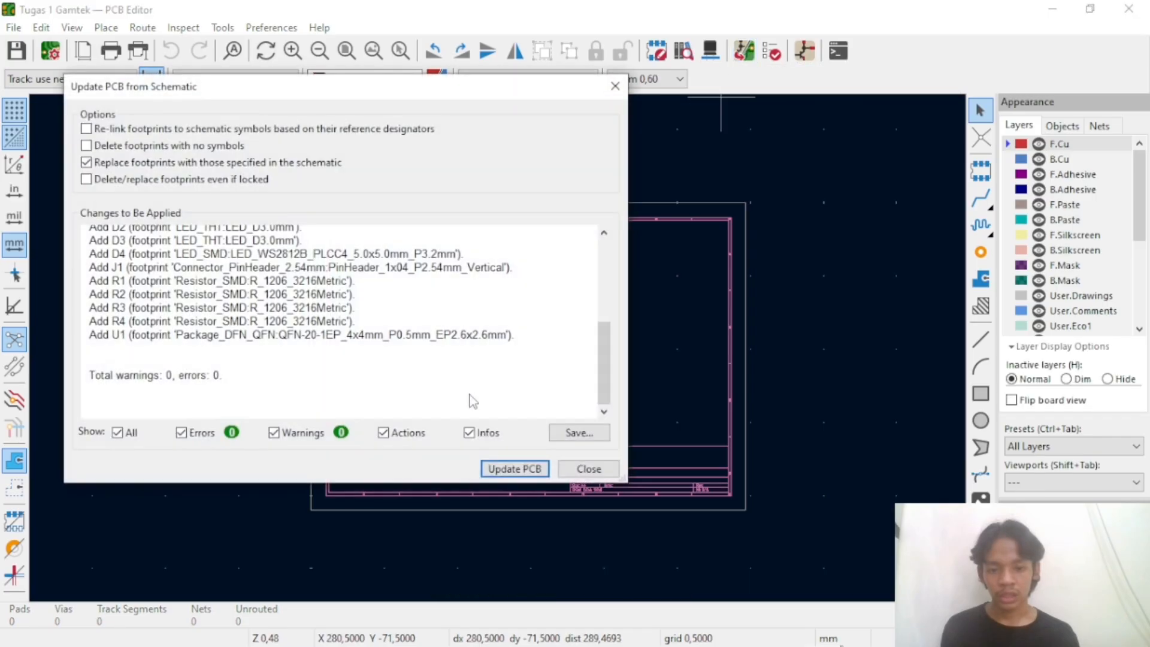
{"action": "left_click", "coordinate": [519, 467]}
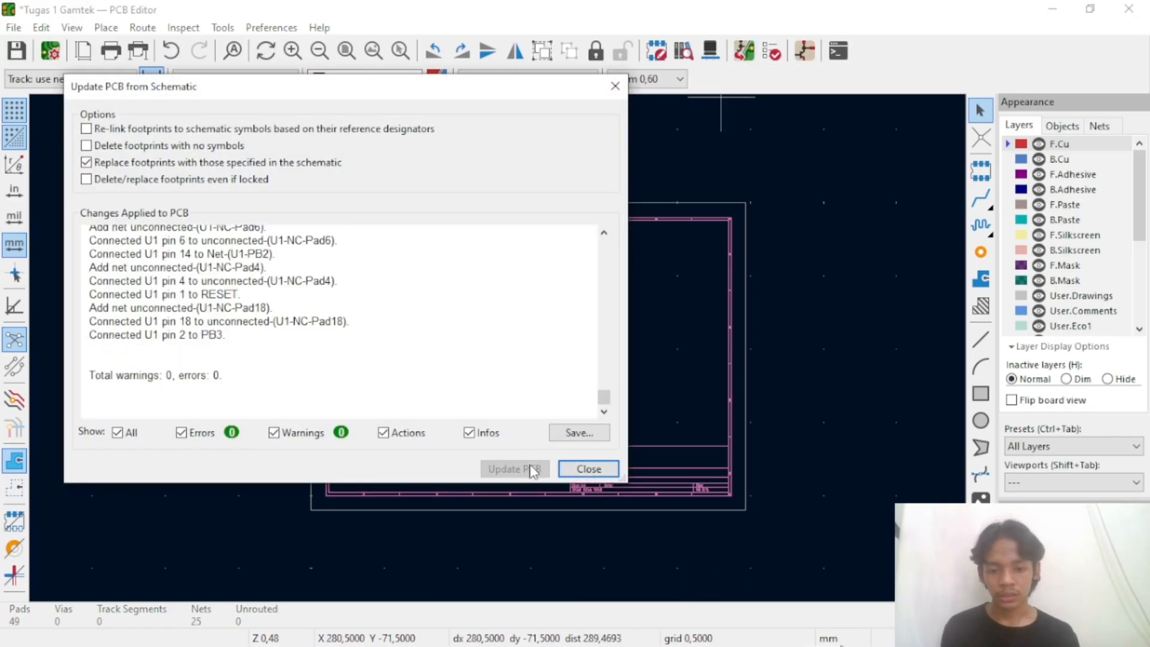
{"action": "left_click", "coordinate": [590, 470]}
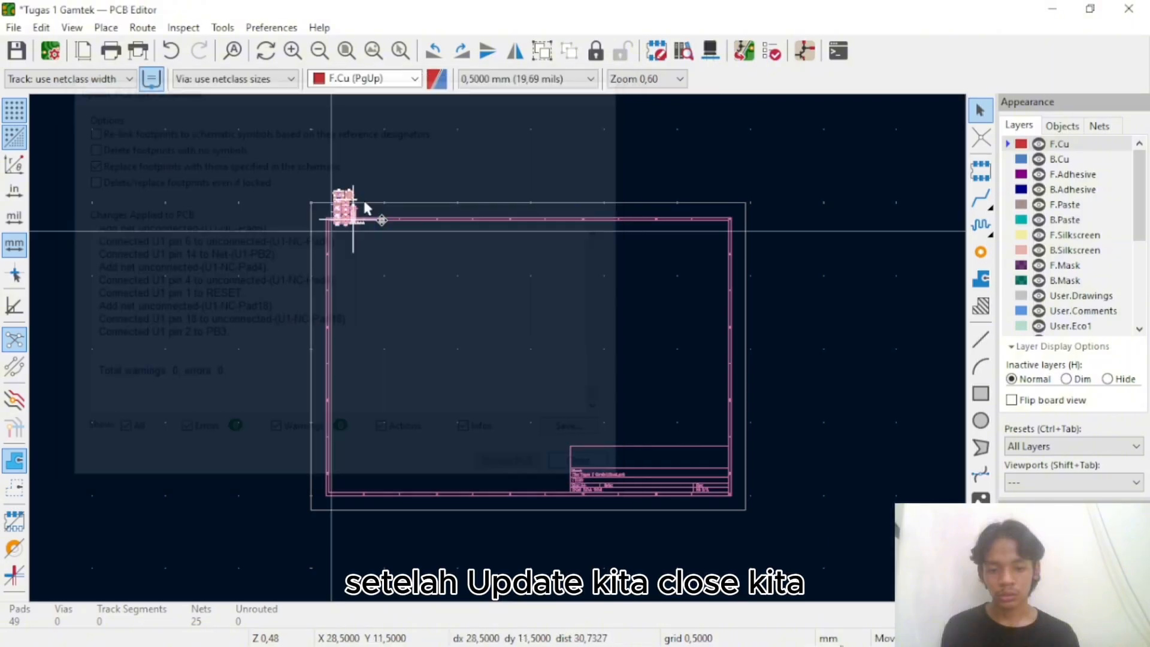
{"action": "right_click", "coordinate": [607, 303]}
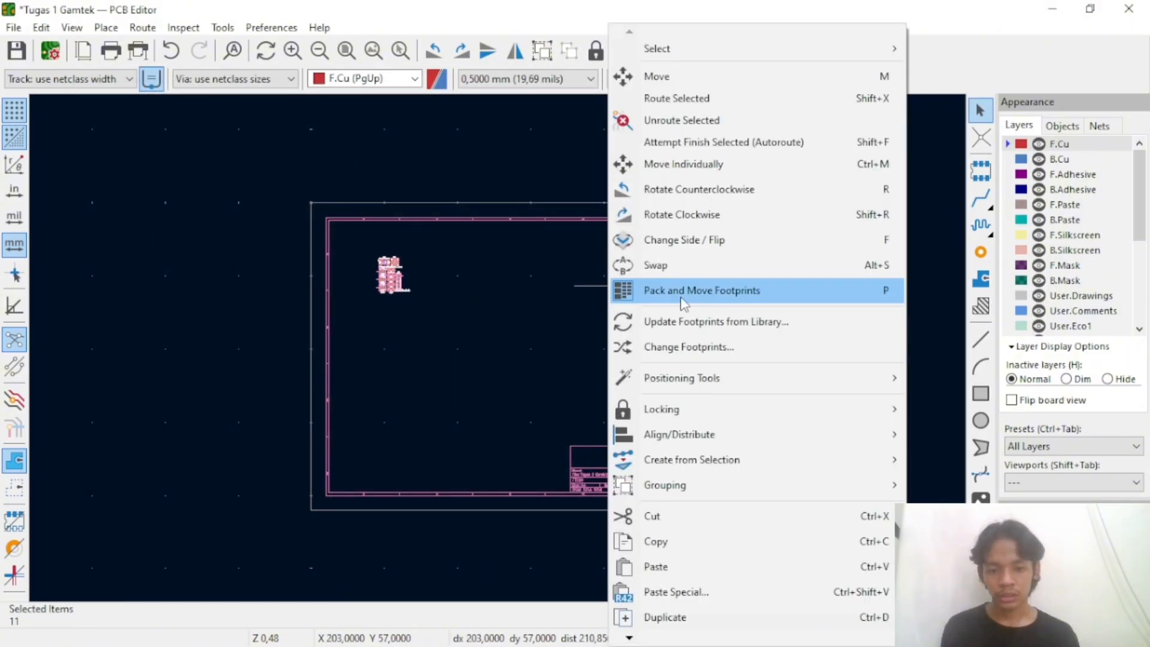
{"action": "left_click", "coordinate": [537, 240]}
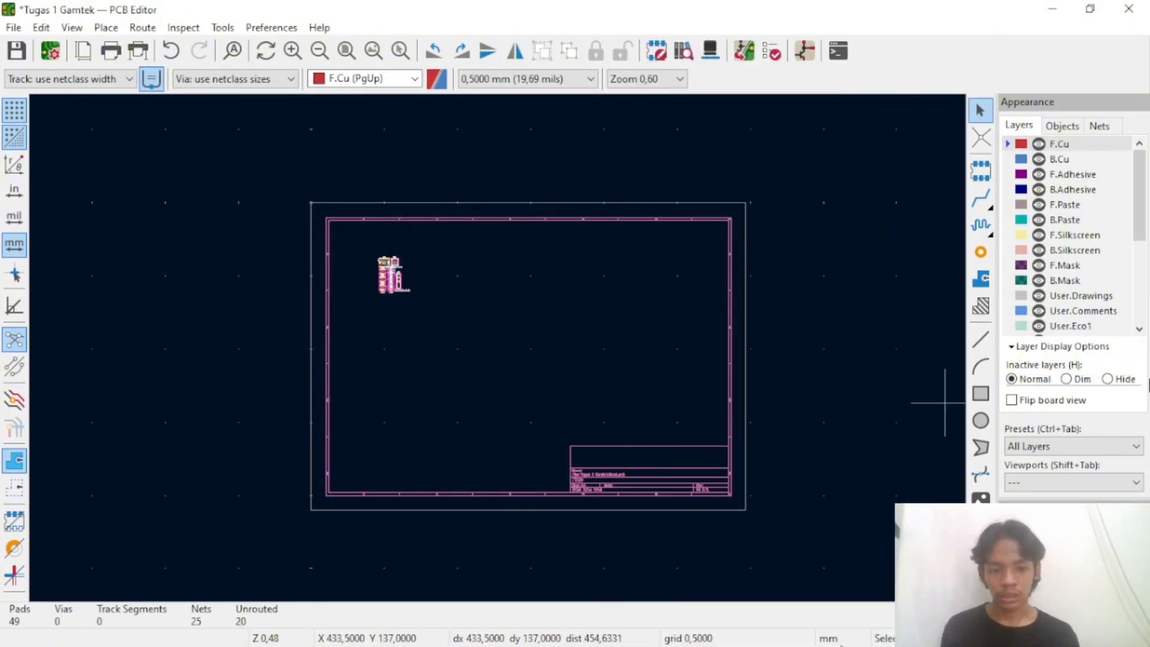
Draw a rectangular board outline about 23 × 19.5 mm on the Edge.Cuts layer, to the right of the imported footprints
{"action": "scroll", "coordinate": [397, 281], "scroll_direction": "up", "scroll_amount": 7}
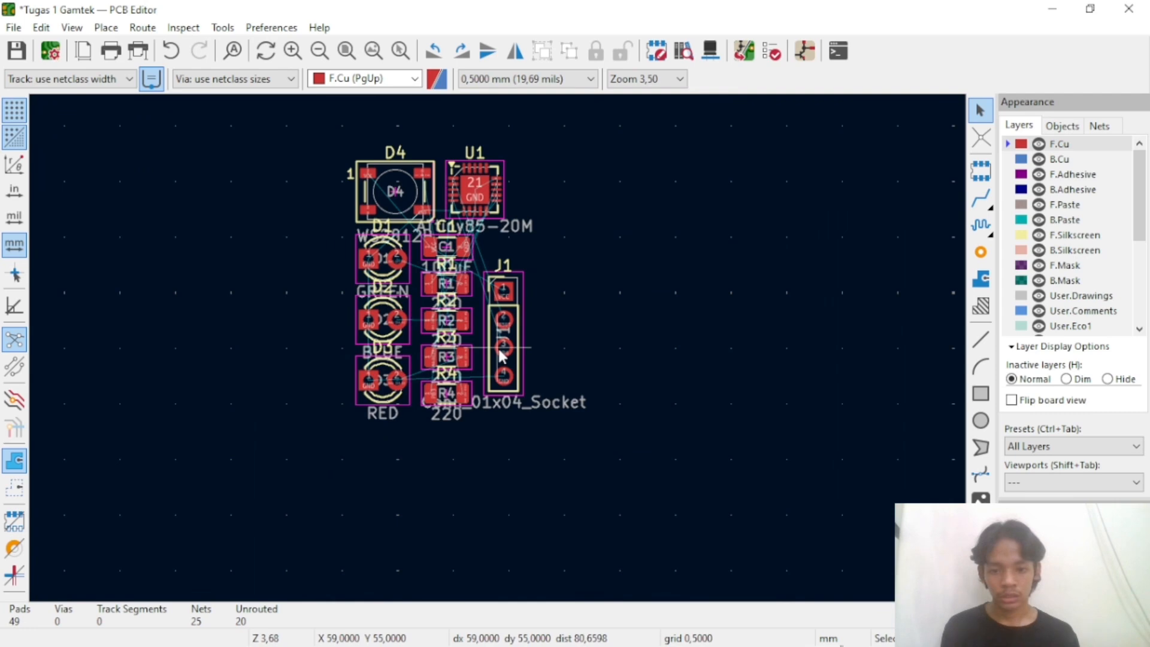
{"action": "scroll", "coordinate": [499, 349], "scroll_direction": "down", "scroll_amount": 1}
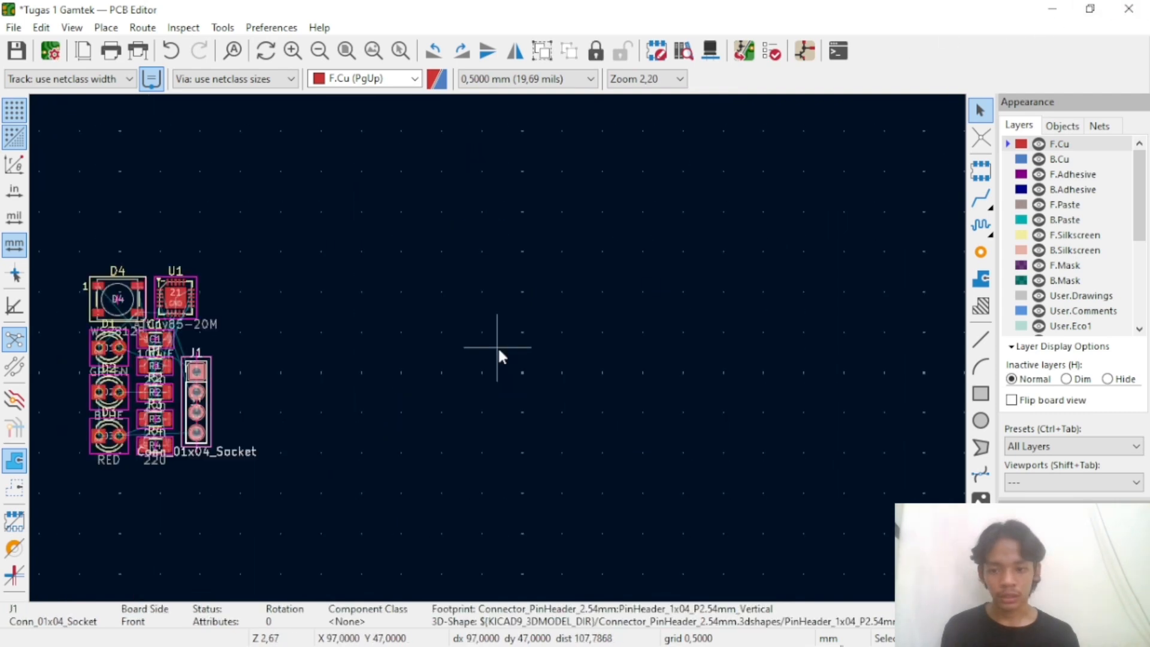
{"action": "scroll", "coordinate": [498, 350], "scroll_direction": "down", "scroll_amount": 1}
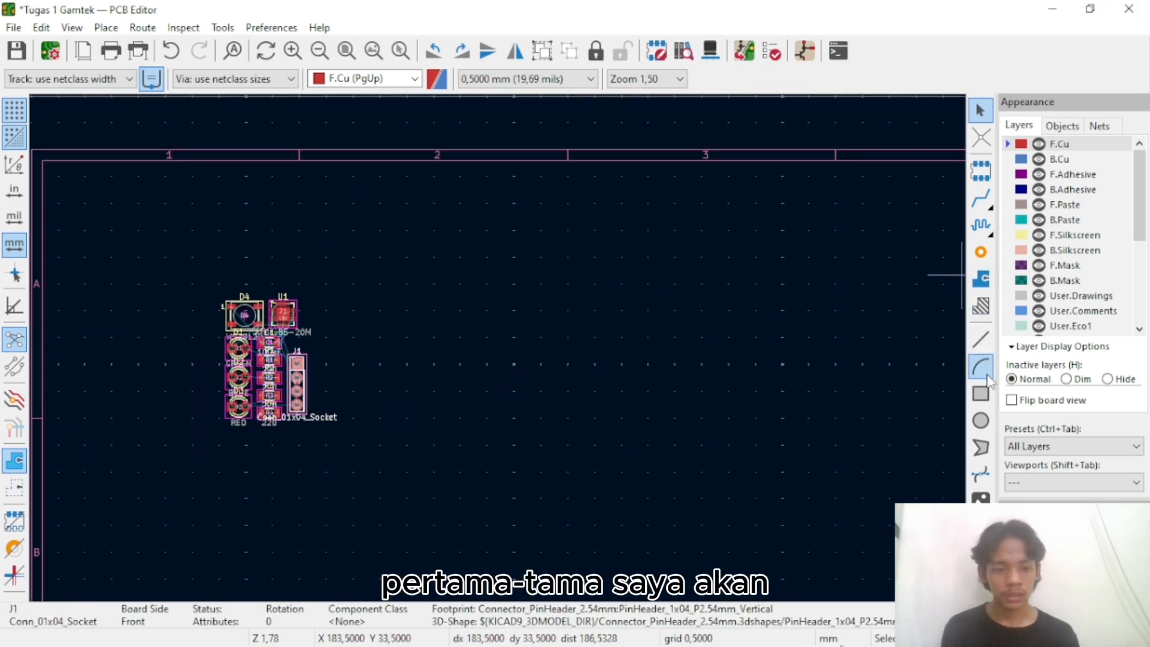
{"action": "scroll", "coordinate": [1042, 207], "scroll_direction": "down", "scroll_amount": 1}
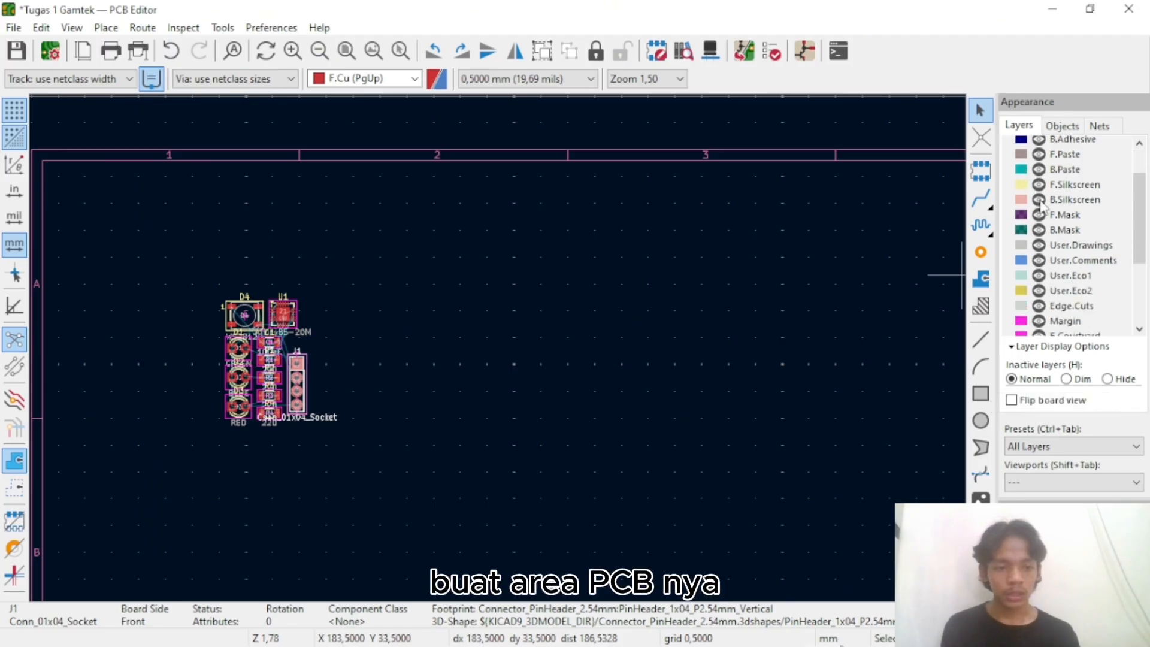
{"action": "scroll", "coordinate": [1043, 240], "scroll_direction": "down", "scroll_amount": 4}
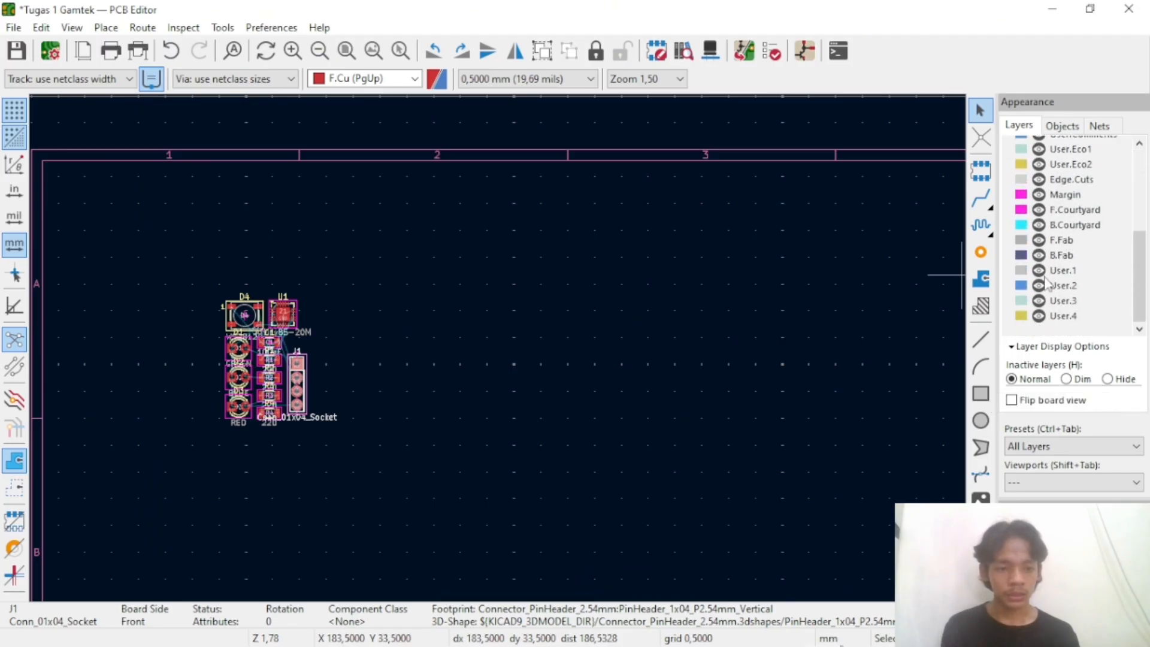
{"action": "scroll", "coordinate": [1045, 278], "scroll_direction": "up", "scroll_amount": 1}
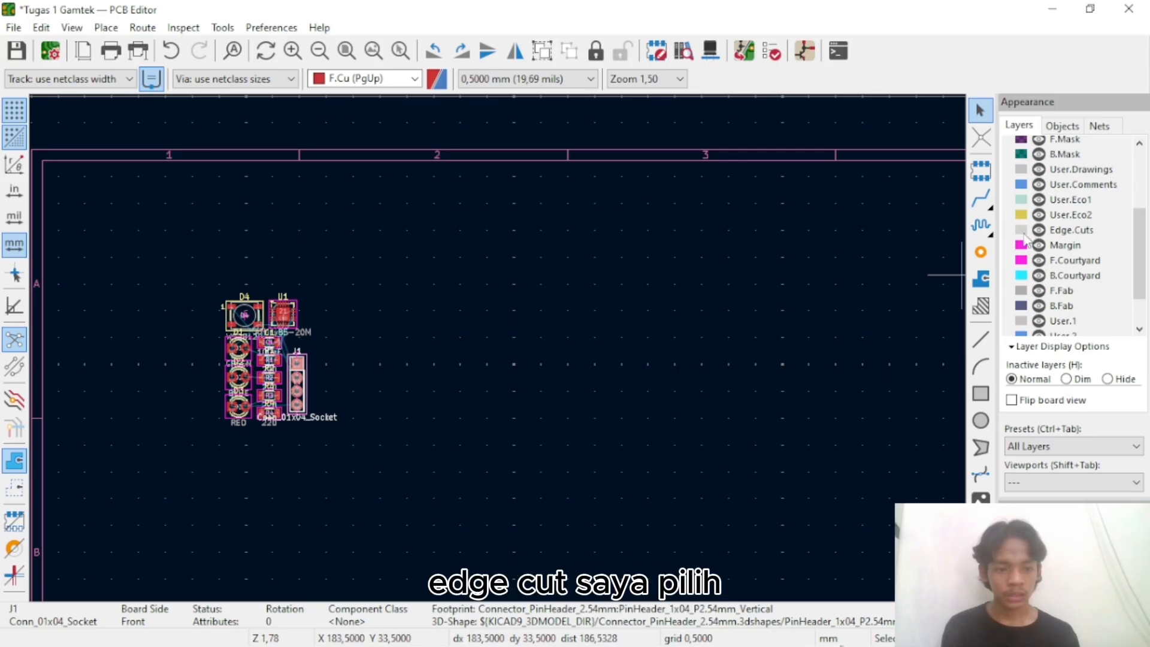
{"action": "left_click", "coordinate": [1025, 233]}
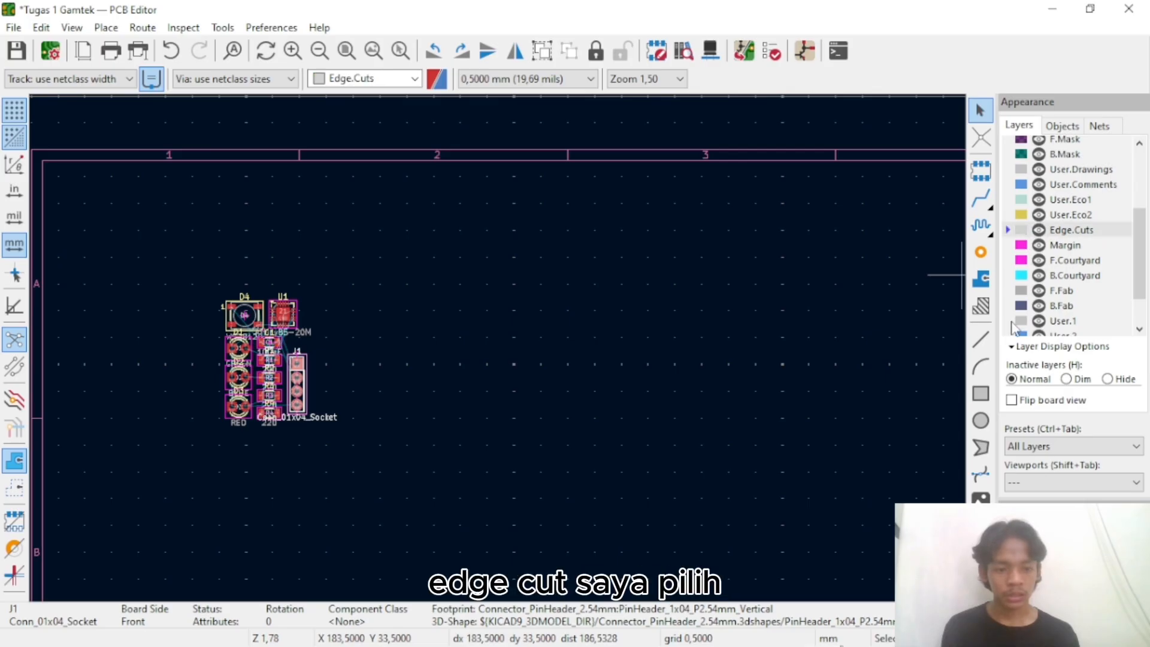
{"action": "left_click", "coordinate": [983, 399]}
{"action": "left_click", "coordinate": [546, 291]}
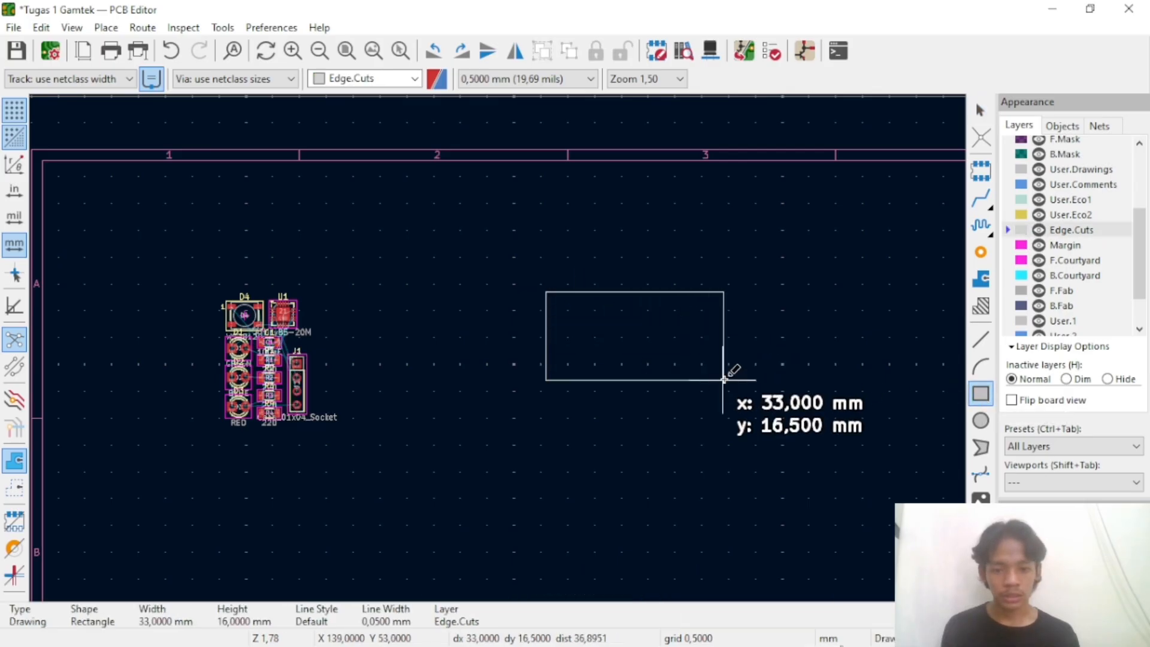
{"action": "scroll", "coordinate": [666, 385], "scroll_direction": "down", "scroll_amount": 2}
{"action": "scroll", "coordinate": [495, 346], "scroll_direction": "up", "scroll_amount": 2}
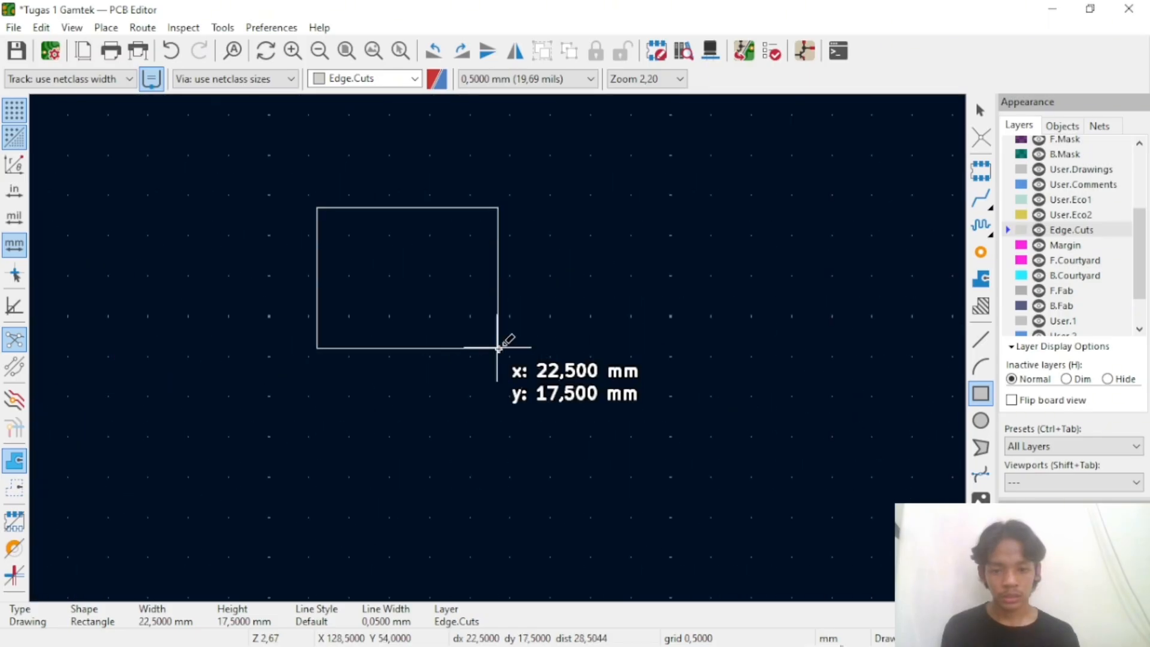
{"action": "scroll", "coordinate": [495, 346], "scroll_direction": "down", "scroll_amount": 1}
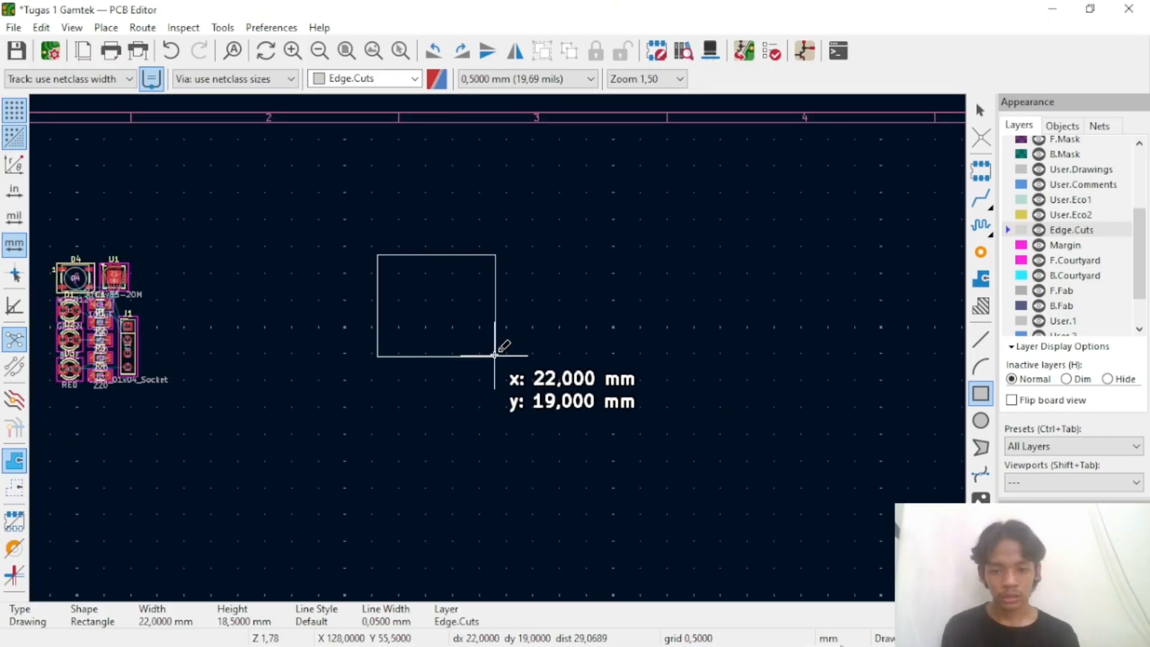
{"action": "left_click", "coordinate": [501, 358]}
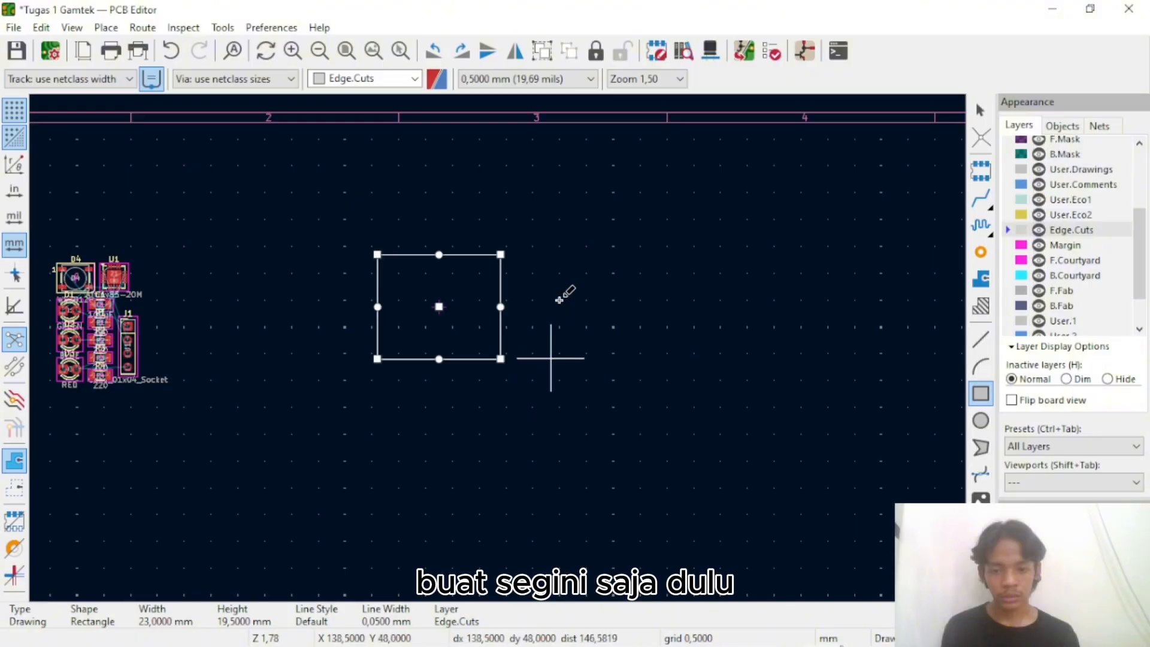
{"action": "right_click", "coordinate": [604, 273]}
{"action": "left_click", "coordinate": [666, 284]}
Select U1, R1–R3 and D1–D3 together in the schematic, and move their PCB footprints as a group beside the board outline
{"action": "scroll", "coordinate": [104, 296], "scroll_direction": "up", "scroll_amount": 1}
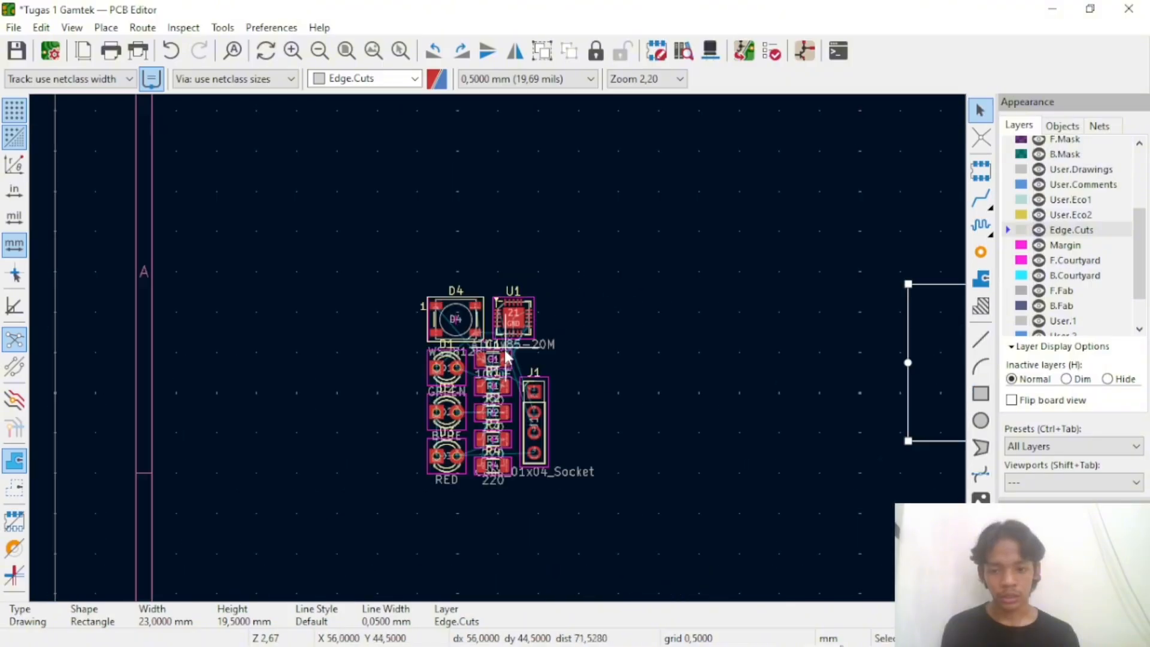
{"action": "left_click", "coordinate": [804, 51]}
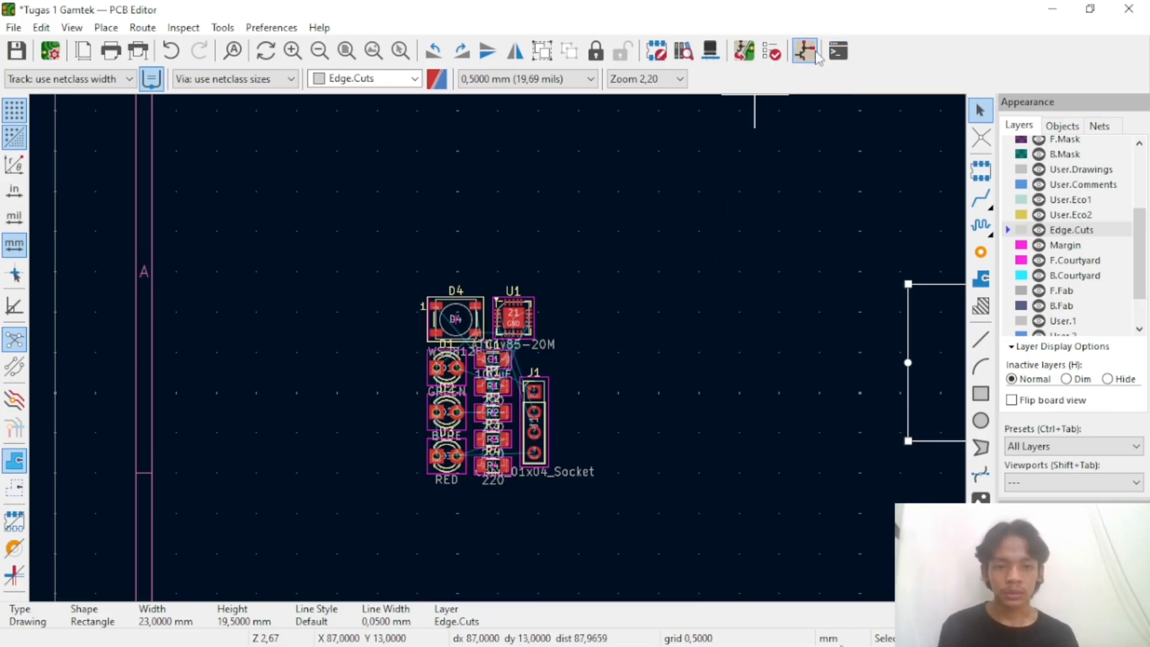
{"action": "scroll", "coordinate": [568, 336], "scroll_direction": "down", "scroll_amount": 5}
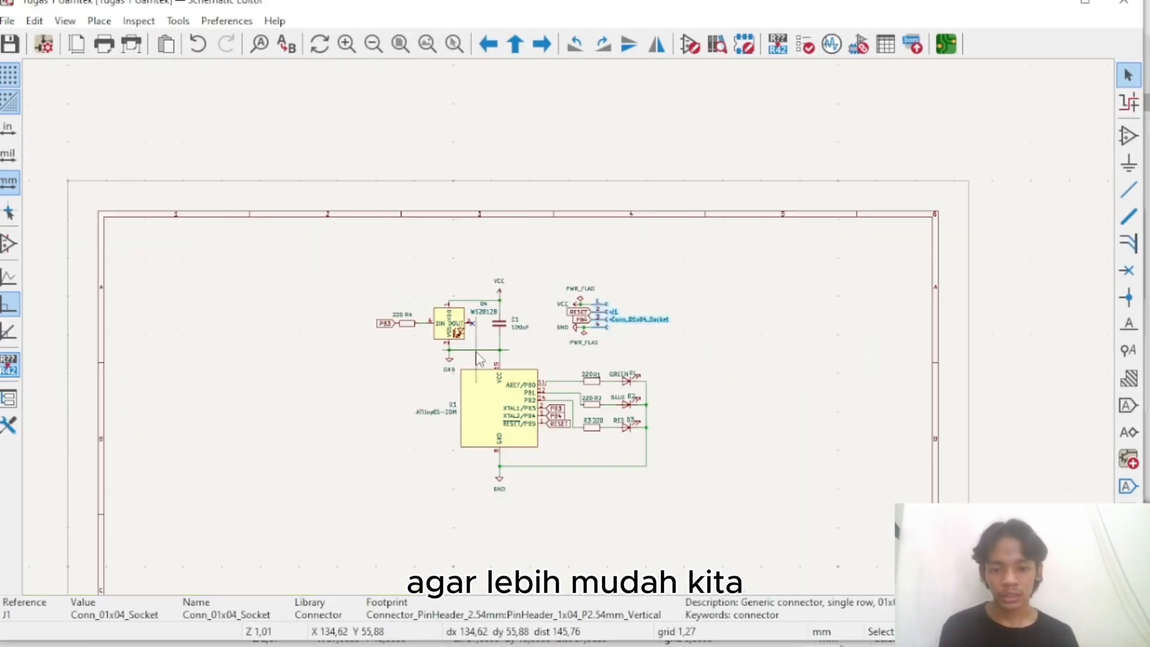
{"action": "scroll", "coordinate": [569, 336], "scroll_direction": "up", "scroll_amount": 2}
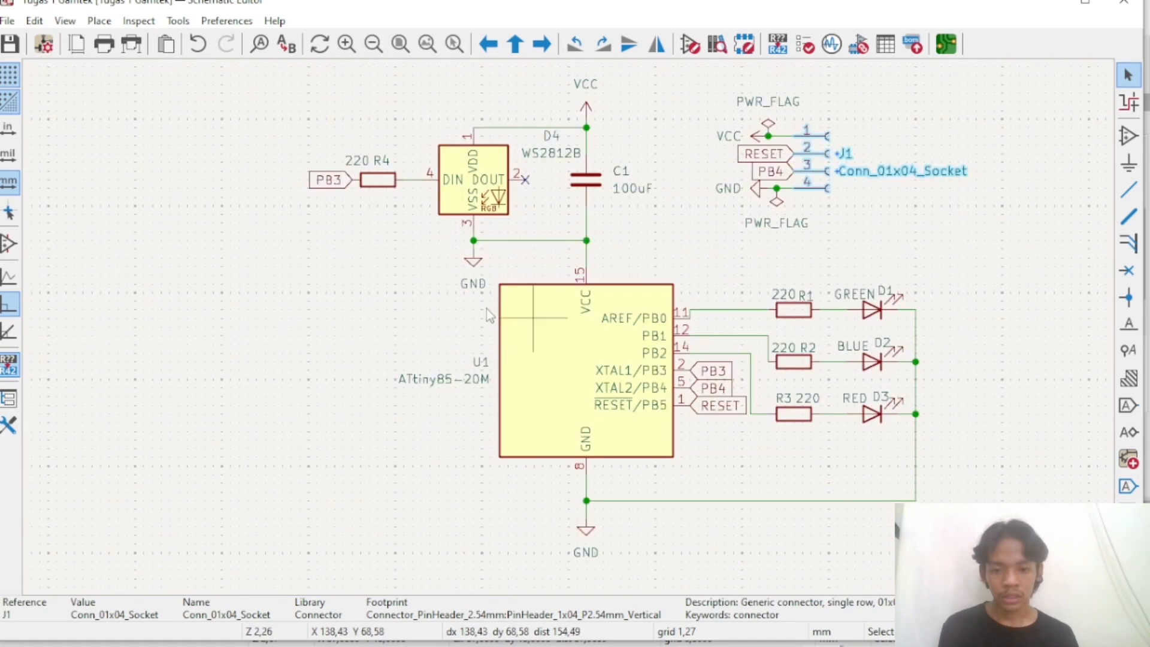
{"action": "left_click_drag", "start_coordinate": [405, 282], "coordinate": [931, 490]}
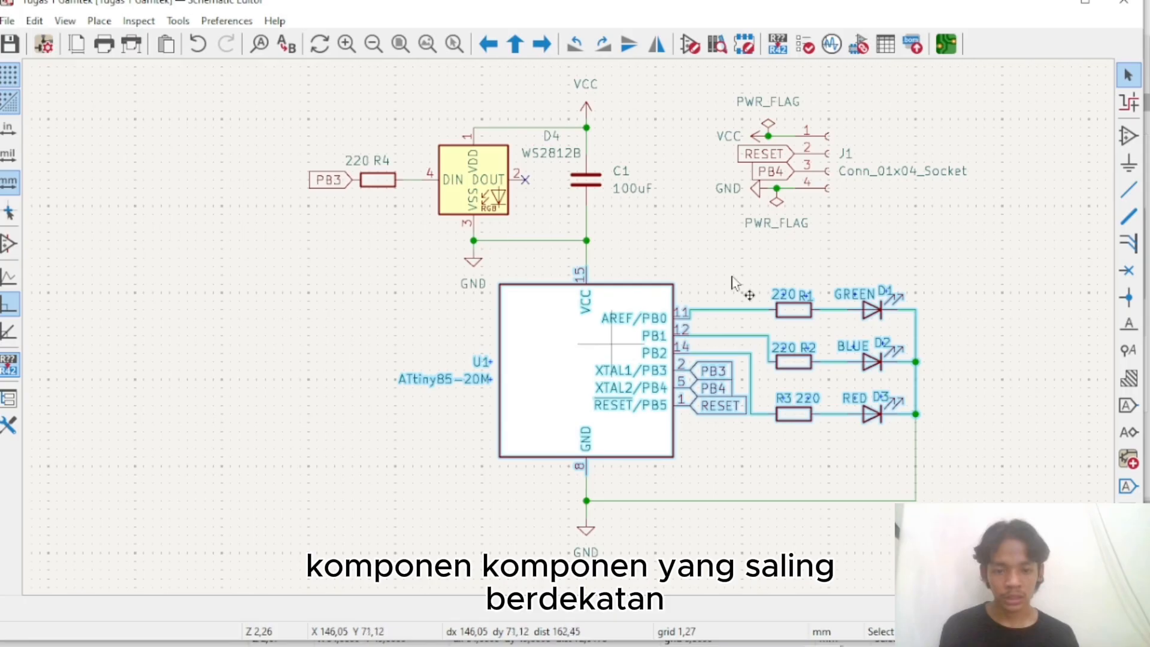
{"action": "left_click", "coordinate": [944, 43]}
{"action": "scroll", "coordinate": [599, 340], "scroll_direction": "down", "scroll_amount": 2}
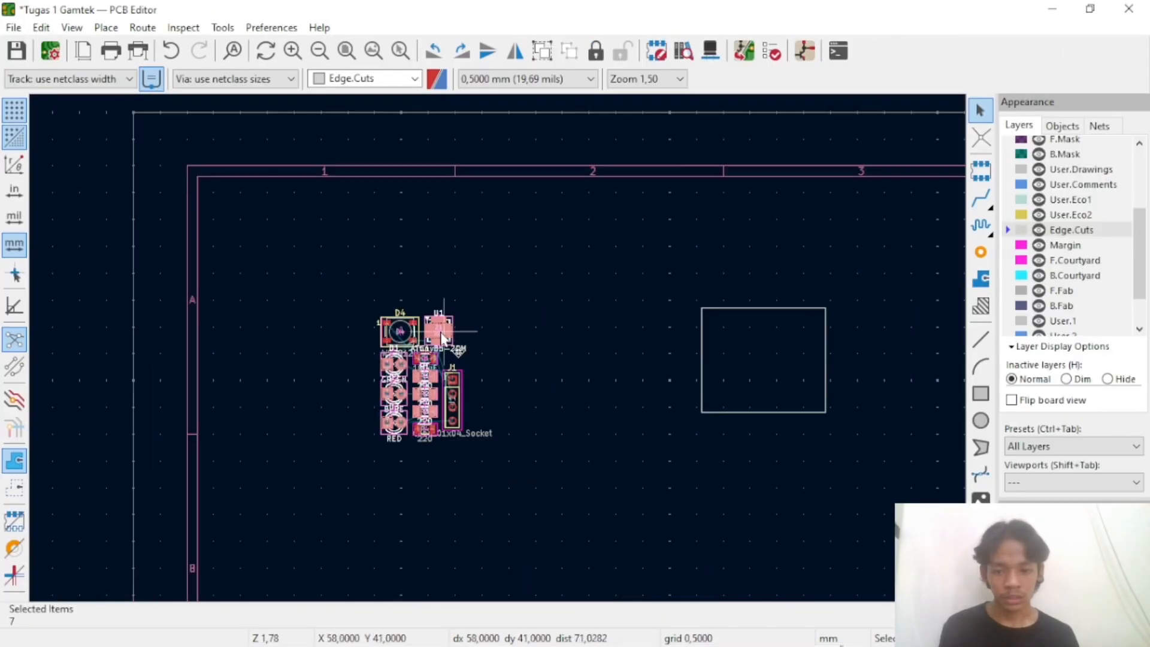
{"action": "key", "text": "m"}
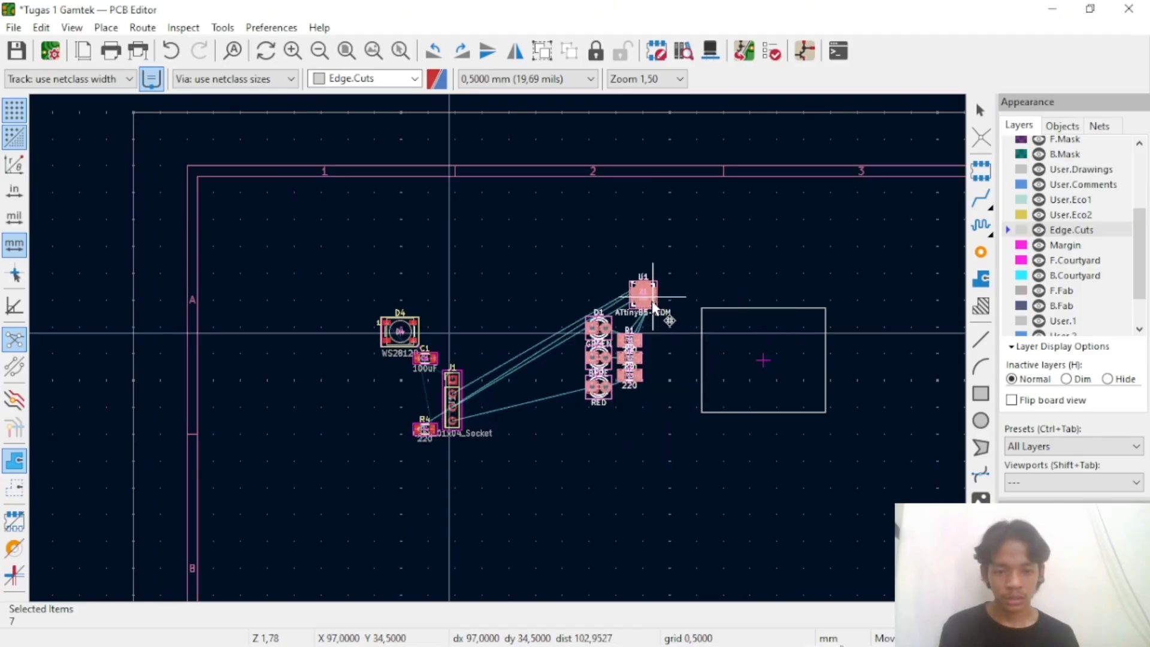
{"action": "left_click", "coordinate": [677, 312]}
Move the U1 ATtiny85 footprint inside the board outline, near its centre
{"action": "middle_click_drag", "start_coordinate": [852, 332], "coordinate": [725, 302]}
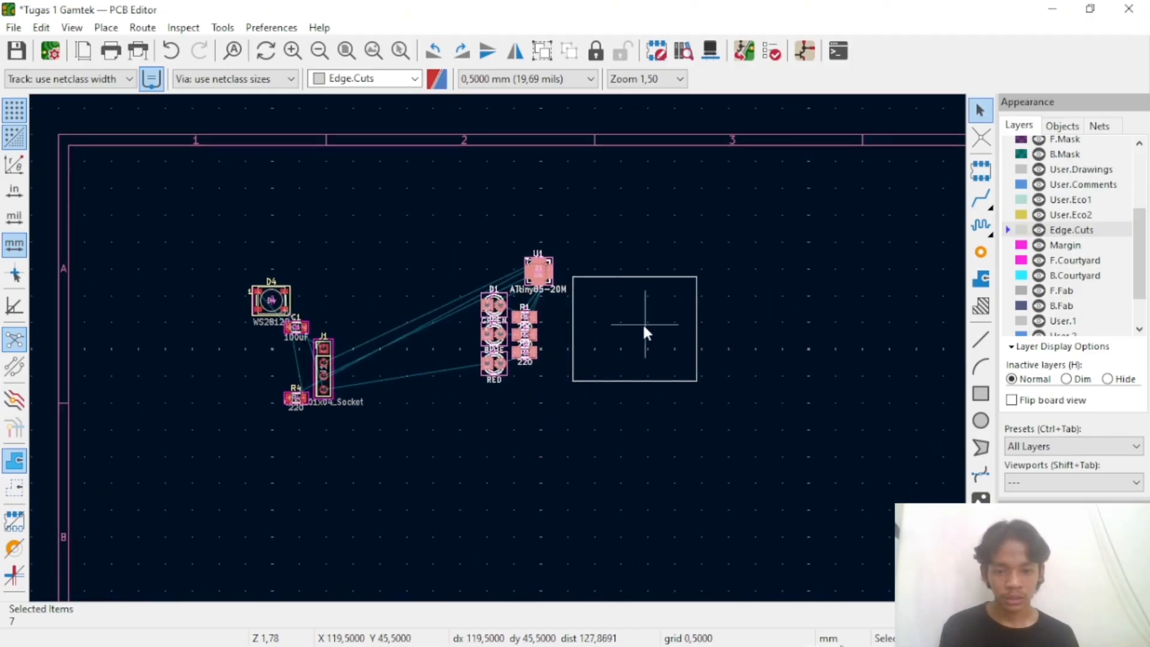
{"action": "scroll", "coordinate": [644, 333], "scroll_direction": "up", "scroll_amount": 6}
{"action": "scroll", "coordinate": [497, 346], "scroll_direction": "down", "scroll_amount": 3}
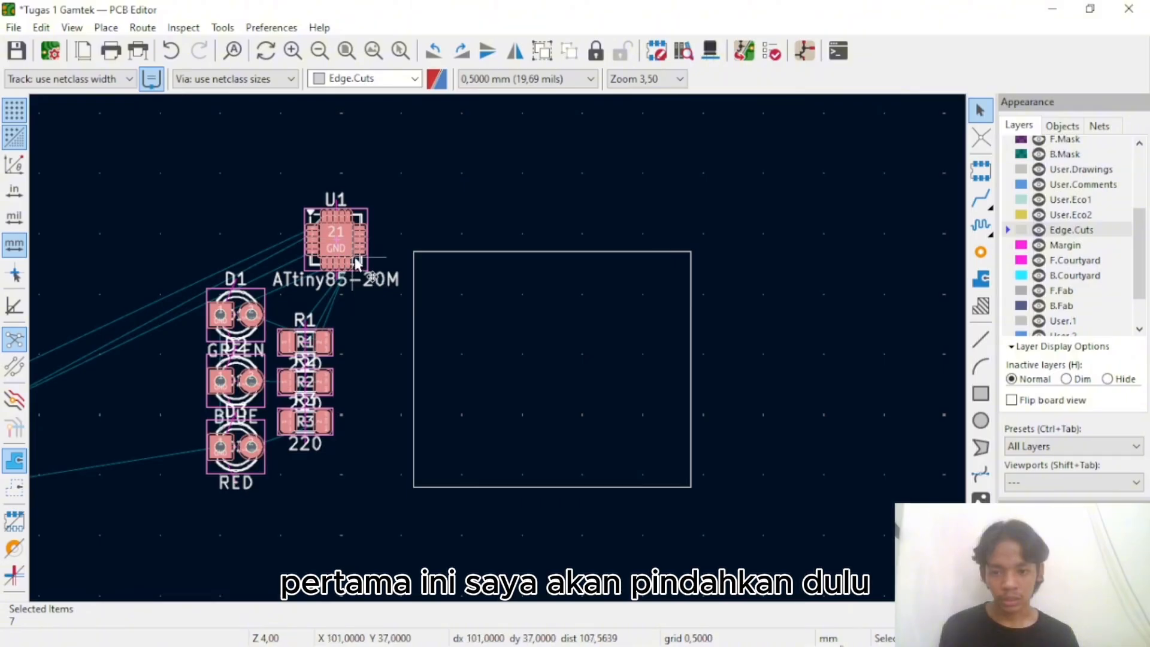
{"action": "left_click", "coordinate": [359, 267]}
{"action": "key", "text": "m"}
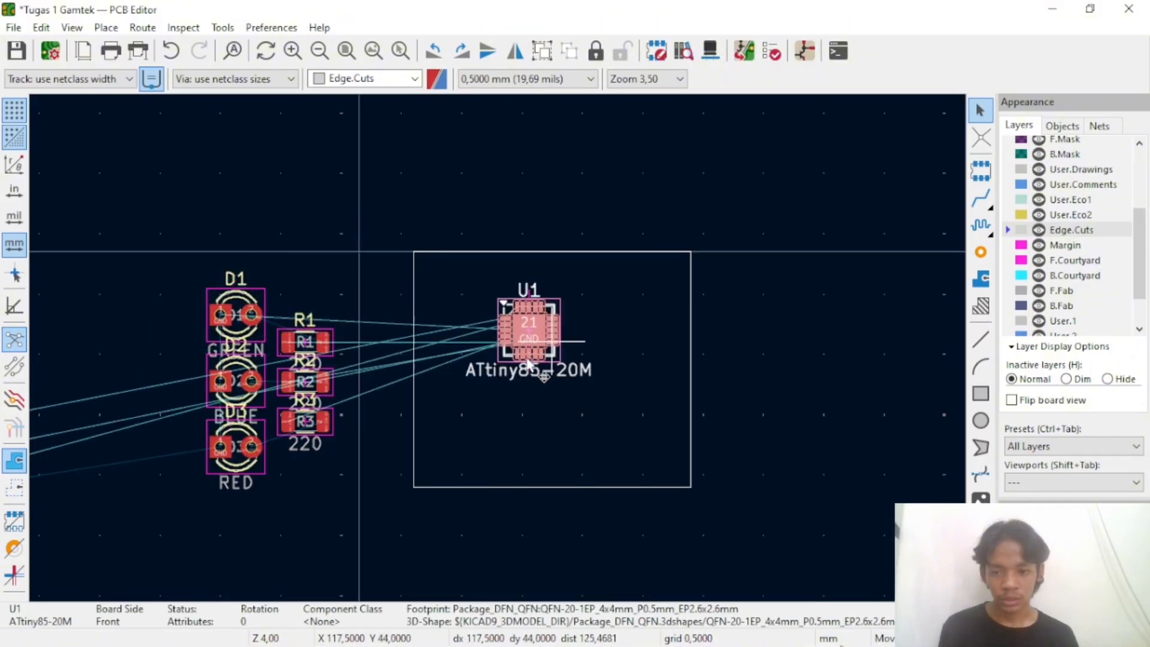
{"action": "left_click", "coordinate": [583, 378]}
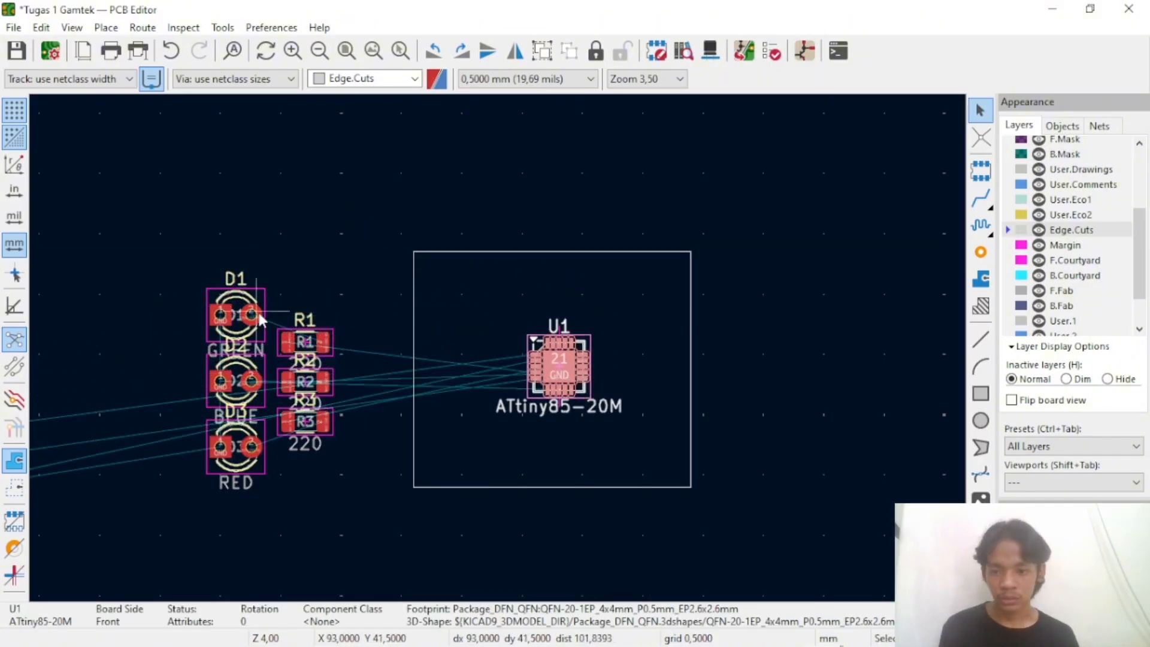
Move the green LED D1 inside the board outline above and to the right of U1, rotated to -90°
{"action": "left_click", "coordinate": [259, 321]}
{"action": "key", "text": "m"}
{"action": "left_click", "coordinate": [515, 283]}
{"action": "scroll", "coordinate": [582, 372], "scroll_direction": "up", "scroll_amount": 2}
{"action": "scroll", "coordinate": [476, 318], "scroll_direction": "up", "scroll_amount": 1}
{"action": "key", "text": "m"}
{"action": "key", "text": "shift+r"}
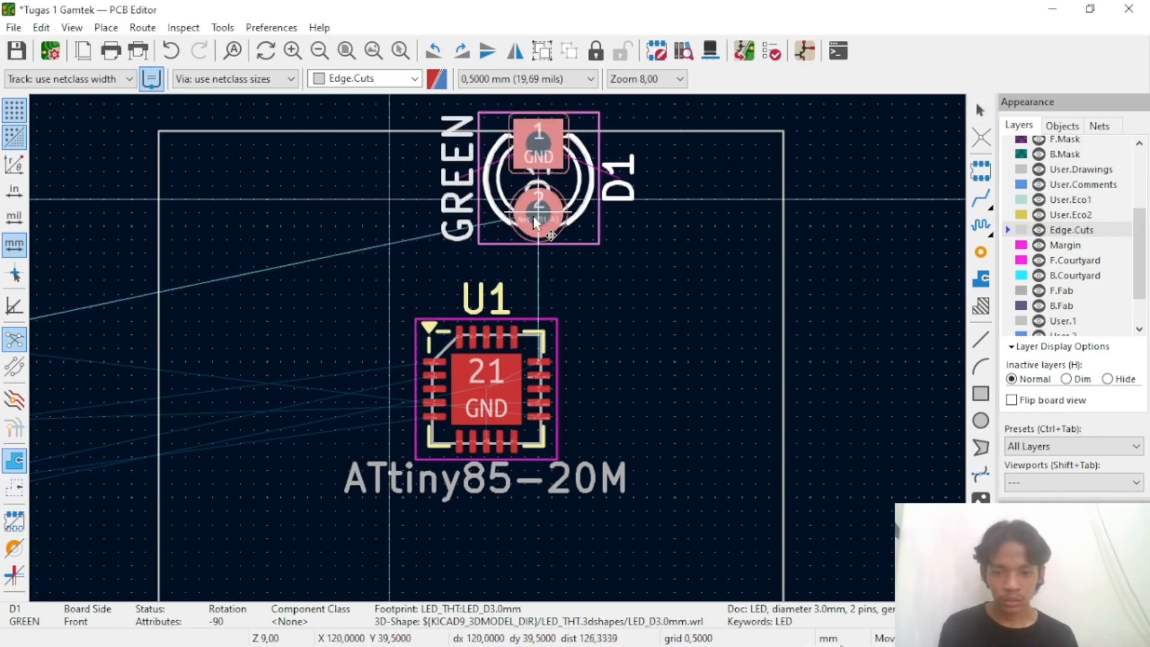
{"action": "left_click", "coordinate": [621, 252]}
Examine the ratsnest lines between D1's pads and U1 for crossings
{"action": "scroll", "coordinate": [567, 253], "scroll_direction": "up", "scroll_amount": 2}
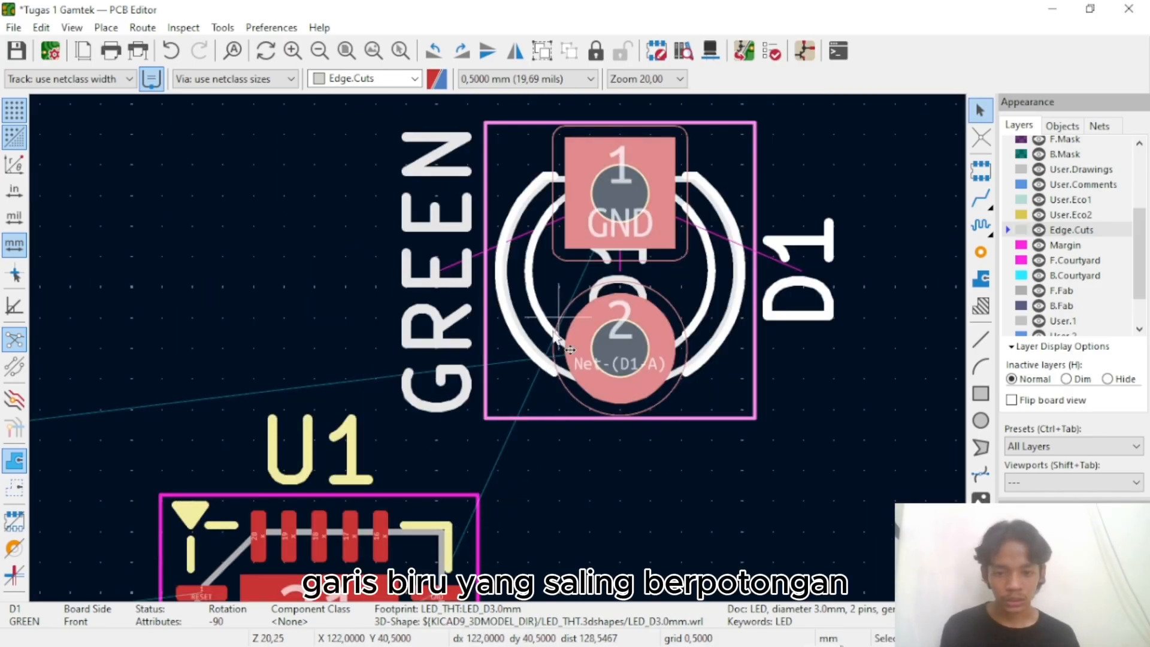
{"action": "scroll", "coordinate": [558, 309], "scroll_direction": "up", "scroll_amount": 4}
{"action": "scroll", "coordinate": [554, 277], "scroll_direction": "down", "scroll_amount": 6}
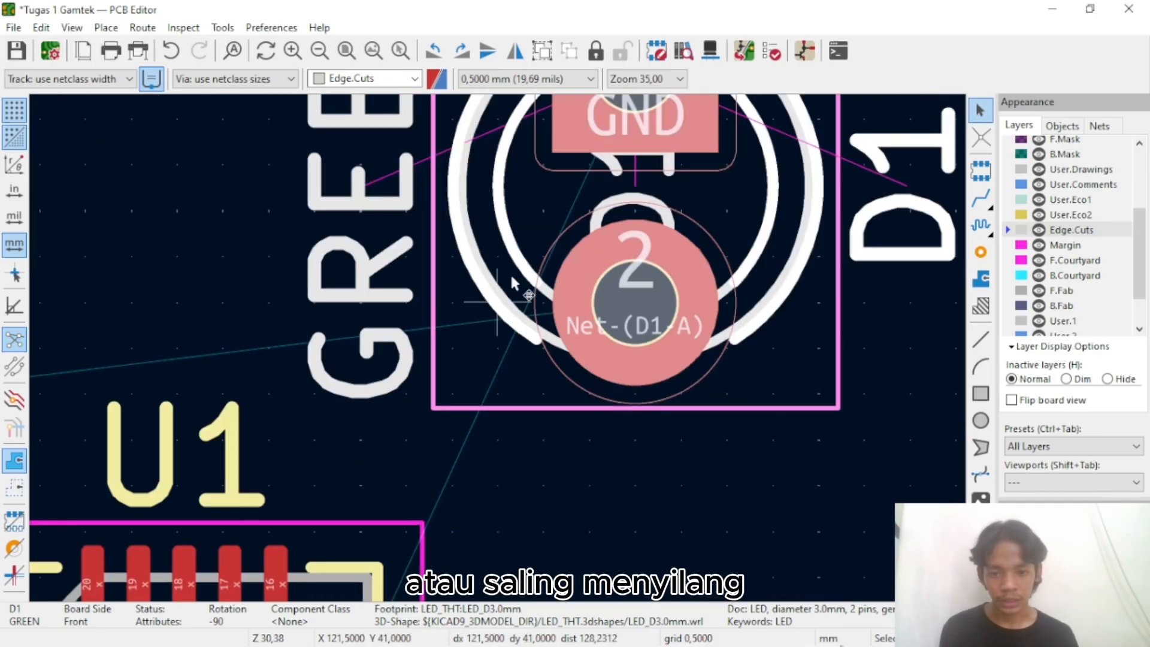
{"action": "scroll", "coordinate": [509, 325], "scroll_direction": "up", "scroll_amount": 3}
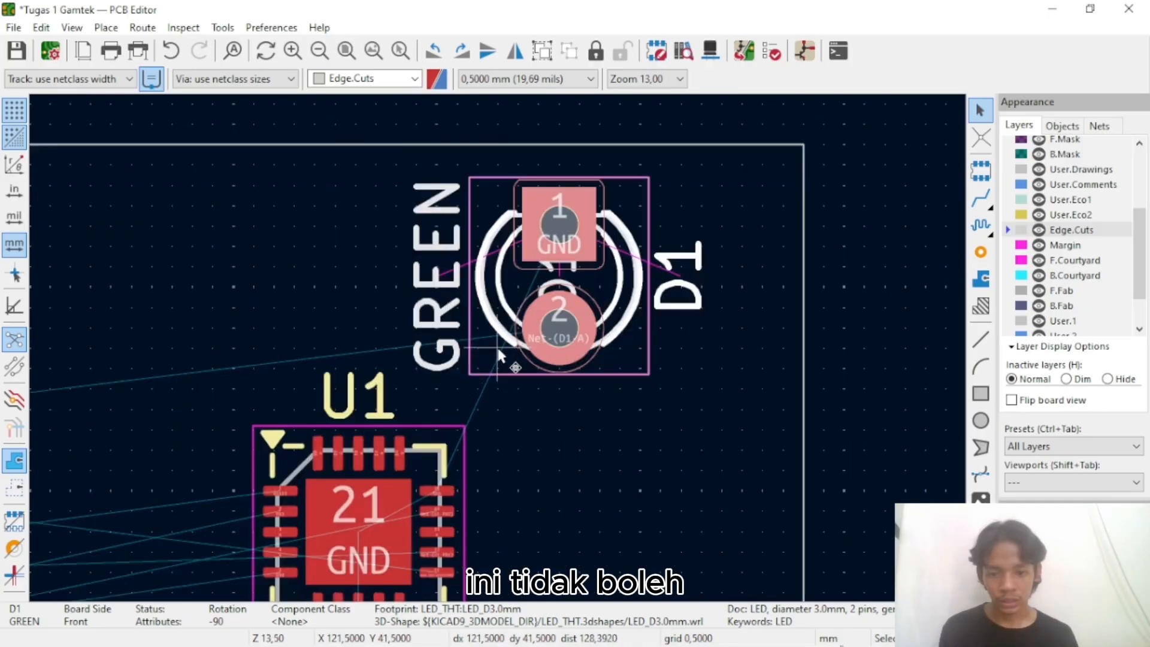
{"action": "scroll", "coordinate": [499, 355], "scroll_direction": "down", "scroll_amount": 2}
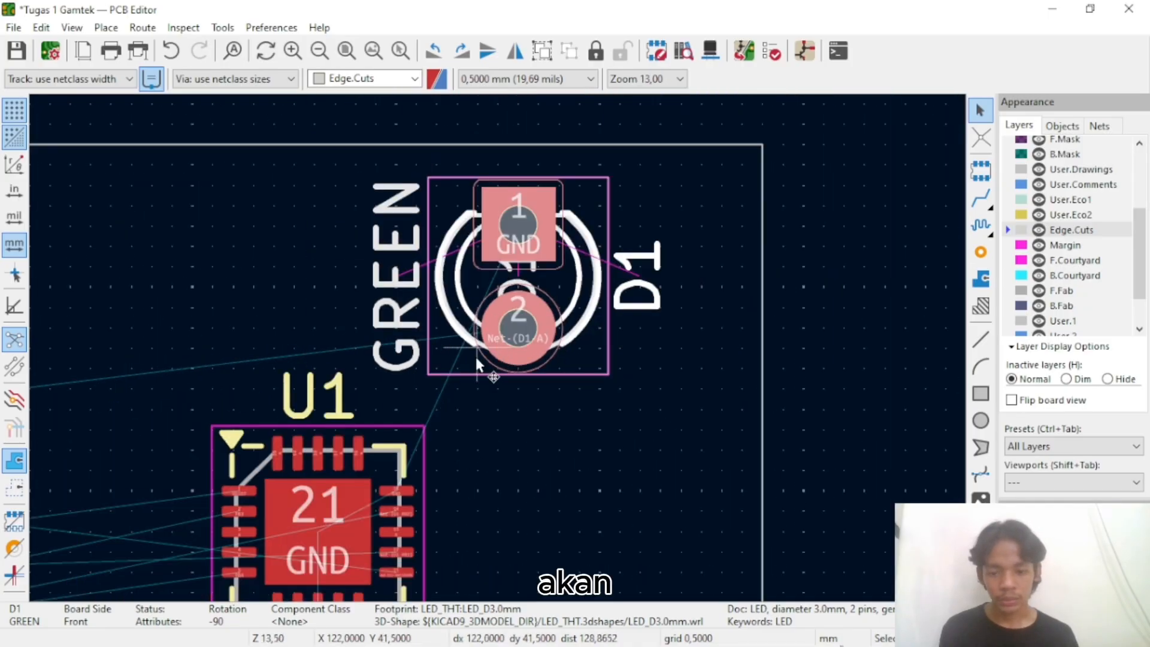
{"action": "scroll", "coordinate": [497, 354], "scroll_direction": "up", "scroll_amount": 2}
{"action": "scroll", "coordinate": [495, 363], "scroll_direction": "down", "scroll_amount": 3}
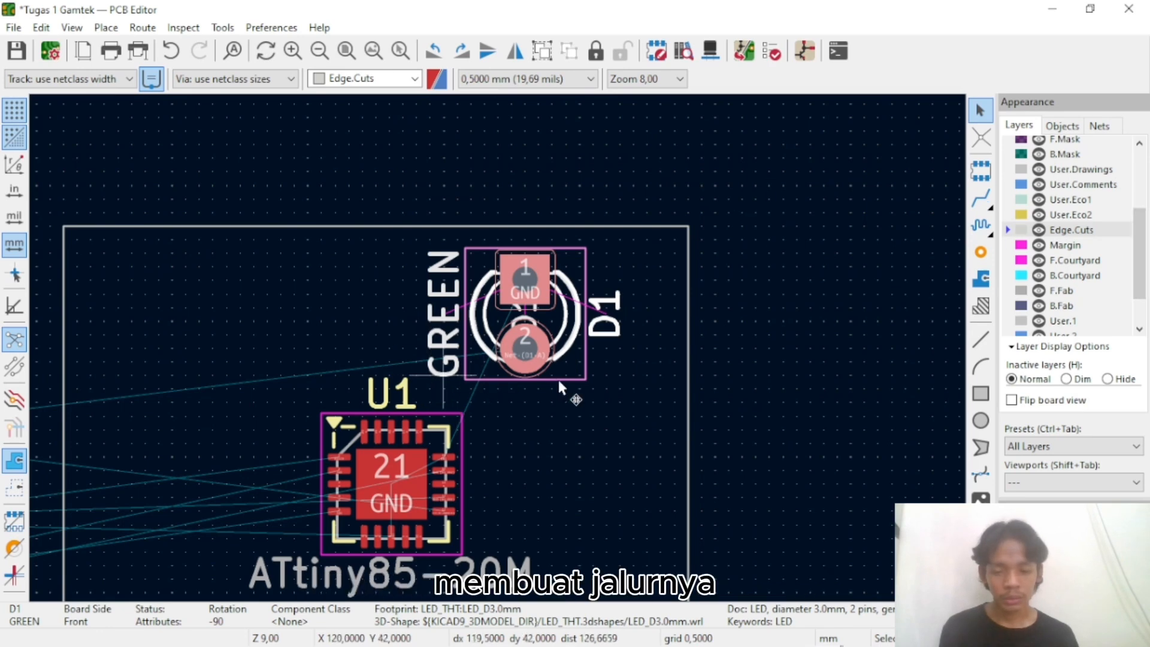
Rotate D1 to 180° so its ratsnest lines no longer cross, and reposition it above U1 inside the board outline
{"action": "left_click_drag", "start_coordinate": [557, 372], "coordinate": [429, 320]}
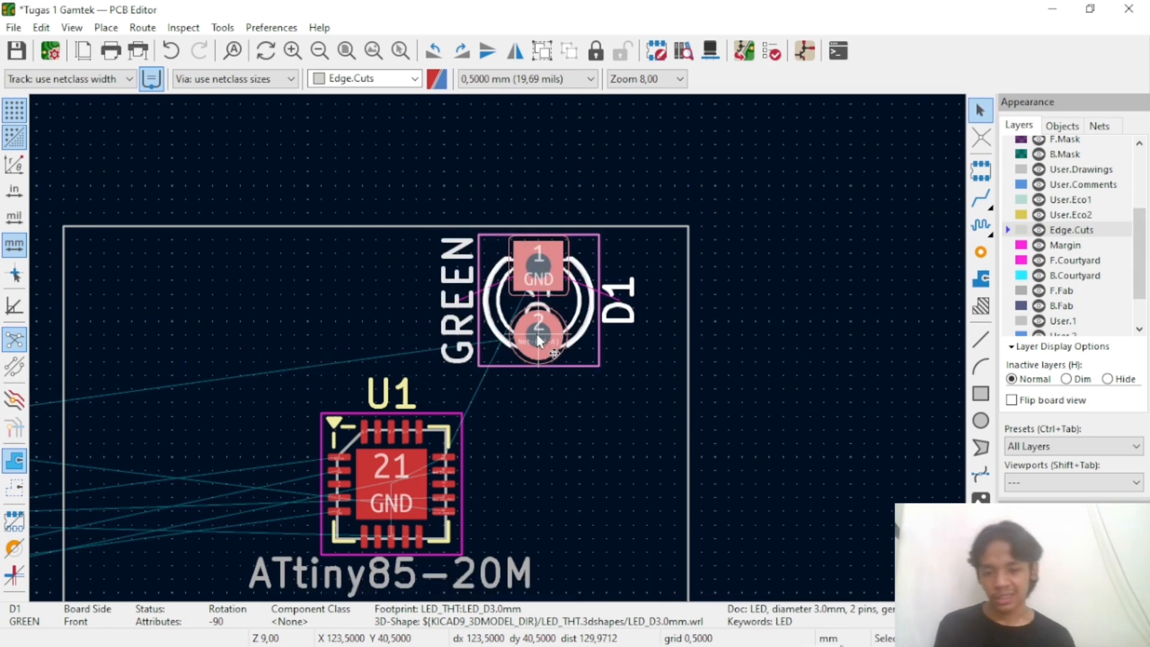
{"action": "scroll", "coordinate": [496, 343], "scroll_direction": "up", "scroll_amount": 5}
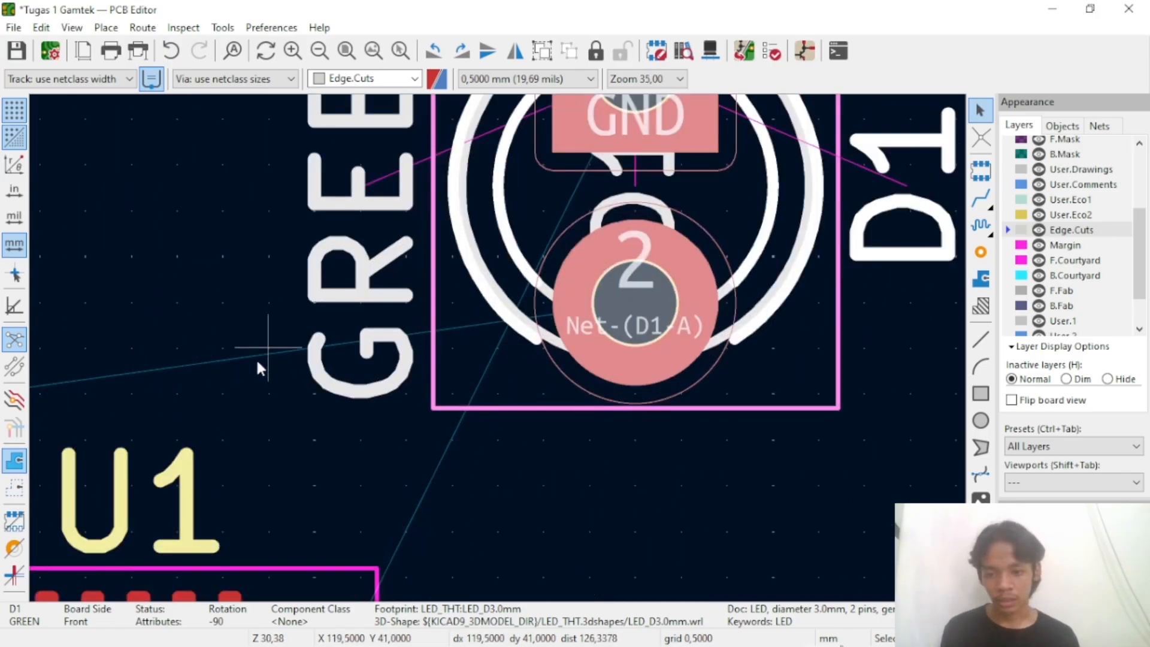
{"action": "scroll", "coordinate": [532, 414], "scroll_direction": "down", "scroll_amount": 5}
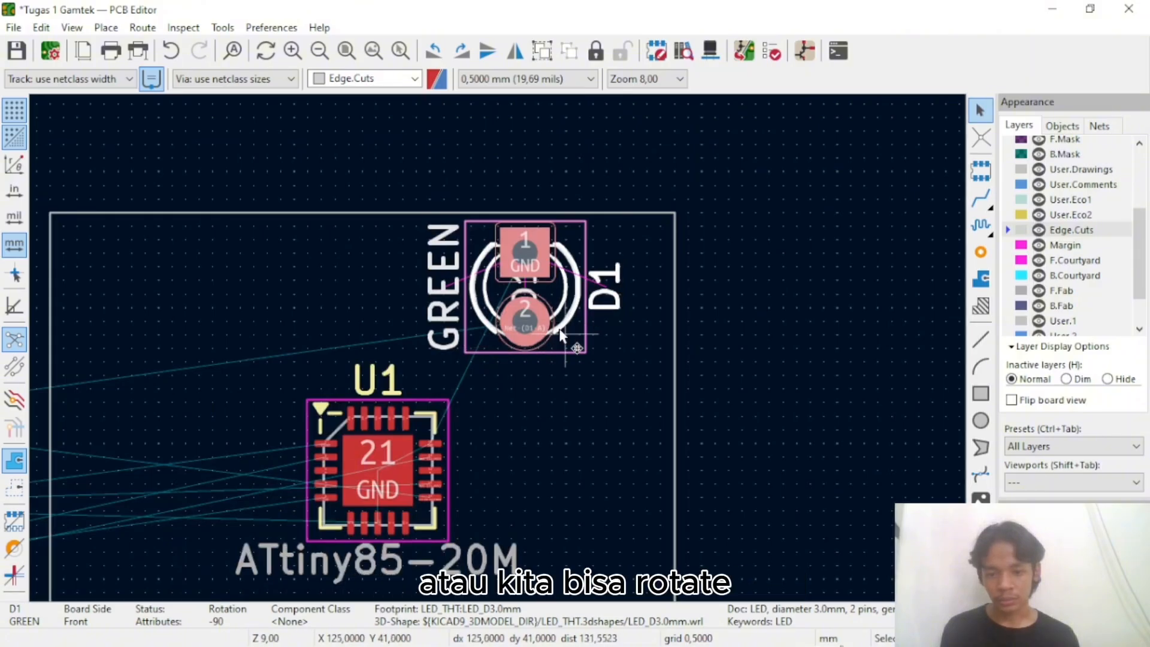
{"action": "key", "text": "r"}
{"action": "key", "text": "r"}
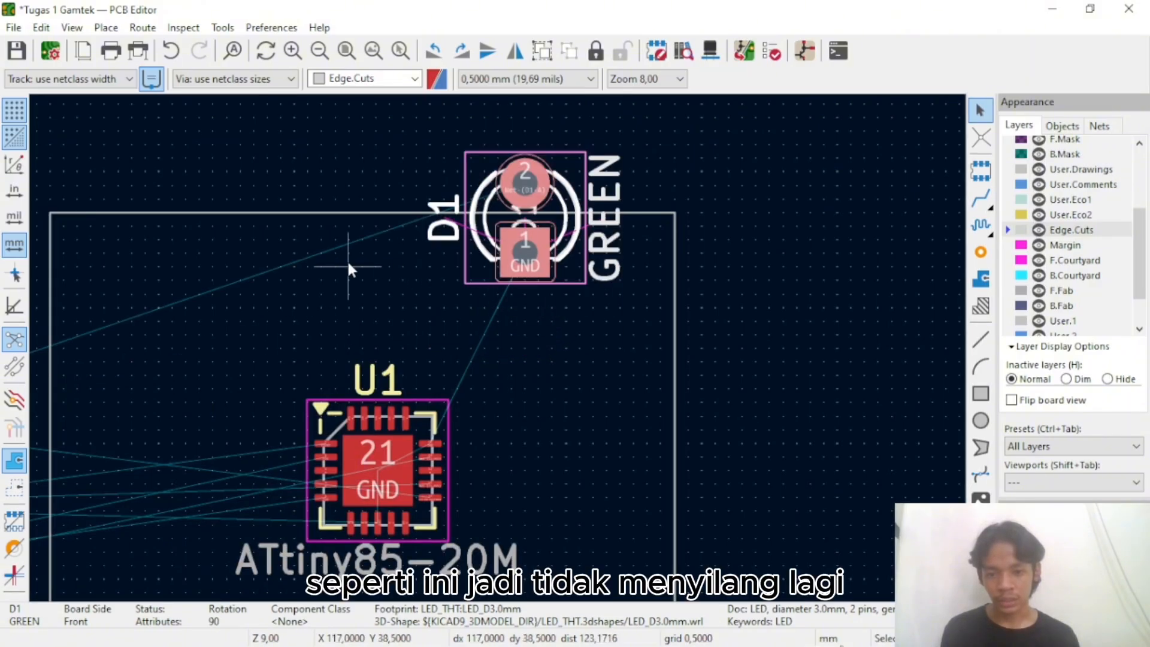
{"action": "key", "text": "r"}
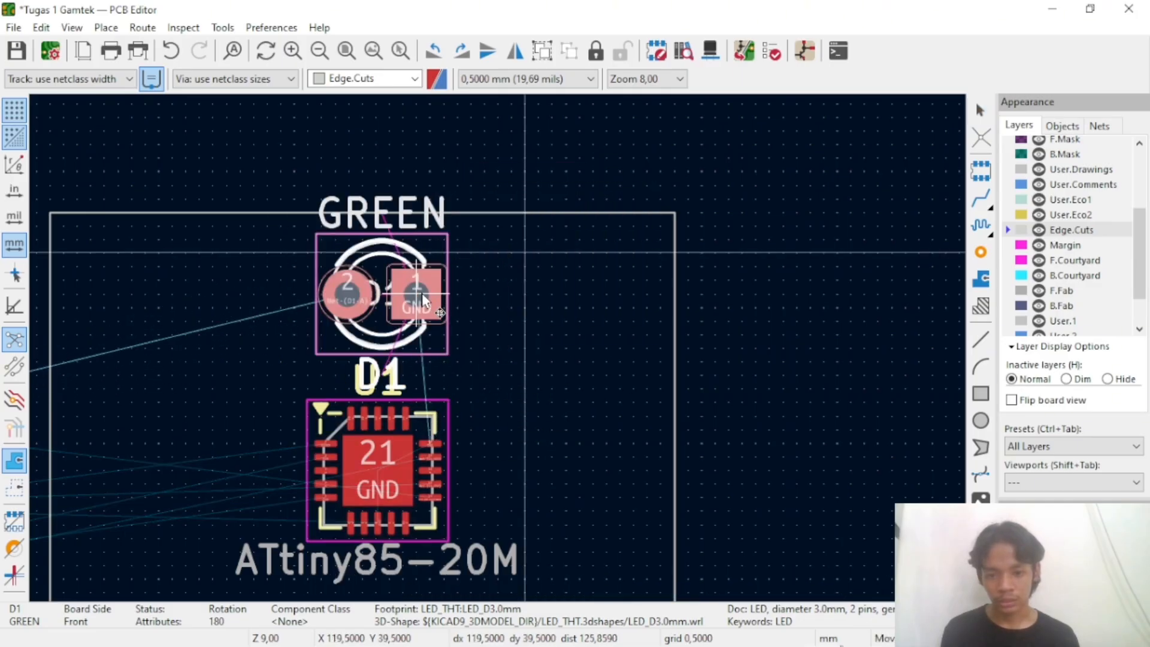
{"action": "left_click", "coordinate": [542, 302]}
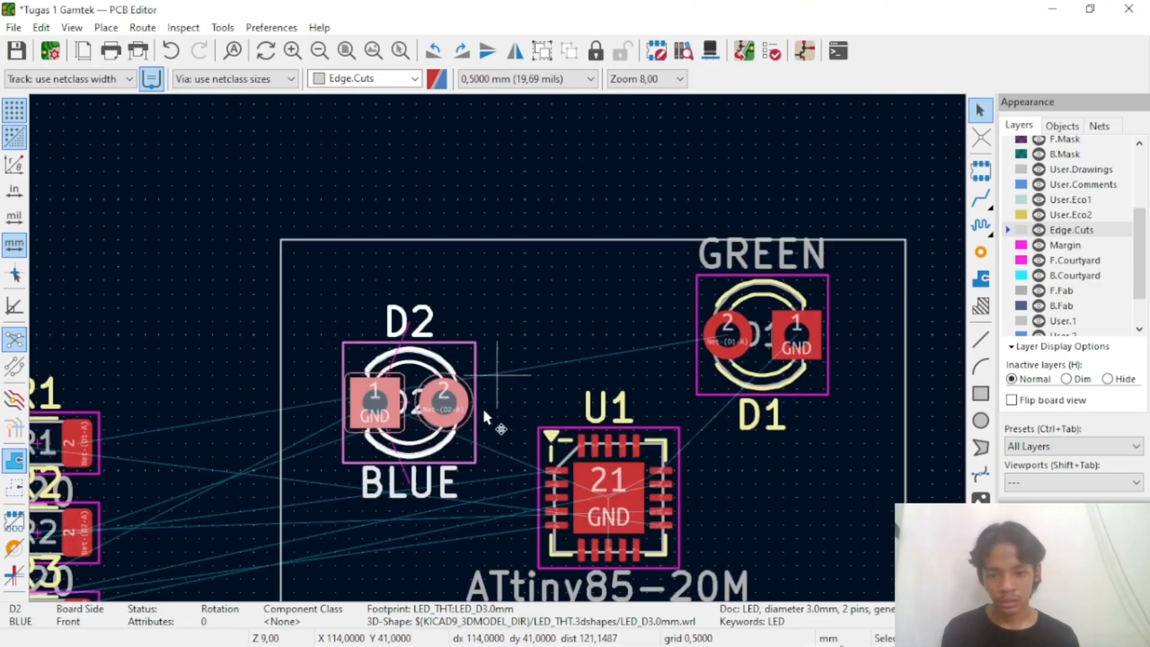
{"action": "scroll", "coordinate": [487, 431], "scroll_direction": "up", "scroll_amount": 3}
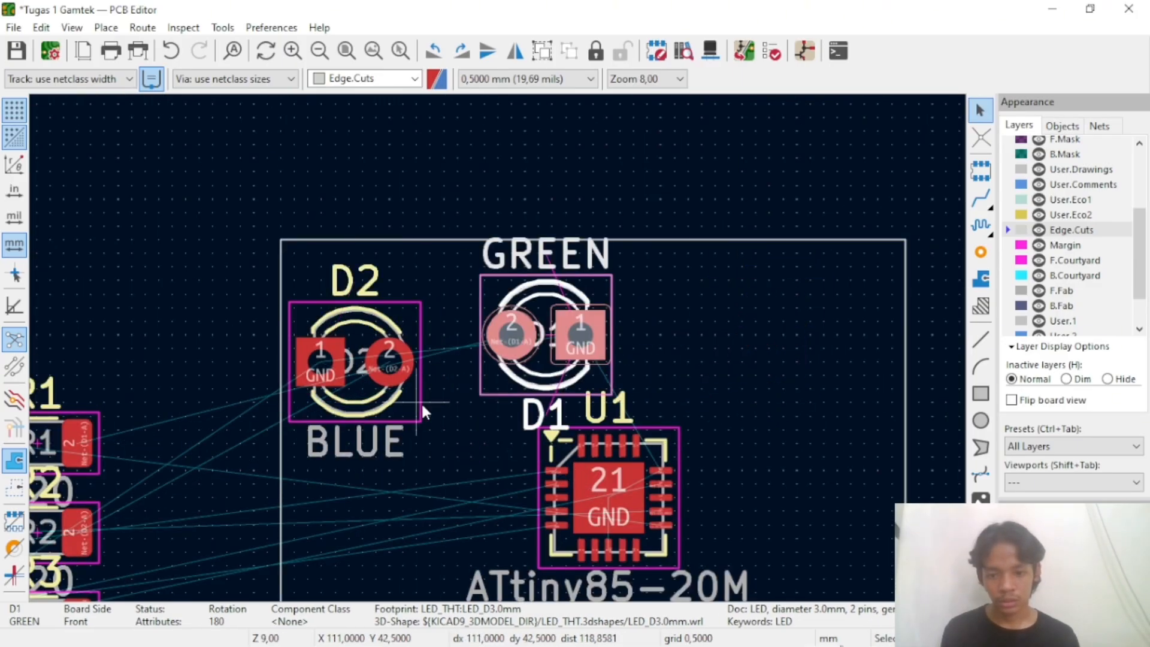
Place D3 to the left of D1 and D2 to the right of D1, rotating D2 to -90°
{"action": "scroll", "coordinate": [533, 335], "scroll_direction": "up", "scroll_amount": 3}
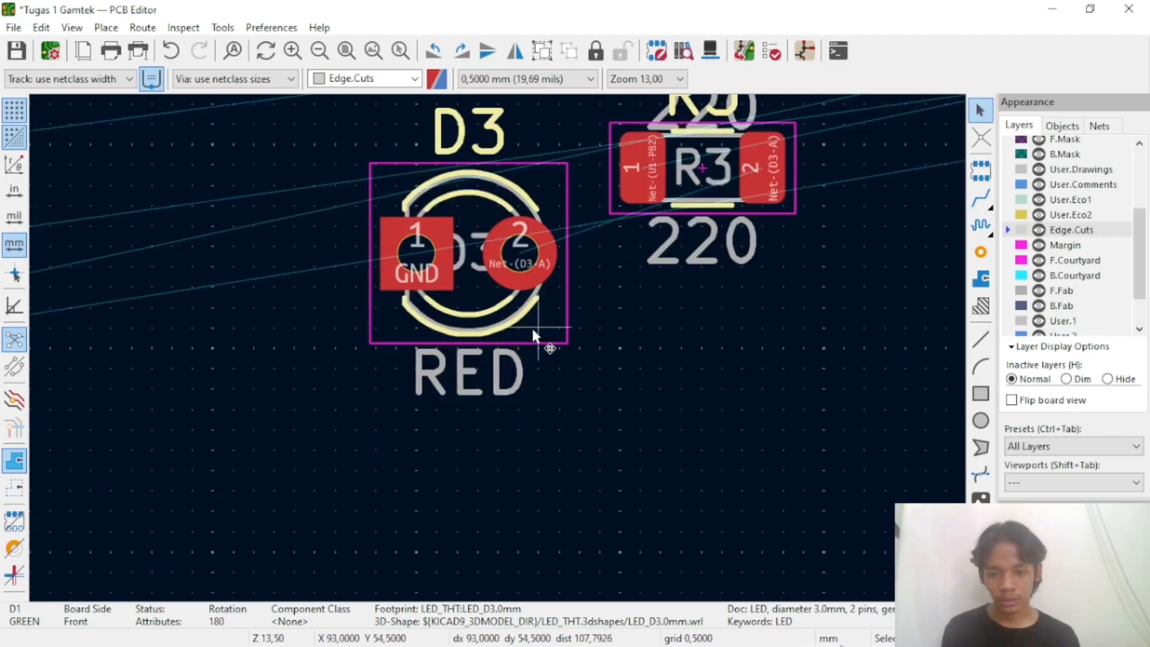
{"action": "scroll", "coordinate": [533, 336], "scroll_direction": "down", "scroll_amount": 3}
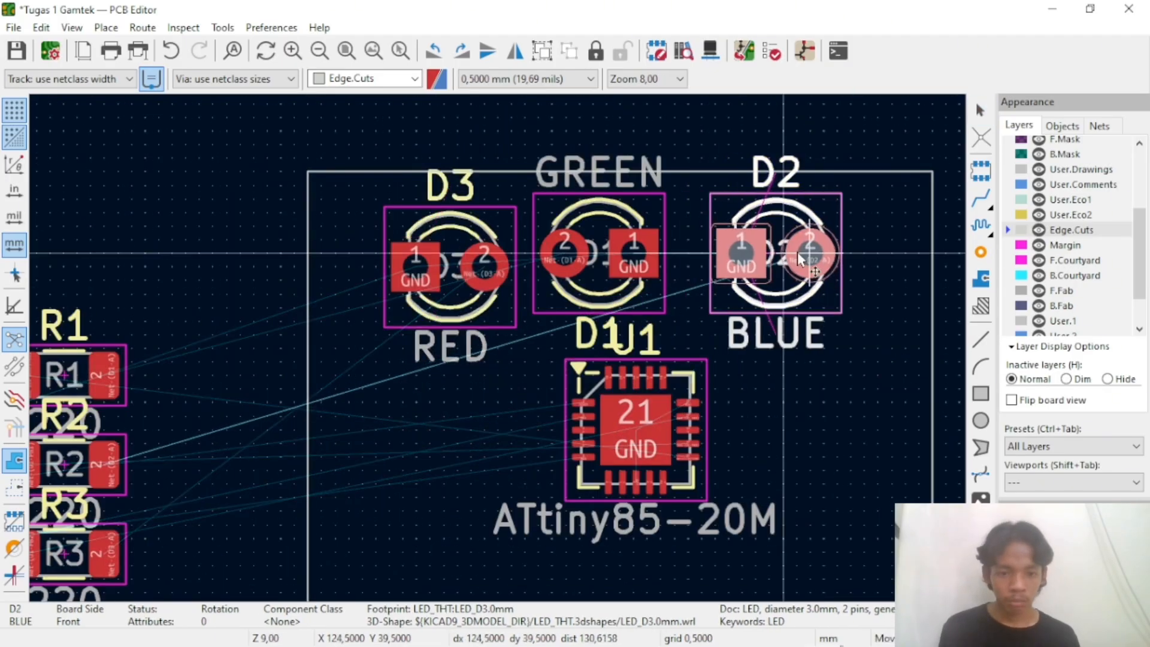
{"action": "key", "text": "r"}
{"action": "key", "text": "r"}
{"action": "key", "text": "r"}
{"action": "mouse_move", "coordinate": [763, 252]}
{"action": "left_mouse_down"}
{"action": "mouse_move", "coordinate": [777, 264]}
{"action": "mouse_move", "coordinate": [742, 231]}
{"action": "mouse_move", "coordinate": [755, 231]}
{"action": "left_mouse_up"}
Rotate D1 and D3 to -90° and line them up with D2 in a row along the board's upper edge
{"action": "key", "text": "r"}
{"action": "mouse_move", "coordinate": [599, 254]}
{"action": "left_mouse_down"}
{"action": "mouse_move", "coordinate": [632, 264]}
{"action": "mouse_move", "coordinate": [618, 252]}
{"action": "left_mouse_up"}
{"action": "left_click_drag", "start_coordinate": [753, 297], "coordinate": [759, 283]}
{"action": "left_click_drag", "start_coordinate": [620, 287], "coordinate": [634, 281]}
{"action": "left_click_drag", "start_coordinate": [508, 319], "coordinate": [513, 278]}
{"action": "key", "text": "r"}
{"action": "key", "text": "r"}
{"action": "key", "text": "r"}
Shift U1 down and place resistors R3, R1 and R2 in a row between the three LEDs and U1
{"action": "scroll", "coordinate": [494, 366], "scroll_direction": "down", "scroll_amount": 6}
{"action": "scroll", "coordinate": [491, 397], "scroll_direction": "up", "scroll_amount": 4}
{"action": "mouse_move", "coordinate": [637, 309]}
{"action": "left_mouse_down"}
{"action": "mouse_move", "coordinate": [637, 281]}
{"action": "mouse_move", "coordinate": [637, 325]}
{"action": "left_mouse_up"}
{"action": "left_click_drag", "start_coordinate": [263, 234], "coordinate": [533, 350]}
{"action": "scroll", "coordinate": [616, 216], "scroll_direction": "up", "scroll_amount": 2}
{"action": "scroll", "coordinate": [533, 350], "scroll_direction": "down", "scroll_amount": 3}
{"action": "left_click_drag", "start_coordinate": [240, 402], "coordinate": [465, 321]}
{"action": "scroll", "coordinate": [572, 360], "scroll_direction": "up", "scroll_amount": 3}
{"action": "scroll", "coordinate": [179, 437], "scroll_direction": "down", "scroll_amount": 3}
{"action": "left_click_drag", "start_coordinate": [670, 277], "coordinate": [529, 366]}
{"action": "scroll", "coordinate": [855, 174], "scroll_direction": "up", "scroll_amount": 3}
{"action": "scroll", "coordinate": [647, 497], "scroll_direction": "up", "scroll_amount": 2}
Rotate U1 to 90° so its PB0, PB1 and PB2 pads face the resistor row
{"action": "left_click", "coordinate": [565, 424]}
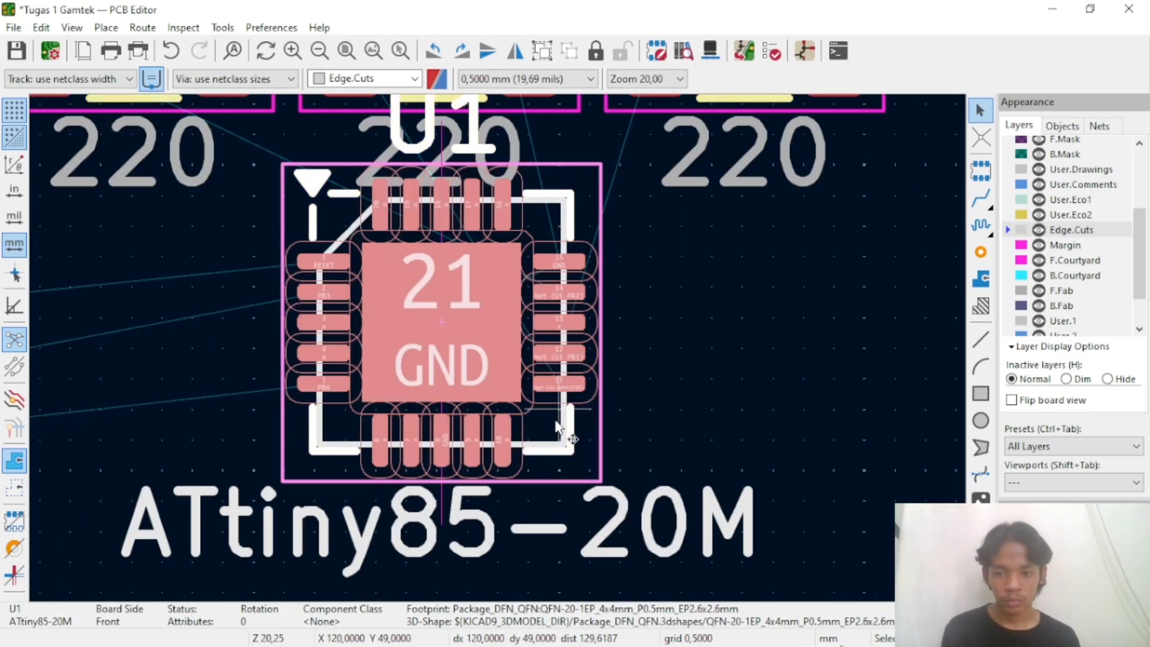
{"action": "key", "text": "r"}
{"action": "key", "text": "r"}
{"action": "key", "text": "r"}
{"action": "key", "text": "r"}
{"action": "key", "text": "r"}
{"action": "scroll", "coordinate": [471, 320], "scroll_direction": "down", "scroll_amount": 3}
{"action": "scroll", "coordinate": [489, 303], "scroll_direction": "up", "scroll_amount": 3}
{"action": "scroll", "coordinate": [497, 201], "scroll_direction": "down", "scroll_amount": 3}
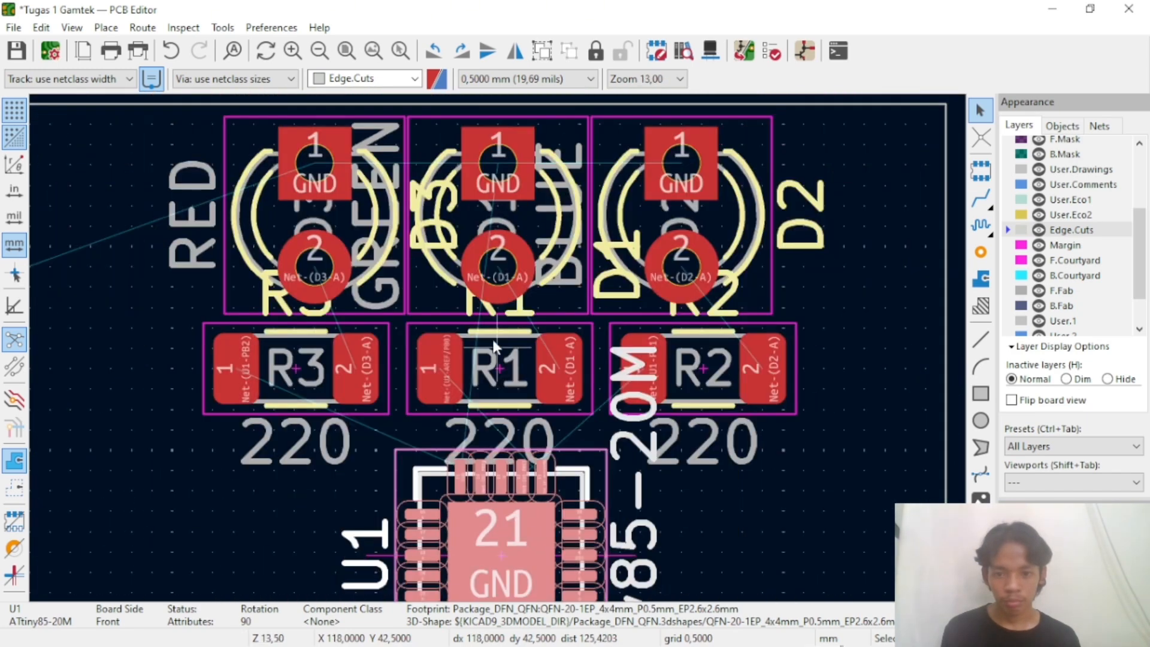
Swap R1 and R2 so that R2 sits below D1 and R1 sits below D2
{"action": "scroll", "coordinate": [499, 372], "scroll_direction": "up", "scroll_amount": 3}
{"action": "left_click_drag", "start_coordinate": [588, 346], "coordinate": [924, 499]}
{"action": "left_click_drag", "start_coordinate": [693, 313], "coordinate": [383, 312]}
{"action": "left_click_drag", "start_coordinate": [739, 463], "coordinate": [708, 311]}
Examine the ratsnest lines from pad 1 of R3, R2 and R1 to U1's upper pads for crossings
{"action": "left_click", "coordinate": [415, 348]}
{"action": "scroll", "coordinate": [568, 225], "scroll_direction": "down", "scroll_amount": 2}
{"action": "scroll", "coordinate": [497, 289], "scroll_direction": "up", "scroll_amount": 3}
{"action": "scroll", "coordinate": [523, 272], "scroll_direction": "down", "scroll_amount": 2}
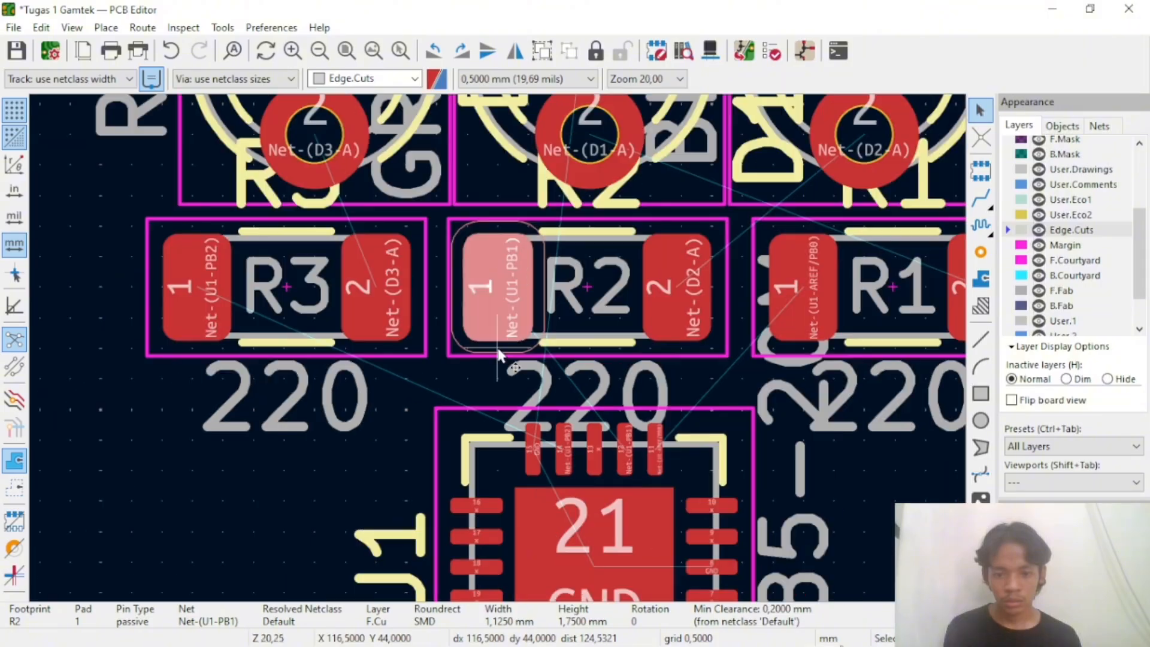
{"action": "scroll", "coordinate": [497, 346], "scroll_direction": "up", "scroll_amount": 3}
{"action": "scroll", "coordinate": [498, 347], "scroll_direction": "down", "scroll_amount": 3}
{"action": "scroll", "coordinate": [499, 354], "scroll_direction": "up", "scroll_amount": 3}
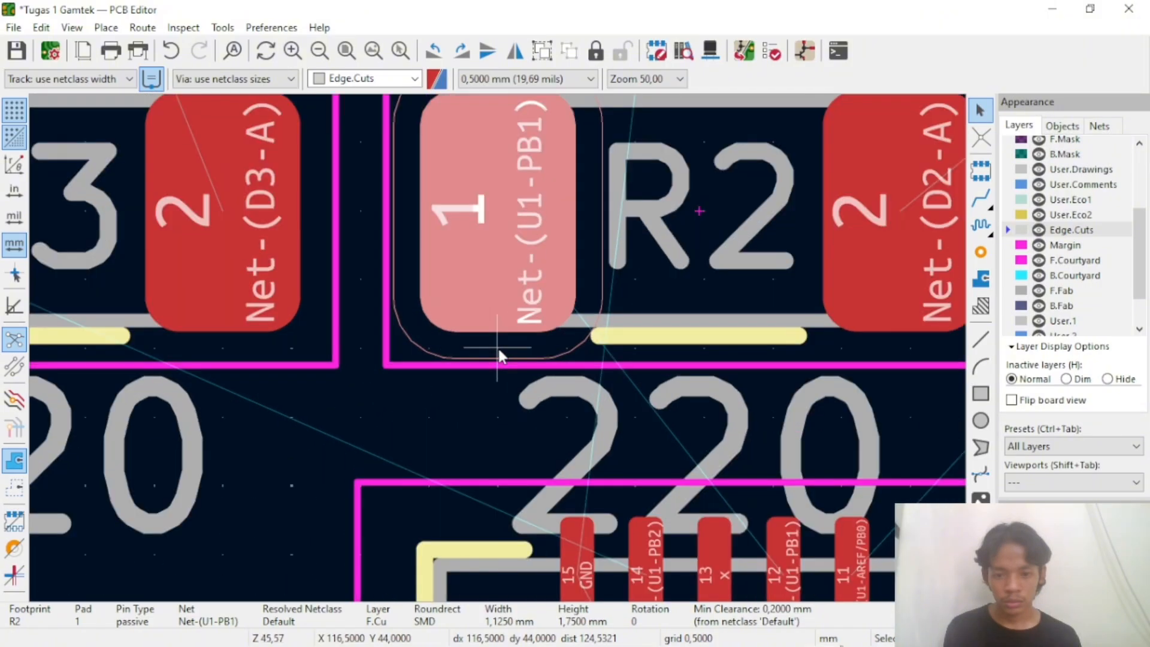
{"action": "scroll", "coordinate": [498, 350], "scroll_direction": "down", "scroll_amount": 10}
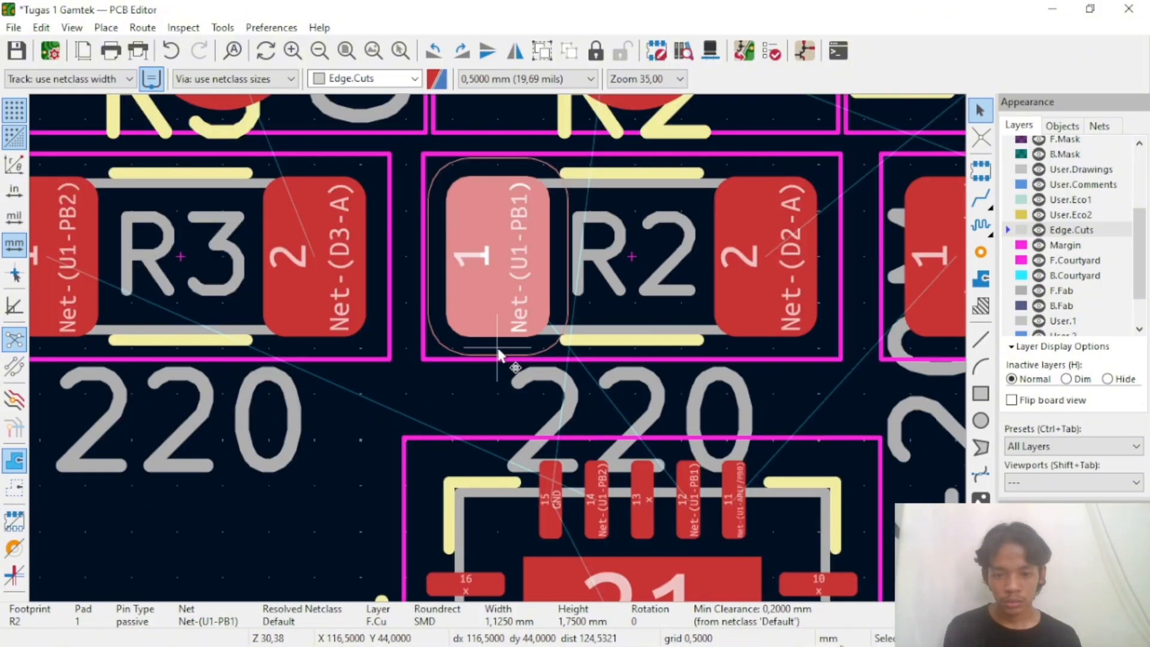
Switch to the Schematic Editor and select the WS2812B circuit with R4, D4 and C1
{"action": "left_click", "coordinate": [805, 51]}
{"action": "scroll", "coordinate": [446, 318], "scroll_direction": "down", "scroll_amount": 5}
{"action": "scroll", "coordinate": [569, 330], "scroll_direction": "up", "scroll_amount": 3}
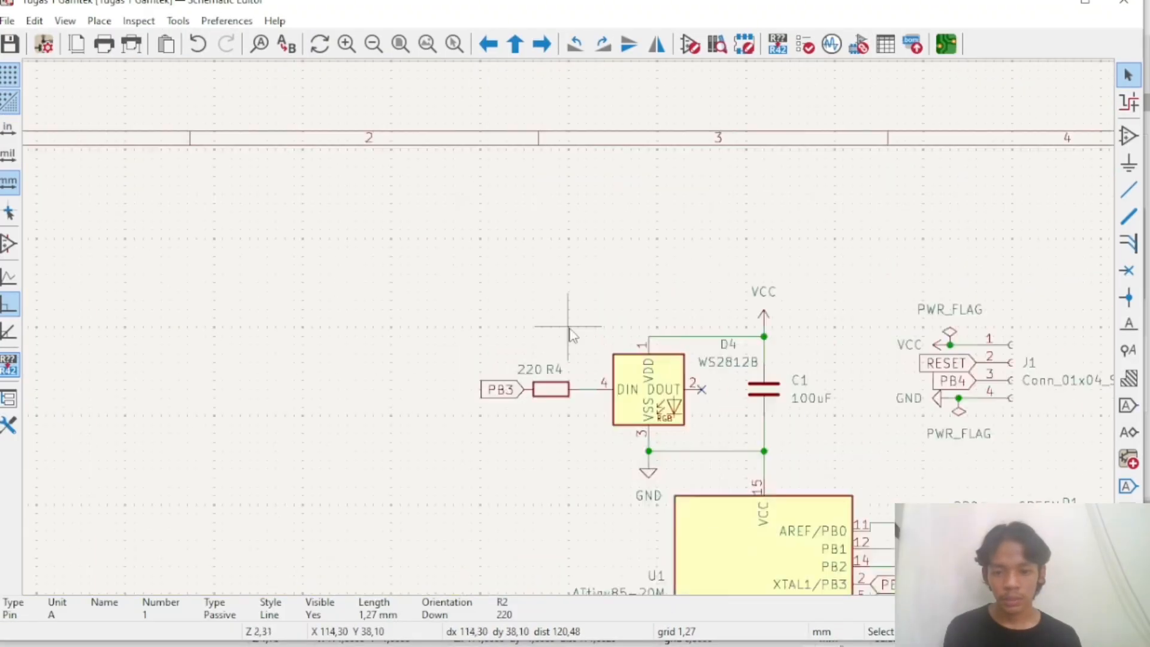
{"action": "scroll", "coordinate": [568, 331], "scroll_direction": "down", "scroll_amount": 2}
{"action": "scroll", "coordinate": [572, 335], "scroll_direction": "up", "scroll_amount": 2}
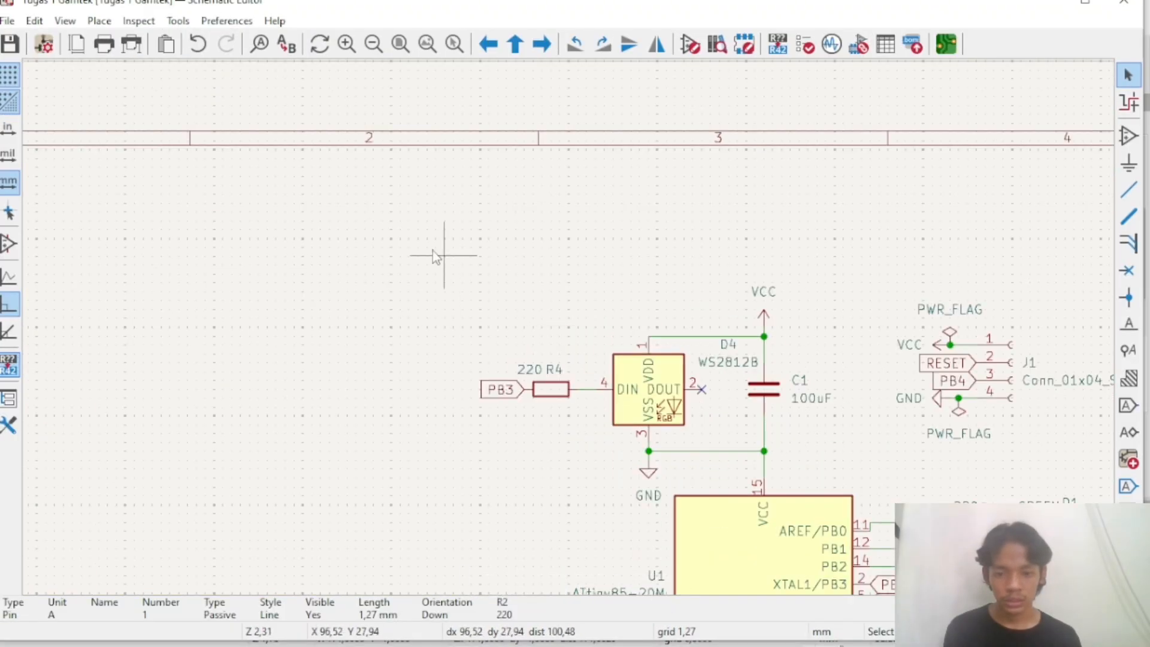
{"action": "left_click_drag", "start_coordinate": [422, 242], "coordinate": [843, 461]}
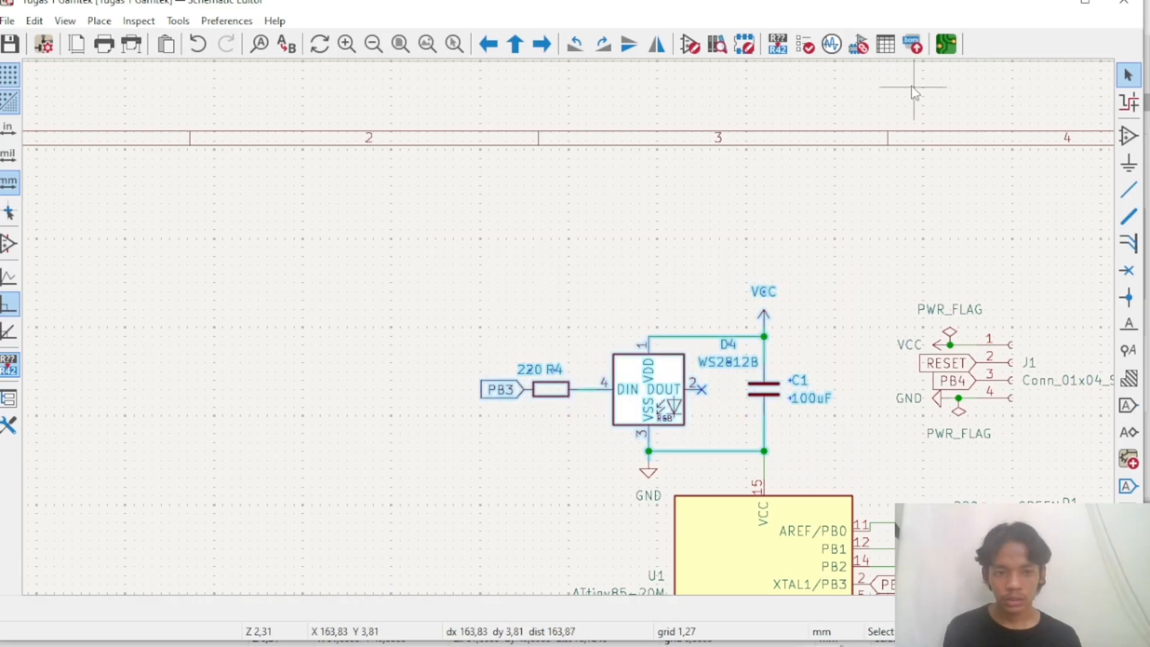
Switch back to the PCB Editor and move the selected D4, C1 and R4 footprints beside the board outline's left edge
{"action": "left_click", "coordinate": [946, 45]}
{"action": "key", "text": "m"}
{"action": "scroll", "coordinate": [499, 352], "scroll_direction": "down", "scroll_amount": 8}
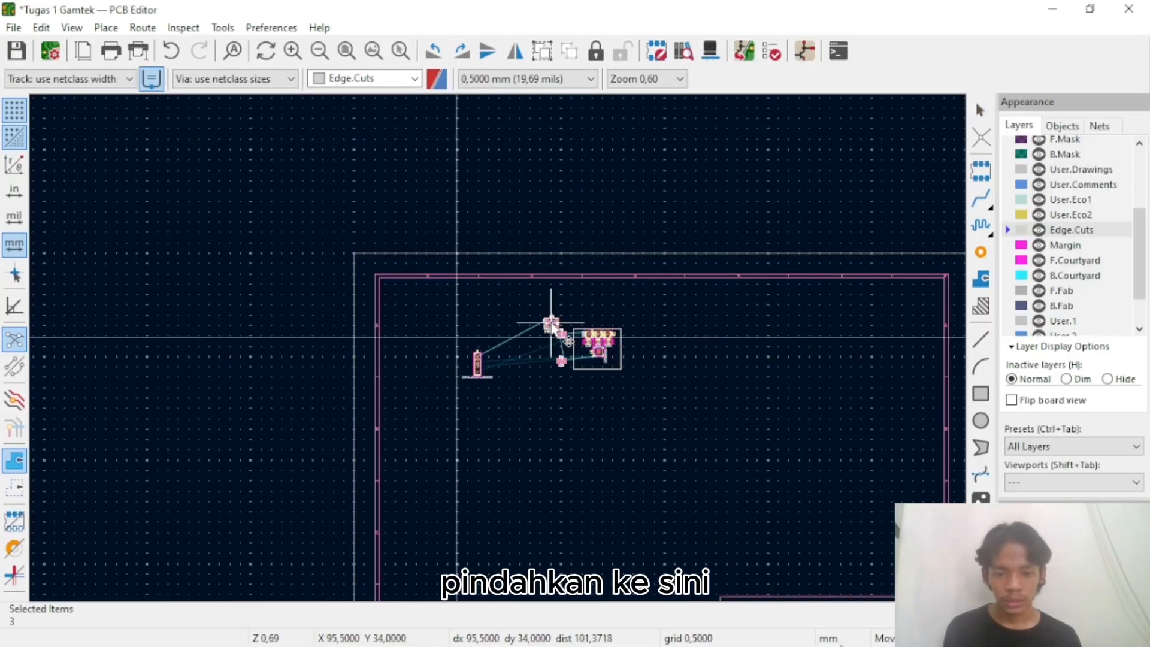
{"action": "scroll", "coordinate": [551, 323], "scroll_direction": "up", "scroll_amount": 8}
{"action": "scroll", "coordinate": [513, 364], "scroll_direction": "down", "scroll_amount": 5}
{"action": "left_click", "coordinate": [498, 347]}
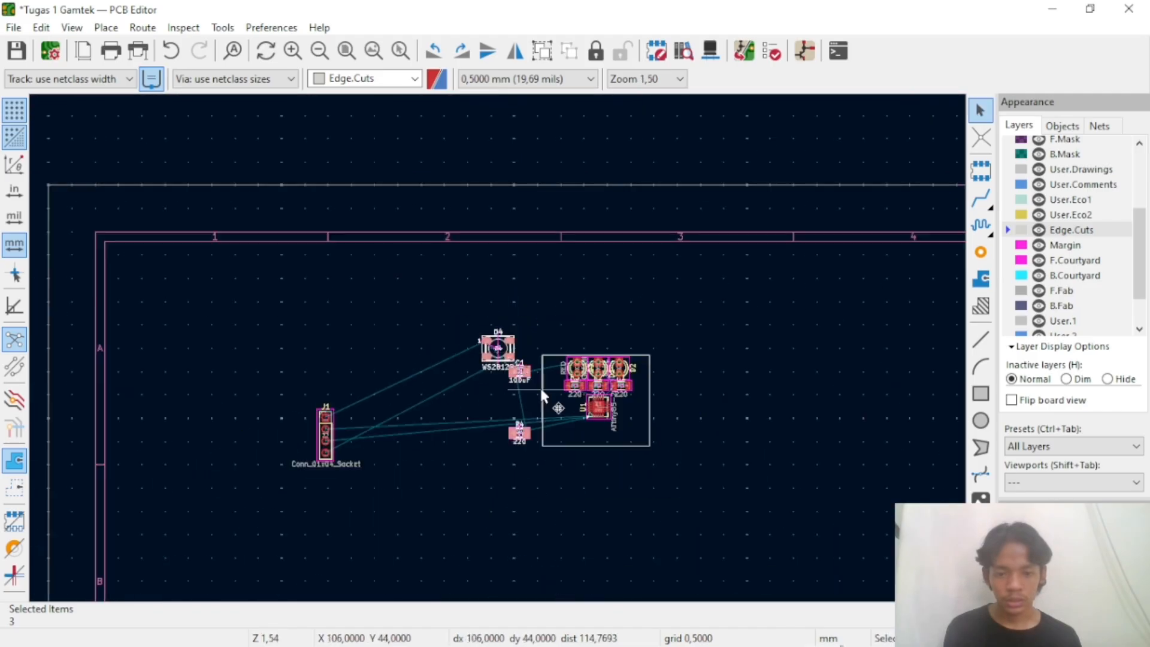
{"action": "scroll", "coordinate": [541, 385], "scroll_direction": "up", "scroll_amount": 5}
{"action": "scroll", "coordinate": [497, 351], "scroll_direction": "down", "scroll_amount": 4}
{"action": "scroll", "coordinate": [498, 351], "scroll_direction": "up", "scroll_amount": 6}
{"action": "scroll", "coordinate": [498, 352], "scroll_direction": "down", "scroll_amount": 5}
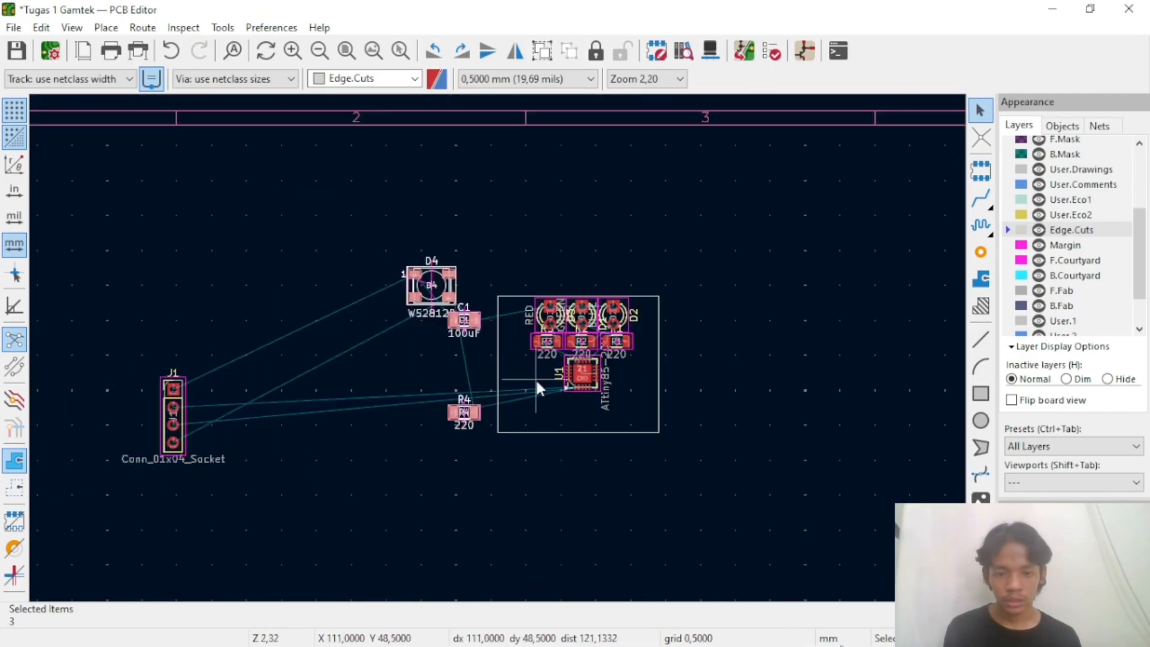
Move D4 inside the board directly below U1 and extend the board outline downward to a height of 23.5 mm
{"action": "scroll", "coordinate": [537, 381], "scroll_direction": "up", "scroll_amount": 4}
{"action": "left_click", "coordinate": [277, 169]}
{"action": "left_click_drag", "start_coordinate": [268, 160], "coordinate": [608, 419]}
{"action": "left_click", "coordinate": [676, 466]}
{"action": "left_click_drag", "start_coordinate": [591, 466], "coordinate": [593, 521]}
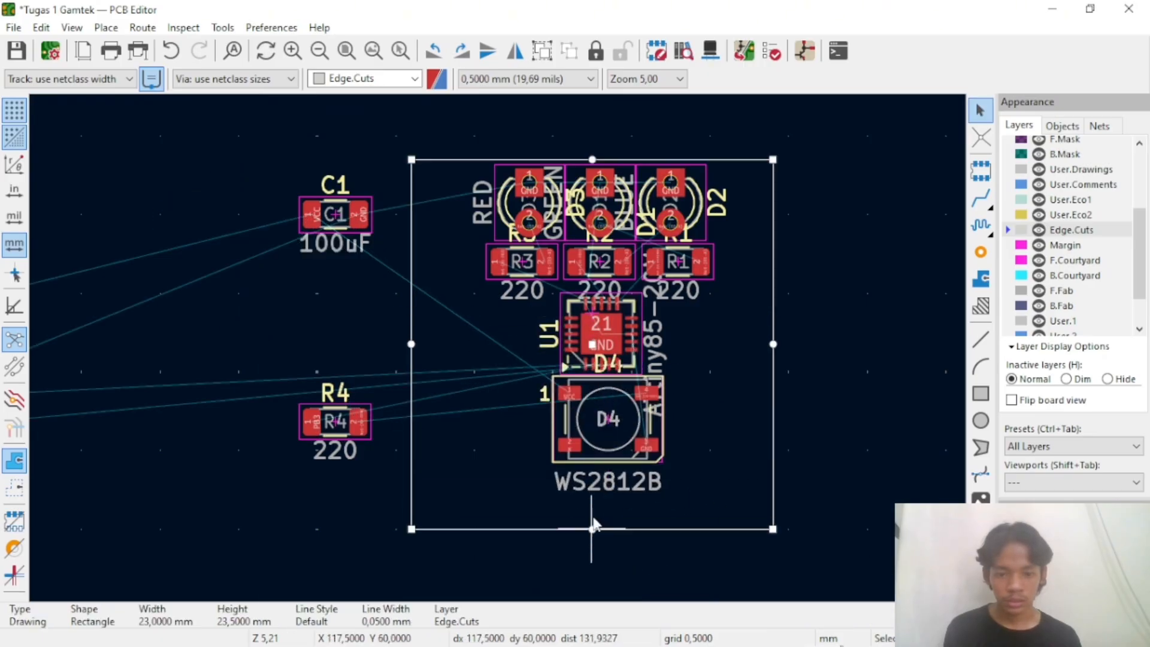
Rotate D4 to 90° below U1 and bring R4 inside the board outline next to it
{"action": "scroll", "coordinate": [608, 426], "scroll_direction": "up", "scroll_amount": 2}
{"action": "key", "text": "r"}
{"action": "left_click_drag", "start_coordinate": [498, 347], "coordinate": [480, 364]}
{"action": "scroll", "coordinate": [480, 365], "scroll_direction": "down", "scroll_amount": 3}
{"action": "left_click_drag", "start_coordinate": [337, 339], "coordinate": [492, 339]}
{"action": "scroll", "coordinate": [451, 353], "scroll_direction": "up", "scroll_amount": 2}
{"action": "key", "text": "r"}
Arrange R4 upright to the left and C1 upright to the right of the gap between U1 and D4
{"action": "scroll", "coordinate": [492, 339], "scroll_direction": "down", "scroll_amount": 3}
{"action": "left_click_drag", "start_coordinate": [419, 266], "coordinate": [479, 262]}
{"action": "scroll", "coordinate": [561, 350], "scroll_direction": "up", "scroll_amount": 4}
{"action": "key", "text": "r"}
{"action": "key", "text": "r"}
{"action": "scroll", "coordinate": [453, 325], "scroll_direction": "up", "scroll_amount": 2}
{"action": "left_click_drag", "start_coordinate": [461, 491], "coordinate": [374, 319]}
{"action": "scroll", "coordinate": [417, 315], "scroll_direction": "down", "scroll_amount": 2}
{"action": "scroll", "coordinate": [571, 119], "scroll_direction": "up", "scroll_amount": 2}
{"action": "key", "text": "r"}
{"action": "key", "text": "r"}
{"action": "left_click_drag", "start_coordinate": [560, 239], "coordinate": [486, 354]}
{"action": "scroll", "coordinate": [563, 209], "scroll_direction": "down", "scroll_amount": 3}
{"action": "scroll", "coordinate": [429, 475], "scroll_direction": "down", "scroll_amount": 1}
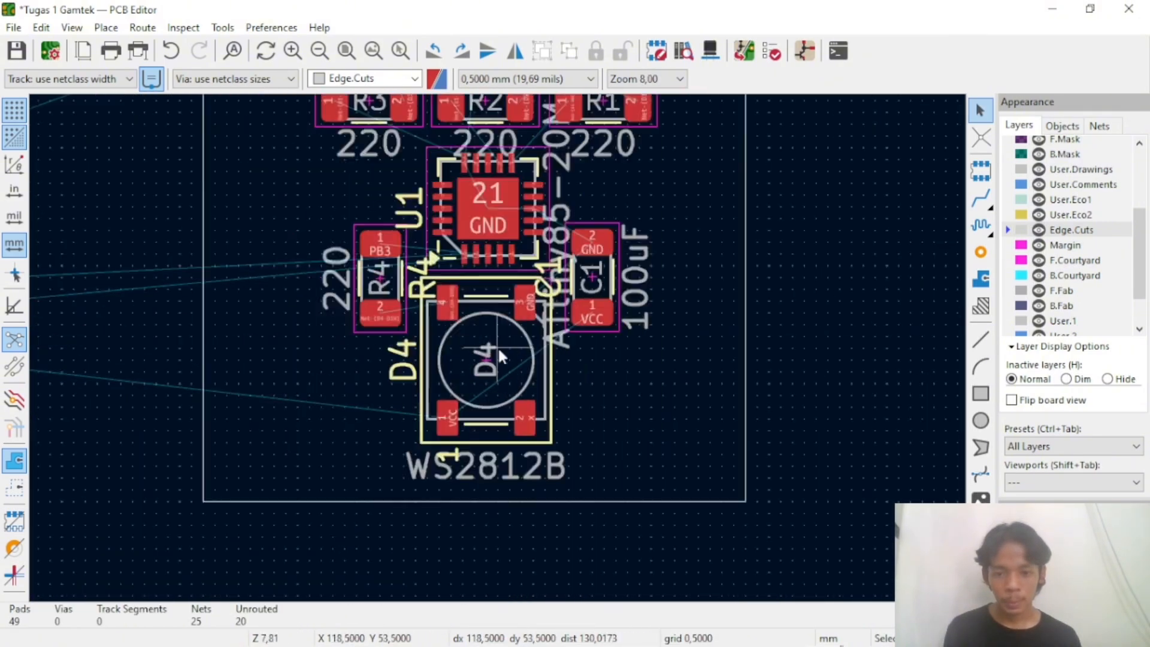
Move the J1 socket inside the board to the left of U1 and D4, rotated to 180°
{"action": "scroll", "coordinate": [452, 278], "scroll_direction": "up", "scroll_amount": 1}
{"action": "scroll", "coordinate": [420, 356], "scroll_direction": "down", "scroll_amount": 2}
{"action": "scroll", "coordinate": [485, 352], "scroll_direction": "up", "scroll_amount": 2}
{"action": "scroll", "coordinate": [497, 340], "scroll_direction": "down", "scroll_amount": 5}
{"action": "left_click", "coordinate": [249, 371]}
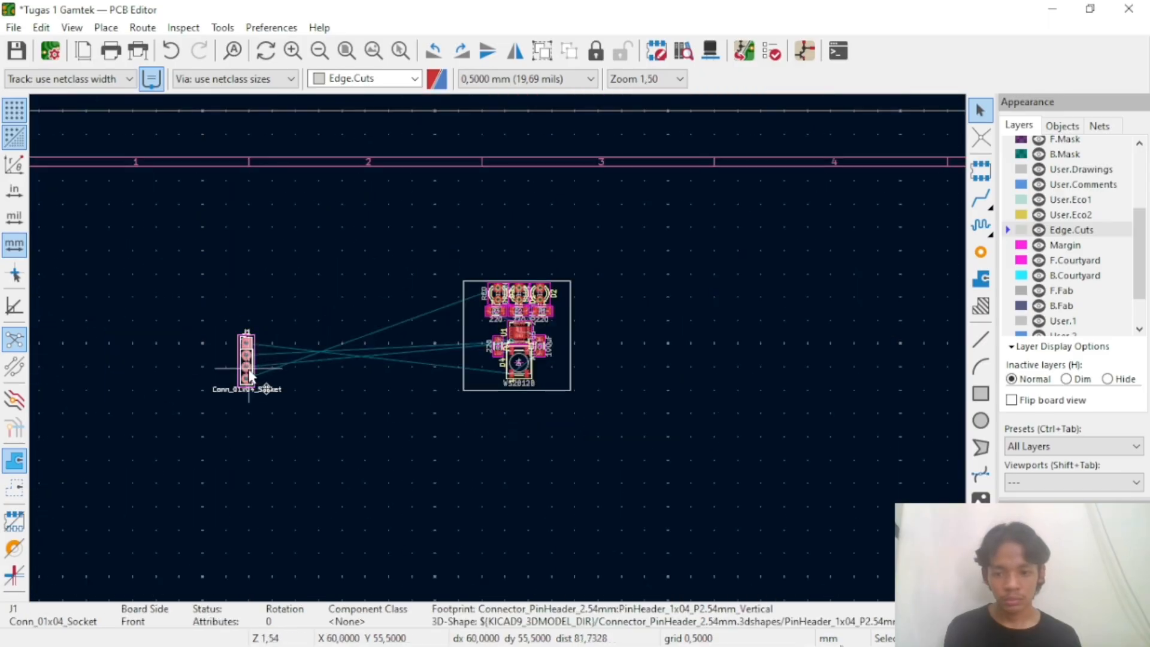
{"action": "left_click_drag", "start_coordinate": [249, 370], "coordinate": [626, 326]}
{"action": "key", "text": "r"}
{"action": "key", "text": "r"}
{"action": "scroll", "coordinate": [451, 345], "scroll_direction": "up", "scroll_amount": 5}
{"action": "scroll", "coordinate": [734, 371], "scroll_direction": "up", "scroll_amount": 2}
Turn D4 by 180° below U1 so its VCC pad is at the upper right
{"action": "mouse_move", "coordinate": [497, 354]}
{"action": "left_mouse_down"}
{"action": "mouse_move", "coordinate": [532, 358]}
{"action": "mouse_move", "coordinate": [497, 339]}
{"action": "left_mouse_up"}
{"action": "key", "text": "r"}
{"action": "left_click_drag", "start_coordinate": [655, 436], "coordinate": [655, 437]}
{"action": "key", "text": "r"}
Move R4 to the right of D4 and raise C1 beside U1
{"action": "left_click_drag", "start_coordinate": [508, 342], "coordinate": [833, 542]}
{"action": "left_click_drag", "start_coordinate": [815, 311], "coordinate": [815, 206]}
{"action": "left_click", "coordinate": [860, 542]}
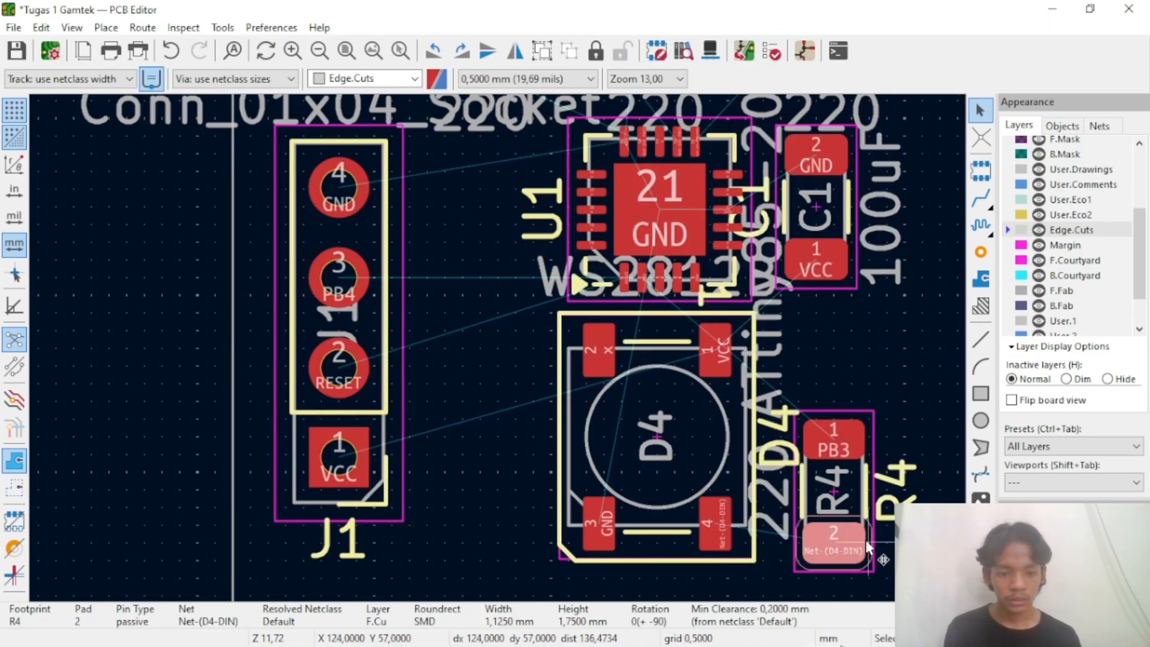
{"action": "left_click_drag", "start_coordinate": [866, 547], "coordinate": [817, 435]}
Move J1 closer to the left side of U1 and D4
{"action": "left_click_drag", "start_coordinate": [389, 437], "coordinate": [464, 456]}
{"action": "scroll", "coordinate": [496, 321], "scroll_direction": "down", "scroll_amount": 4}
{"action": "scroll", "coordinate": [590, 227], "scroll_direction": "up", "scroll_amount": 2}
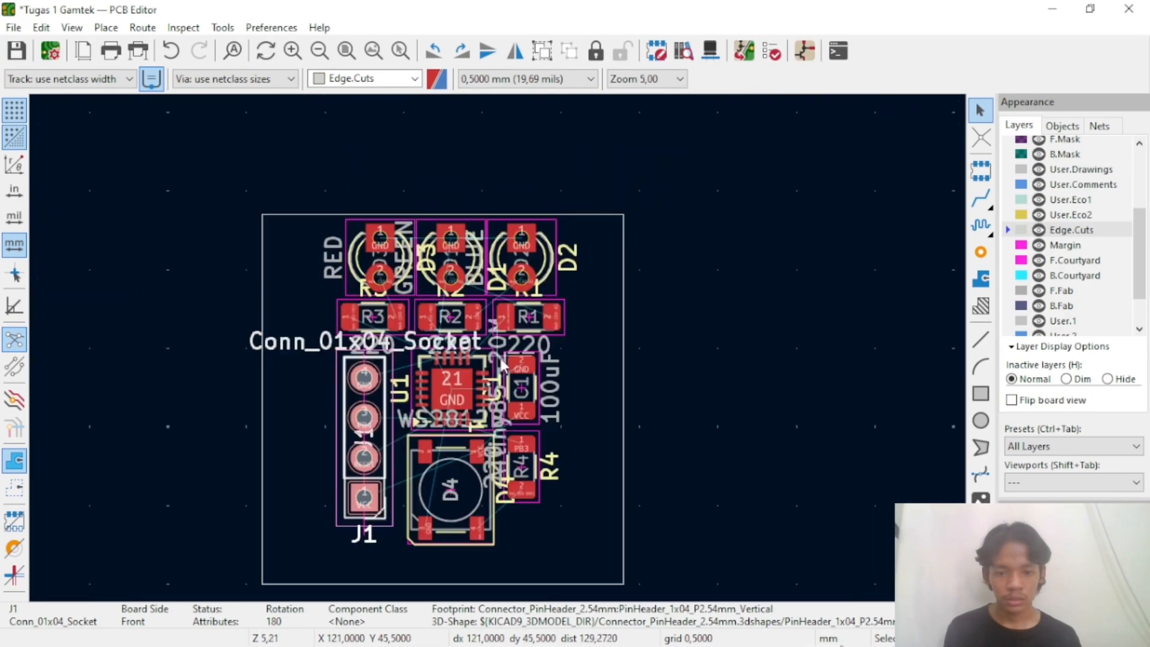
Align C1 and R4 in one vertical column slightly farther right of U1 and D4
{"action": "scroll", "coordinate": [507, 372], "scroll_direction": "up", "scroll_amount": 2}
{"action": "left_click_drag", "start_coordinate": [531, 383], "coordinate": [567, 383]}
{"action": "scroll", "coordinate": [533, 525], "scroll_direction": "up", "scroll_amount": 1}
{"action": "left_click_drag", "start_coordinate": [497, 402], "coordinate": [509, 442]}
{"action": "scroll", "coordinate": [519, 235], "scroll_direction": "down", "scroll_amount": 2}
{"action": "left_click_drag", "start_coordinate": [509, 303], "coordinate": [509, 318]}
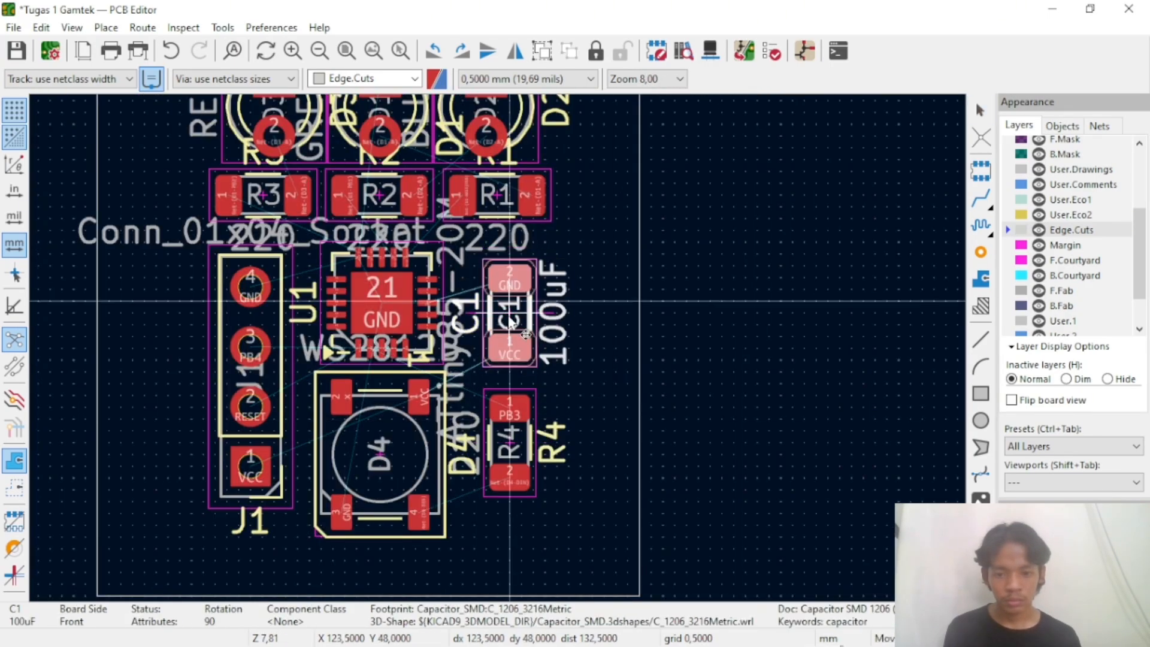
{"action": "scroll", "coordinate": [499, 353], "scroll_direction": "down", "scroll_amount": 3}
{"action": "scroll", "coordinate": [500, 352], "scroll_direction": "up", "scroll_amount": 3}
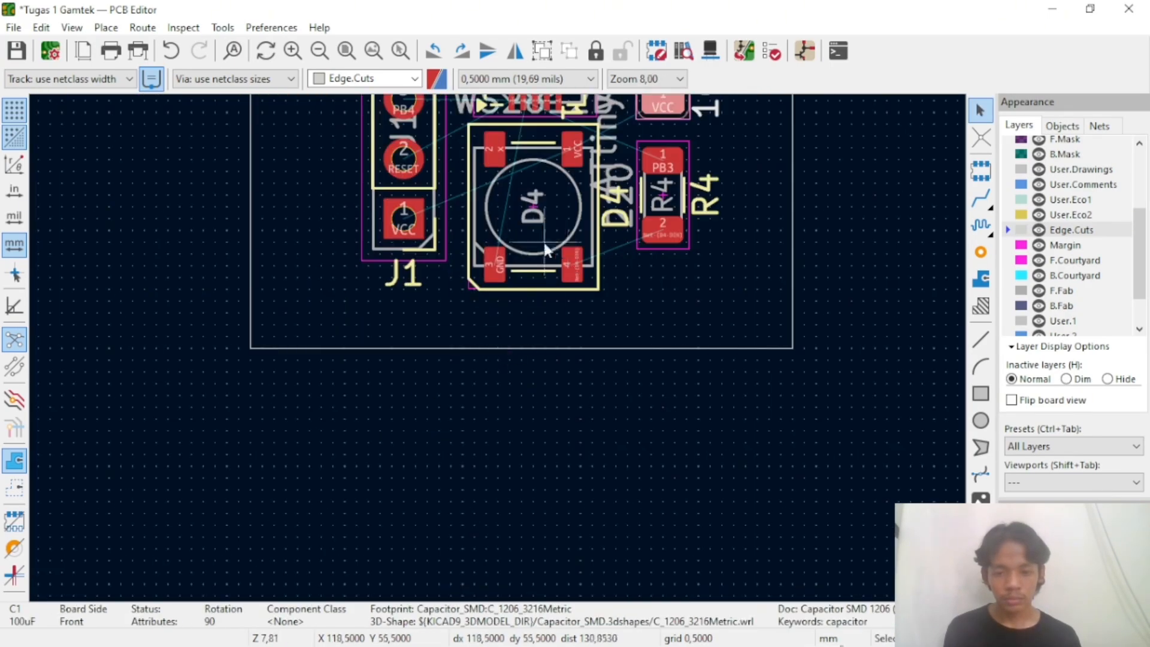
{"action": "scroll", "coordinate": [545, 248], "scroll_direction": "up", "scroll_amount": 2}
{"action": "scroll", "coordinate": [500, 355], "scroll_direction": "down", "scroll_amount": 3}
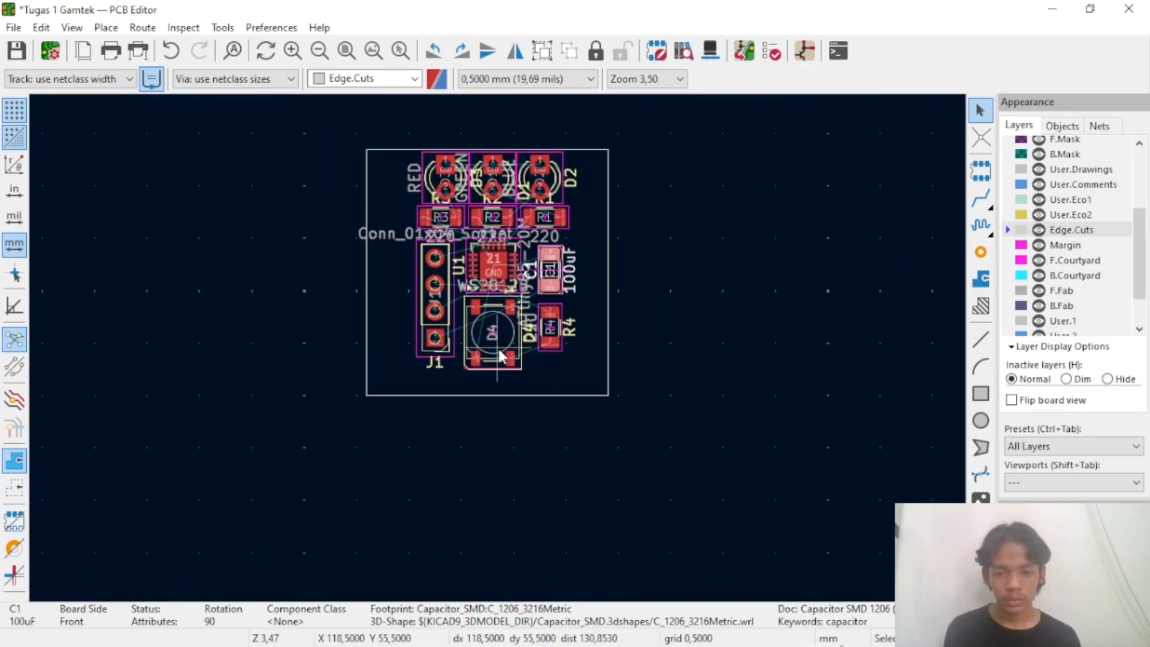
{"action": "scroll", "coordinate": [501, 357], "scroll_direction": "up", "scroll_amount": 3}
{"action": "scroll", "coordinate": [500, 355], "scroll_direction": "down", "scroll_amount": 3}
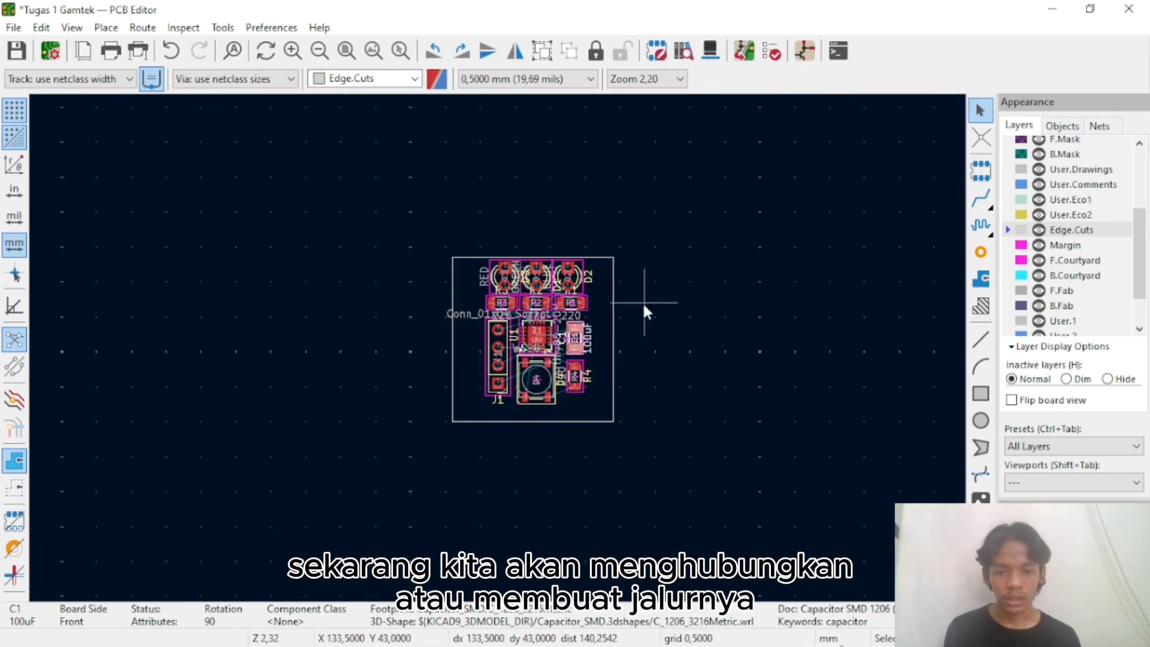
Route a track on F.Cu from R1's pad 1 to U1's pad 11 (AREF/PB0)
{"action": "left_click", "coordinate": [982, 201]}
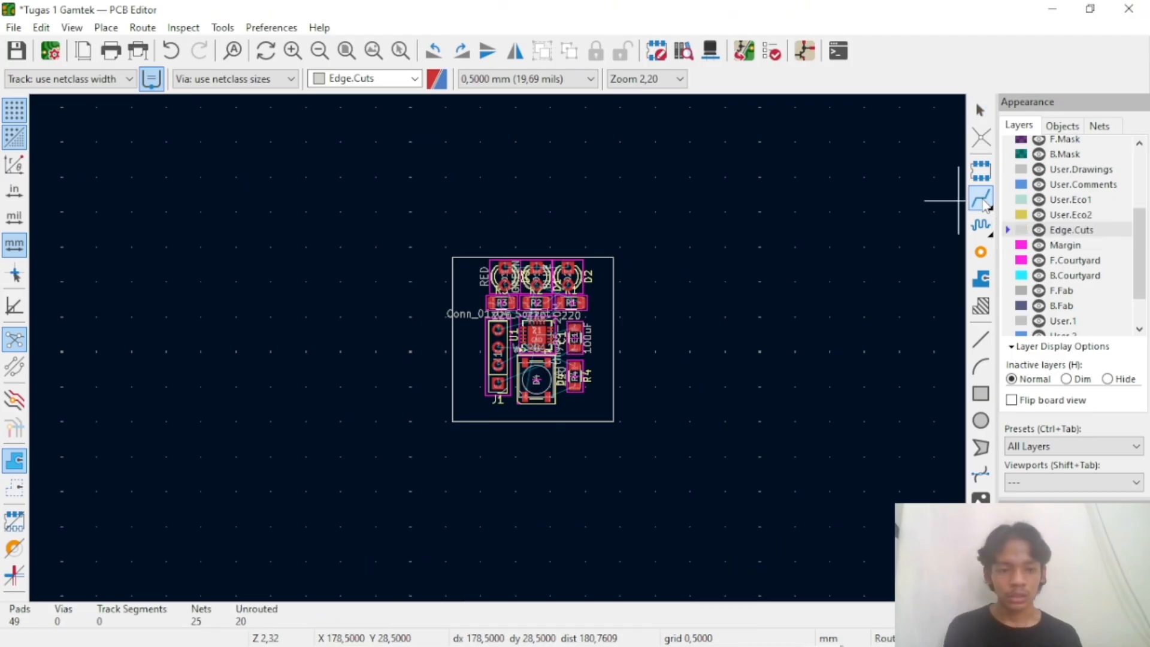
{"action": "scroll", "coordinate": [520, 350], "scroll_direction": "up", "scroll_amount": 4}
{"action": "scroll", "coordinate": [515, 349], "scroll_direction": "down", "scroll_amount": 4}
{"action": "scroll", "coordinate": [503, 349], "scroll_direction": "up", "scroll_amount": 4}
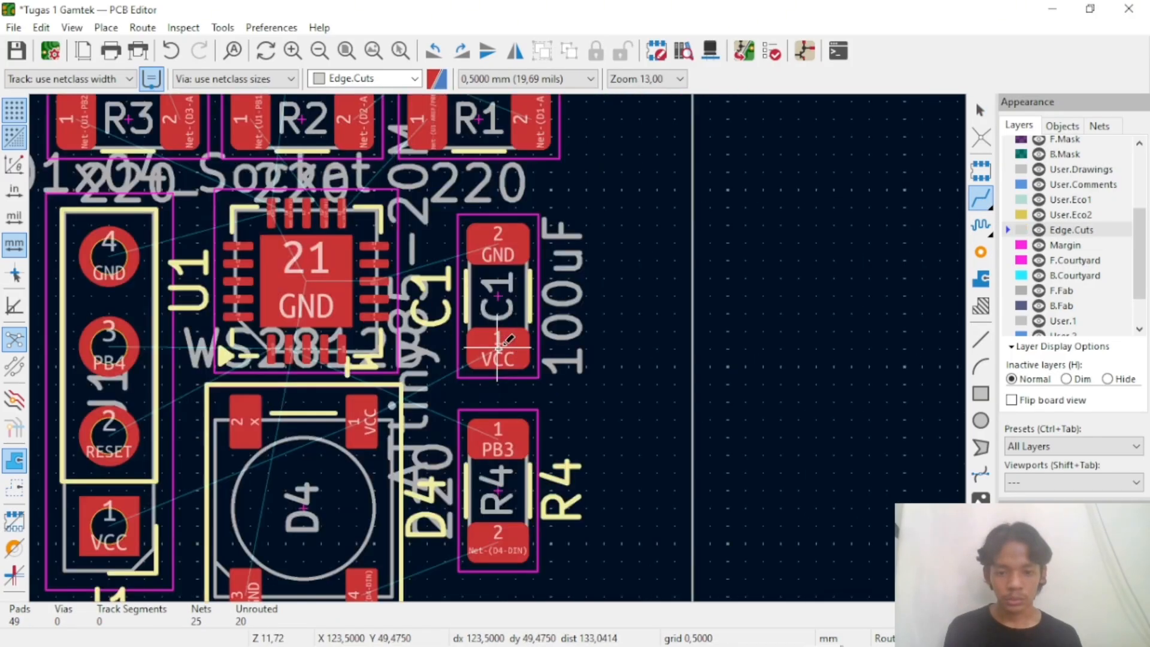
{"action": "scroll", "coordinate": [501, 182], "scroll_direction": "down", "scroll_amount": 4}
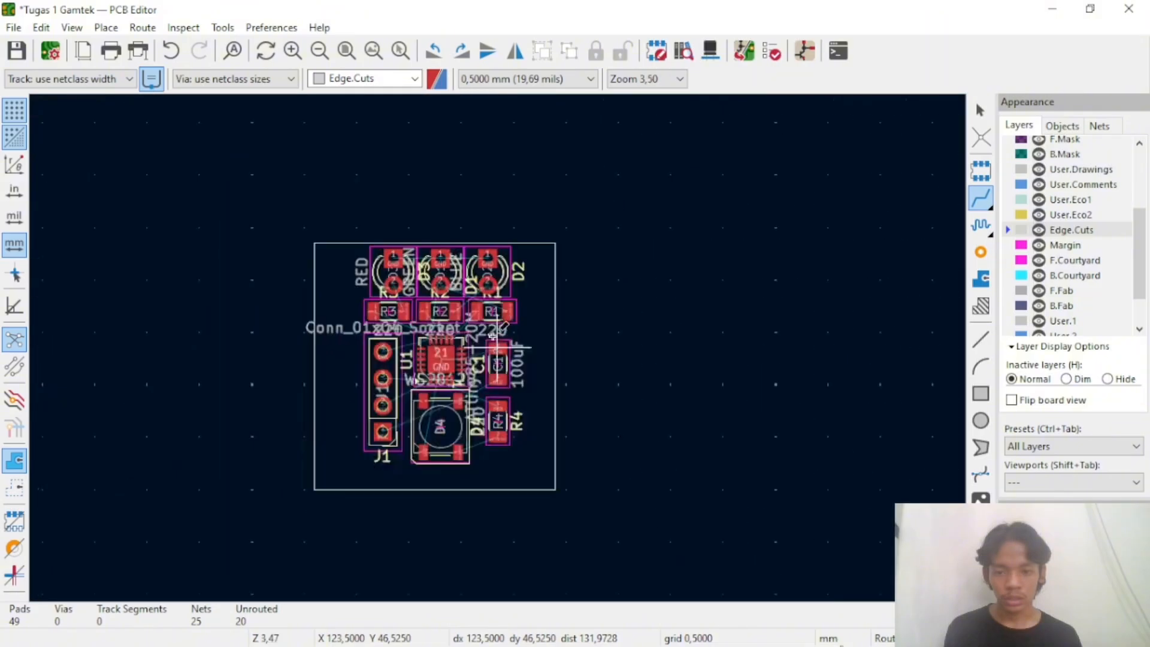
{"action": "scroll", "coordinate": [497, 347], "scroll_direction": "up", "scroll_amount": 4}
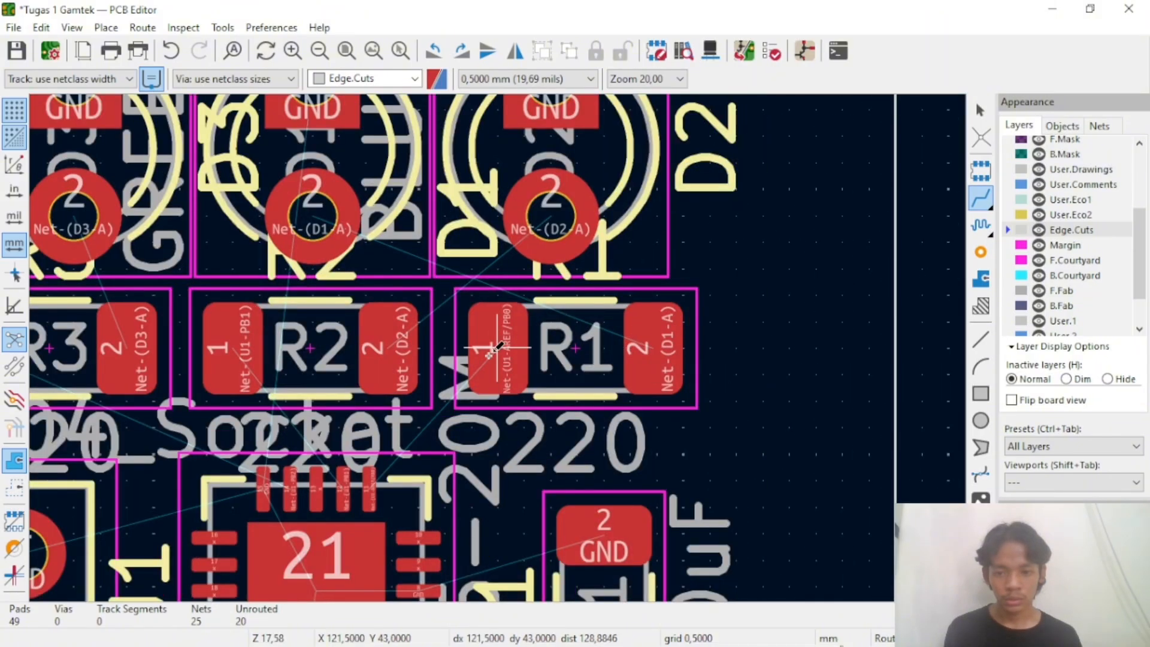
{"action": "left_click", "coordinate": [497, 348]}
{"action": "left_click", "coordinate": [369, 486]}
Route F.Cu tracks from pad 1 of R2 to U1's pad 12 and from pad 1 of R3 to U1's pad 14
{"action": "left_click", "coordinate": [232, 348]}
{"action": "left_click", "coordinate": [343, 485]}
{"action": "scroll", "coordinate": [125, 348], "scroll_direction": "down", "scroll_amount": 2}
{"action": "scroll", "coordinate": [497, 348], "scroll_direction": "up", "scroll_amount": 2}
{"action": "left_click", "coordinate": [342, 348]}
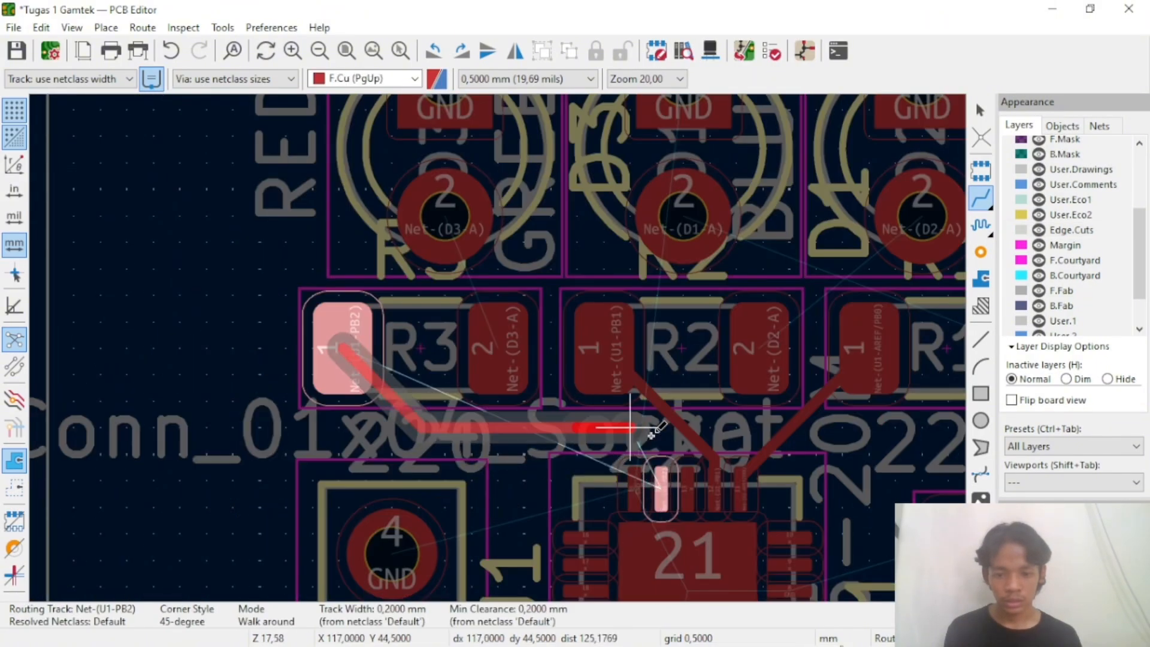
{"action": "left_click", "coordinate": [660, 486]}
Route D2's pad 2 to R2's pad 2, and R1's pad 2 around D2 to D1's pad 2
{"action": "scroll", "coordinate": [658, 348], "scroll_direction": "down", "scroll_amount": 3}
{"action": "scroll", "coordinate": [616, 289], "scroll_direction": "up", "scroll_amount": 3}
{"action": "left_click", "coordinate": [497, 348]}
{"action": "left_click", "coordinate": [335, 479]}
{"action": "left_click", "coordinate": [600, 480]}
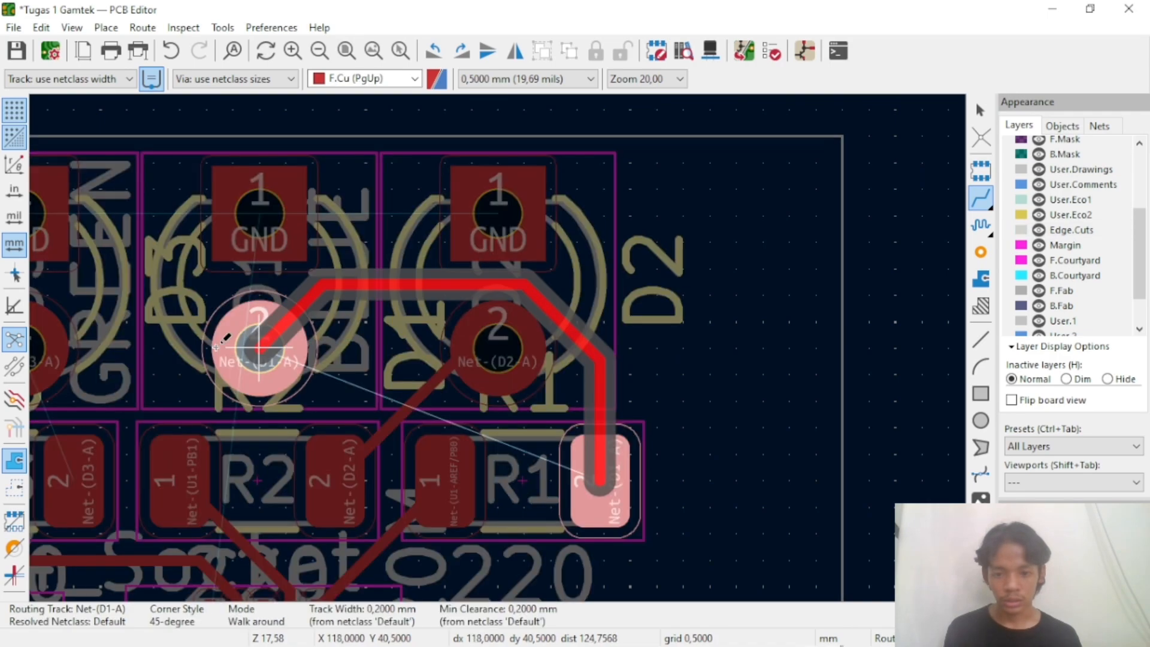
{"action": "left_click", "coordinate": [217, 347]}
Route a track on F.Cu between D3's pad 2 and R3's pad 2
{"action": "scroll", "coordinate": [216, 347], "scroll_direction": "down", "scroll_amount": 3}
{"action": "scroll", "coordinate": [405, 433], "scroll_direction": "up", "scroll_amount": 3}
{"action": "left_click", "coordinate": [450, 210]}
{"action": "left_click", "coordinate": [503, 351]}
Route the GND track from C1's pad 2 to the GND pad on U1's right side
{"action": "scroll", "coordinate": [527, 349], "scroll_direction": "down", "scroll_amount": 2}
{"action": "scroll", "coordinate": [392, 173], "scroll_direction": "down", "scroll_amount": 3}
{"action": "left_click", "coordinate": [725, 243]}
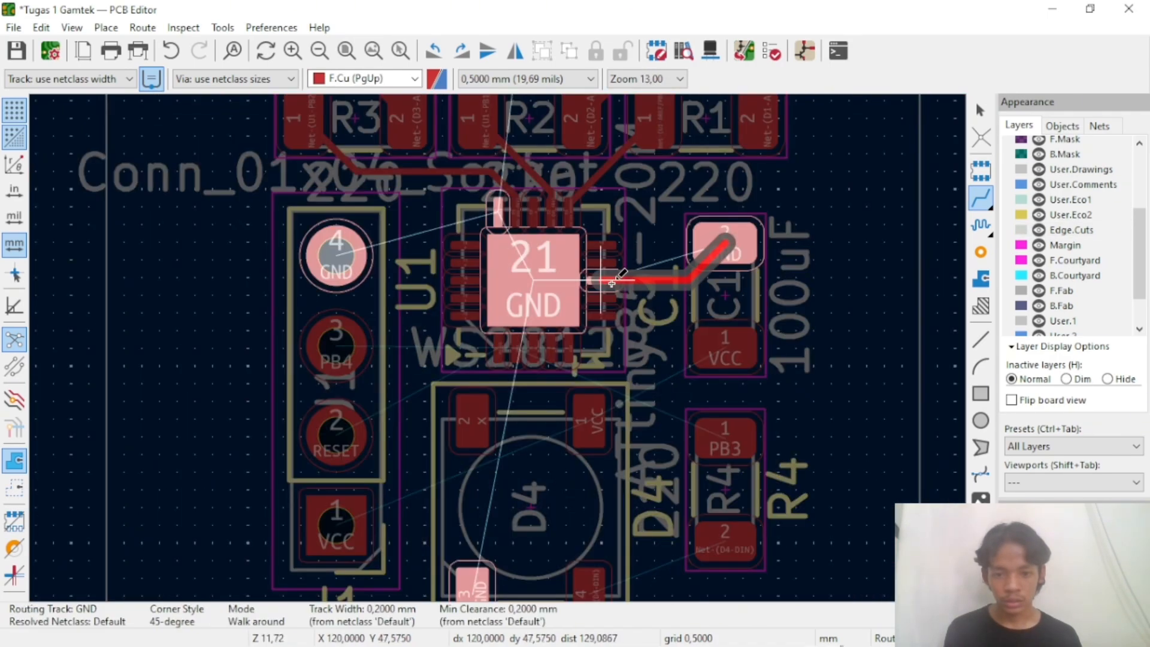
{"action": "left_click", "coordinate": [612, 283]}
Route the PB3 track on F.Cu from R4's pad 1 to U1's PB3 pad
{"action": "scroll", "coordinate": [515, 212], "scroll_direction": "down", "scroll_amount": 1}
{"action": "scroll", "coordinate": [497, 347], "scroll_direction": "up", "scroll_amount": 1}
{"action": "scroll", "coordinate": [515, 486], "scroll_direction": "up", "scroll_amount": 2}
{"action": "scroll", "coordinate": [623, 508], "scroll_direction": "down", "scroll_amount": 1}
{"action": "scroll", "coordinate": [497, 348], "scroll_direction": "up", "scroll_amount": 1}
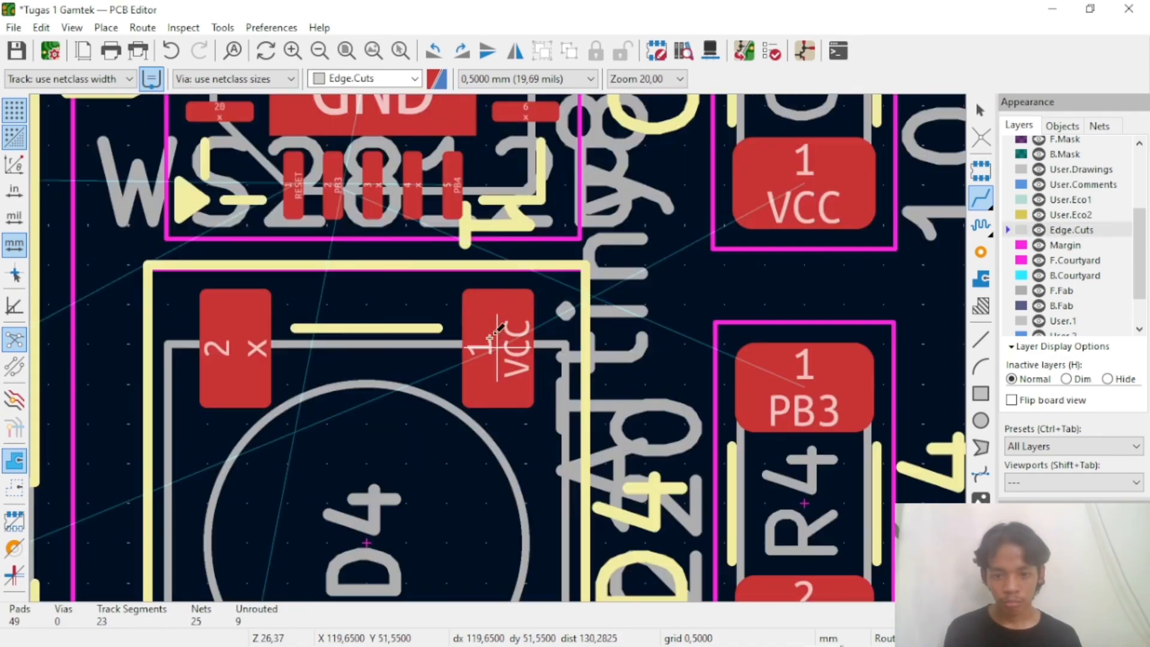
{"action": "scroll", "coordinate": [490, 337], "scroll_direction": "down", "scroll_amount": 2}
{"action": "left_click", "coordinate": [702, 375]}
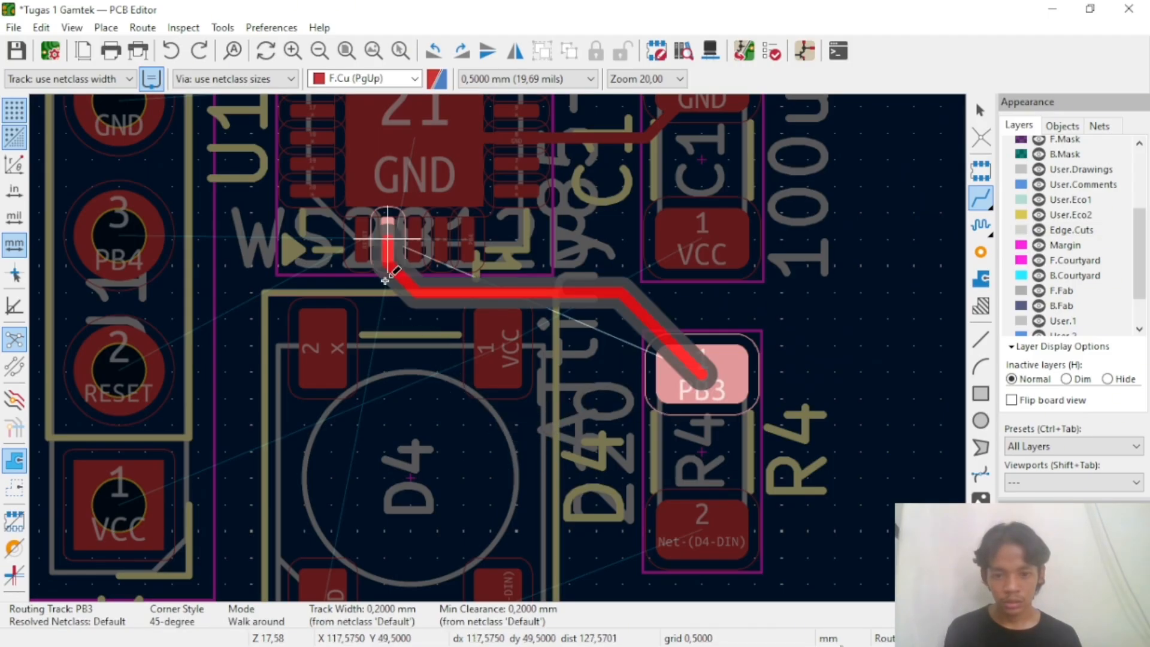
{"action": "left_click", "coordinate": [391, 276]}
Route VCC on F.Cu from C1's pad 1 around R4's pad 1 to D4's pad 1, and connect D4's pad 4 to R4's pad 2
{"action": "left_click", "coordinate": [701, 237]}
{"action": "left_click", "coordinate": [503, 353]}
{"action": "scroll", "coordinate": [119, 505], "scroll_direction": "down", "scroll_amount": 1}
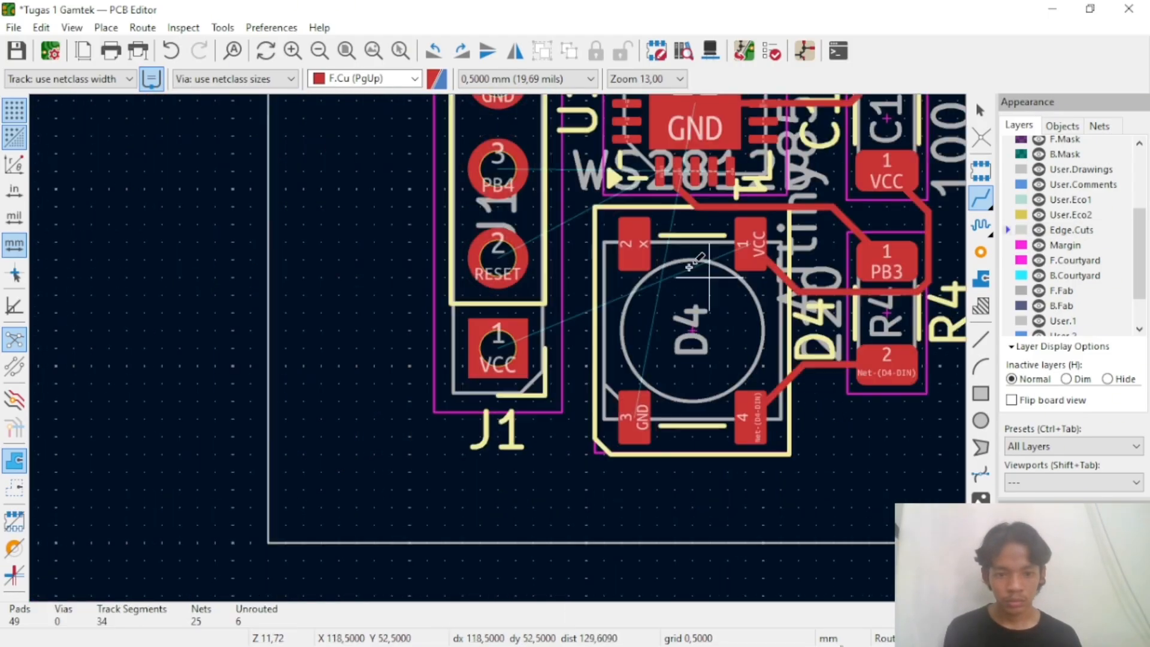
{"action": "left_click", "coordinate": [639, 395]}
{"action": "right_click", "coordinate": [632, 402]}
{"action": "left_click", "coordinate": [741, 176]}
{"action": "left_click", "coordinate": [634, 417]}
{"action": "scroll", "coordinate": [634, 416], "scroll_direction": "down", "scroll_amount": 1}
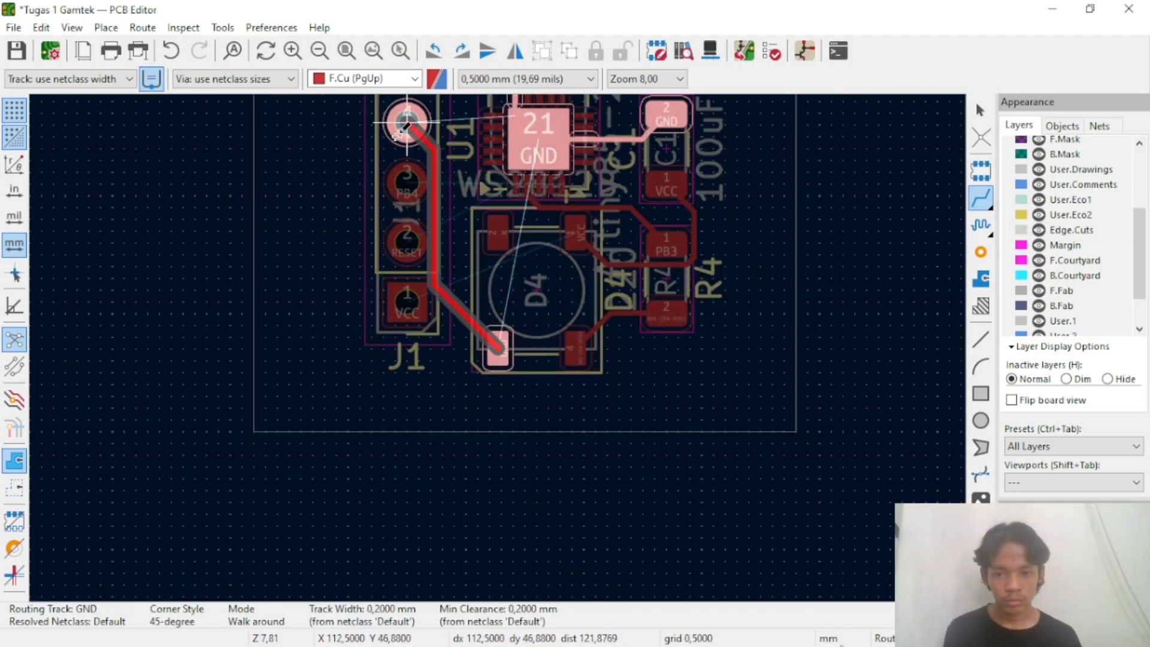
{"action": "right_click", "coordinate": [527, 396]}
{"action": "left_click", "coordinate": [590, 175]}
{"action": "scroll", "coordinate": [493, 162], "scroll_direction": "up", "scroll_amount": 2}
{"action": "scroll", "coordinate": [506, 352], "scroll_direction": "down", "scroll_amount": 2}
{"action": "scroll", "coordinate": [503, 185], "scroll_direction": "up", "scroll_amount": 2}
{"action": "left_click", "coordinate": [577, 185]}
{"action": "scroll", "coordinate": [577, 185], "scroll_direction": "down", "scroll_amount": 2}
{"action": "scroll", "coordinate": [464, 488], "scroll_direction": "up", "scroll_amount": 2}
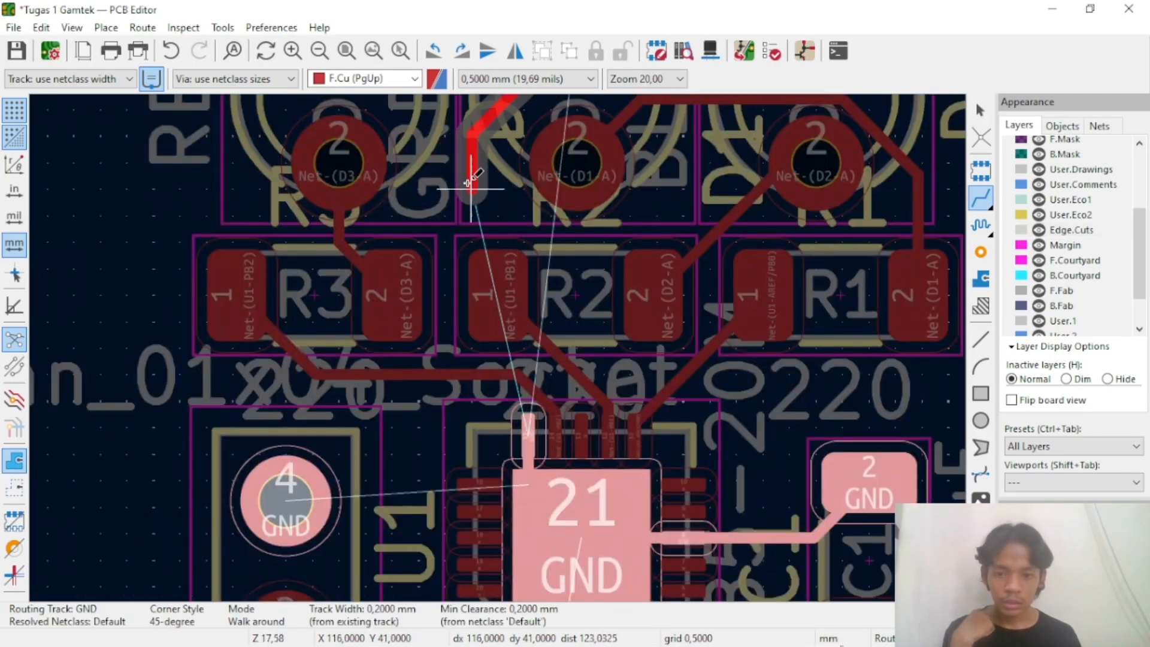
{"action": "right_click", "coordinate": [471, 188]}
{"action": "left_click", "coordinate": [494, 175]}
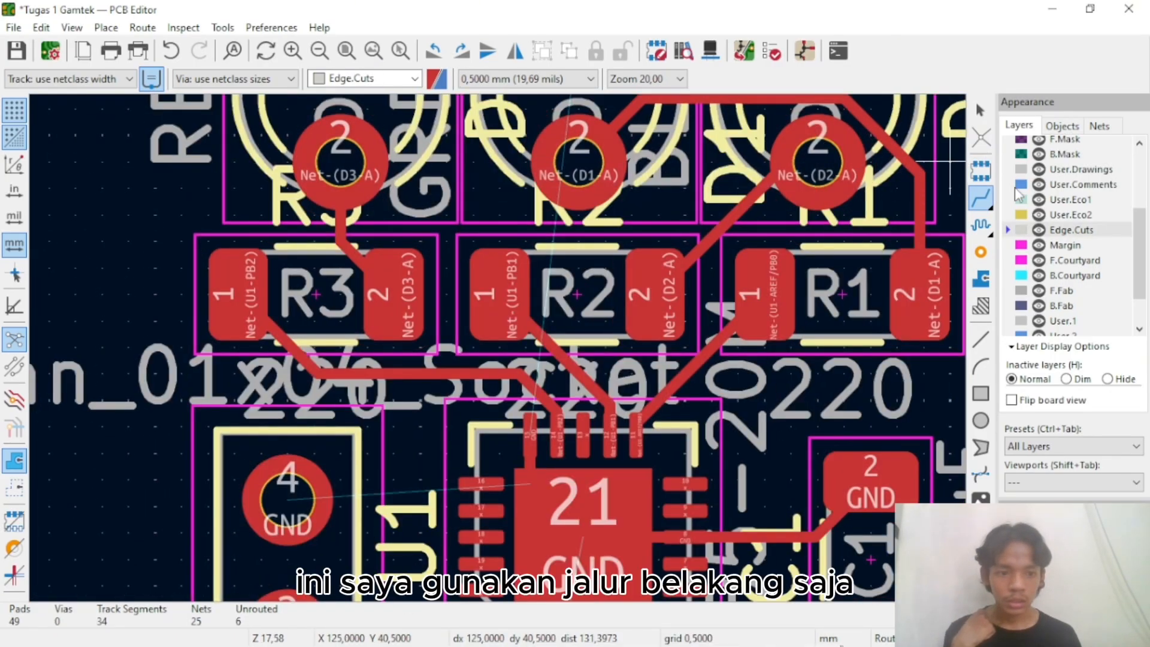
Route a GND track on B.Cu from D1's pad 1 down between R3 and R2 to just above U1
{"action": "scroll", "coordinate": [1035, 173], "scroll_direction": "up", "scroll_amount": 3}
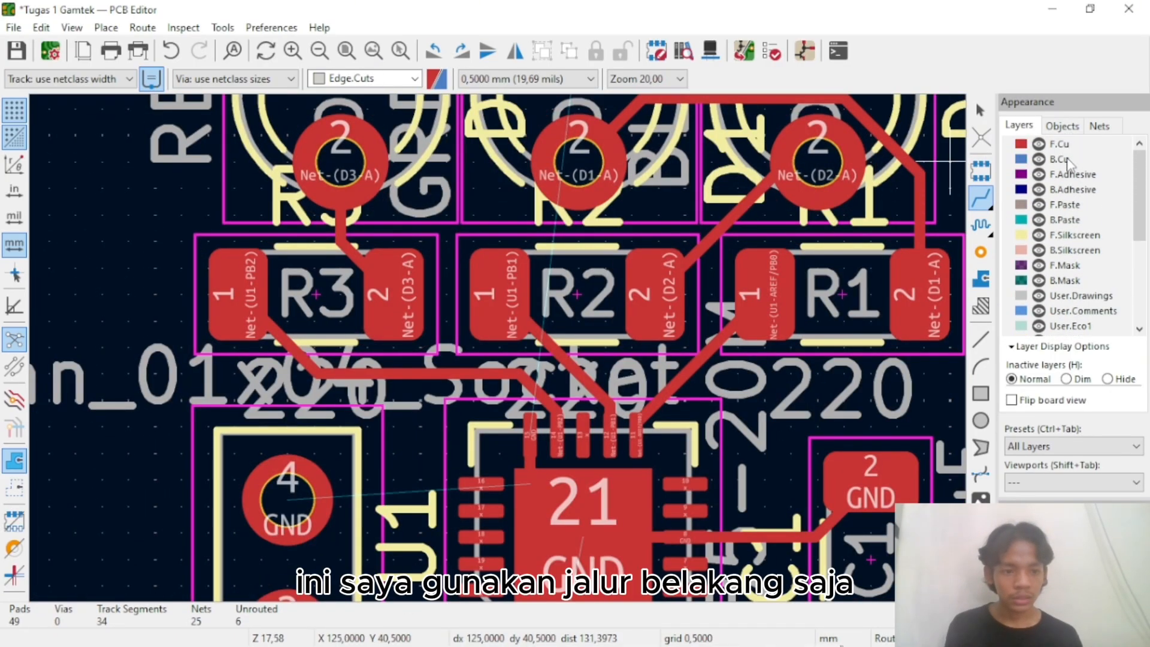
{"action": "left_click", "coordinate": [1059, 159]}
{"action": "scroll", "coordinate": [429, 429], "scroll_direction": "down", "scroll_amount": 3}
{"action": "scroll", "coordinate": [495, 210], "scroll_direction": "up", "scroll_amount": 3}
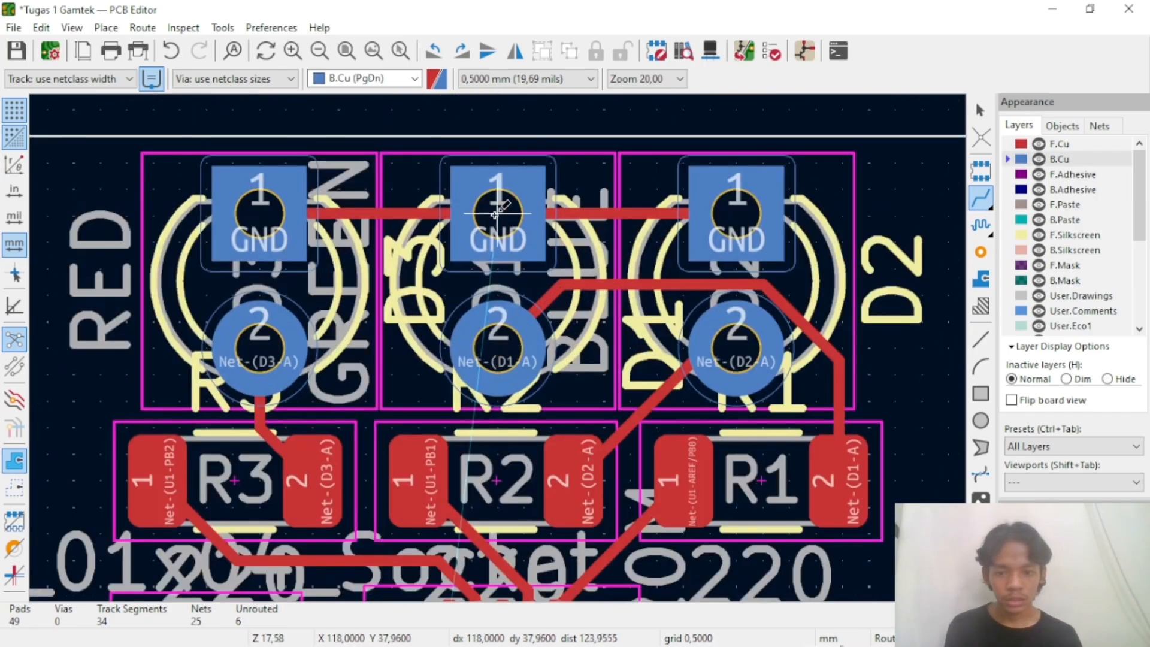
{"action": "left_click", "coordinate": [495, 213]}
{"action": "scroll", "coordinate": [359, 380], "scroll_direction": "down", "scroll_amount": 3}
{"action": "scroll", "coordinate": [377, 309], "scroll_direction": "up", "scroll_amount": 5}
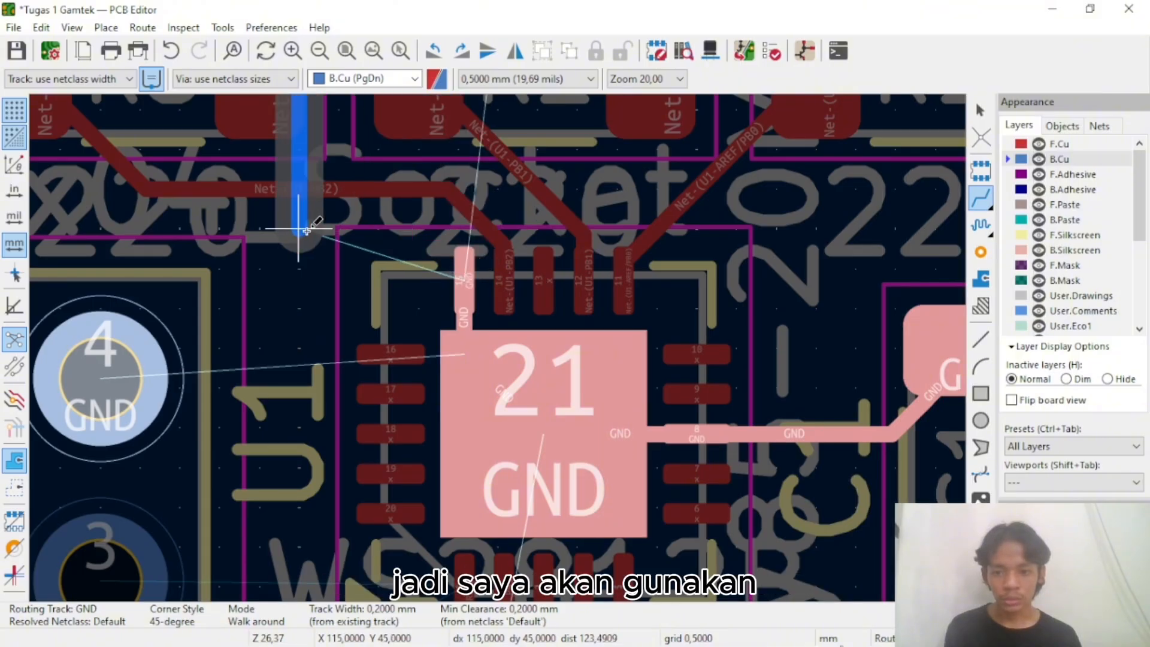
{"action": "scroll", "coordinate": [303, 231], "scroll_direction": "down", "scroll_amount": 2}
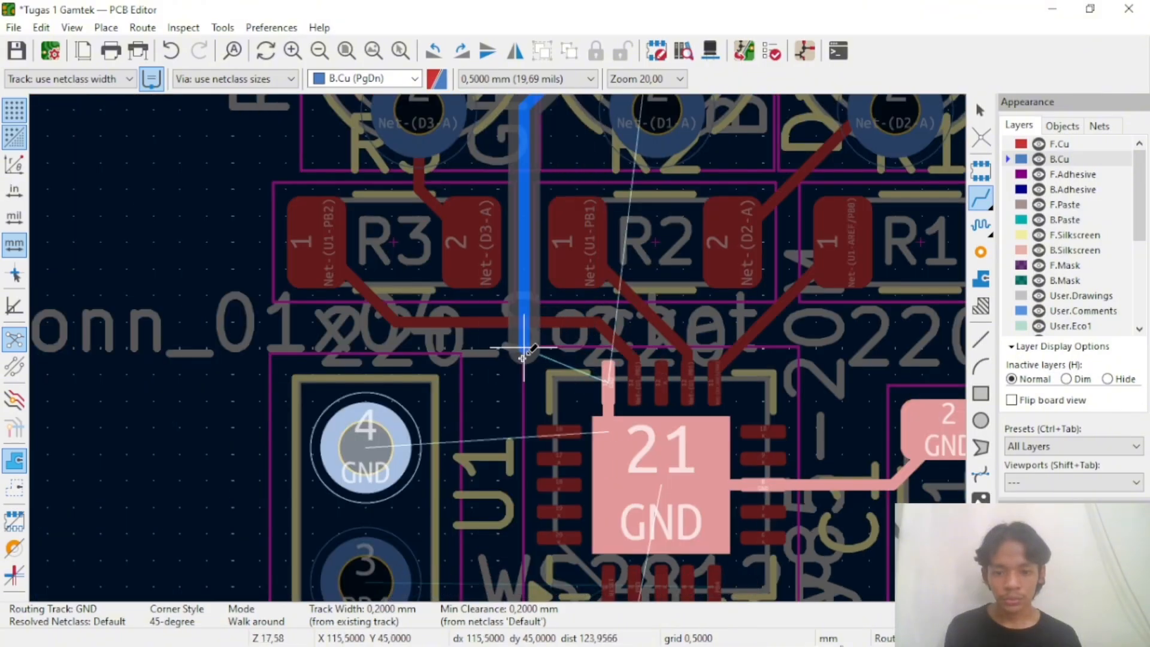
{"action": "scroll", "coordinate": [527, 348], "scroll_direction": "up", "scroll_amount": 2}
{"action": "scroll", "coordinate": [497, 348], "scroll_direction": "down", "scroll_amount": 2}
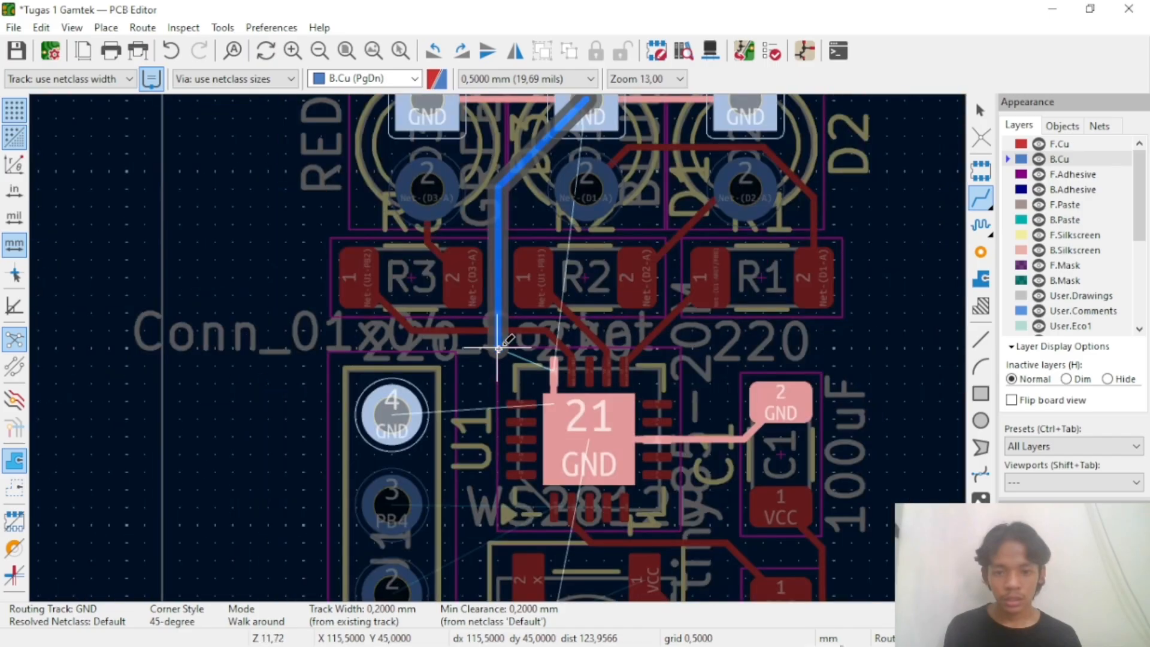
{"action": "scroll", "coordinate": [497, 347], "scroll_direction": "up", "scroll_amount": 2}
{"action": "scroll", "coordinate": [497, 347], "scroll_direction": "up", "scroll_amount": 1}
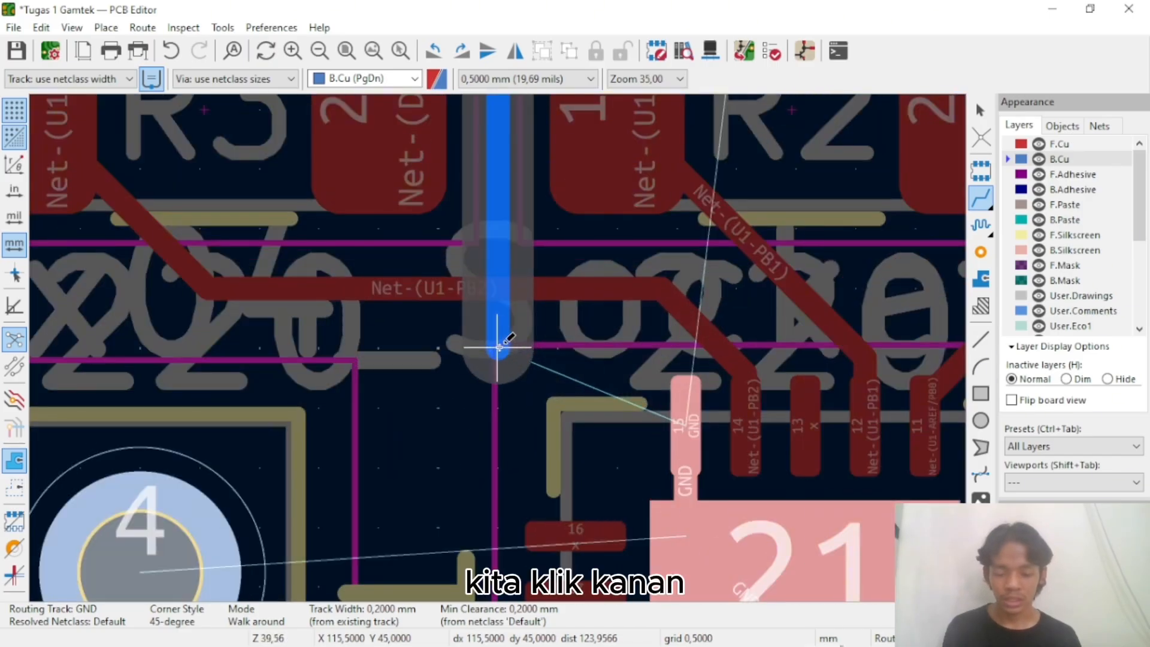
Place a through via at the end of the B.Cu GND track and connect it on F.Cu to U1's pad 15
{"action": "right_click", "coordinate": [497, 348]}
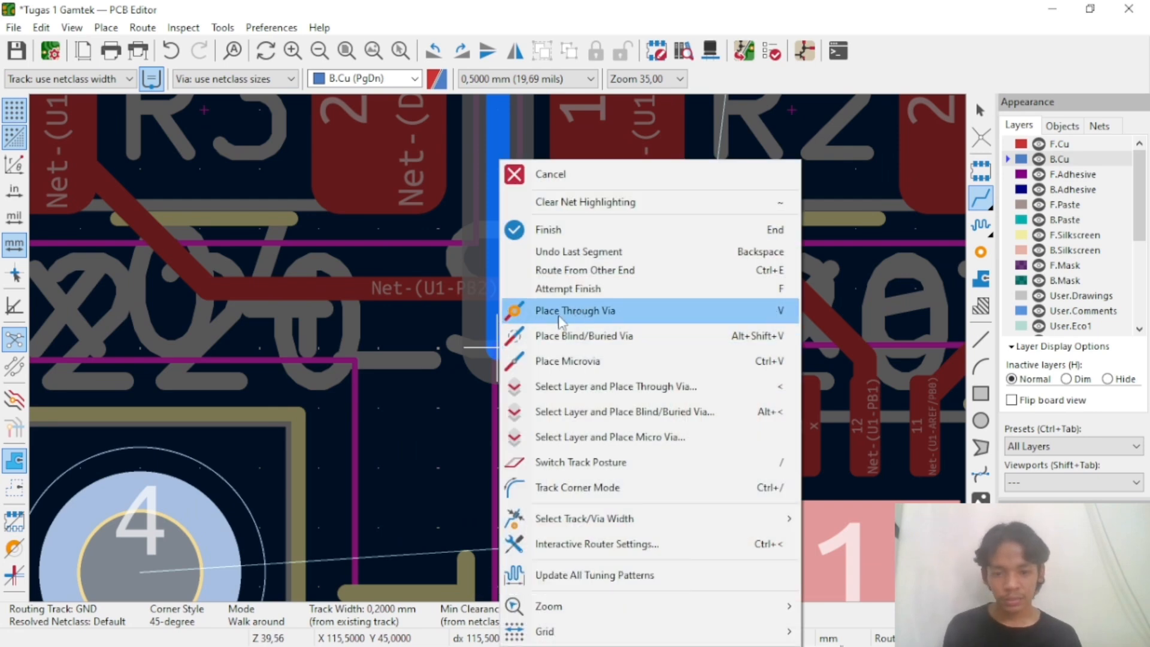
{"action": "left_click", "coordinate": [609, 318]}
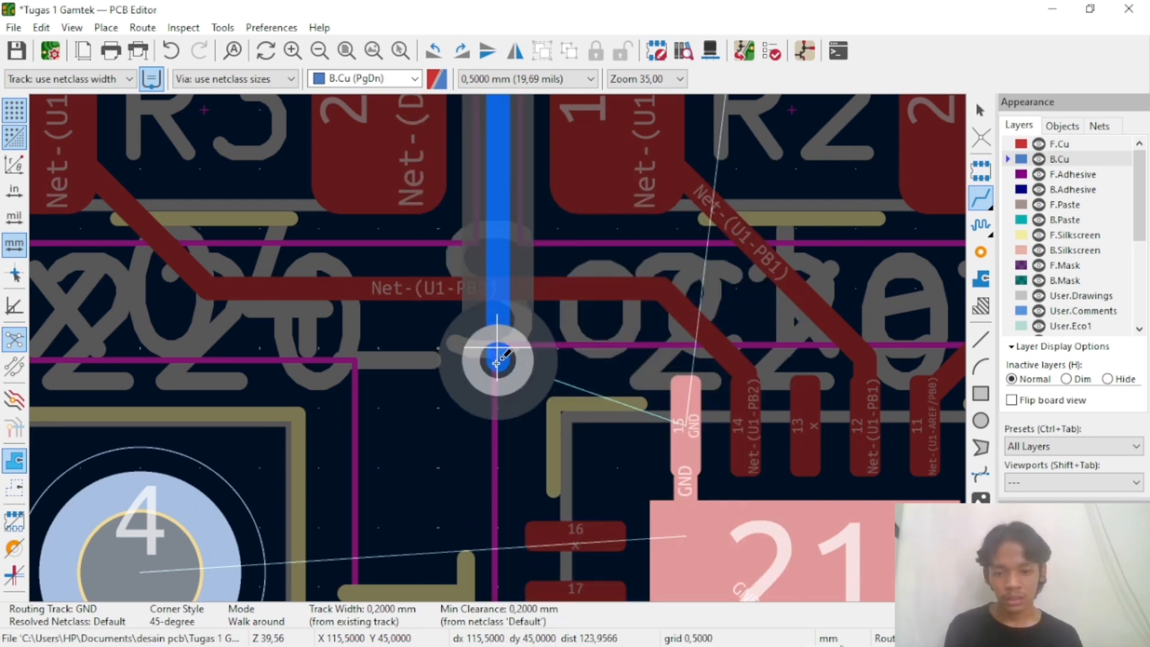
{"action": "left_click", "coordinate": [496, 362]}
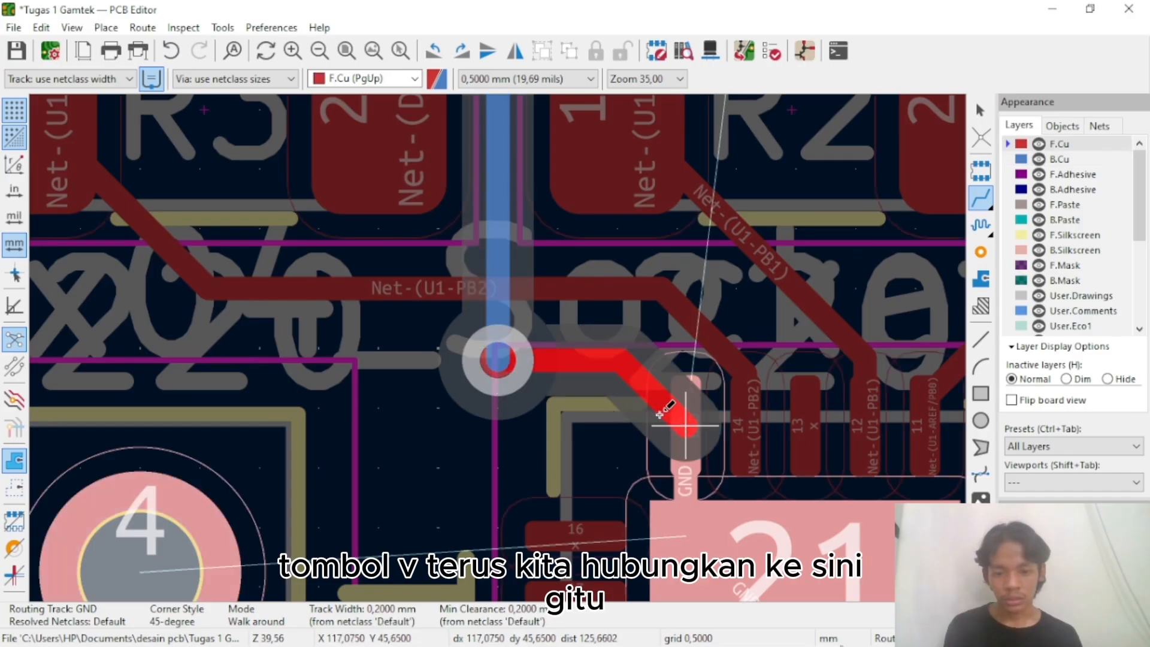
{"action": "left_click", "coordinate": [659, 414]}
Route a GND track on B.Cu from J1's pad 4 to the via above U1
{"action": "scroll", "coordinate": [659, 415], "scroll_direction": "down", "scroll_amount": 5}
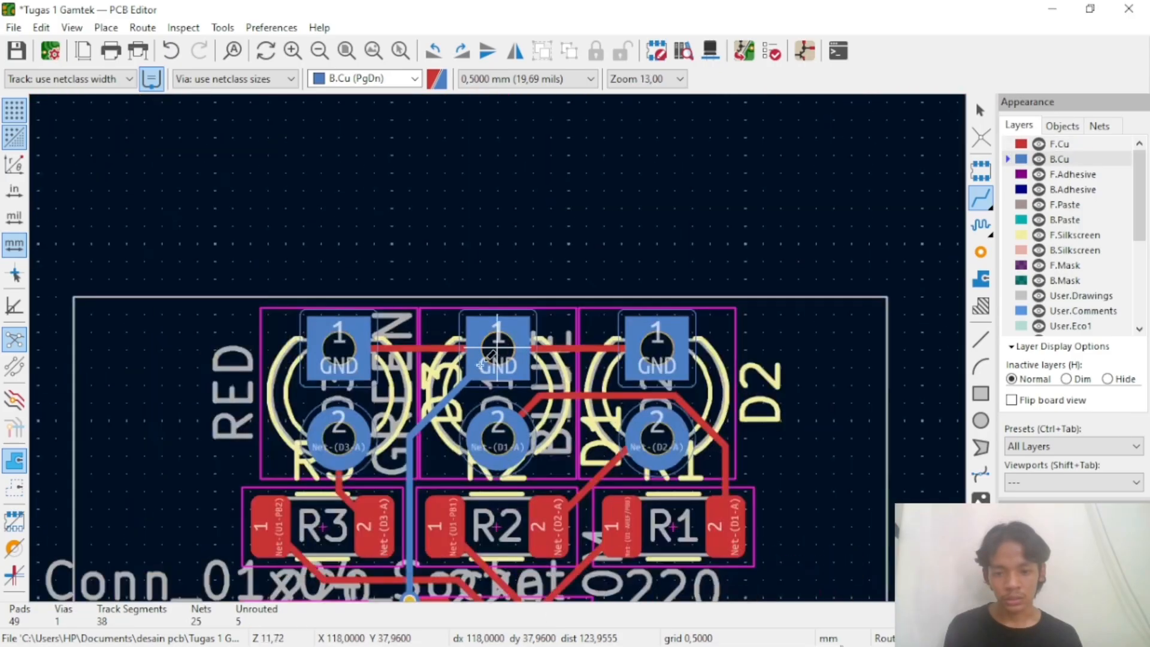
{"action": "scroll", "coordinate": [450, 440], "scroll_direction": "up", "scroll_amount": 1}
{"action": "left_click", "coordinate": [498, 347]}
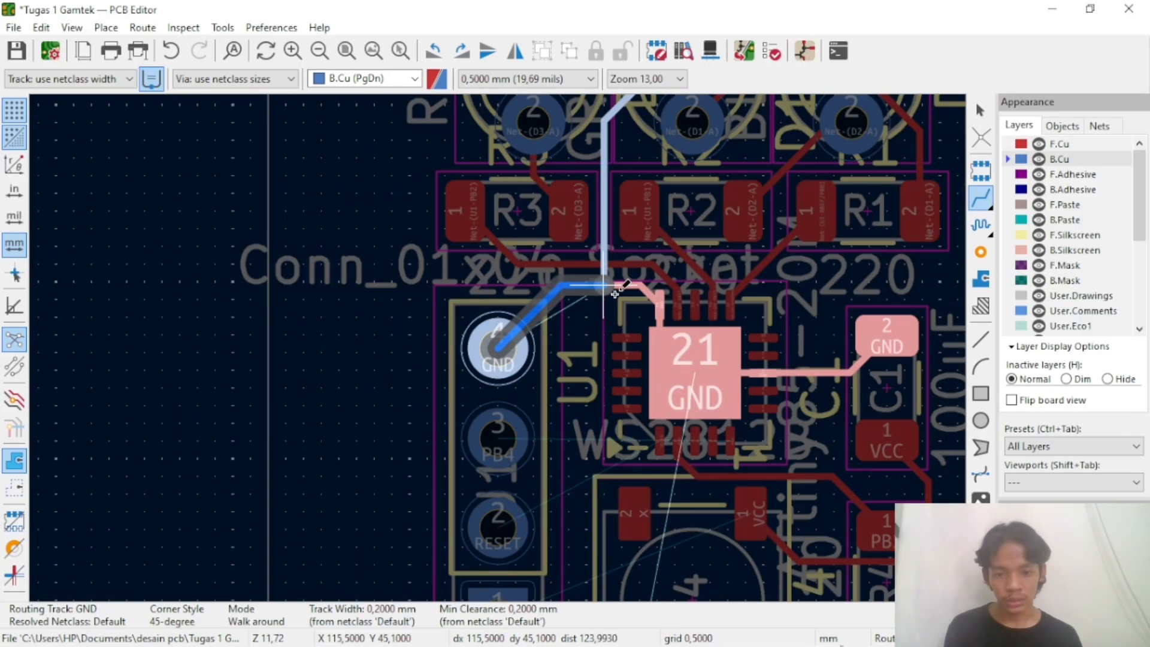
{"action": "left_click", "coordinate": [604, 285]}
Route a VCC track on B.Cu from J1's pad 1 to D4's pad 1
{"action": "scroll", "coordinate": [497, 436], "scroll_direction": "down", "scroll_amount": 1}
{"action": "scroll", "coordinate": [498, 348], "scroll_direction": "up", "scroll_amount": 1}
{"action": "scroll", "coordinate": [497, 528], "scroll_direction": "down", "scroll_amount": 1}
{"action": "scroll", "coordinate": [497, 348], "scroll_direction": "up", "scroll_amount": 2}
{"action": "left_click", "coordinate": [508, 342]}
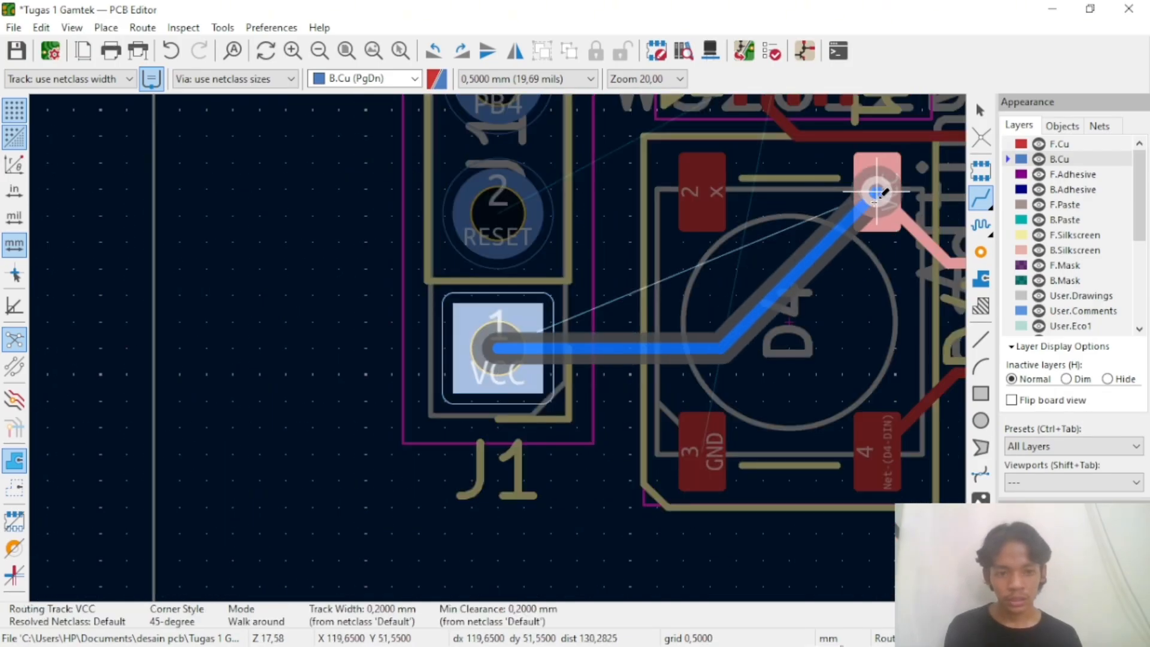
{"action": "left_click", "coordinate": [877, 192]}
Route a GND track on F.Cu between D4's pad 3 and J1's pad 4, and cancel a RESET track started at J1's pad 2
{"action": "left_click", "coordinate": [702, 451]}
{"action": "scroll", "coordinate": [760, 207], "scroll_direction": "down", "scroll_amount": 2}
{"action": "scroll", "coordinate": [497, 353], "scroll_direction": "up", "scroll_amount": 1}
{"action": "left_click", "coordinate": [340, 150]}
{"action": "left_click", "coordinate": [339, 329]}
{"action": "right_click", "coordinate": [407, 295]}
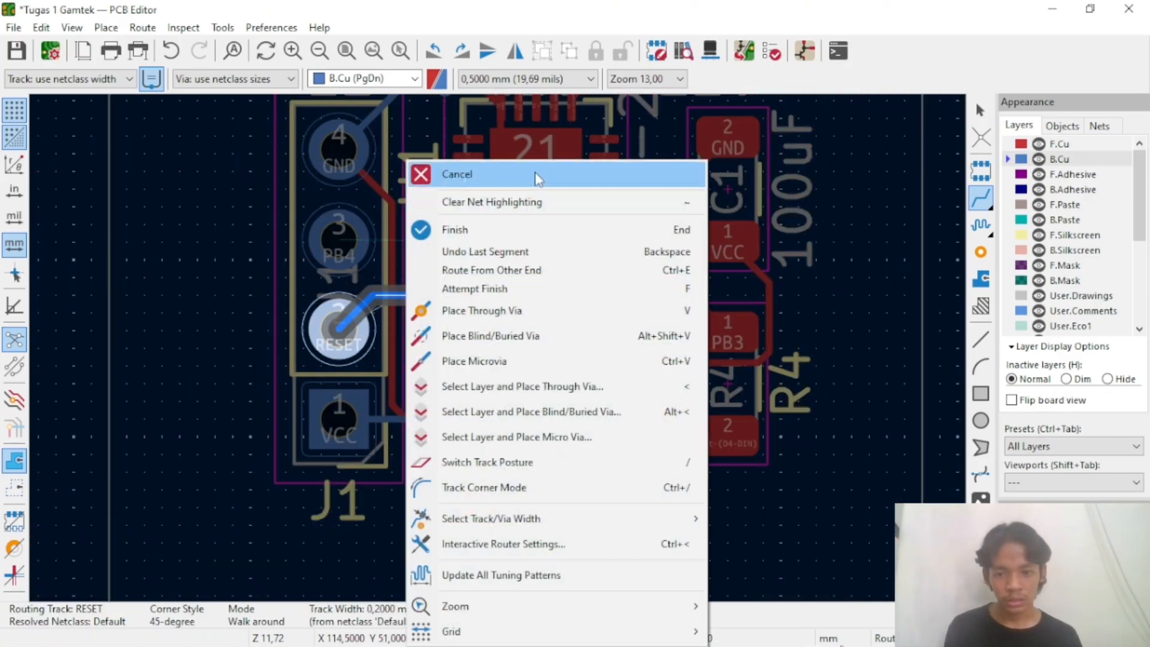
{"action": "left_click", "coordinate": [535, 174]}
Delete the VCC track between J1 and D4 and the GND track between J1's pad 4 and D4's pad 3
{"action": "left_click", "coordinate": [490, 413]}
{"action": "key", "text": "Delete"}
{"action": "left_click", "coordinate": [440, 419]}
{"action": "key", "text": "Delete"}
{"action": "left_click", "coordinate": [437, 449]}
{"action": "key", "text": "Delete"}
{"action": "left_click", "coordinate": [372, 184]}
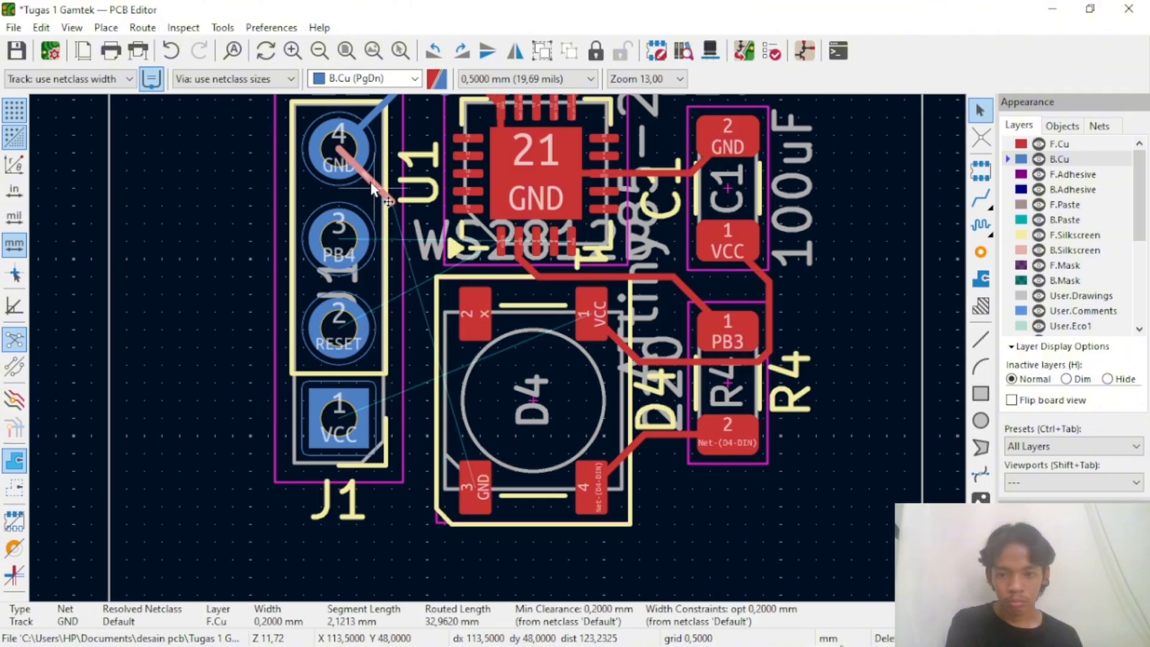
{"action": "key", "text": "Delete"}
Route a VCC track on F.Cu from J1's pad 1 to D4's pad 1 and shift its horizontal segment upward
{"action": "key", "text": "Page_Up"}
{"action": "left_click", "coordinate": [339, 417]}
{"action": "left_click", "coordinate": [980, 198]}
{"action": "left_click", "coordinate": [339, 418]}
{"action": "left_click", "coordinate": [591, 313]}
{"action": "key", "text": "Escape"}
{"action": "left_click_drag", "start_coordinate": [444, 418], "coordinate": [464, 365]}
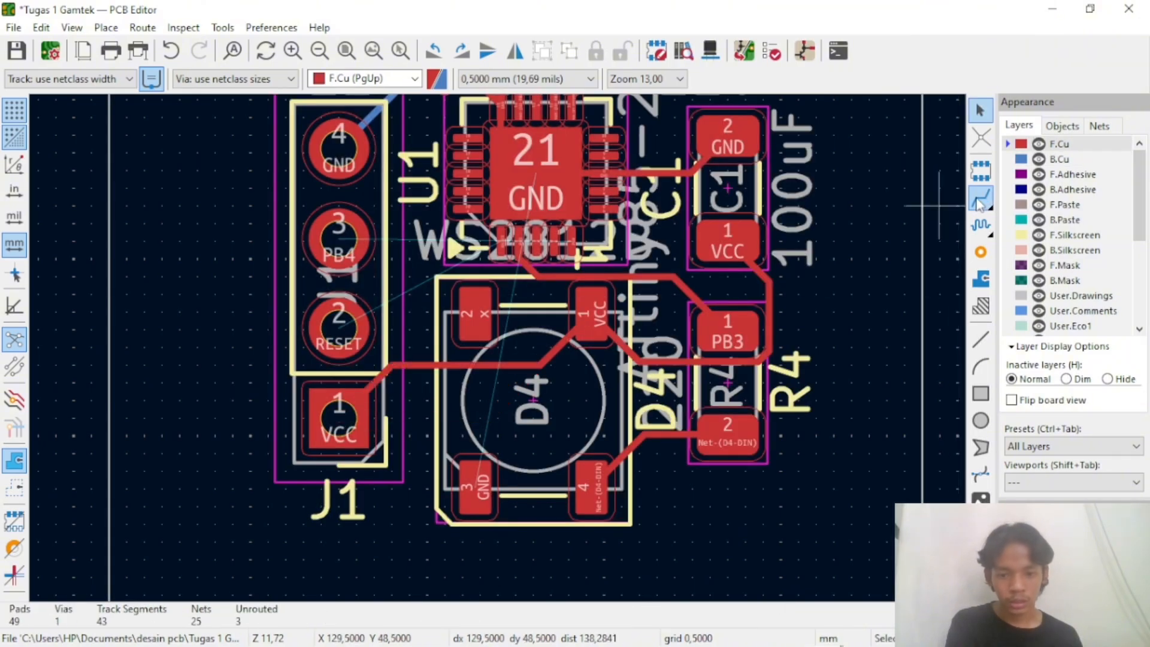
Route a GND track on B.Cu from J1's pad 4 to a via on D4's pad 3
{"action": "left_click", "coordinate": [978, 203]}
{"action": "left_click", "coordinate": [339, 149]}
{"action": "right_click", "coordinate": [346, 161]}
{"action": "left_click", "coordinate": [439, 172]}
{"action": "key", "text": "Page_Down"}
{"action": "left_click", "coordinate": [339, 150]}
{"action": "left_click", "coordinate": [479, 485]}
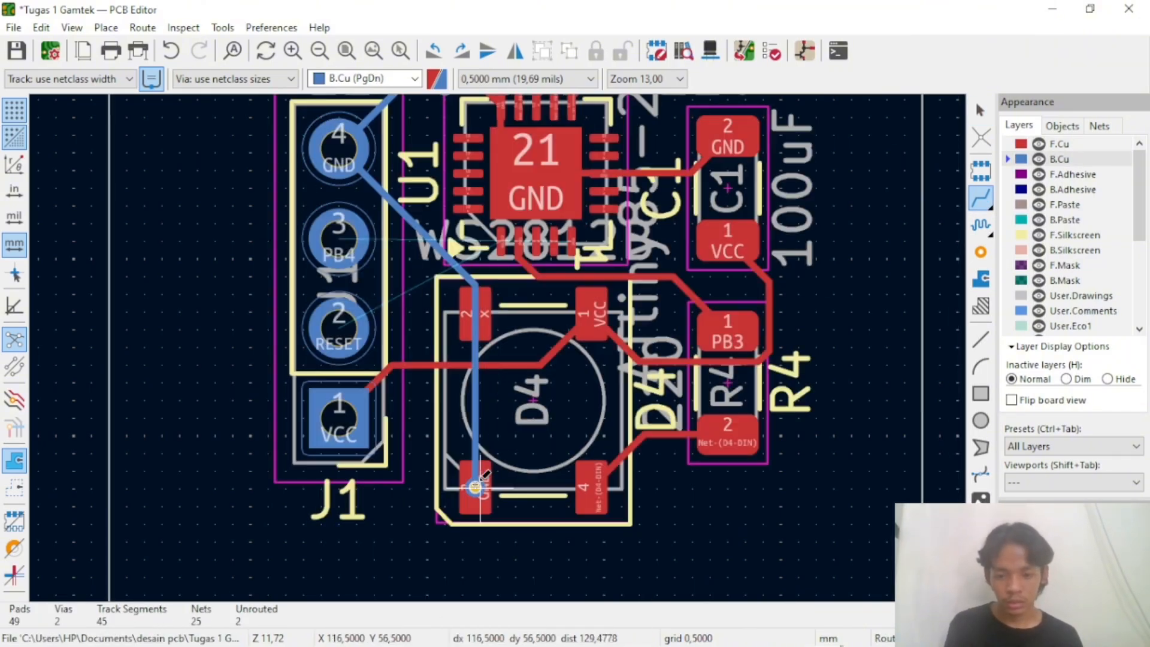
Route the RESET track on F.Cu from J1's pad 2 to U1's RESET pad
{"action": "scroll", "coordinate": [483, 332], "scroll_direction": "down", "scroll_amount": 4}
{"action": "key", "text": "Page_Up"}
{"action": "scroll", "coordinate": [482, 332], "scroll_direction": "up", "scroll_amount": 5}
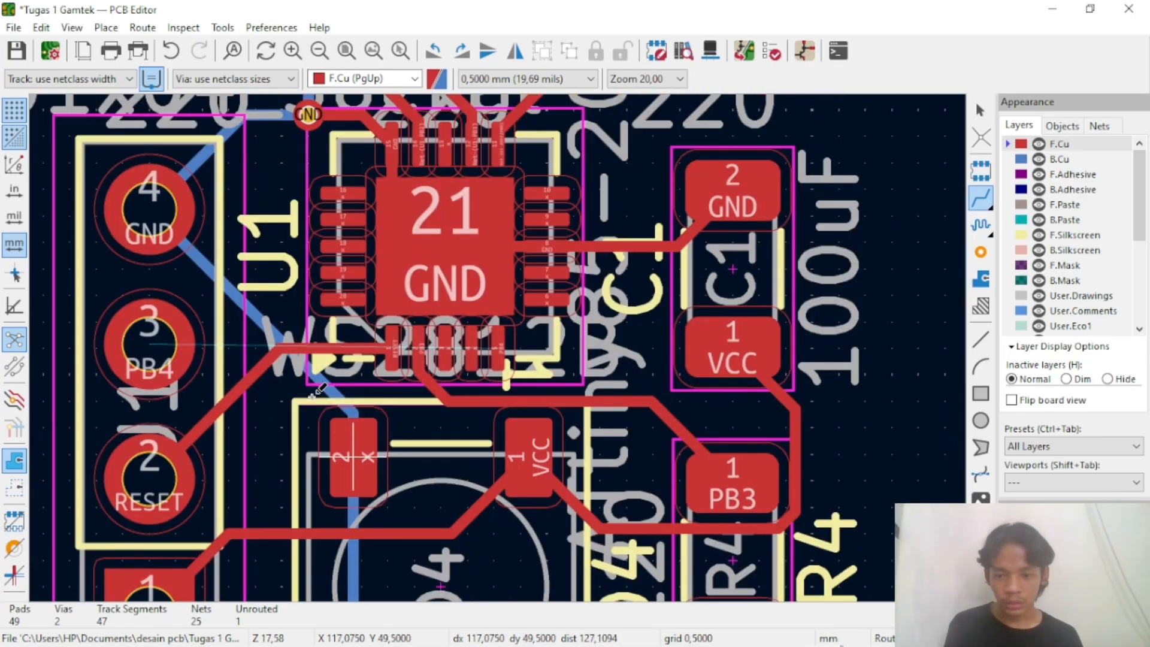
{"action": "key", "text": "Page_Down"}
{"action": "left_click", "coordinate": [149, 345]}
{"action": "scroll", "coordinate": [494, 481], "scroll_direction": "down", "scroll_amount": 1}
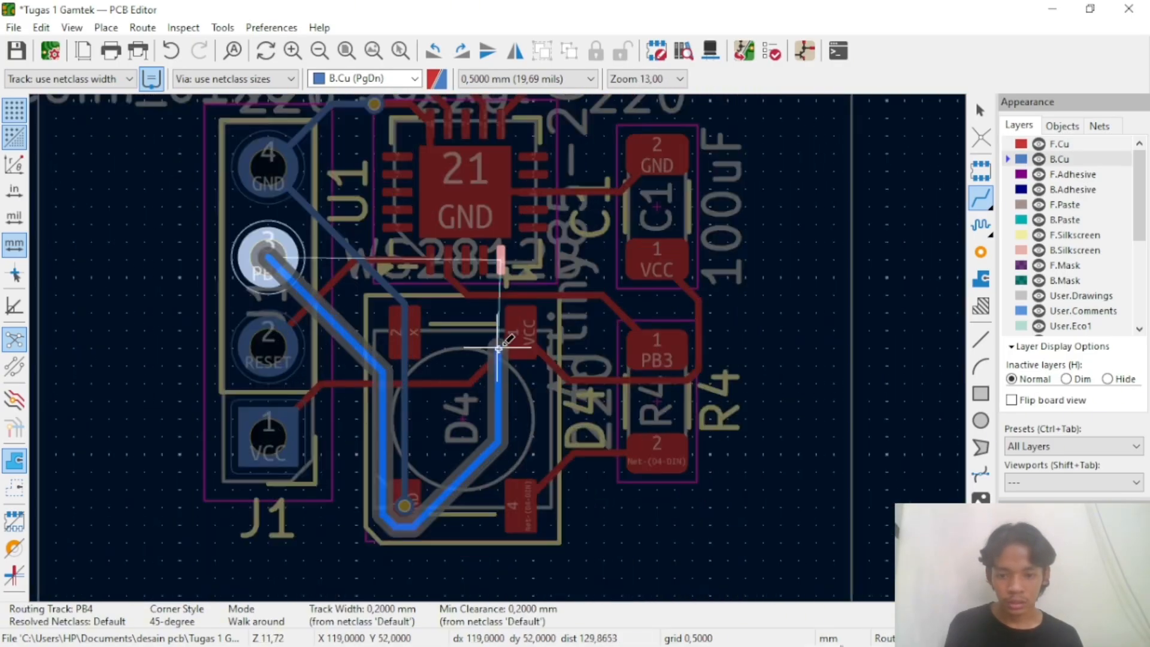
{"action": "right_click", "coordinate": [362, 296]}
{"action": "left_click", "coordinate": [414, 174]}
{"action": "scroll", "coordinate": [447, 259], "scroll_direction": "down", "scroll_amount": 1}
{"action": "left_click", "coordinate": [377, 346]}
{"action": "scroll", "coordinate": [471, 395], "scroll_direction": "down", "scroll_amount": 1}
{"action": "scroll", "coordinate": [497, 347], "scroll_direction": "up", "scroll_amount": 1}
{"action": "scroll", "coordinate": [498, 347], "scroll_direction": "down", "scroll_amount": 1}
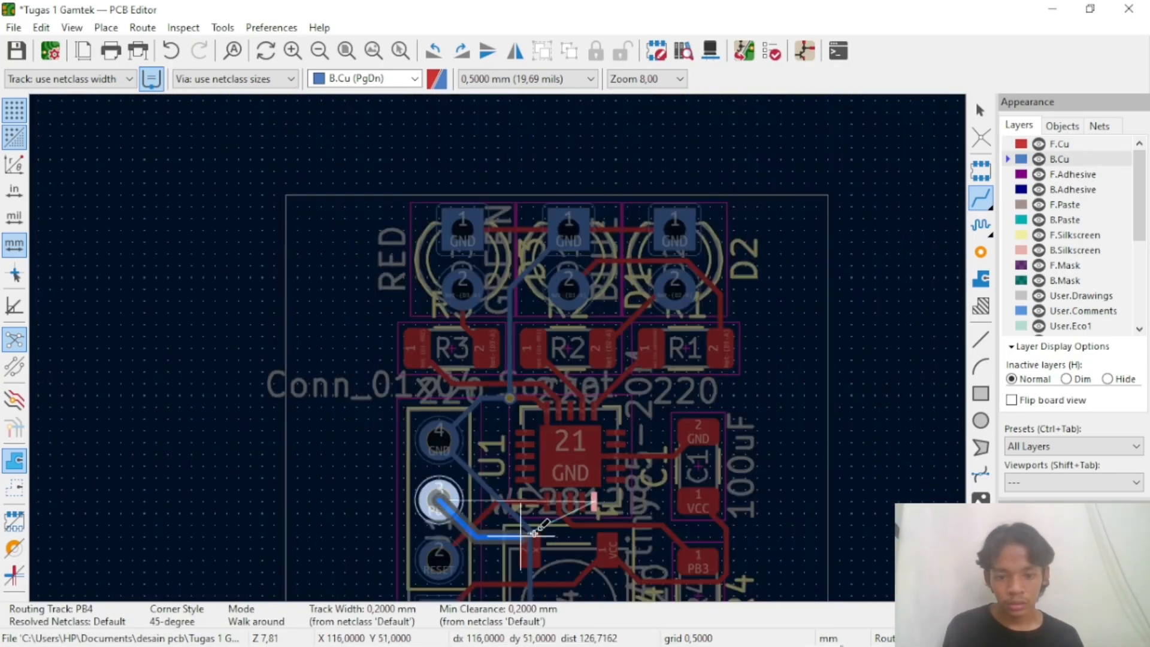
{"action": "scroll", "coordinate": [444, 365], "scroll_direction": "up", "scroll_amount": 3}
{"action": "scroll", "coordinate": [422, 371], "scroll_direction": "down", "scroll_amount": 3}
{"action": "scroll", "coordinate": [328, 432], "scroll_direction": "up", "scroll_amount": 2}
{"action": "key", "text": "Escape"}
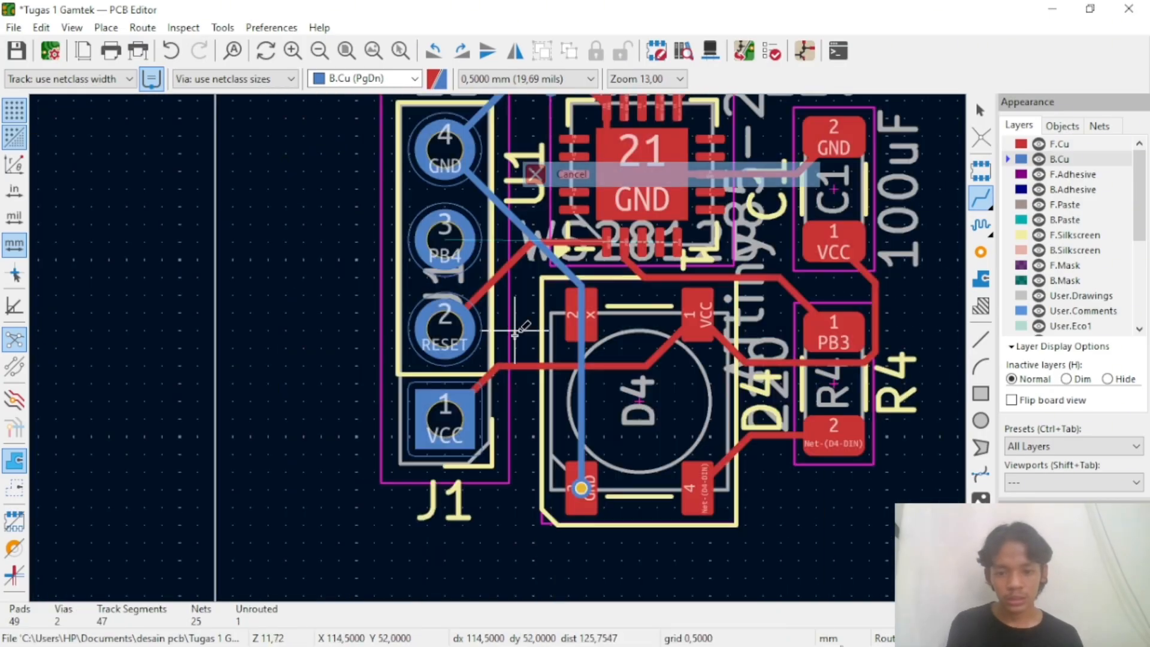
{"action": "key", "text": "Escape"}
Delete the B.Cu GND track and via at D4's pad 3, and reroute it on F.Cu from J1's pad 4 around J1's left side
{"action": "left_click", "coordinate": [583, 490]}
{"action": "key", "text": "shift+Delete"}
{"action": "left_click", "coordinate": [1059, 144]}
{"action": "key", "text": "x"}
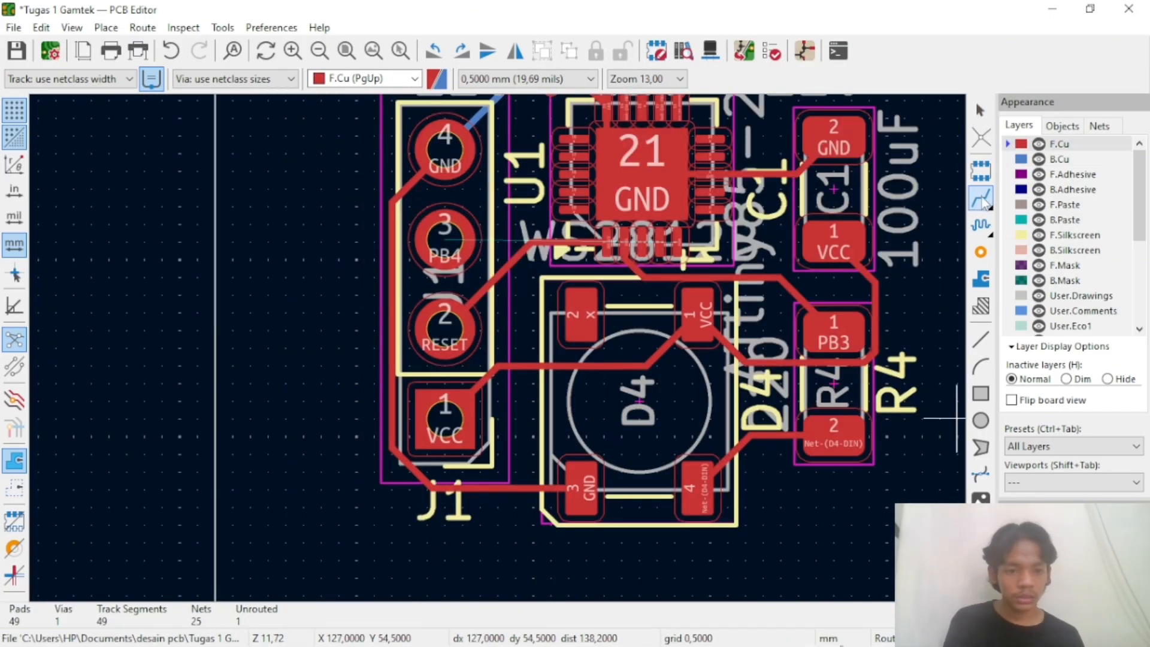
Route PB4 on B.Cu from J1's pad 3 to a through via between U1 and C1, and finish on F.Cu at U1's PB4 pad
{"action": "left_click", "coordinate": [1058, 159]}
{"action": "left_click", "coordinate": [445, 239]}
{"action": "scroll", "coordinate": [657, 295], "scroll_direction": "up", "scroll_amount": 2}
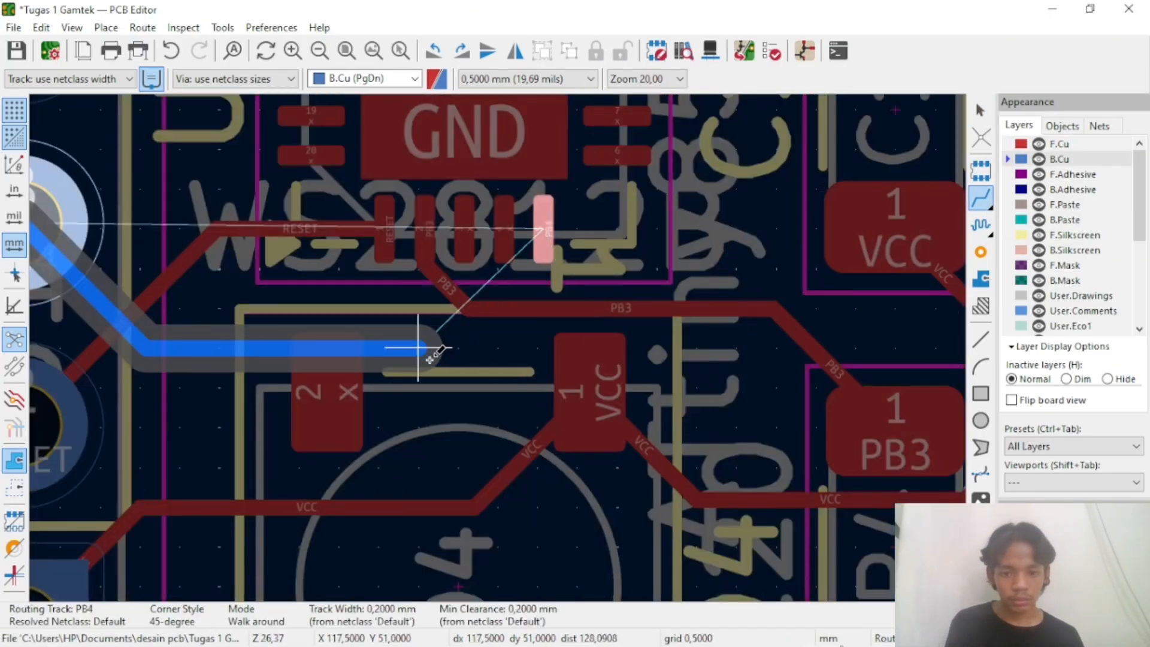
{"action": "key", "text": "Escape"}
{"action": "key", "text": "Escape"}
{"action": "left_click_drag", "start_coordinate": [509, 308], "coordinate": [497, 348]}
{"action": "scroll", "coordinate": [497, 348], "scroll_direction": "down", "scroll_amount": 2}
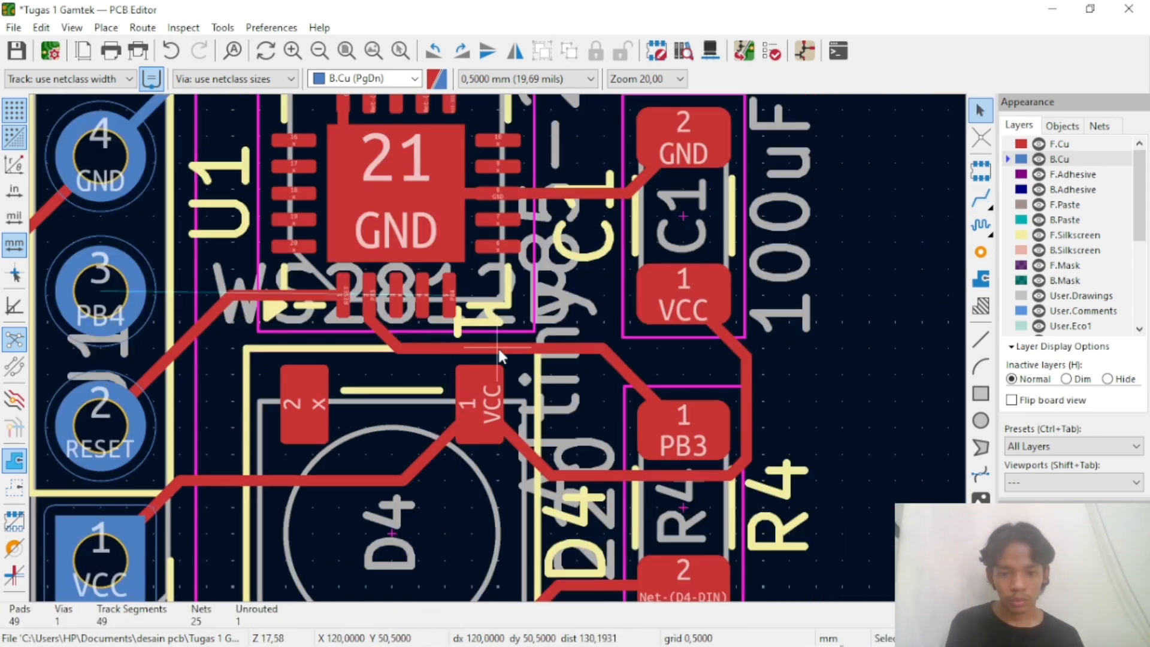
{"action": "left_click", "coordinate": [118, 305]}
{"action": "key", "text": "v"}
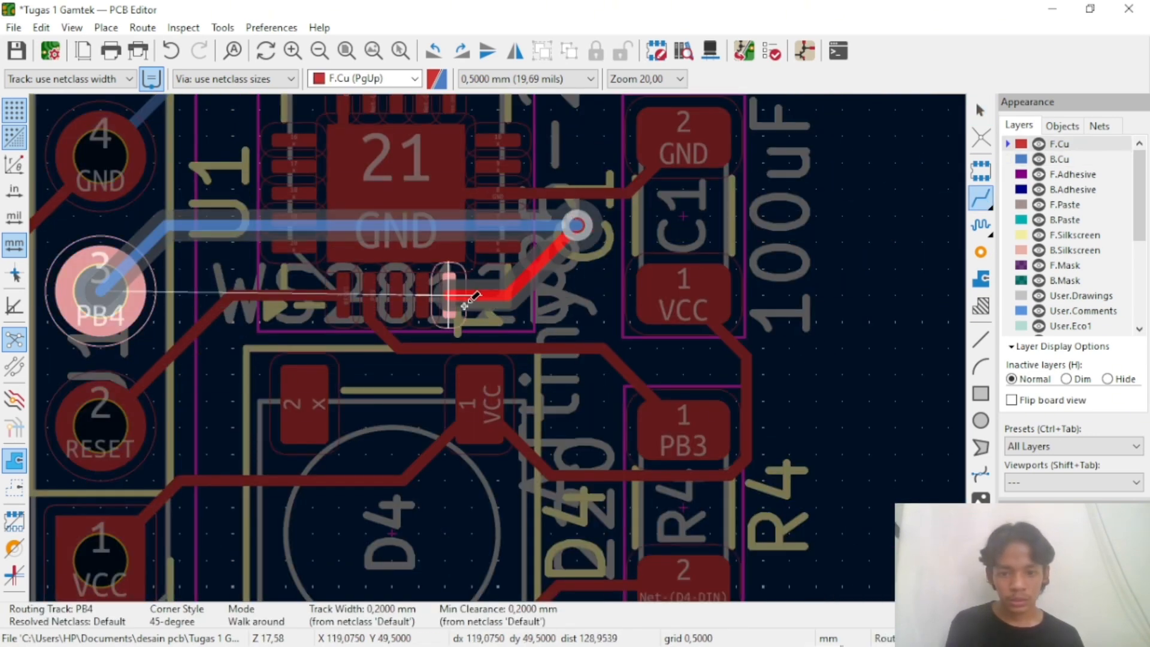
{"action": "left_click", "coordinate": [466, 306]}
Examine the whole routed board for pads that still lack a track connection
{"action": "scroll", "coordinate": [398, 375], "scroll_direction": "down", "scroll_amount": 4}
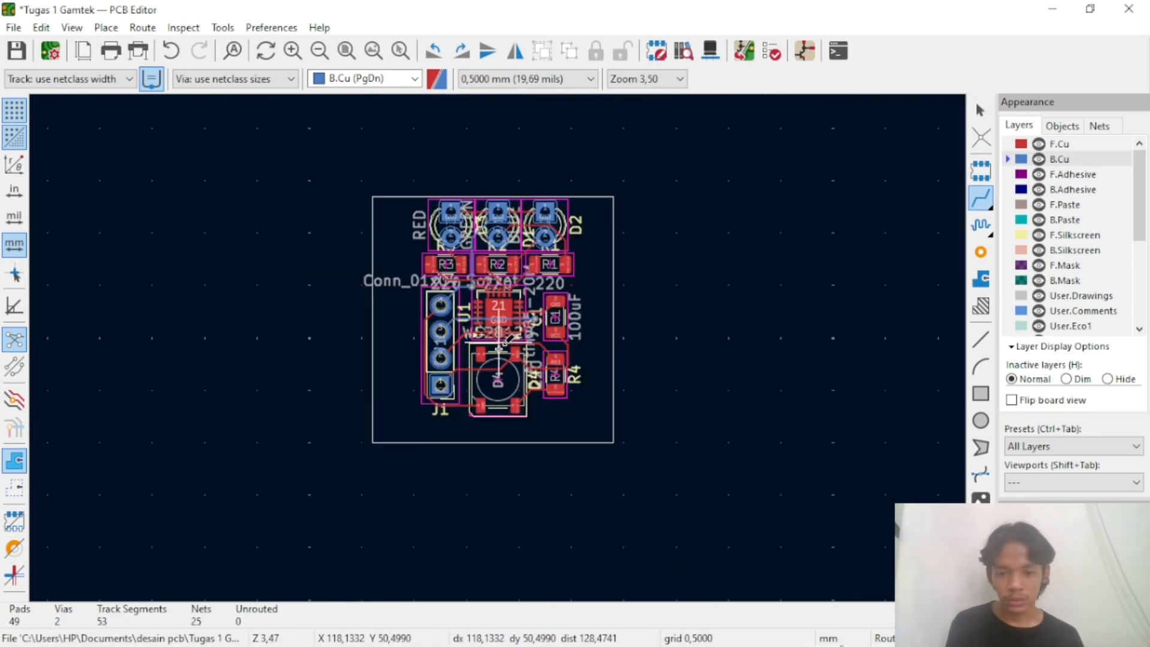
{"action": "scroll", "coordinate": [497, 347], "scroll_direction": "up", "scroll_amount": 3}
{"action": "scroll", "coordinate": [497, 347], "scroll_direction": "down", "scroll_amount": 3}
{"action": "scroll", "coordinate": [497, 348], "scroll_direction": "up", "scroll_amount": 4}
{"action": "scroll", "coordinate": [498, 346], "scroll_direction": "down", "scroll_amount": 3}
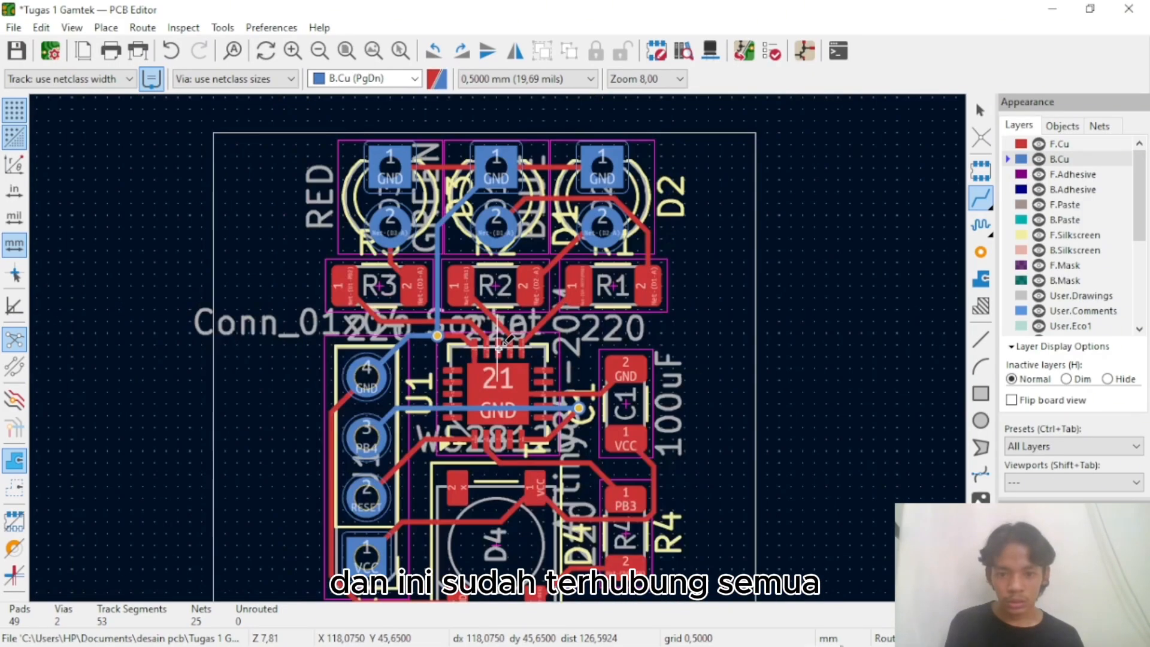
{"action": "scroll", "coordinate": [496, 334], "scroll_direction": "up", "scroll_amount": 3}
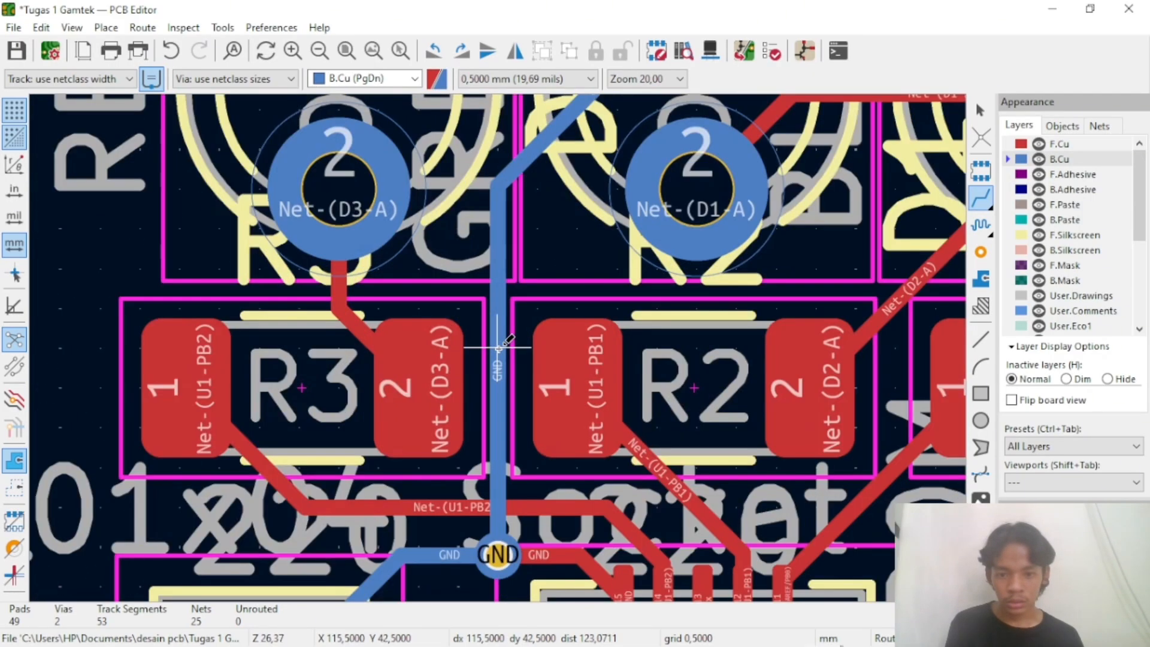
{"action": "scroll", "coordinate": [509, 344], "scroll_direction": "down", "scroll_amount": 3}
{"action": "scroll", "coordinate": [519, 352], "scroll_direction": "down", "scroll_amount": 5}
{"action": "scroll", "coordinate": [488, 347], "scroll_direction": "up", "scroll_amount": 4}
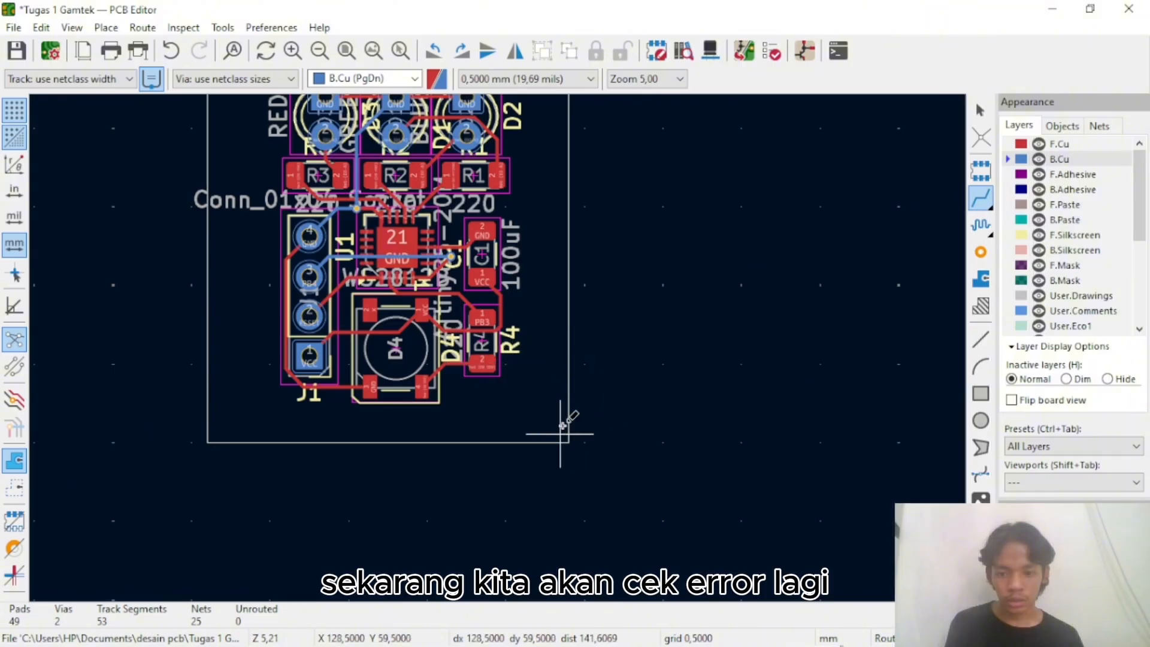
Run the design rules check on the fully routed board and review the listed violations
{"action": "right_click", "coordinate": [693, 324]}
{"action": "left_click", "coordinate": [778, 109]}
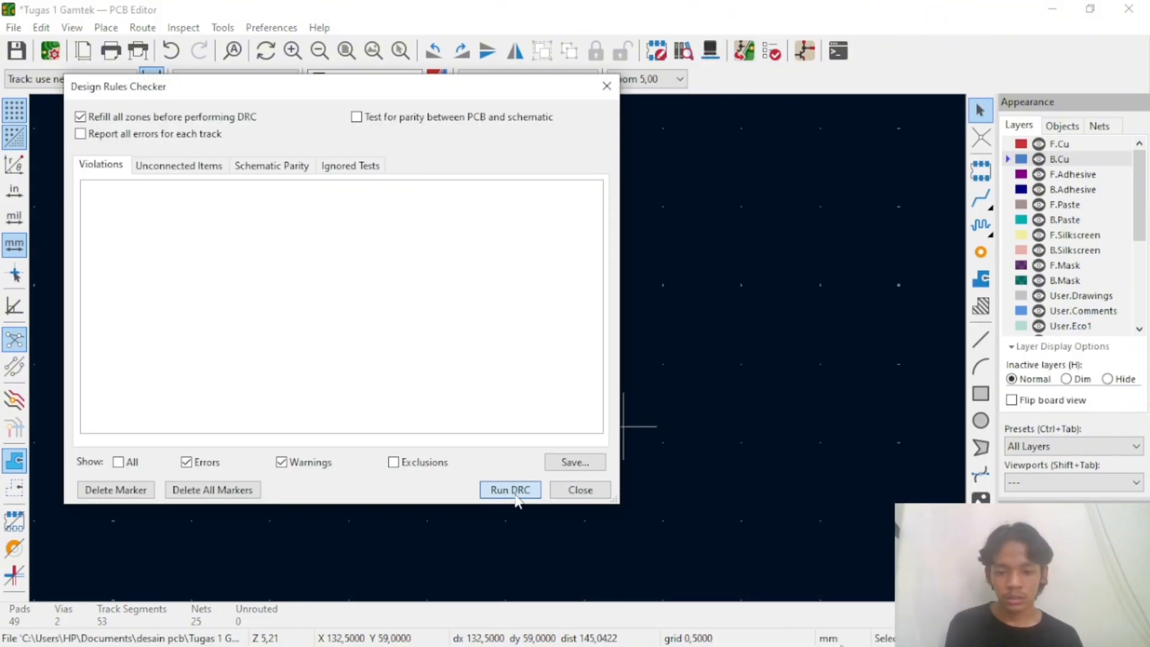
{"action": "left_click", "coordinate": [510, 490]}
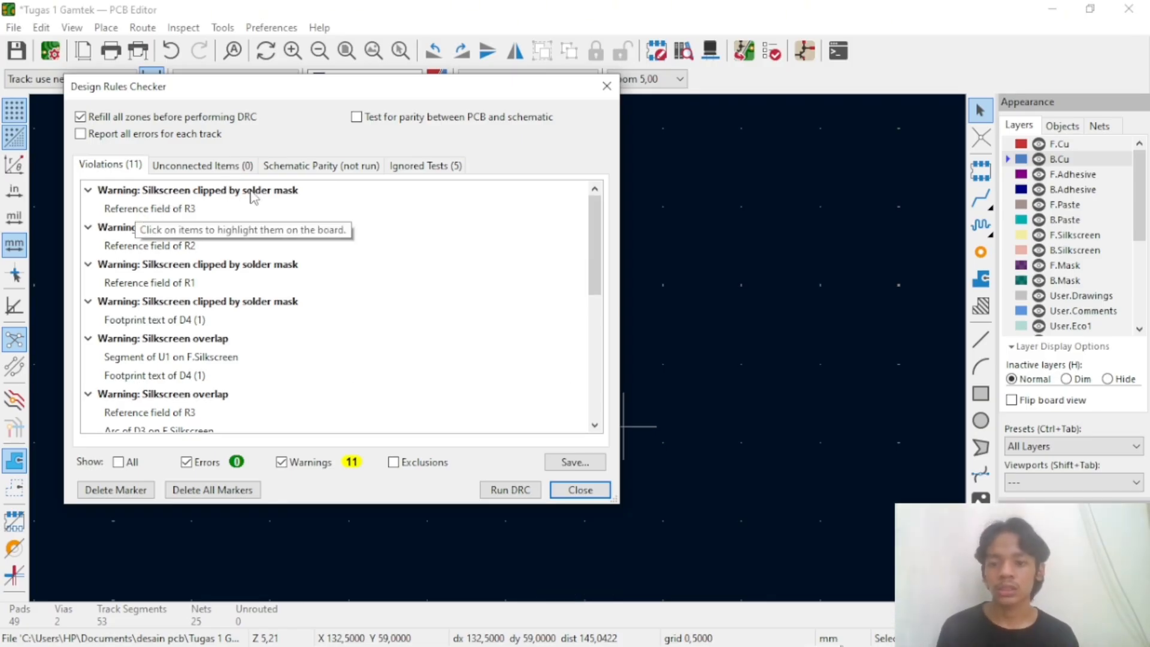
{"action": "left_click", "coordinate": [586, 492]}
{"action": "scroll", "coordinate": [330, 225], "scroll_direction": "up", "scroll_amount": 3}
{"action": "scroll", "coordinate": [497, 334], "scroll_direction": "down", "scroll_amount": 3}
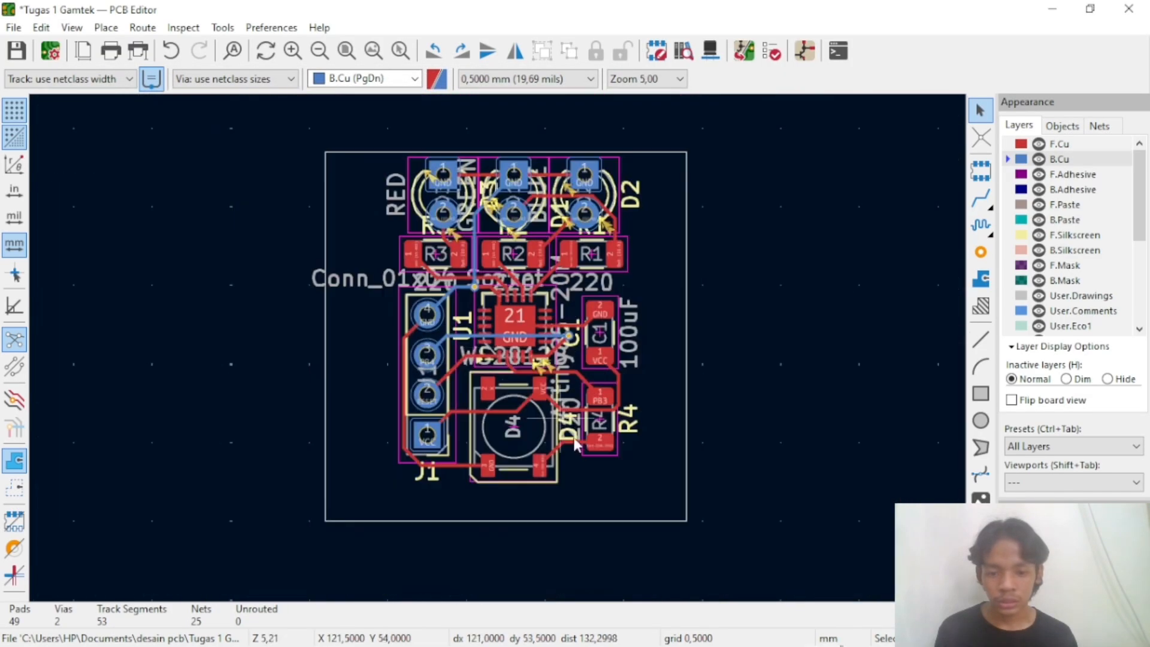
Move D4's reference text to the middle of D4 and R4's reference text onto R4's body
{"action": "scroll", "coordinate": [608, 496], "scroll_direction": "up", "scroll_amount": 3}
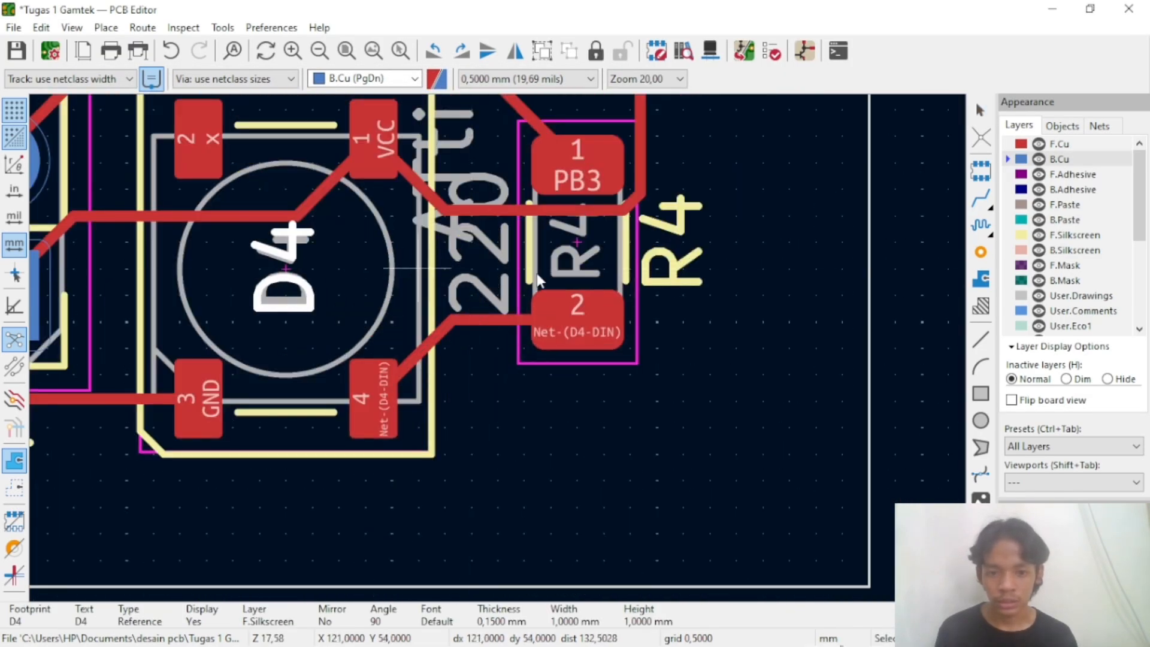
{"action": "left_click_drag", "start_coordinate": [691, 260], "coordinate": [583, 249]}
{"action": "mouse_move", "coordinate": [600, 366]}
{"action": "left_mouse_down"}
{"action": "mouse_move", "coordinate": [444, 372]}
{"action": "mouse_move", "coordinate": [737, 424]}
{"action": "mouse_move", "coordinate": [740, 521]}
{"action": "left_mouse_up"}
Move and rotate D4's silkscreen text "1" inside its outline, and place the WS2812B value text over D4's lower part
{"action": "scroll", "coordinate": [552, 161], "scroll_direction": "up", "scroll_amount": 1}
{"action": "middle_click_drag", "start_coordinate": [498, 346], "coordinate": [460, 108]}
{"action": "left_click", "coordinate": [488, 424]}
{"action": "scroll", "coordinate": [415, 505], "scroll_direction": "down", "scroll_amount": 1}
{"action": "left_click_drag", "start_coordinate": [532, 424], "coordinate": [480, 400]}
{"action": "scroll", "coordinate": [517, 250], "scroll_direction": "down", "scroll_amount": 2}
{"action": "scroll", "coordinate": [476, 123], "scroll_direction": "up", "scroll_amount": 3}
{"action": "left_click_drag", "start_coordinate": [511, 362], "coordinate": [418, 294]}
{"action": "scroll", "coordinate": [218, 228], "scroll_direction": "down", "scroll_amount": 1}
{"action": "key", "text": "r"}
{"action": "key", "text": "r"}
Move D3's reference text out of the LED row to the outer left side of D3
{"action": "left_click", "coordinate": [377, 413]}
{"action": "left_click_drag", "start_coordinate": [377, 410], "coordinate": [377, 479]}
{"action": "left_click_drag", "start_coordinate": [415, 300], "coordinate": [375, 350]}
{"action": "middle_click_drag", "start_coordinate": [374, 350], "coordinate": [348, 298]}
{"action": "left_click_drag", "start_coordinate": [339, 427], "coordinate": [499, 350]}
{"action": "left_click_drag", "start_coordinate": [339, 295], "coordinate": [339, 347]}
{"action": "scroll", "coordinate": [371, 349], "scroll_direction": "down", "scroll_amount": 2}
{"action": "scroll", "coordinate": [521, 371], "scroll_direction": "up", "scroll_amount": 2}
Rotate D1's reference text to horizontal and place it in the gap above R3 and R2
{"action": "left_click_drag", "start_coordinate": [702, 397], "coordinate": [453, 316]}
{"action": "key", "text": "r"}
{"action": "scroll", "coordinate": [422, 200], "scroll_direction": "up", "scroll_amount": 3}
{"action": "scroll", "coordinate": [453, 316], "scroll_direction": "down", "scroll_amount": 3}
{"action": "middle_click_drag", "start_coordinate": [453, 316], "coordinate": [403, 151]}
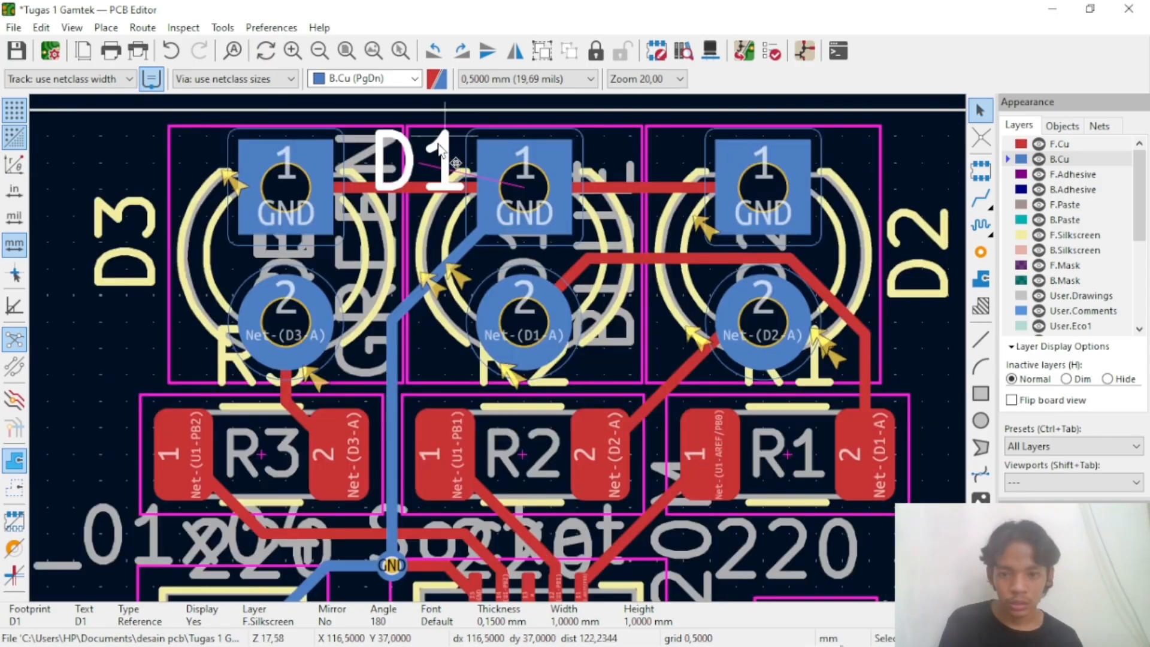
{"action": "key", "text": "e"}
{"action": "key", "text": "Escape"}
Move the reference texts of R1, R2 and R3 onto their resistor bodies between the pads
{"action": "scroll", "coordinate": [338, 252], "scroll_direction": "up", "scroll_amount": 1}
{"action": "middle_click_drag", "start_coordinate": [934, 470], "coordinate": [365, 344]}
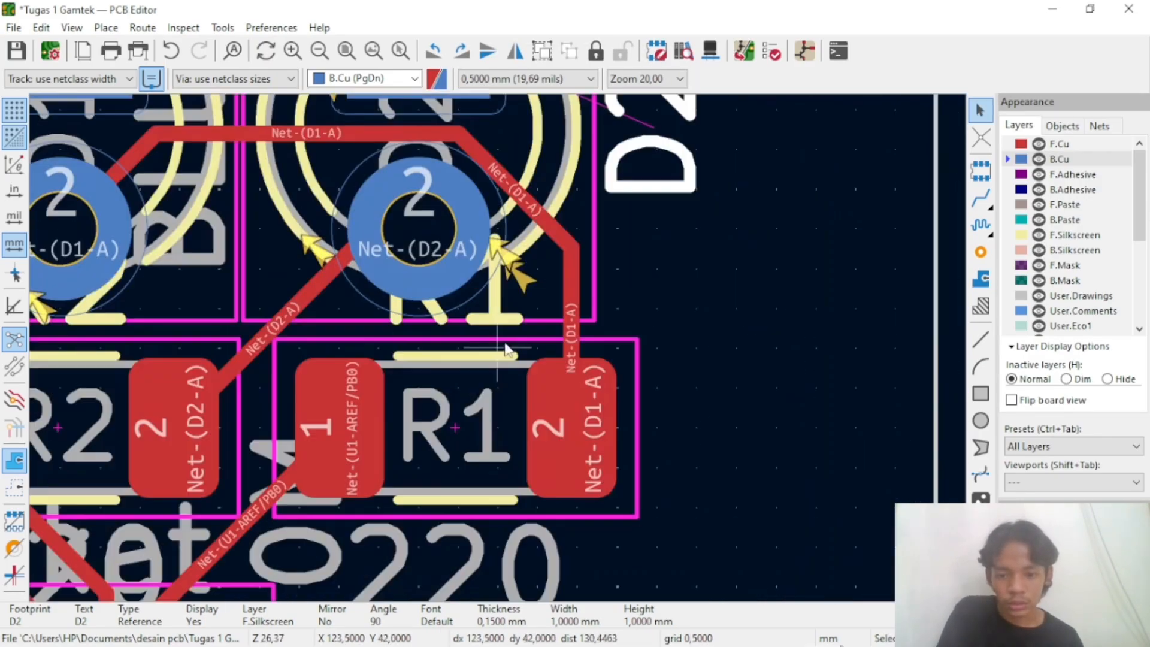
{"action": "left_click_drag", "start_coordinate": [494, 306], "coordinate": [462, 441]}
{"action": "scroll", "coordinate": [462, 441], "scroll_direction": "down", "scroll_amount": 1}
{"action": "middle_click_drag", "start_coordinate": [465, 438], "coordinate": [708, 272]}
{"action": "left_click_drag", "start_coordinate": [443, 180], "coordinate": [442, 268]}
{"action": "middle_click_drag", "start_coordinate": [173, 195], "coordinate": [440, 303]}
{"action": "left_click_drag", "start_coordinate": [440, 302], "coordinate": [440, 398]}
{"action": "scroll", "coordinate": [440, 372], "scroll_direction": "down", "scroll_amount": 3}
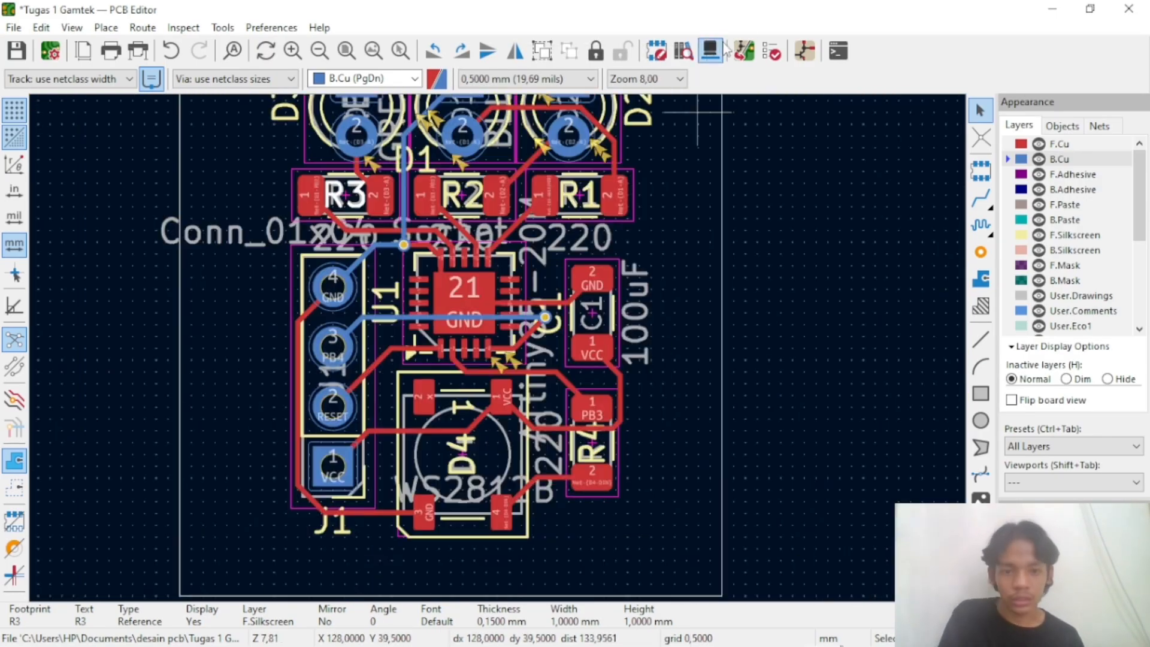
Rerun the design rules check and locate the remaining violation on the board
{"action": "left_click", "coordinate": [772, 51]}
{"action": "left_click", "coordinate": [508, 488]}
{"action": "left_click", "coordinate": [260, 188]}
{"action": "left_click", "coordinate": [581, 490]}
Rotate R4's reference text to horizontal and place it just below R4
{"action": "scroll", "coordinate": [838, 407], "scroll_direction": "up", "scroll_amount": 6}
{"action": "left_click", "coordinate": [555, 250]}
{"action": "left_click_drag", "start_coordinate": [563, 335], "coordinate": [495, 381]}
{"action": "scroll", "coordinate": [674, 307], "scroll_direction": "down", "scroll_amount": 3}
{"action": "scroll", "coordinate": [426, 364], "scroll_direction": "up", "scroll_amount": 2}
{"action": "scroll", "coordinate": [500, 489], "scroll_direction": "down", "scroll_amount": 2}
{"action": "key", "text": "r"}
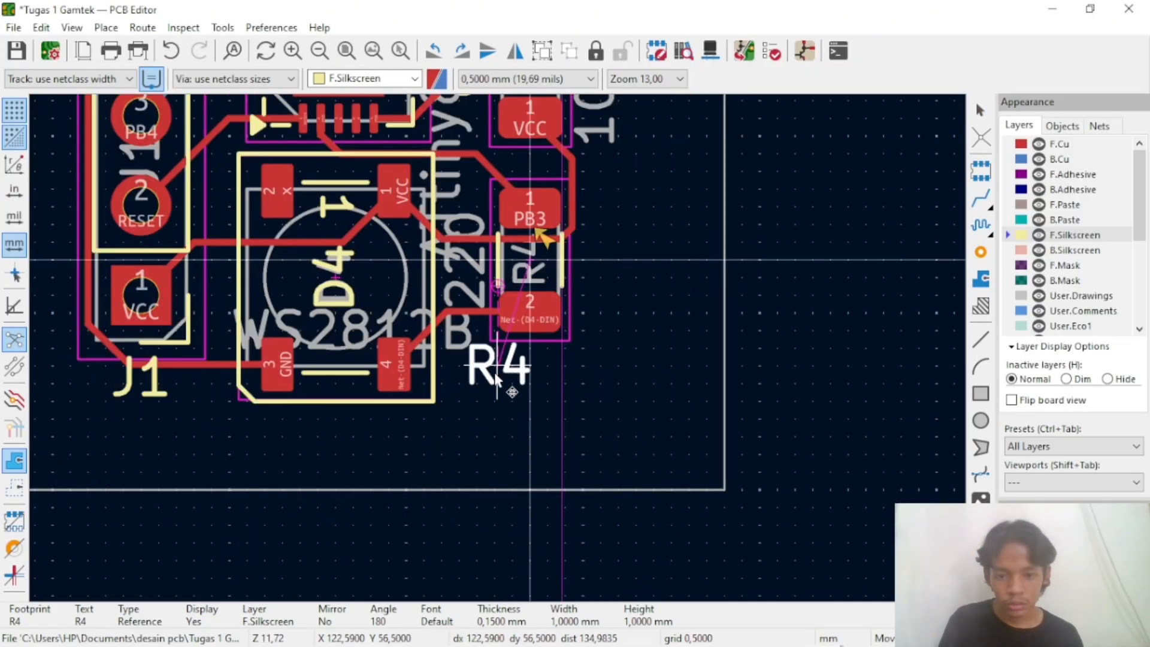
{"action": "left_click", "coordinate": [494, 371]}
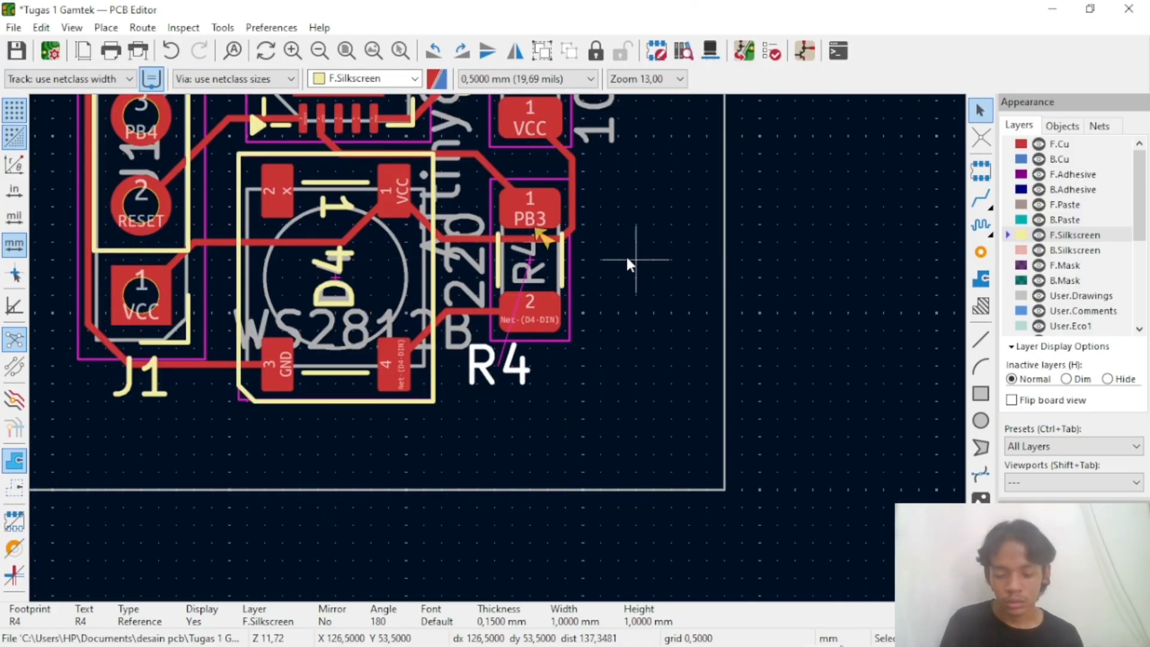
Run the design rules check again after repositioning R4's reference text
{"action": "left_click", "coordinate": [772, 54]}
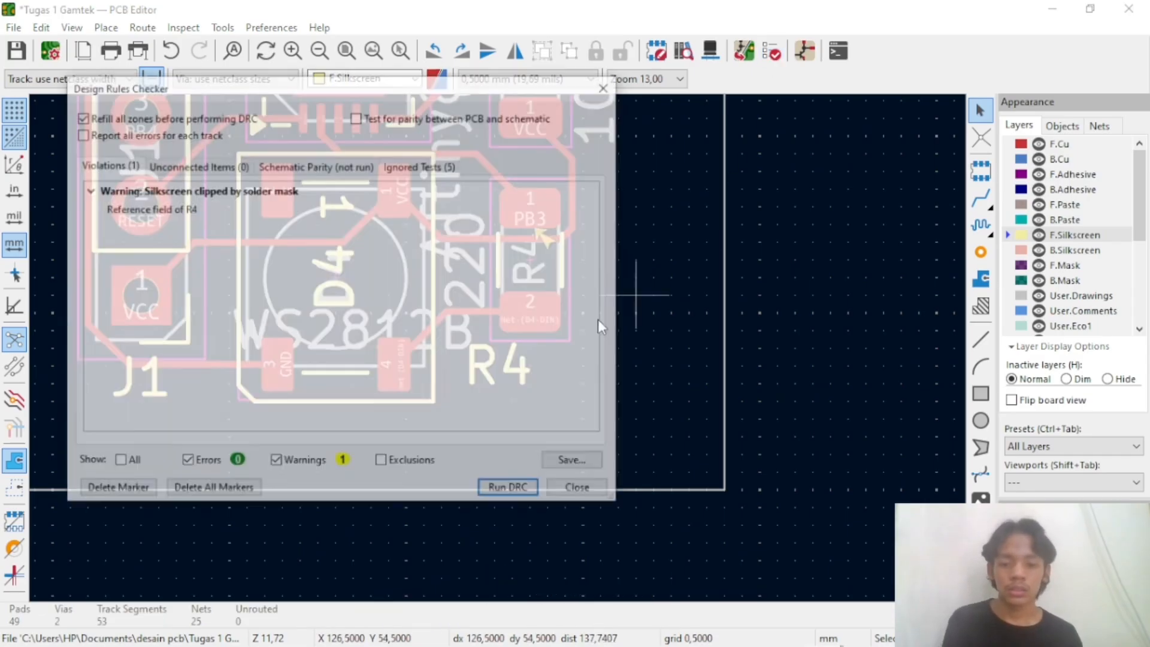
{"action": "left_click", "coordinate": [486, 493]}
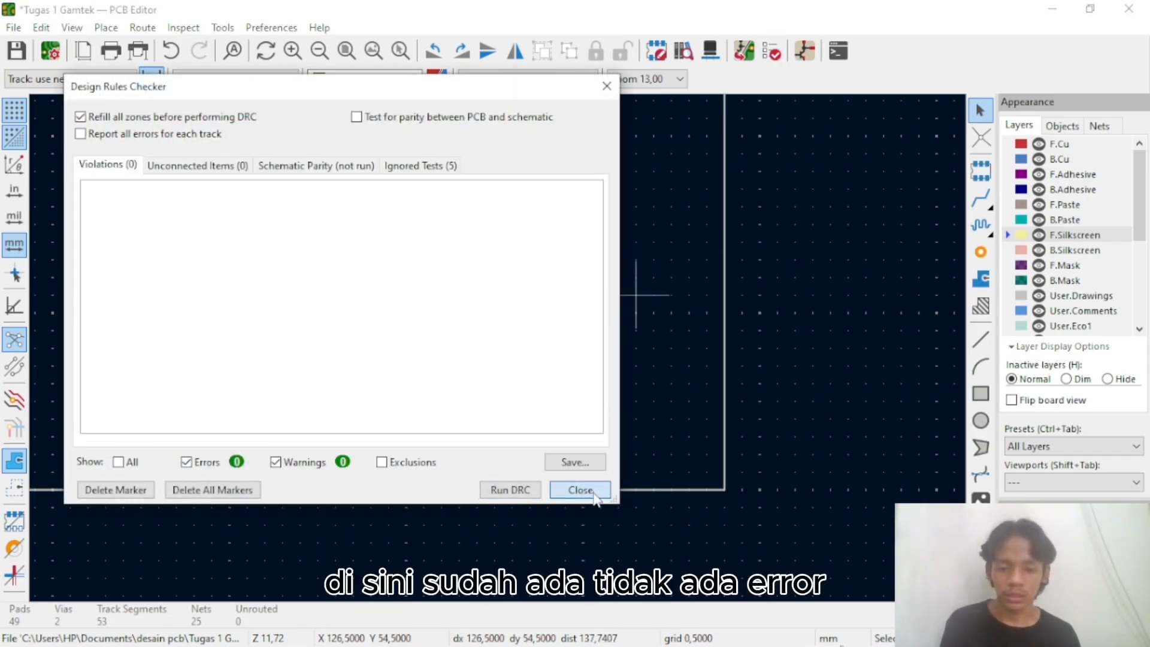
{"action": "left_click", "coordinate": [592, 491]}
Rotate J1's Conn_01x04_Socket value text to vertical and place it along the left side of J1
{"action": "scroll", "coordinate": [348, 351], "scroll_direction": "down", "scroll_amount": 5}
{"action": "scroll", "coordinate": [386, 422], "scroll_direction": "up", "scroll_amount": 2}
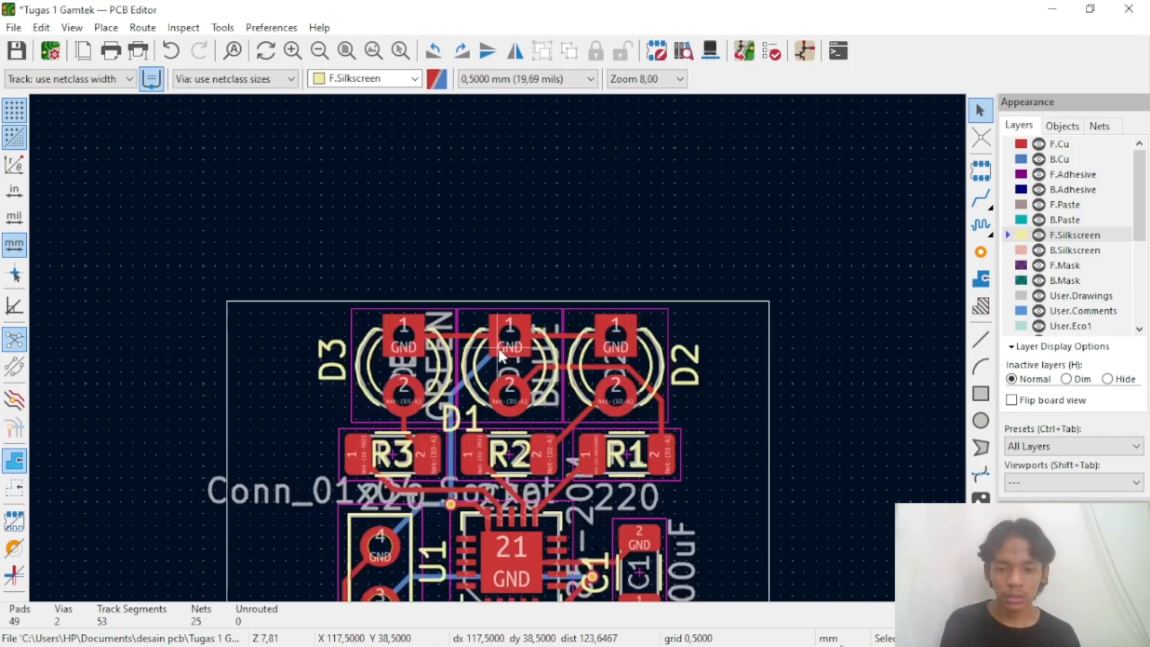
{"action": "scroll", "coordinate": [387, 422], "scroll_direction": "down", "scroll_amount": 2}
{"action": "scroll", "coordinate": [386, 422], "scroll_direction": "up", "scroll_amount": 3}
{"action": "left_click", "coordinate": [510, 342]}
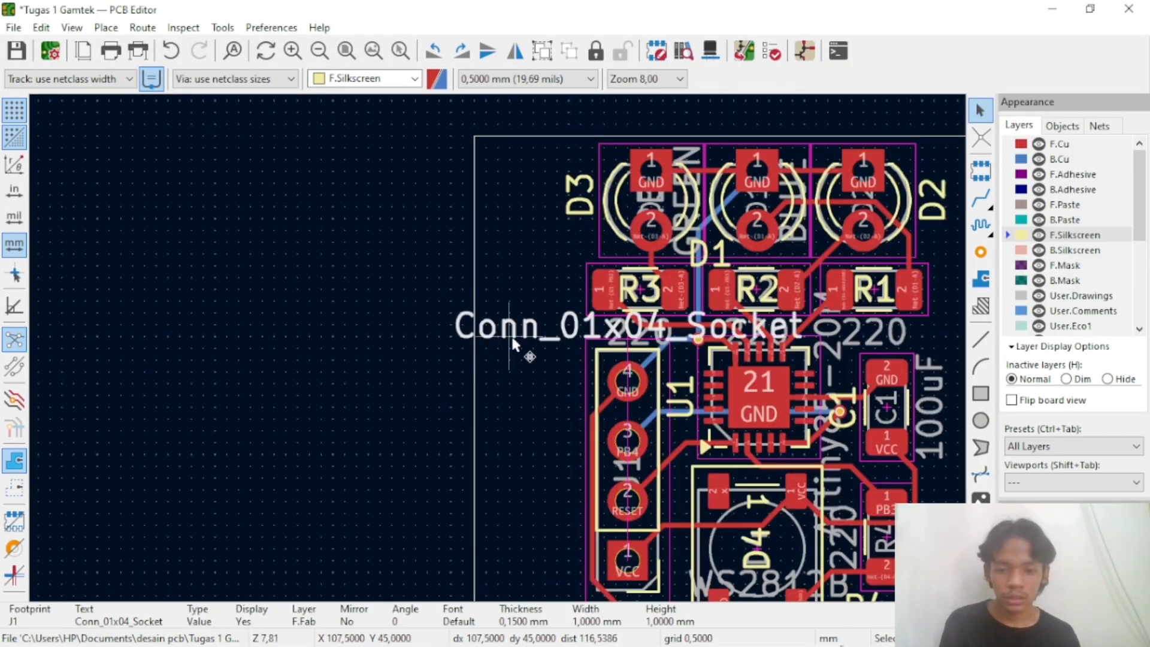
{"action": "left_click_drag", "start_coordinate": [521, 326], "coordinate": [567, 425]}
{"action": "key", "text": "r"}
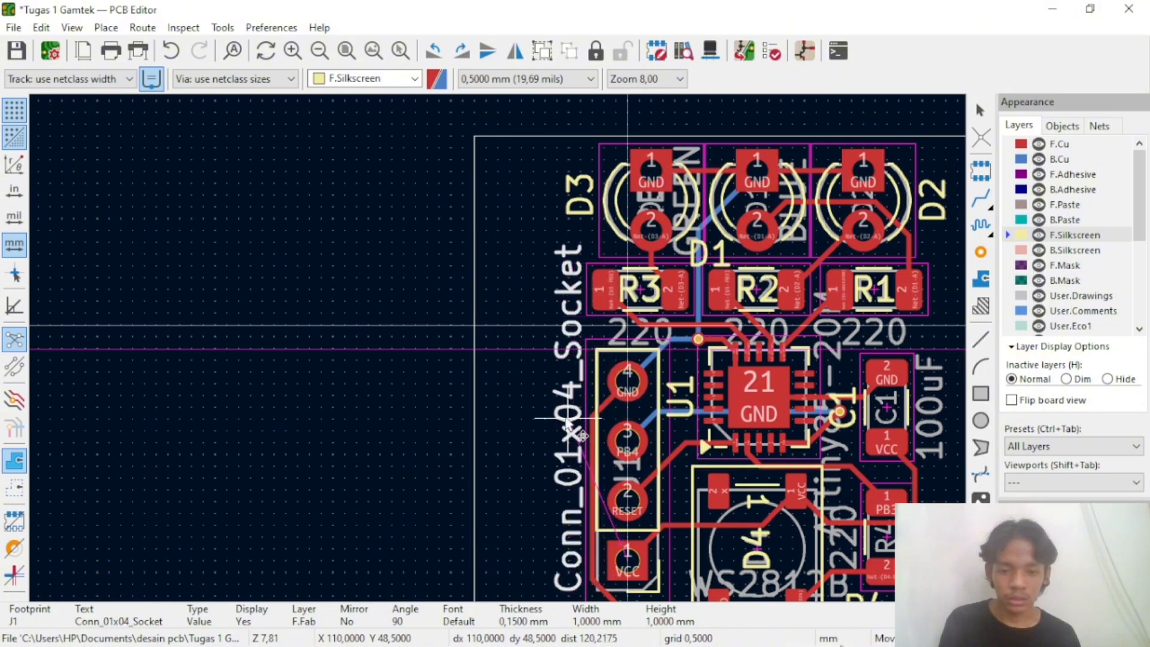
{"action": "left_click", "coordinate": [567, 425]}
Pull the right edge of the Edge.Cuts rectangle inward to make the board 19.5 mm wide
{"action": "scroll", "coordinate": [568, 425], "scroll_direction": "down", "scroll_amount": 2}
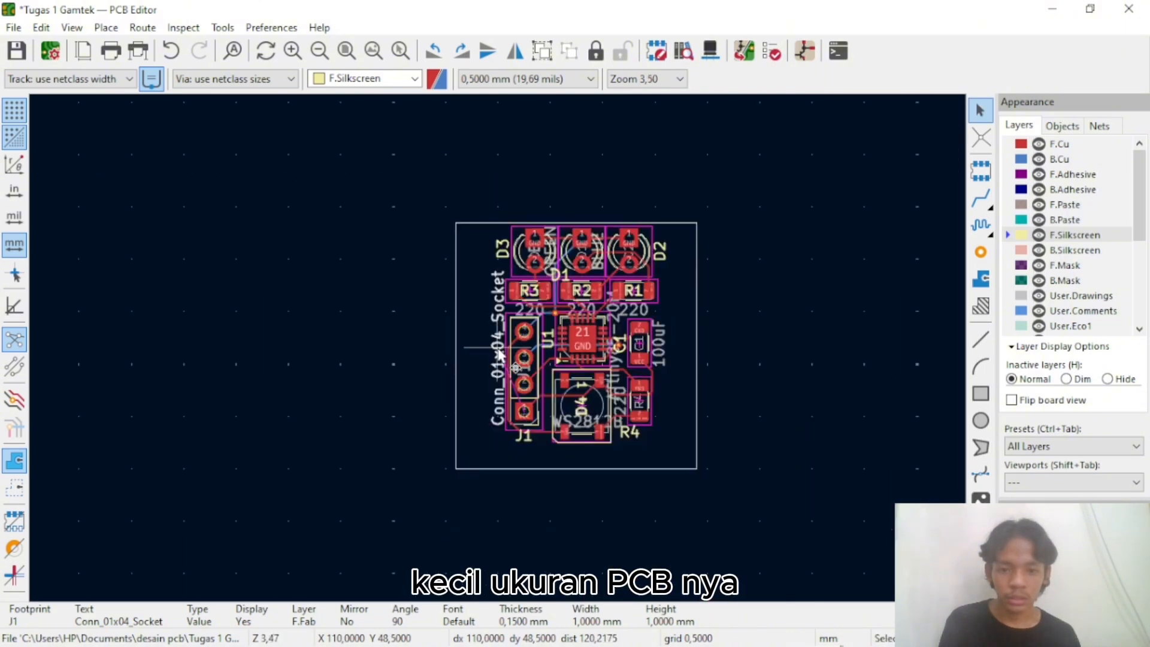
{"action": "scroll", "coordinate": [499, 352], "scroll_direction": "up", "scroll_amount": 4}
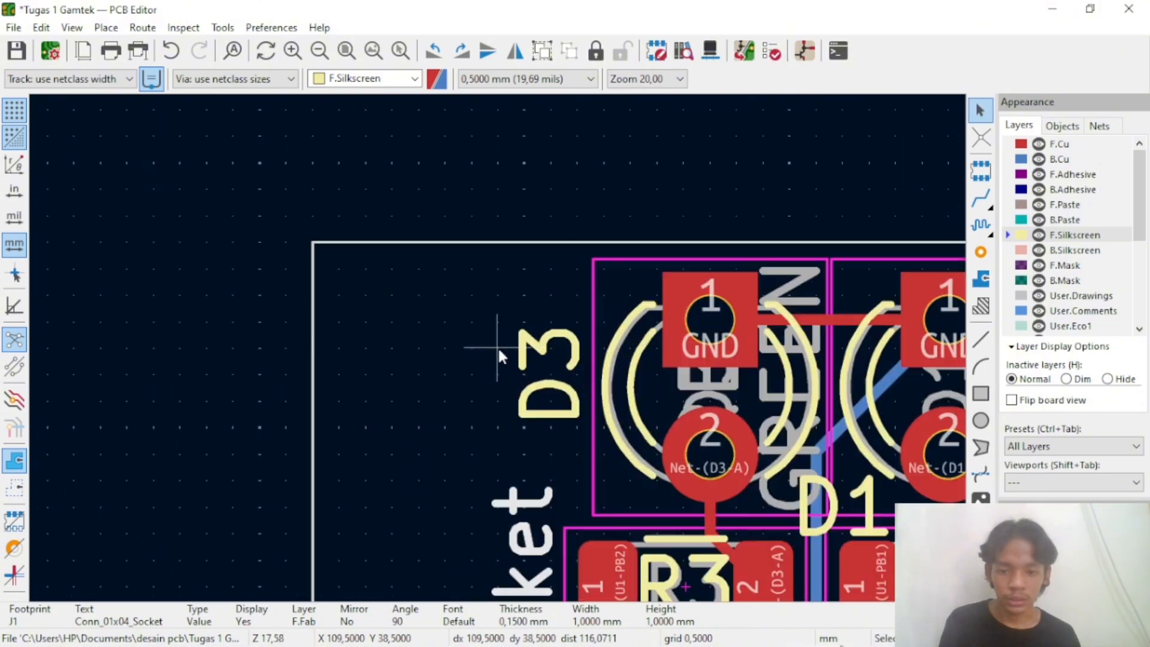
{"action": "scroll", "coordinate": [499, 352], "scroll_direction": "down", "scroll_amount": 4}
{"action": "scroll", "coordinate": [501, 354], "scroll_direction": "down", "scroll_amount": 2}
{"action": "scroll", "coordinate": [498, 347], "scroll_direction": "up", "scroll_amount": 4}
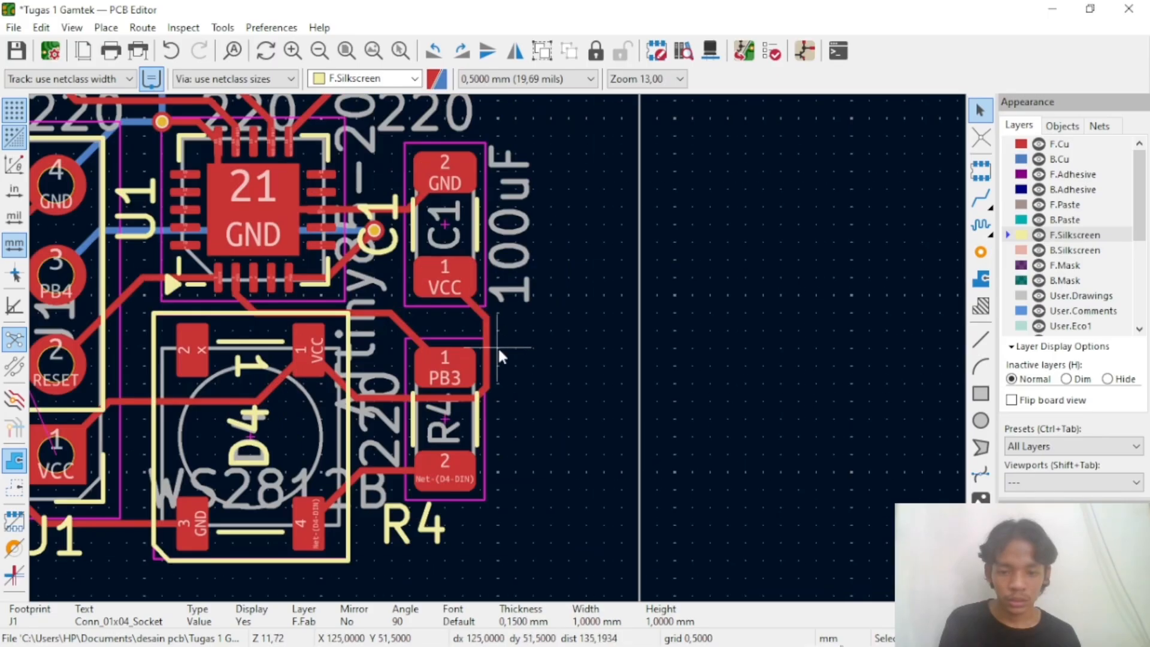
{"action": "scroll", "coordinate": [498, 347], "scroll_direction": "down", "scroll_amount": 2}
{"action": "scroll", "coordinate": [498, 347], "scroll_direction": "up", "scroll_amount": 2}
{"action": "scroll", "coordinate": [498, 346], "scroll_direction": "down", "scroll_amount": 2}
{"action": "scroll", "coordinate": [498, 346], "scroll_direction": "up", "scroll_amount": 1}
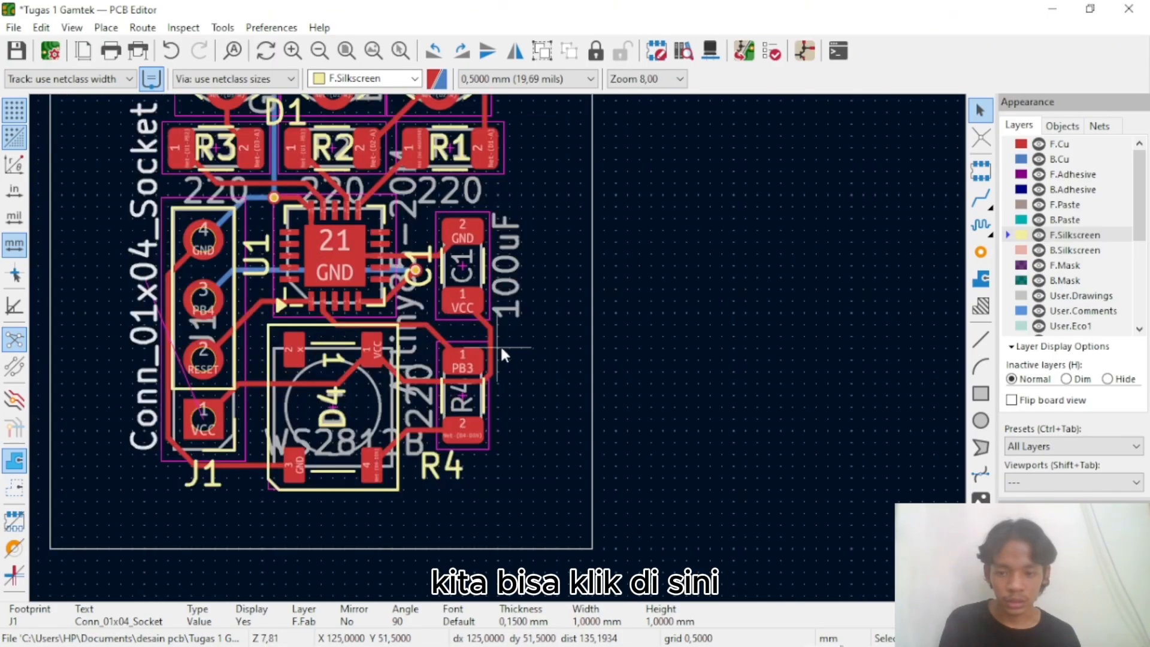
{"action": "left_click", "coordinate": [589, 311]}
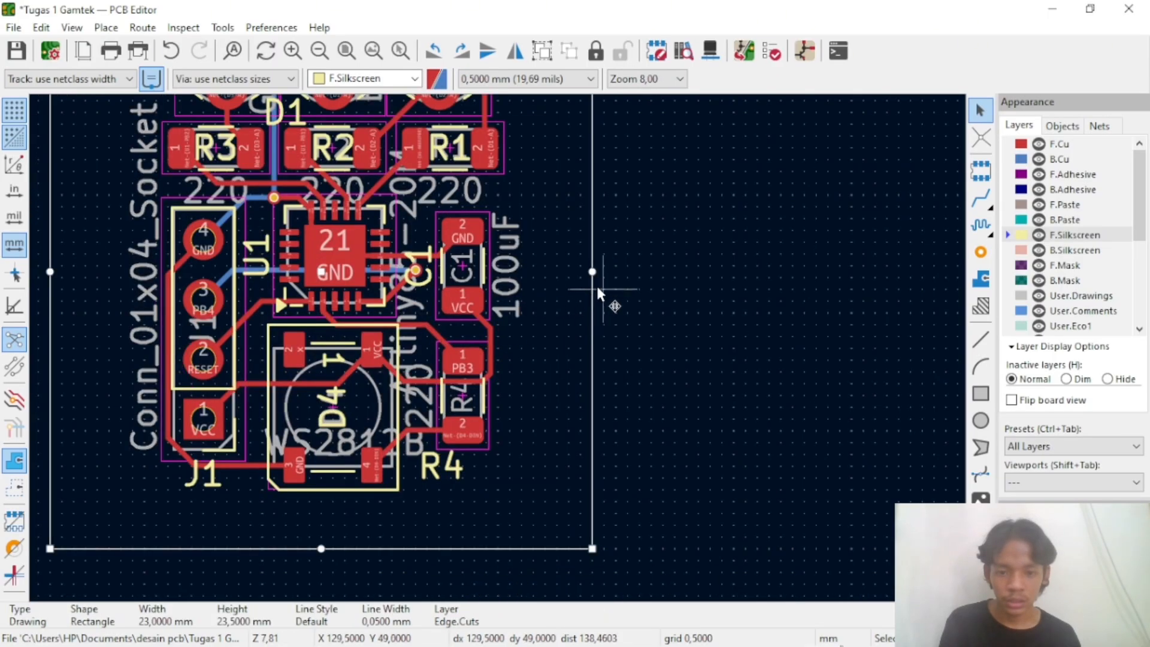
{"action": "left_click_drag", "start_coordinate": [595, 272], "coordinate": [514, 274]}
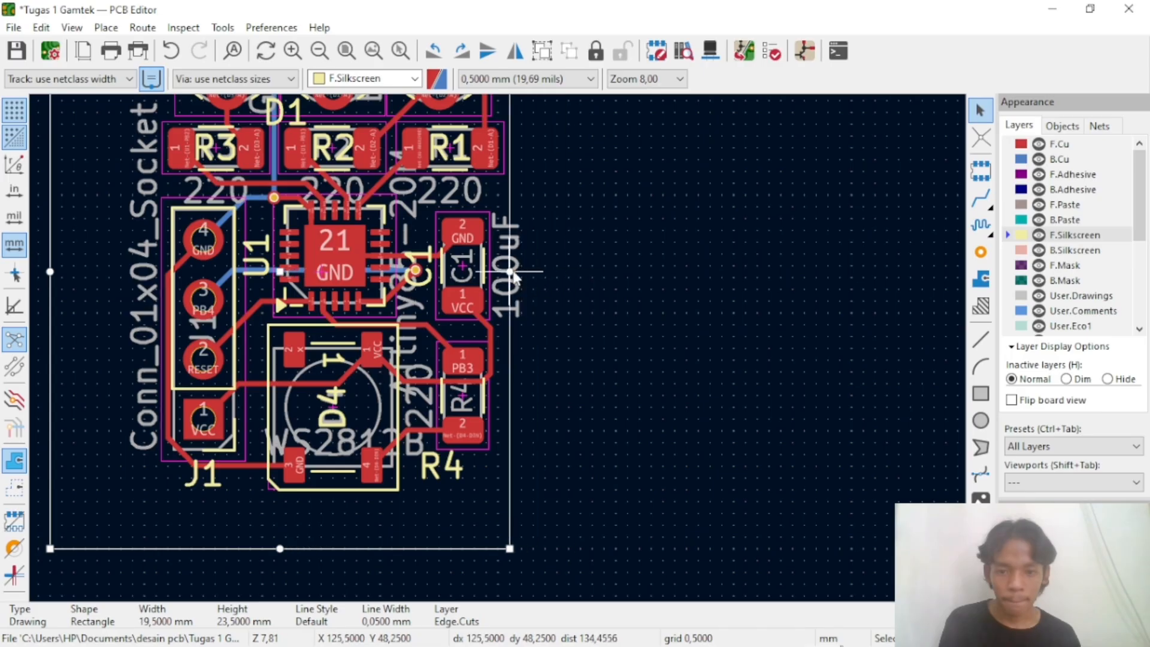
Pull the board outline's left and bottom edges inward to a width of 16 mm and a height of 21.5 mm
{"action": "scroll", "coordinate": [513, 275], "scroll_direction": "down", "scroll_amount": 3}
{"action": "scroll", "coordinate": [286, 430], "scroll_direction": "up", "scroll_amount": 3}
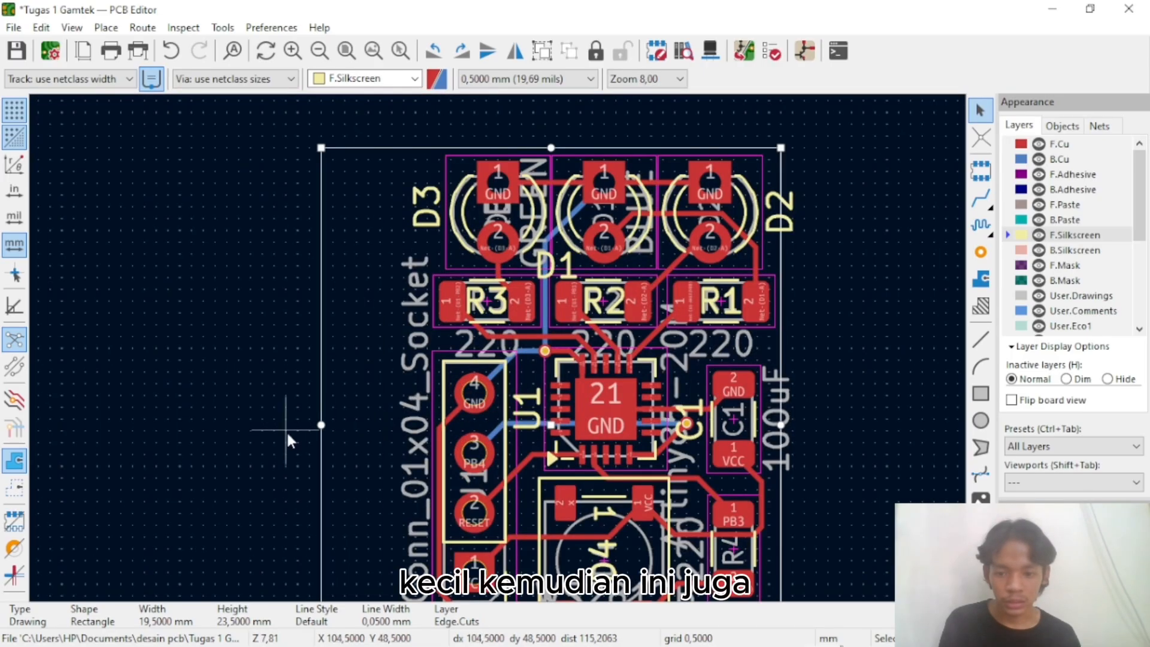
{"action": "left_click_drag", "start_coordinate": [318, 425], "coordinate": [400, 426]}
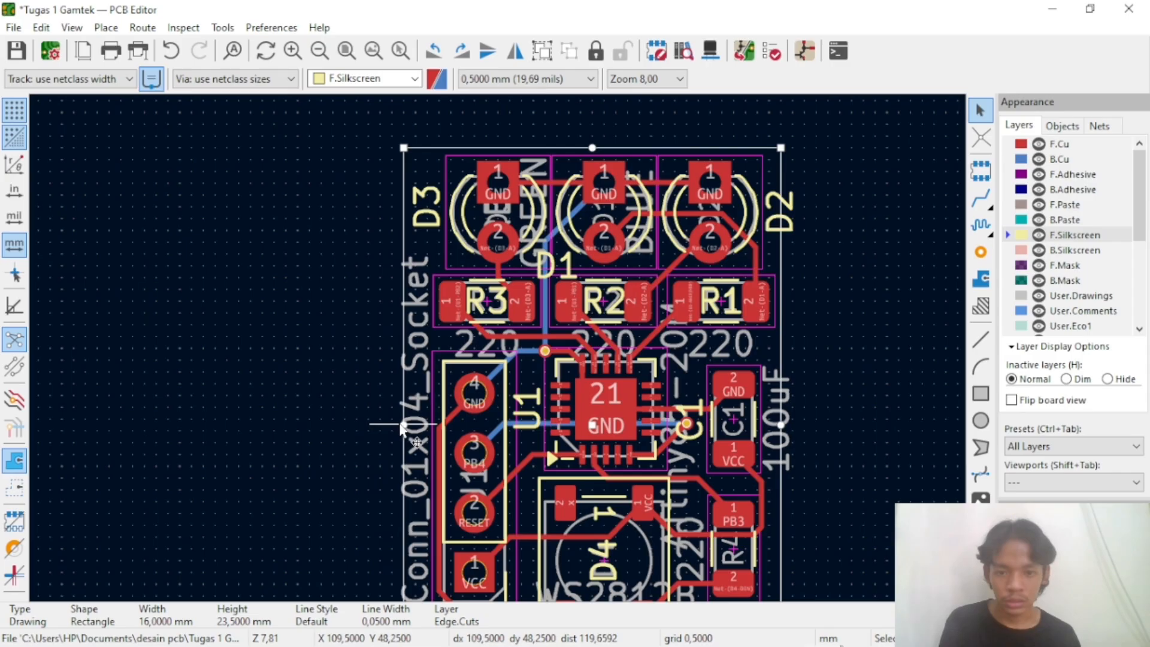
{"action": "scroll", "coordinate": [400, 424], "scroll_direction": "down", "scroll_amount": 3}
{"action": "scroll", "coordinate": [499, 351], "scroll_direction": "up", "scroll_amount": 2}
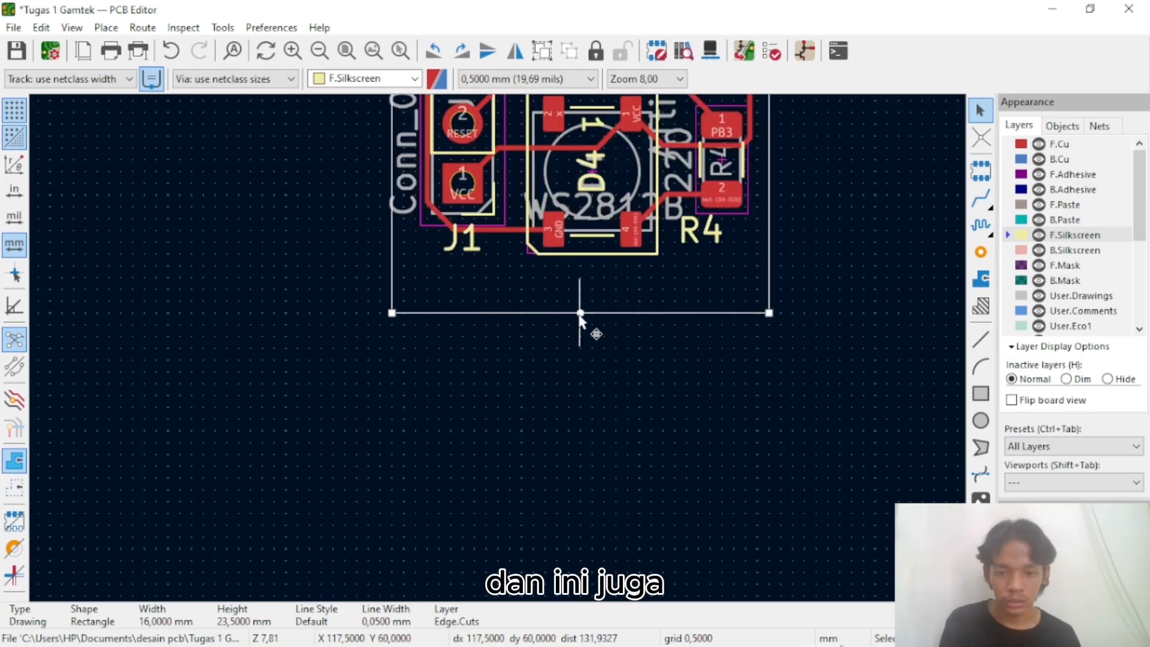
{"action": "left_click_drag", "start_coordinate": [580, 316], "coordinate": [588, 263]}
{"action": "scroll", "coordinate": [589, 263], "scroll_direction": "down", "scroll_amount": 5}
{"action": "scroll", "coordinate": [498, 293], "scroll_direction": "up", "scroll_amount": 3}
{"action": "scroll", "coordinate": [501, 355], "scroll_direction": "up", "scroll_amount": 2}
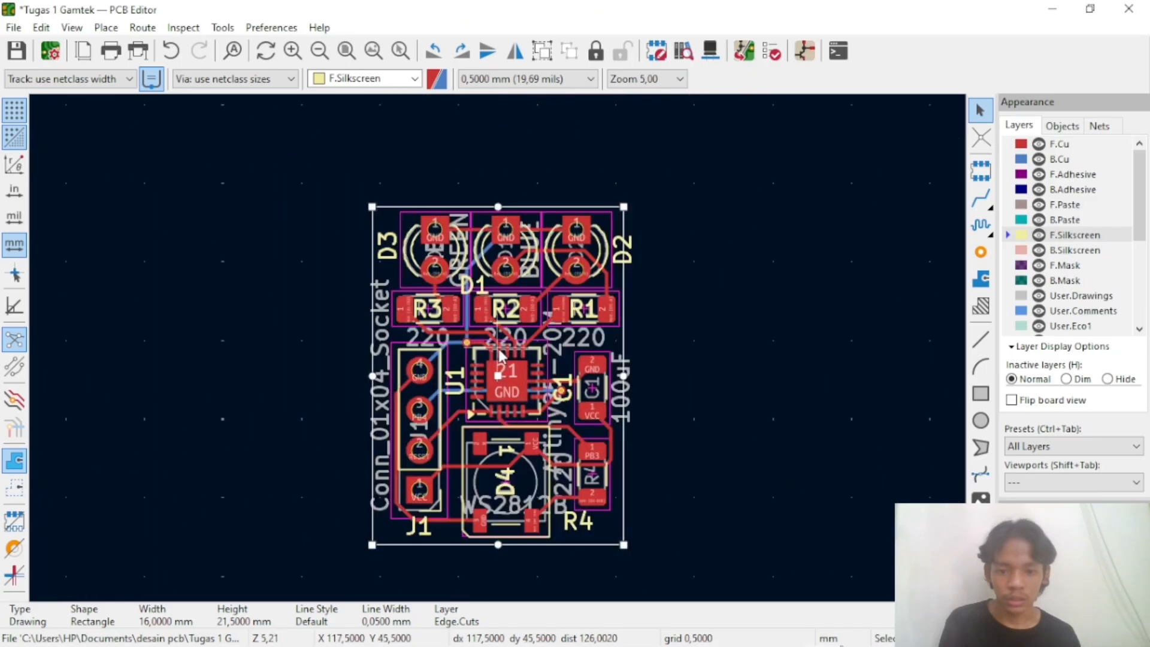
Inspect the reduced board in the 3D Viewer from several angles, and return to the PCB layout
{"action": "left_click", "coordinate": [712, 56]}
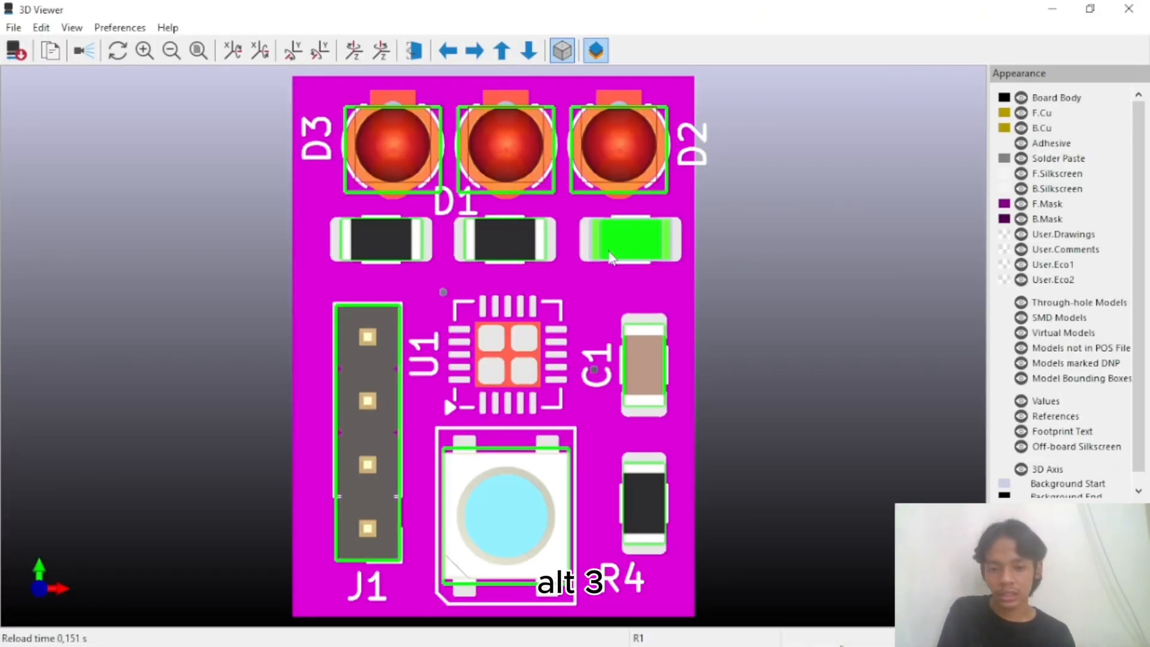
{"action": "scroll", "coordinate": [631, 239], "scroll_direction": "down", "scroll_amount": 3}
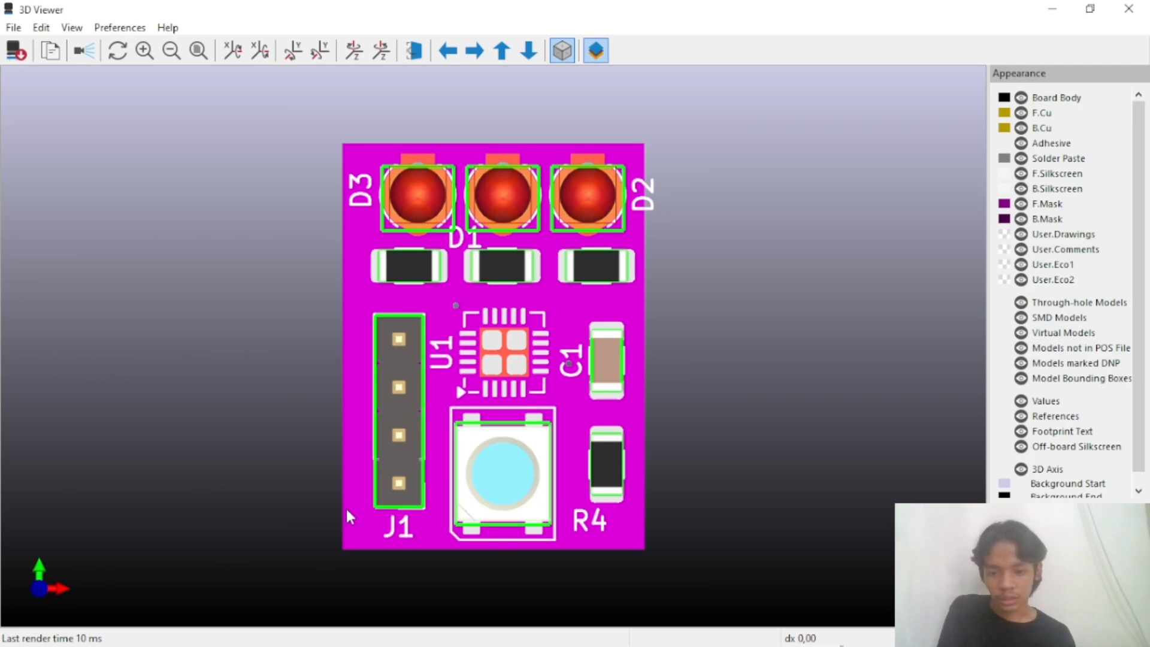
{"action": "left_click_drag", "start_coordinate": [346, 507], "coordinate": [321, 417]}
{"action": "left_click_drag", "start_coordinate": [615, 255], "coordinate": [518, 400]}
{"action": "right_click", "coordinate": [478, 487]}
{"action": "left_click", "coordinate": [499, 493]}
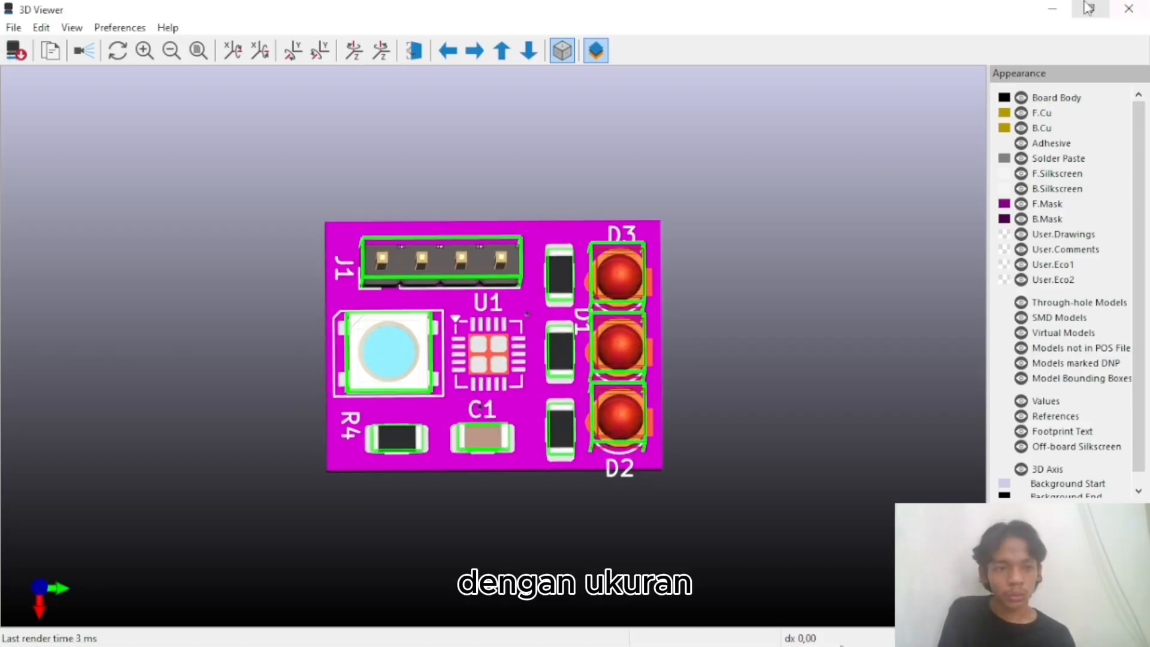
{"action": "left_click", "coordinate": [1051, 9]}
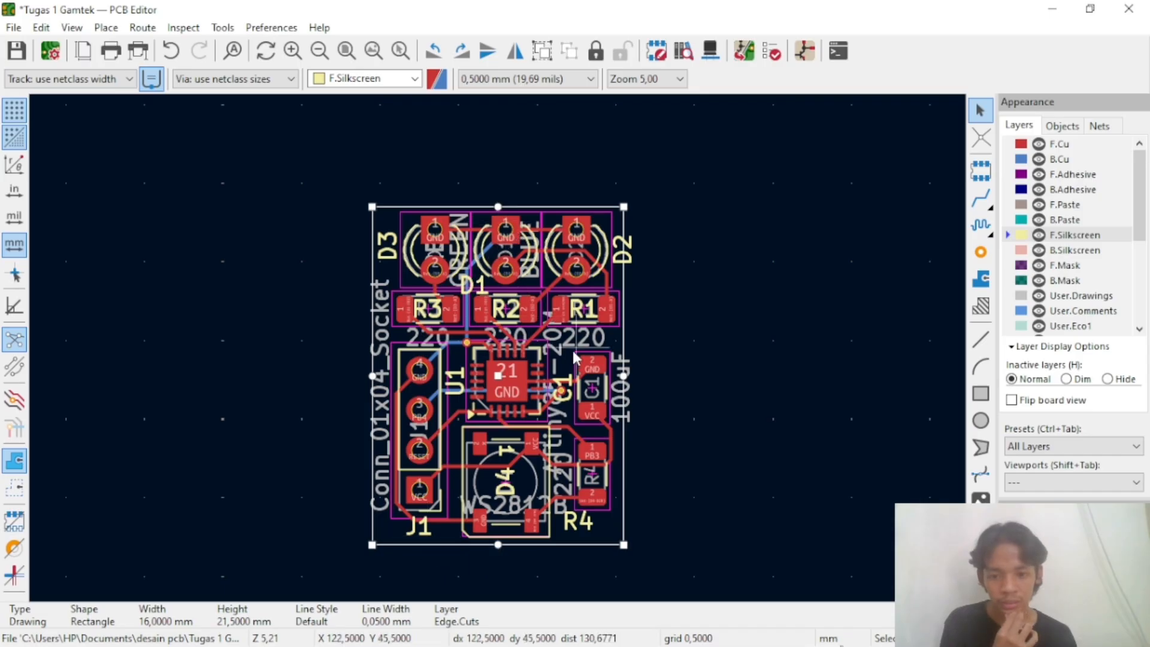
Move the board outline's right edge outward to a width of 17 mm to enclose the 100uF text
{"action": "scroll", "coordinate": [383, 354], "scroll_direction": "up", "scroll_amount": 2}
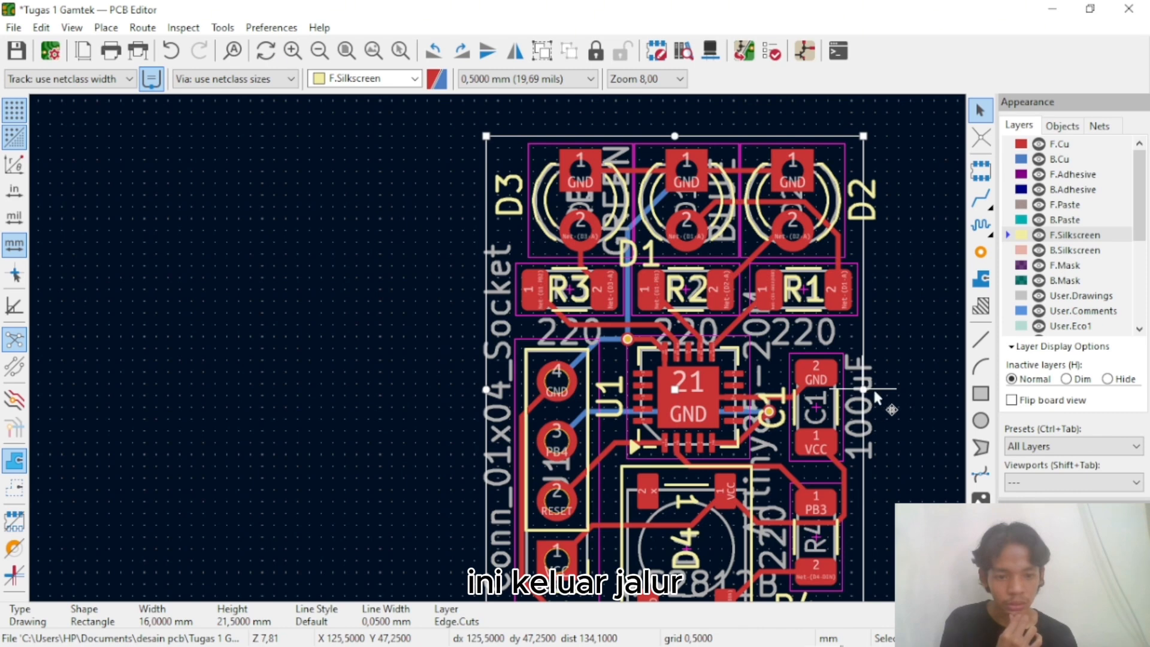
{"action": "left_click_drag", "start_coordinate": [874, 392], "coordinate": [882, 389]}
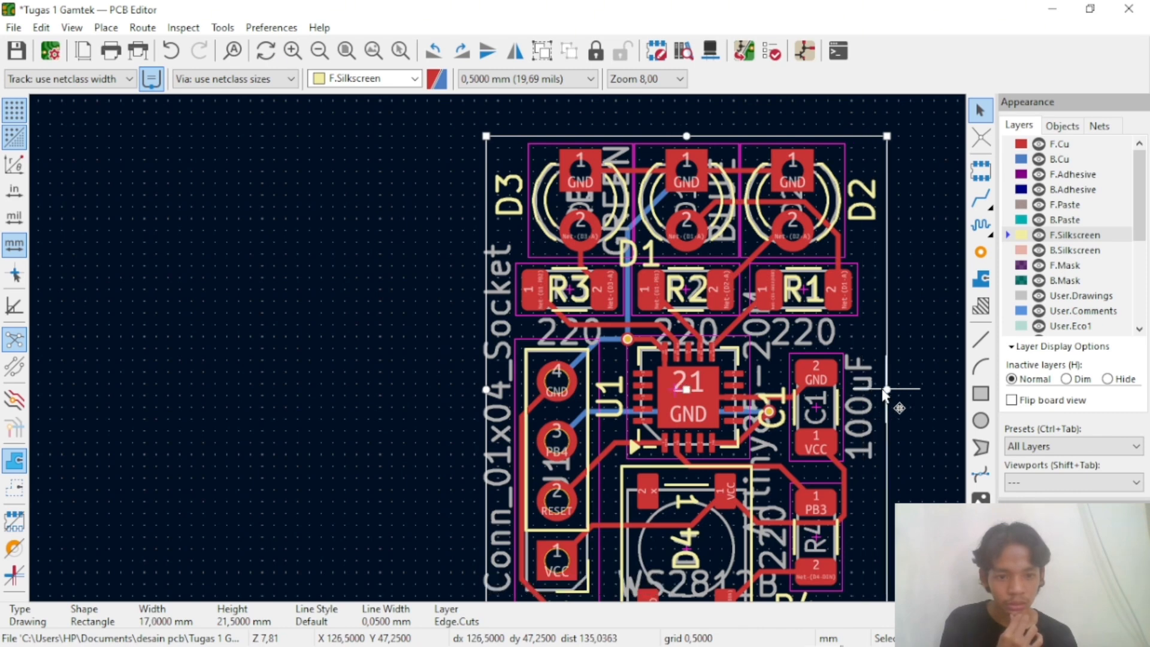
{"action": "scroll", "coordinate": [500, 357], "scroll_direction": "down", "scroll_amount": 1}
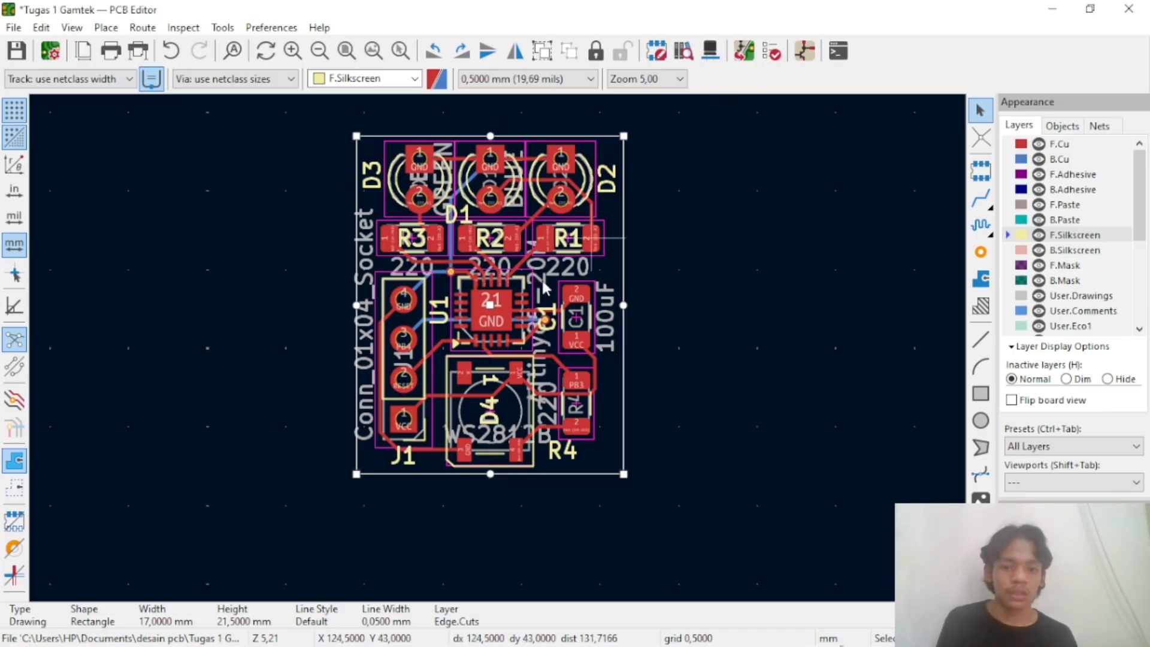
{"action": "scroll", "coordinate": [495, 314], "scroll_direction": "up", "scroll_amount": 1}
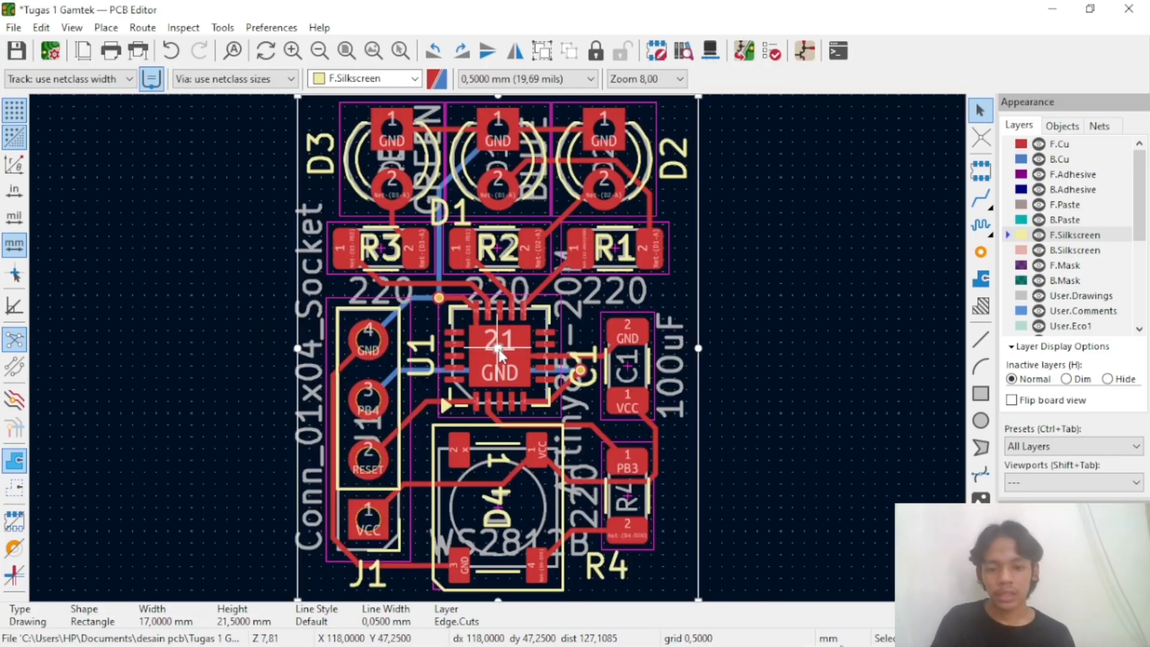
{"action": "scroll", "coordinate": [500, 353], "scroll_direction": "down", "scroll_amount": 1}
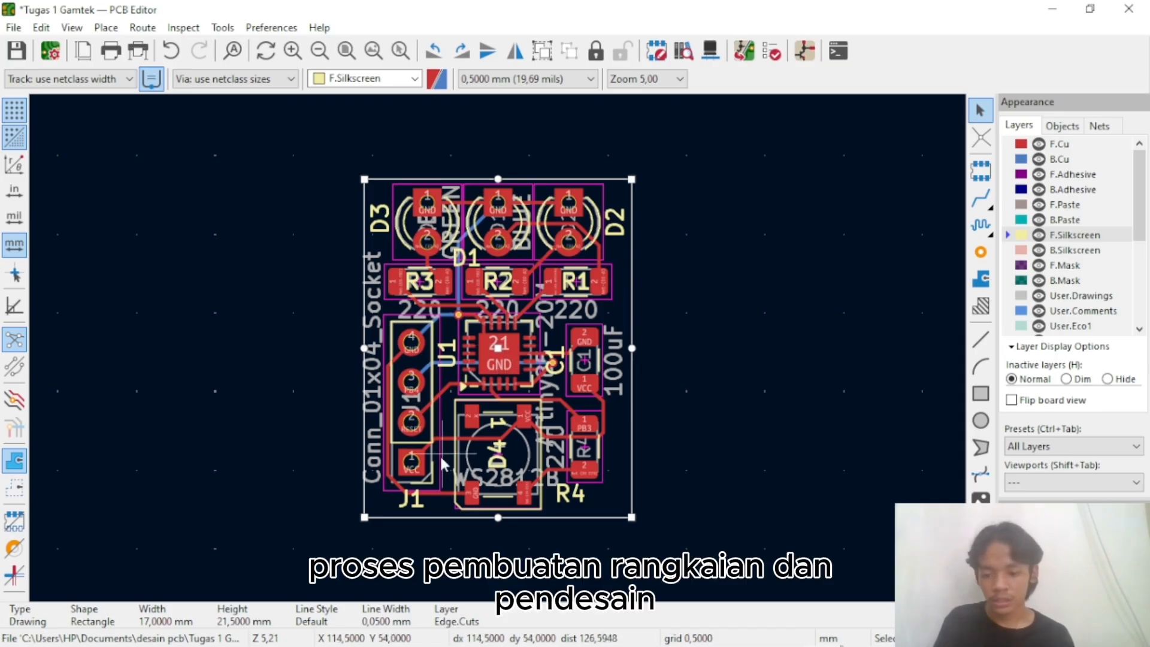
{"action": "scroll", "coordinate": [498, 347], "scroll_direction": "up", "scroll_amount": 1}
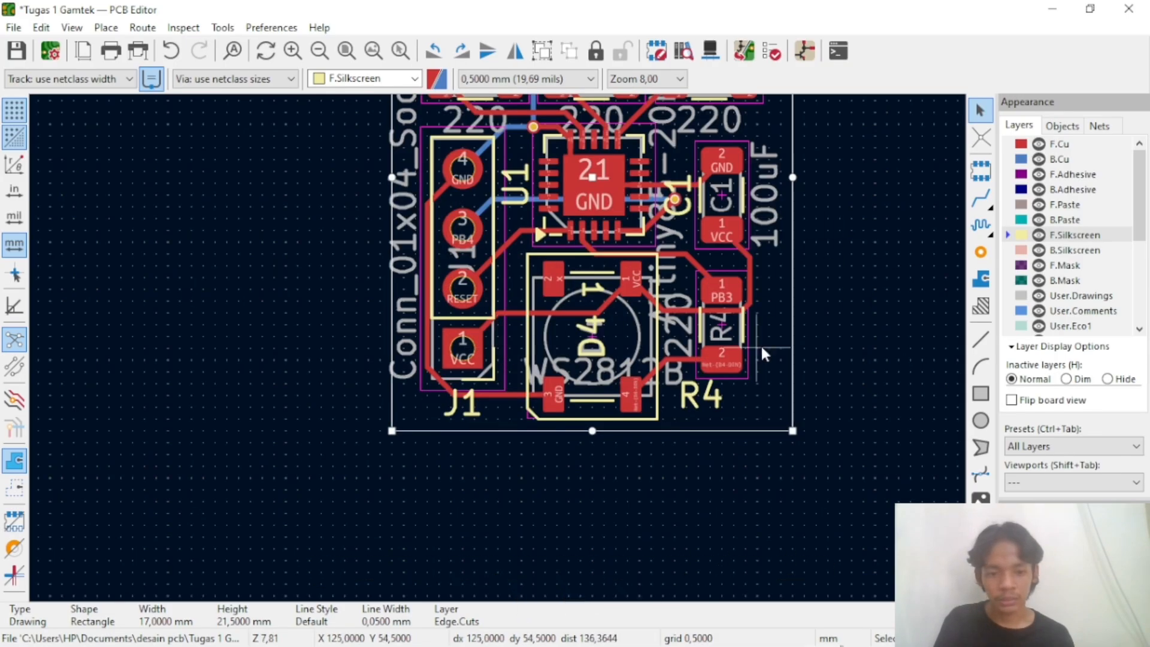
{"action": "middle_click_drag", "start_coordinate": [871, 180], "coordinate": [847, 336]}
{"action": "scroll", "coordinate": [497, 346], "scroll_direction": "down", "scroll_amount": 1}
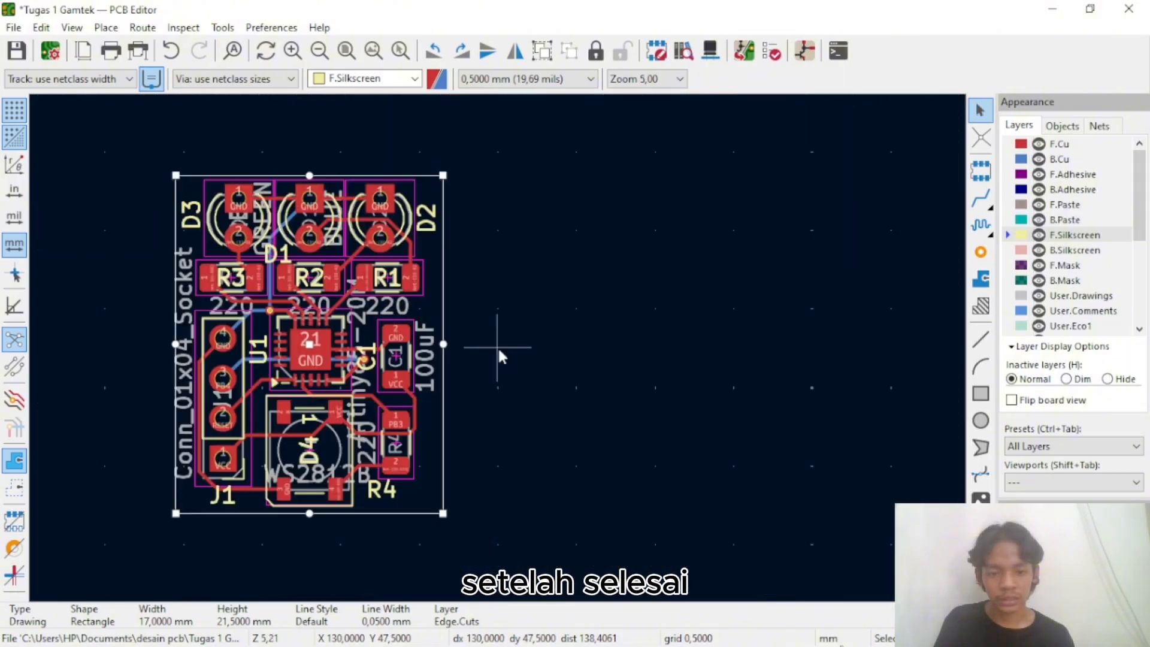
{"action": "middle_click_drag", "start_coordinate": [498, 346], "coordinate": [754, 320]}
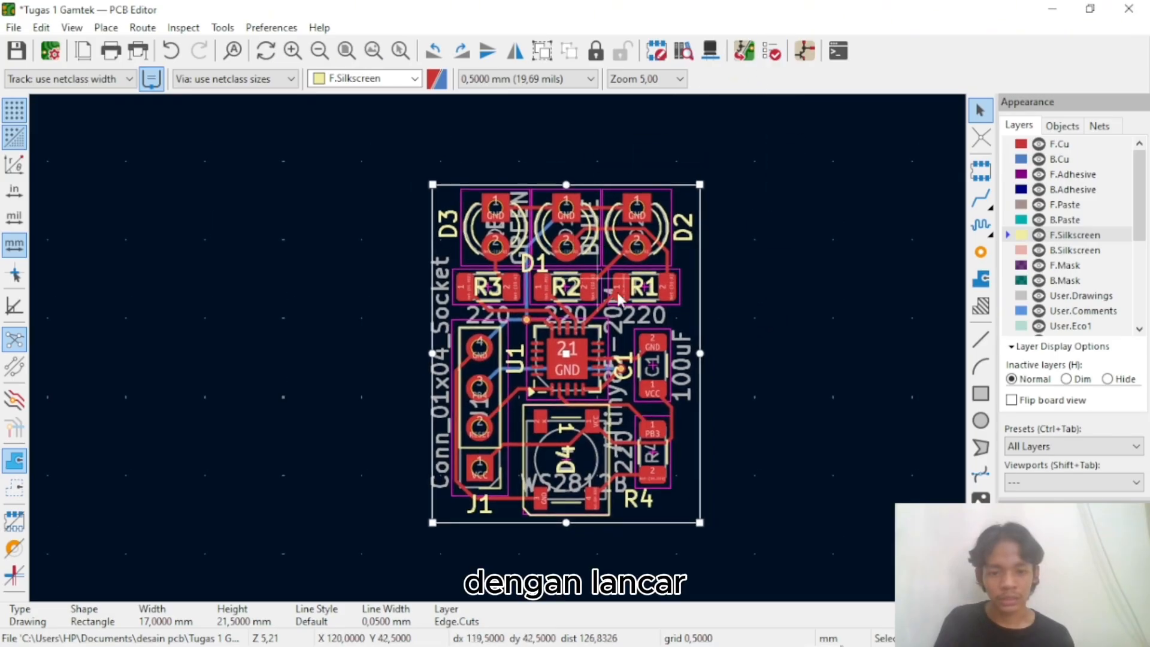
{"action": "mouse_move", "coordinate": [743, 334]}
{"action": "middle_mouse_down"}
{"action": "mouse_move", "coordinate": [744, 247]}
{"action": "mouse_move", "coordinate": [750, 353]}
{"action": "mouse_move", "coordinate": [714, 326]}
{"action": "mouse_move", "coordinate": [731, 359]}
{"action": "mouse_move", "coordinate": [741, 326]}
{"action": "mouse_move", "coordinate": [718, 335]}
{"action": "mouse_move", "coordinate": [750, 322]}
{"action": "middle_mouse_up"}
{"action": "scroll", "coordinate": [748, 323], "scroll_direction": "down", "scroll_amount": 3}
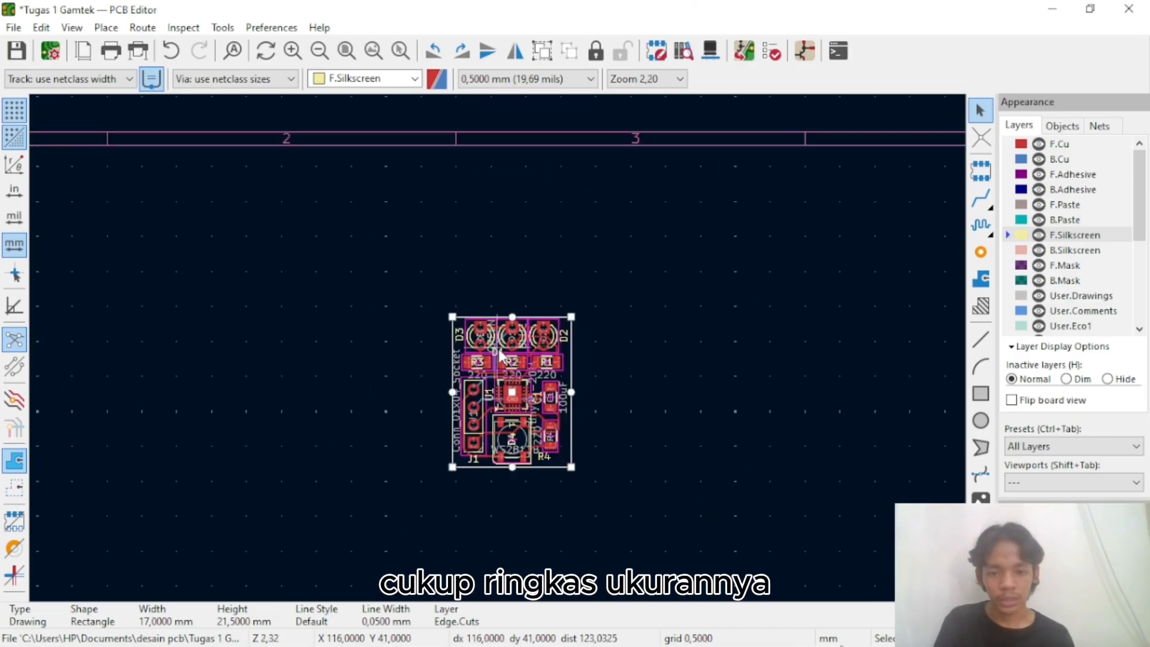
{"action": "scroll", "coordinate": [500, 353], "scroll_direction": "up", "scroll_amount": 3}
{"action": "middle_click_drag", "start_coordinate": [737, 393], "coordinate": [759, 325]}
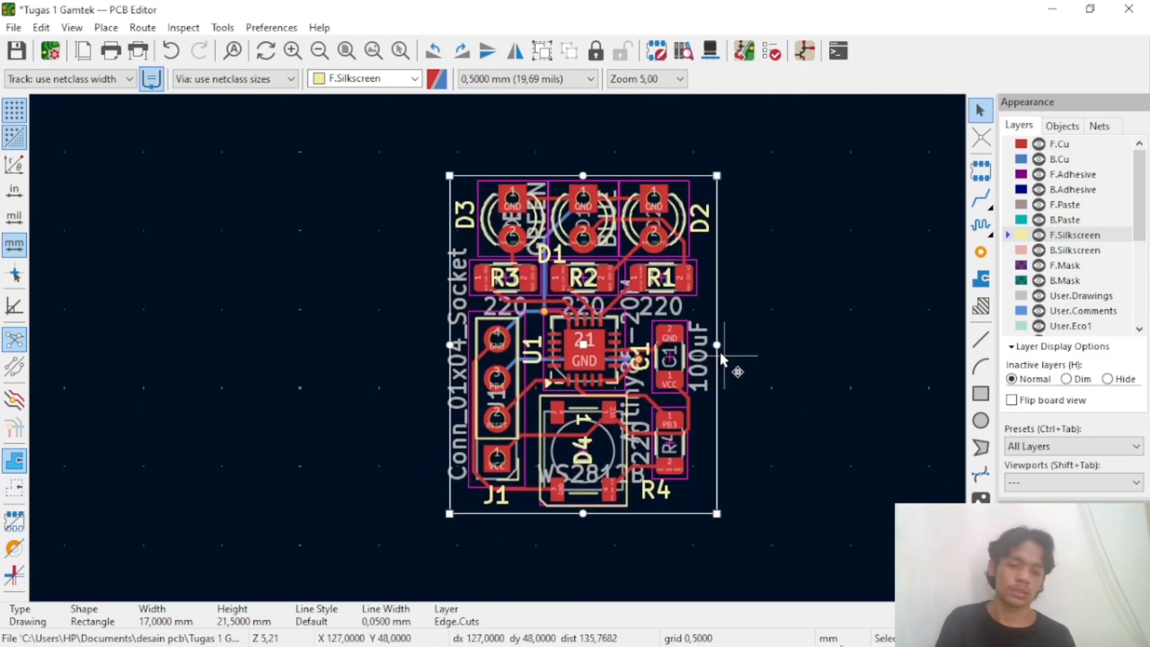